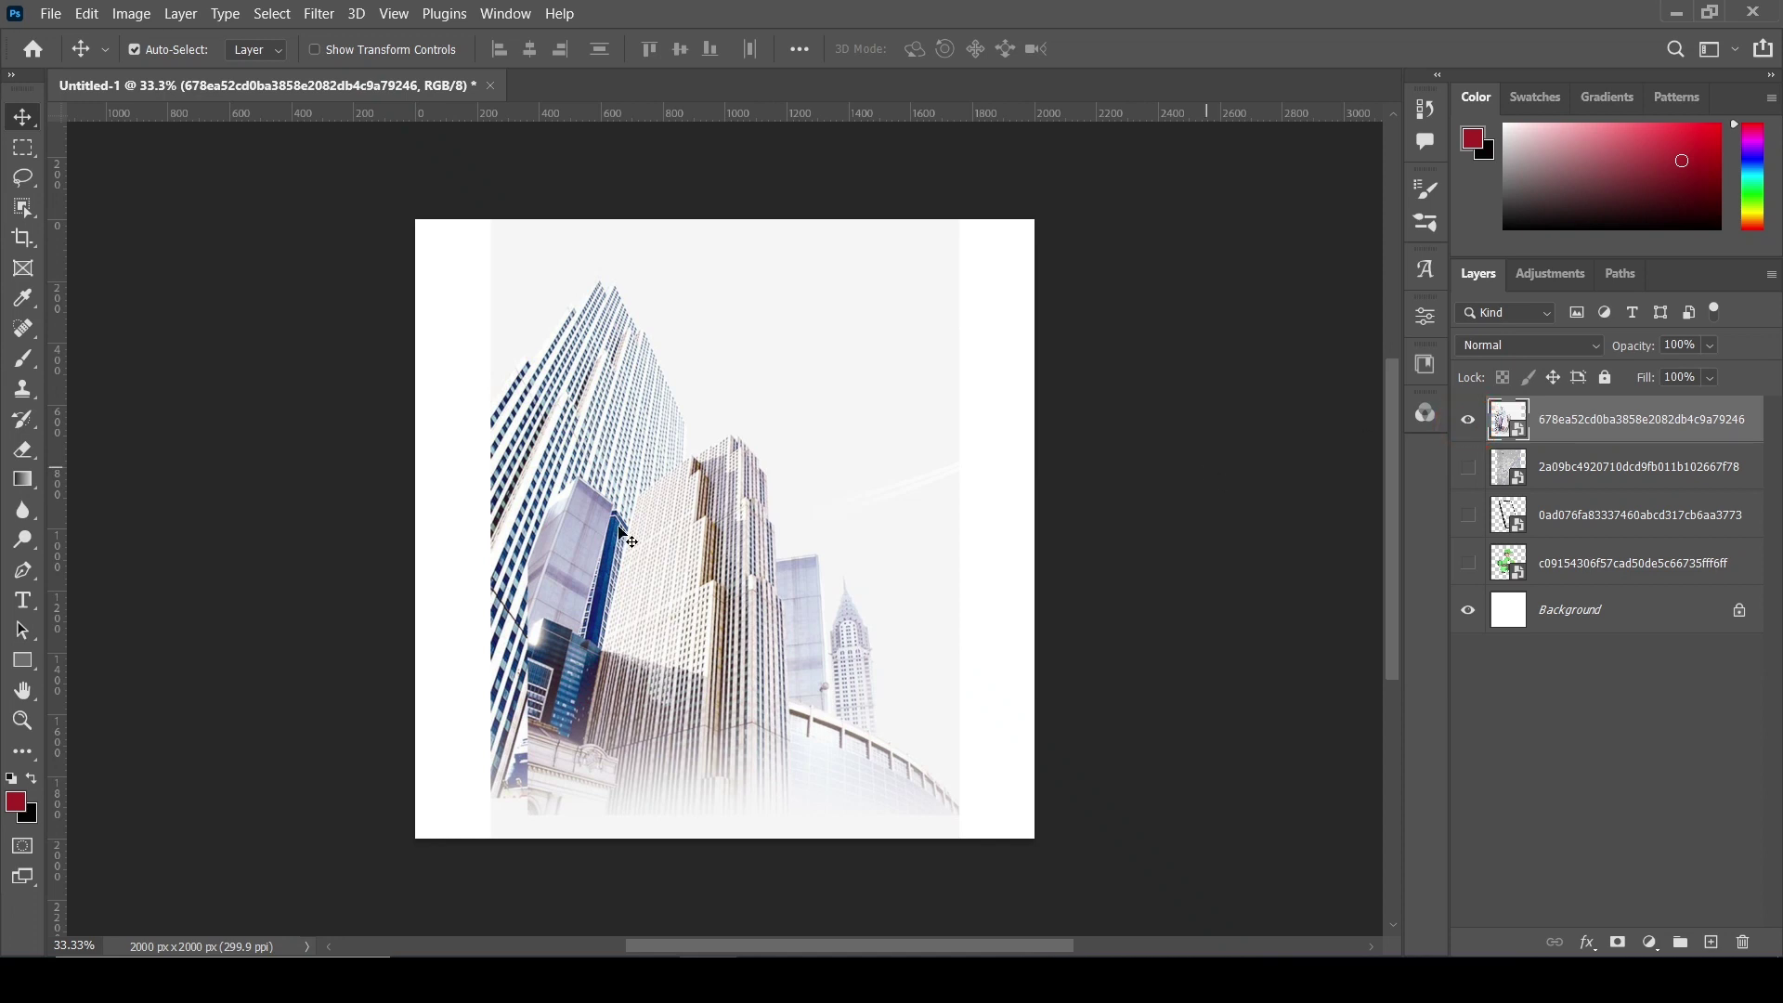
- Shift the skyscraper image slightly to the left on the white canvas
{"action": "left_click", "coordinate": [609, 555]}
{"action": "left_click_drag", "start_coordinate": [765, 542], "coordinate": [739, 478]}
{"action": "key", "text": "ctrl+t"}
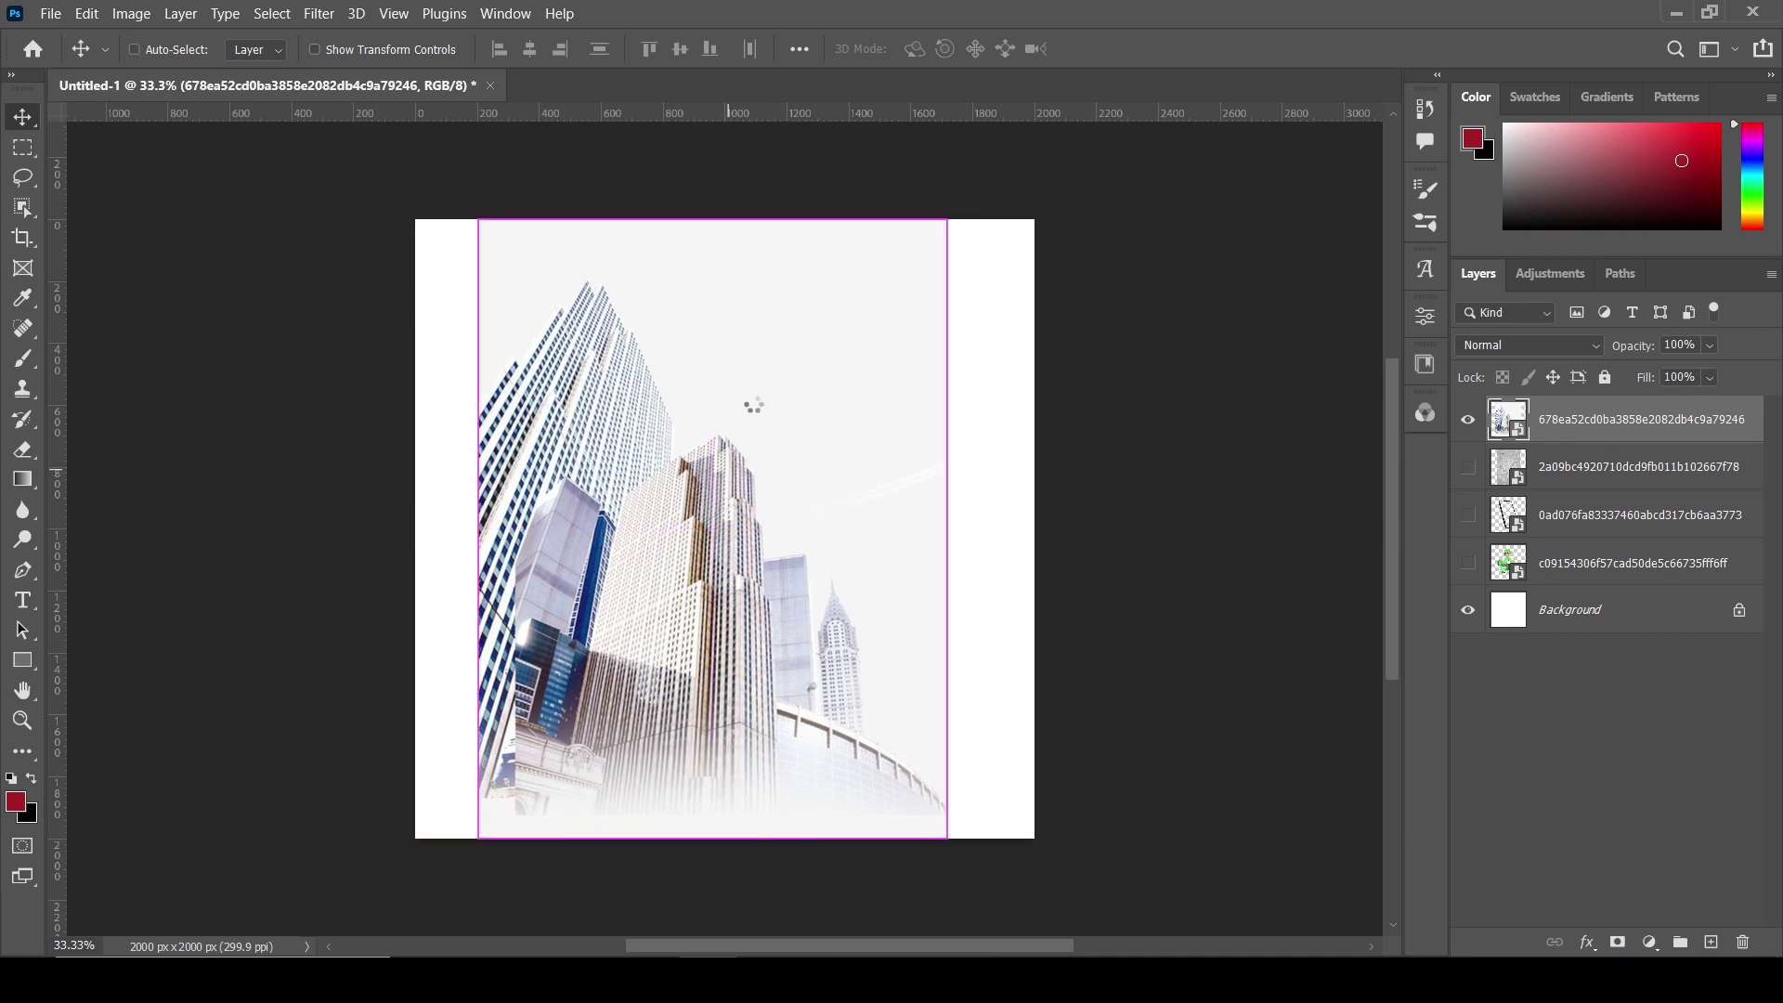
{"action": "key", "text": "Return"}
- Add a Lorem ipsum placeholder text layer above the skyscraper layer and shift the skyscraper image slightly right of the canvas centre
{"action": "key", "text": "t"}
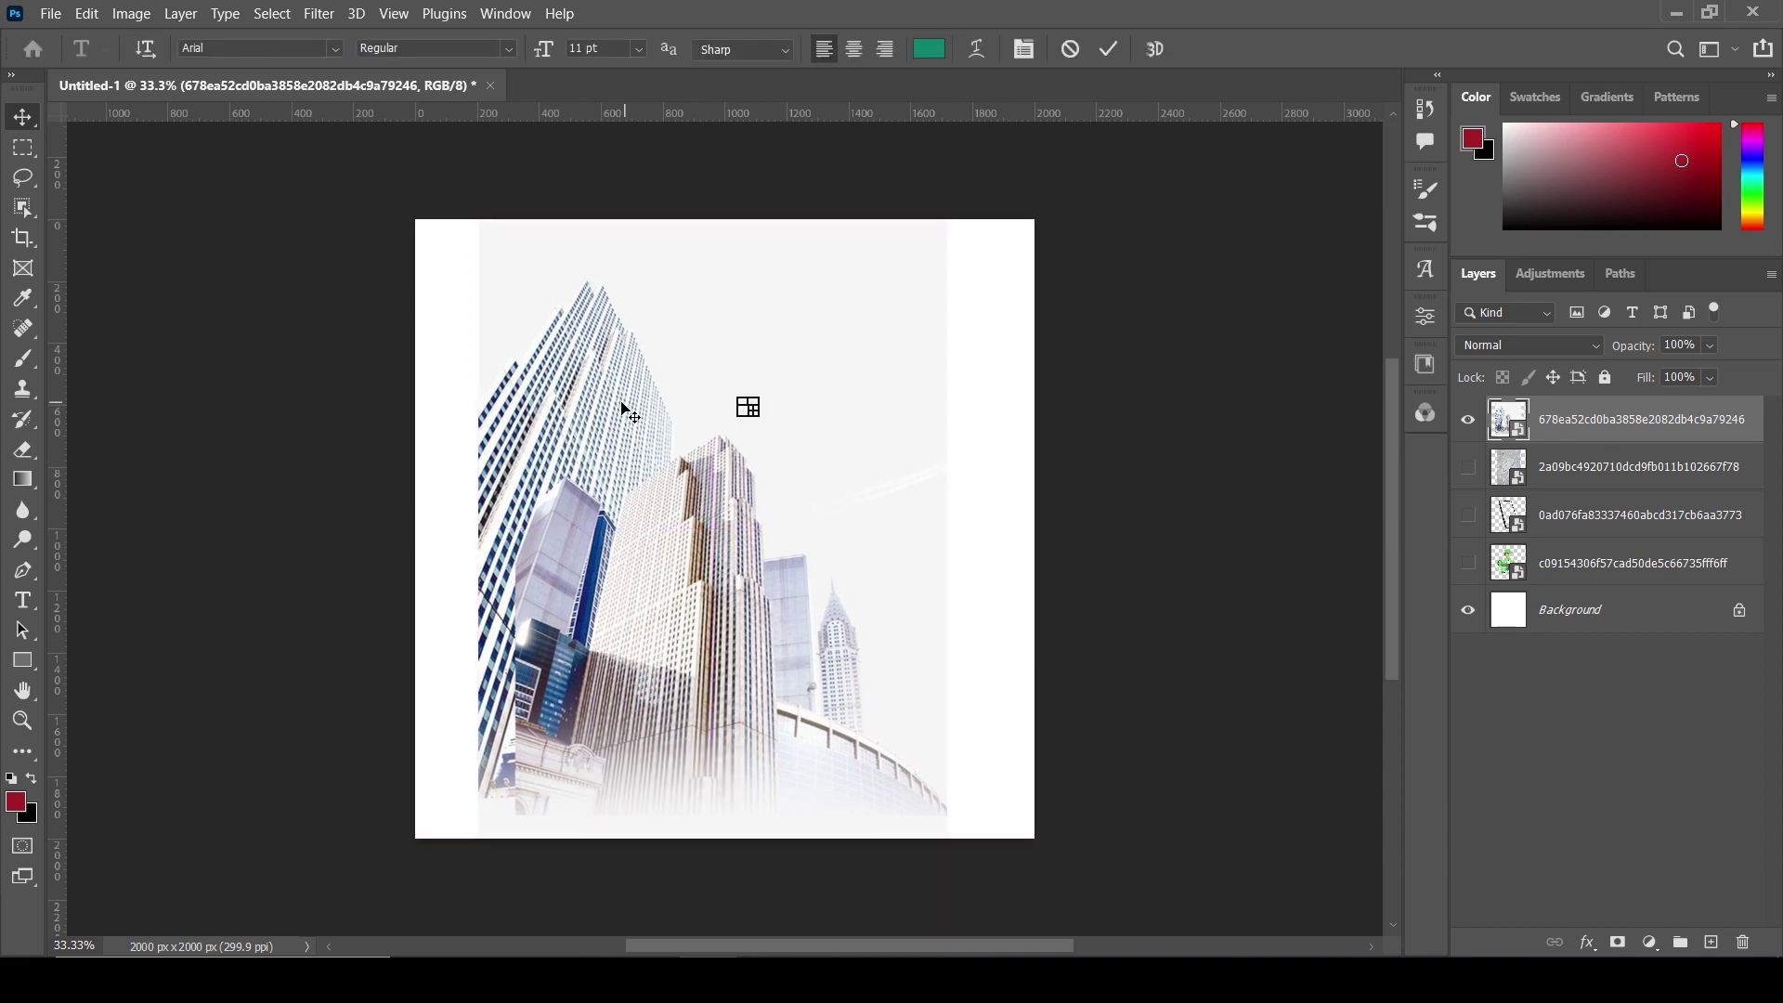
{"action": "left_click", "coordinate": [748, 407]}
{"action": "left_click", "coordinate": [20, 119]}
{"action": "mouse_move", "coordinate": [650, 432]}
{"action": "left_mouse_down"}
{"action": "mouse_move", "coordinate": [704, 390]}
{"action": "mouse_move", "coordinate": [680, 429]}
{"action": "left_mouse_up"}
- Enlarge the skyscraper image to about 77% so that it covers most of the canvas
{"action": "key", "text": "ctrl+t"}
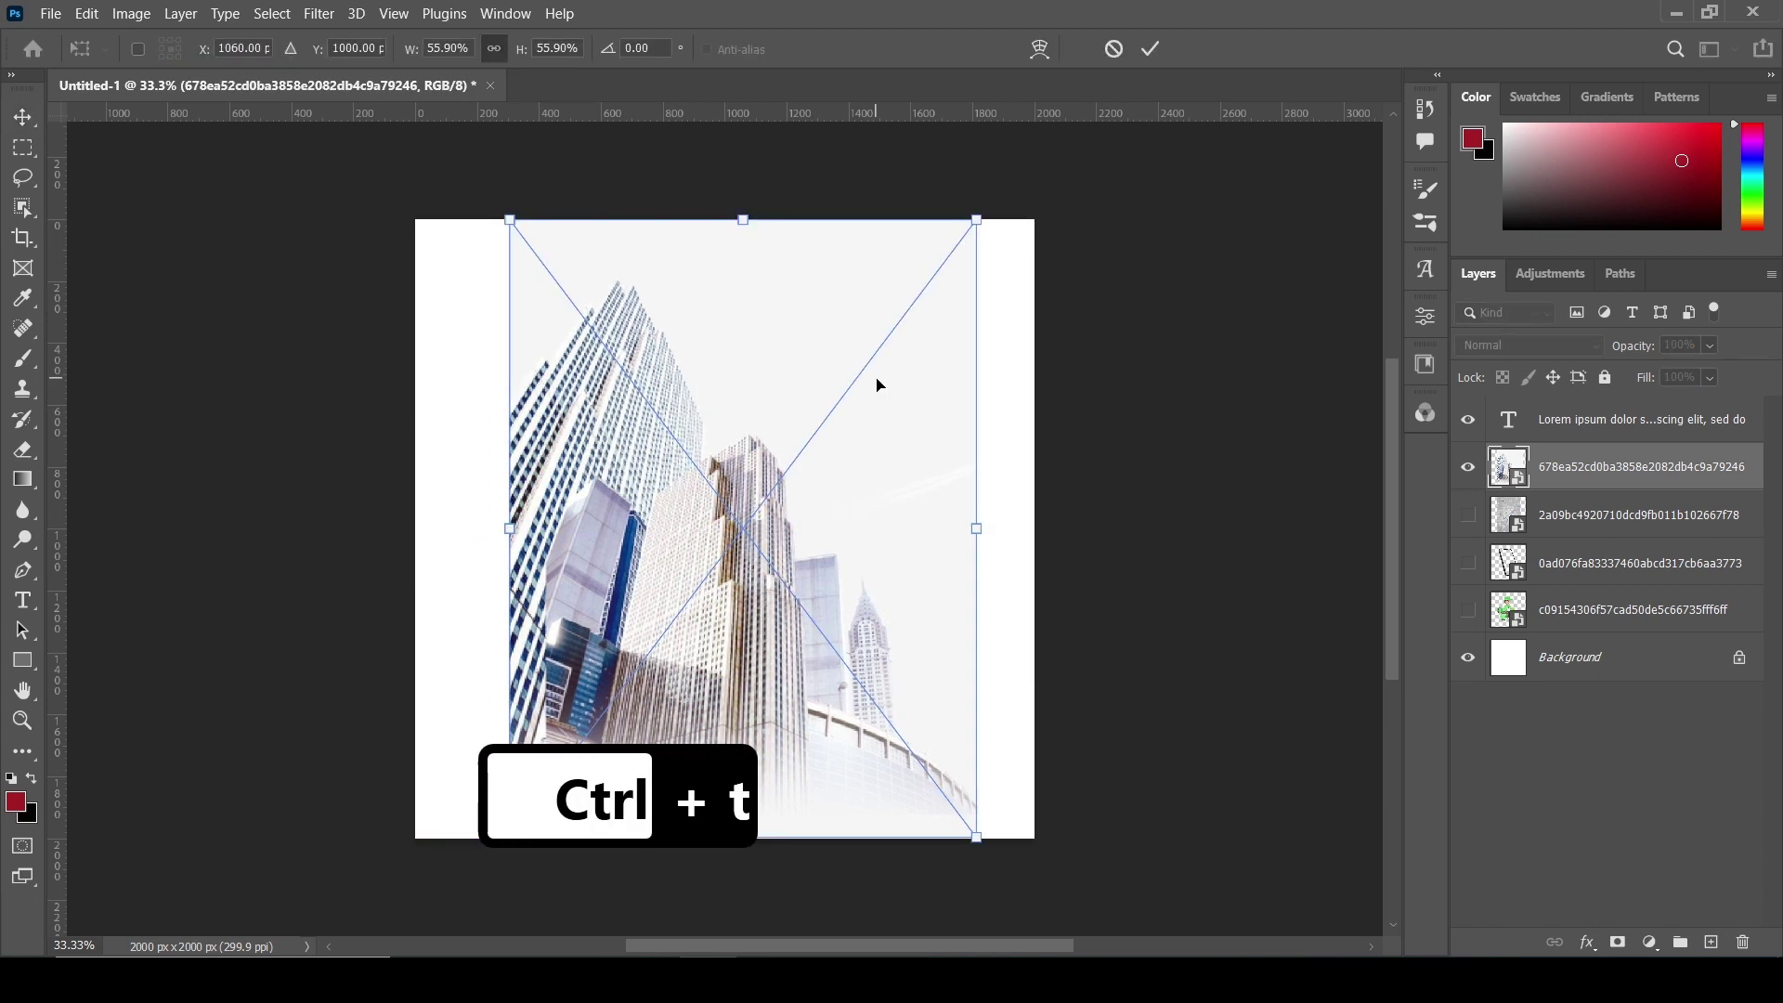
{"action": "left_click_drag", "start_coordinate": [876, 382], "coordinate": [895, 430]}
{"action": "left_click_drag", "start_coordinate": [957, 220], "coordinate": [1012, 148]}
{"action": "left_click_drag", "start_coordinate": [518, 843], "coordinate": [410, 880]}
{"action": "scroll", "coordinate": [864, 617], "scroll_direction": "down", "scroll_amount": 20, "text": "alt"}
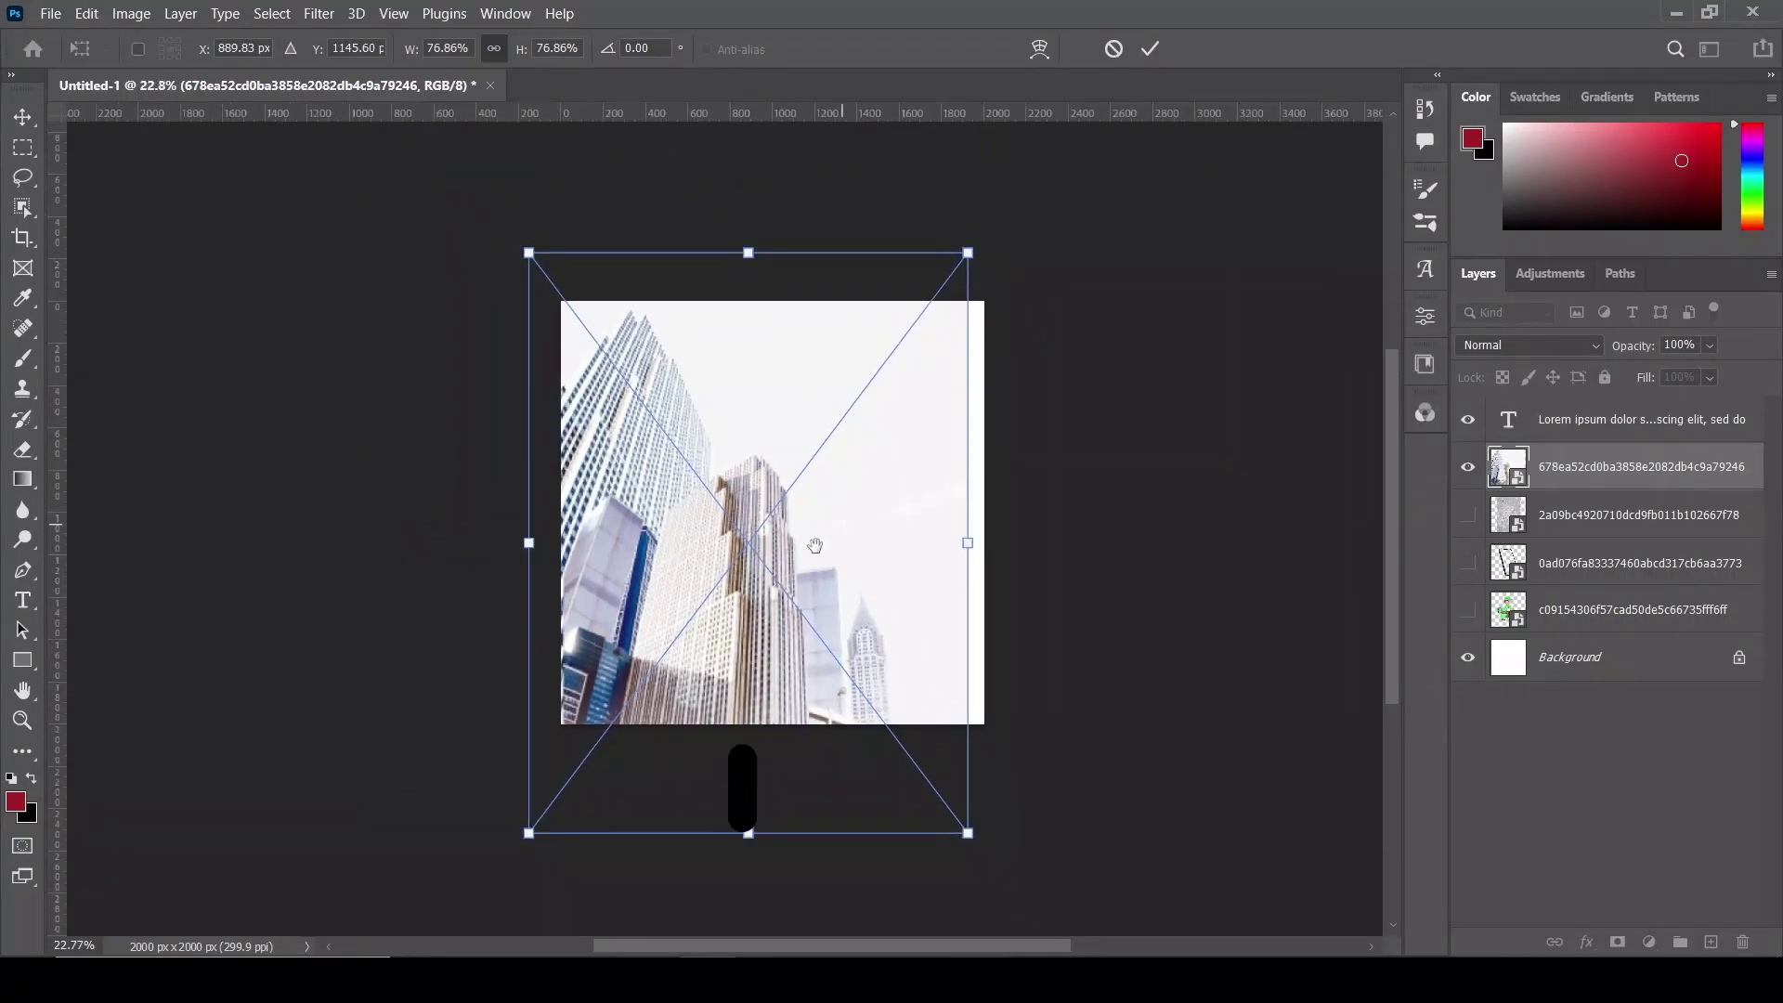
{"action": "key", "text": "Return"}
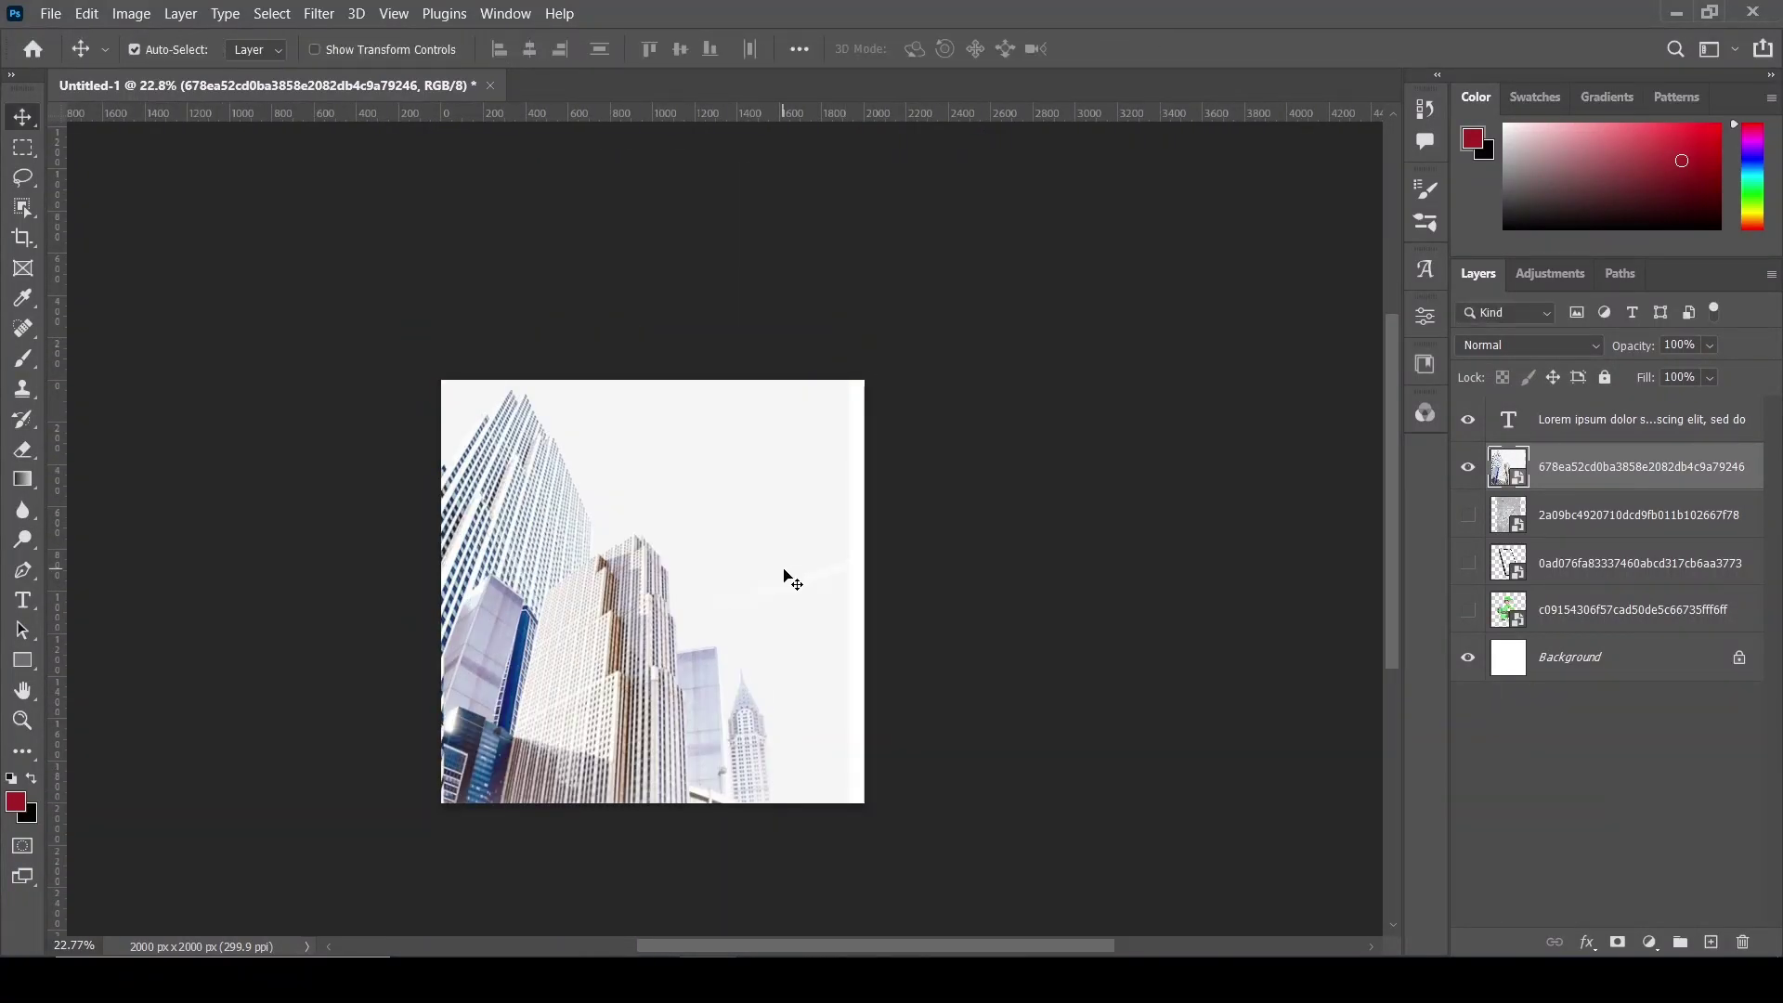
- Scale the skyscraper image to about 45% and center it horizontally against the canvas's upper edge
{"action": "key", "text": "ctrl+t"}
{"action": "left_click_drag", "start_coordinate": [850, 330], "coordinate": [913, 247]}
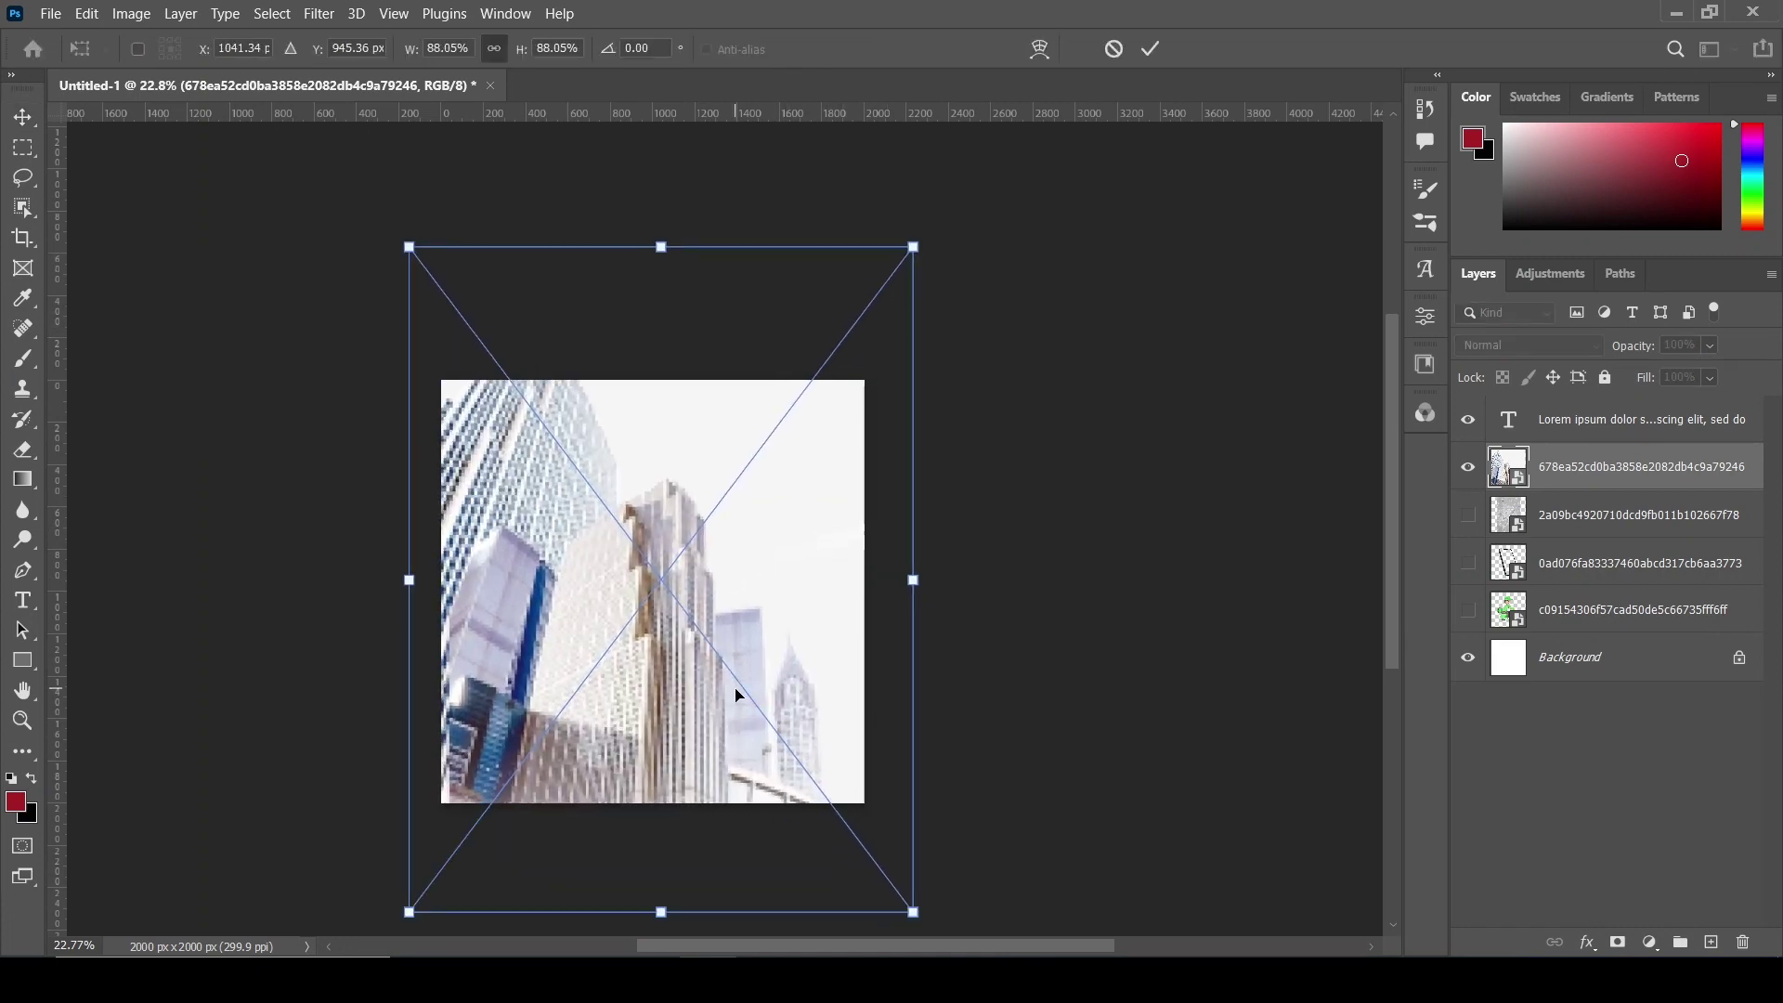
{"action": "left_click_drag", "start_coordinate": [736, 694], "coordinate": [740, 643]}
{"action": "left_click_drag", "start_coordinate": [414, 195], "coordinate": [553, 473]}
{"action": "left_click_drag", "start_coordinate": [794, 383], "coordinate": [797, 404]}
{"action": "left_click_drag", "start_coordinate": [714, 570], "coordinate": [714, 594]}
{"action": "left_click_drag", "start_coordinate": [786, 381], "coordinate": [754, 420]}
{"action": "mouse_move", "coordinate": [708, 586]}
{"action": "left_mouse_down"}
{"action": "mouse_move", "coordinate": [697, 577]}
{"action": "mouse_move", "coordinate": [711, 597]}
{"action": "left_mouse_up"}
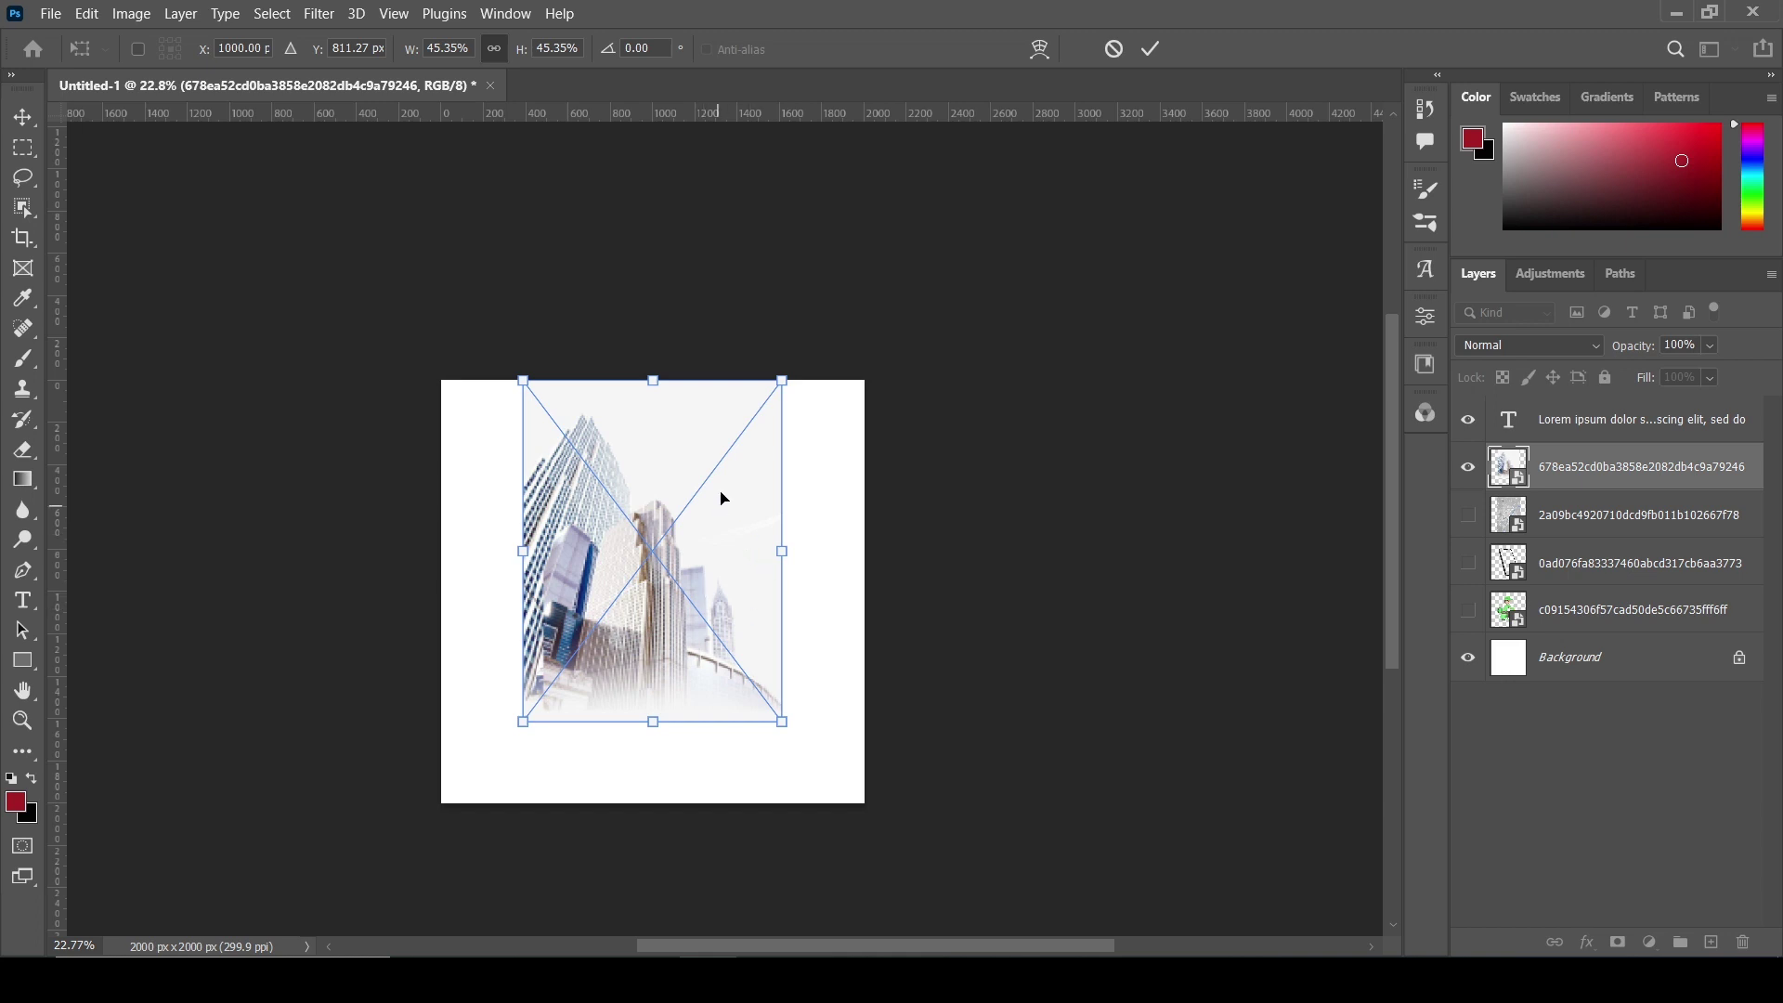
{"action": "key", "text": "Return"}
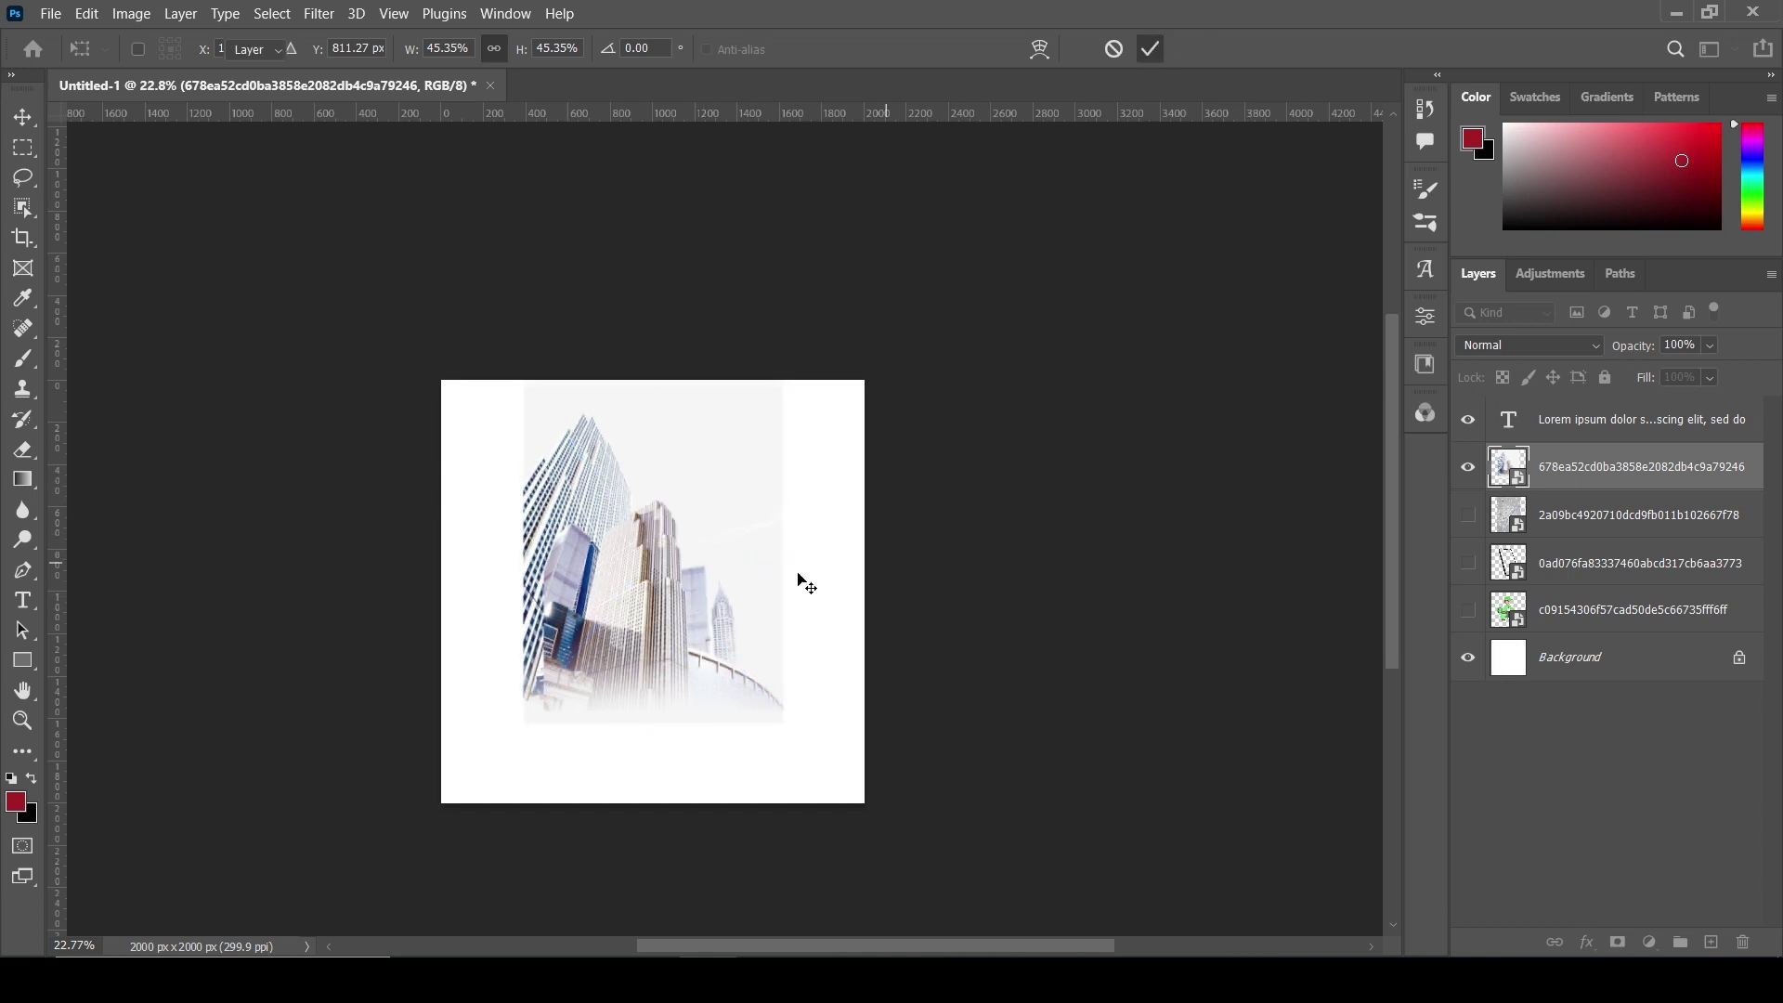
- Convert the skyscraper smart object to a regular layer and turn that layer into a new Smart Object
{"action": "right_click", "coordinate": [1632, 467]}
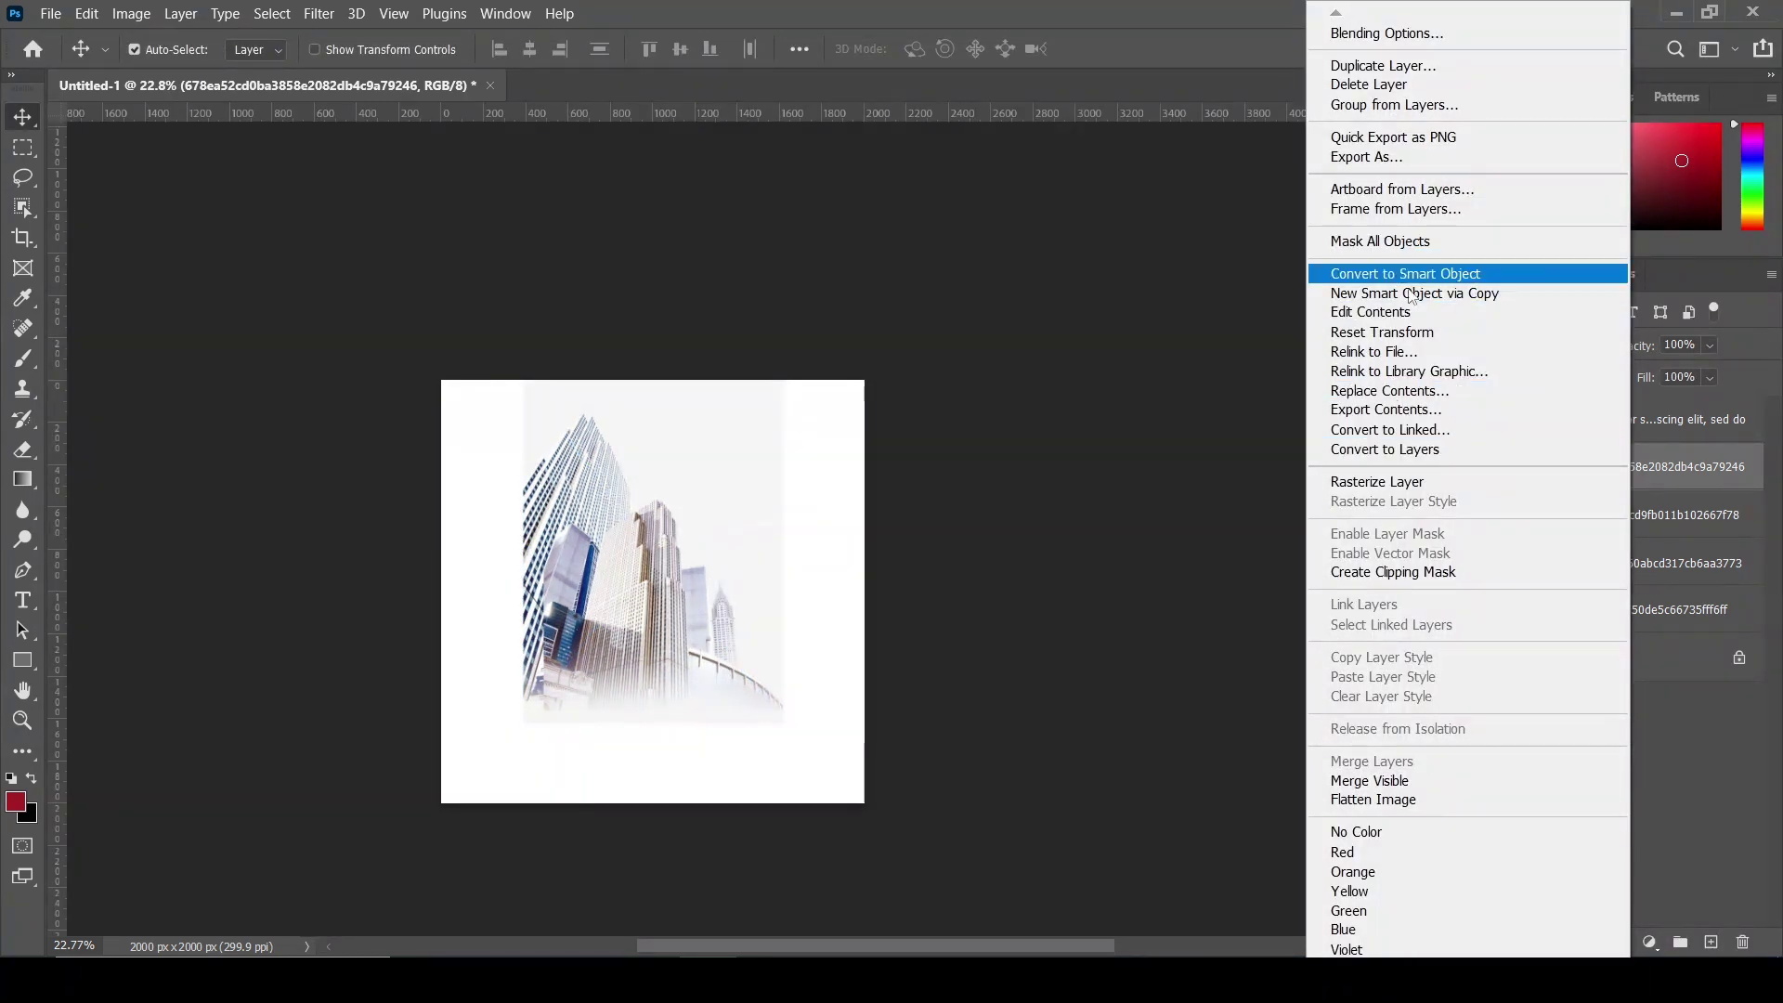
{"action": "left_click", "coordinate": [1408, 449]}
{"action": "right_click", "coordinate": [1574, 474]}
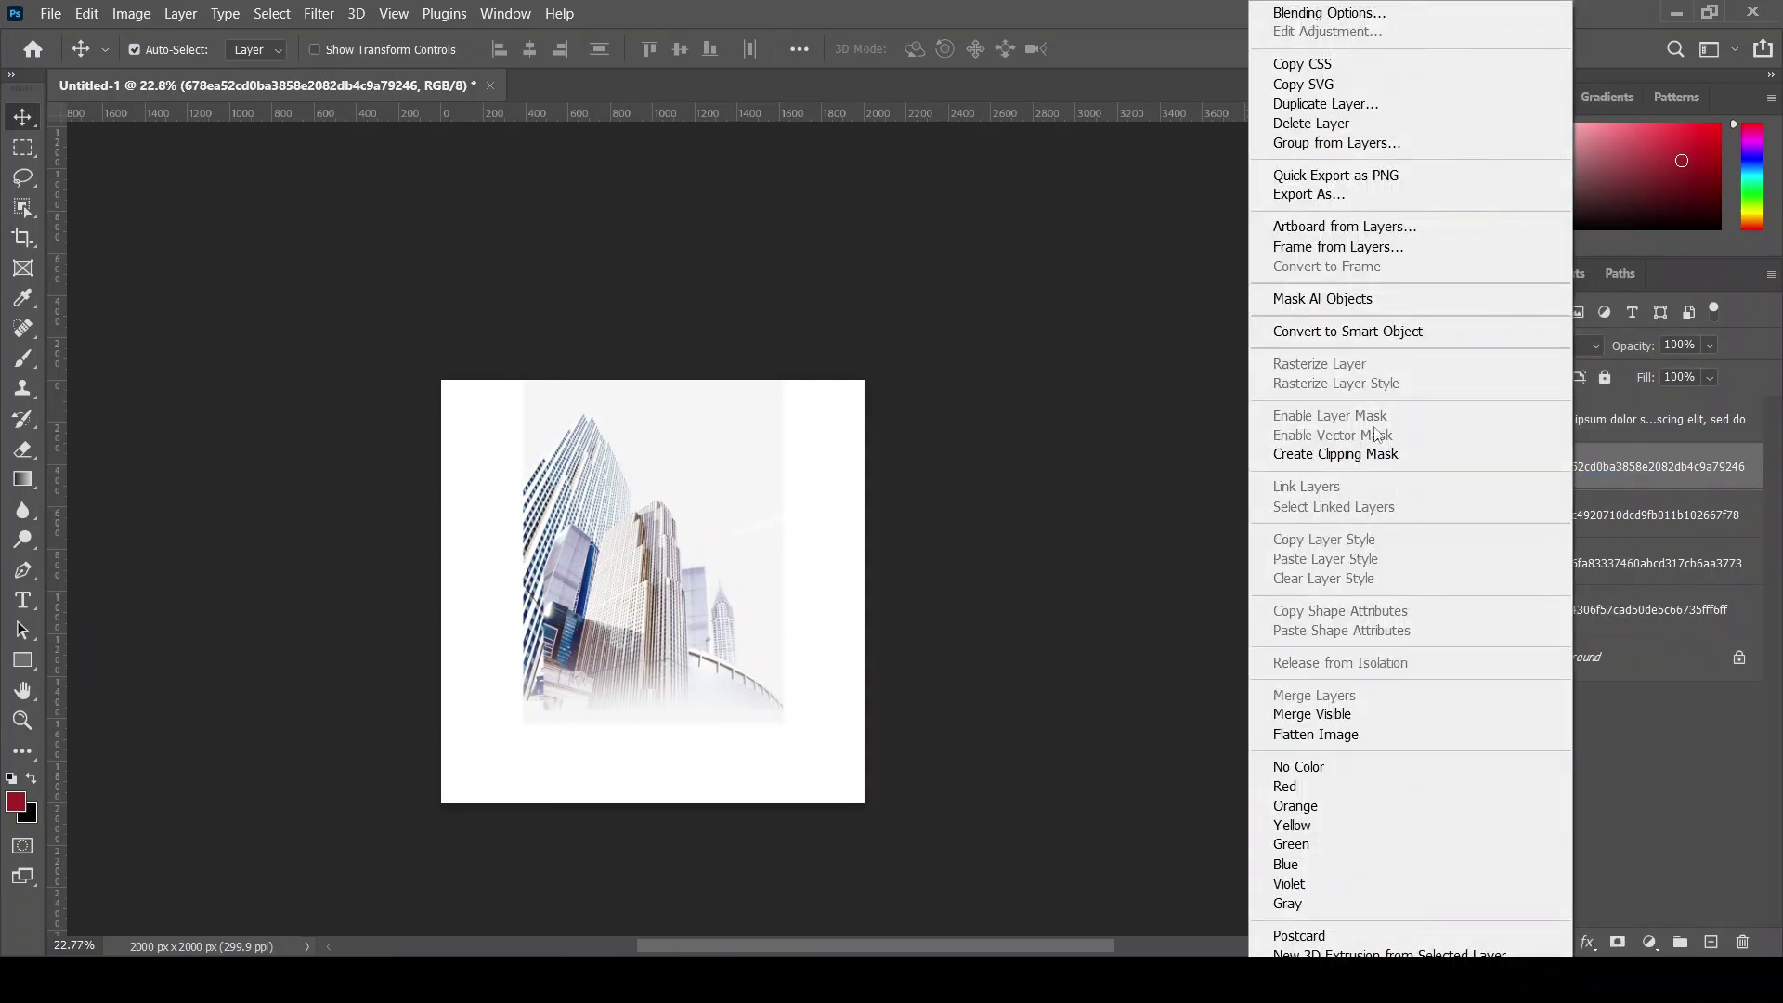
{"action": "left_click", "coordinate": [1357, 332]}
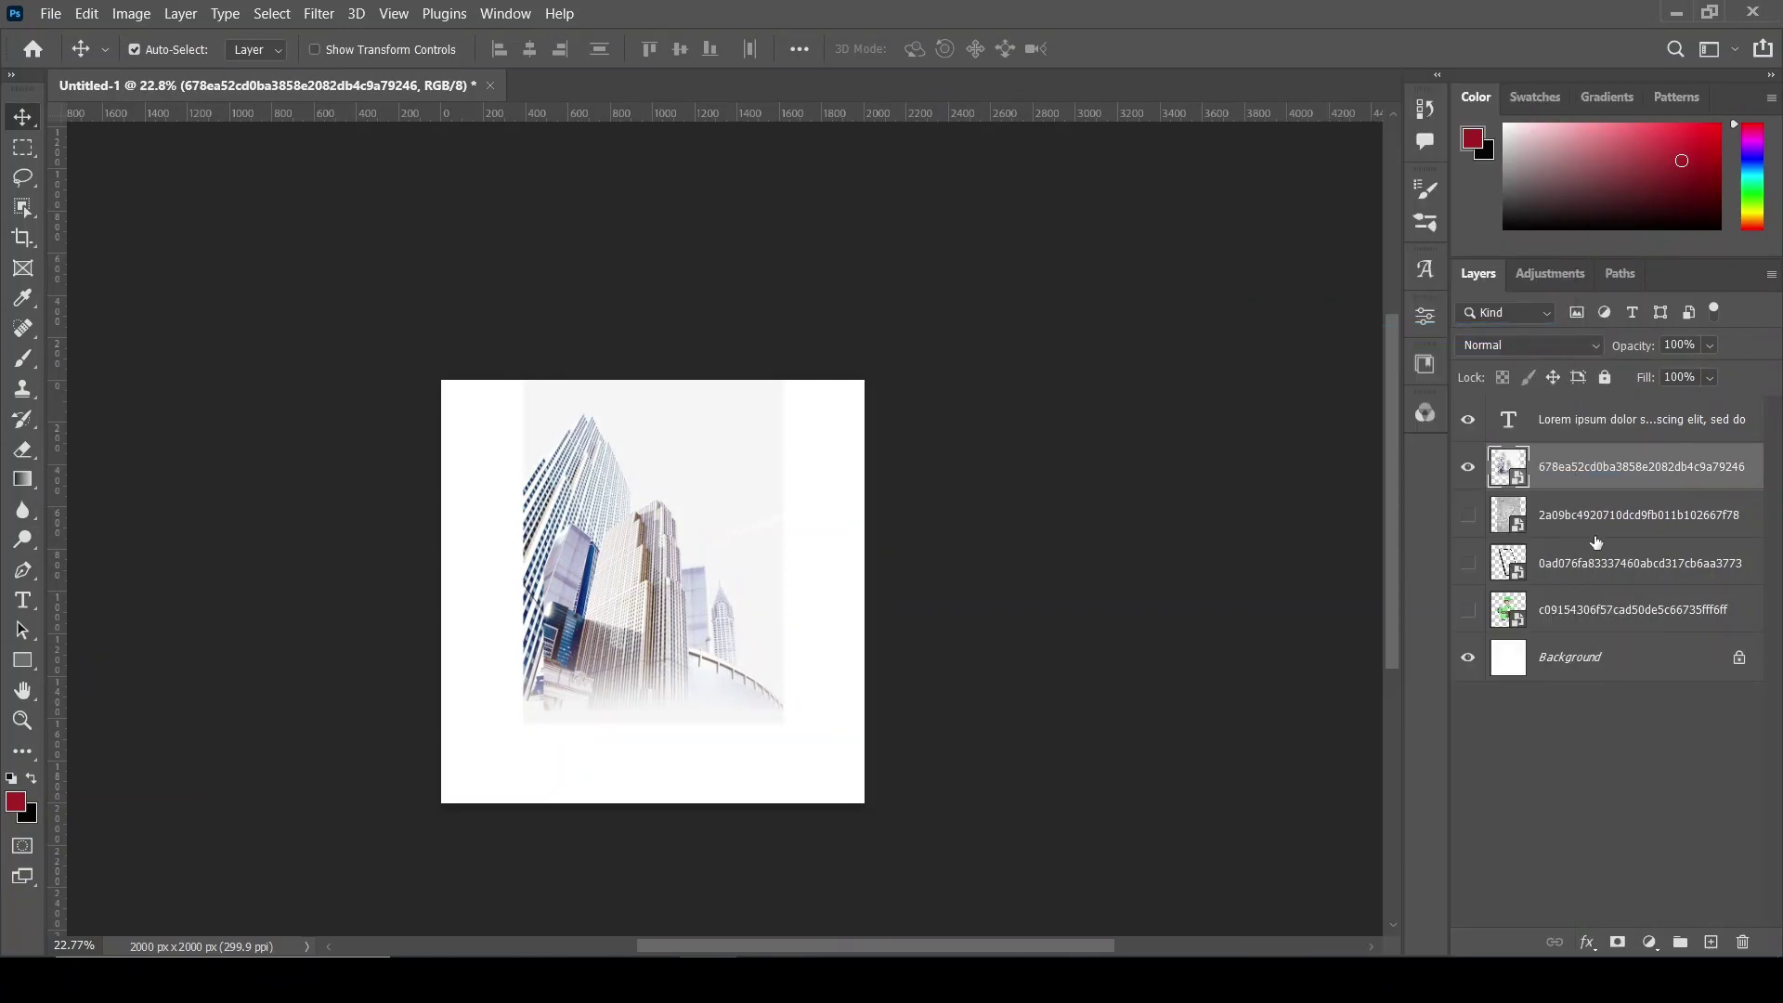
- Add a layer mask to the skyscraper layer and paint out the image's left, upper and right edges with a soft black 125 px brush
{"action": "left_click", "coordinate": [1618, 940]}
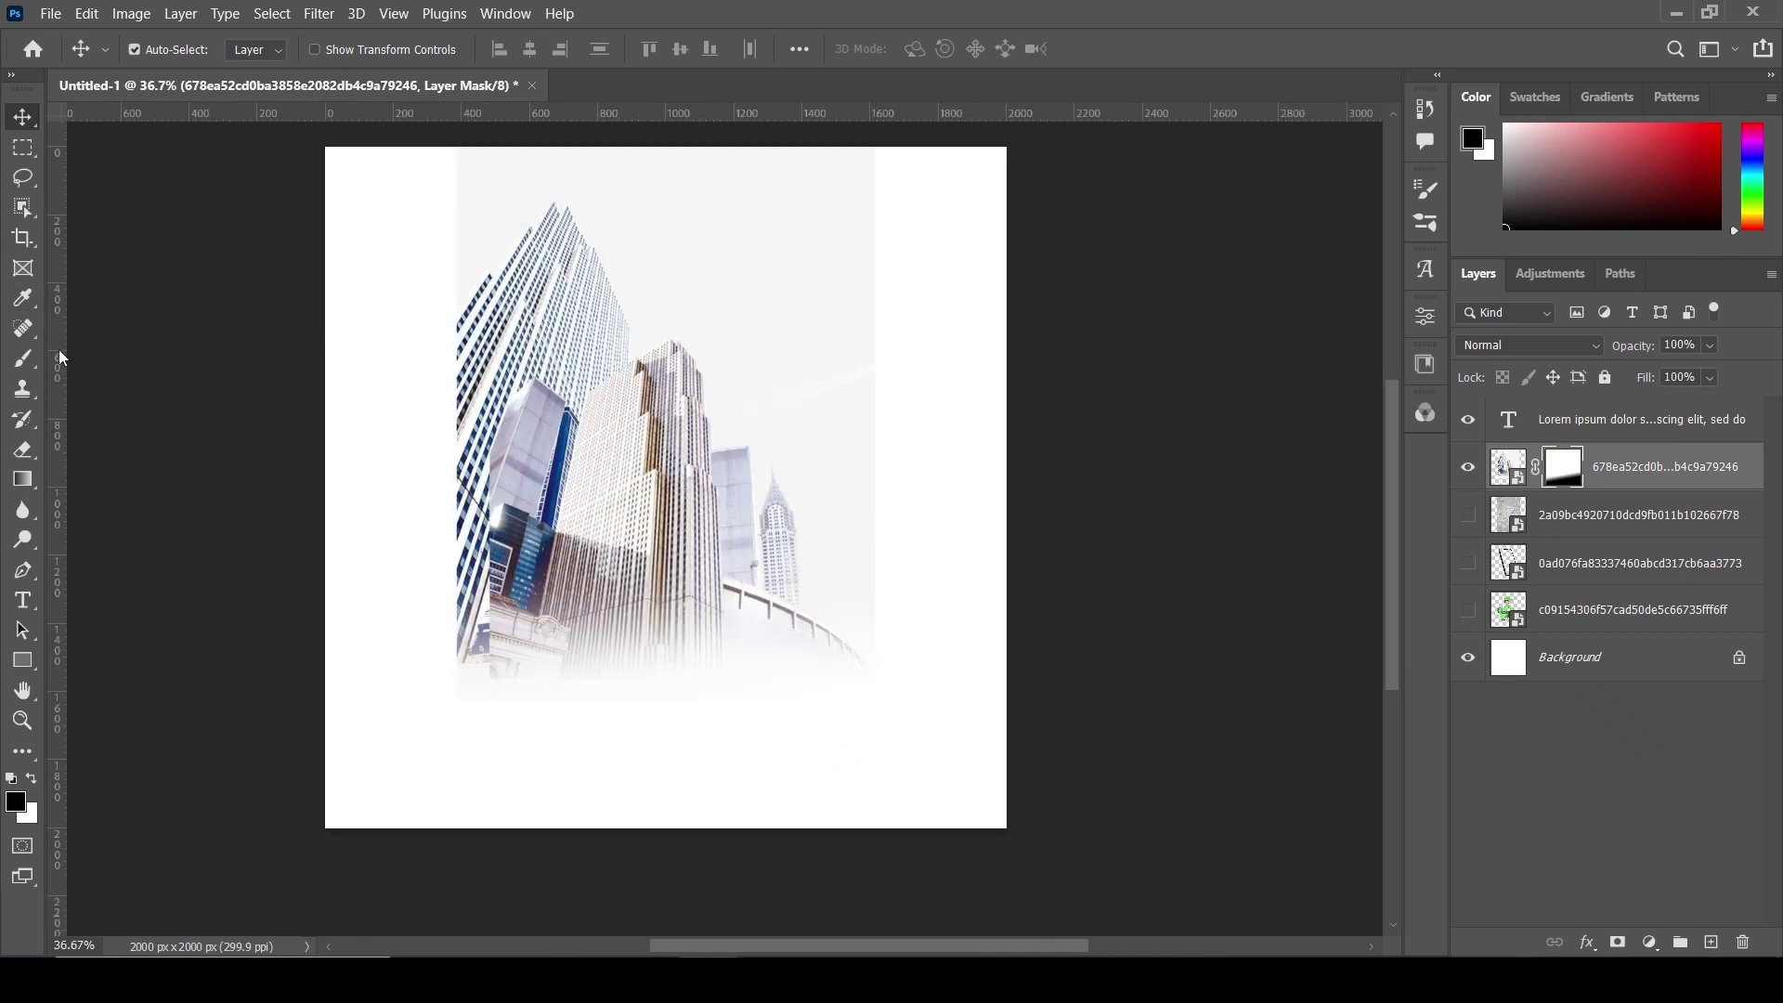
{"action": "left_click", "coordinate": [23, 358]}
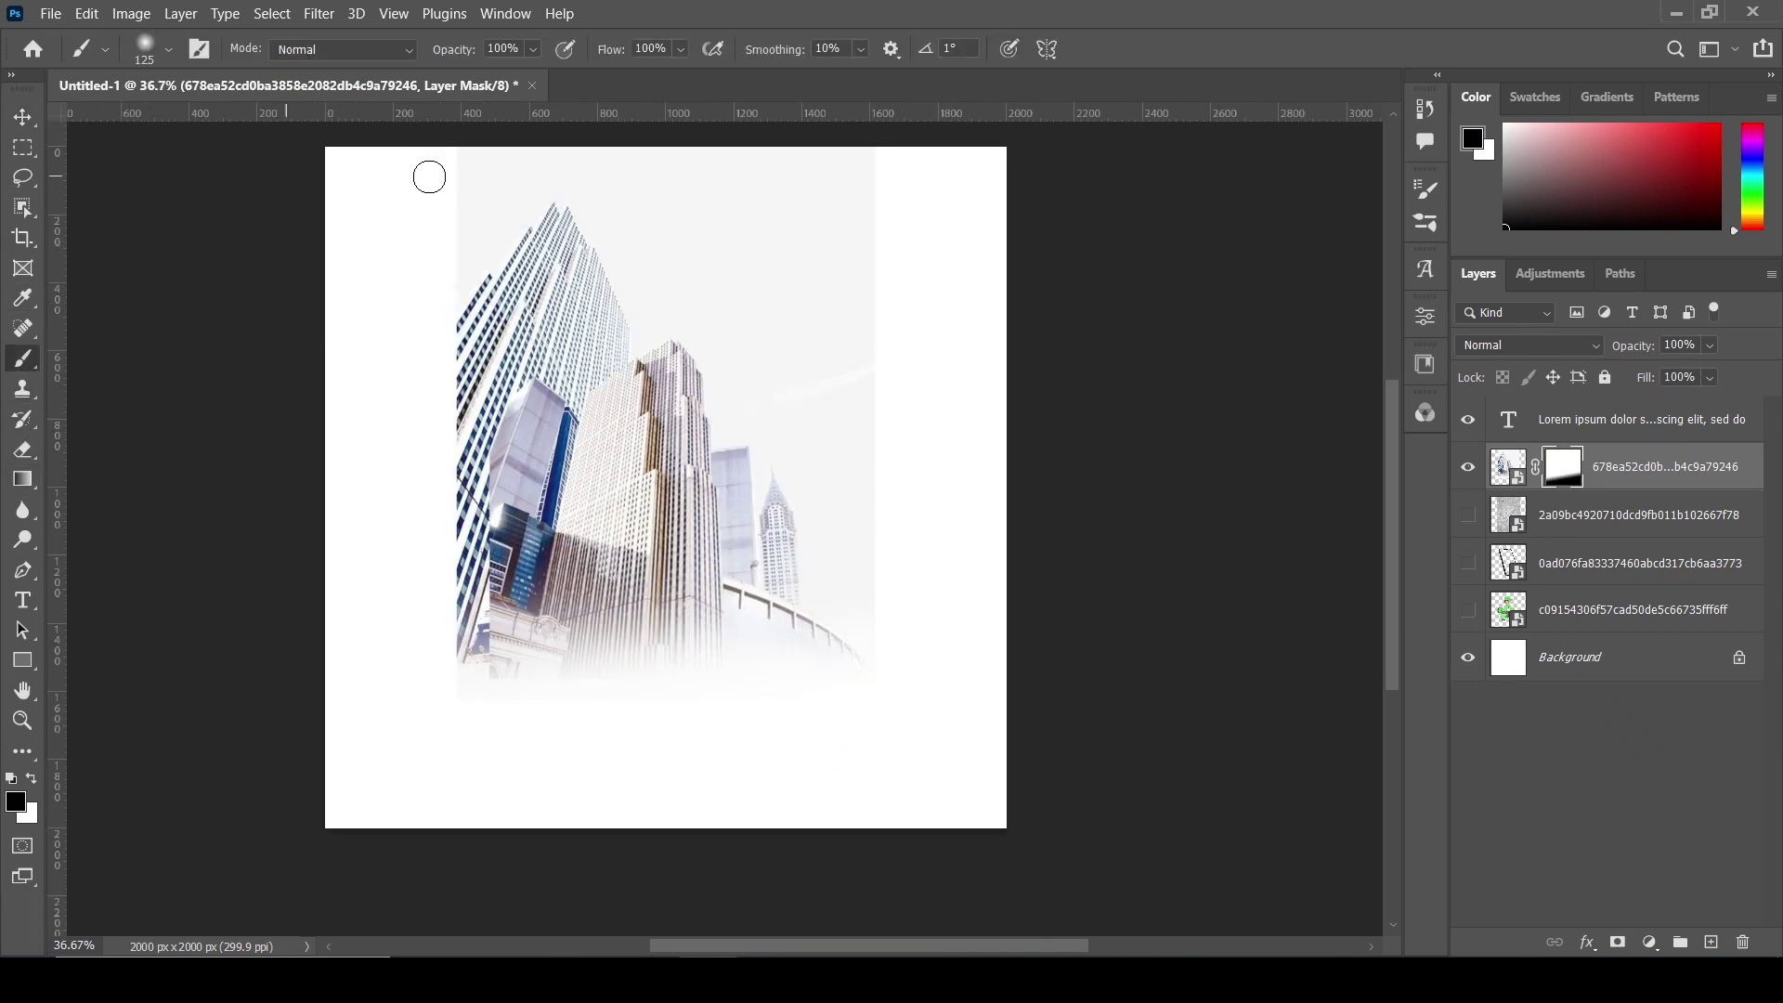
{"action": "left_click", "coordinate": [168, 53]}
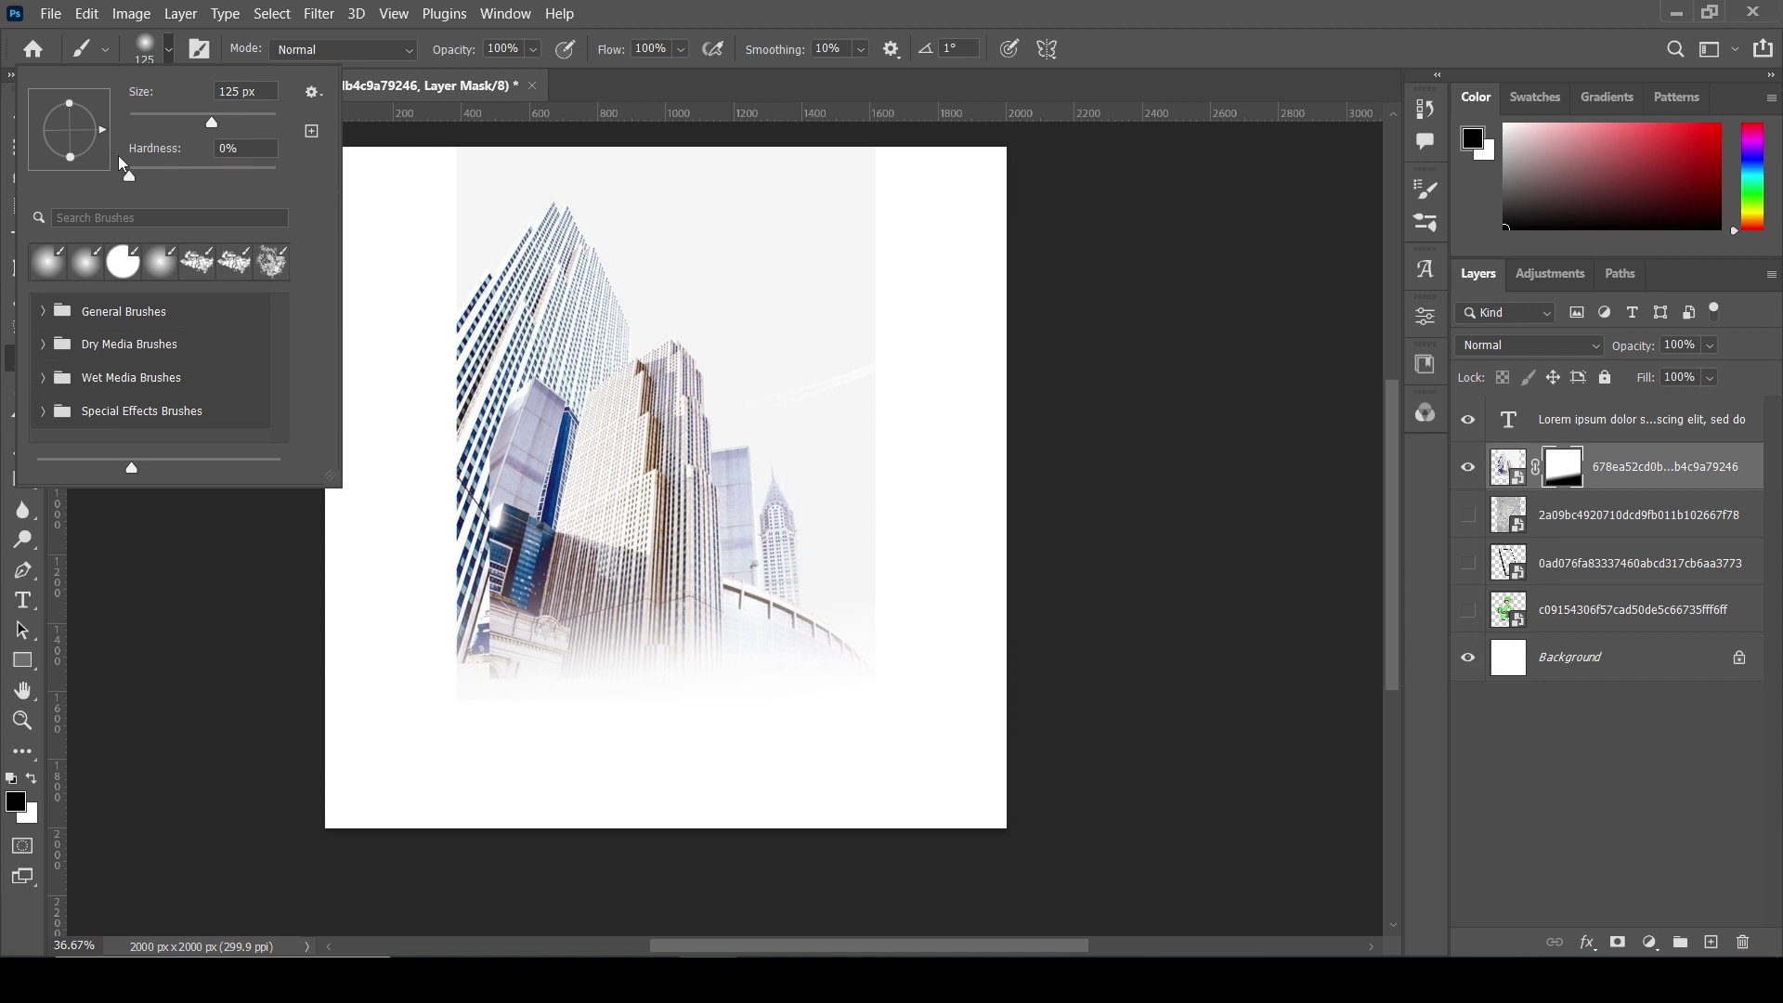
{"action": "left_click", "coordinate": [382, 218]}
{"action": "mouse_move", "coordinate": [462, 197]}
{"action": "left_mouse_down"}
{"action": "mouse_move", "coordinate": [474, 356]}
{"action": "mouse_move", "coordinate": [460, 366]}
{"action": "mouse_move", "coordinate": [423, 313]}
{"action": "mouse_move", "coordinate": [461, 396]}
{"action": "mouse_move", "coordinate": [470, 483]}
{"action": "mouse_move", "coordinate": [433, 397]}
{"action": "mouse_move", "coordinate": [469, 641]}
{"action": "left_mouse_up"}
{"action": "mouse_move", "coordinate": [723, 198]}
{"action": "left_mouse_down"}
{"action": "mouse_move", "coordinate": [883, 202]}
{"action": "mouse_move", "coordinate": [820, 150]}
{"action": "mouse_move", "coordinate": [842, 163]}
{"action": "mouse_move", "coordinate": [478, 143]}
{"action": "left_mouse_up"}
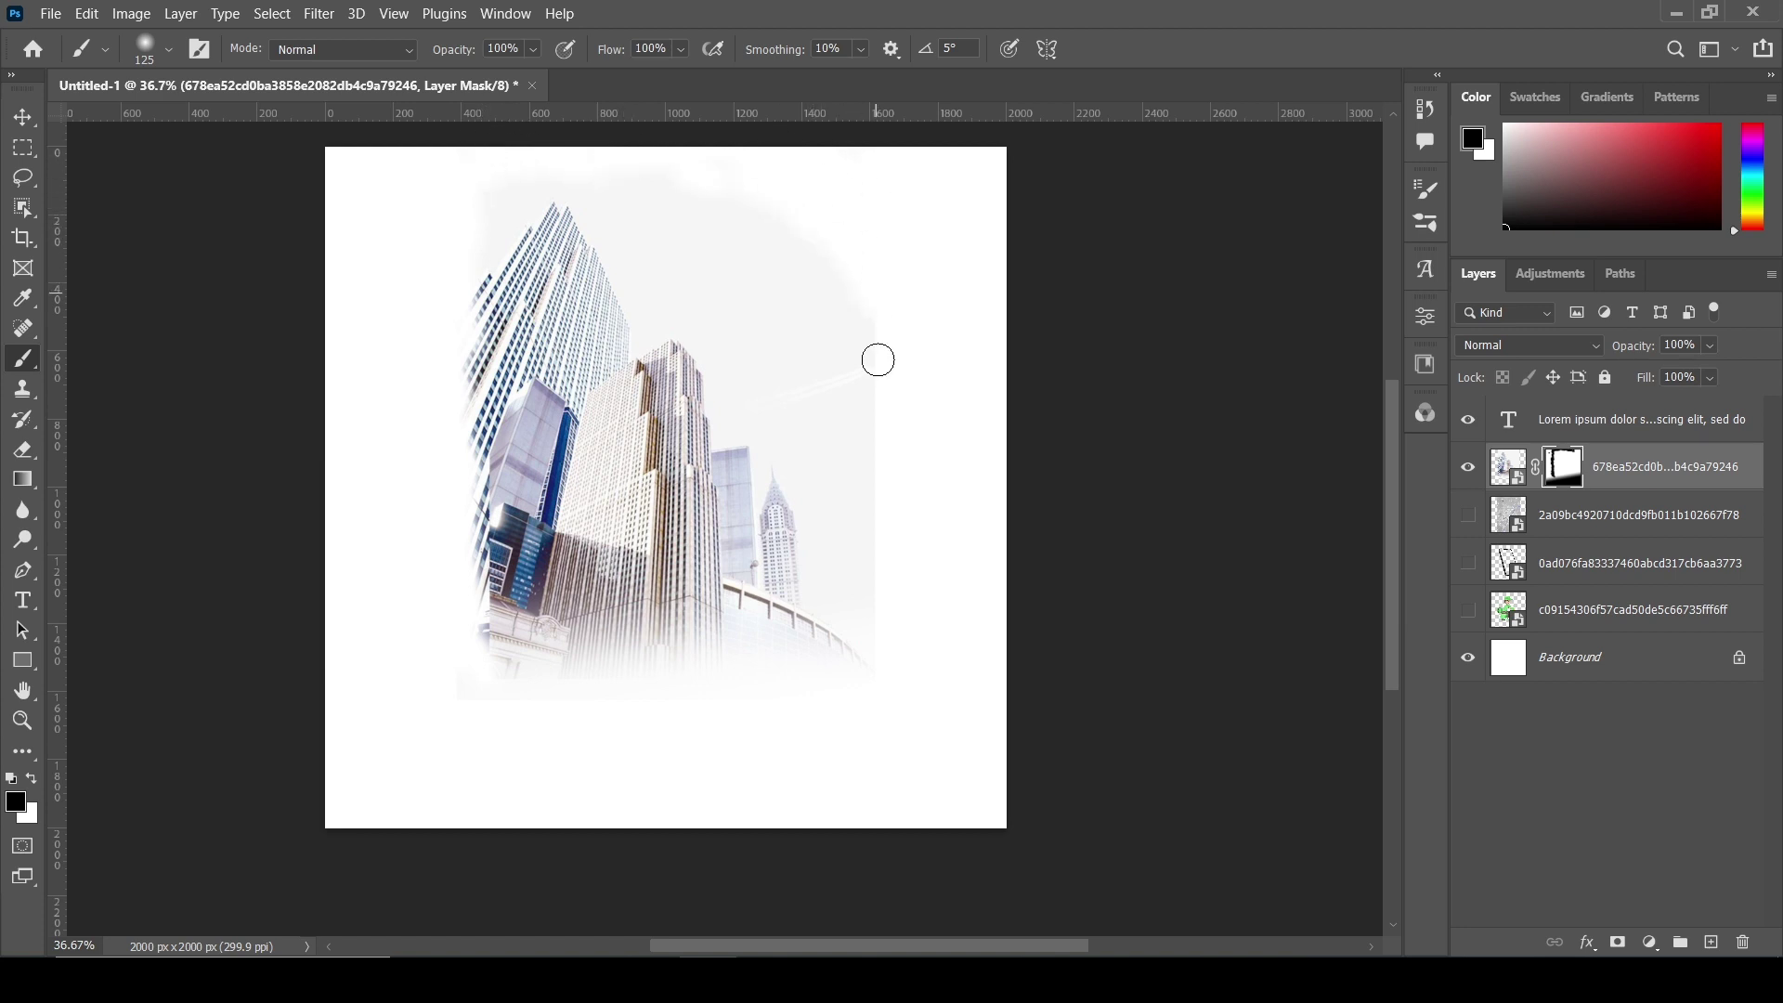
{"action": "left_click_drag", "start_coordinate": [877, 359], "coordinate": [880, 481]}
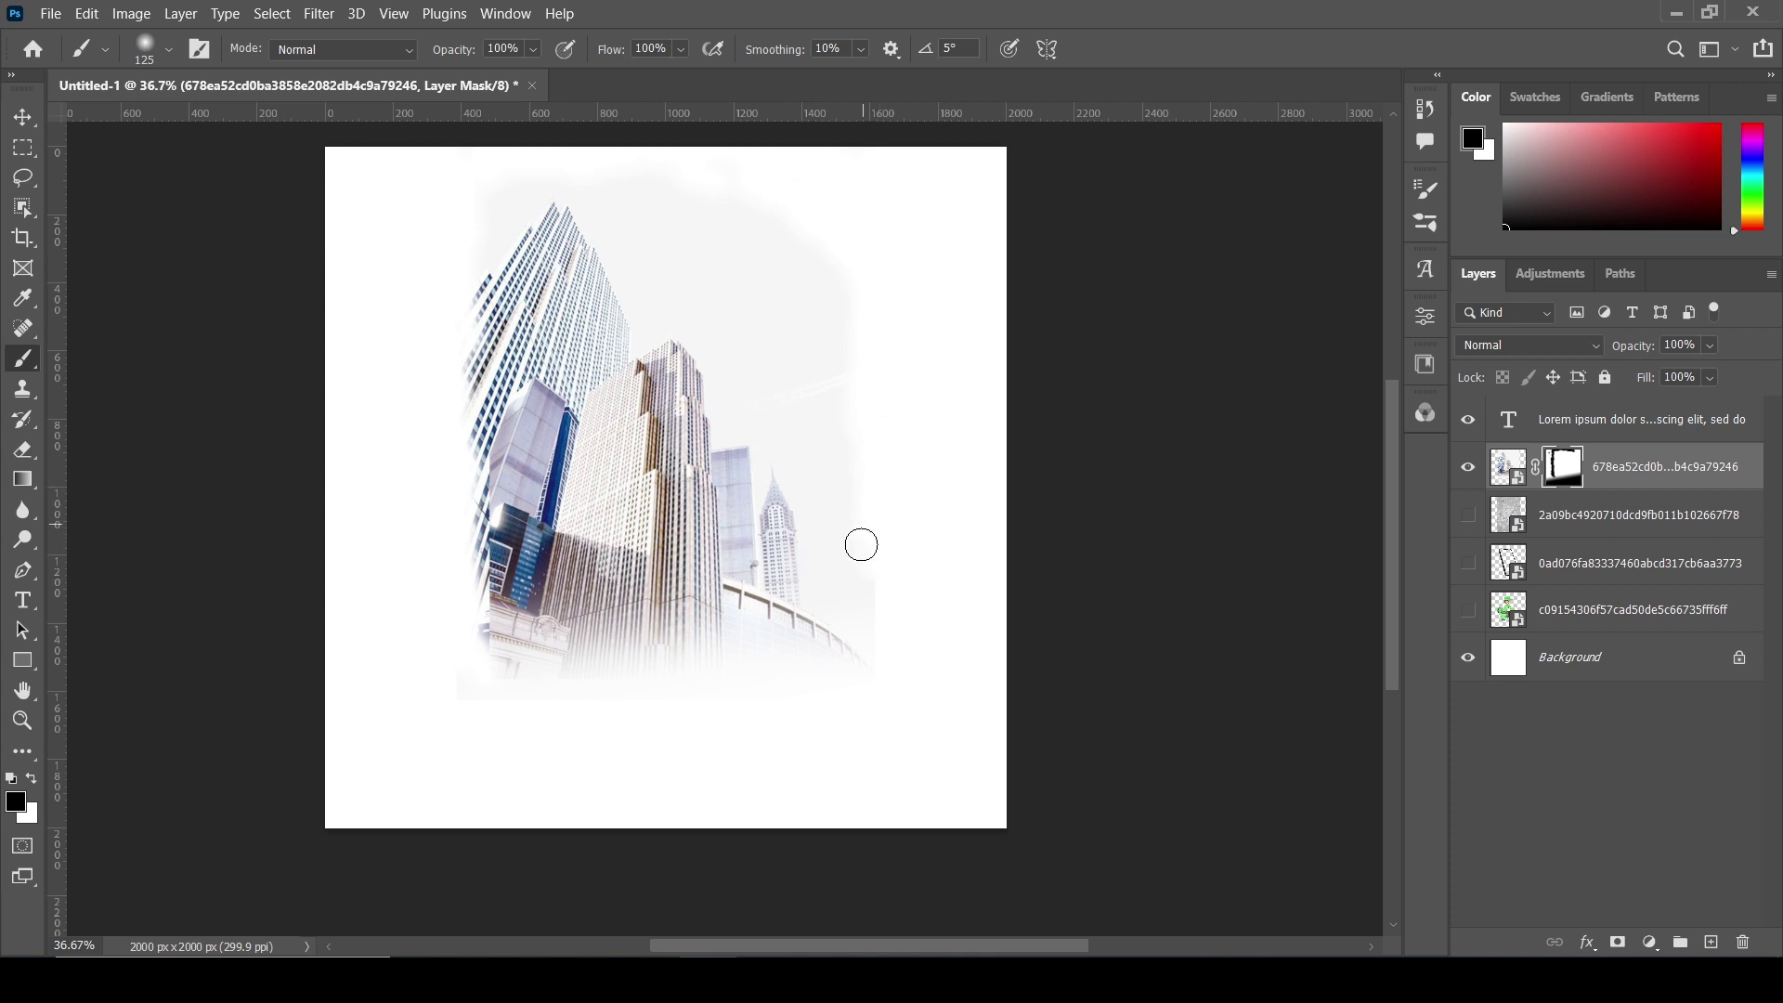
{"action": "mouse_move", "coordinate": [881, 634]}
{"action": "left_mouse_down"}
{"action": "mouse_move", "coordinate": [835, 636]}
{"action": "mouse_move", "coordinate": [858, 631]}
{"action": "mouse_move", "coordinate": [829, 695]}
{"action": "mouse_move", "coordinate": [841, 642]}
{"action": "left_mouse_up"}
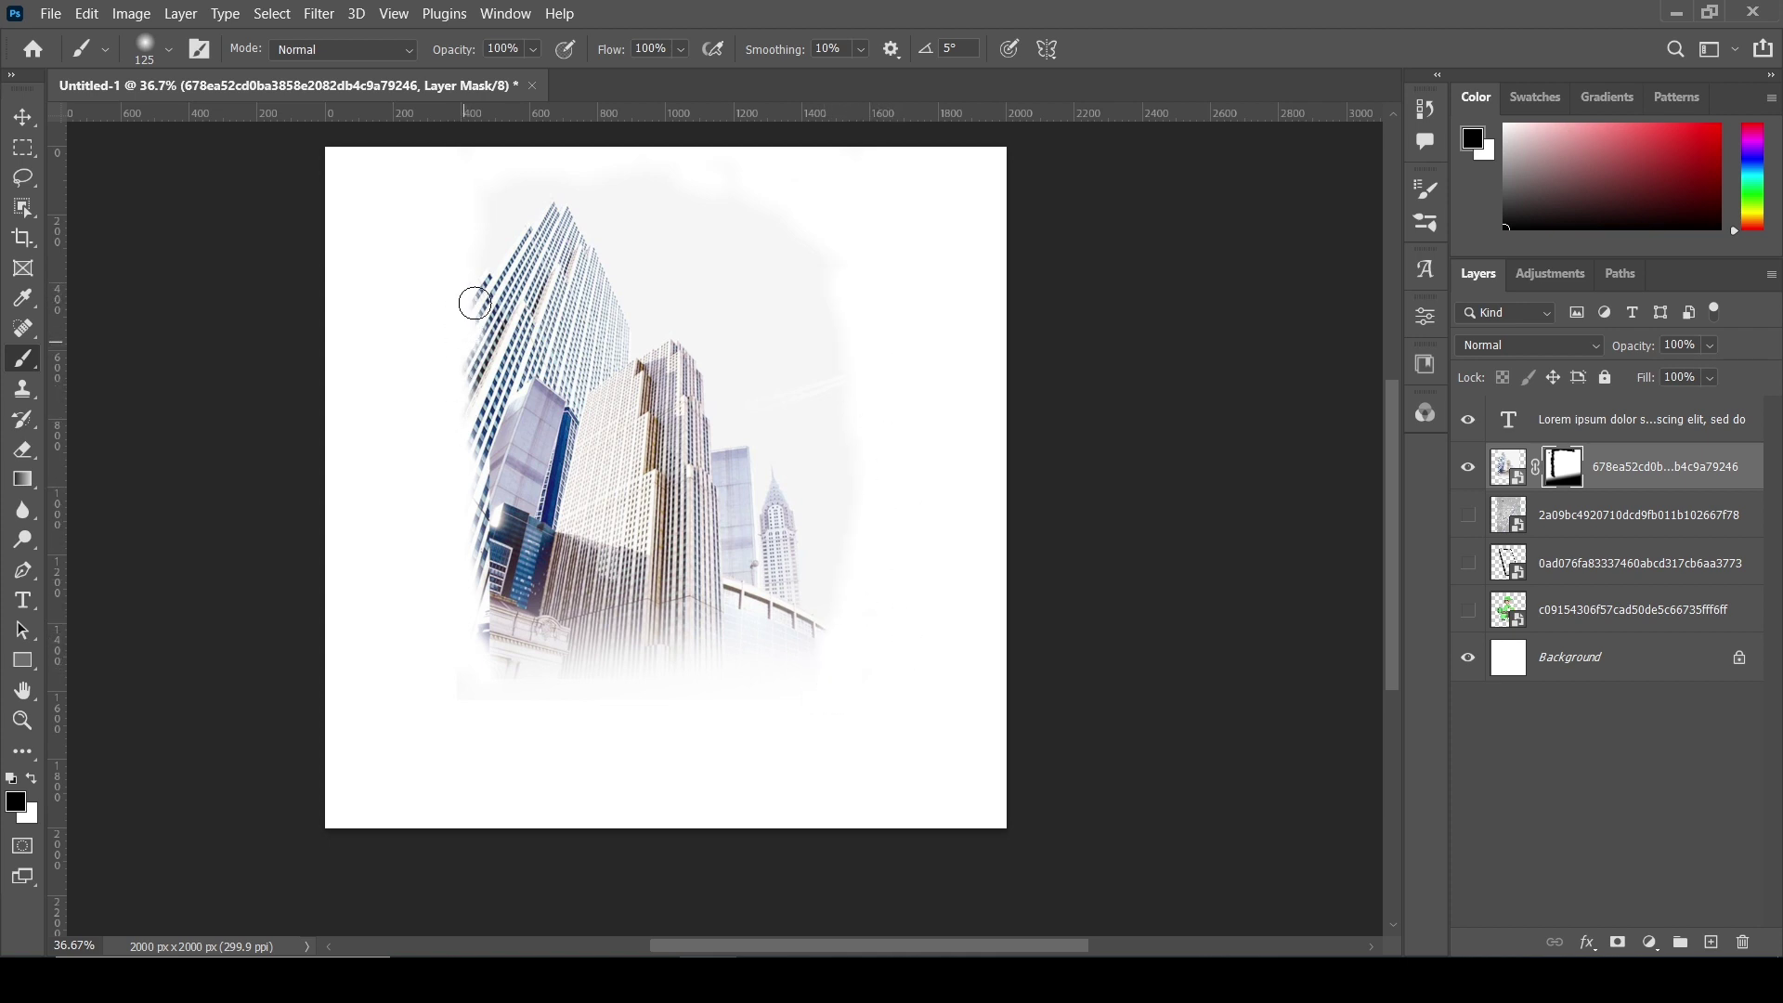
{"action": "left_click_drag", "start_coordinate": [474, 331], "coordinate": [472, 469]}
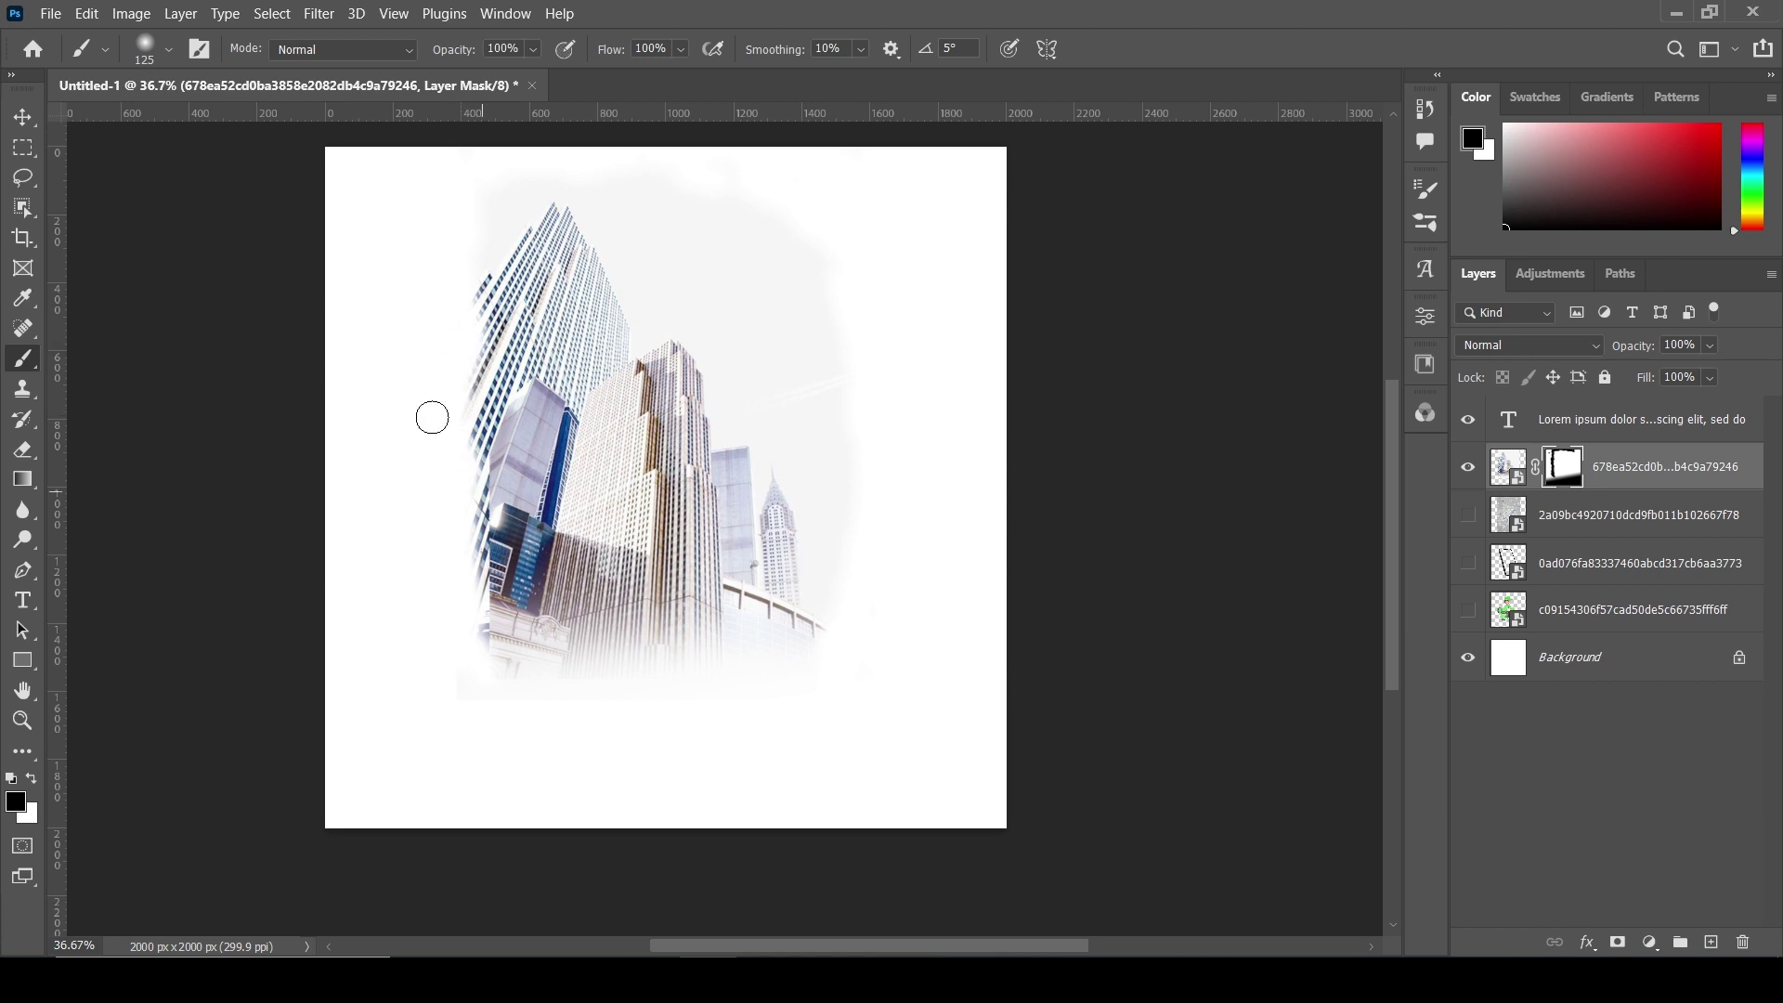
{"action": "left_click", "coordinate": [28, 123]}
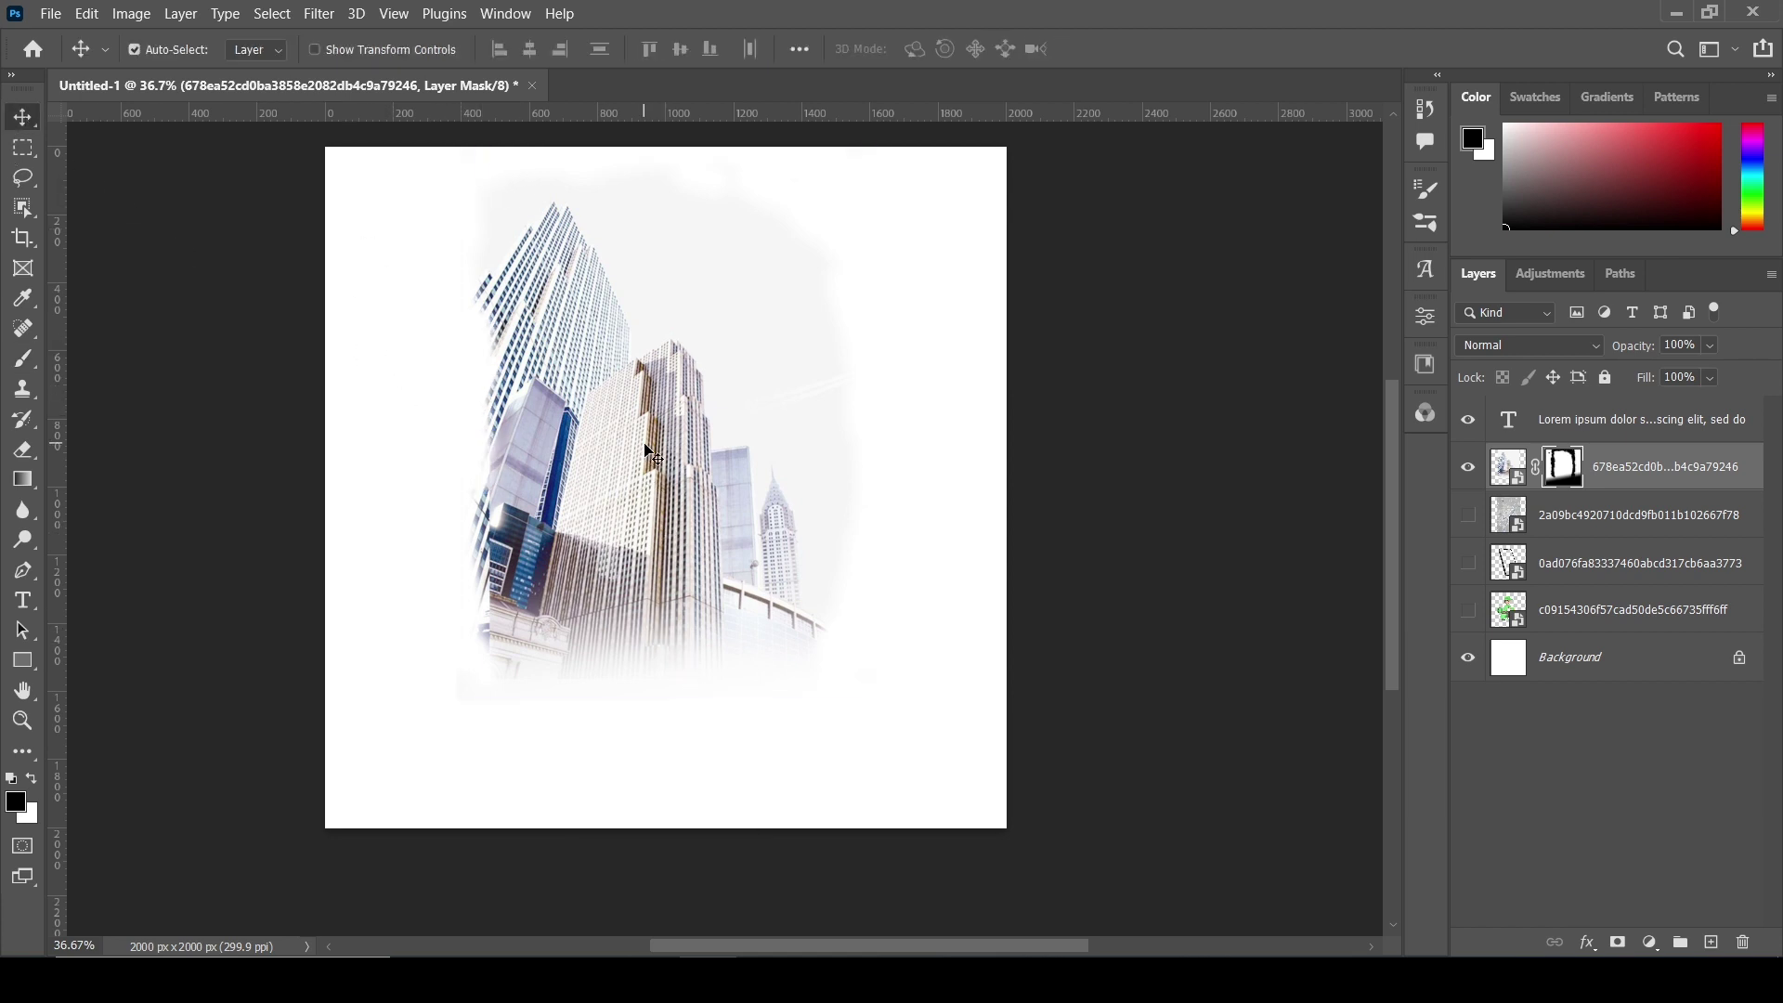
- Apply a Black & White adjustment to the skyscraper image with Reds -43%, Yellows -74% and Magentas about 196%
{"action": "left_click", "coordinate": [1514, 465]}
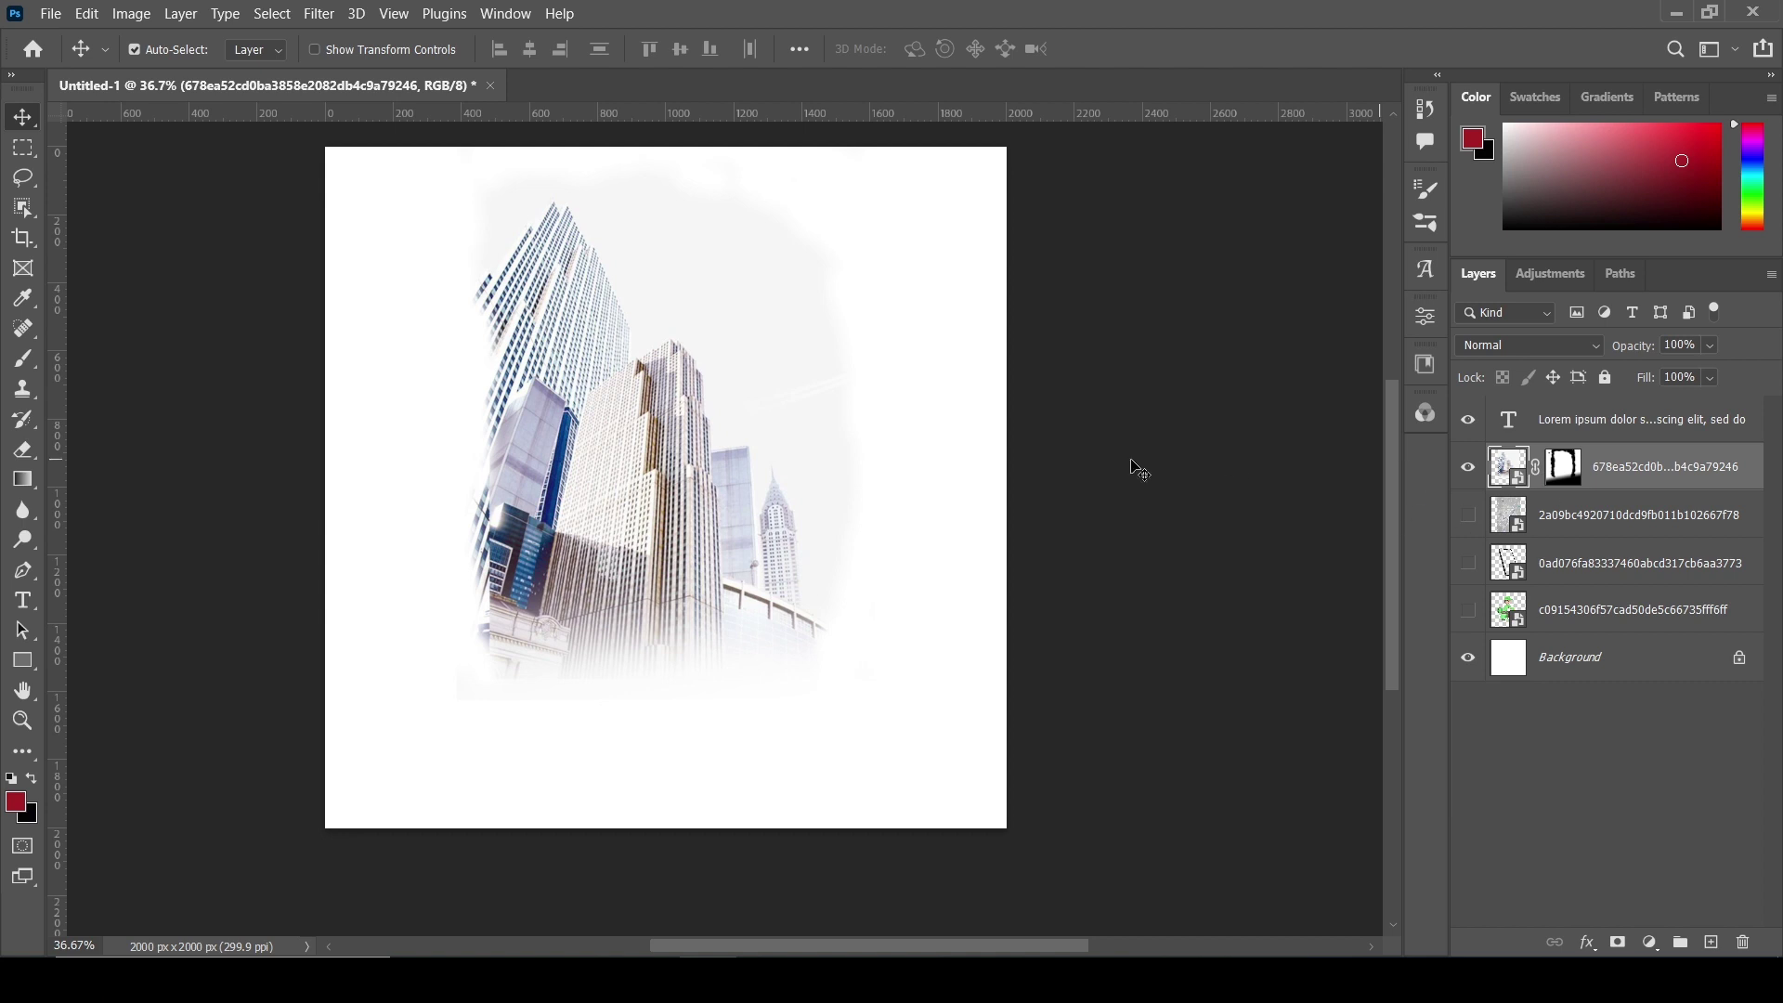
{"action": "left_click", "coordinate": [131, 13]}
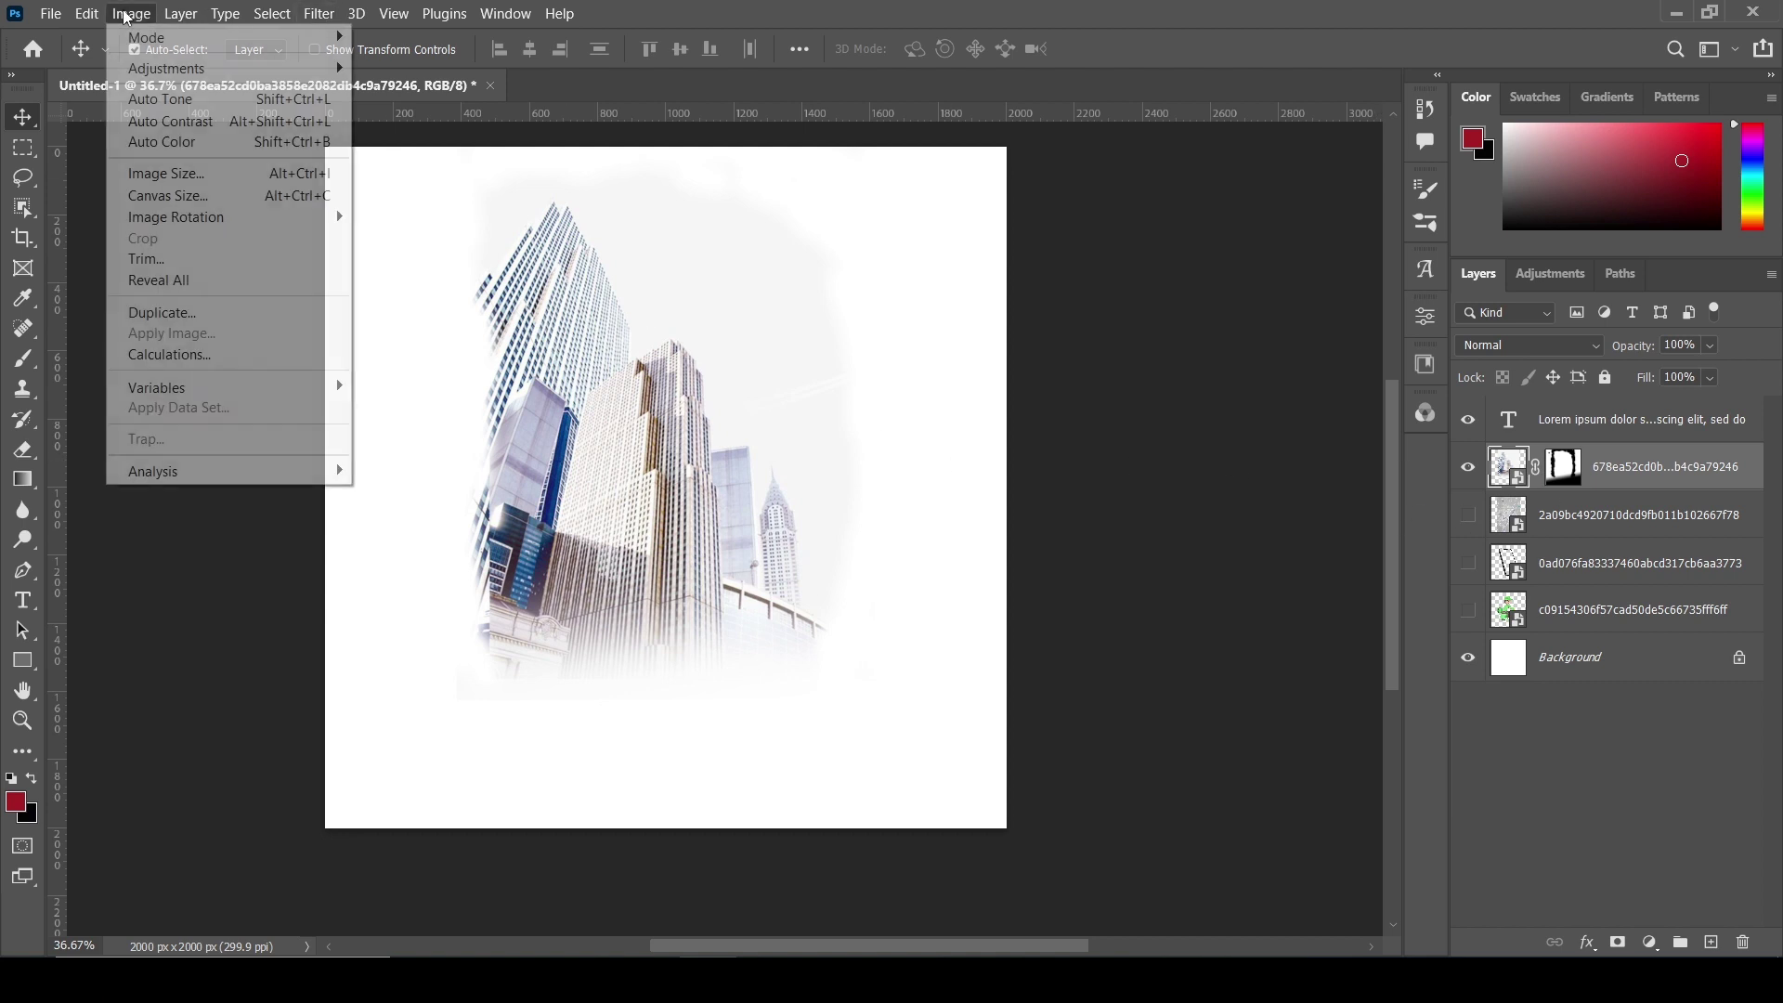
{"action": "mouse_move", "coordinate": [187, 68]}
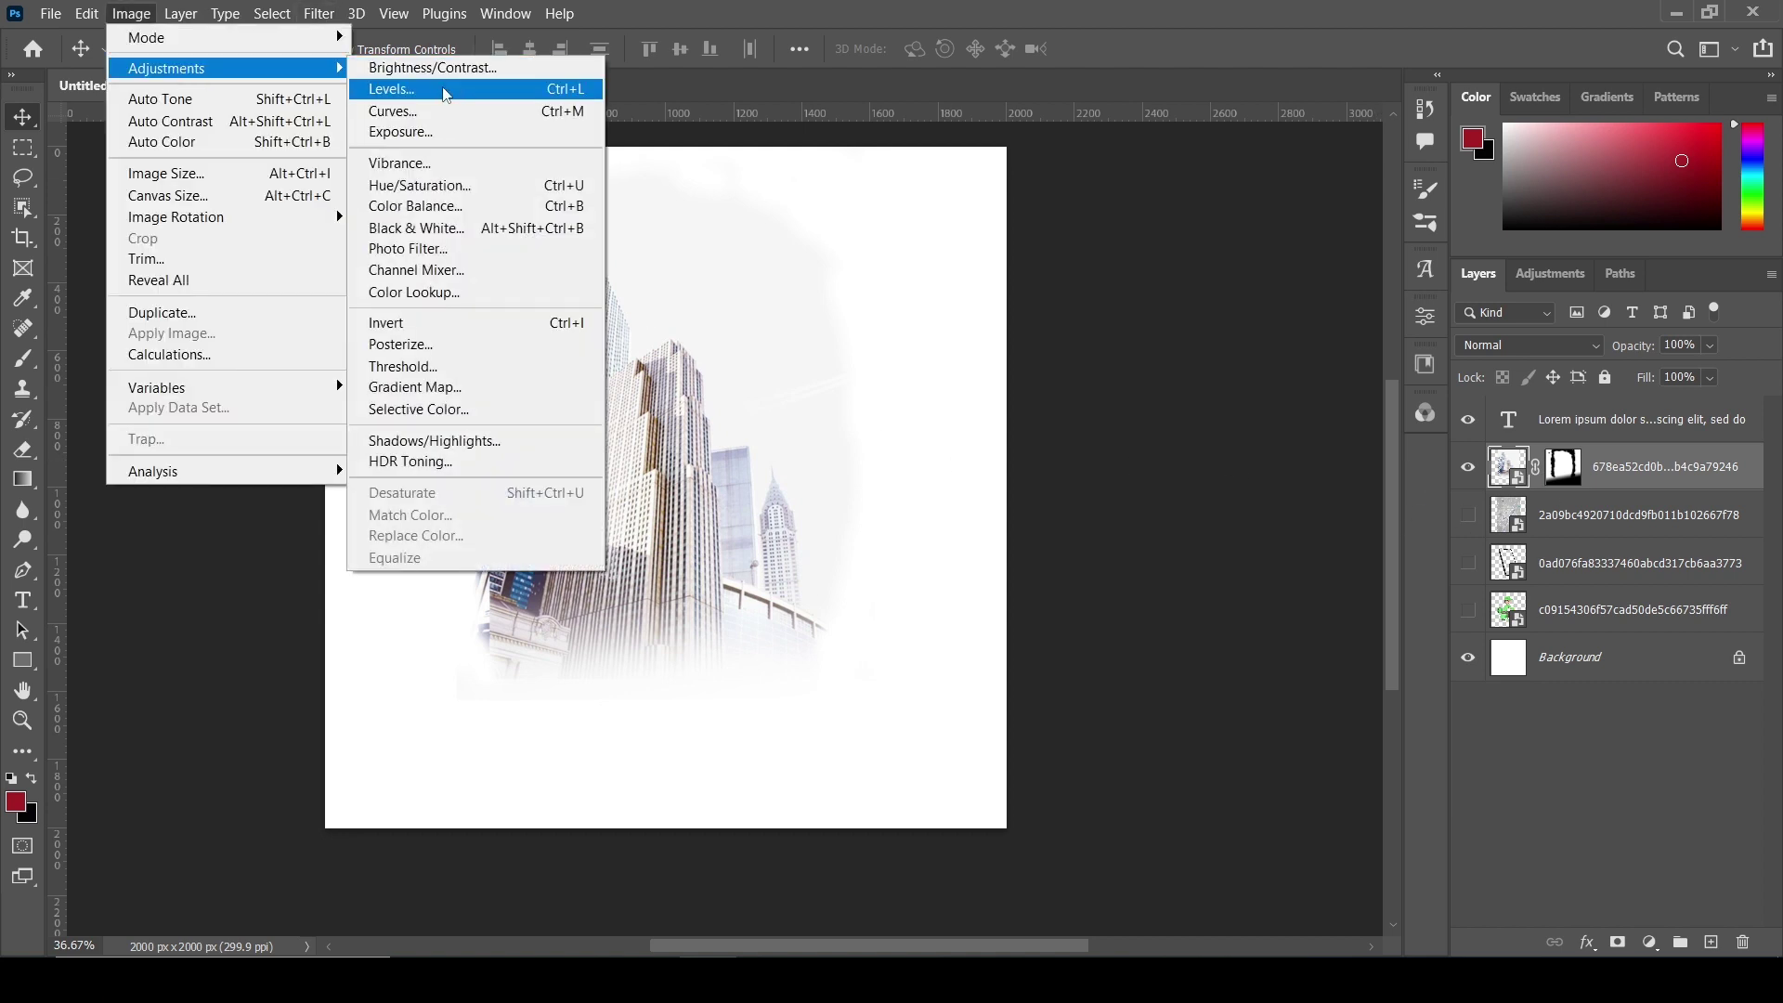
{"action": "left_click", "coordinate": [486, 227]}
{"action": "left_click_drag", "start_coordinate": [797, 100], "coordinate": [1229, 203]}
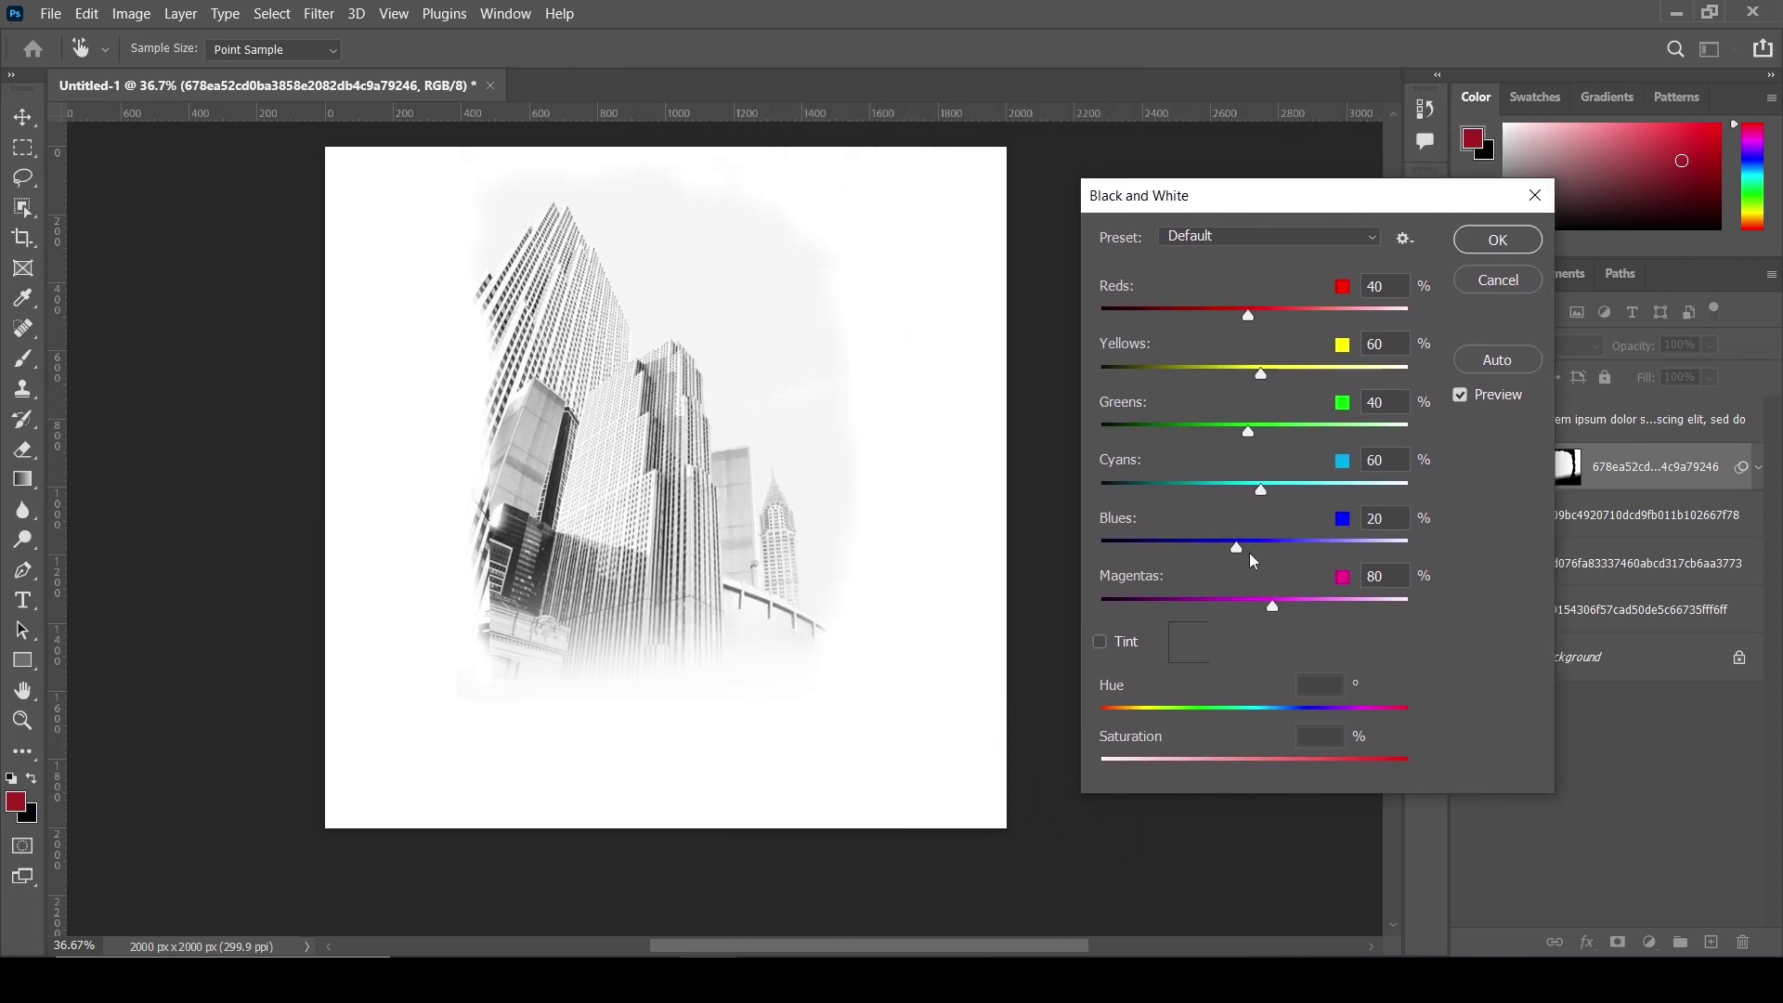
{"action": "left_click_drag", "start_coordinate": [1261, 374], "coordinate": [1179, 377]}
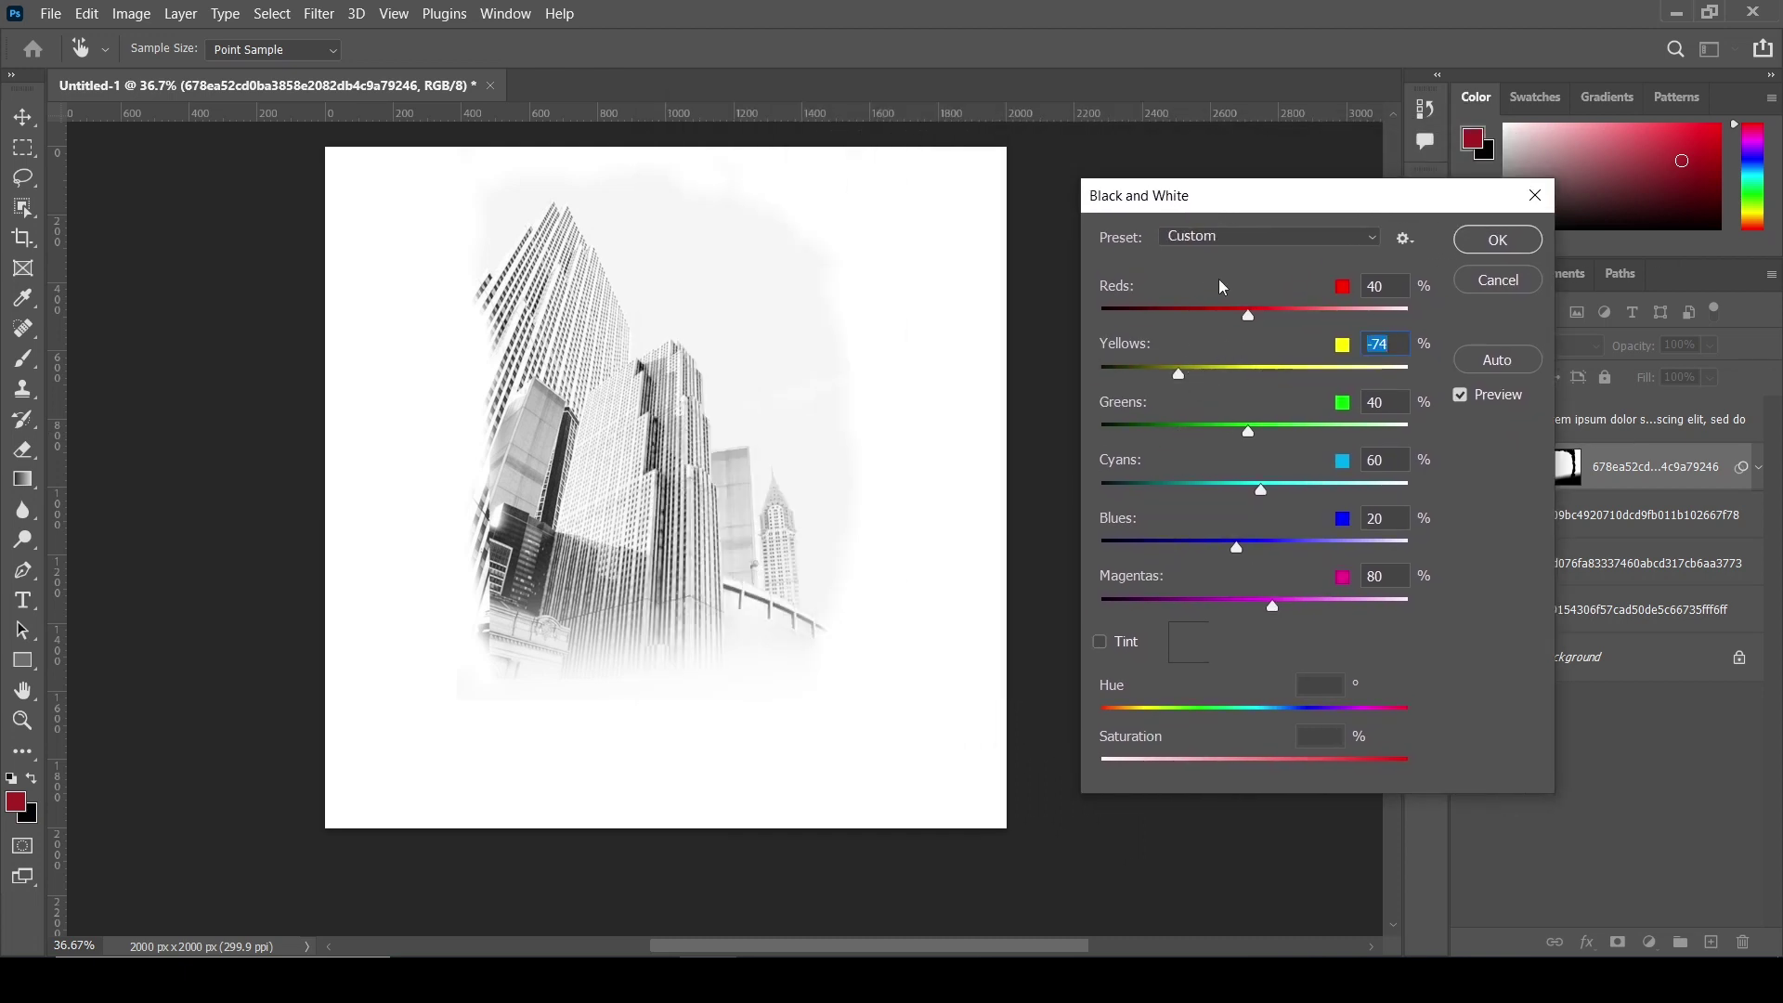
{"action": "left_click_drag", "start_coordinate": [1248, 315], "coordinate": [1214, 321]}
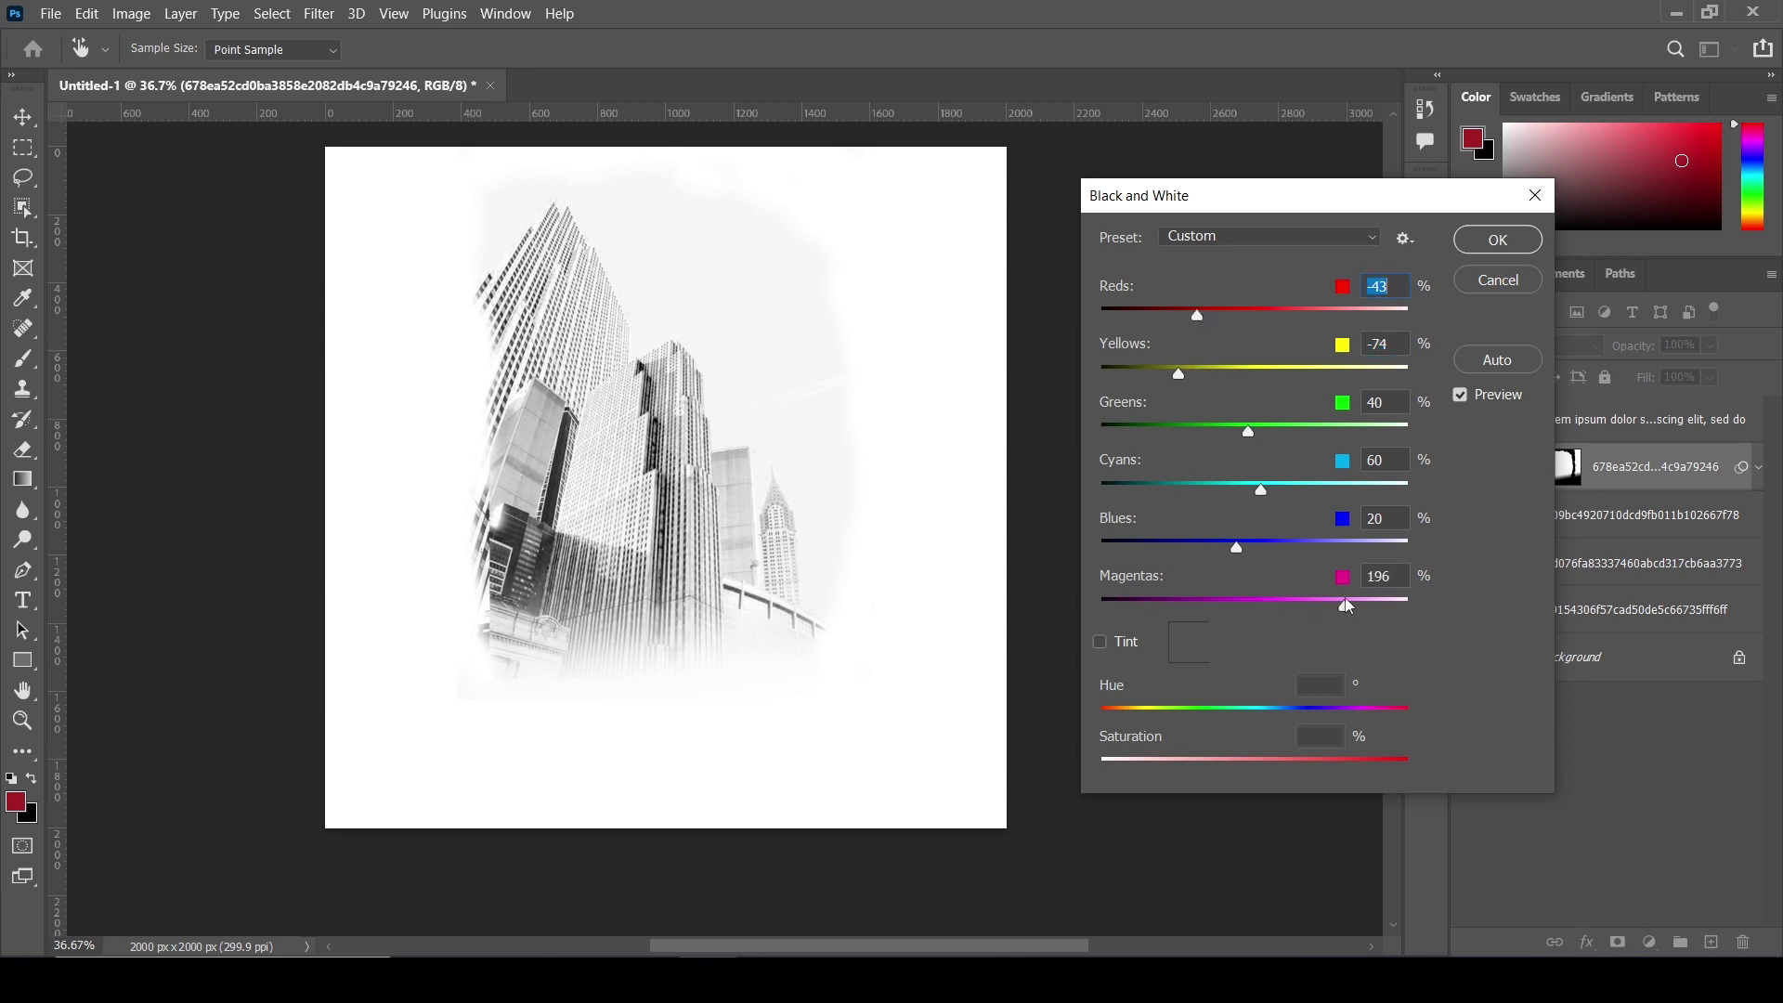
{"action": "left_click_drag", "start_coordinate": [1346, 607], "coordinate": [1348, 605]}
{"action": "left_click", "coordinate": [1498, 239]}
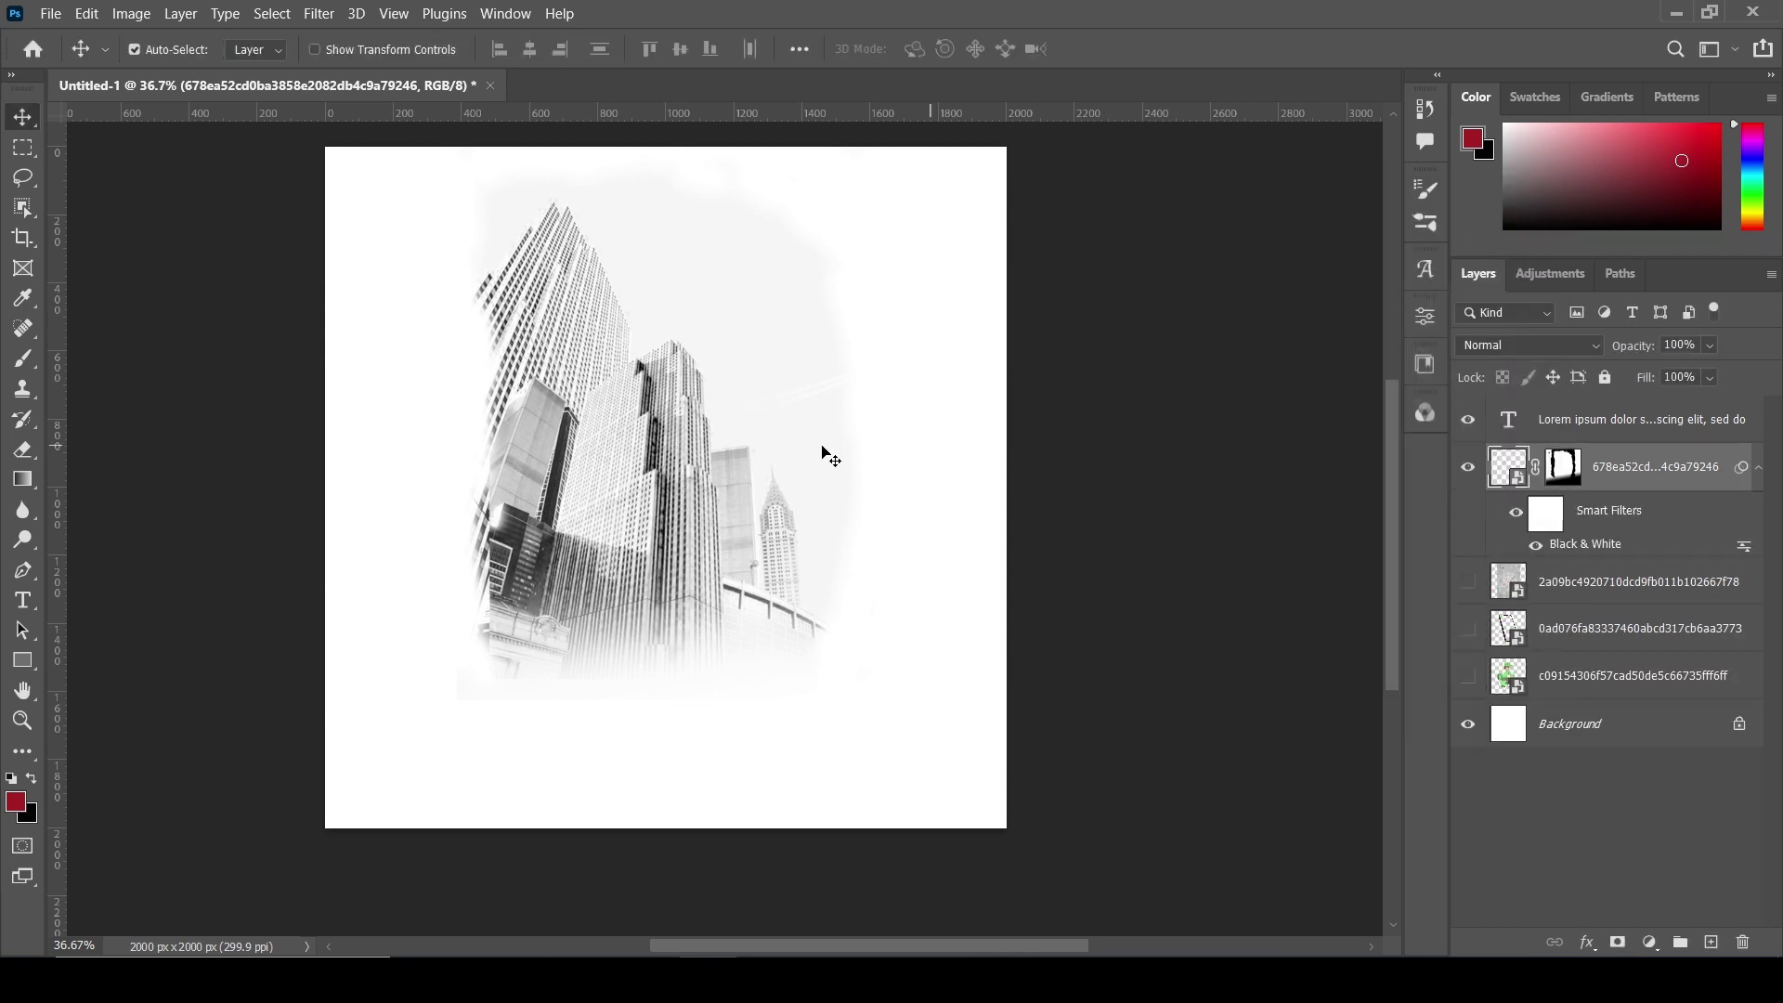
- Add a Solid Color fill layer in a very pale pinkish off-white directly above the Background layer
{"action": "left_click", "coordinate": [1548, 738]}
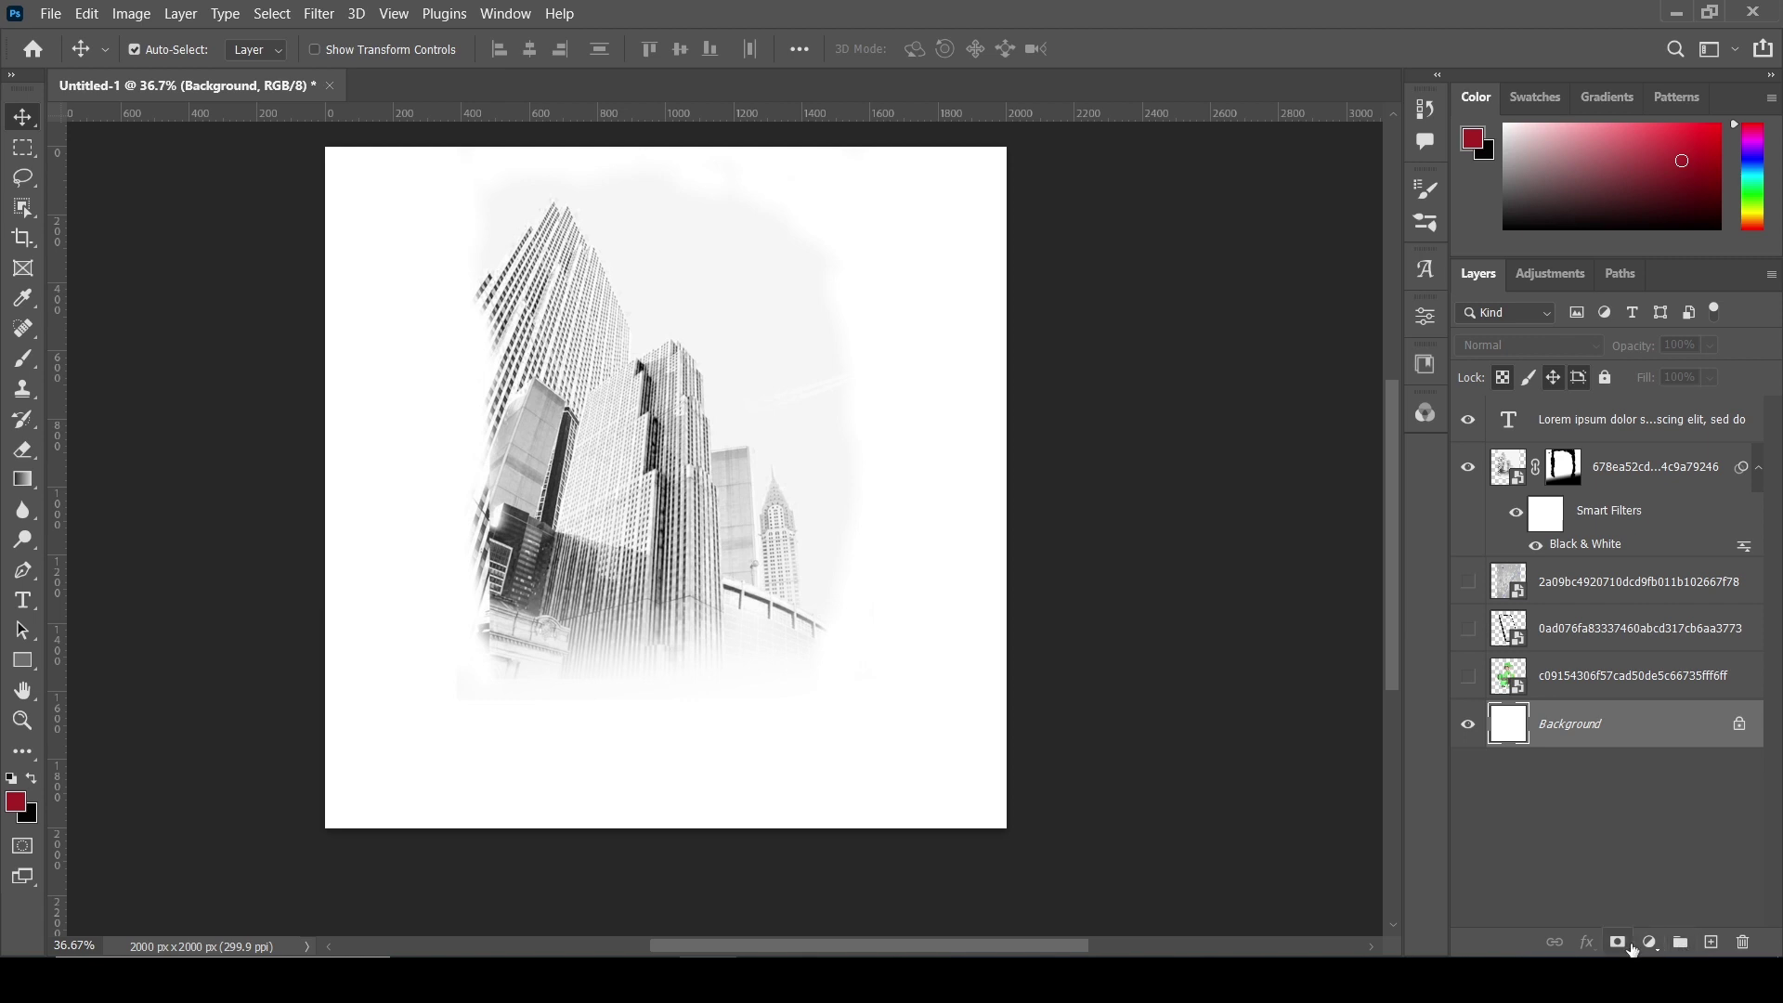
{"action": "left_click", "coordinate": [1651, 942]}
{"action": "left_click", "coordinate": [1648, 549]}
{"action": "left_click", "coordinate": [1149, 393]}
{"action": "left_click_drag", "start_coordinate": [1149, 393], "coordinate": [1101, 354]}
{"action": "left_click", "coordinate": [1567, 340]}
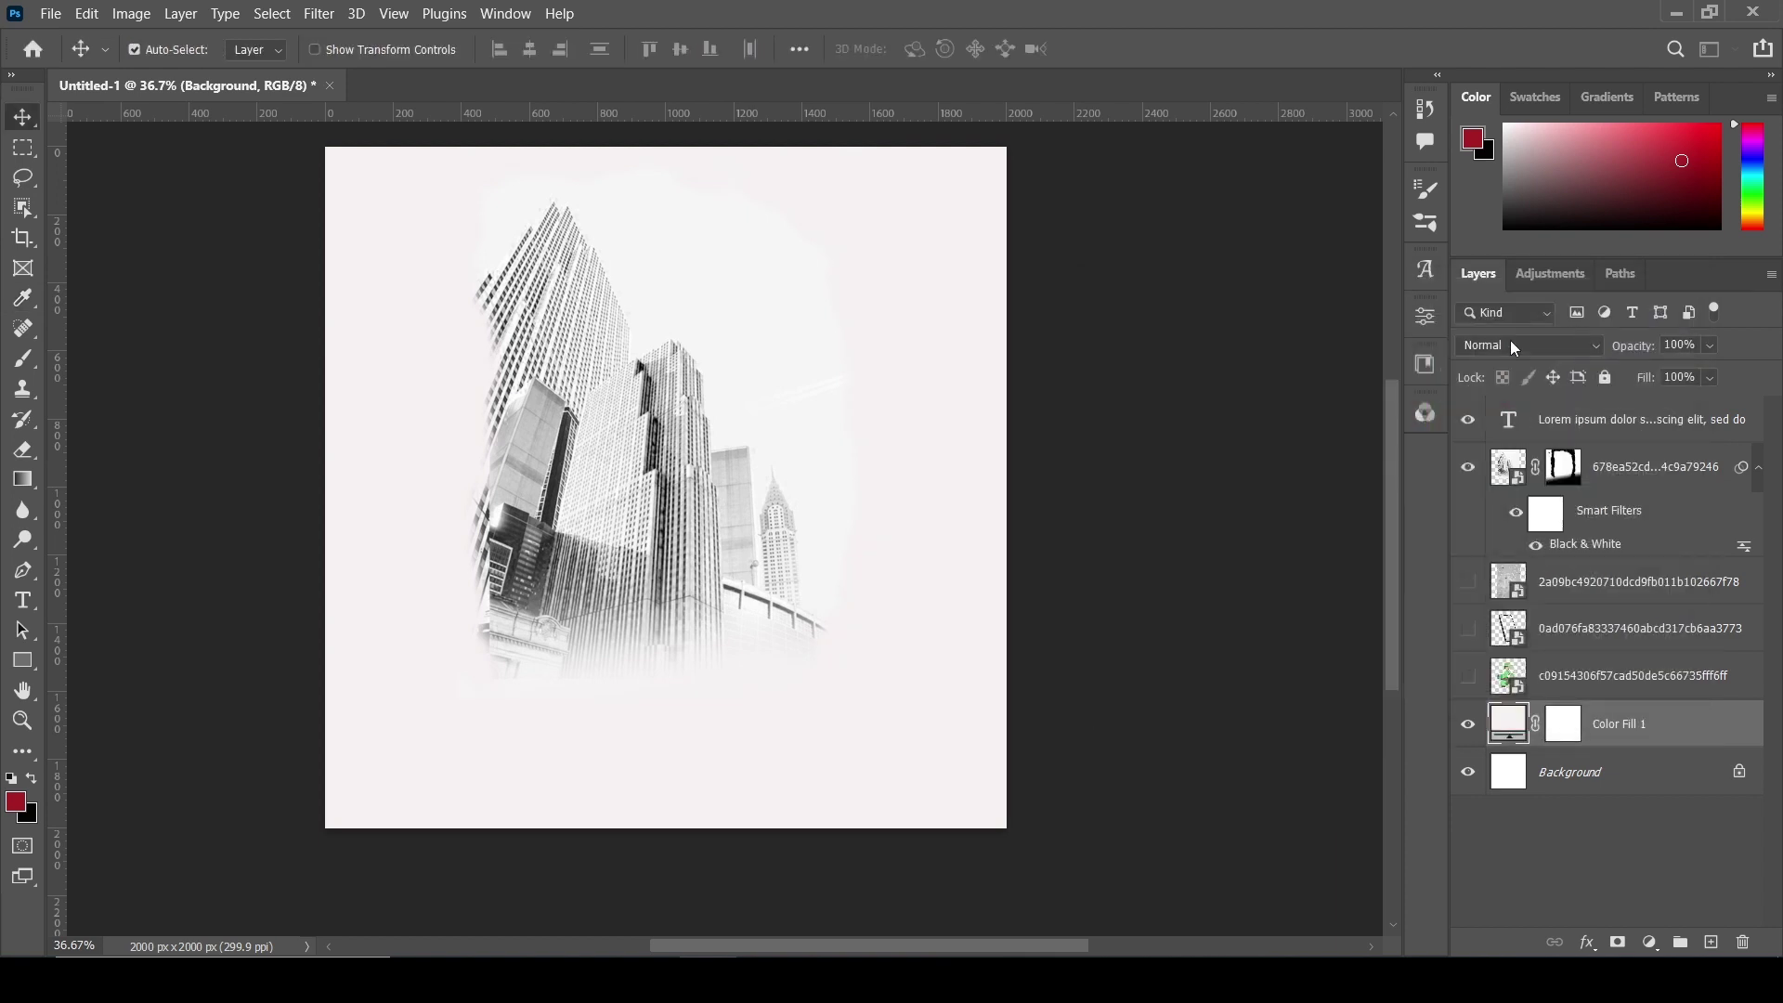
- Set the skyscraper layer's blend mode to Darker Color
{"action": "left_click", "coordinate": [1507, 474]}
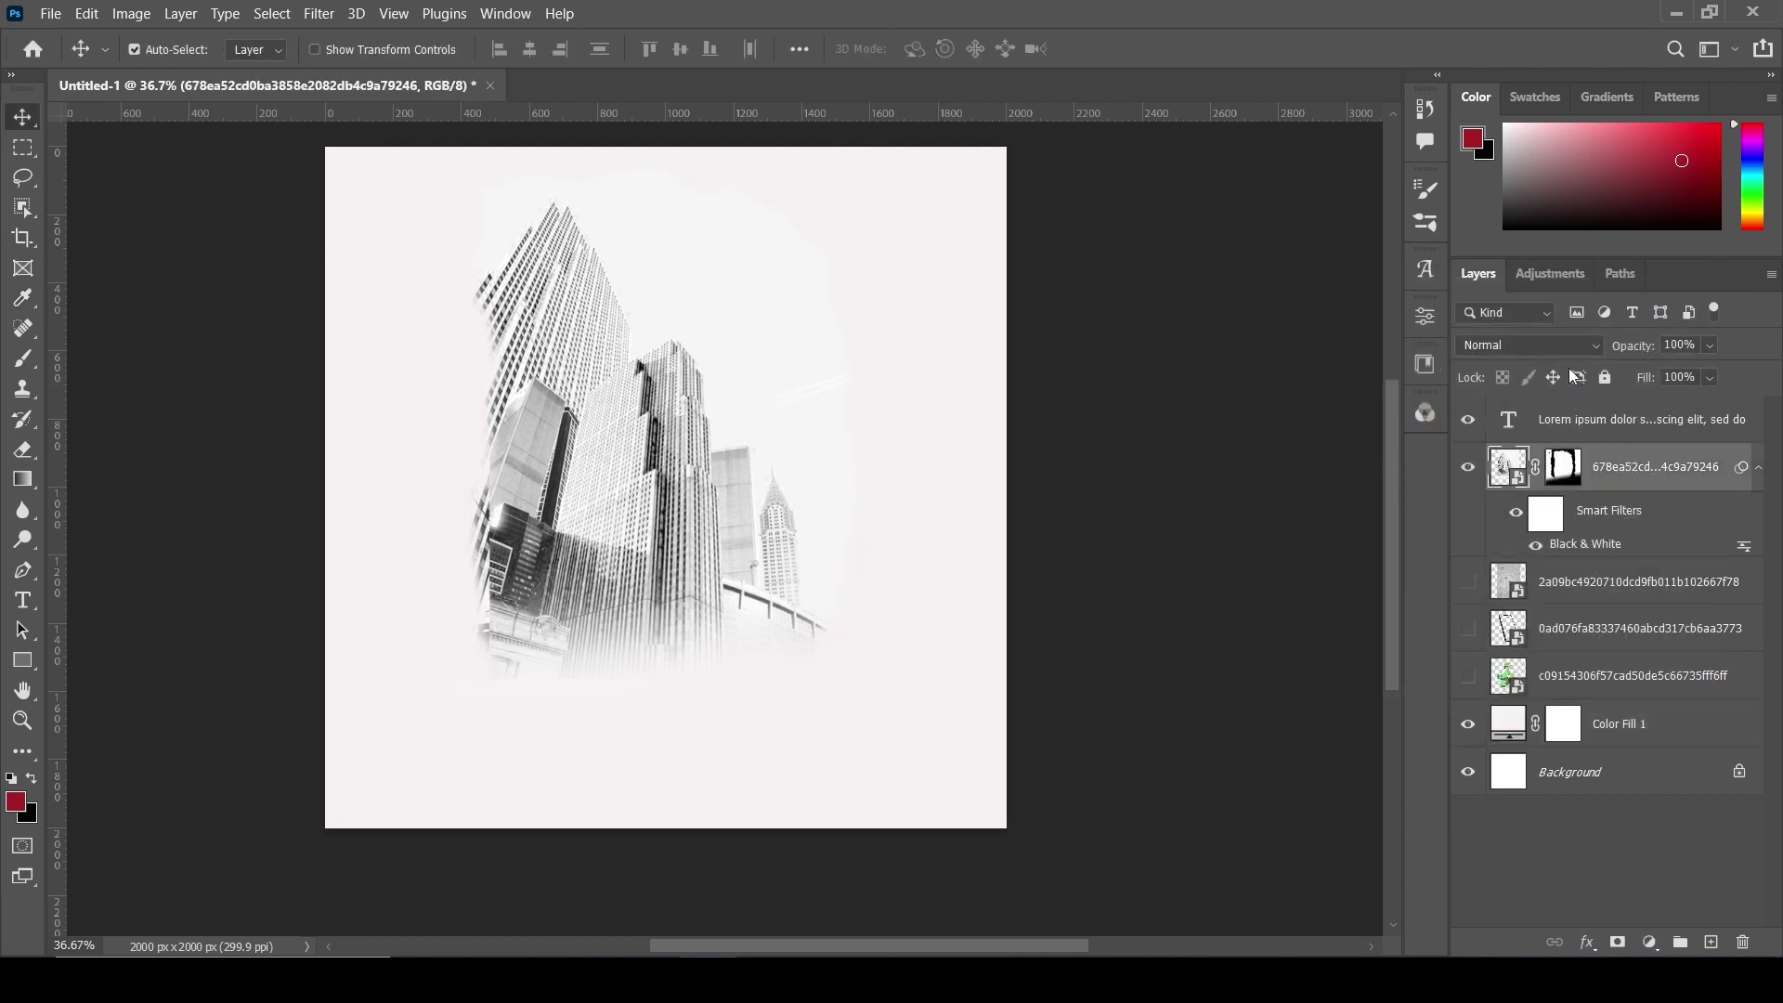
{"action": "left_click", "coordinate": [1532, 345]}
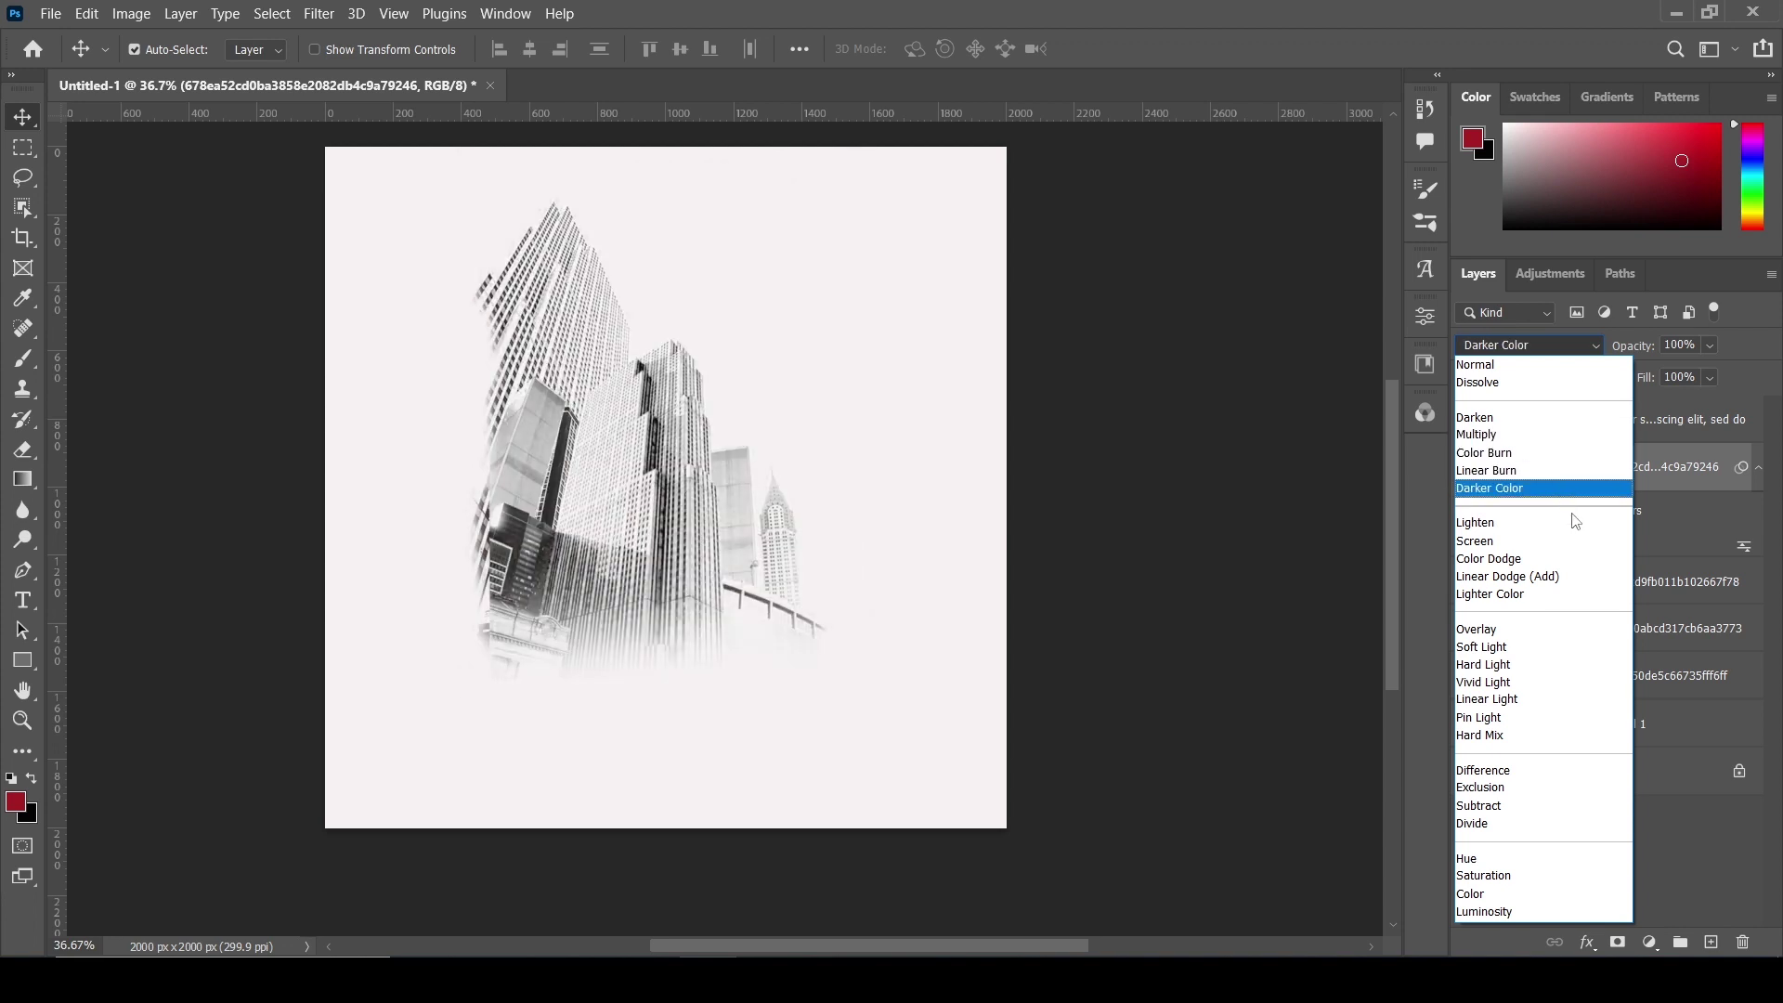
{"action": "left_click", "coordinate": [1542, 483]}
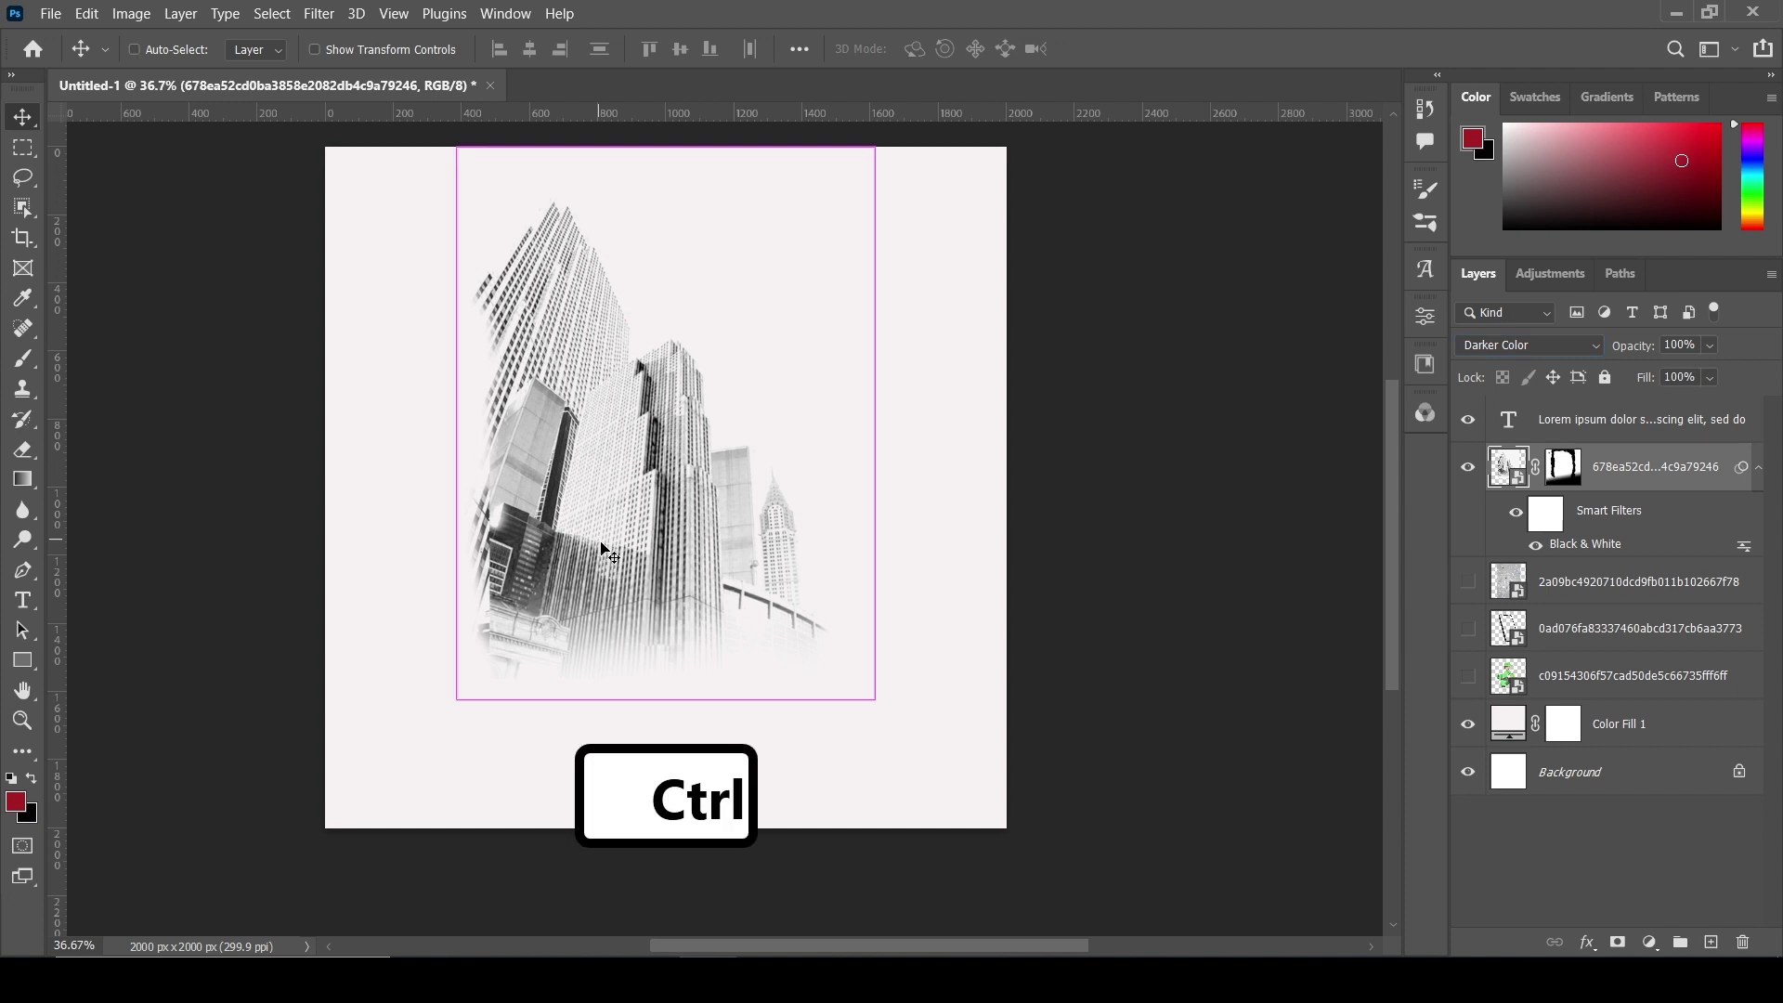
- Scale the skyscraper image down to about 86% and center it horizontally against the canvas's upper edge
{"action": "key", "text": "ctrl+t"}
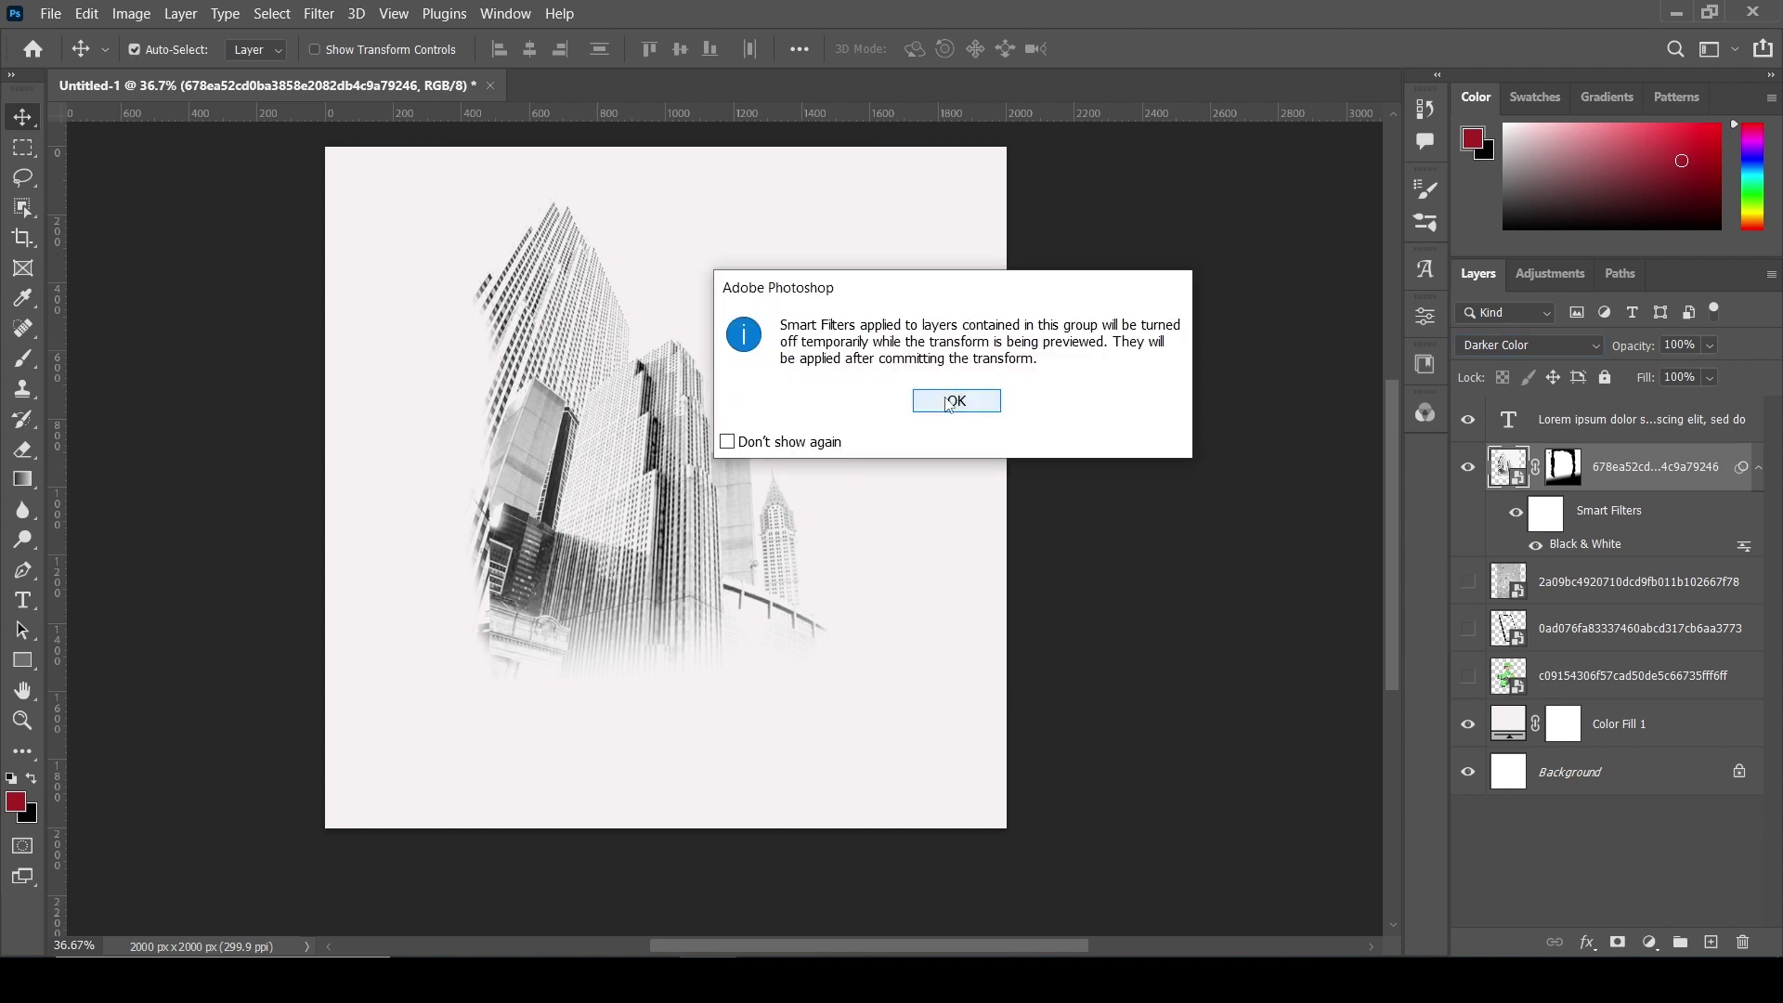
{"action": "left_click", "coordinate": [965, 401]}
{"action": "left_click_drag", "start_coordinate": [876, 149], "coordinate": [817, 223]}
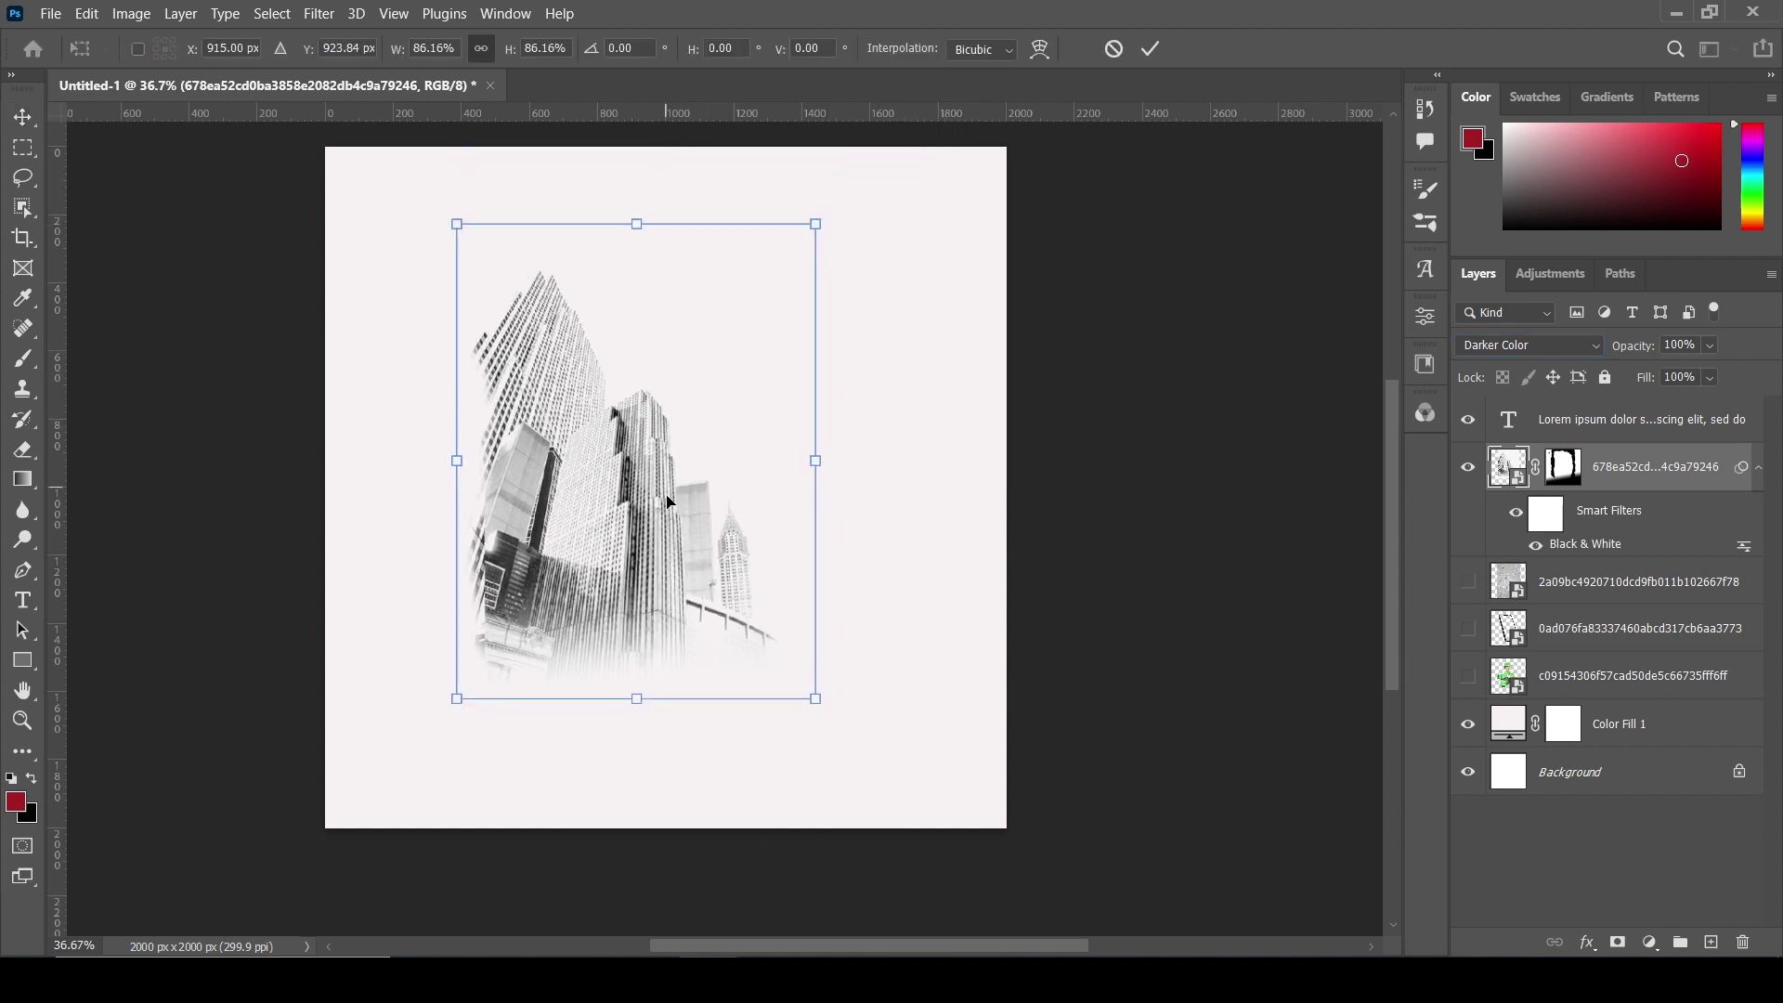
{"action": "left_click_drag", "start_coordinate": [659, 500], "coordinate": [685, 414]}
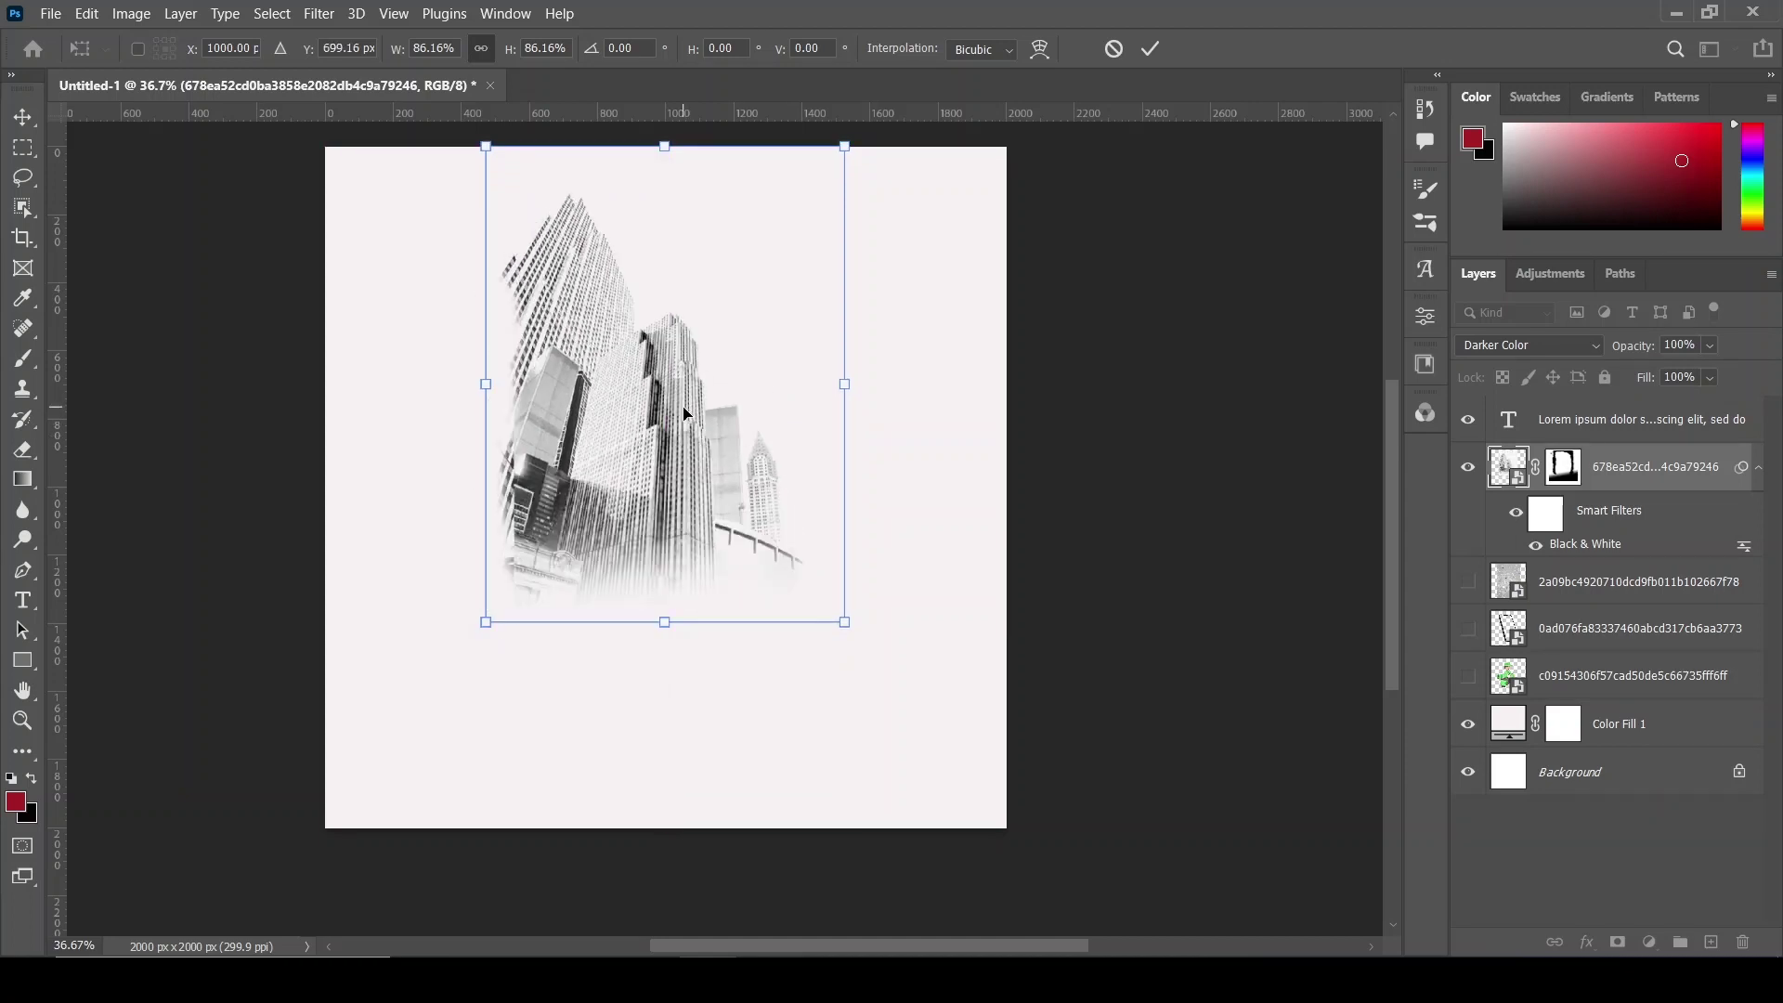
{"action": "left_click", "coordinate": [1163, 48]}
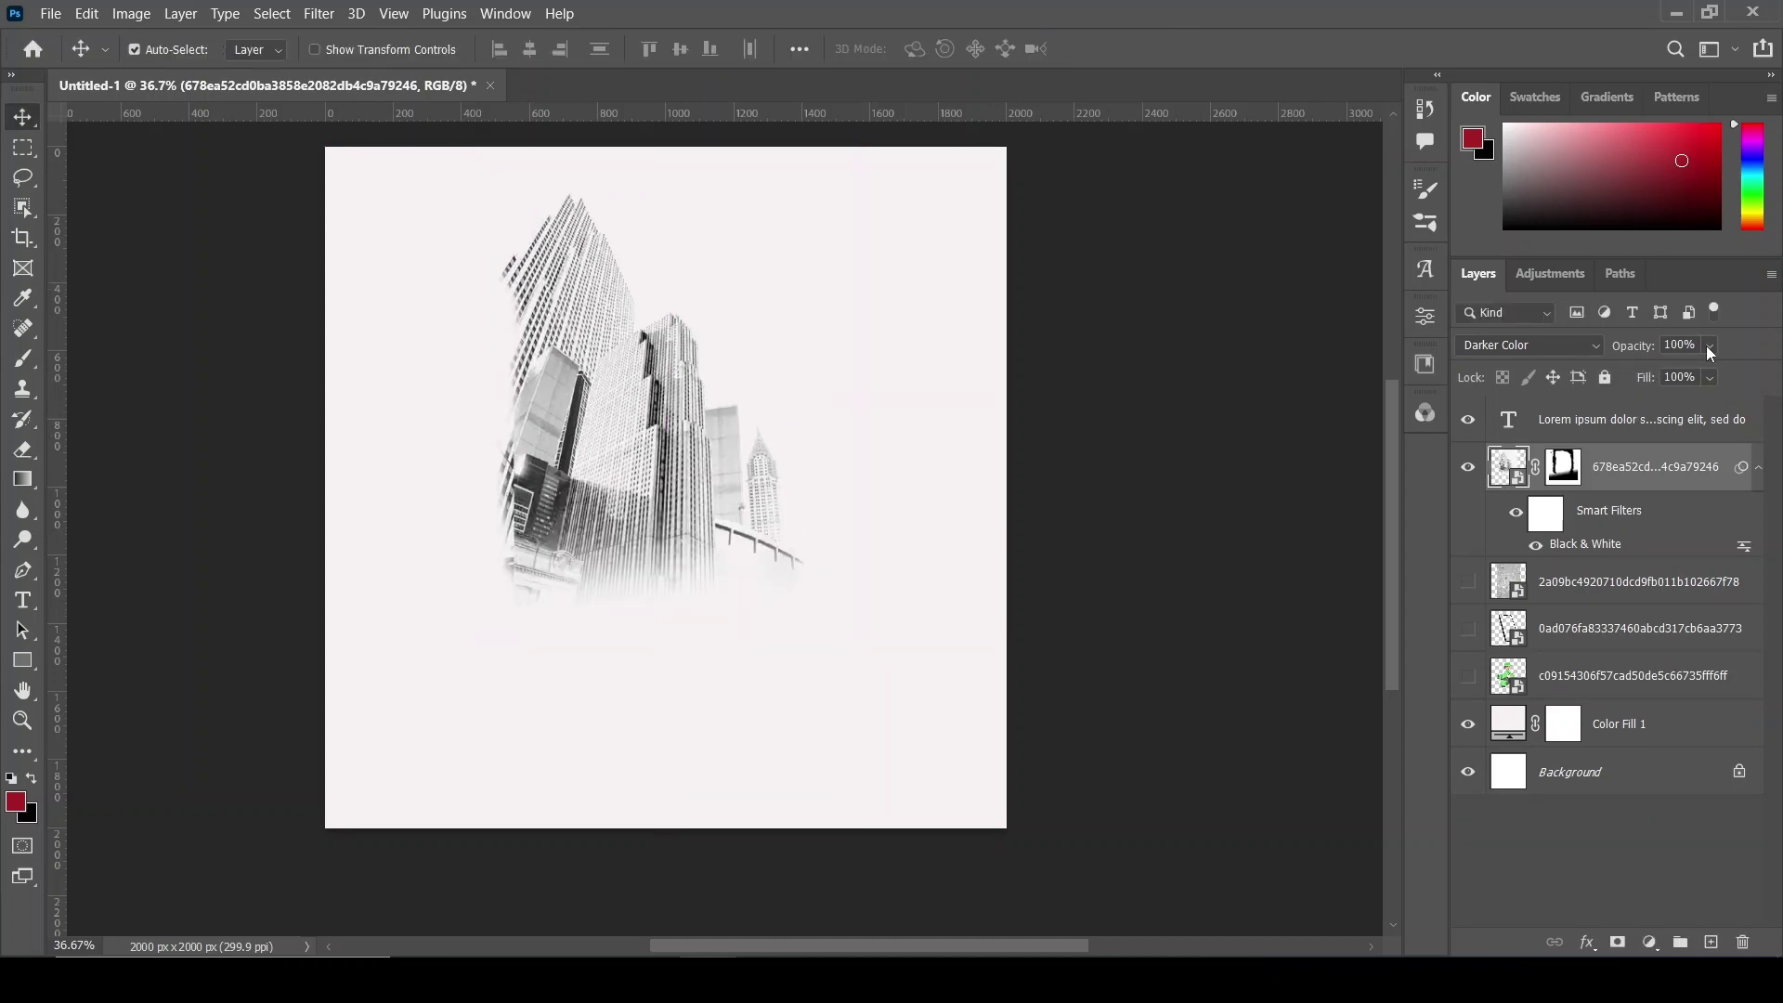
- Lower the skyscraper layer's opacity to 30% and enlarge the image to about 134%, shifting it up past the canvas's upper edge
{"action": "left_click_drag", "start_coordinate": [1734, 374], "coordinate": [1662, 379]}
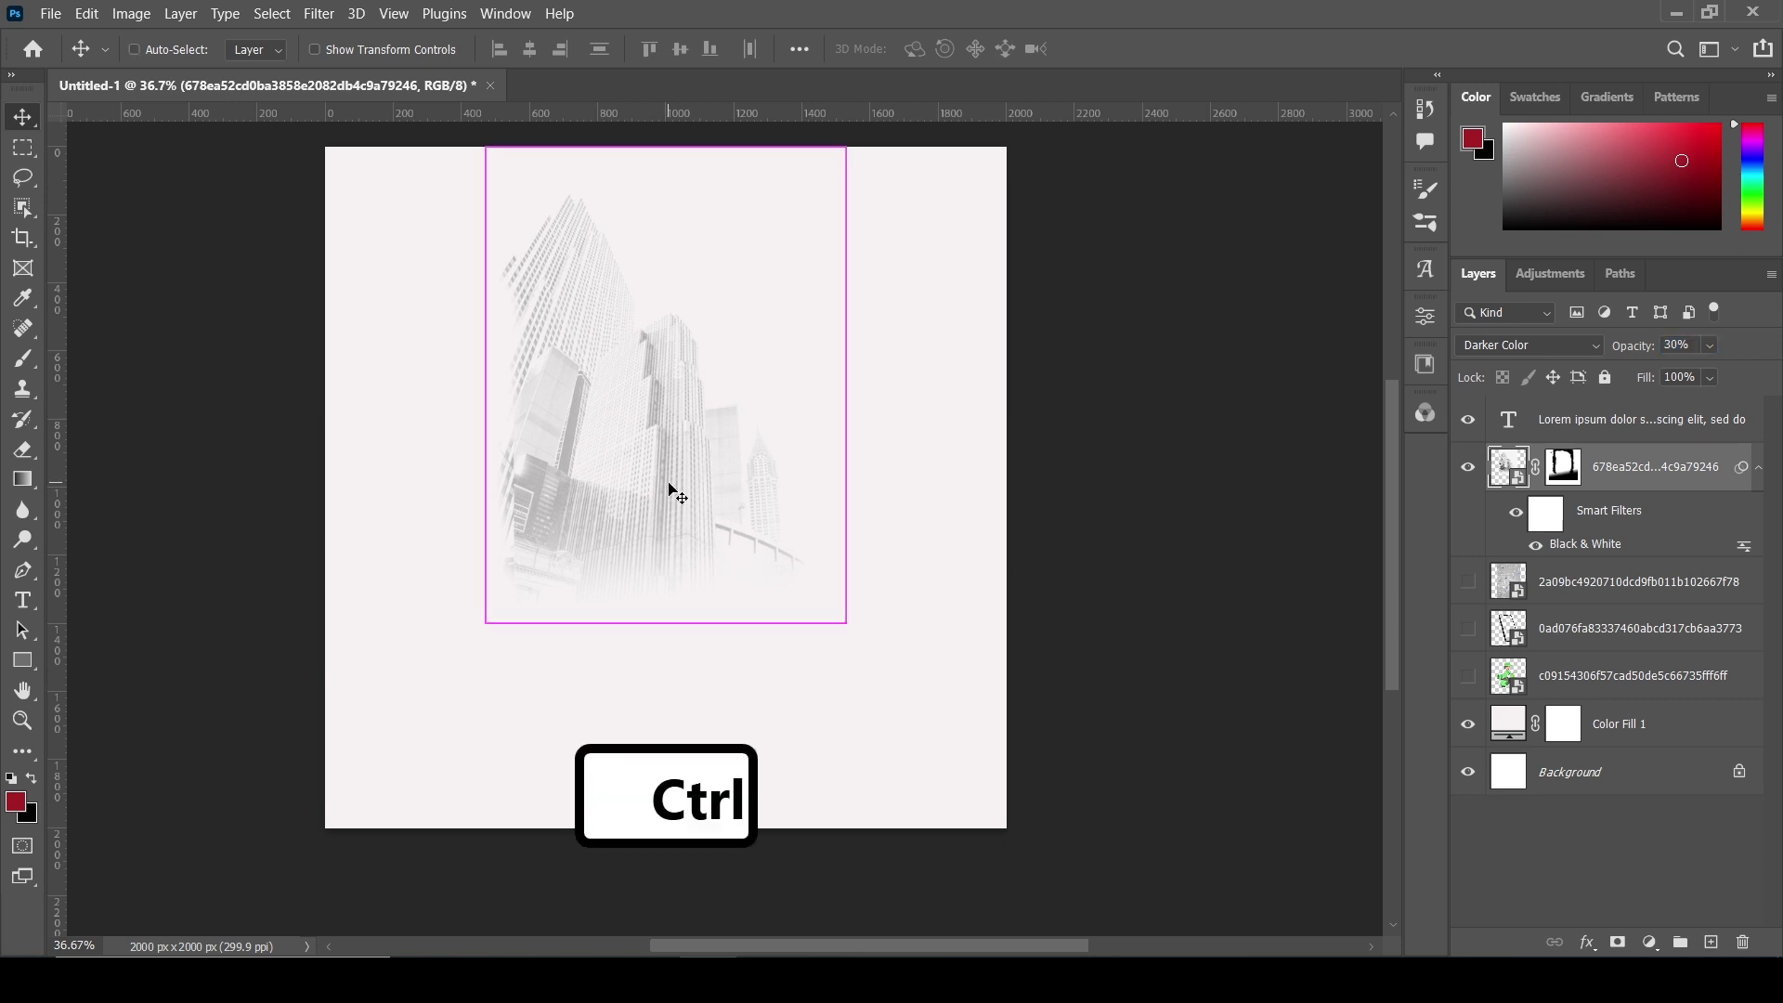
{"action": "key", "text": "ctrl+t"}
{"action": "left_click", "coordinate": [728, 442]}
{"action": "left_click", "coordinate": [915, 401]}
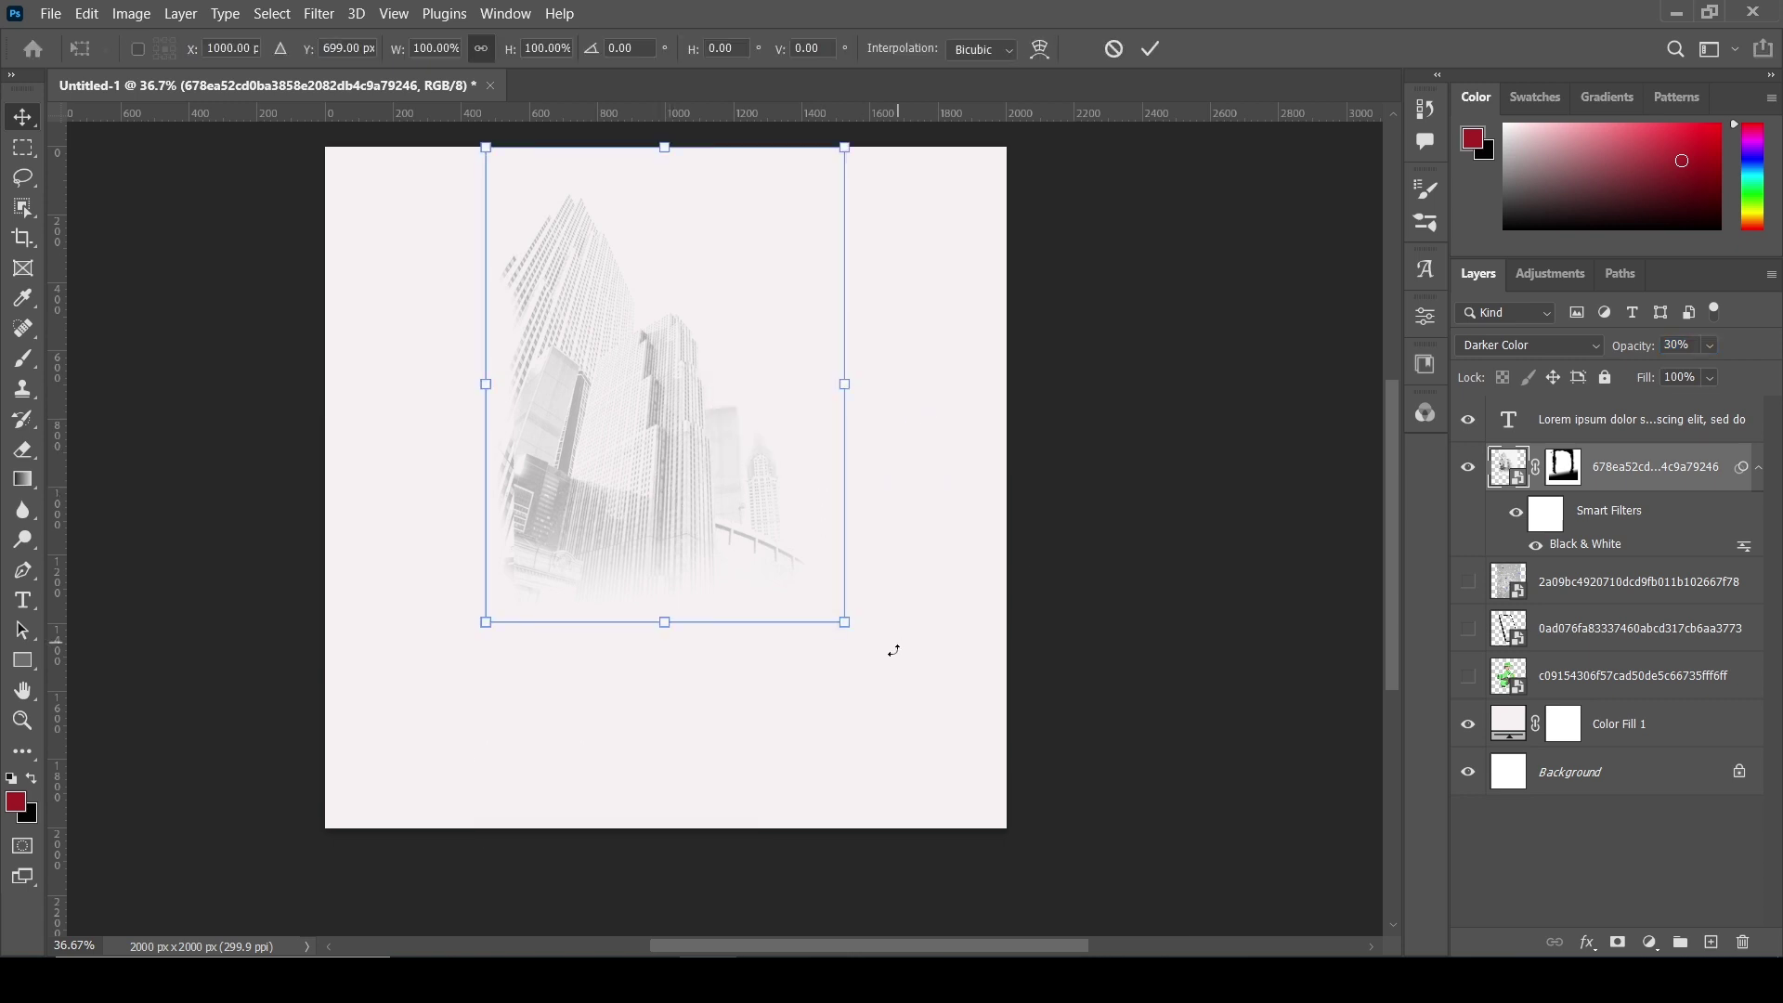
{"action": "left_click_drag", "start_coordinate": [891, 649], "coordinate": [1020, 757]}
{"action": "left_click_drag", "start_coordinate": [708, 597], "coordinate": [673, 508]}
{"action": "left_click", "coordinate": [1150, 48]}
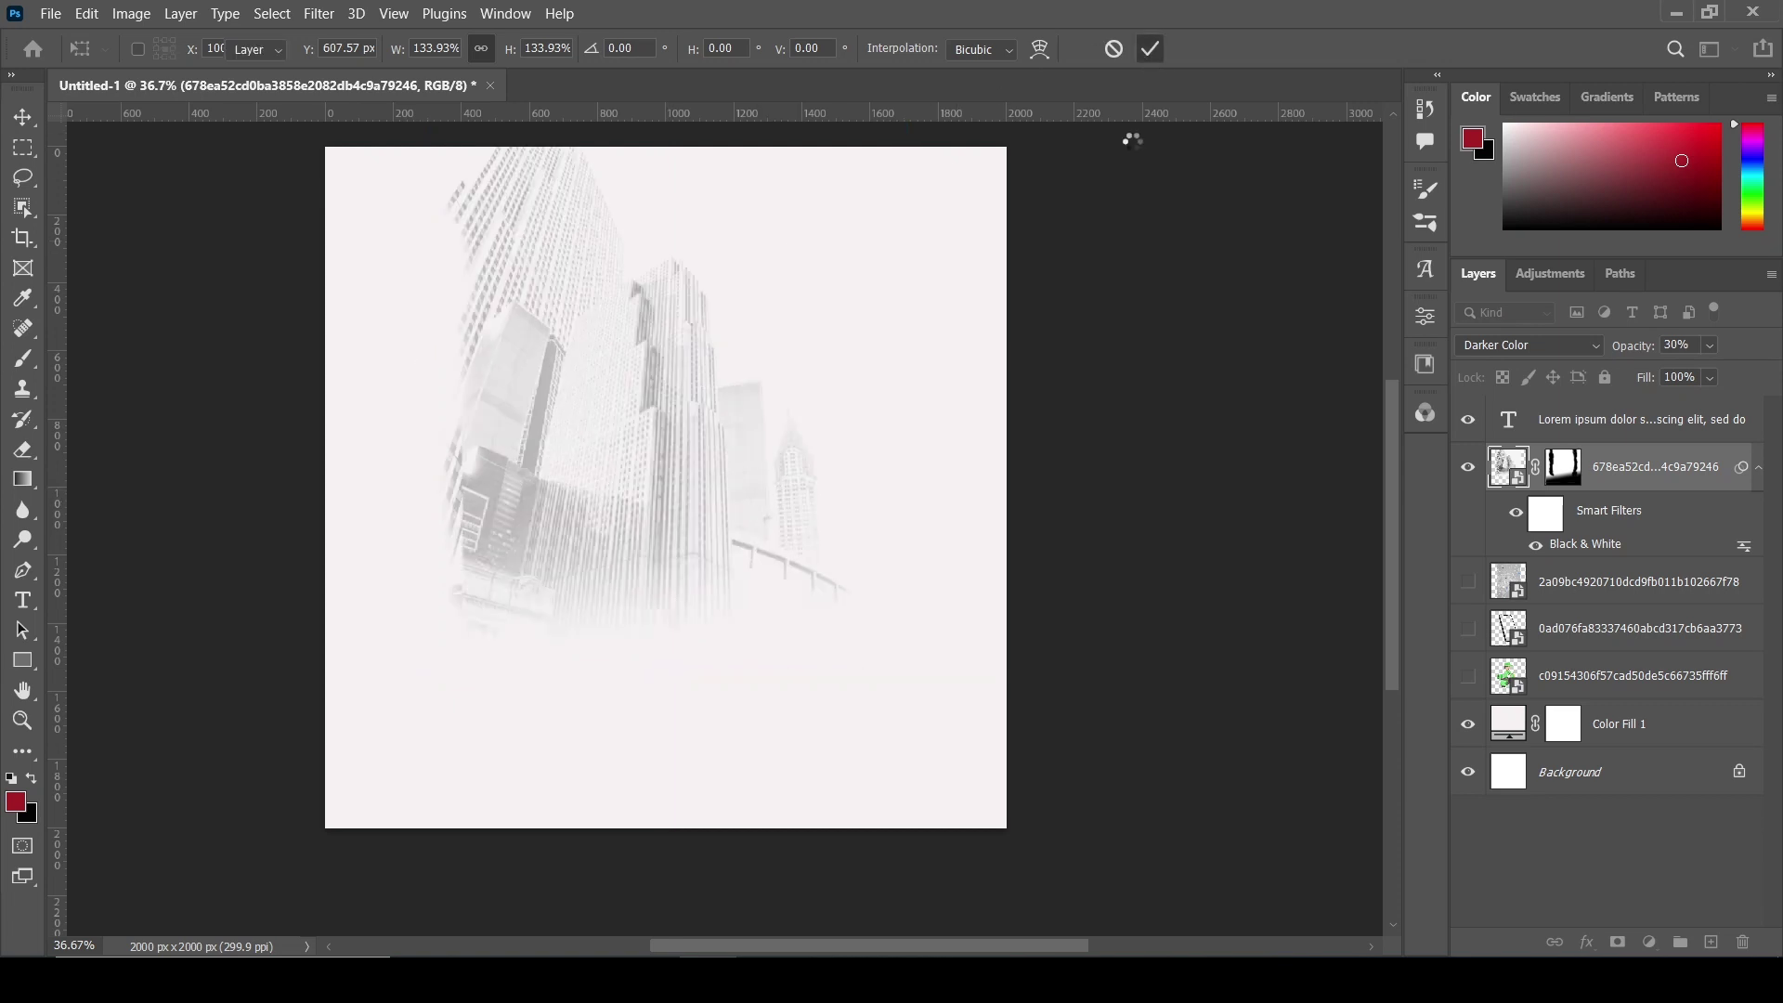
- Show the hidden gray city map layer
{"action": "left_click", "coordinate": [1549, 589]}
{"action": "left_click", "coordinate": [1468, 582]}
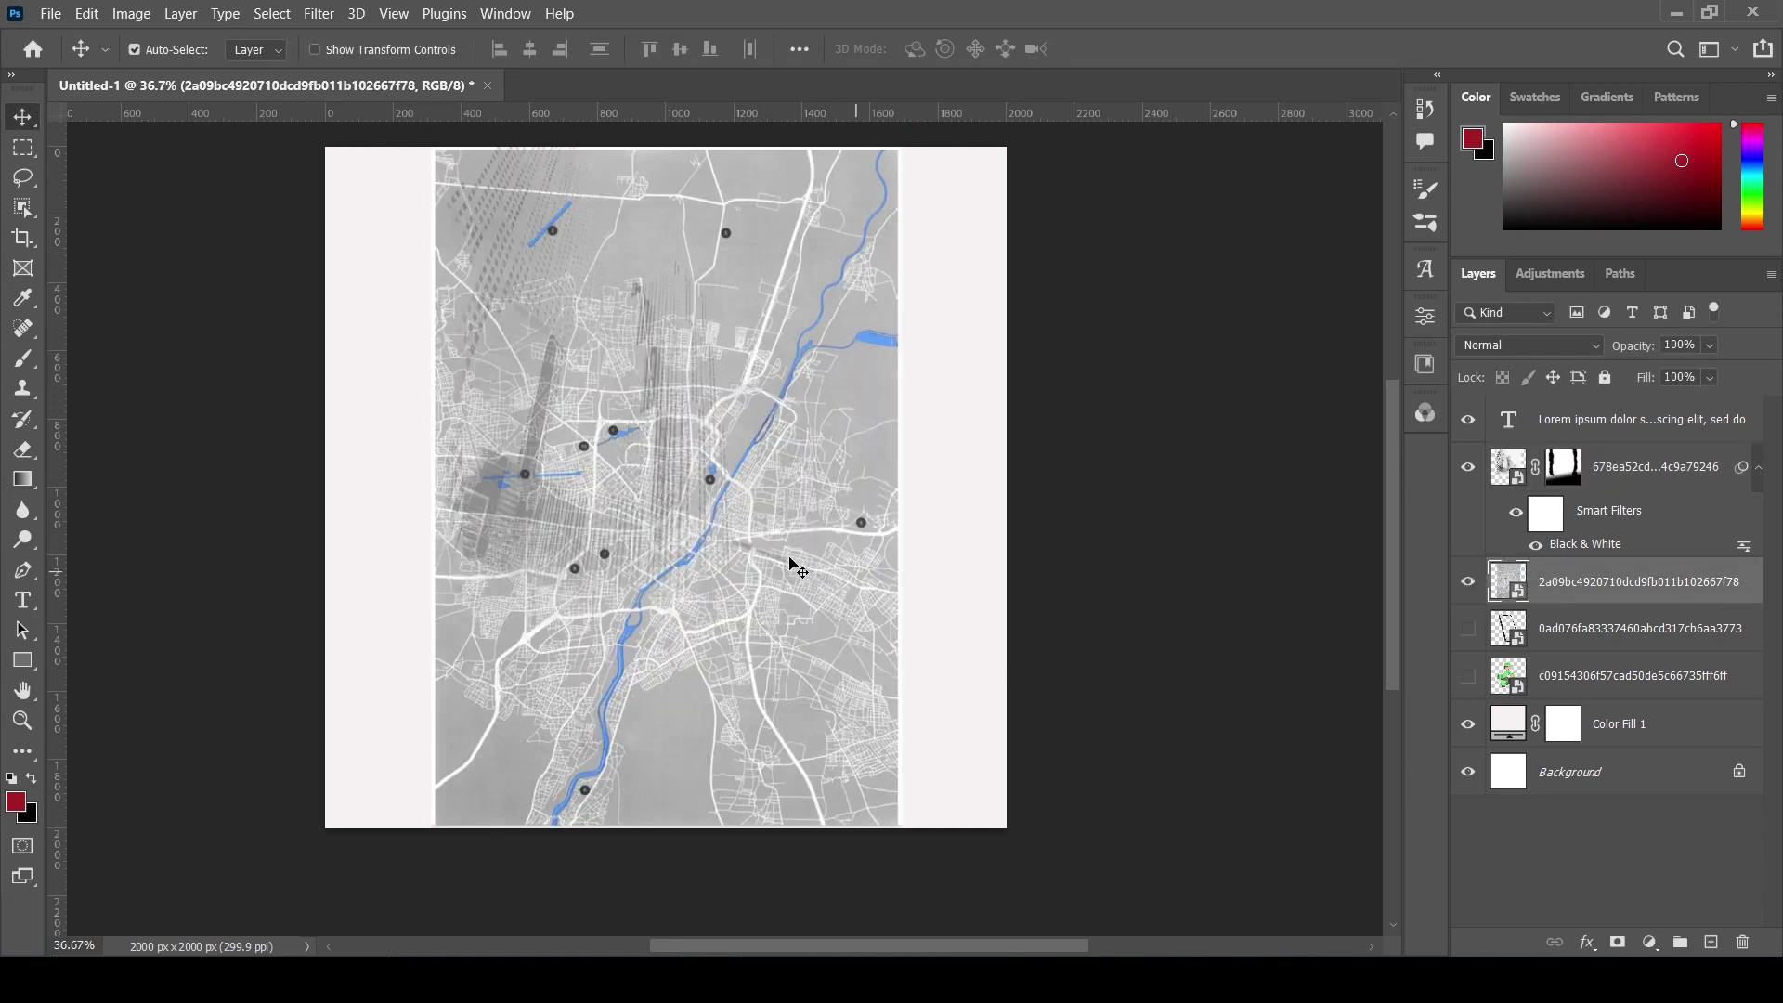
{"action": "left_click_drag", "start_coordinate": [790, 561], "coordinate": [777, 521]}
{"action": "key", "text": "ctrl"}
{"action": "key", "text": "ctrl+z"}
{"action": "left_click", "coordinate": [1512, 591]}
{"action": "key", "text": "t"}
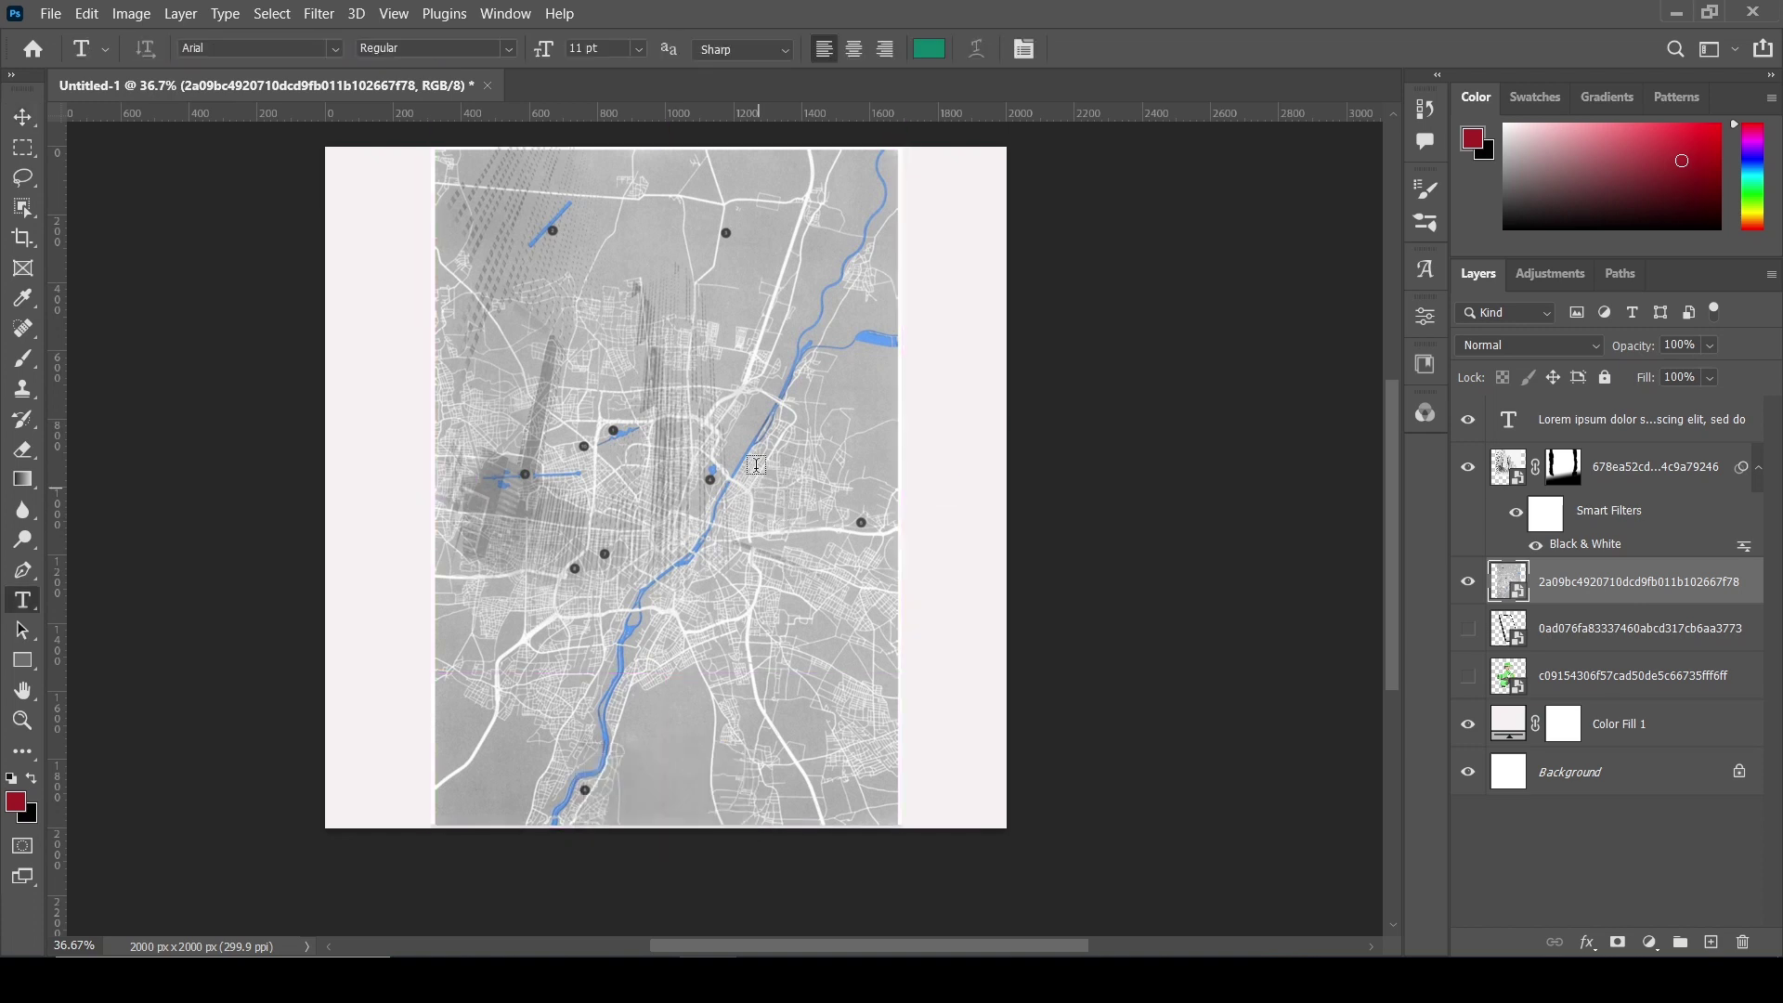
{"action": "left_click", "coordinate": [28, 116]}
{"action": "key", "text": "ctrl"}
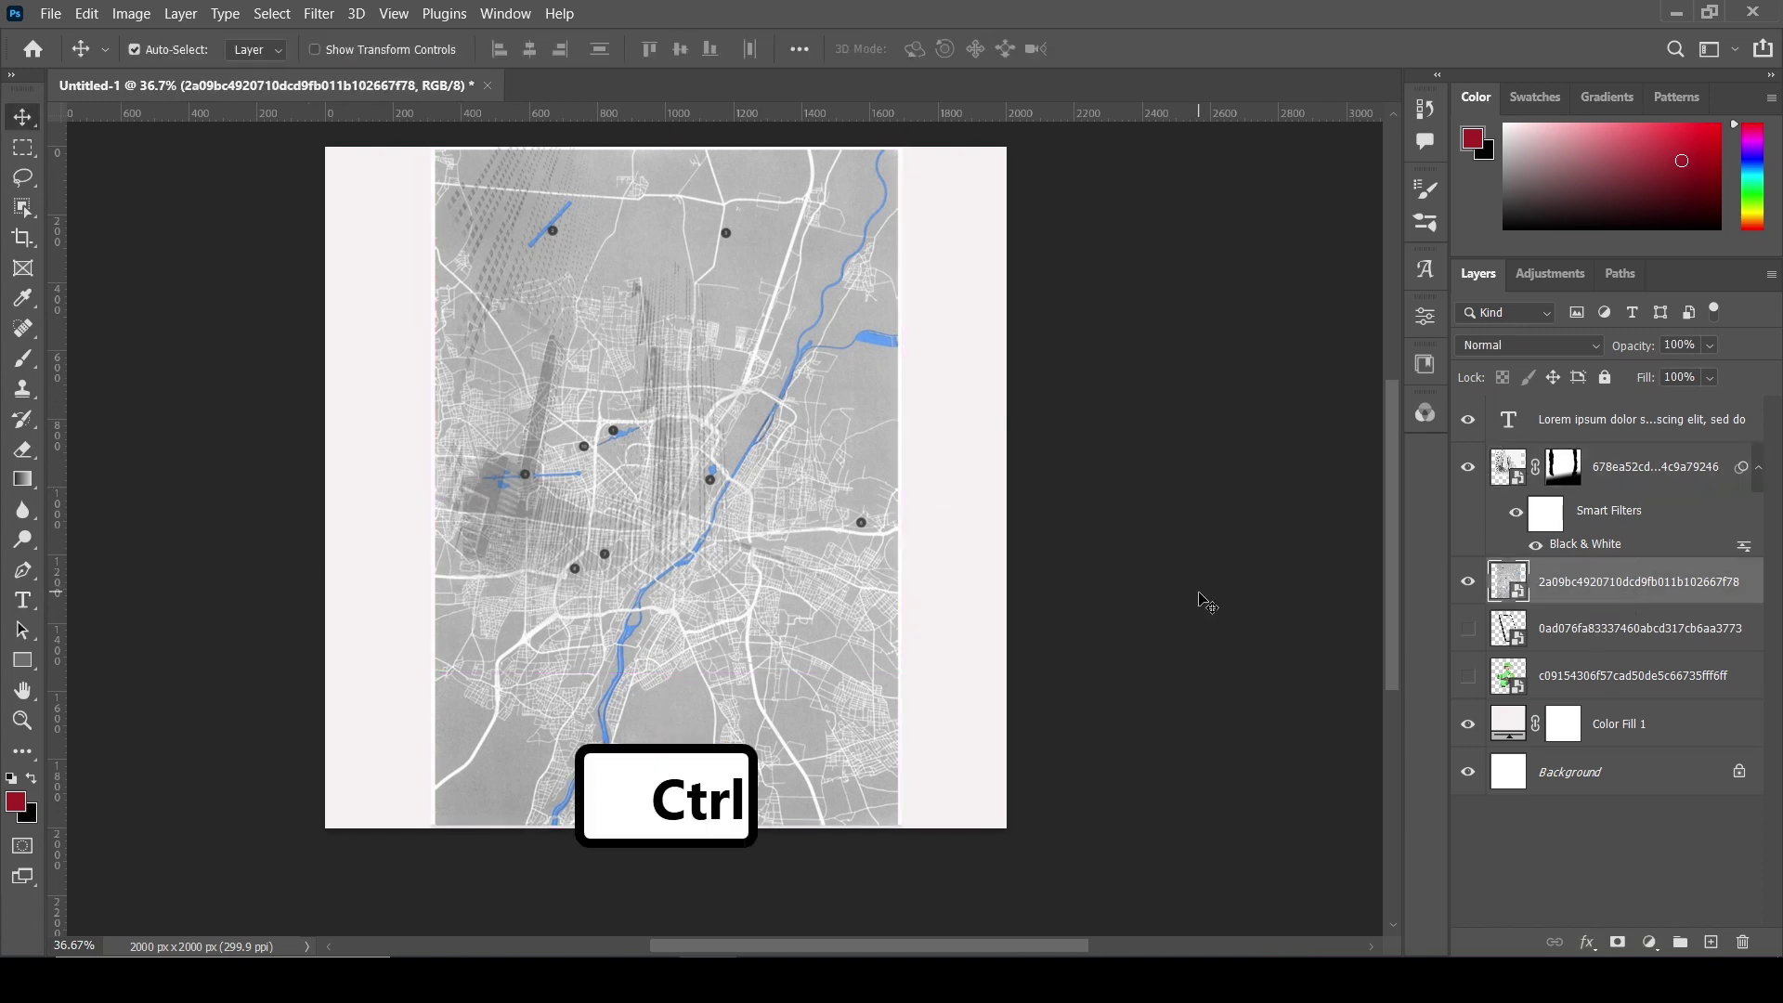
{"action": "left_click", "coordinate": [789, 506]}
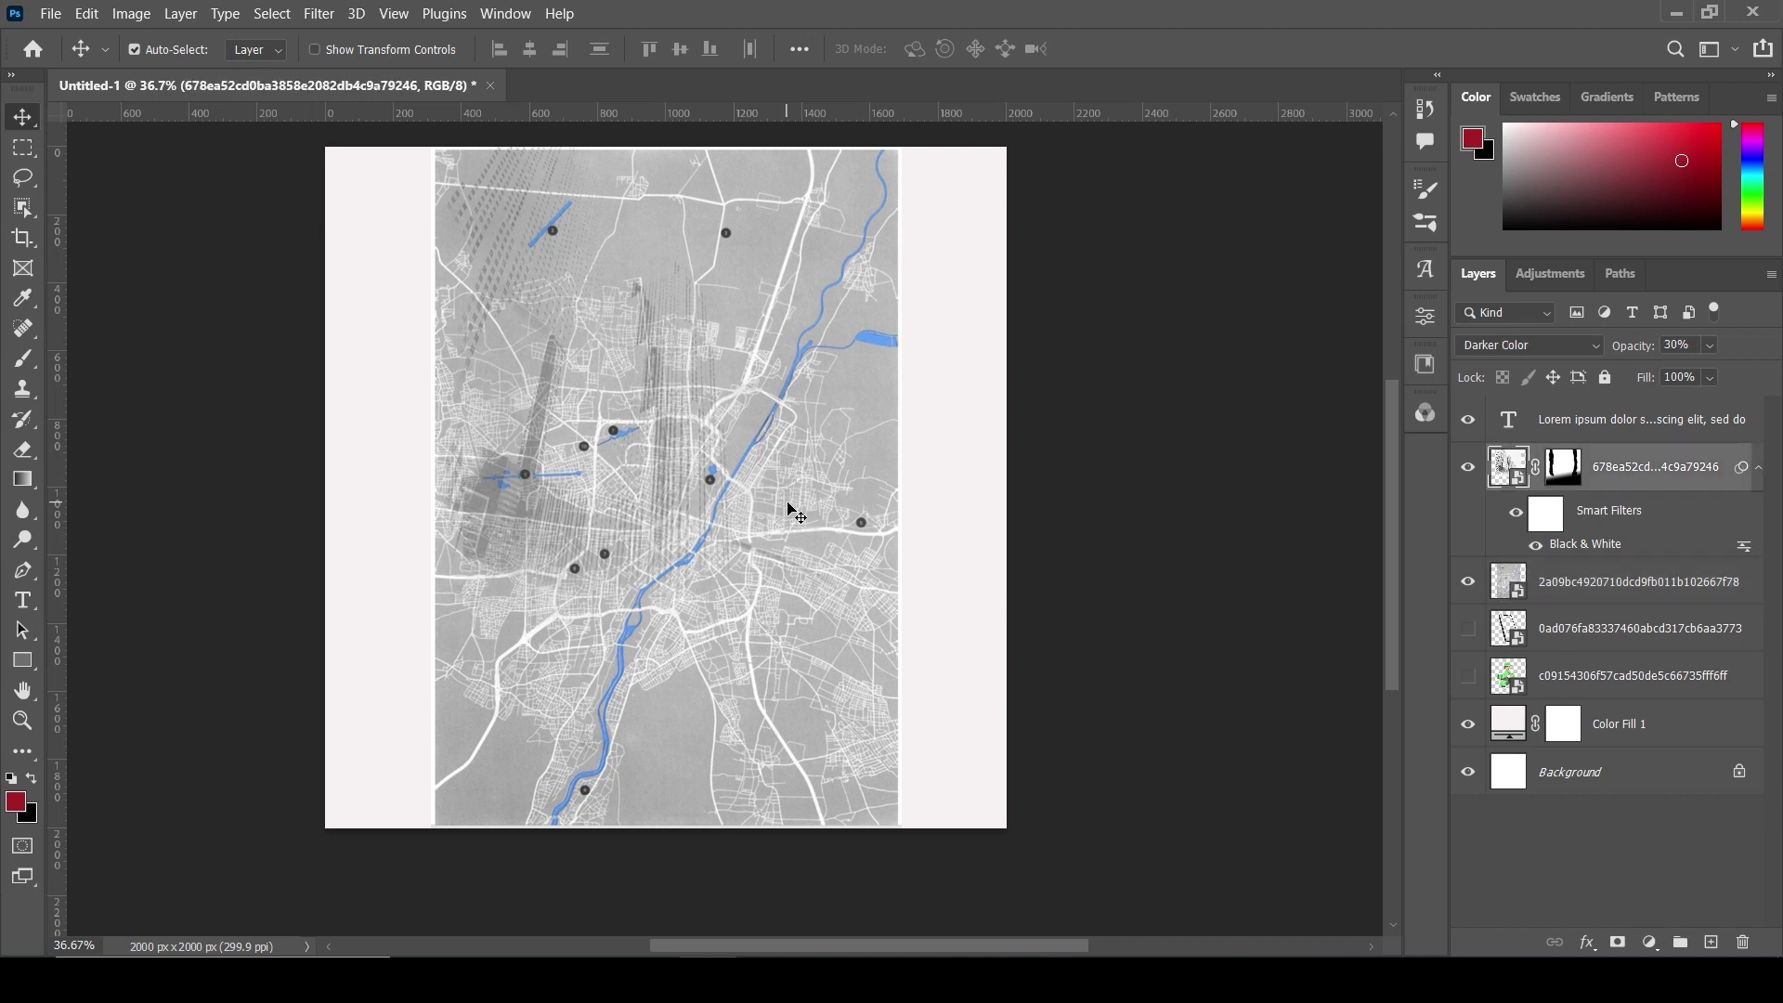
- Move the map layer above the skyscraper layer and delete the Lorem ipsum text layer
{"action": "left_click", "coordinate": [1561, 591]}
{"action": "left_click_drag", "start_coordinate": [1592, 596], "coordinate": [1570, 479]}
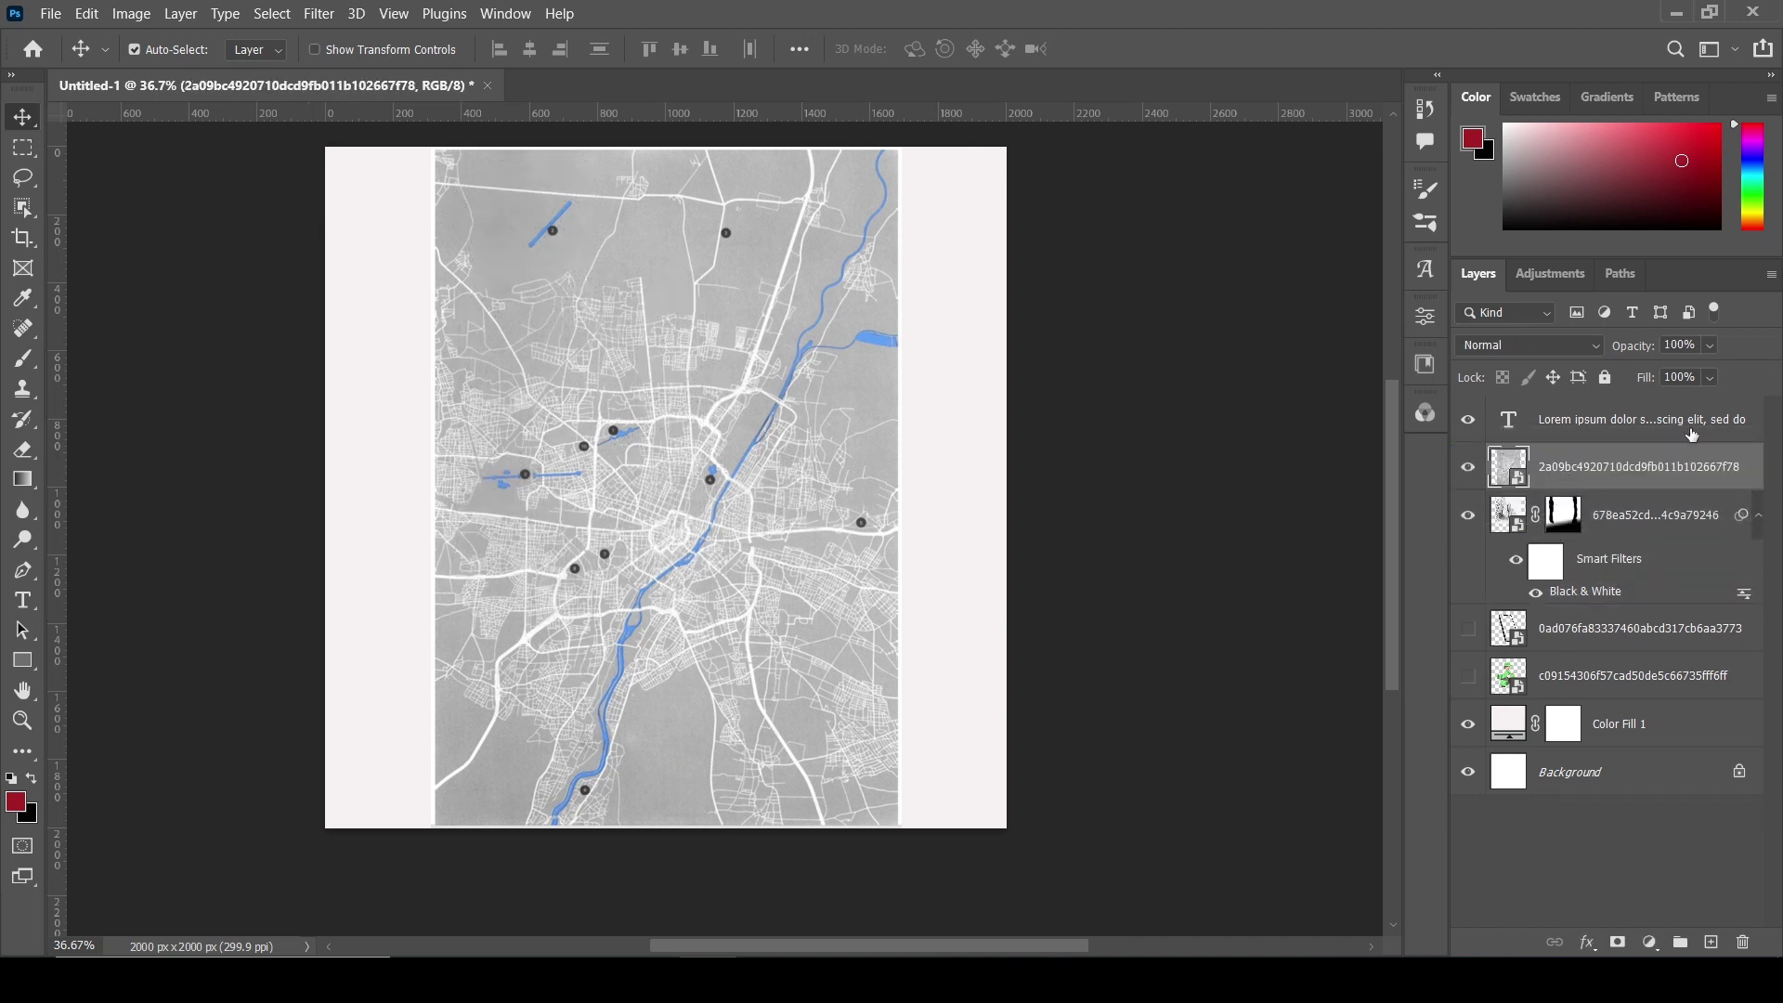
{"action": "left_click", "coordinate": [1652, 434]}
{"action": "left_click", "coordinate": [1746, 944]}
{"action": "left_click", "coordinate": [870, 390]}
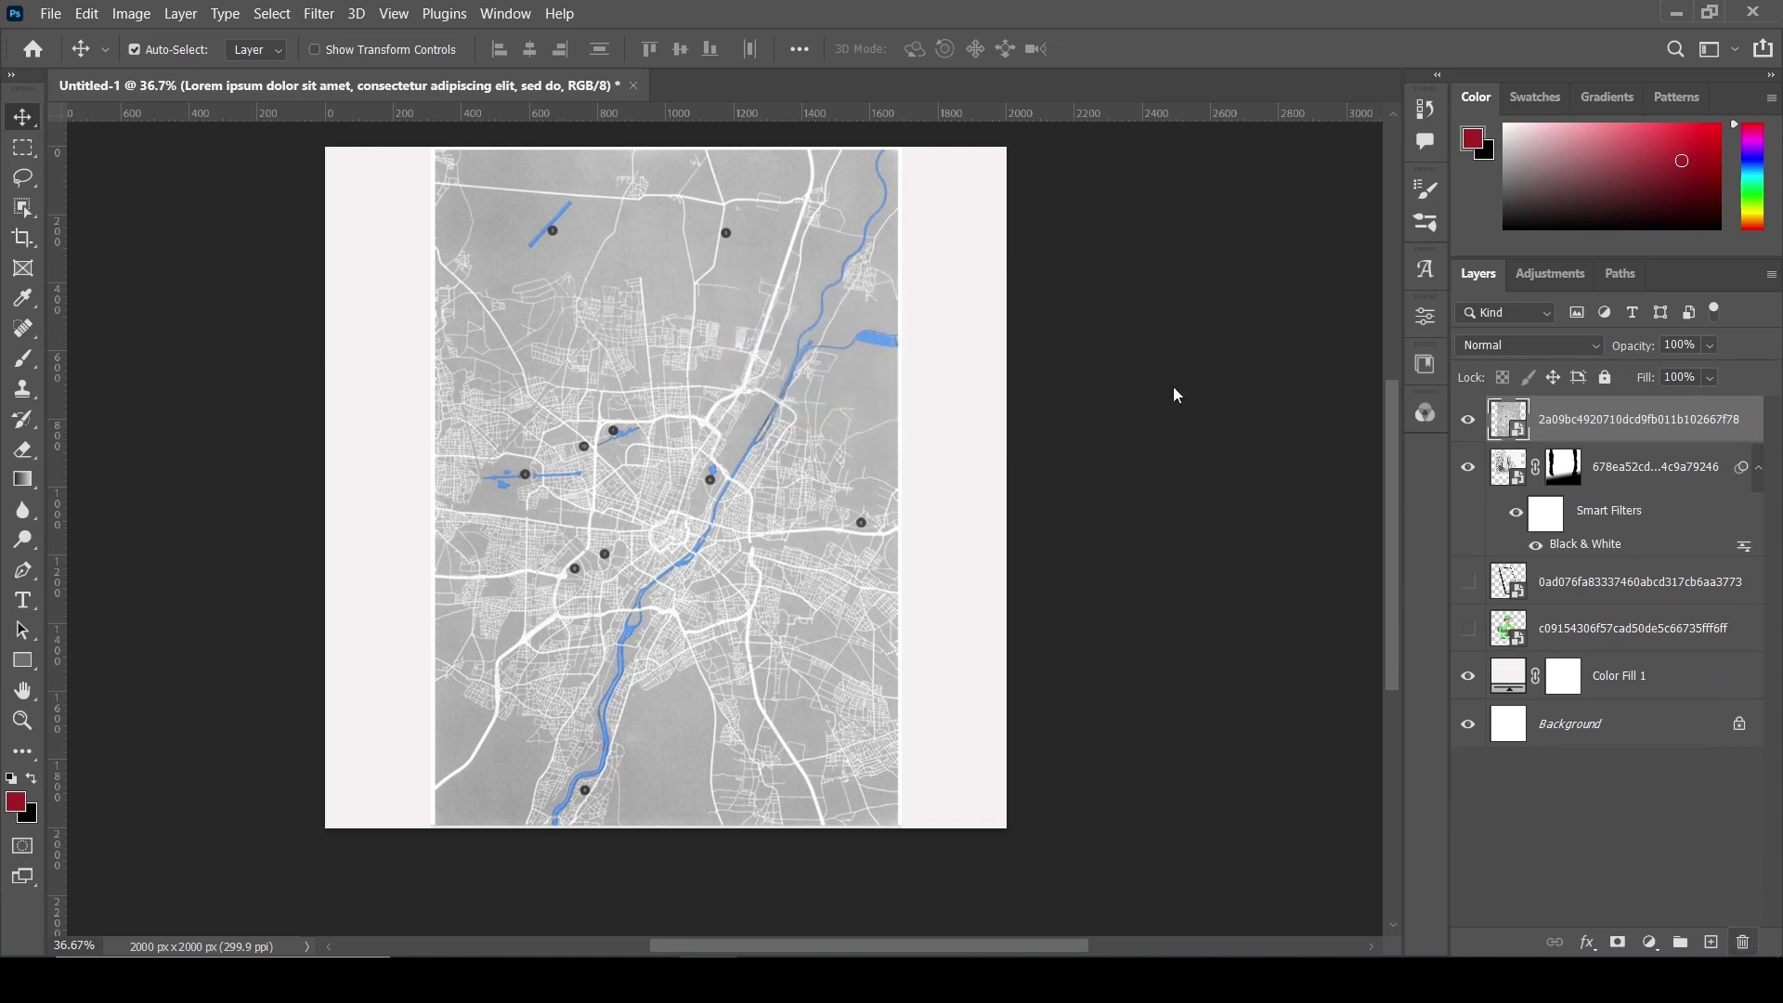
- Rotate the map 90° clockwise and move it down over the canvas's lower part, centered at about Y 1403 px
{"action": "key", "text": "ctrl+t"}
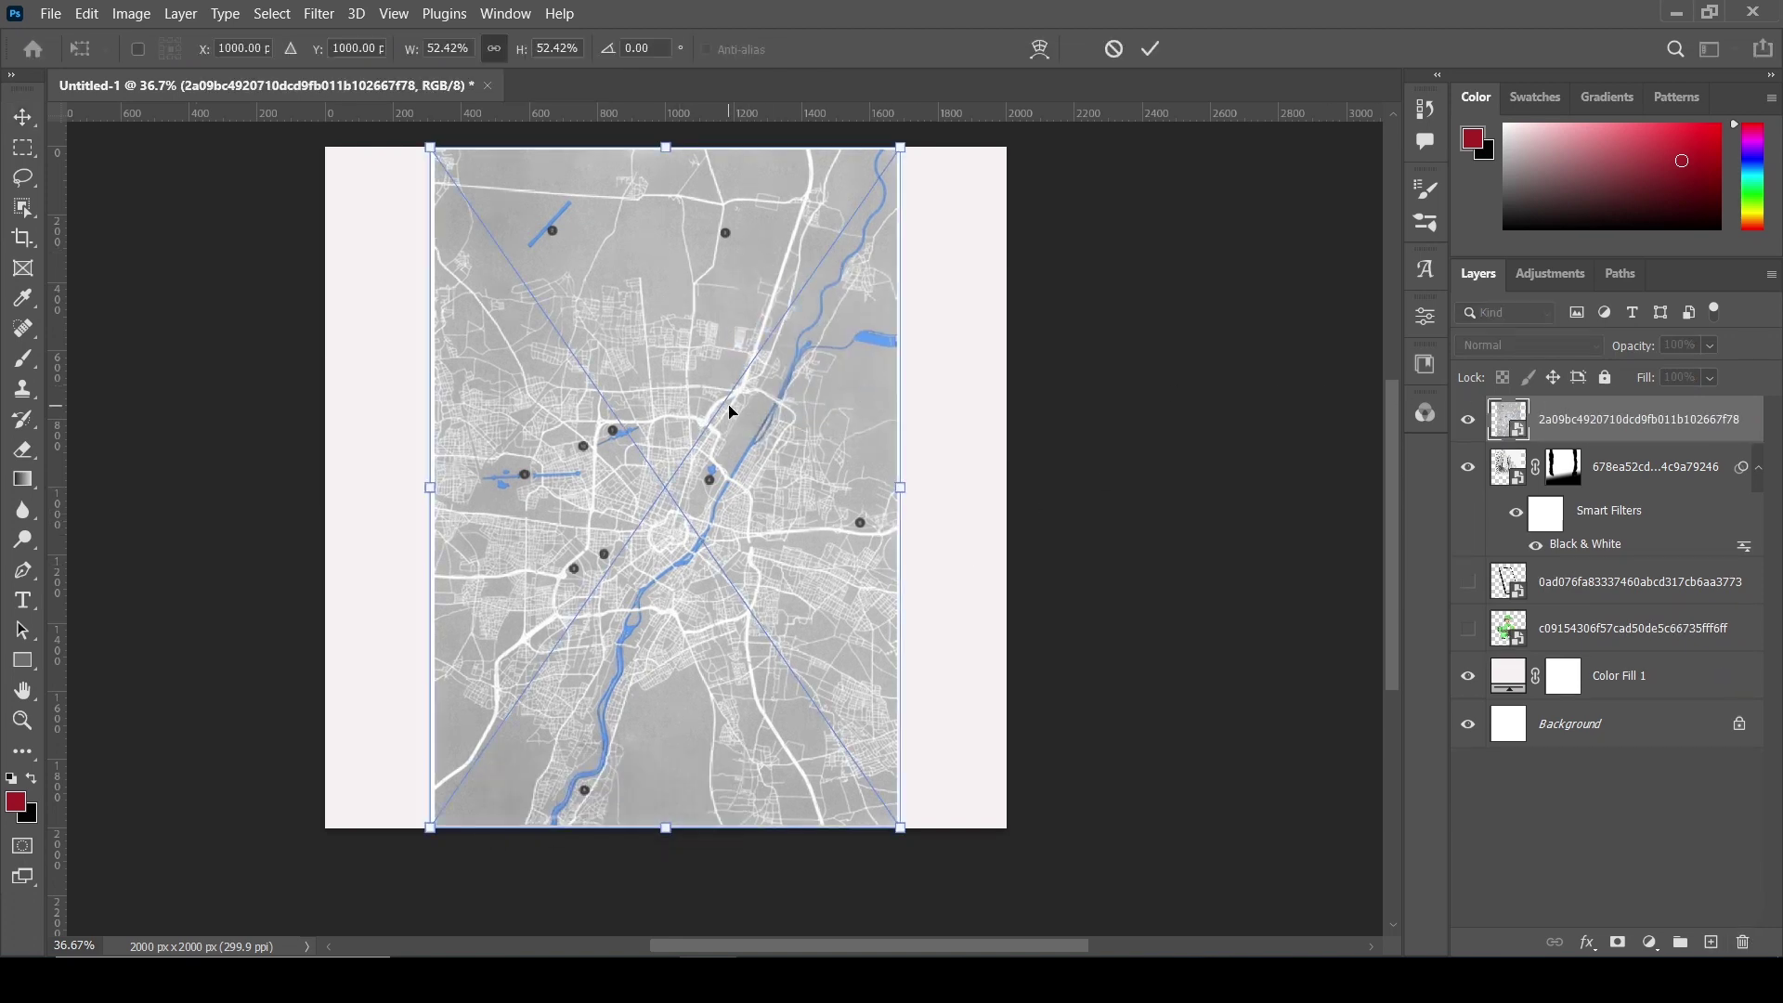
{"action": "right_click", "coordinate": [731, 409]}
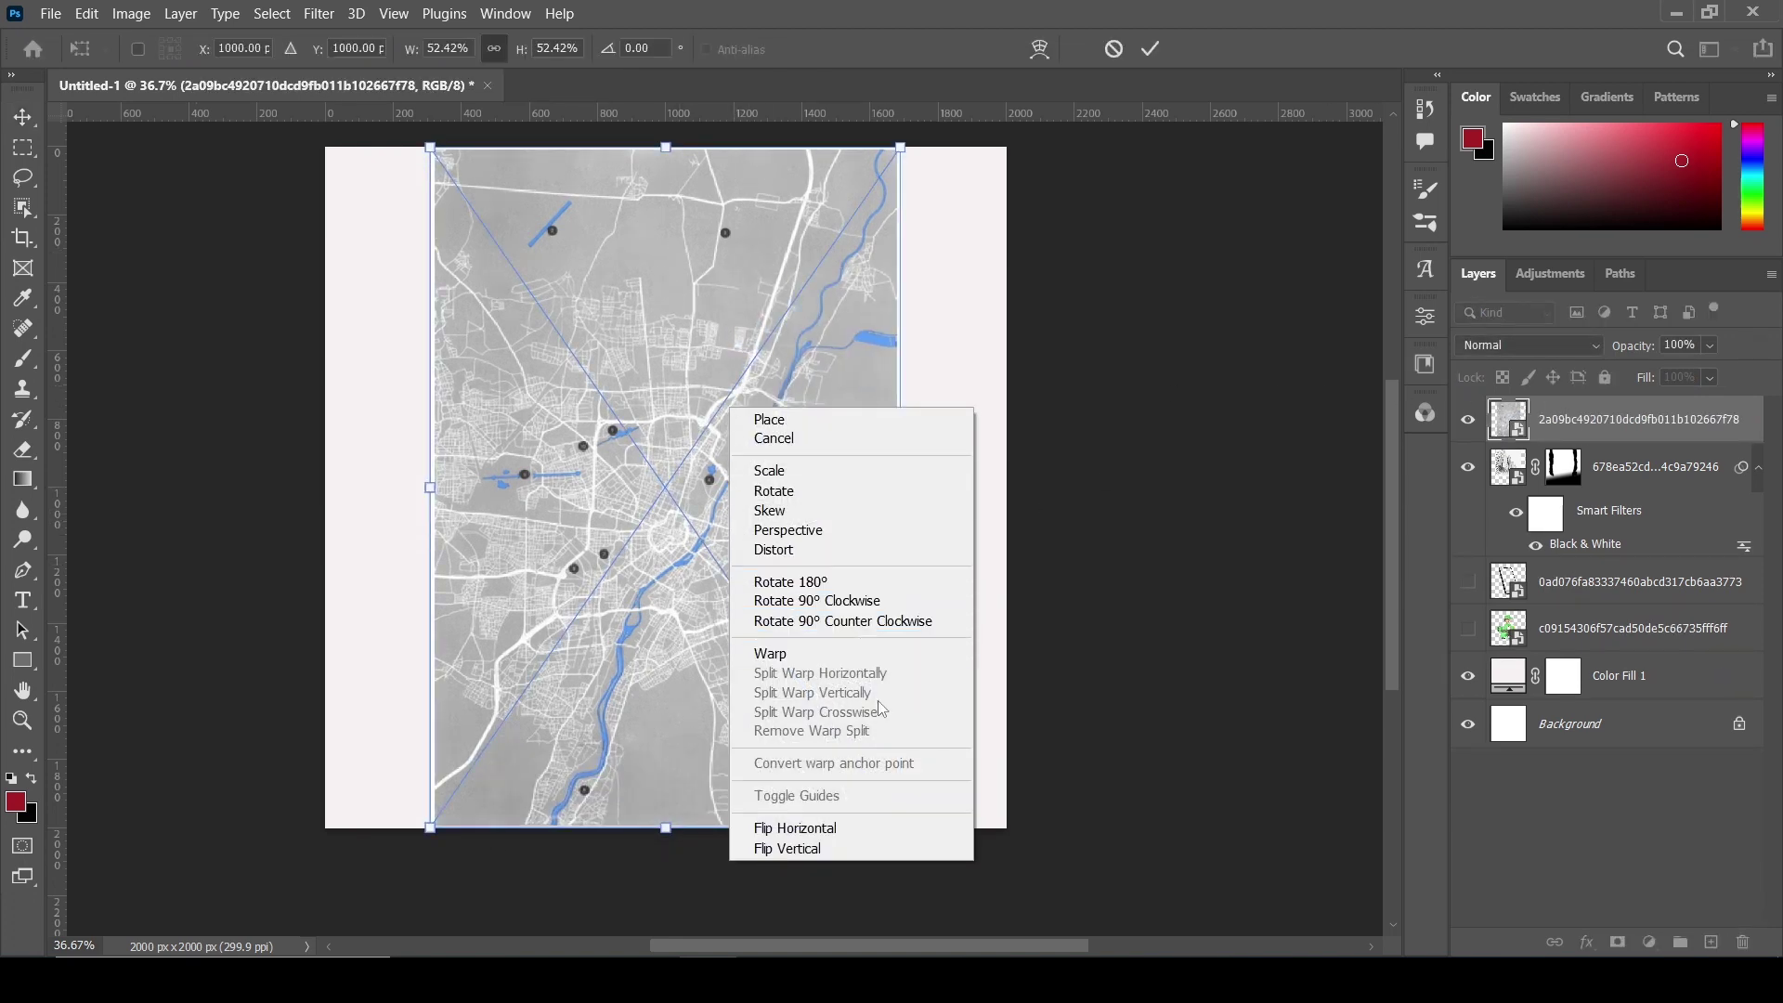
{"action": "left_click", "coordinate": [868, 609]}
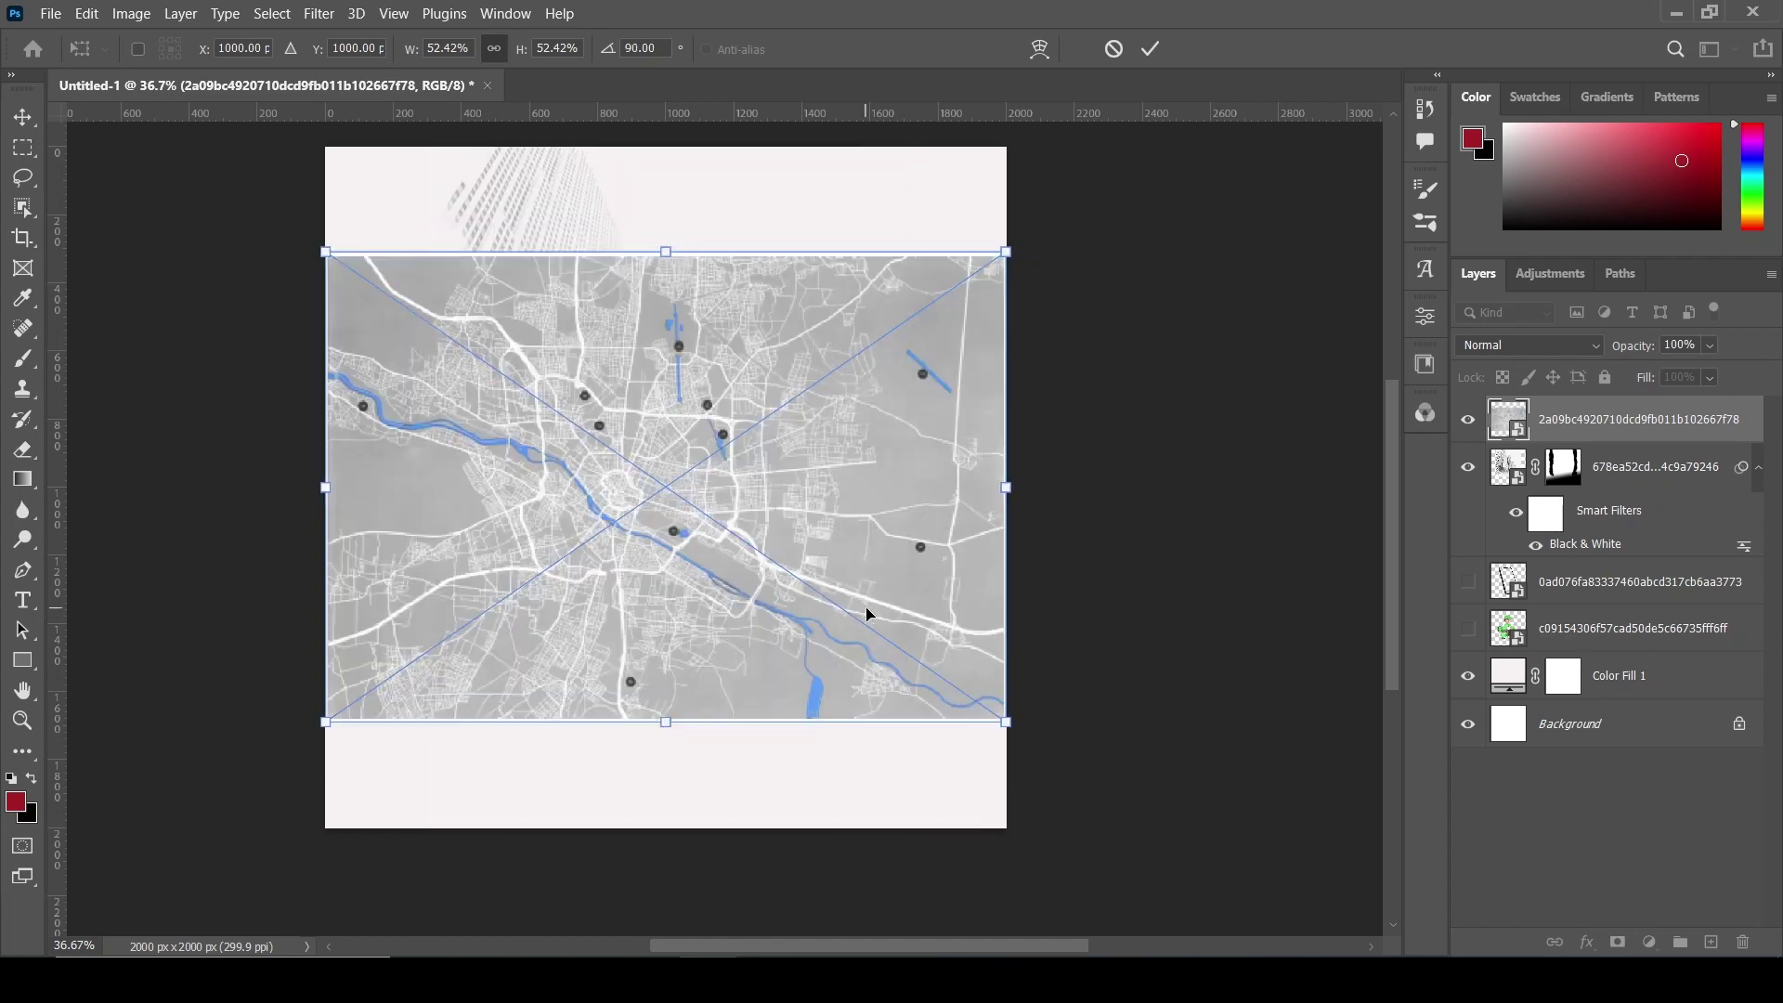
{"action": "left_click_drag", "start_coordinate": [852, 550], "coordinate": [853, 687]}
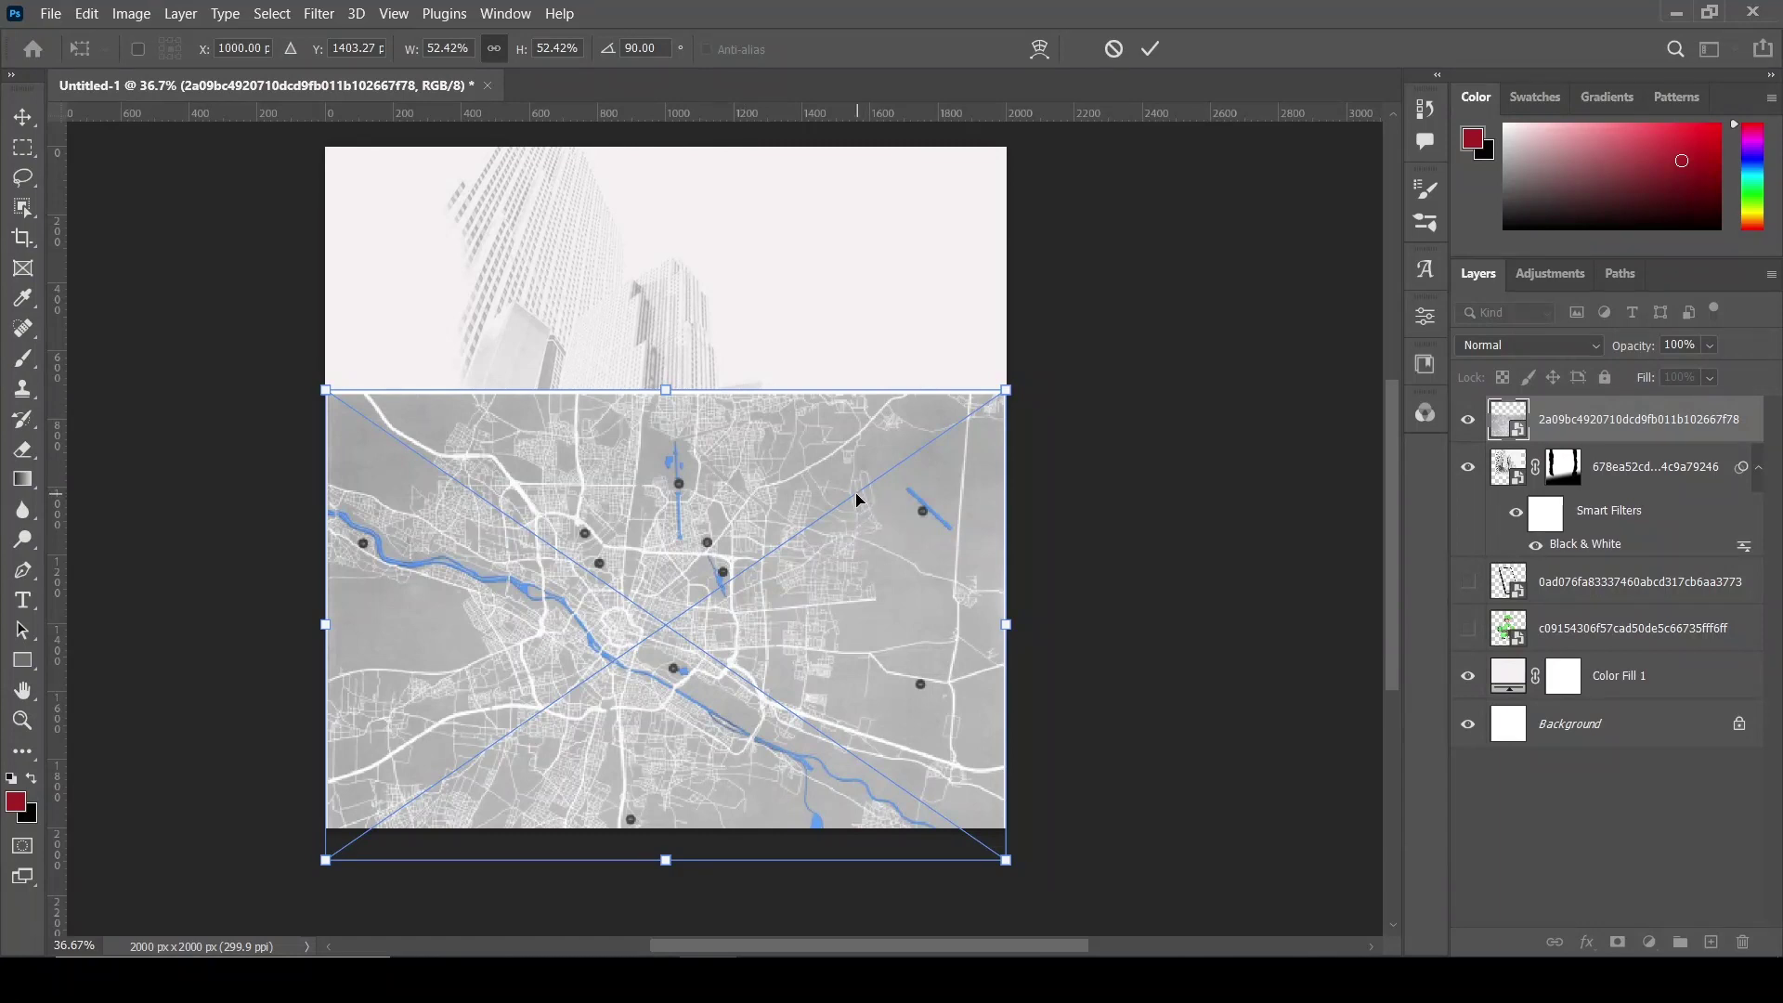
{"action": "left_click", "coordinate": [1150, 49]}
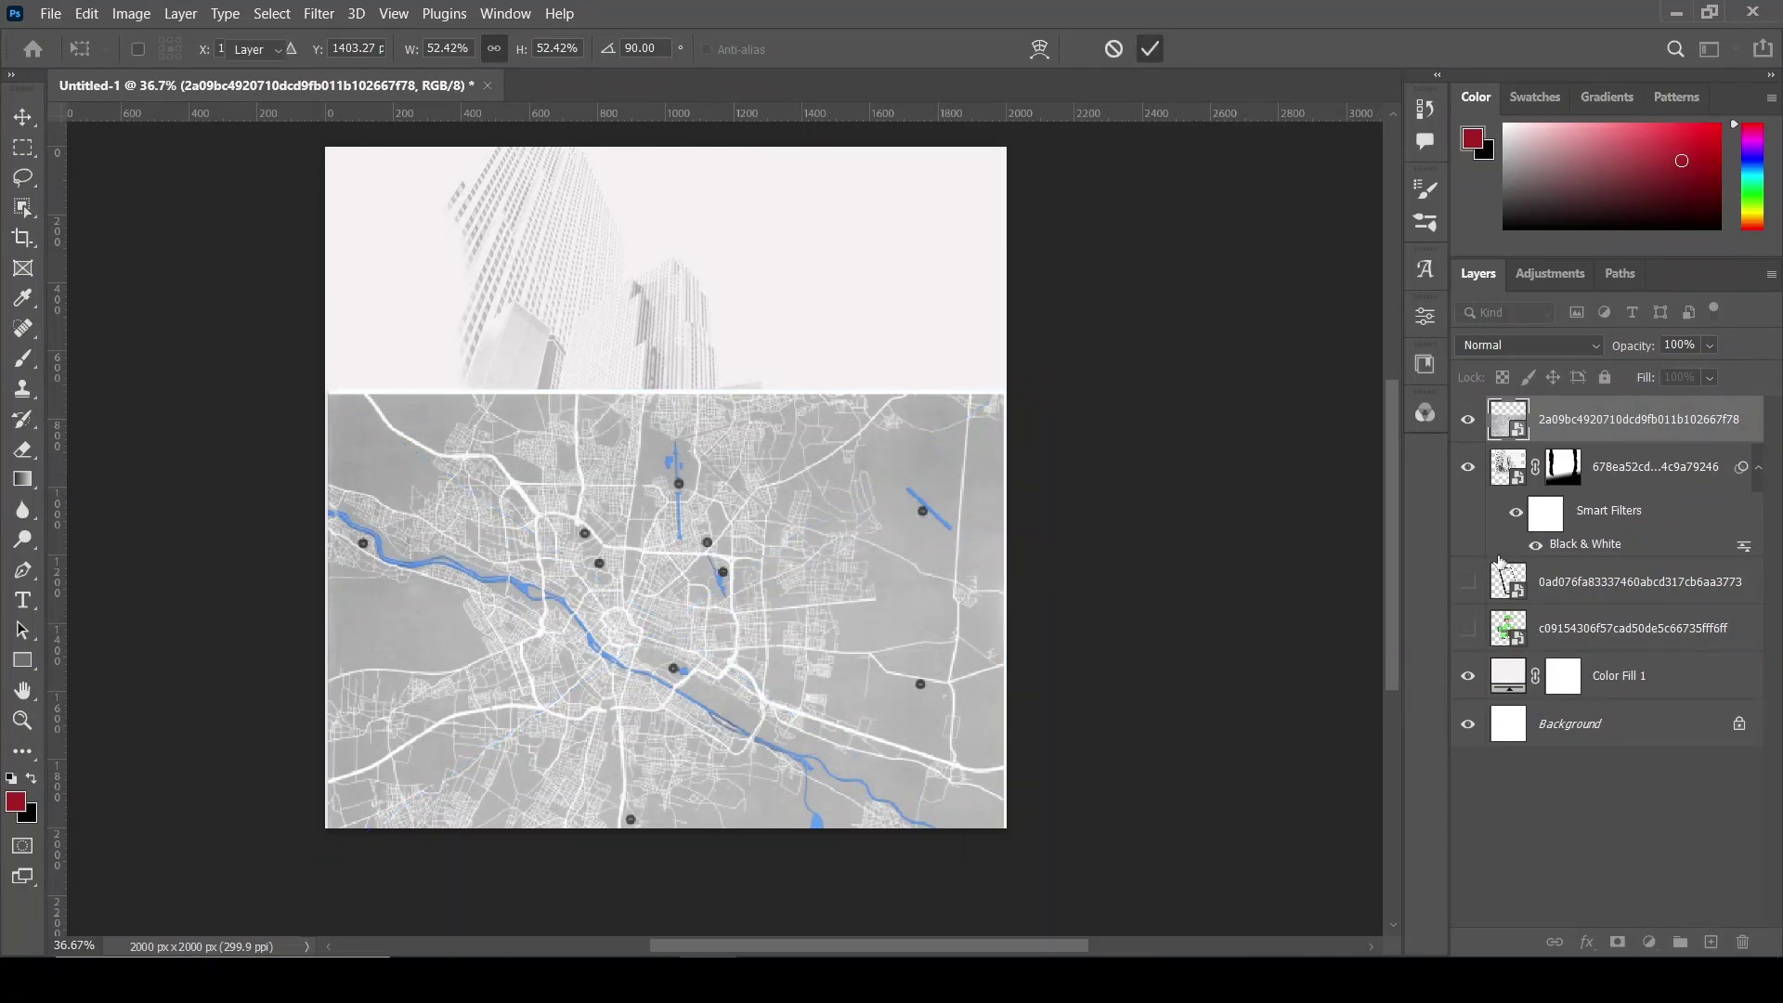
- Rasterize the map layer and fade out its upper part with a vertical black-to-white gradient on a new layer mask
{"action": "right_click", "coordinate": [1574, 420]}
{"action": "left_click", "coordinate": [1391, 479]}
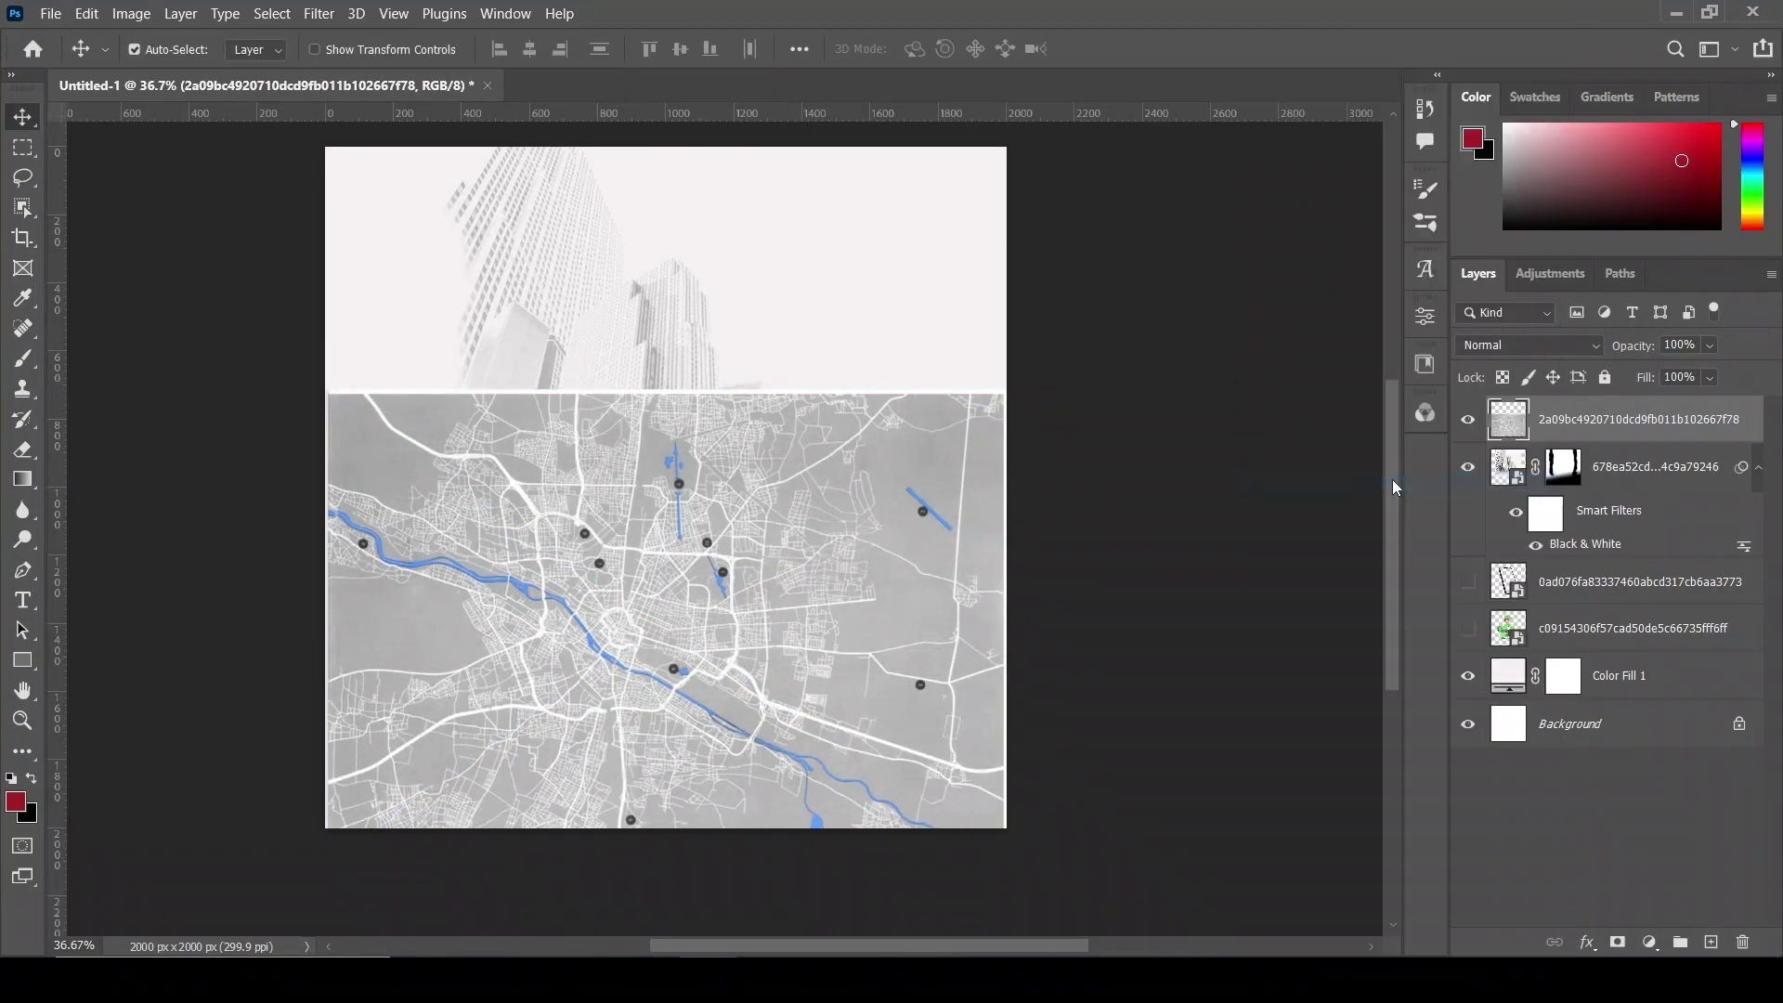
{"action": "left_click", "coordinate": [1619, 938]}
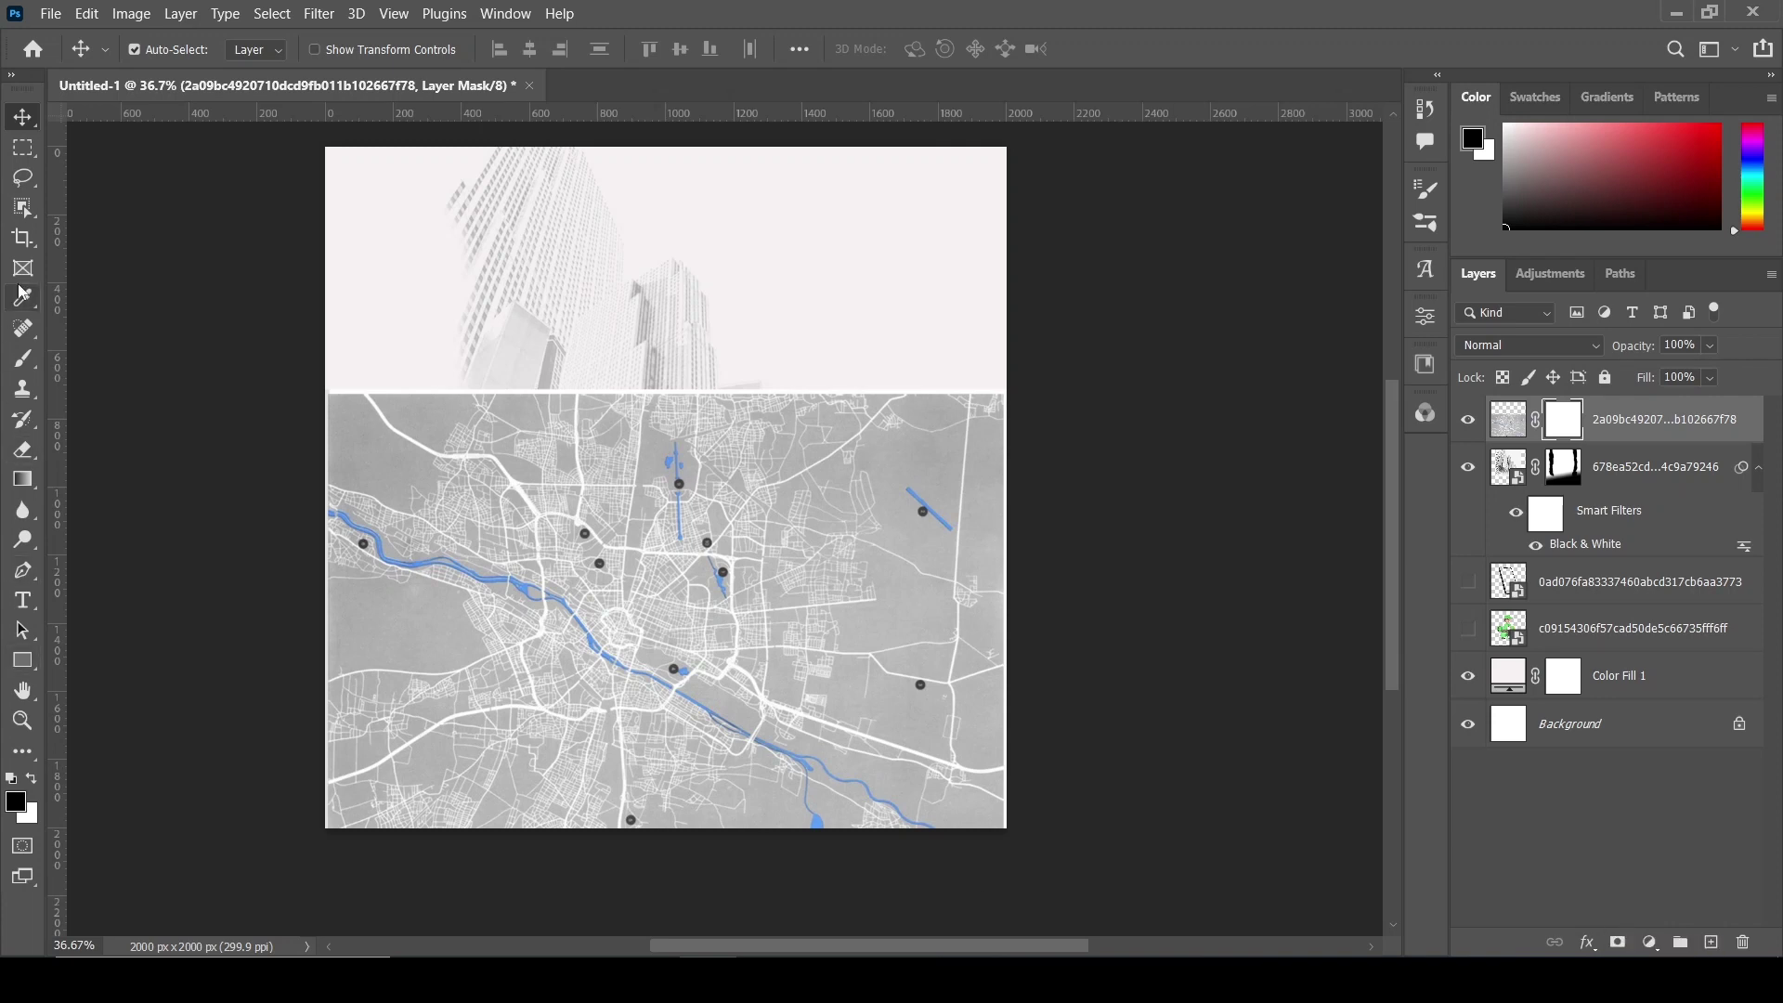
{"action": "key", "text": "g"}
{"action": "left_click_drag", "start_coordinate": [634, 381], "coordinate": [624, 535]}
{"action": "left_click_drag", "start_coordinate": [463, 363], "coordinate": [448, 515]}
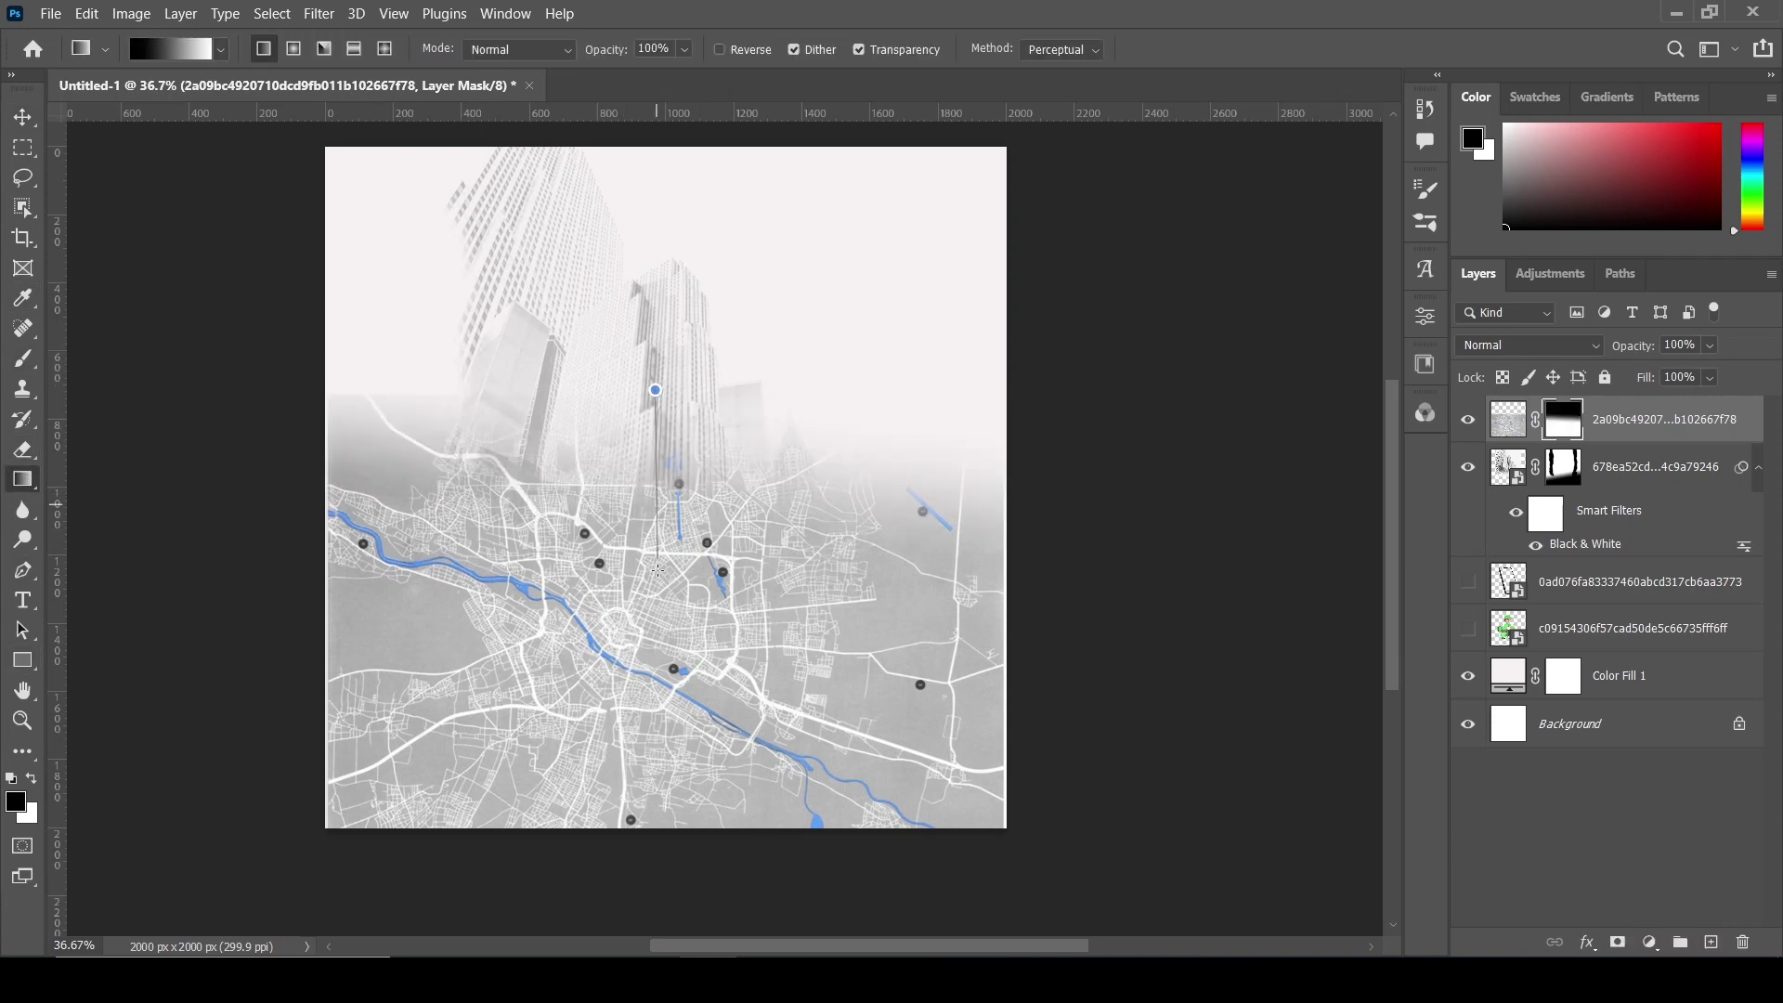
{"action": "left_click_drag", "start_coordinate": [657, 570], "coordinate": [656, 600]}
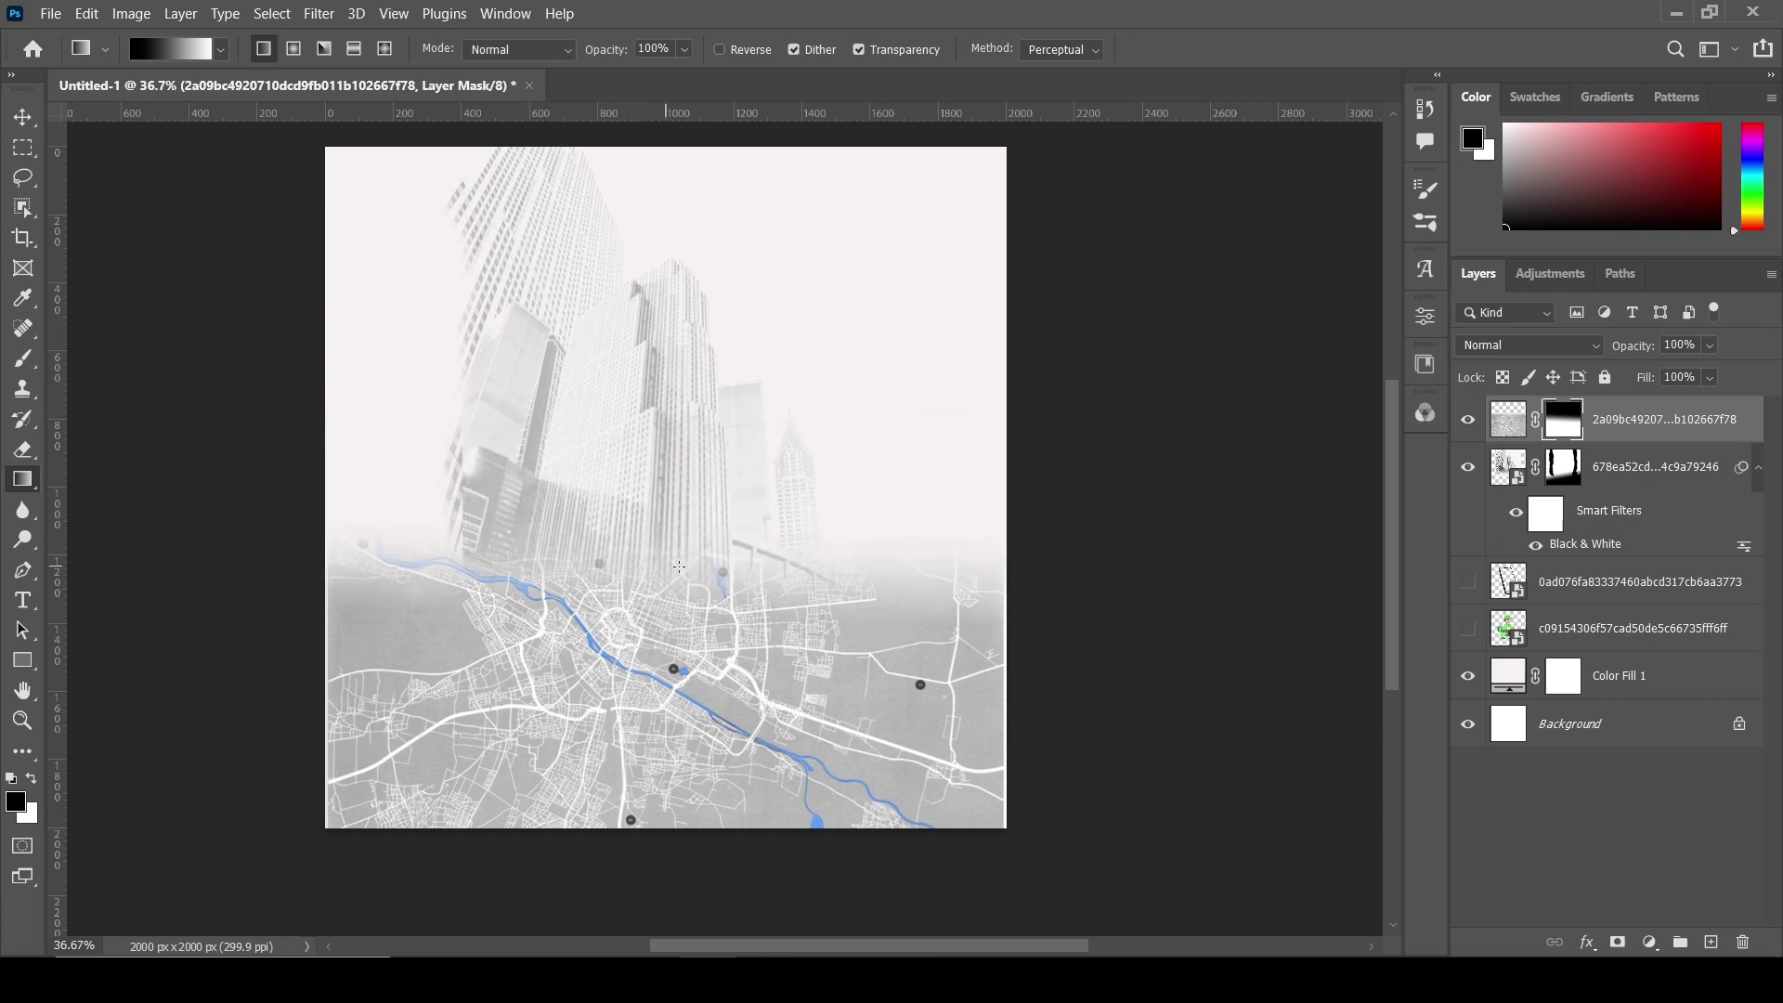
- Squash the map vertically by lowering its upper edge, and align its lower edge with the canvas's bottom
{"action": "key", "text": "v"}
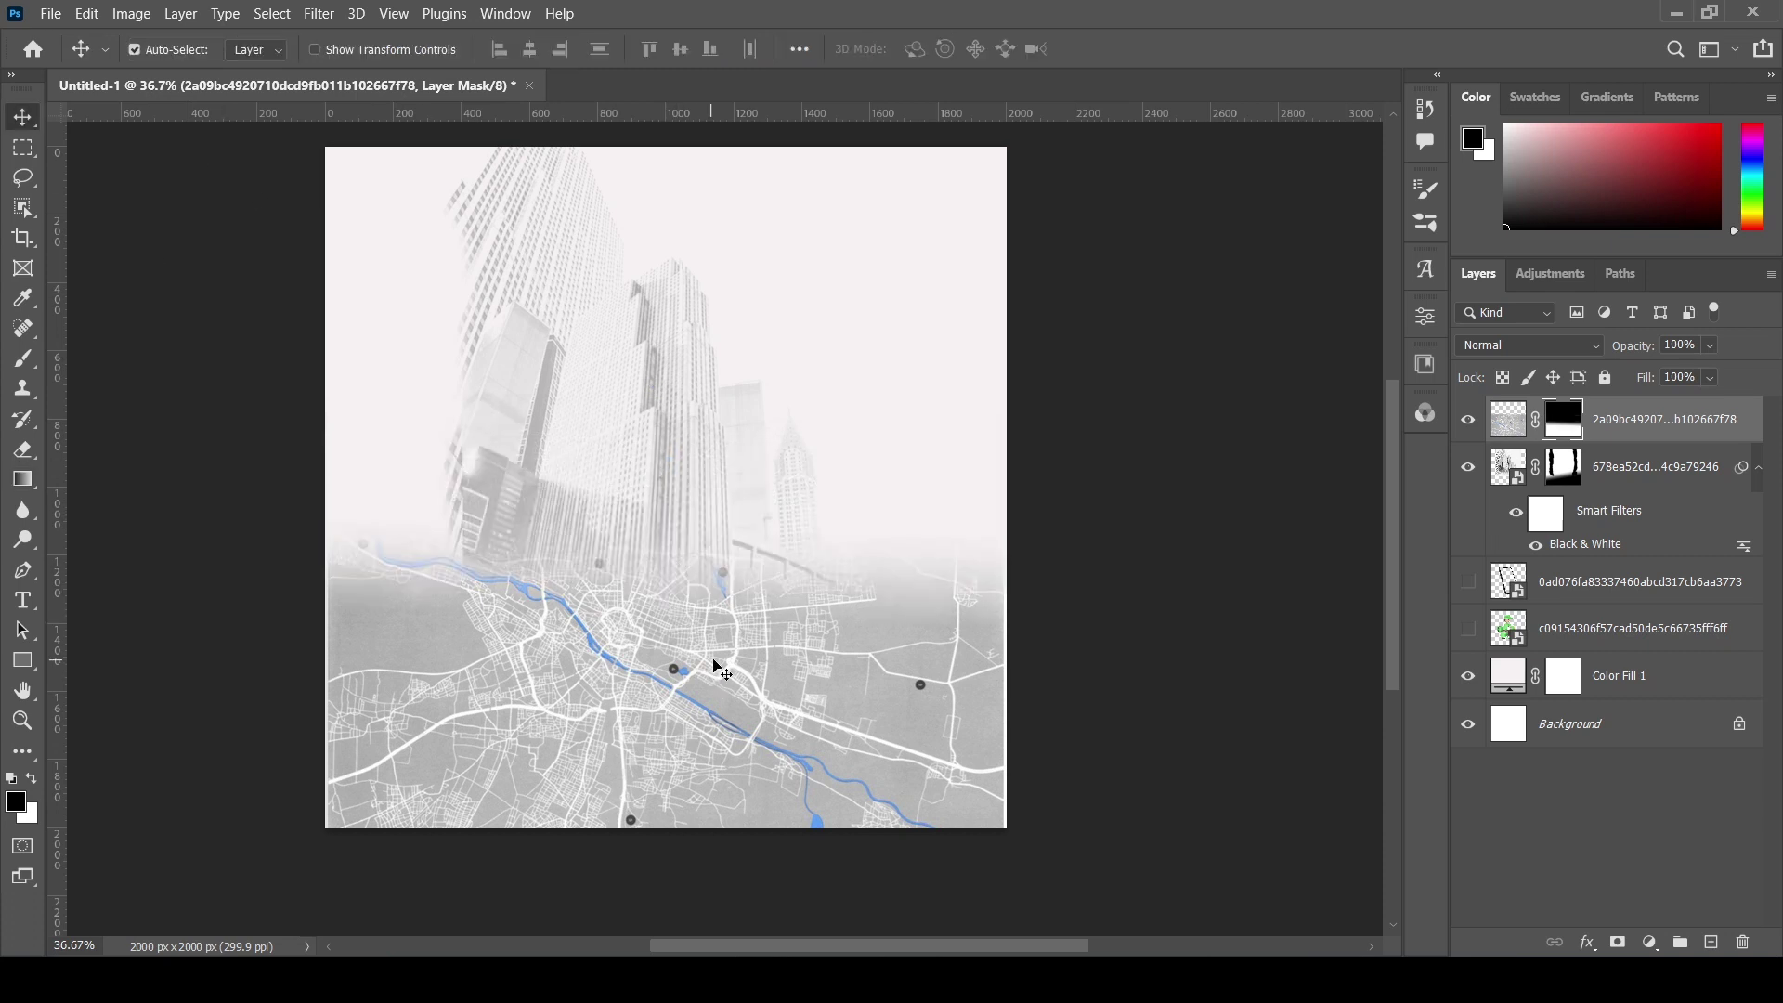
{"action": "left_click", "coordinate": [1491, 431]}
{"action": "key", "text": "t"}
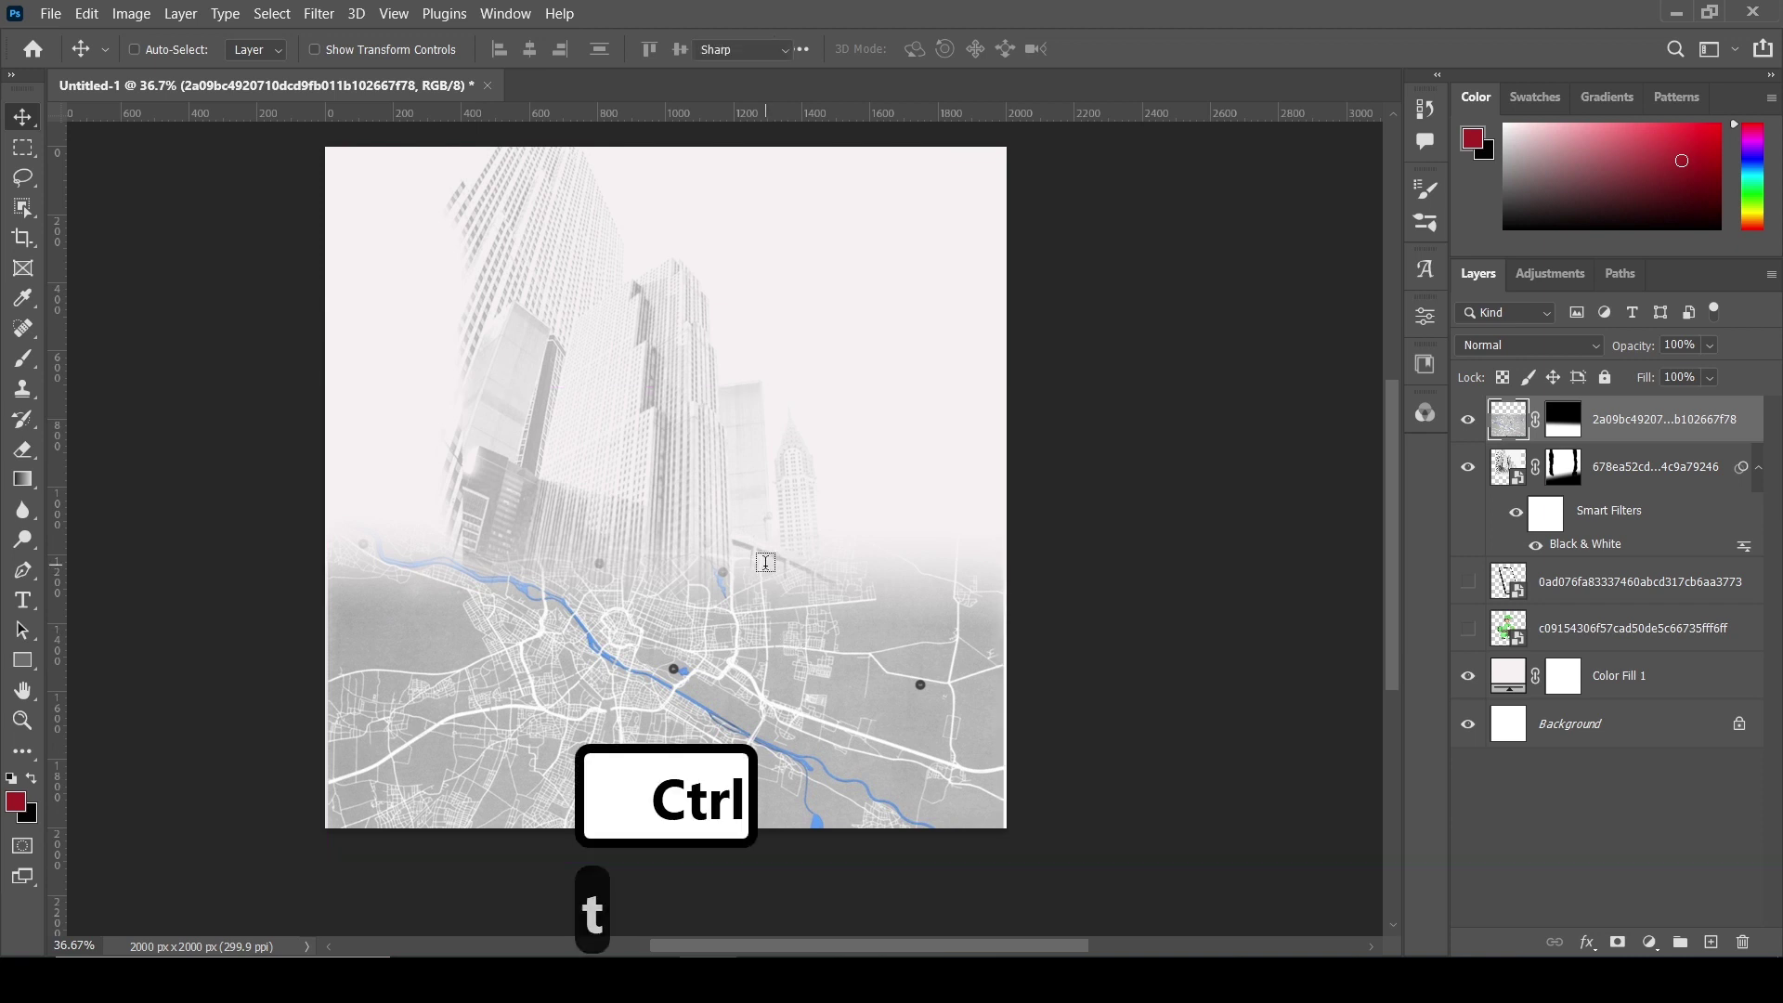
{"action": "key", "text": "v"}
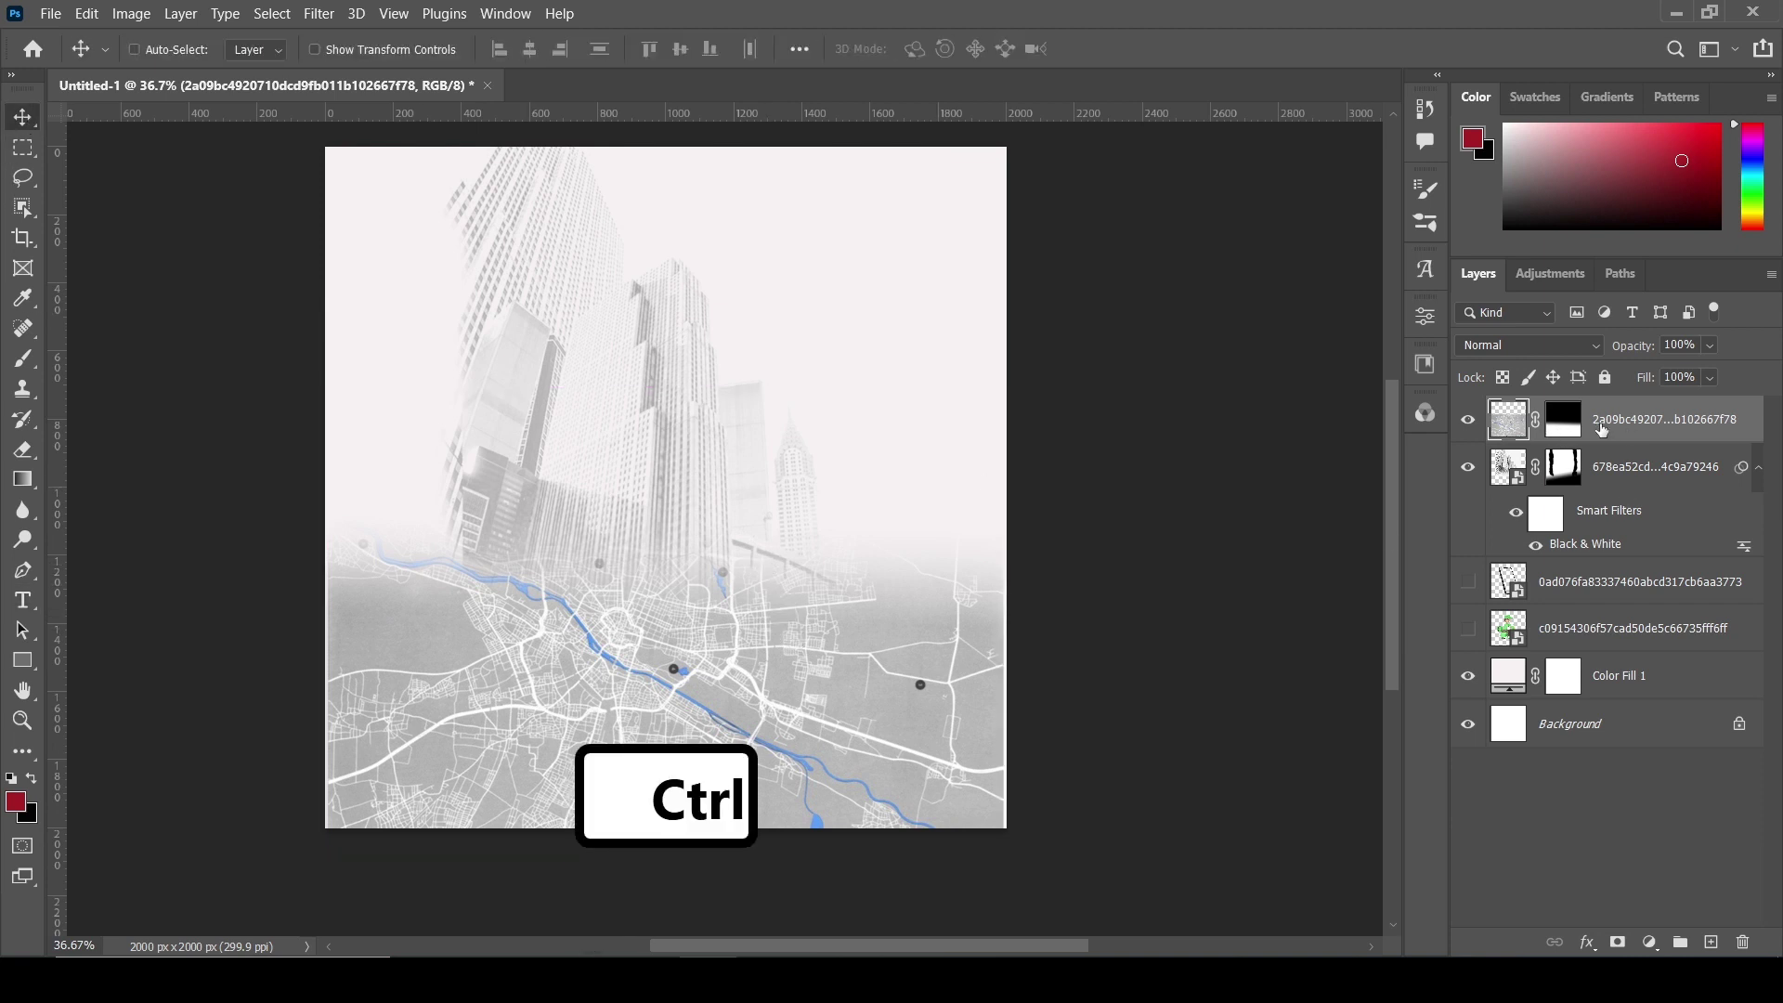
{"action": "key", "text": "ctrl+t"}
{"action": "left_click_drag", "start_coordinate": [664, 391], "coordinate": [665, 502]}
{"action": "key", "text": "ctrl+z"}
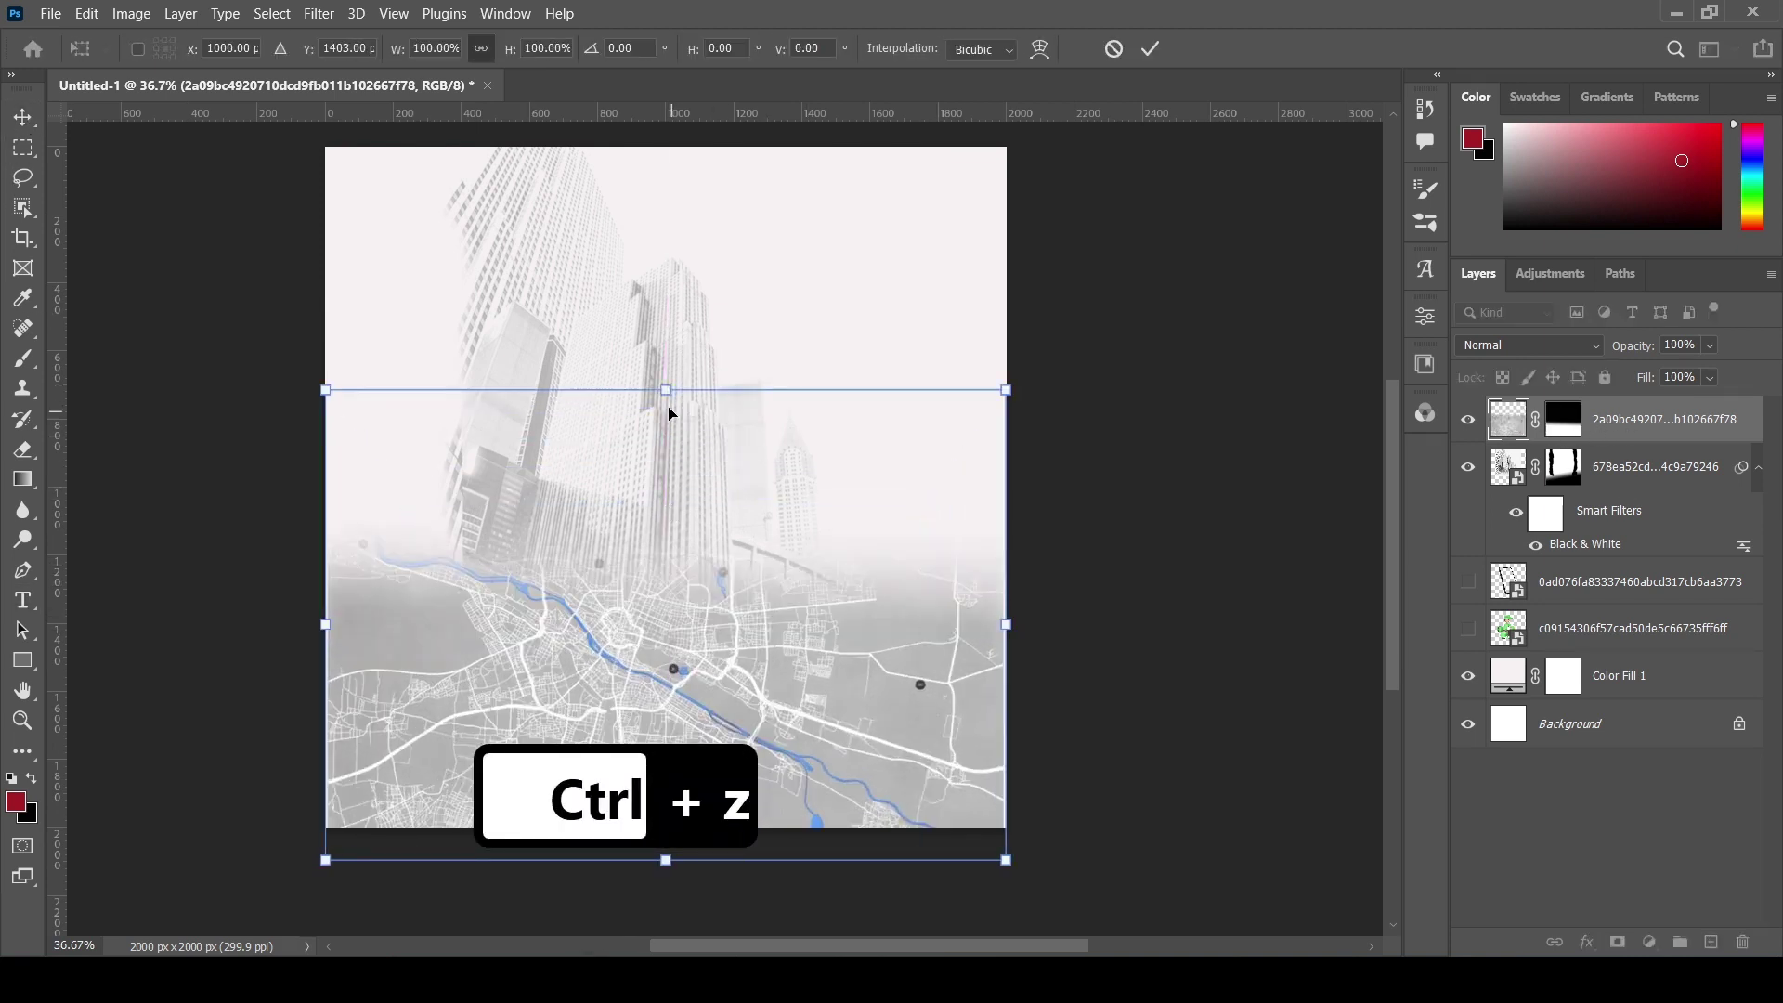
{"action": "left_click_drag", "start_coordinate": [665, 391], "coordinate": [665, 580]}
{"action": "left_click_drag", "start_coordinate": [716, 717], "coordinate": [720, 697]}
{"action": "left_click", "coordinate": [1149, 48]}
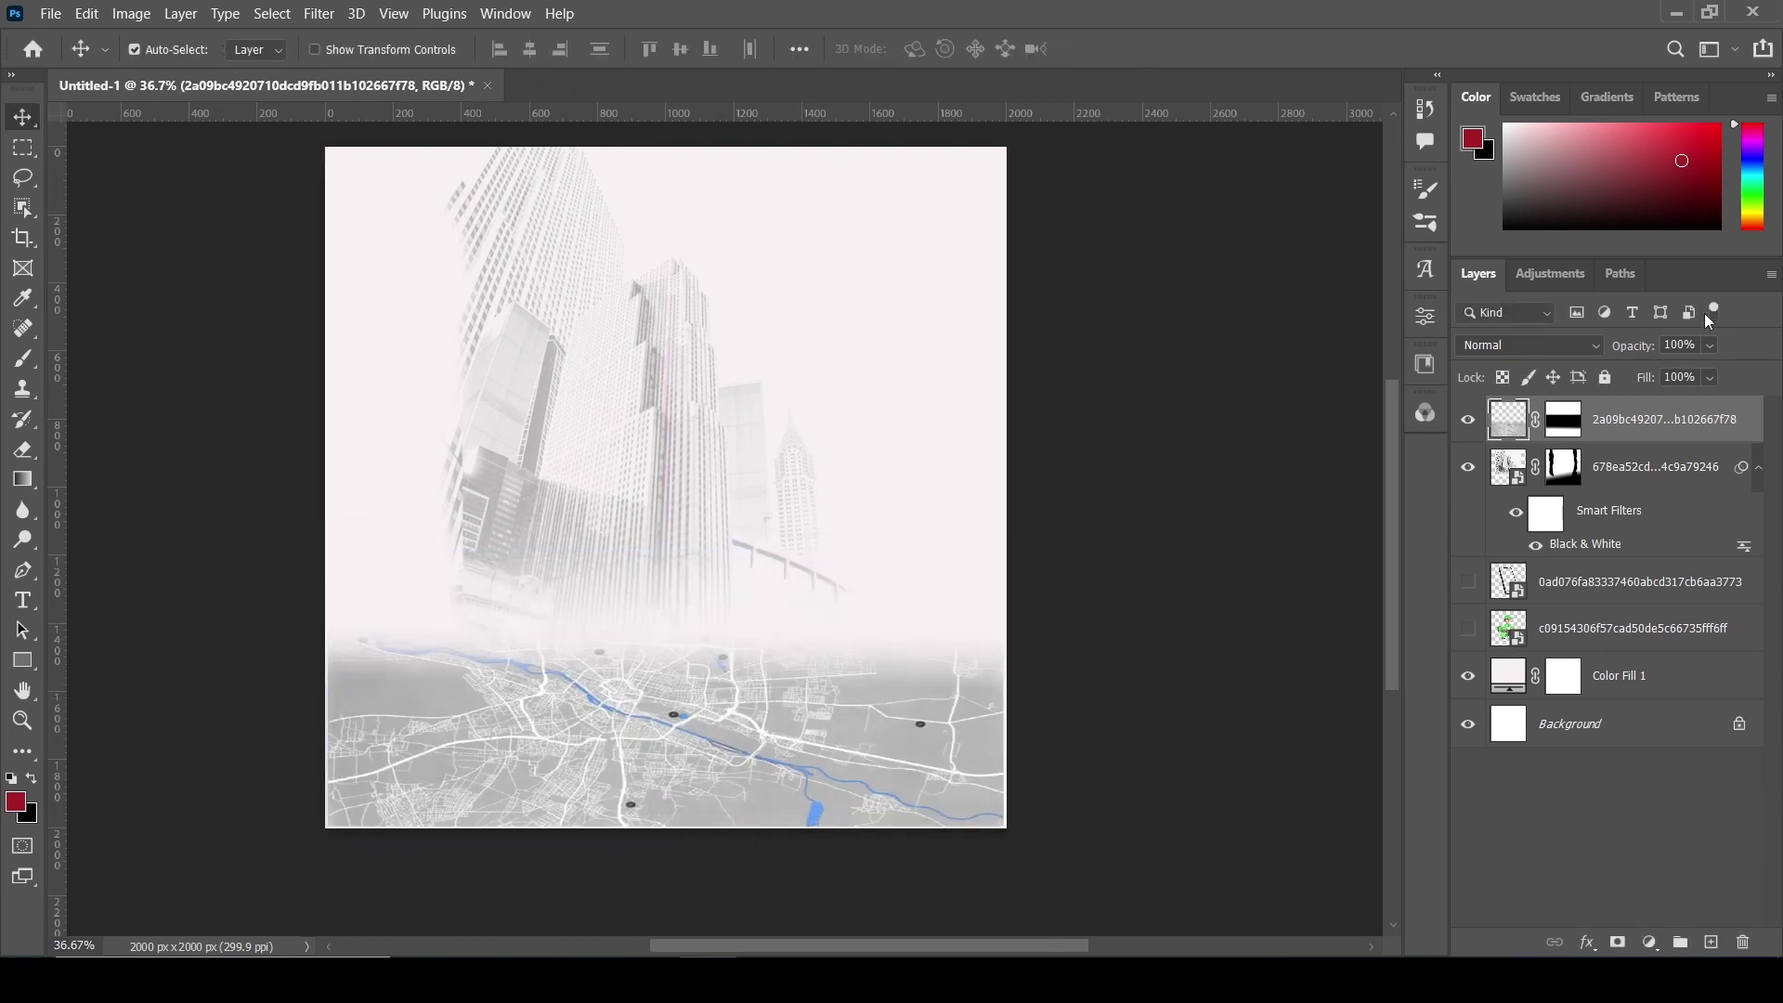
- Set the map layer's opacity to 51% and reduce its height to about 61%, keeping its lower edge in place
{"action": "left_click", "coordinate": [1709, 345]}
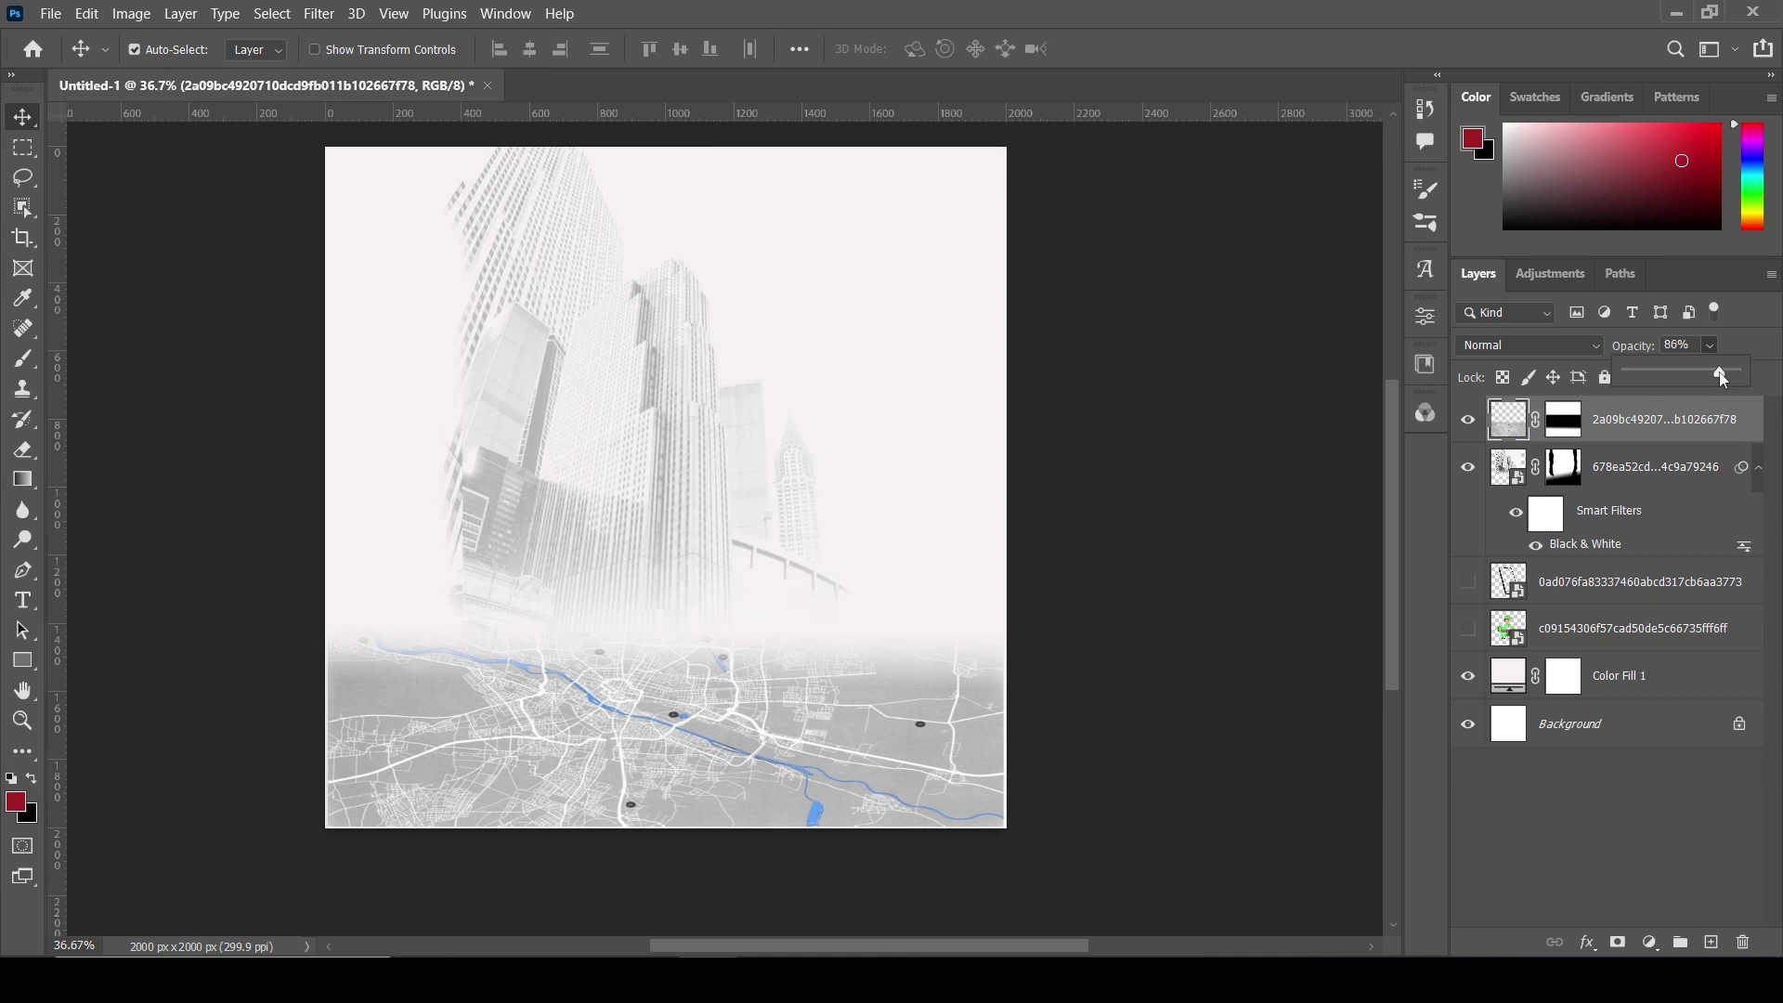
{"action": "left_click_drag", "start_coordinate": [1719, 374], "coordinate": [1709, 373]}
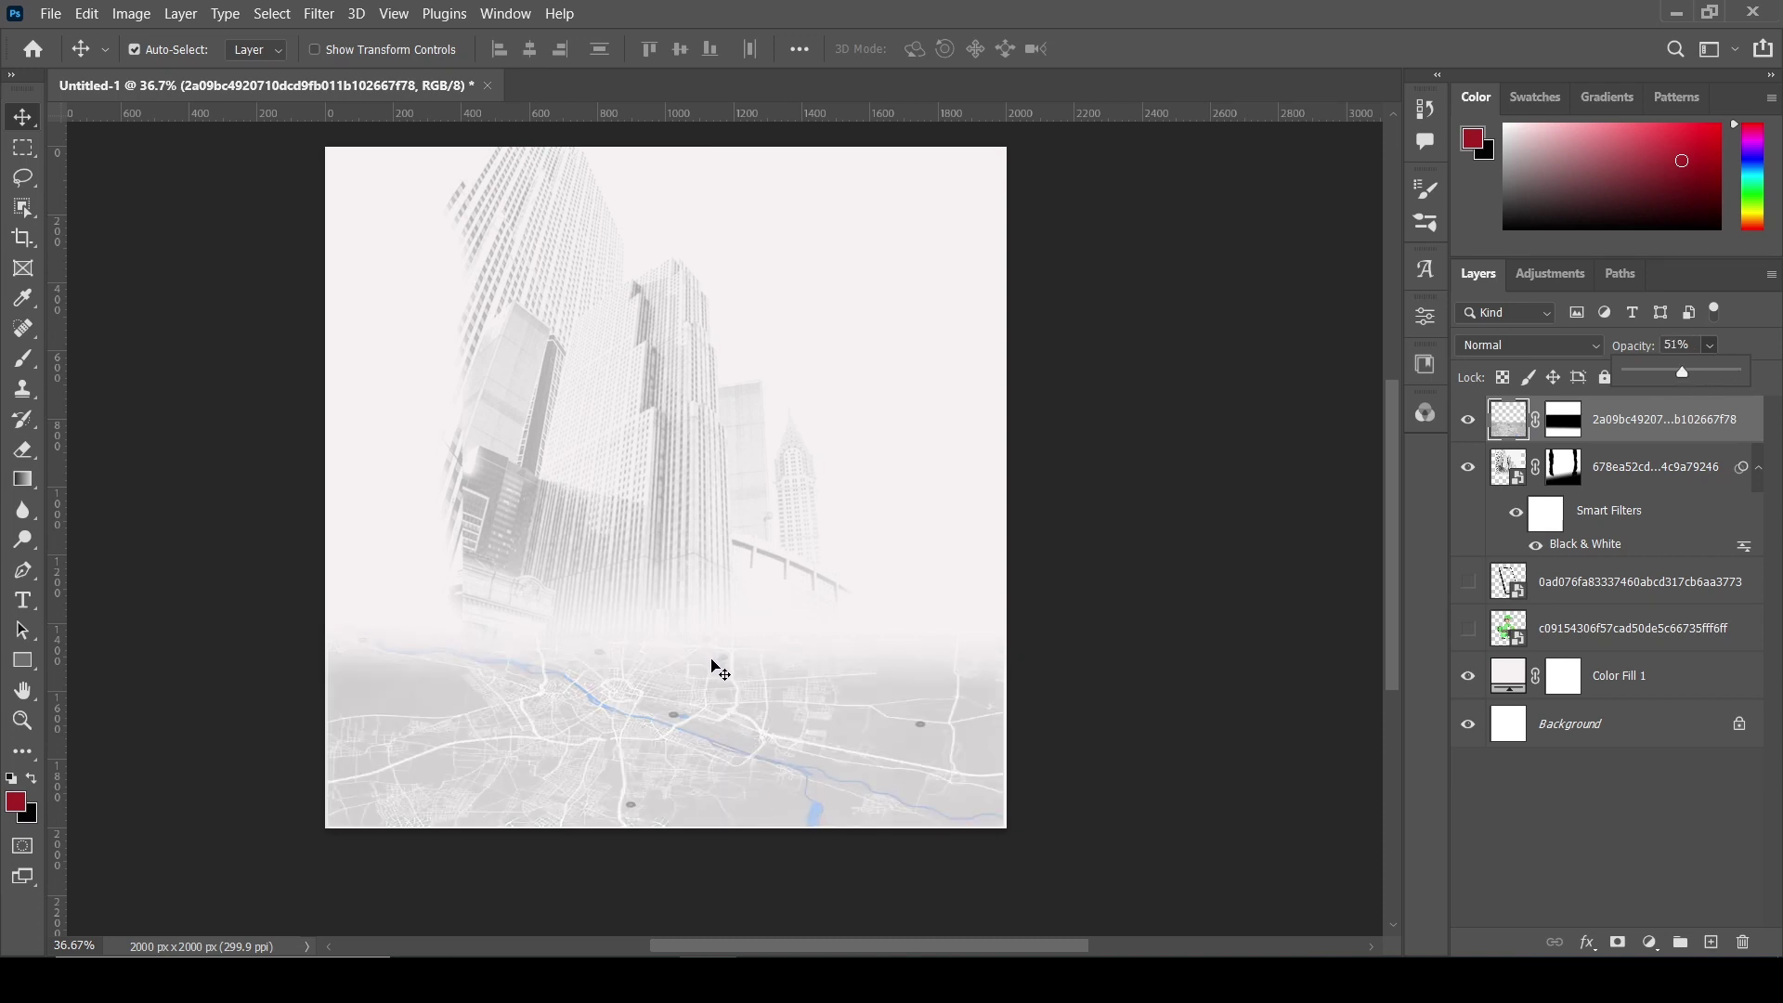
{"action": "left_click", "coordinate": [745, 729]}
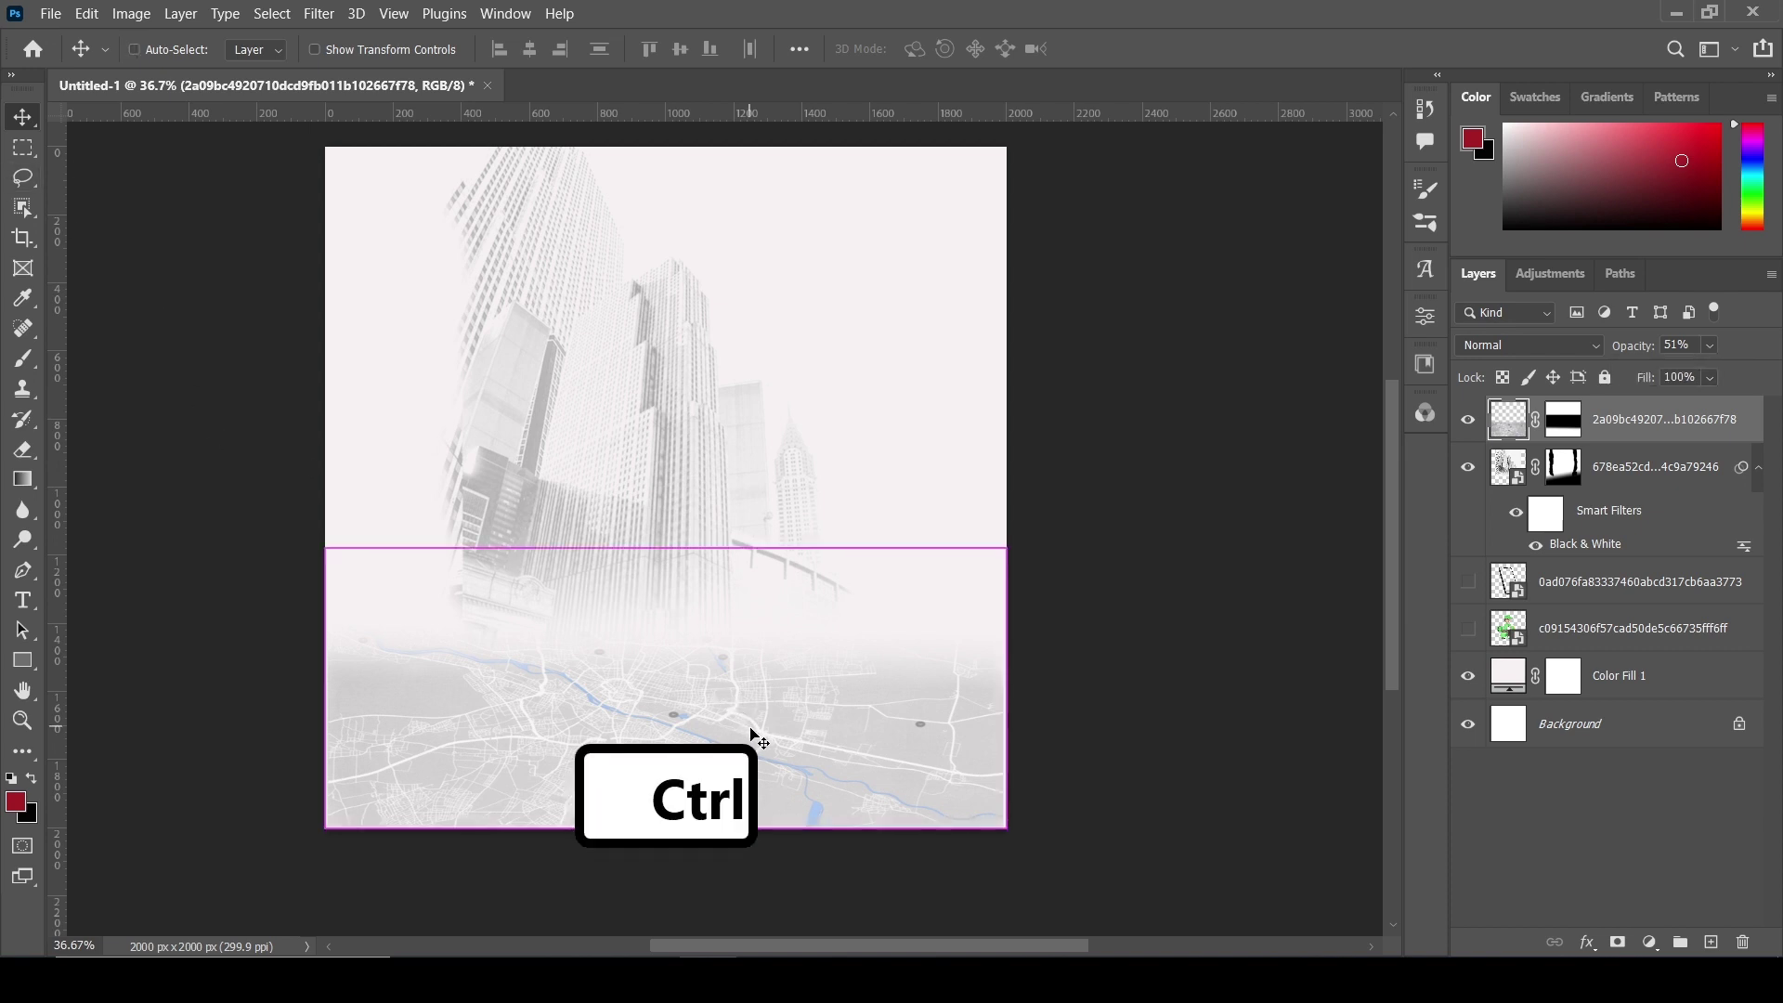
{"action": "key", "text": "ctrl+t"}
{"action": "left_click_drag", "start_coordinate": [665, 546], "coordinate": [665, 656]}
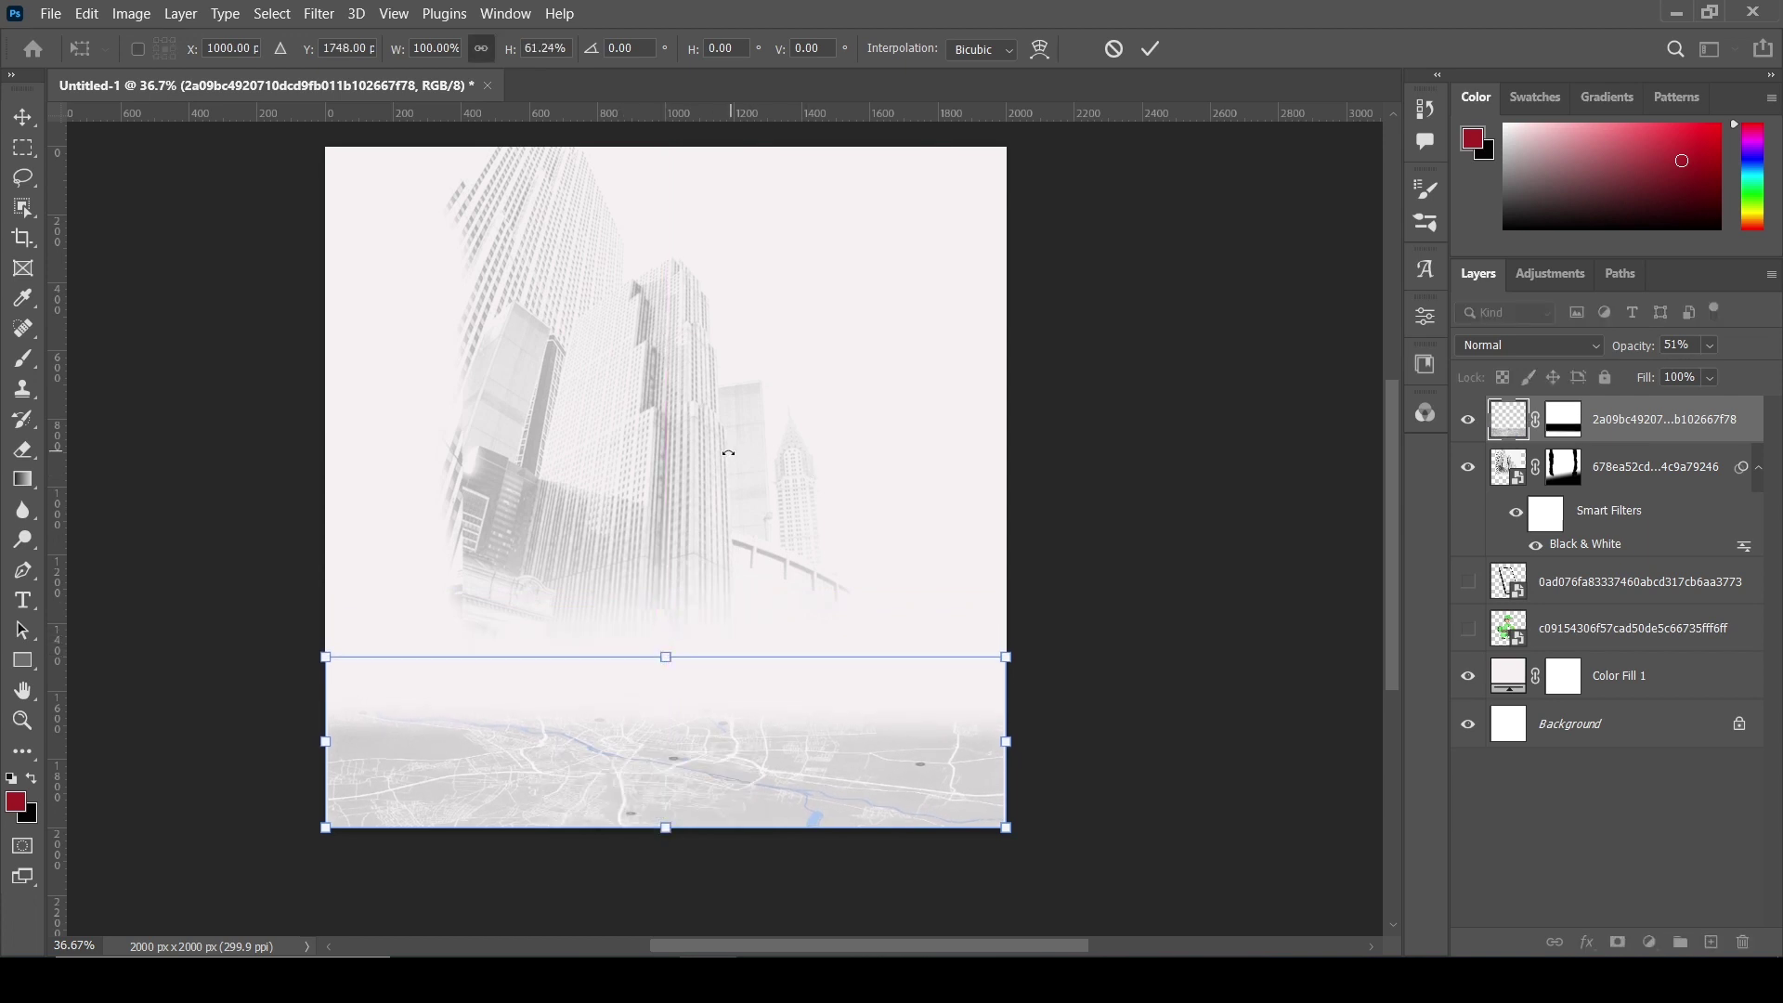
{"action": "left_click", "coordinate": [1149, 48]}
- Move the skyscraper image down to the map's horizon and fade its left edge on the layer mask with a soft black 500 px brush
{"action": "left_click_drag", "start_coordinate": [709, 386], "coordinate": [688, 440]}
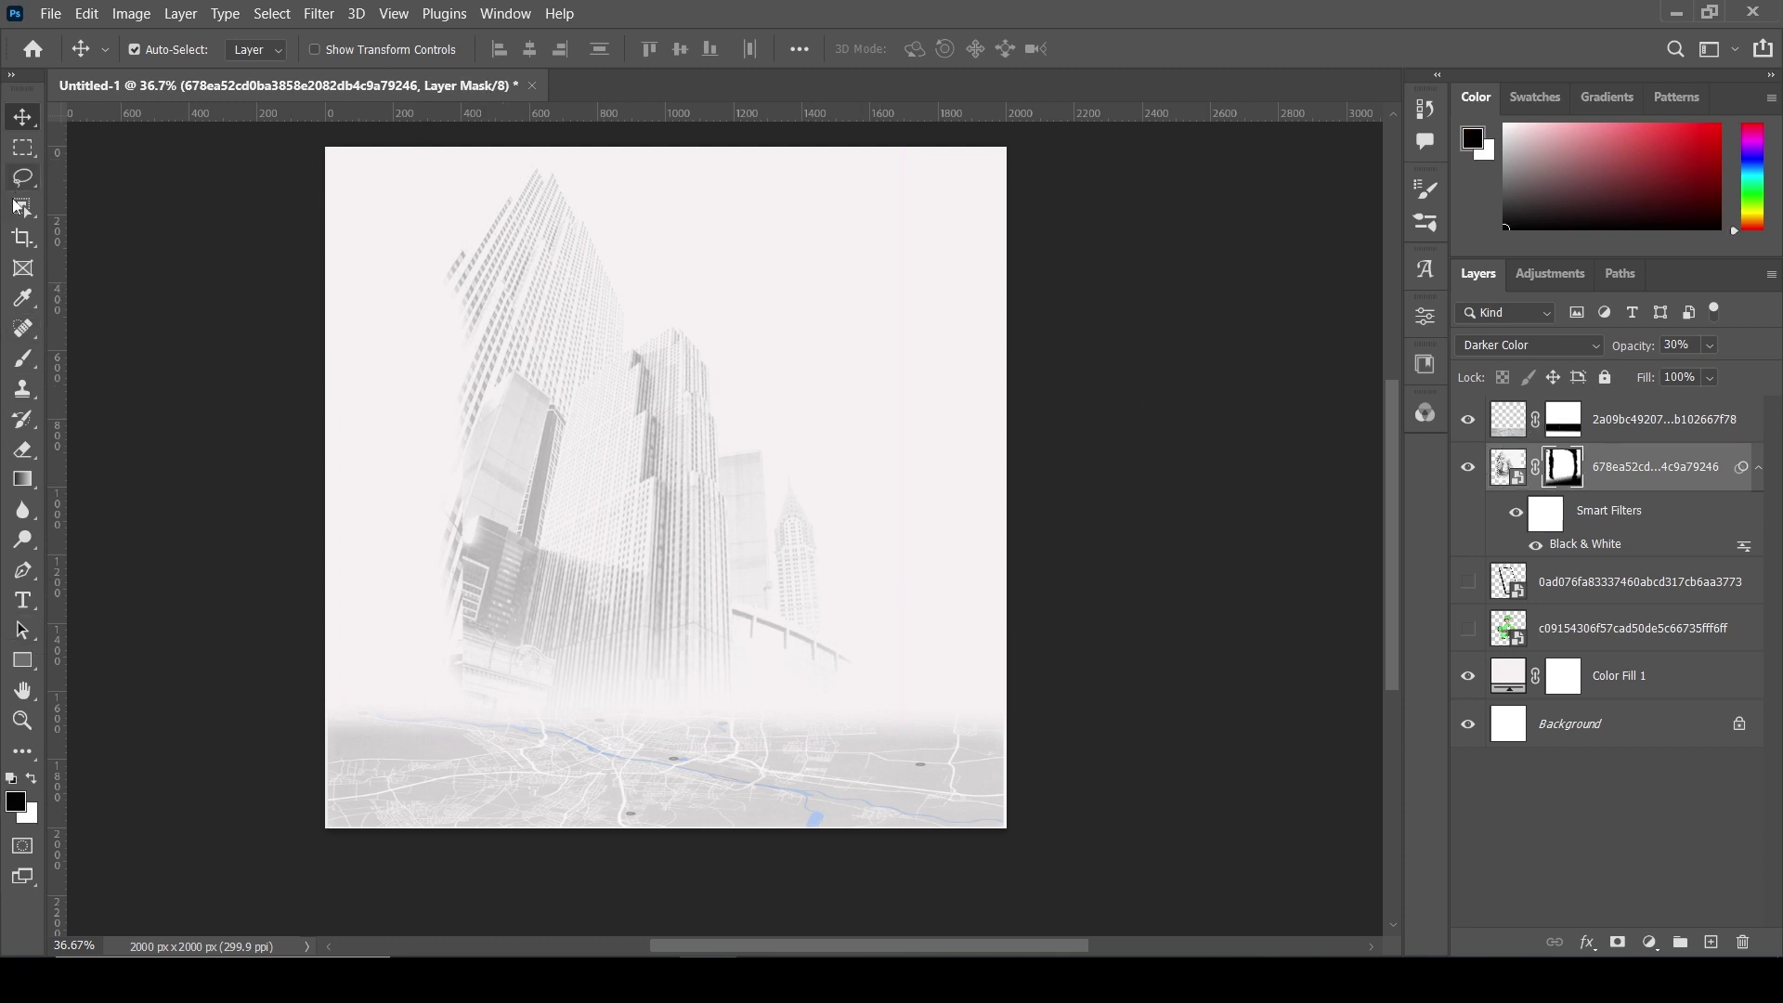
{"action": "left_click", "coordinate": [23, 360]}
{"action": "key", "text": "bracketleft"}
{"action": "key", "text": "p"}
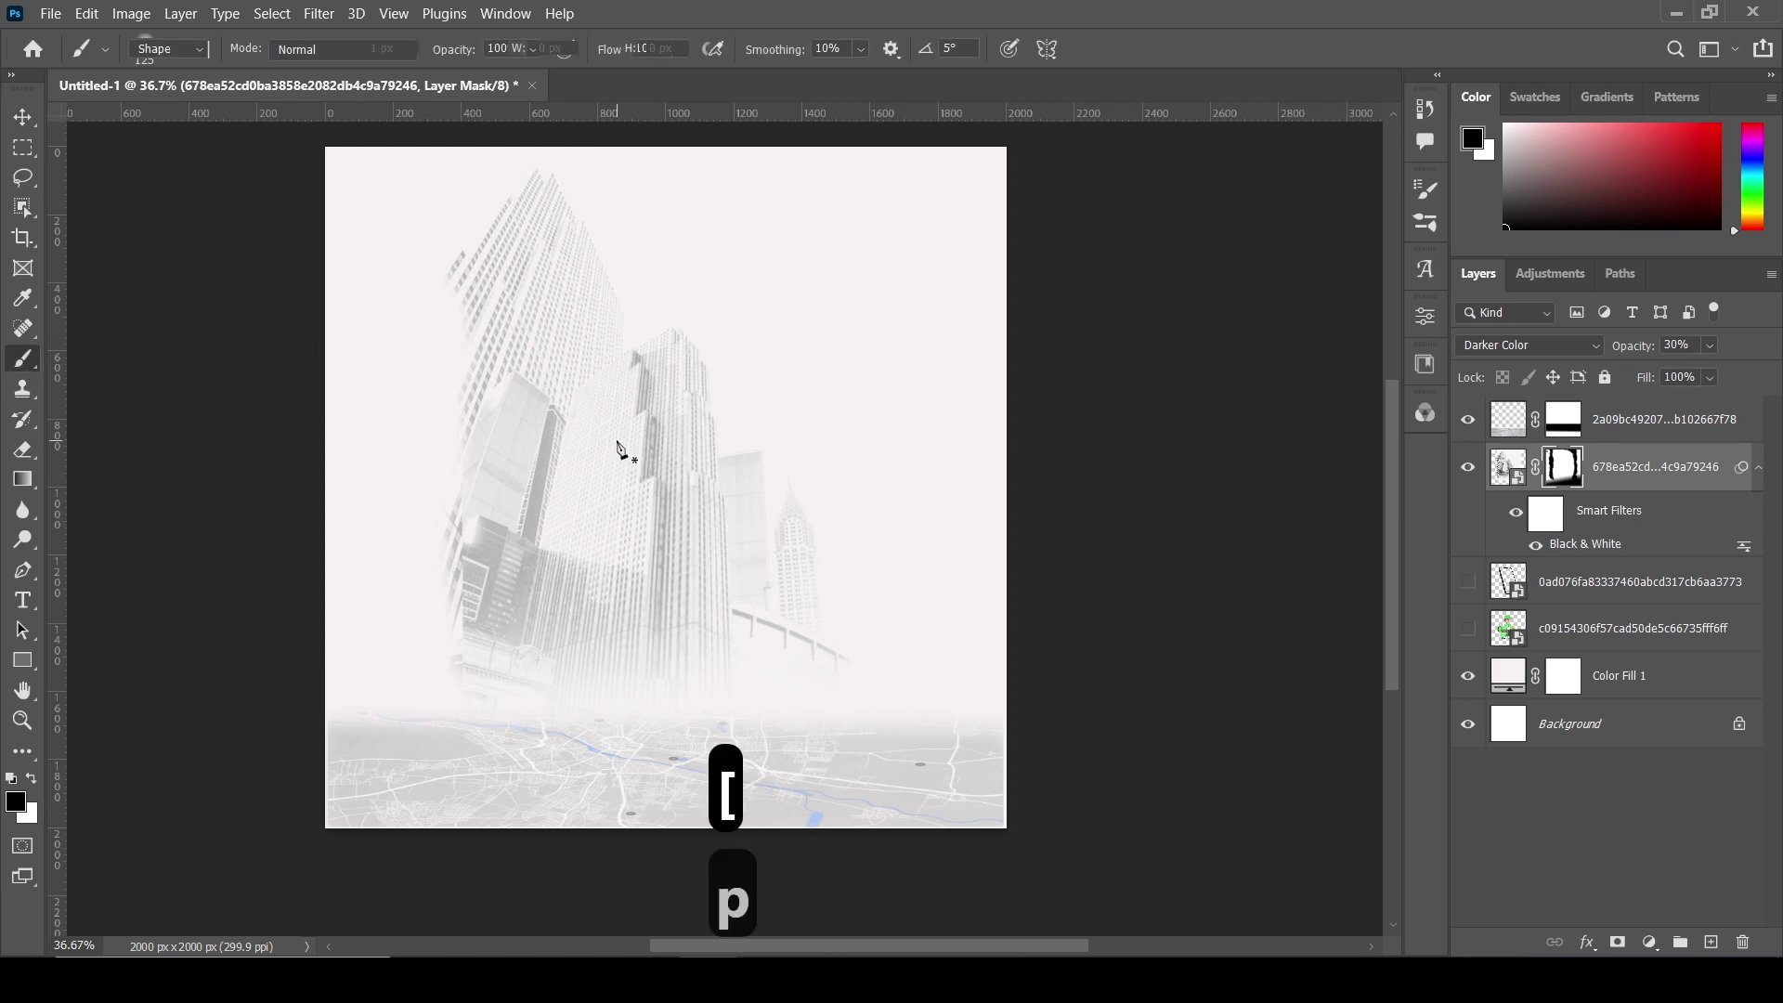
{"action": "left_click", "coordinate": [22, 125]}
{"action": "left_click", "coordinate": [23, 359]}
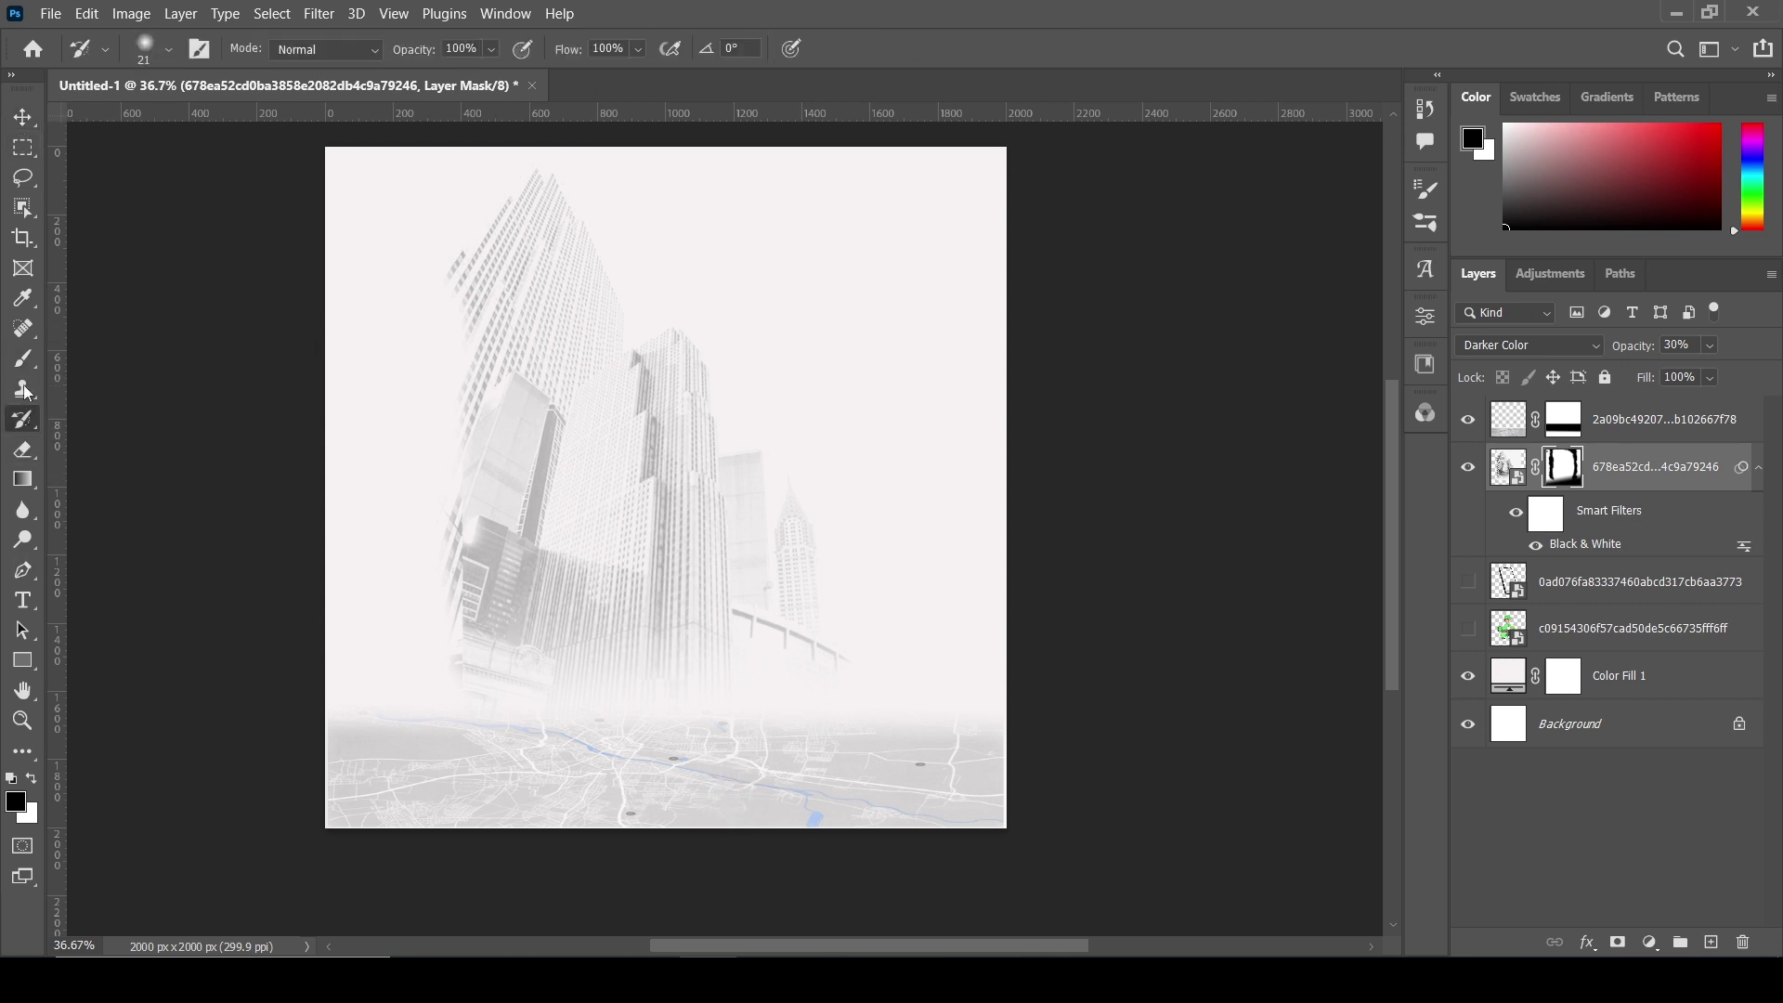
{"action": "key", "text": "bracketright"}
{"action": "key", "text": "bracketright"}
{"action": "key", "text": "bracketright"}
{"action": "key", "text": "bracketright"}
{"action": "key", "text": "bracketright"}
{"action": "key", "text": "bracketright"}
{"action": "key", "text": "bracketright"}
{"action": "key", "text": "bracketright"}
{"action": "key", "text": "bracketright"}
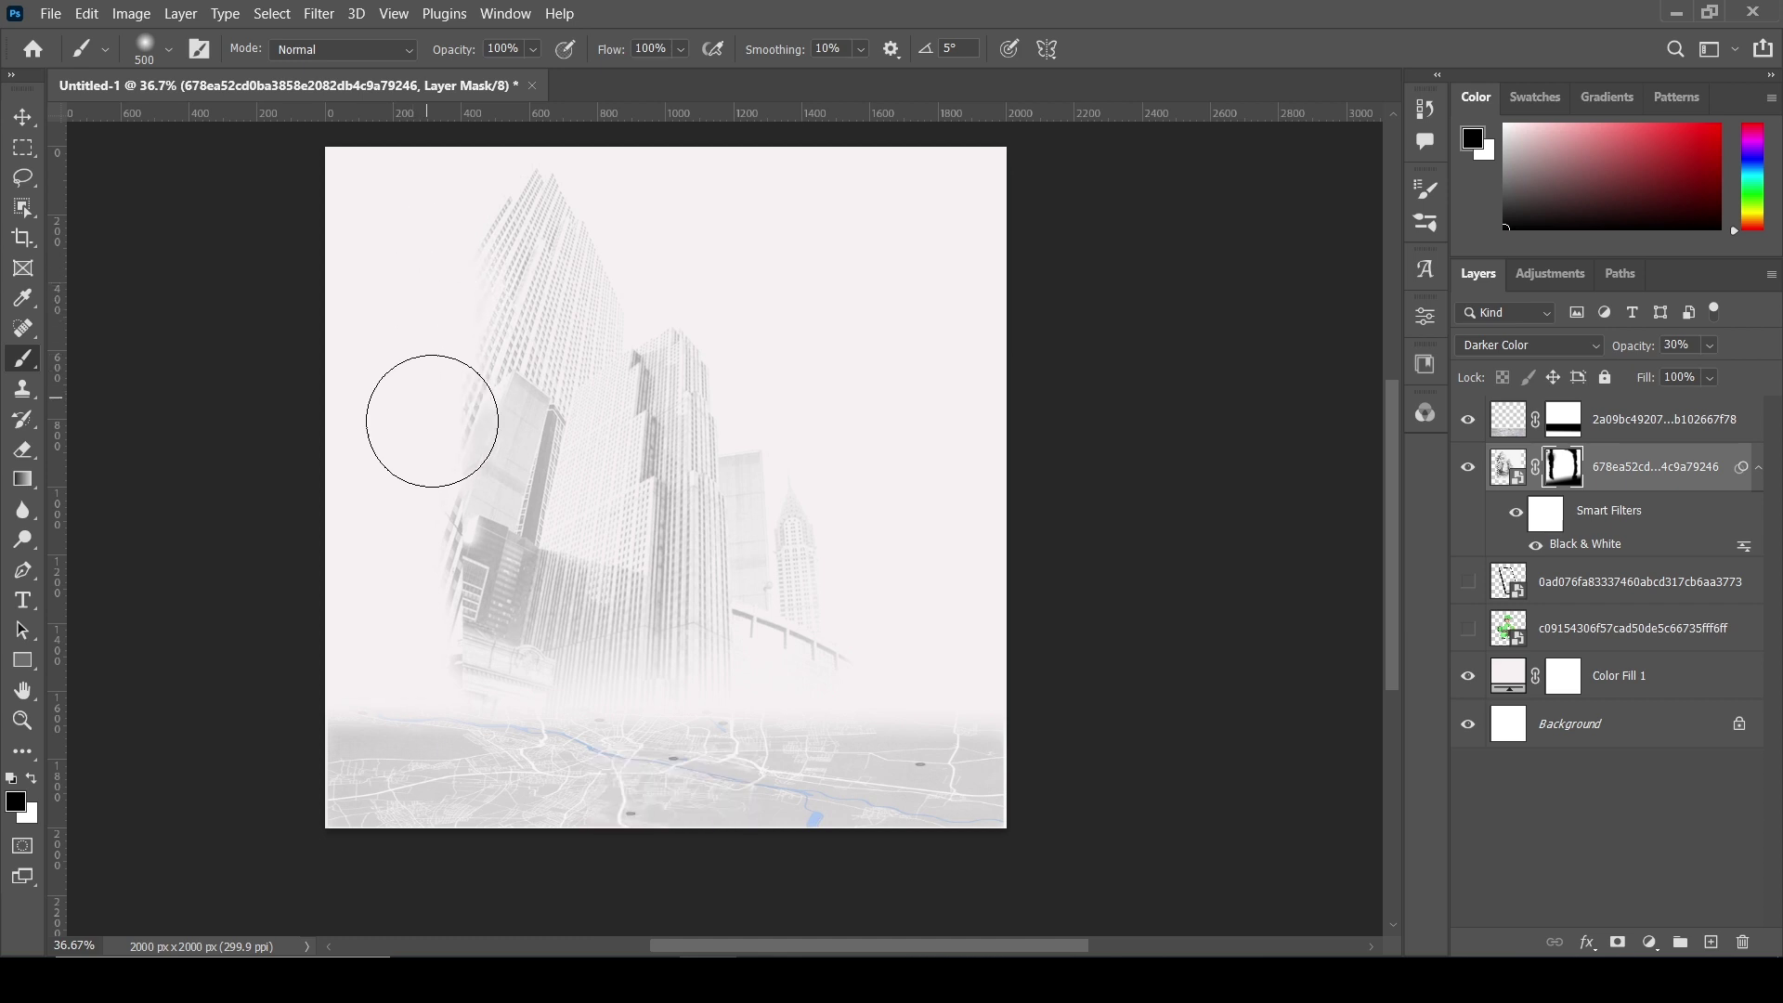
{"action": "mouse_move", "coordinate": [458, 589]}
{"action": "left_mouse_down"}
{"action": "mouse_move", "coordinate": [434, 685]}
{"action": "mouse_move", "coordinate": [420, 401]}
{"action": "mouse_move", "coordinate": [443, 735]}
{"action": "mouse_move", "coordinate": [259, 485]}
{"action": "left_mouse_up"}
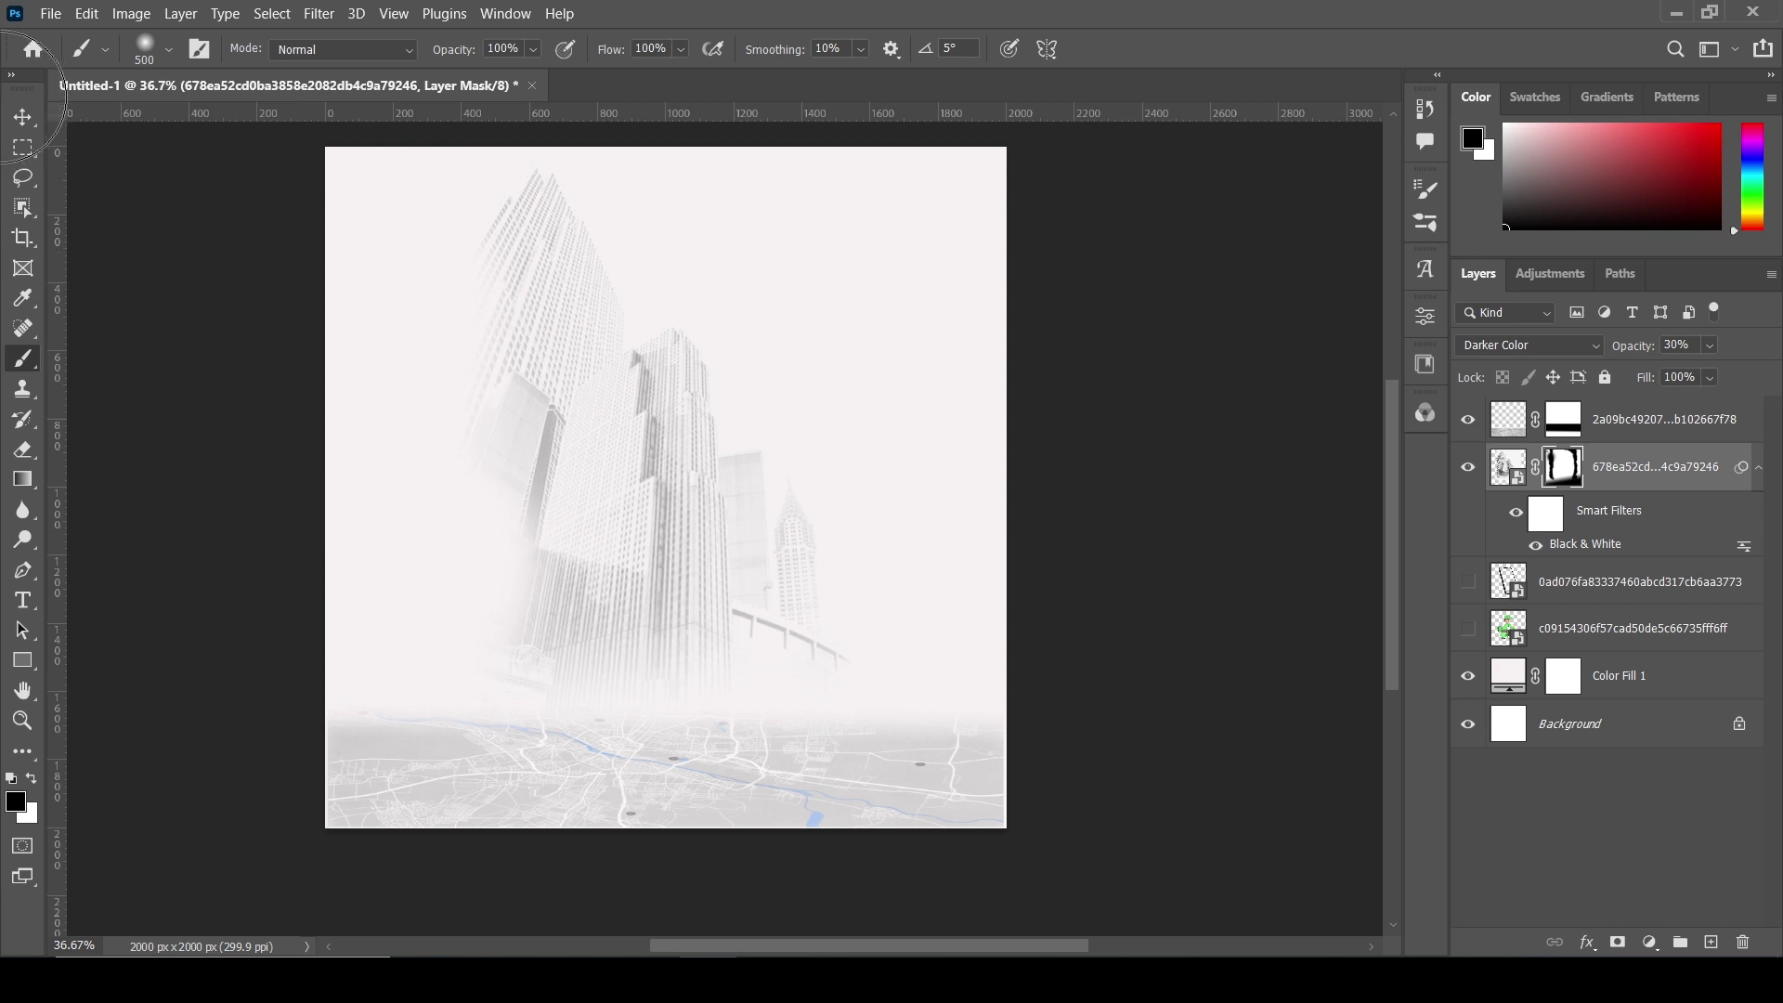
- Show the hidden green scooter rider layer and move it to the top of the layer stack
{"action": "left_click", "coordinate": [23, 122]}
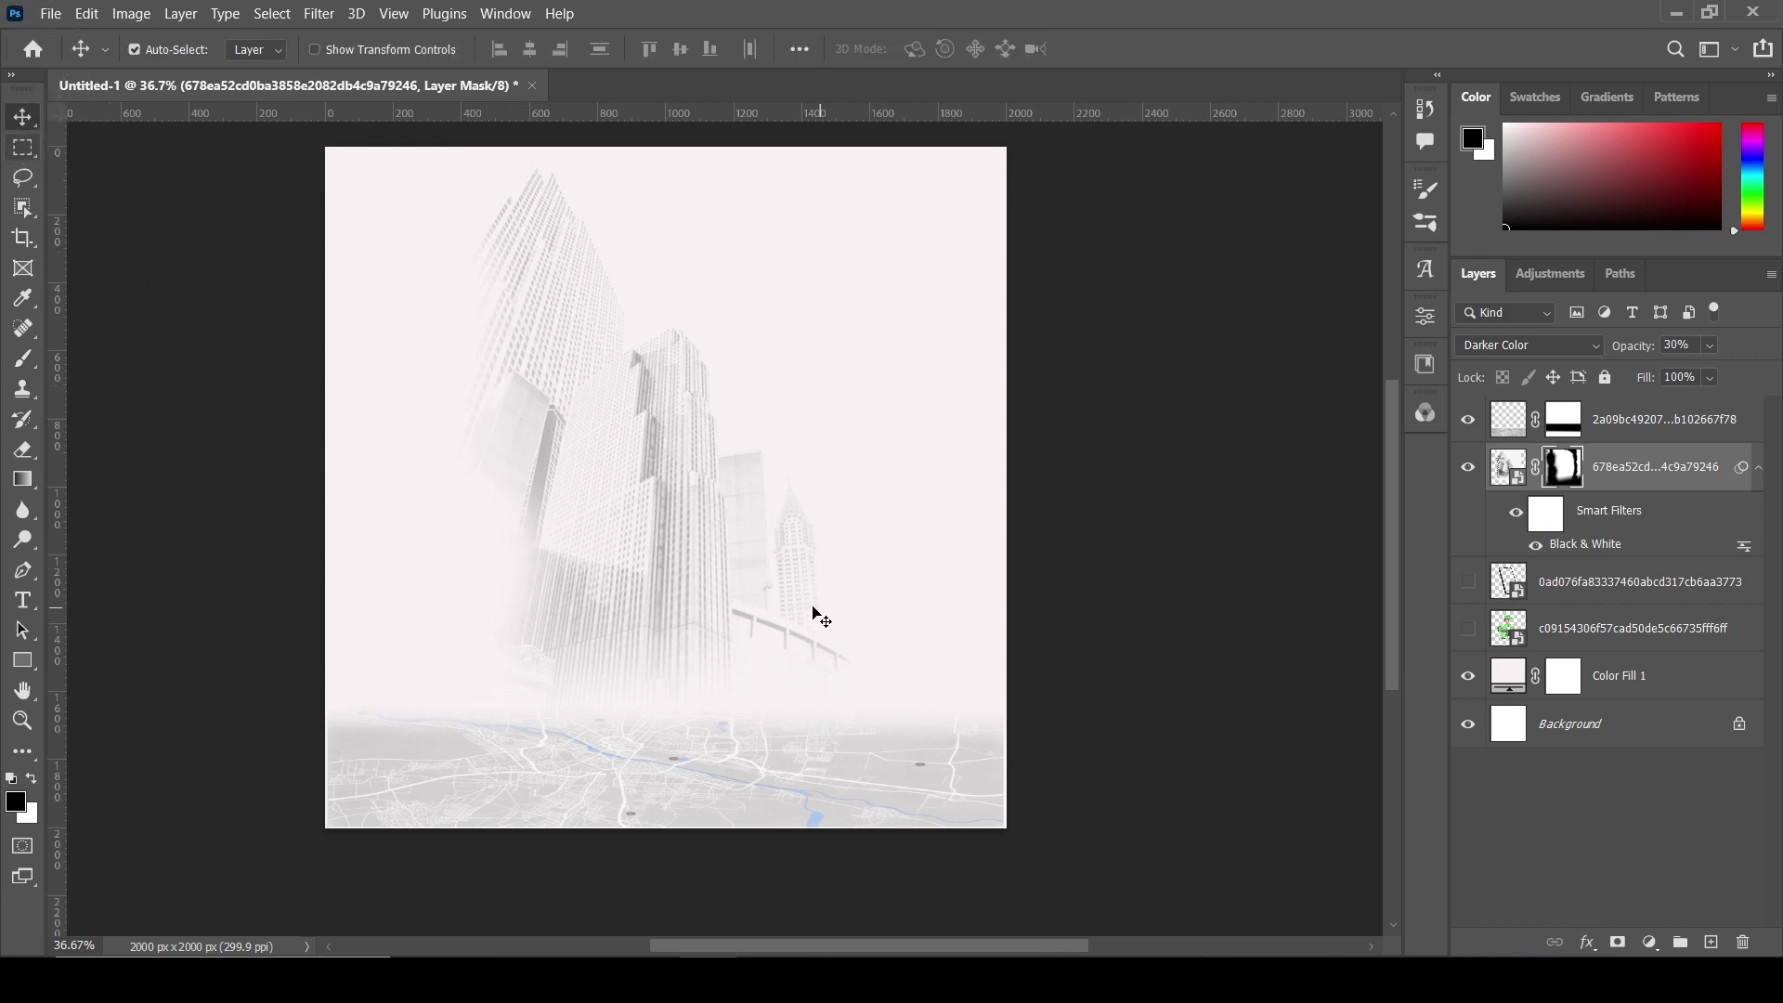
{"action": "scroll", "coordinate": [798, 641], "scroll_direction": "up", "scroll_amount": 1}
{"action": "left_click", "coordinate": [1469, 630]}
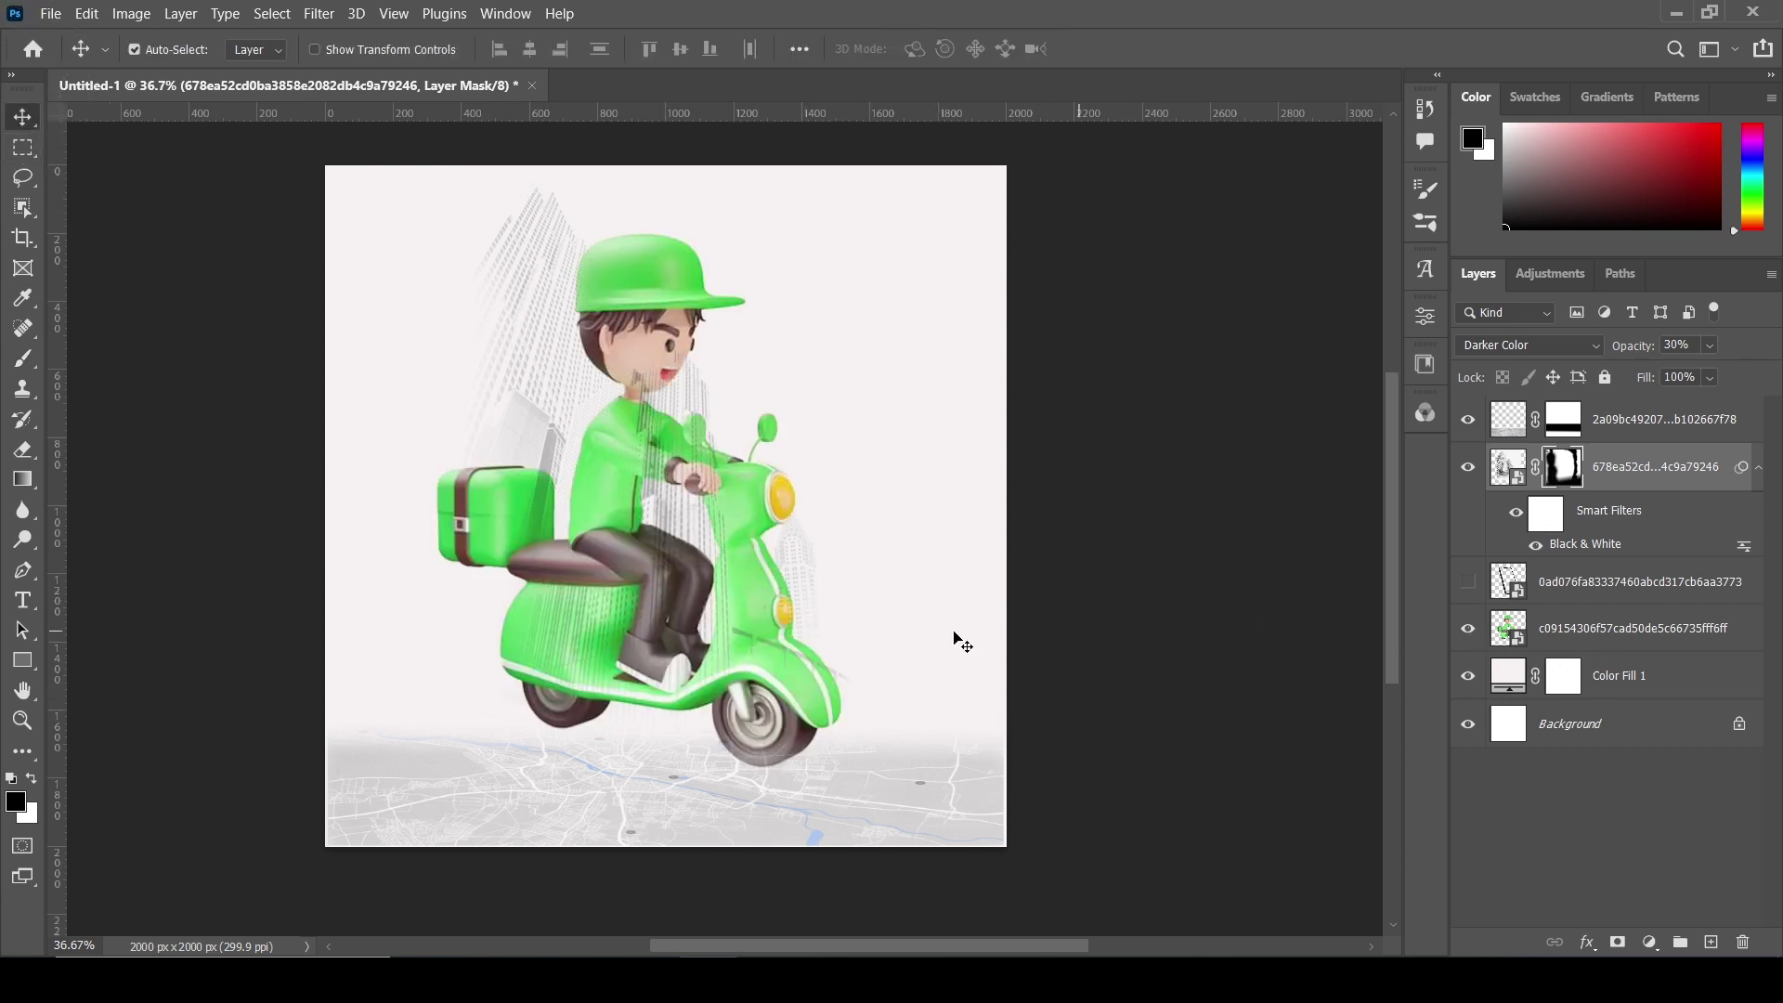
{"action": "left_click_drag", "start_coordinate": [1594, 646], "coordinate": [1616, 408]}
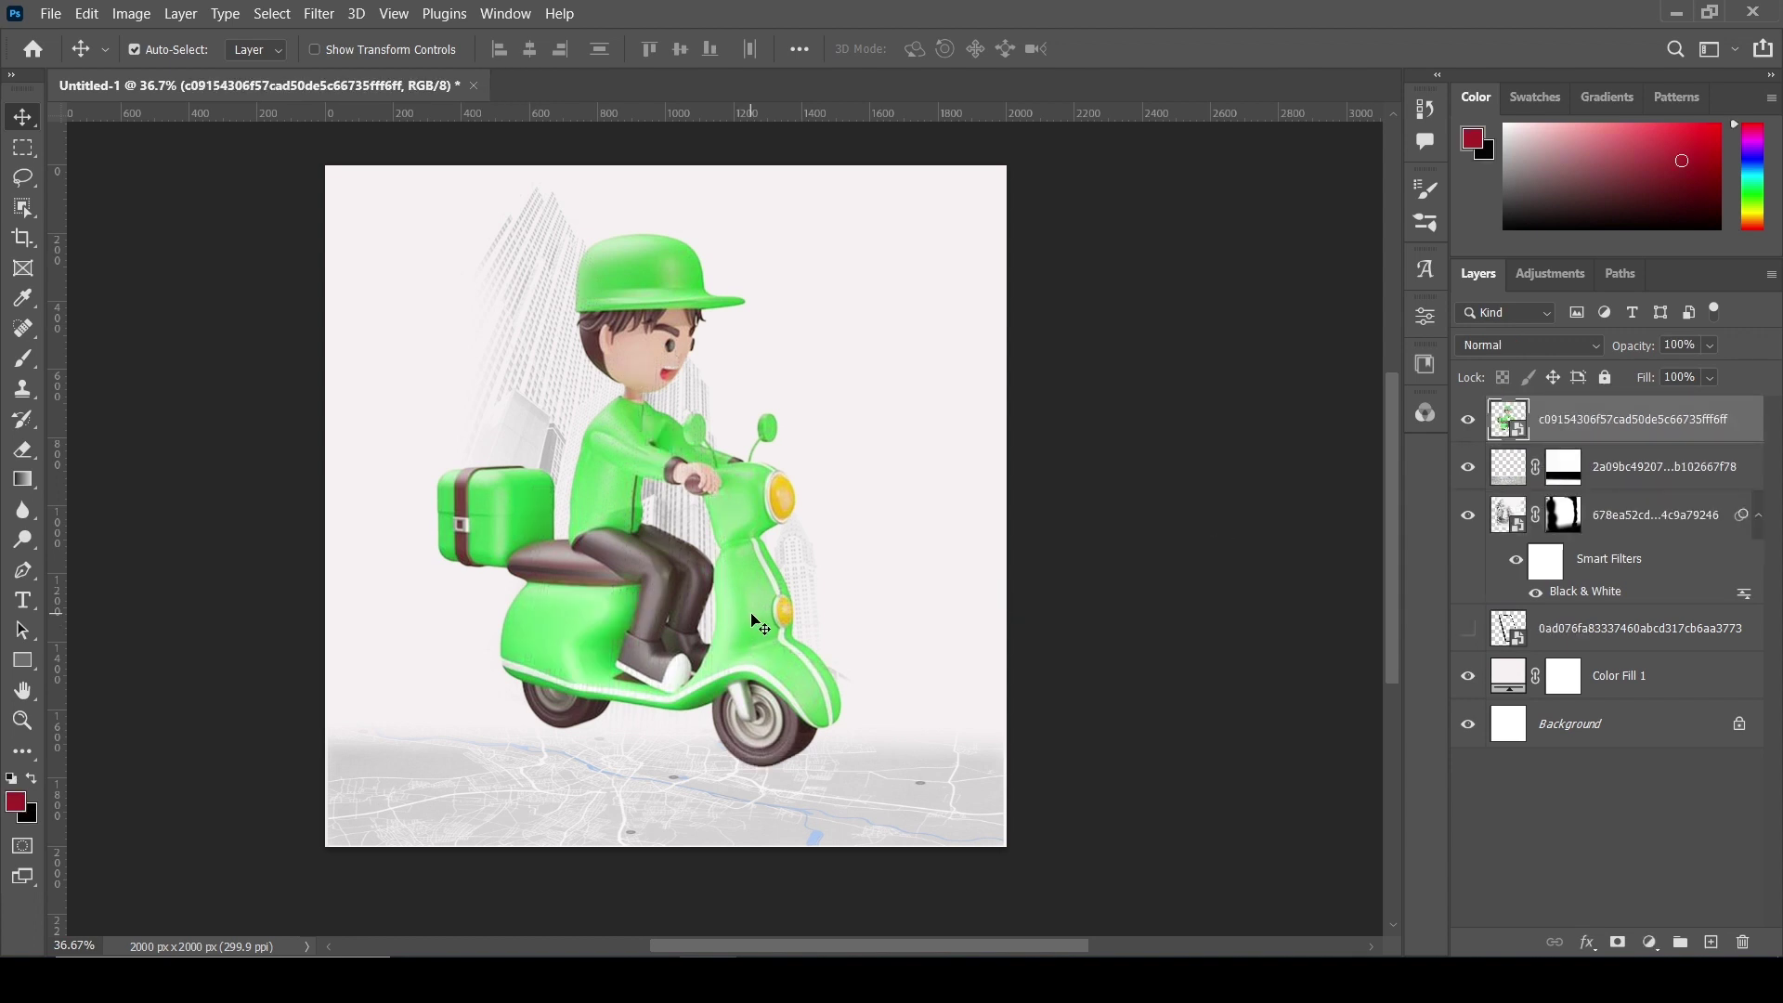
- Flip the green scooter rider horizontally, shrink it to about 48%, and place its wheels on the map's horizon
{"action": "key", "text": "ctrl+t"}
{"action": "right_click", "coordinate": [752, 585]}
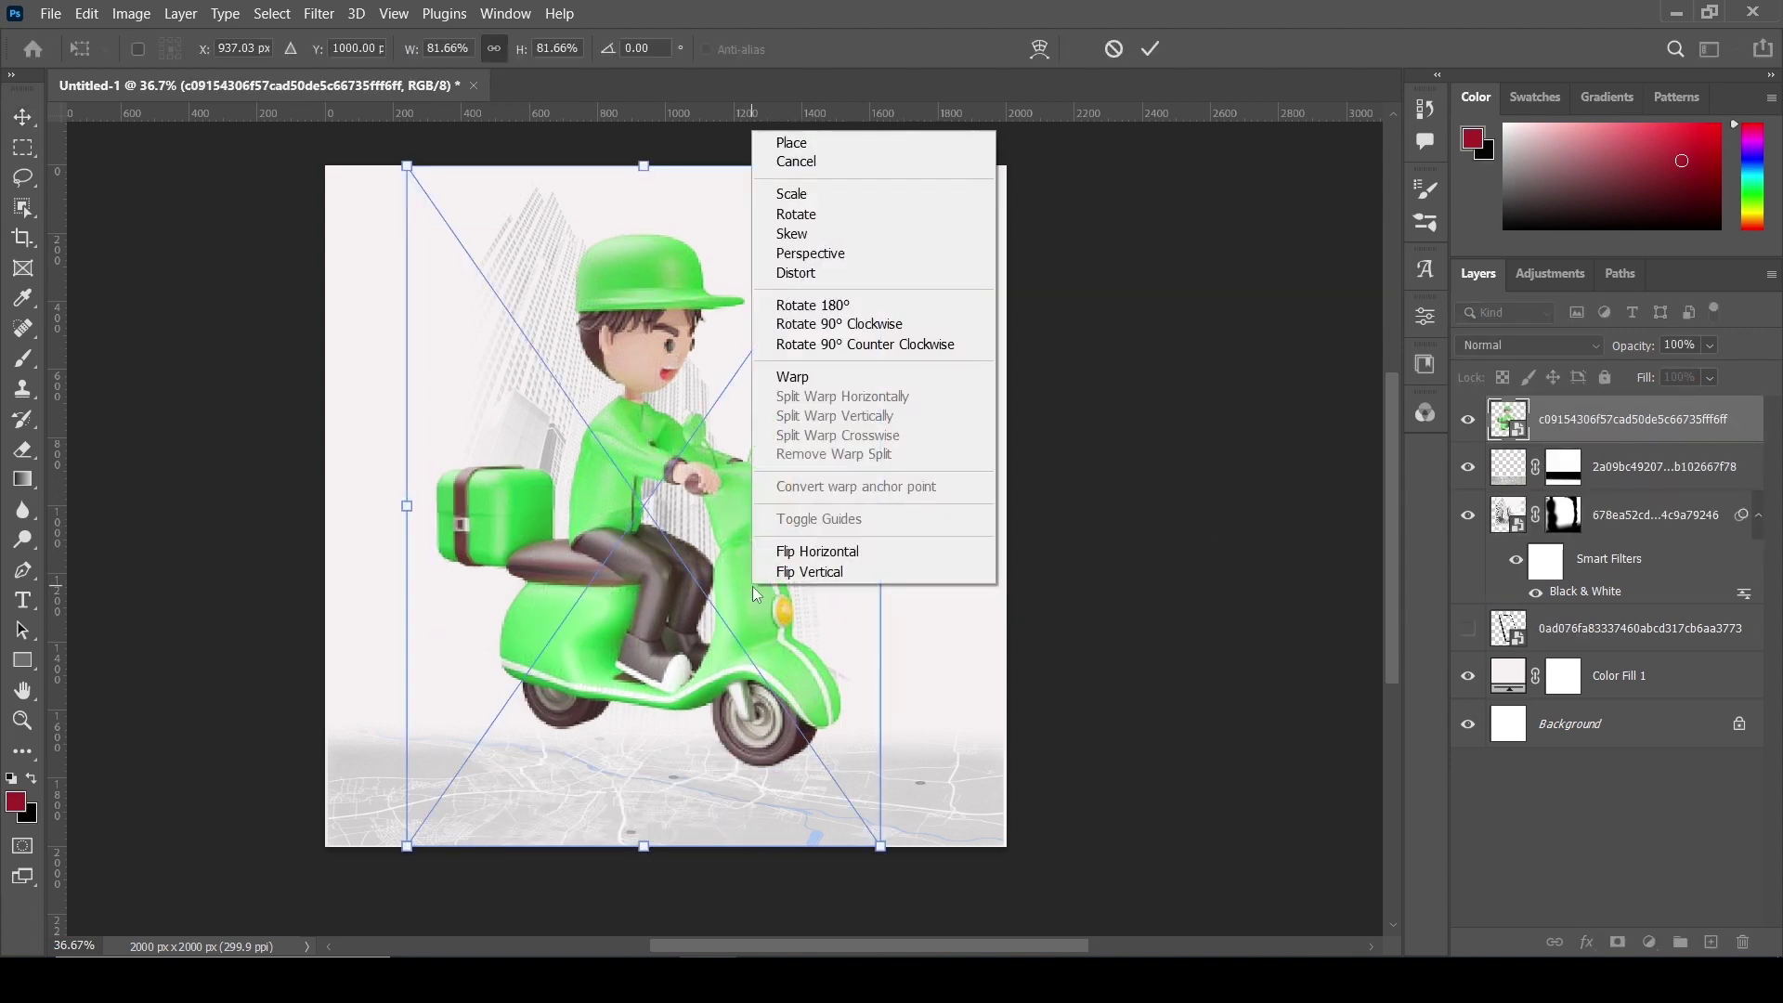
{"action": "left_click", "coordinate": [818, 553]}
{"action": "left_click_drag", "start_coordinate": [870, 173], "coordinate": [807, 474]}
{"action": "left_click_drag", "start_coordinate": [634, 653], "coordinate": [650, 620]}
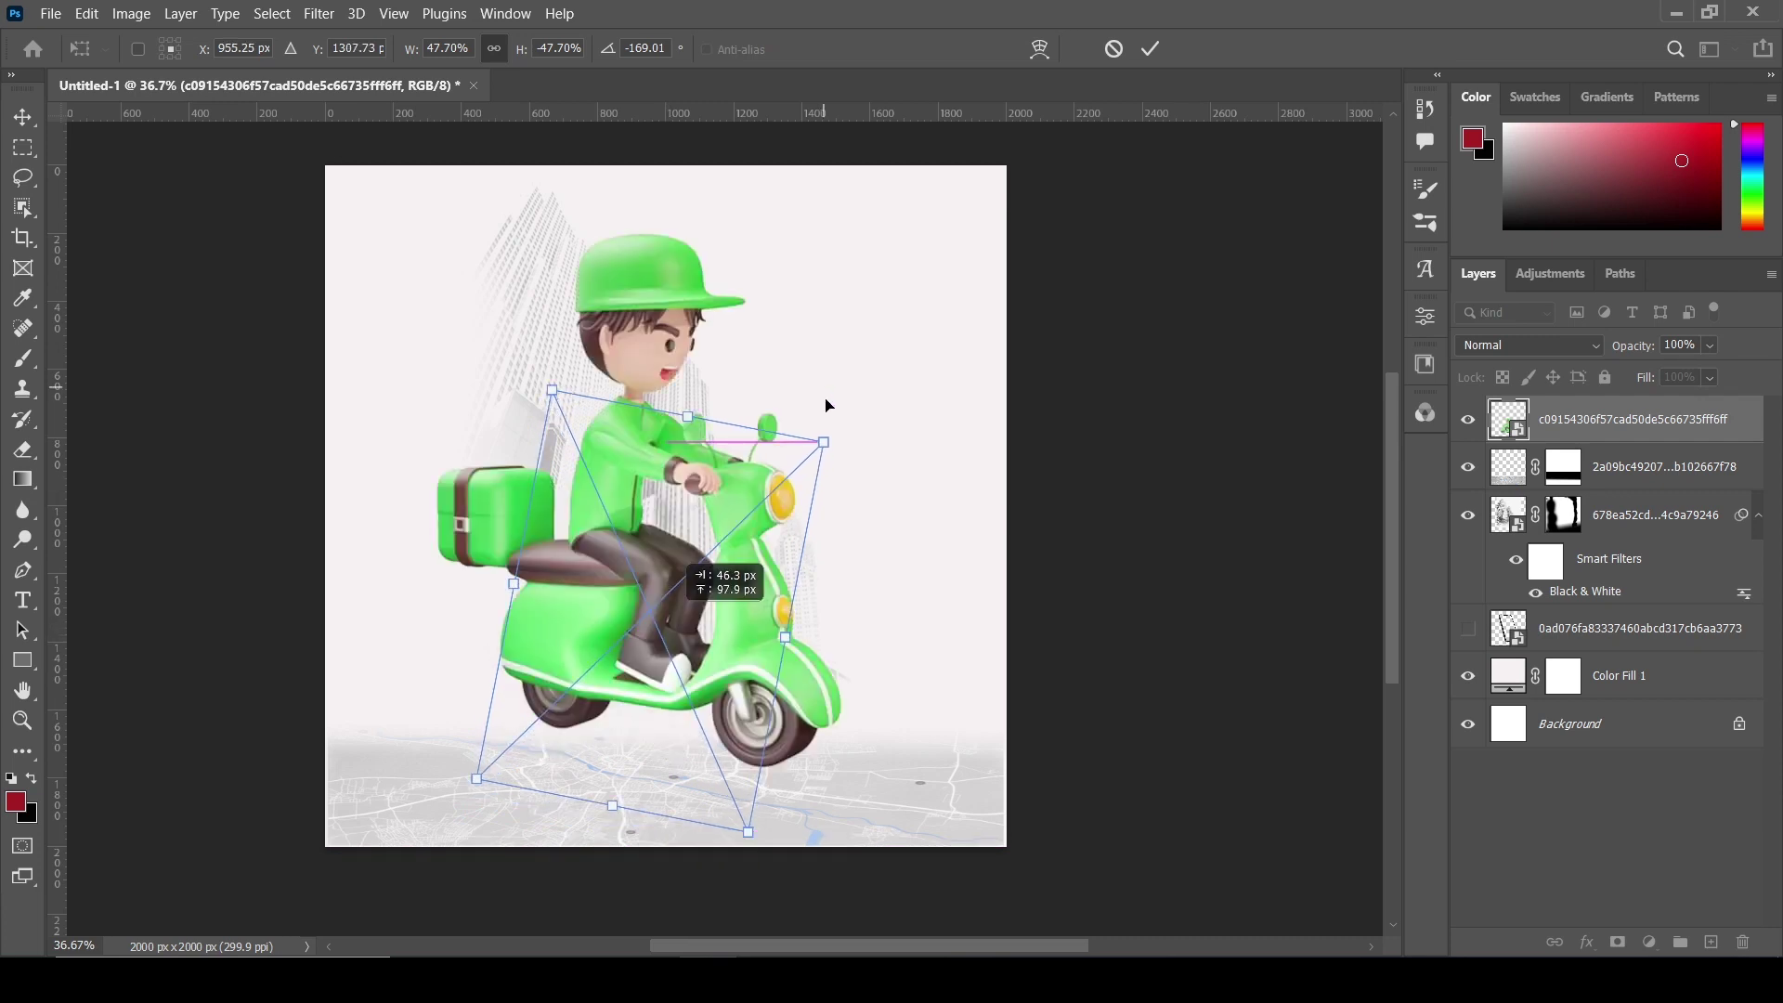
{"action": "left_click", "coordinate": [1151, 49]}
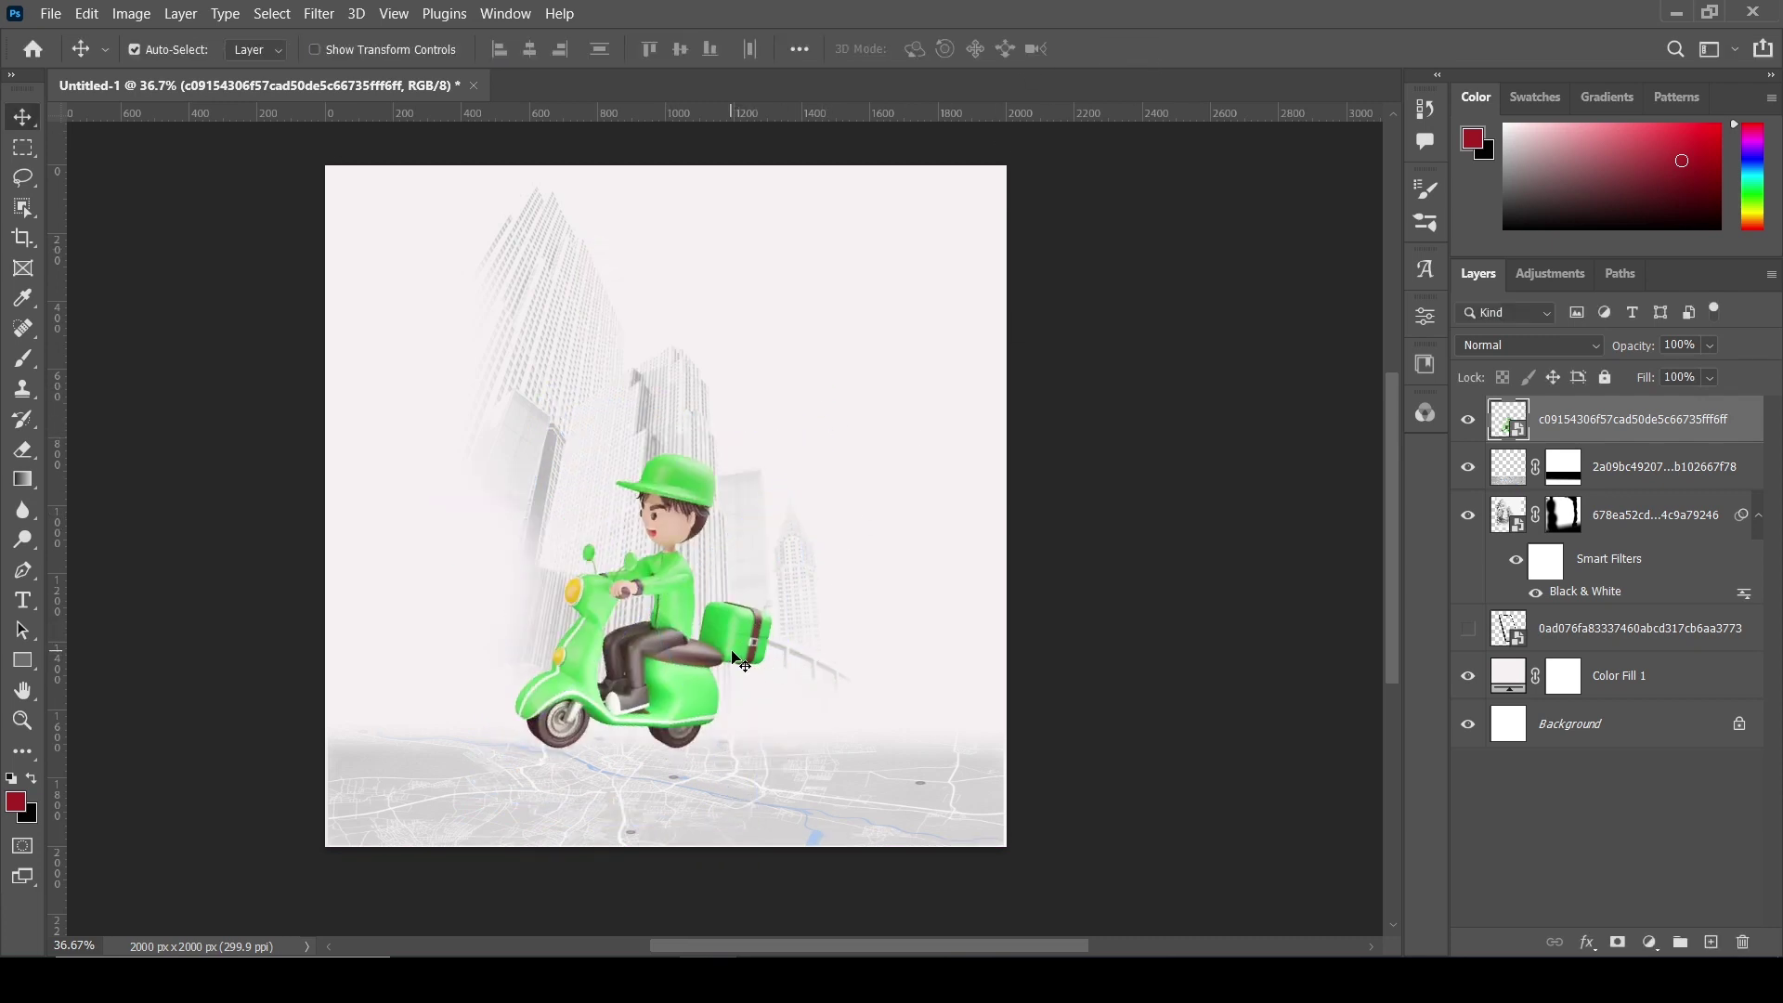
- Show the hidden phone frame layer and move it directly below the scooter rider layer
{"action": "left_click", "coordinate": [1471, 630]}
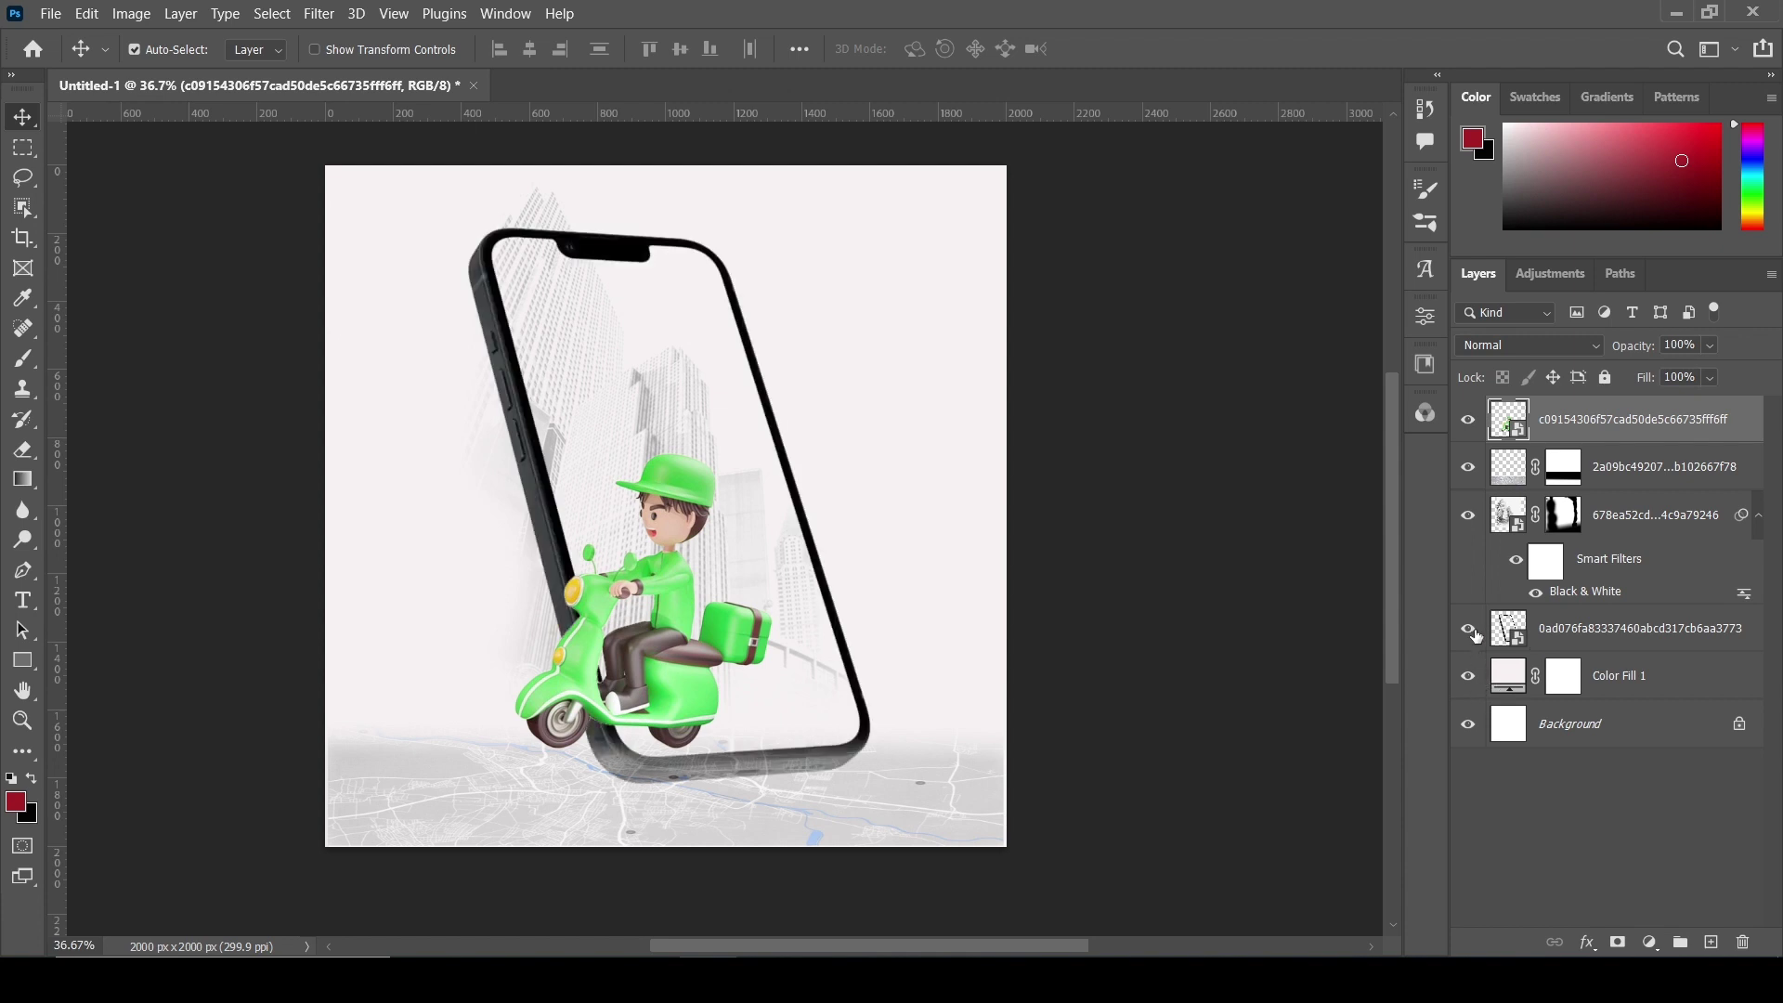
{"action": "left_click_drag", "start_coordinate": [1596, 629], "coordinate": [1597, 455]}
{"action": "key", "text": "ctrl+t"}
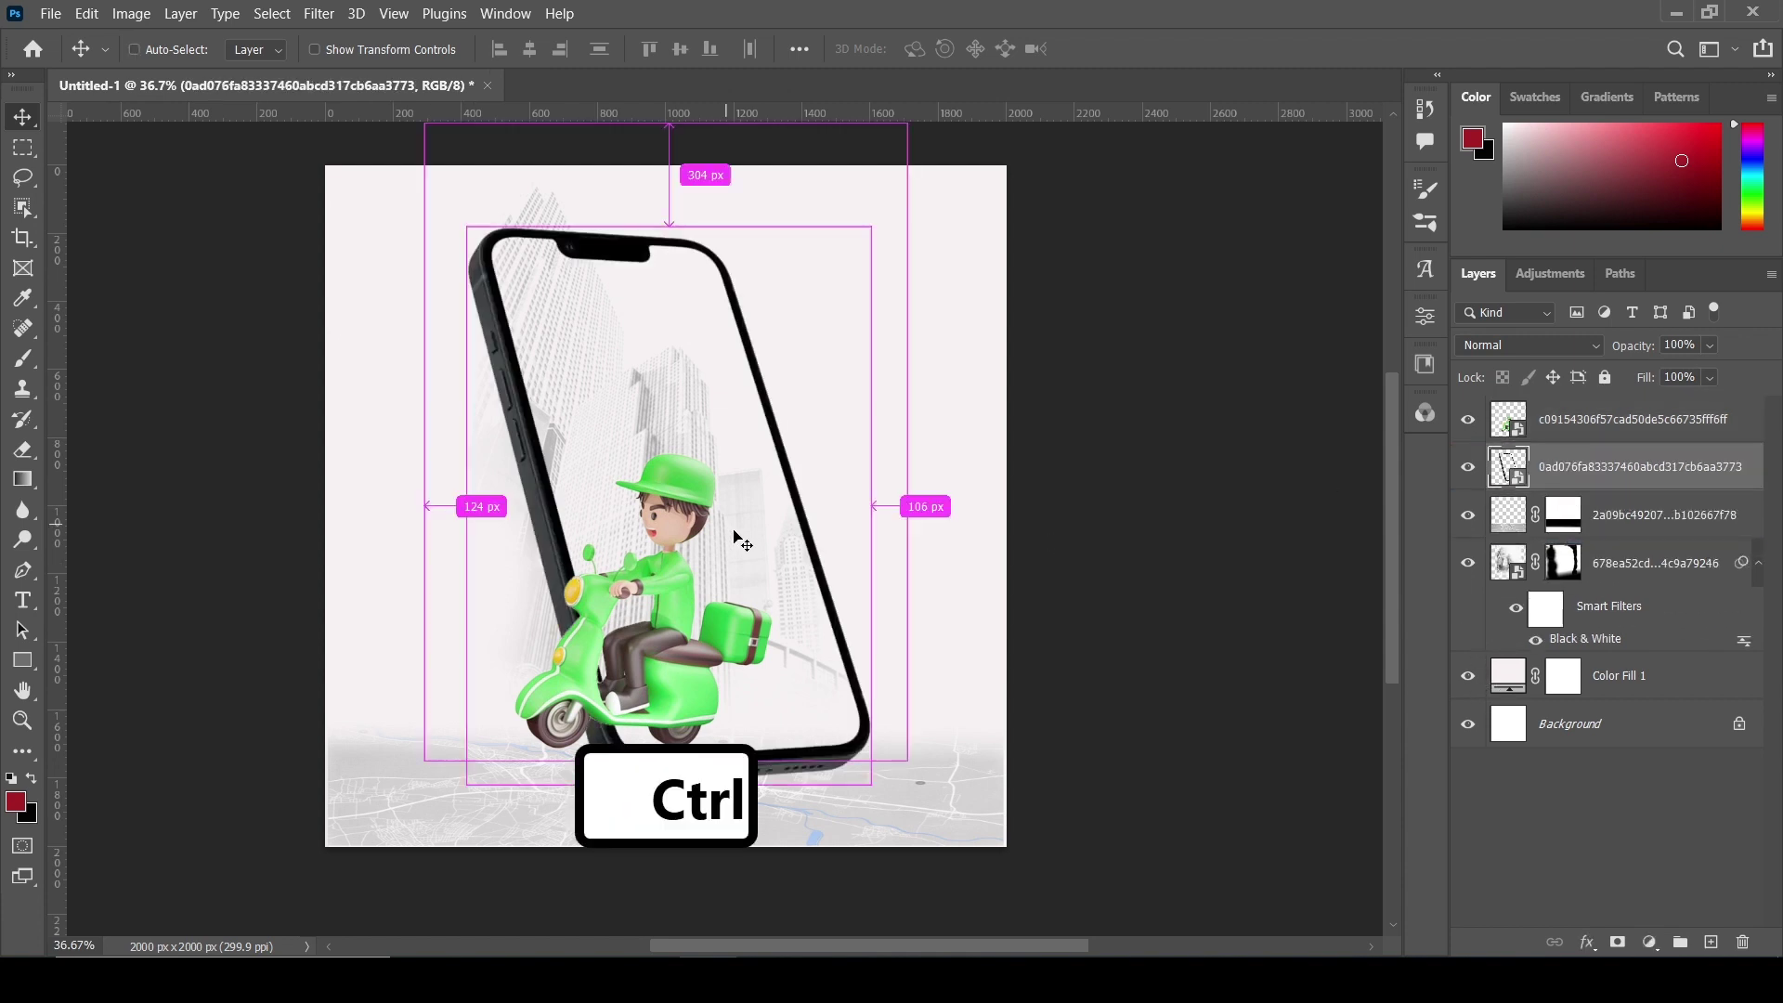
{"action": "left_click", "coordinate": [22, 118]}
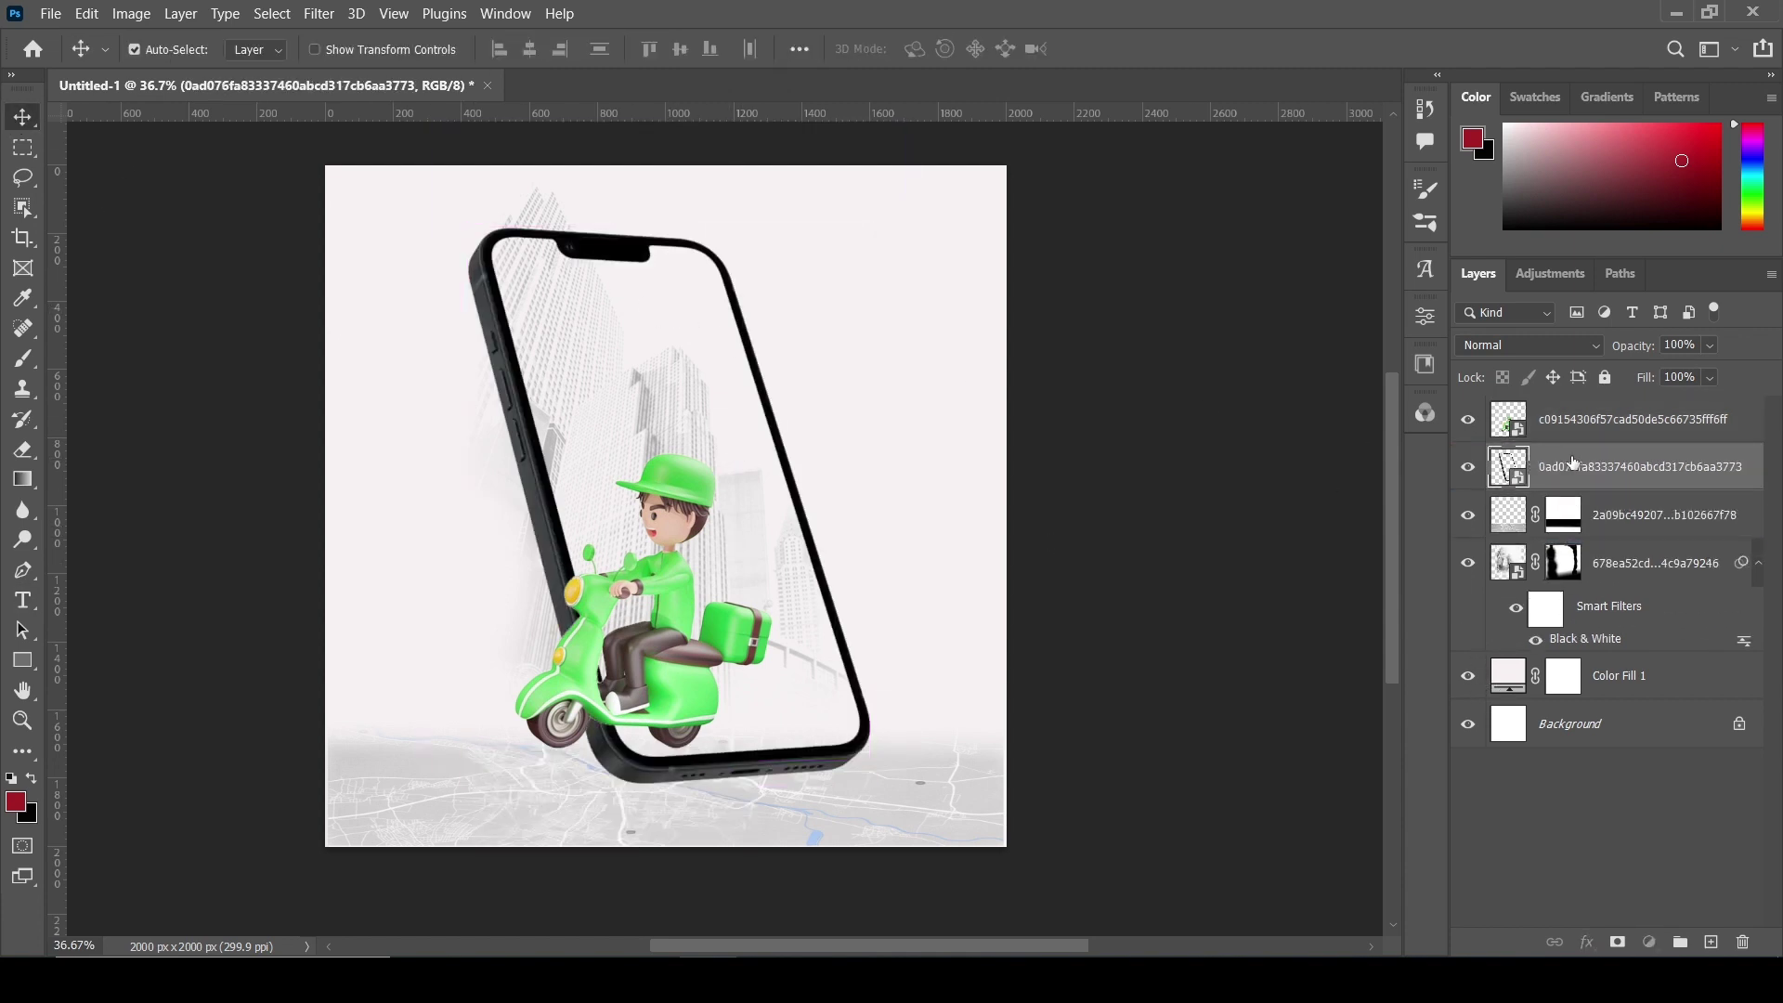
- Shrink the phone frame to about 35%, flip it horizontally, and move it up behind the rider
{"action": "key", "text": "ctrl+t"}
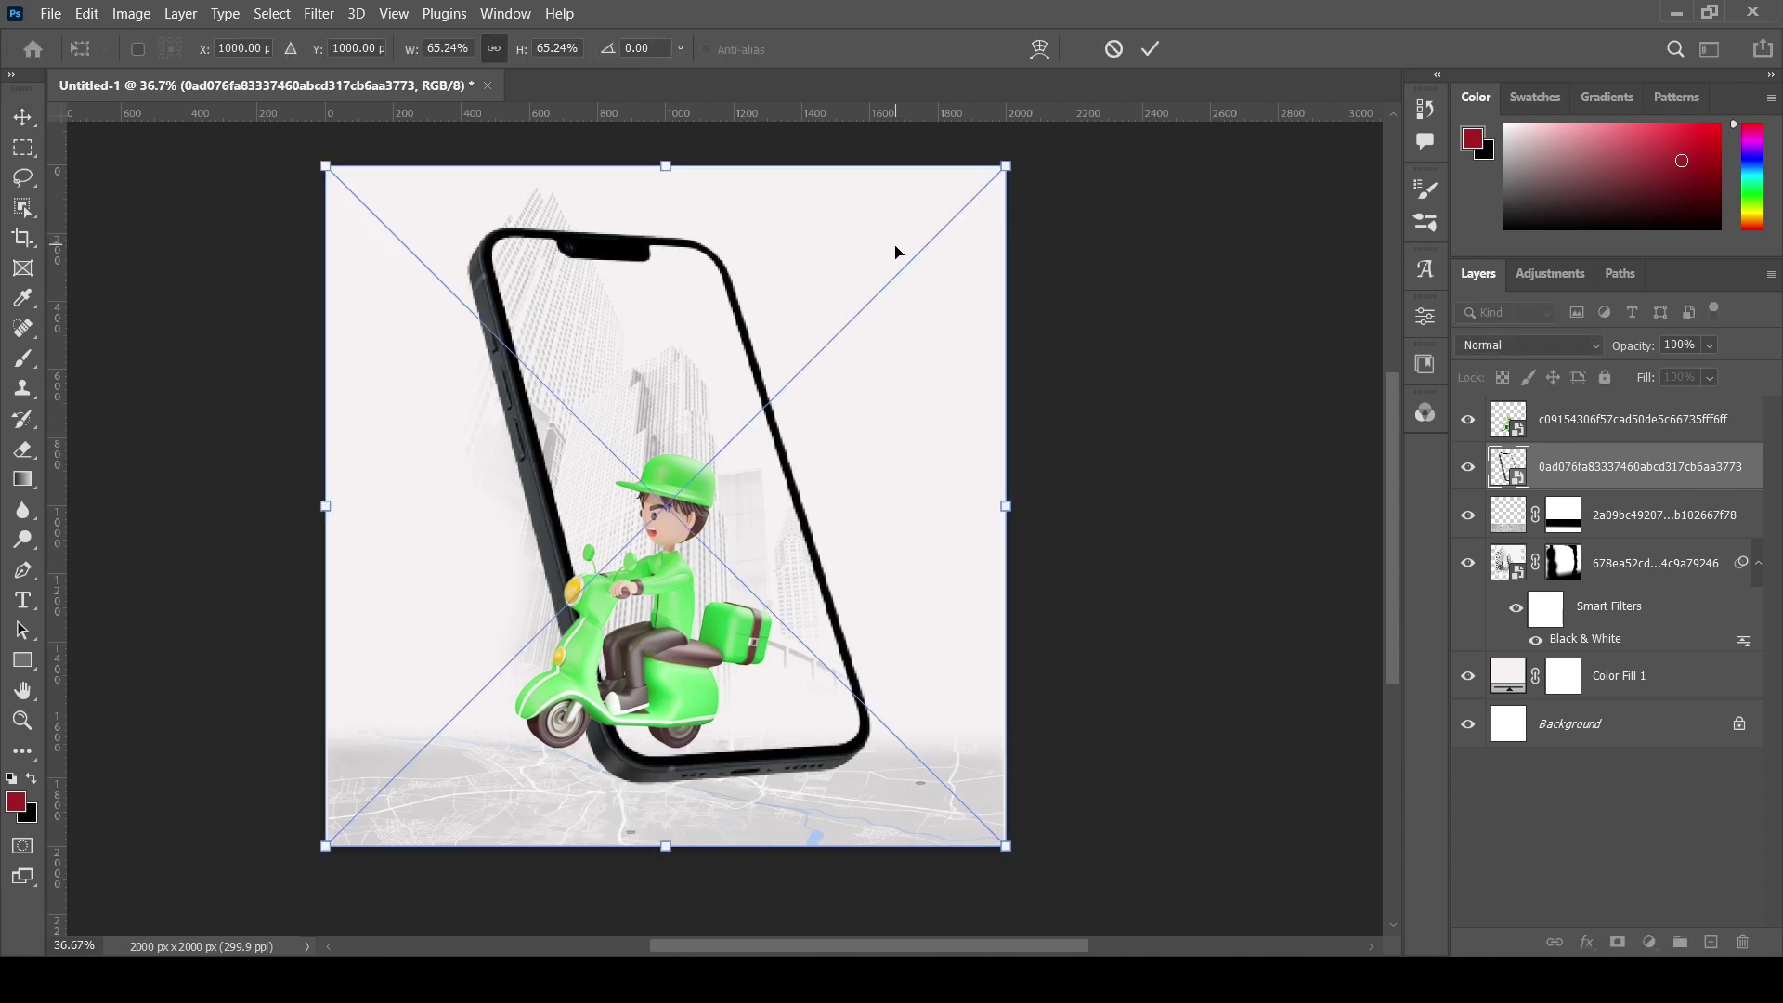
{"action": "left_click_drag", "start_coordinate": [987, 183], "coordinate": [676, 494]}
{"action": "right_click", "coordinate": [422, 574]}
{"action": "left_click", "coordinate": [451, 539]}
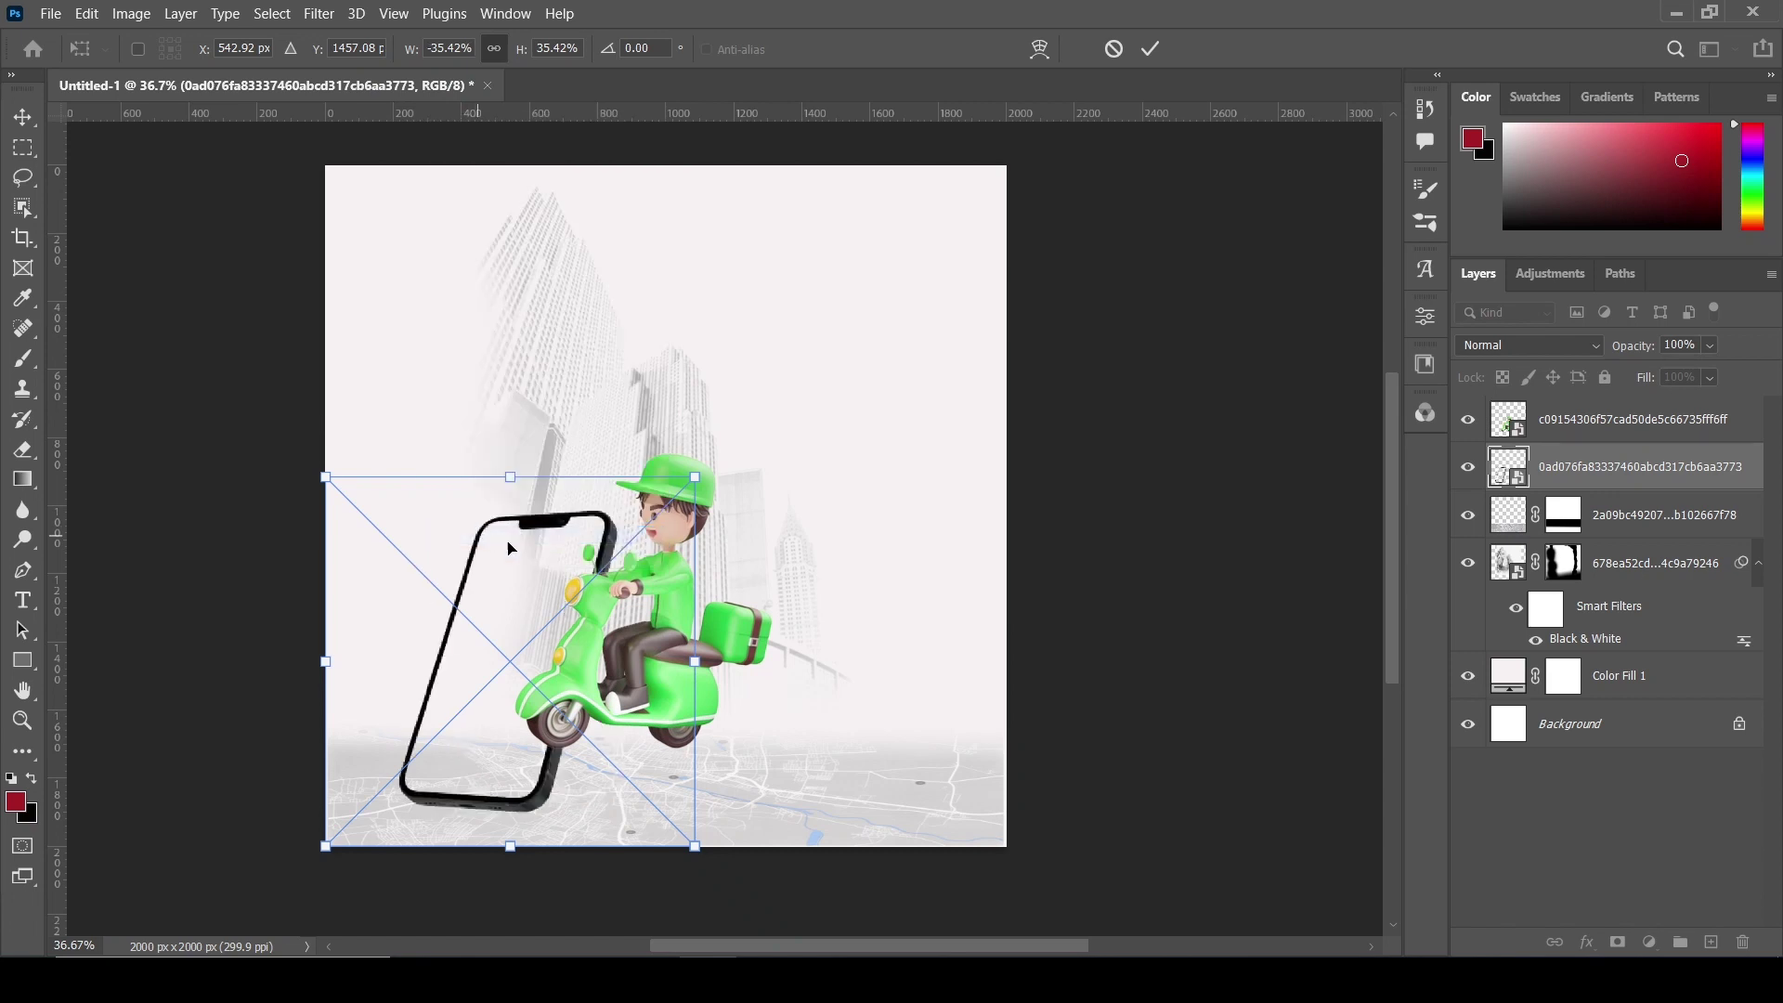
{"action": "left_click_drag", "start_coordinate": [548, 522], "coordinate": [799, 423]}
- Enlarge and re-tilt the phone frame, narrow it to about 32% width and 38% height, and shift it up slightly
{"action": "left_click_drag", "start_coordinate": [938, 386], "coordinate": [981, 269]}
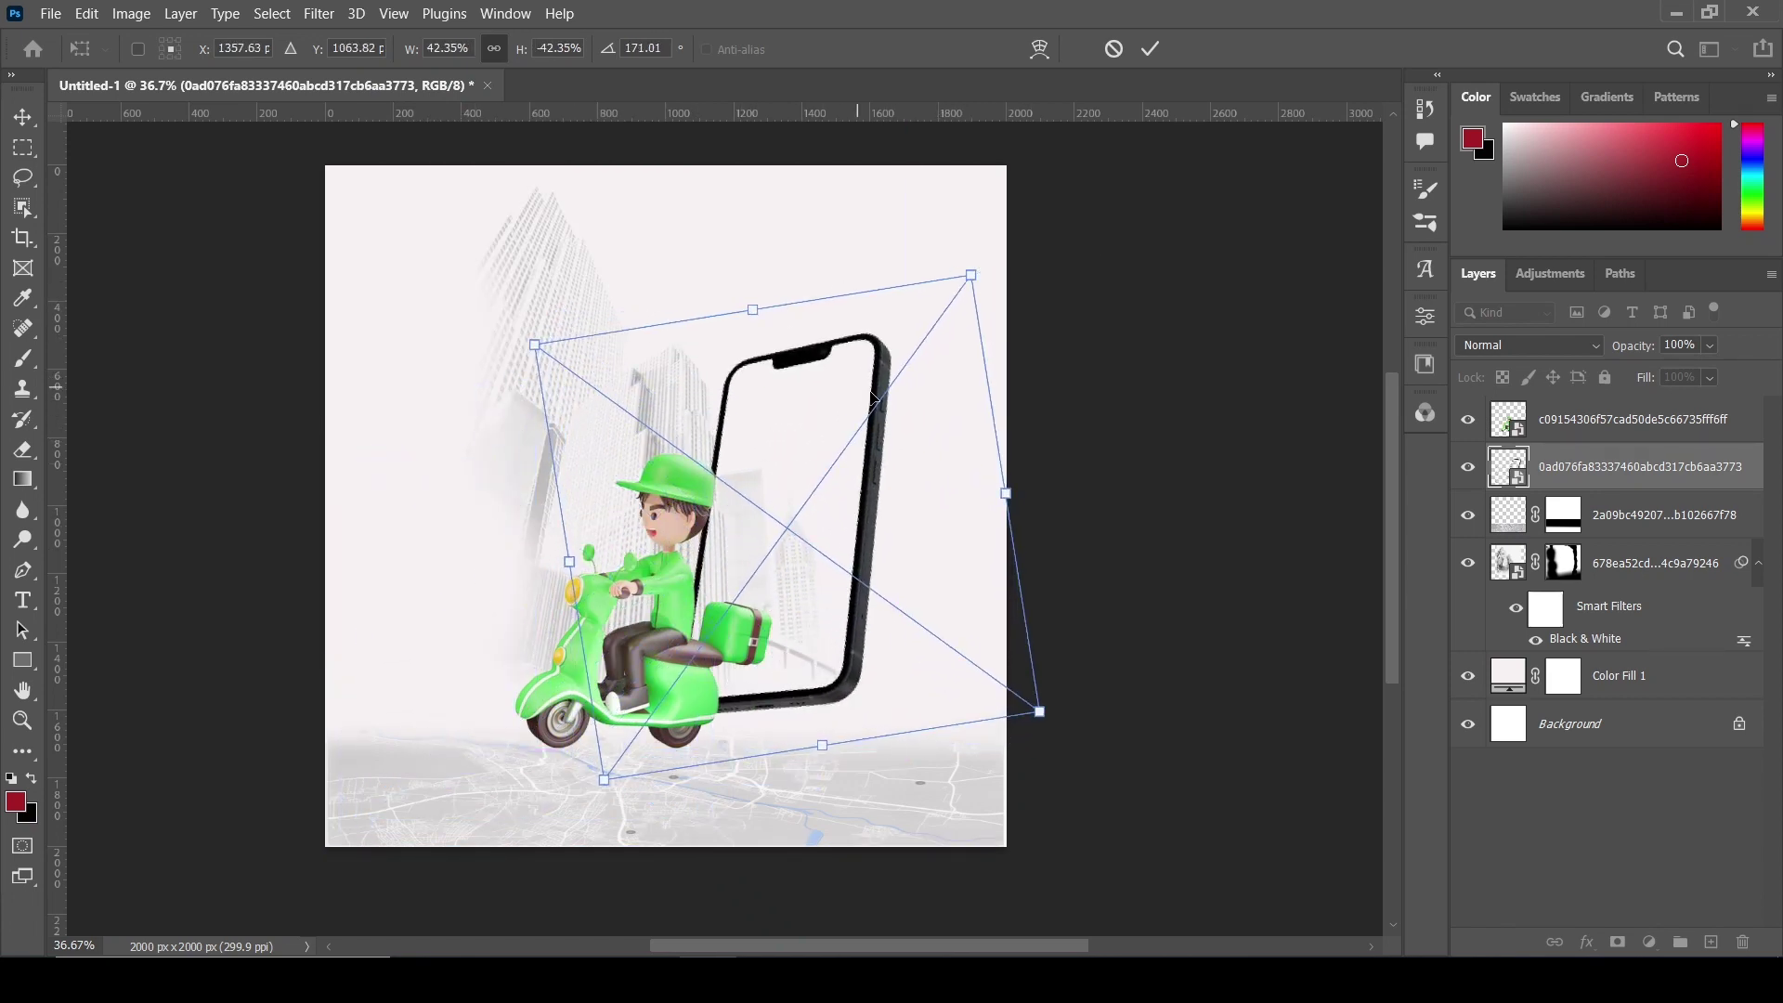
{"action": "left_click_drag", "start_coordinate": [756, 311], "coordinate": [752, 300]}
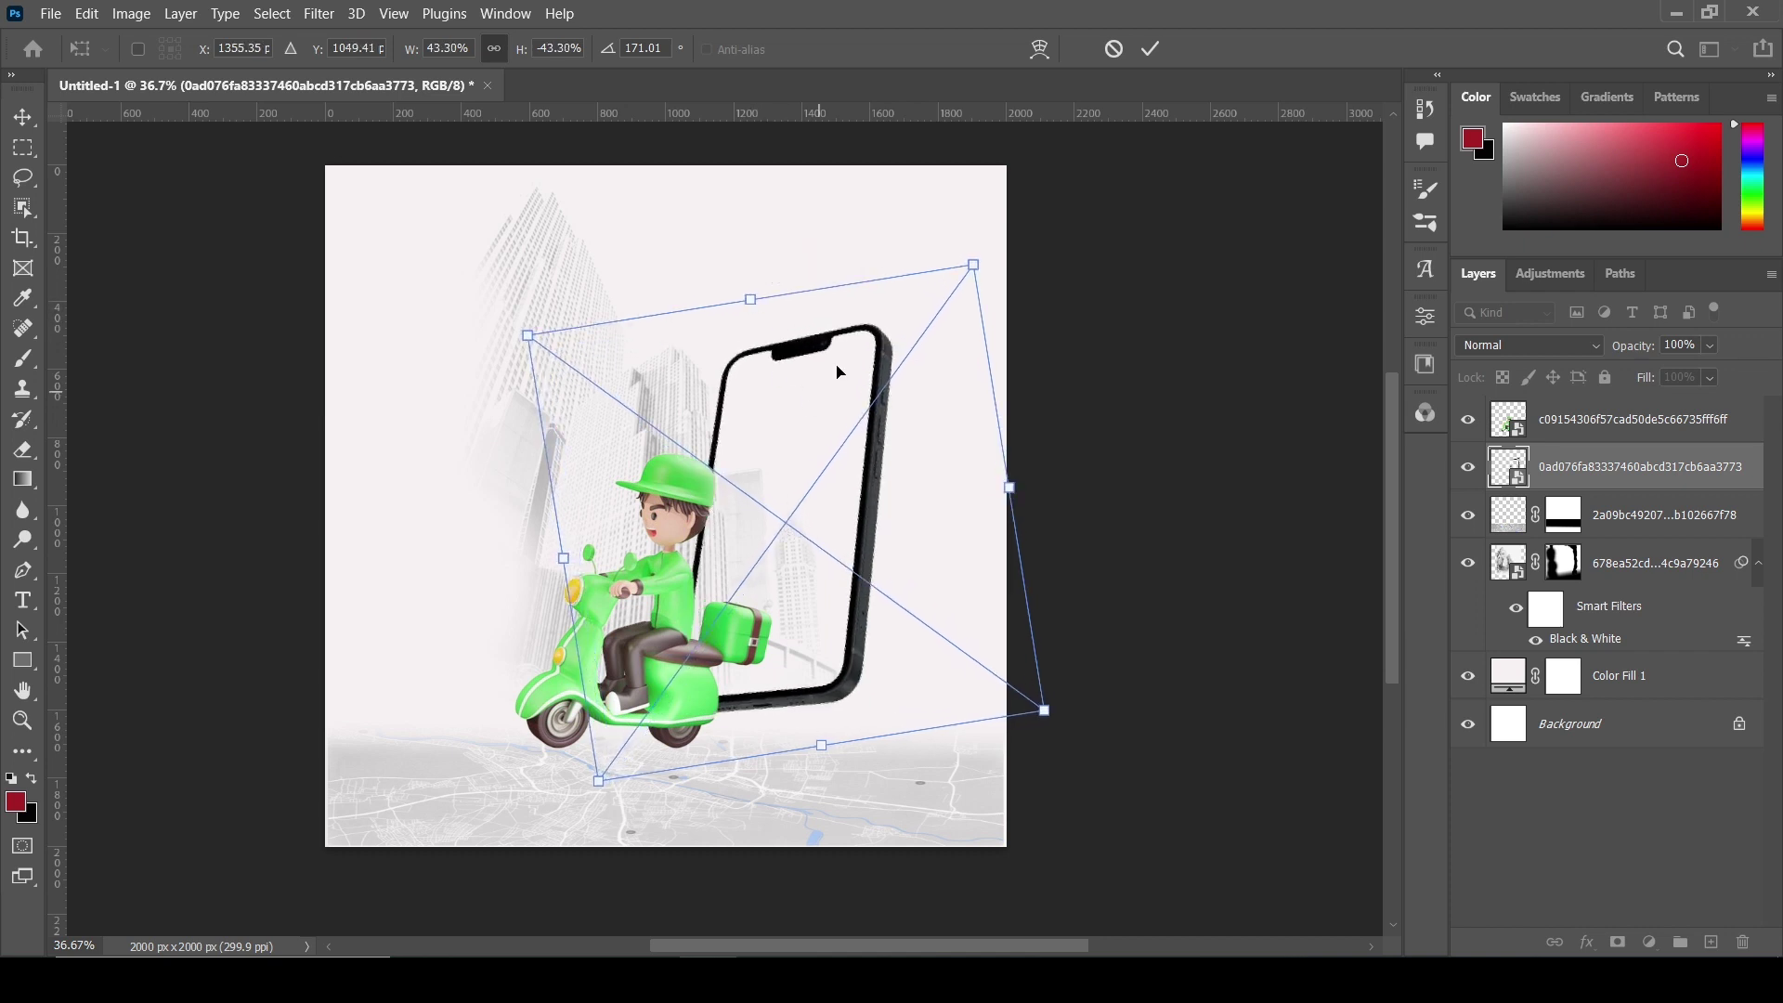
{"action": "left_click_drag", "start_coordinate": [993, 255], "coordinate": [1016, 304]}
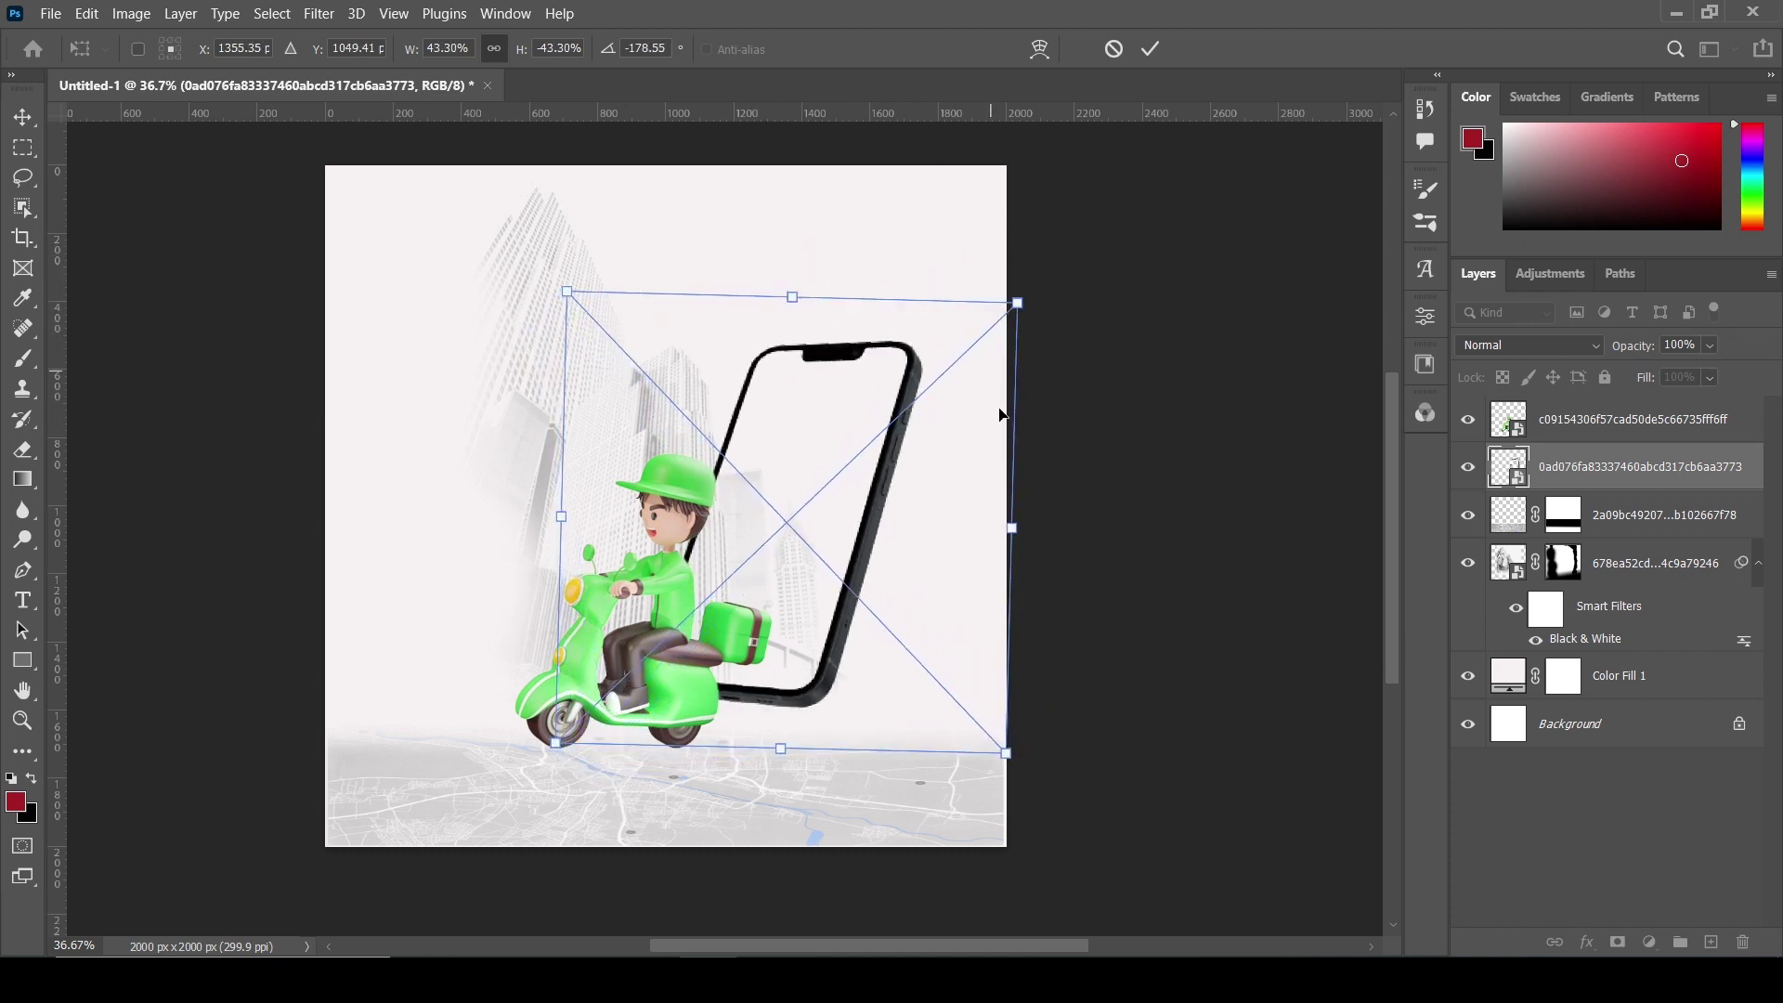
{"action": "left_click_drag", "start_coordinate": [1015, 526], "coordinate": [887, 497]}
{"action": "left_click_drag", "start_coordinate": [729, 355], "coordinate": [721, 292]}
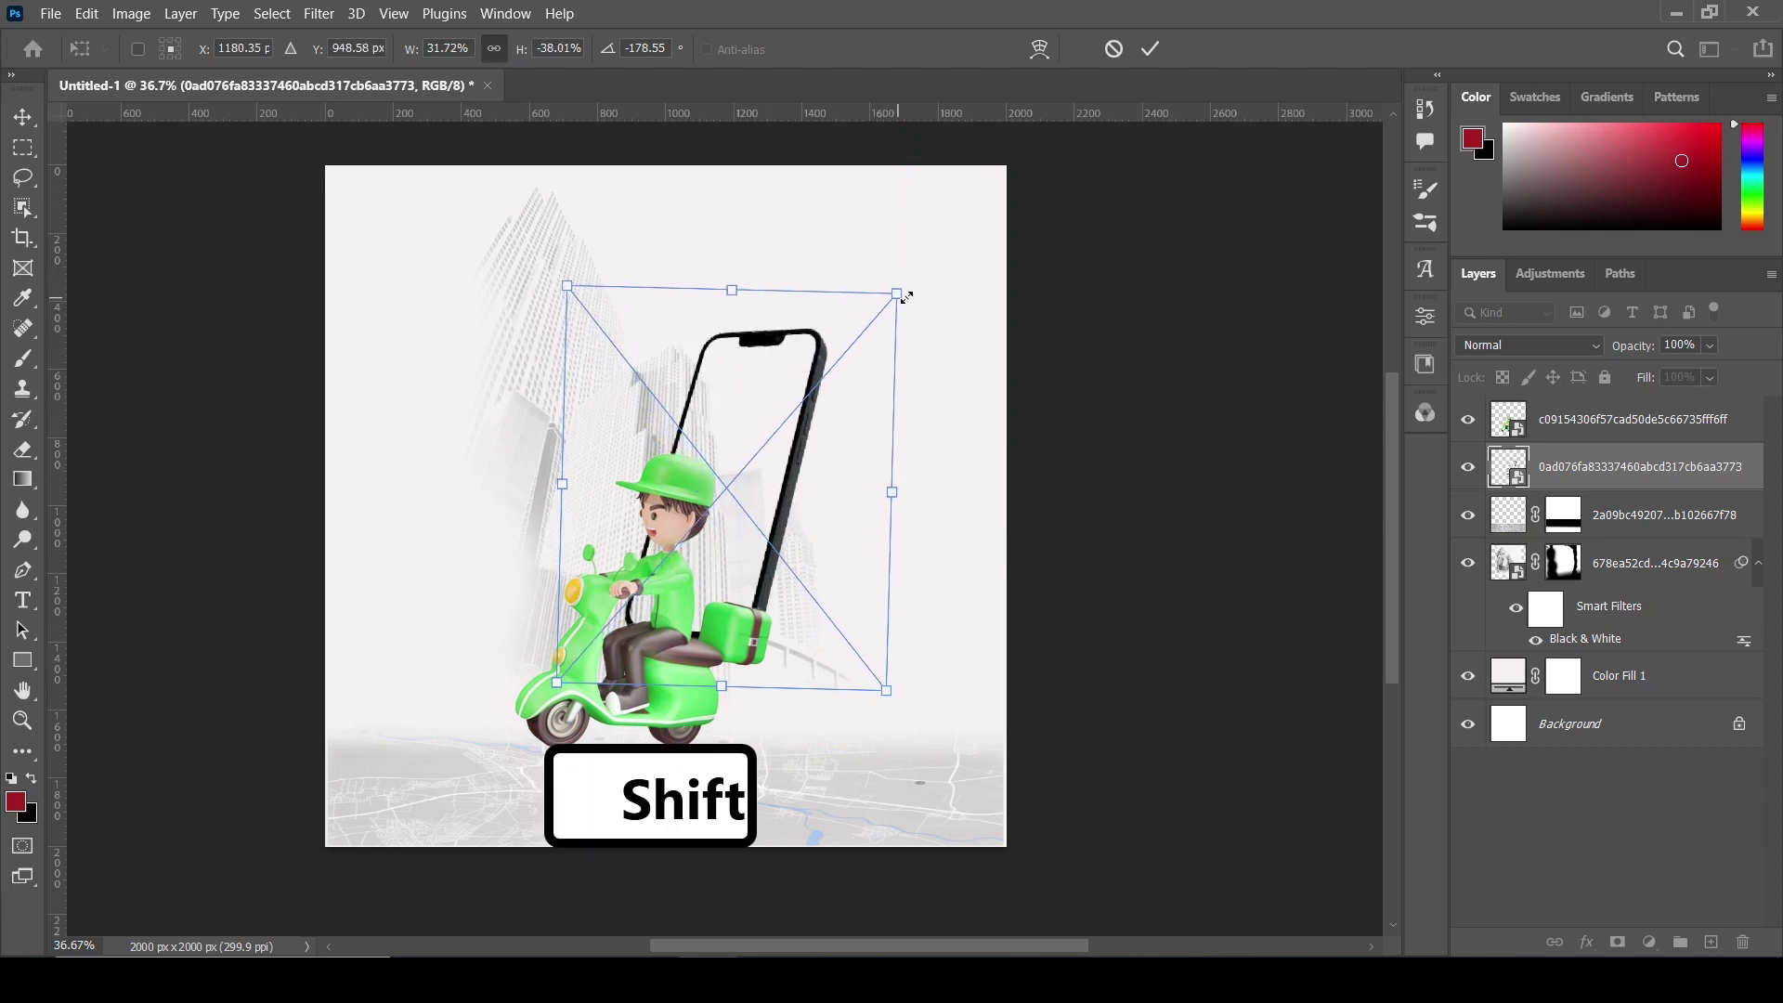
- Enlarge the phone frame to about 48% height, narrow its width to about 32%, and rotate it to 177.1°
{"action": "left_click_drag", "start_coordinate": [913, 290], "coordinate": [860, 273]}
{"action": "left_click_drag", "start_coordinate": [787, 443], "coordinate": [798, 506]}
{"action": "left_click_drag", "start_coordinate": [866, 328], "coordinate": [936, 208]}
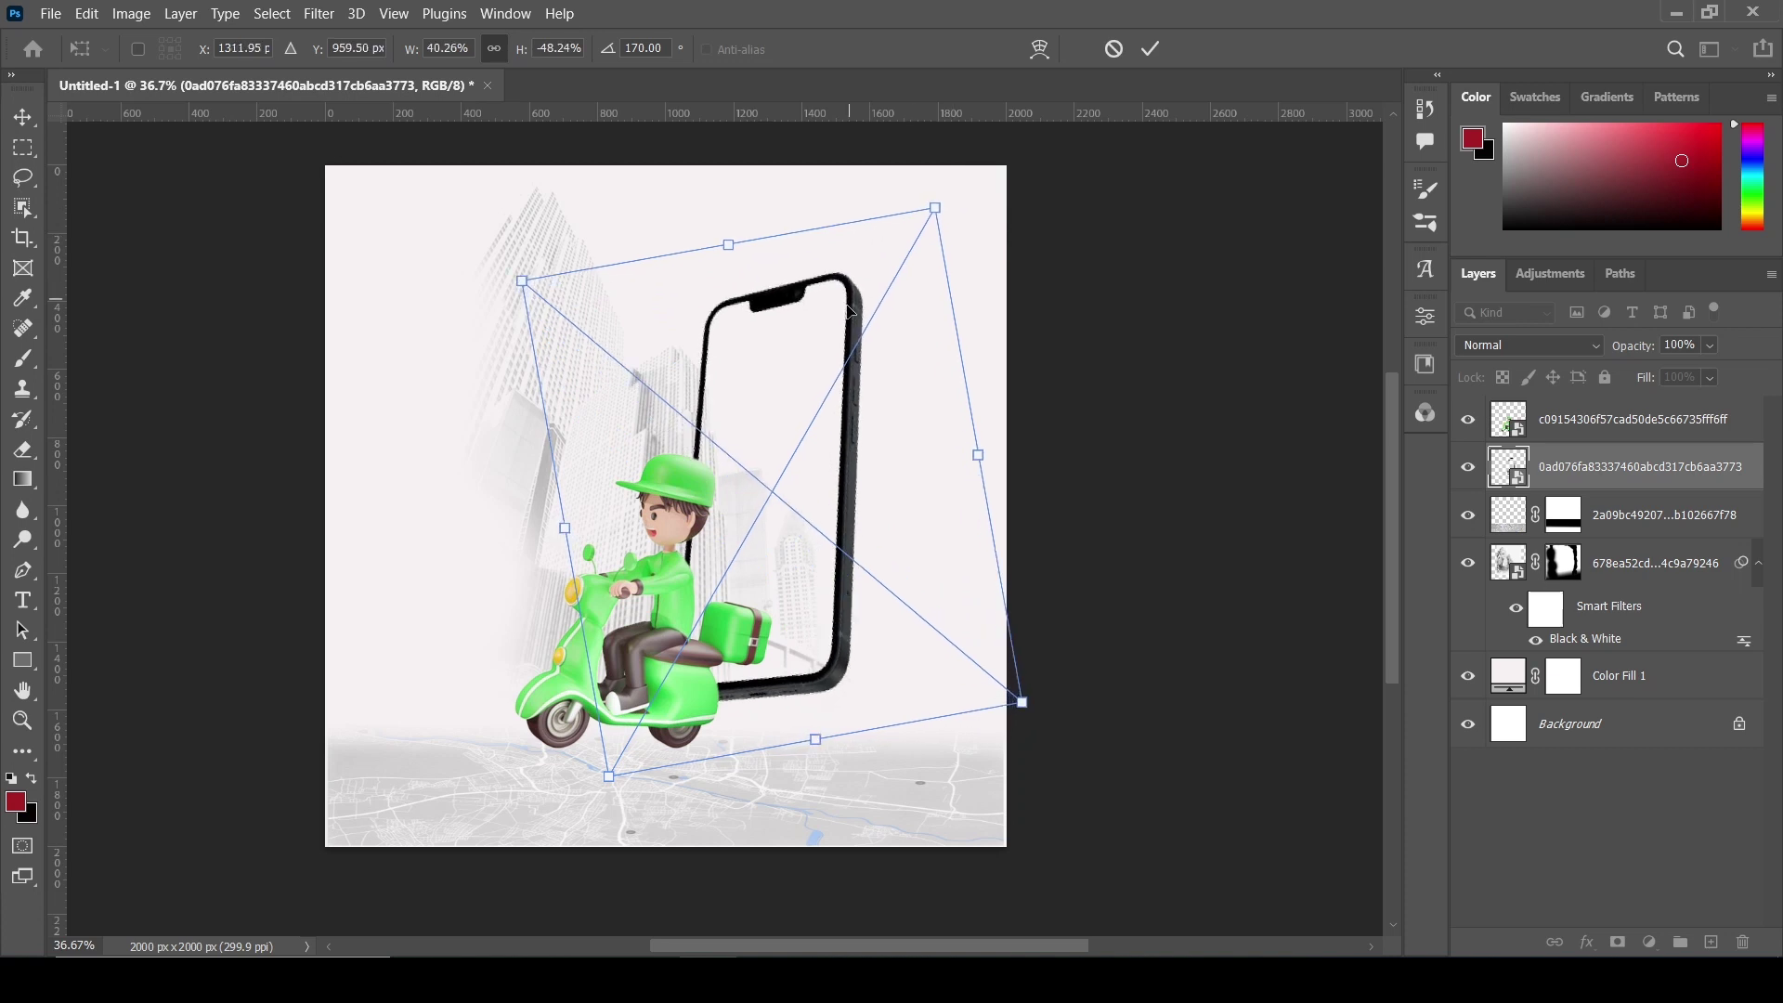
{"action": "left_click_drag", "start_coordinate": [977, 453], "coordinate": [827, 502]}
{"action": "left_click_drag", "start_coordinate": [909, 243], "coordinate": [934, 275]}
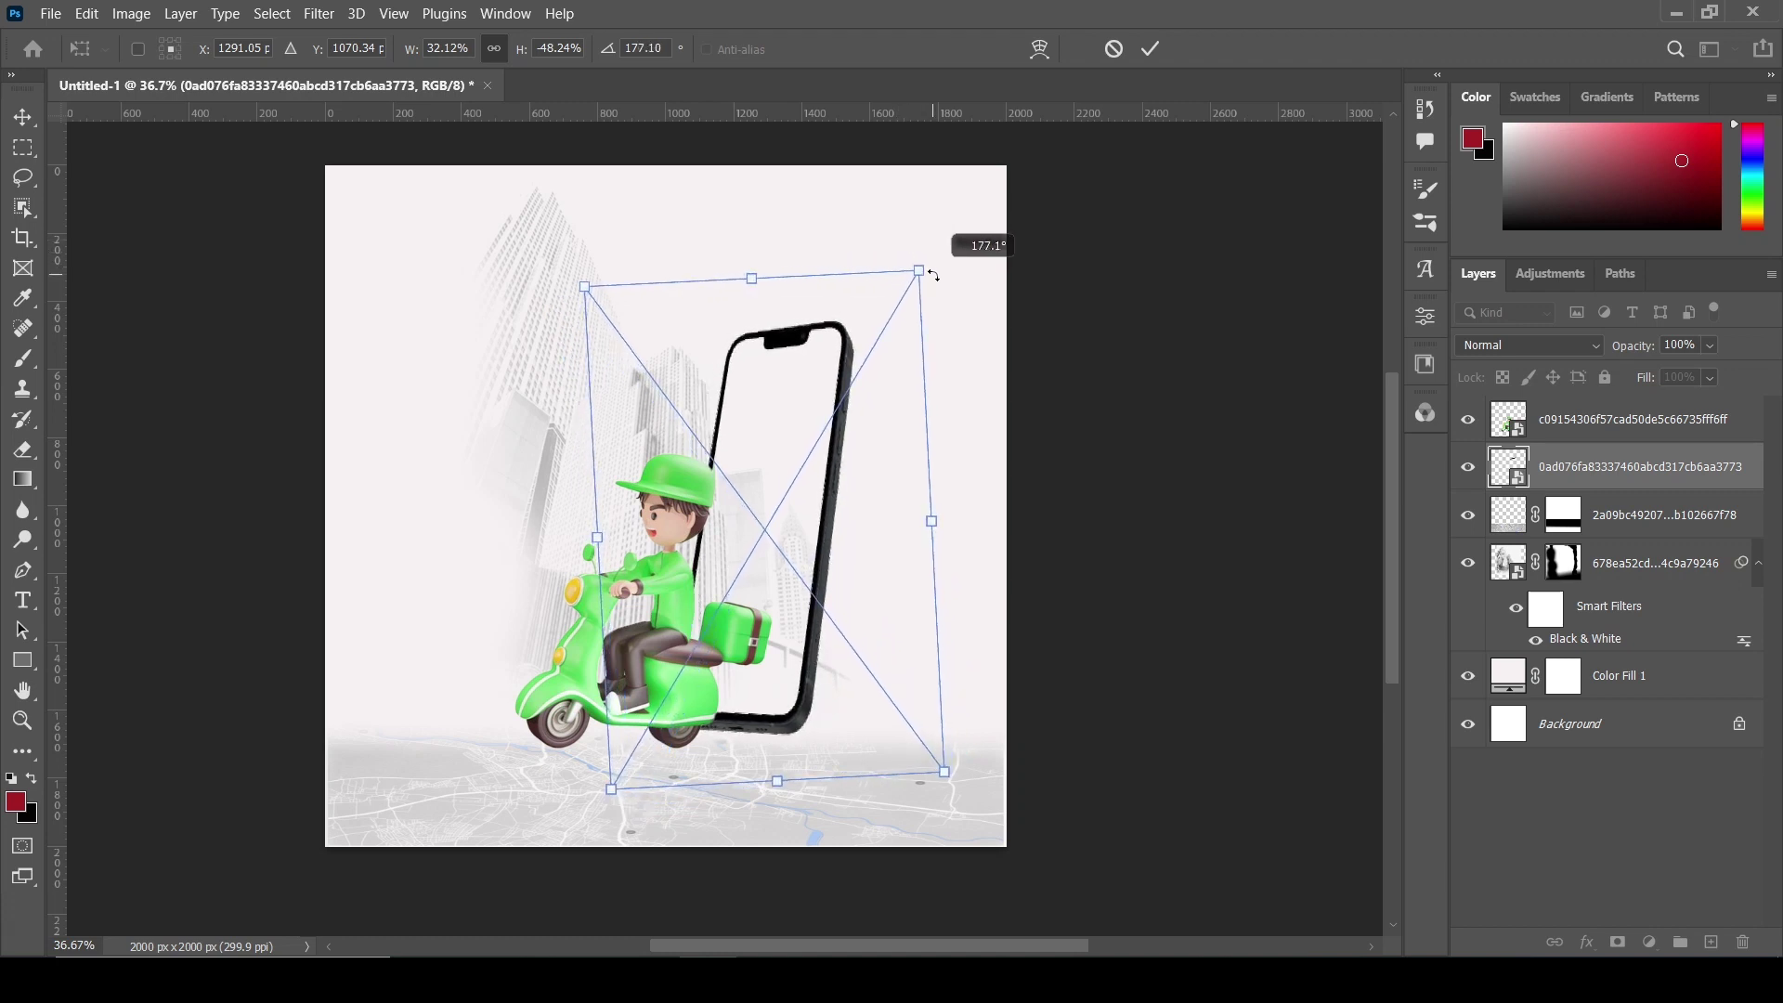
- Enlarge the phone frame to about 39% width and 59% height, with its base standing on the map's horizon
{"action": "left_click_drag", "start_coordinate": [848, 449], "coordinate": [806, 511]}
{"action": "left_click_drag", "start_coordinate": [880, 316], "coordinate": [970, 199]}
{"action": "left_click_drag", "start_coordinate": [836, 446], "coordinate": [822, 430]}
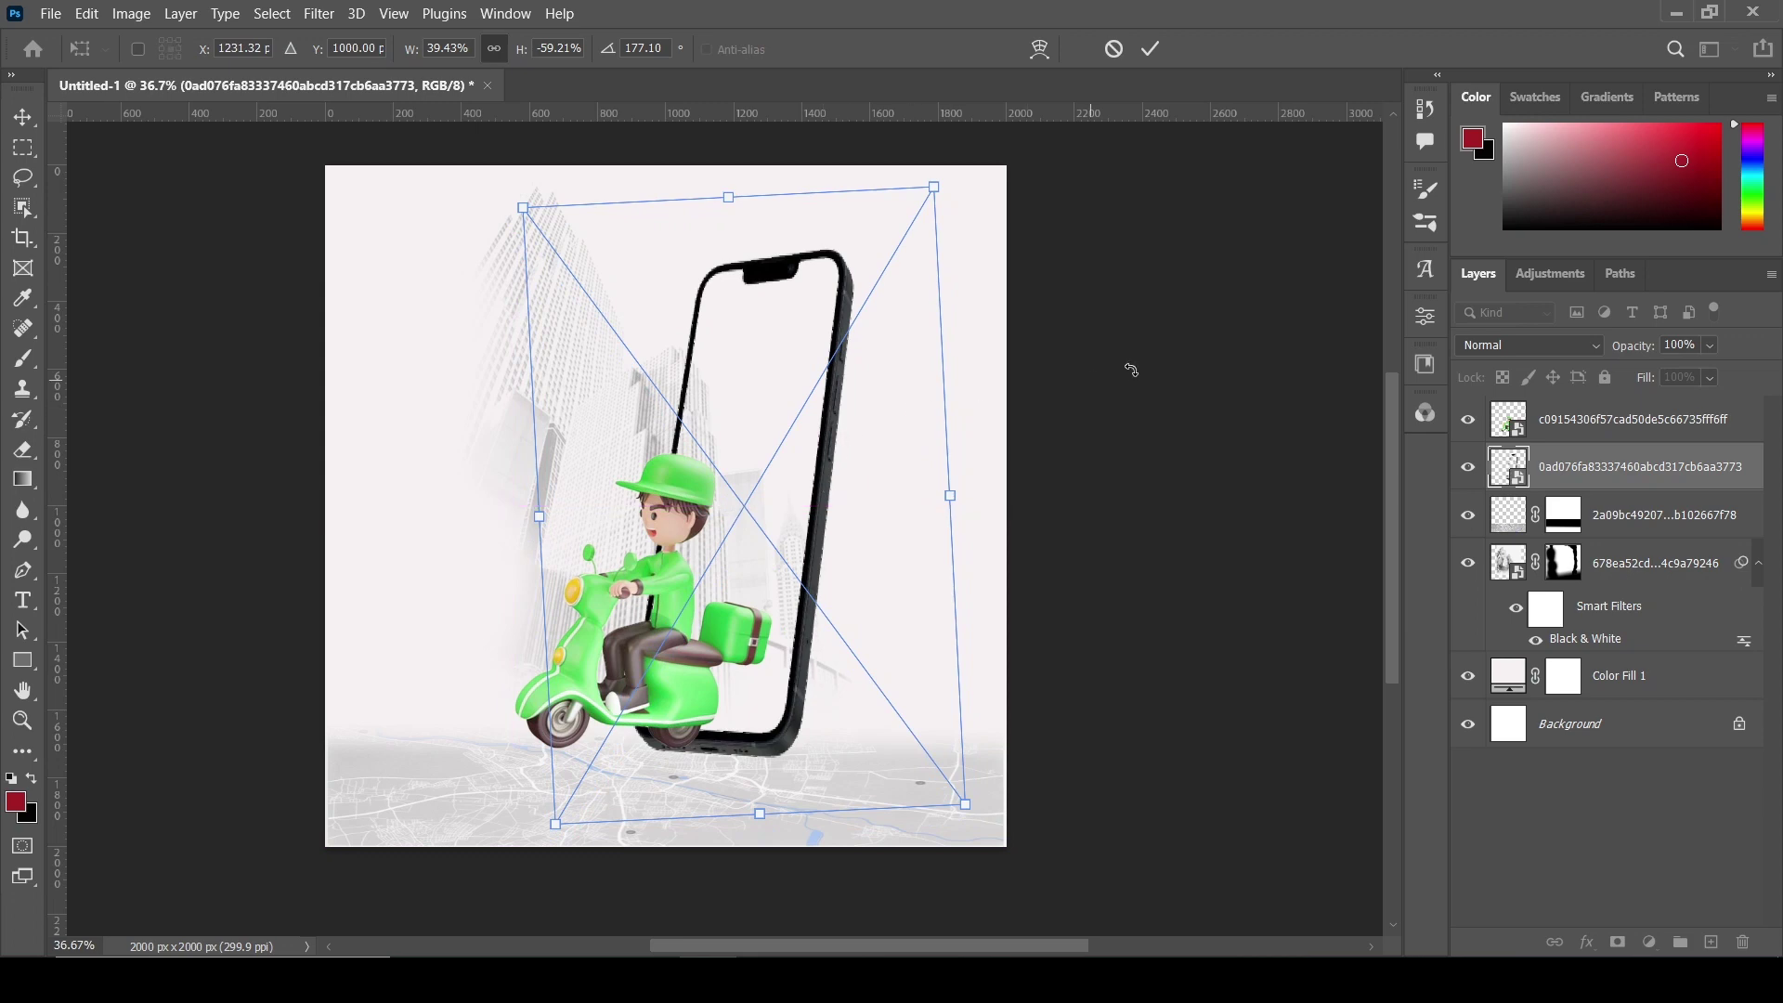
{"action": "key", "text": "Return"}
{"action": "right_click", "coordinate": [1620, 474]}
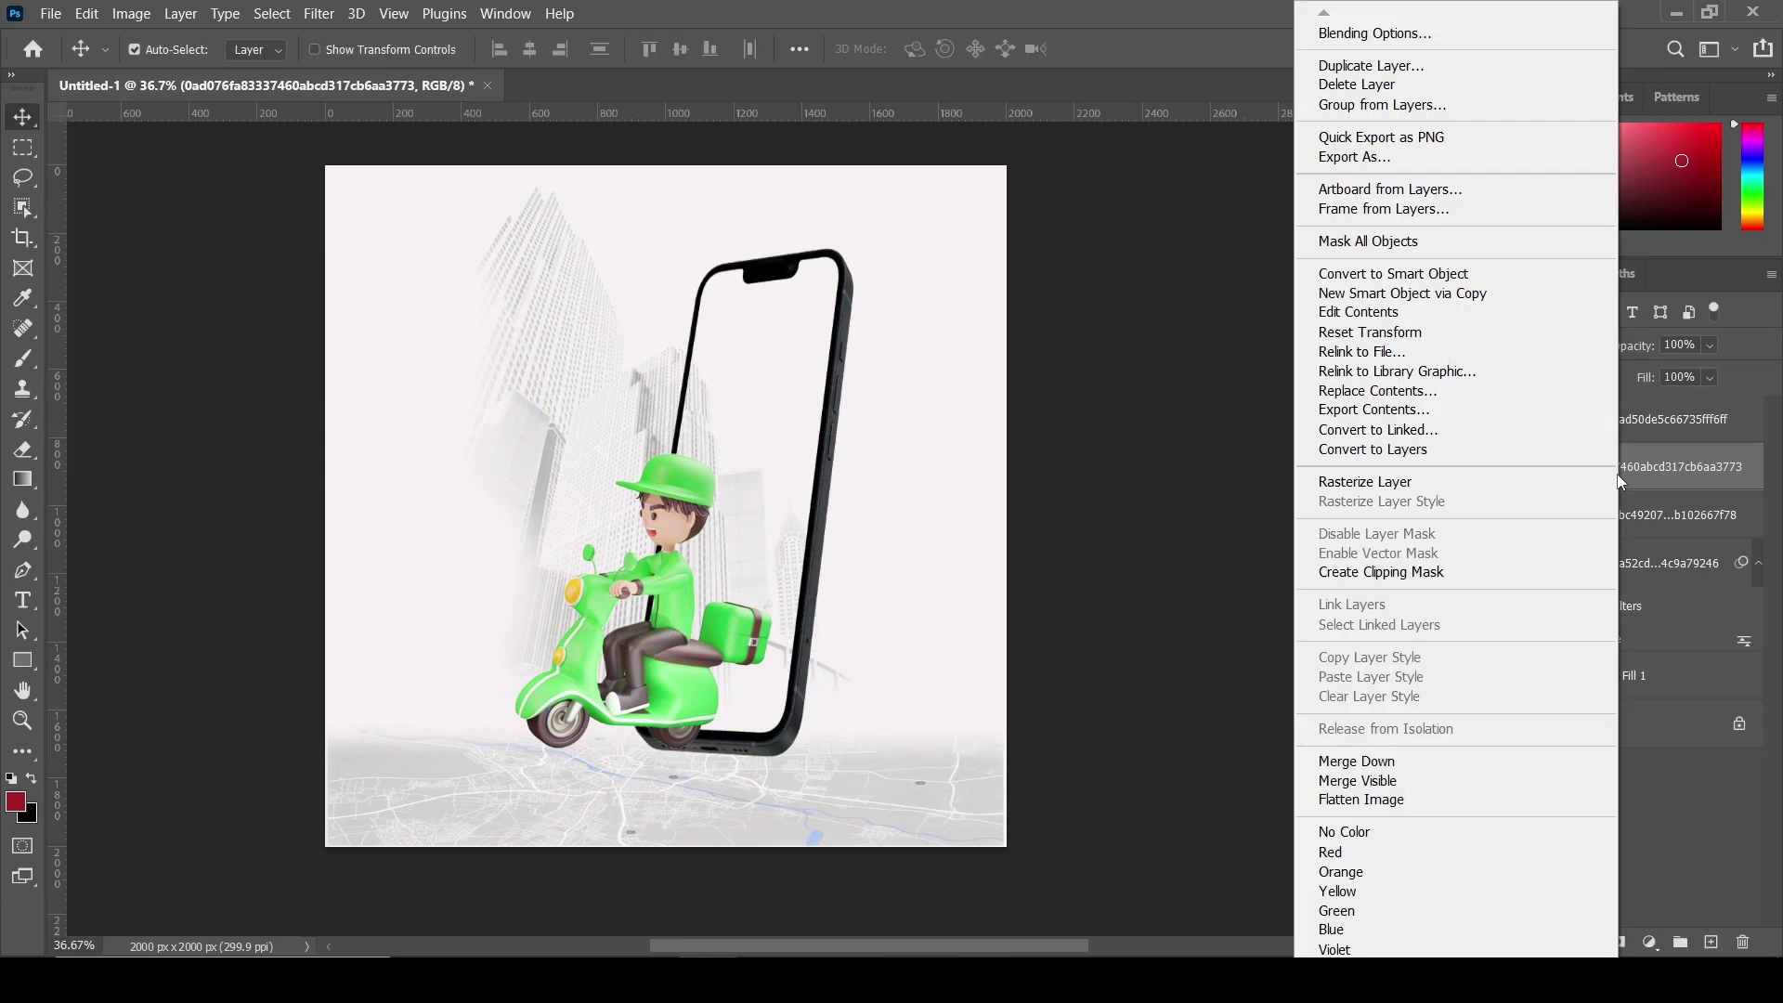
{"action": "left_click", "coordinate": [1621, 483]}
{"action": "right_click", "coordinate": [1621, 476]}
{"action": "left_click", "coordinate": [1328, 332]}
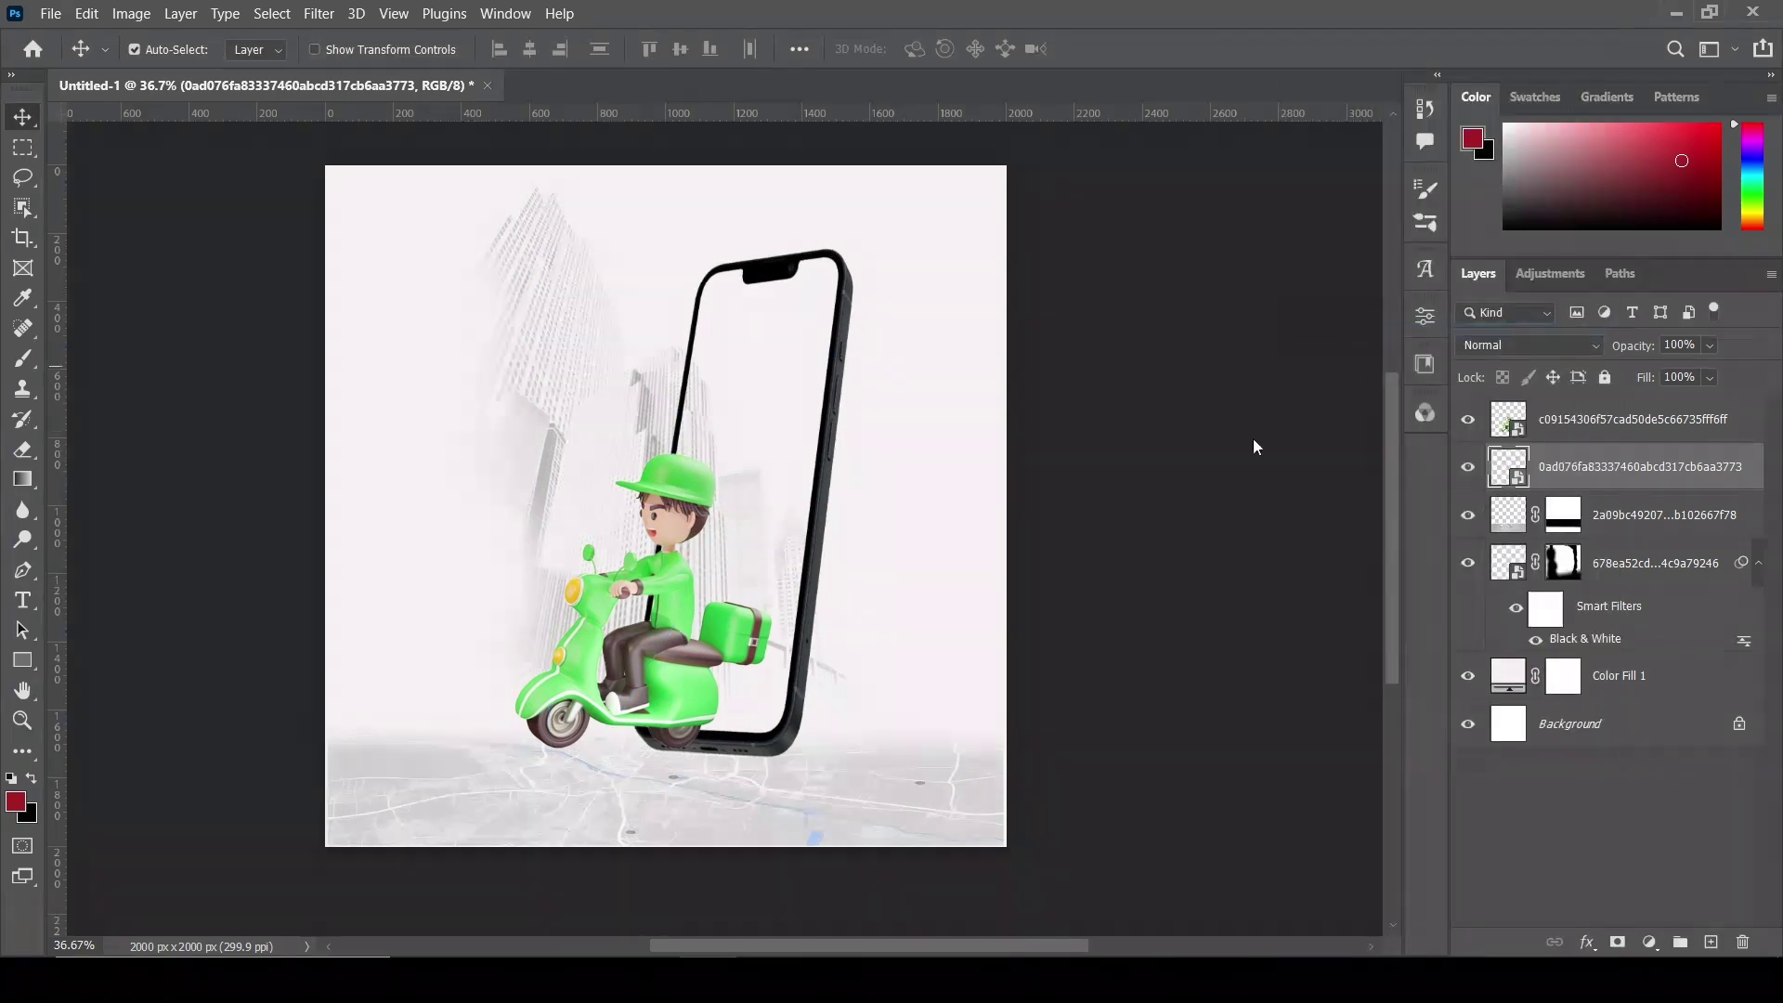
- Enlarge the scooter rider to about 55% and move it over the lower part of the phone
{"action": "left_click", "coordinate": [720, 522]}
{"action": "key", "text": "ctrl"}
{"action": "key", "text": "t"}
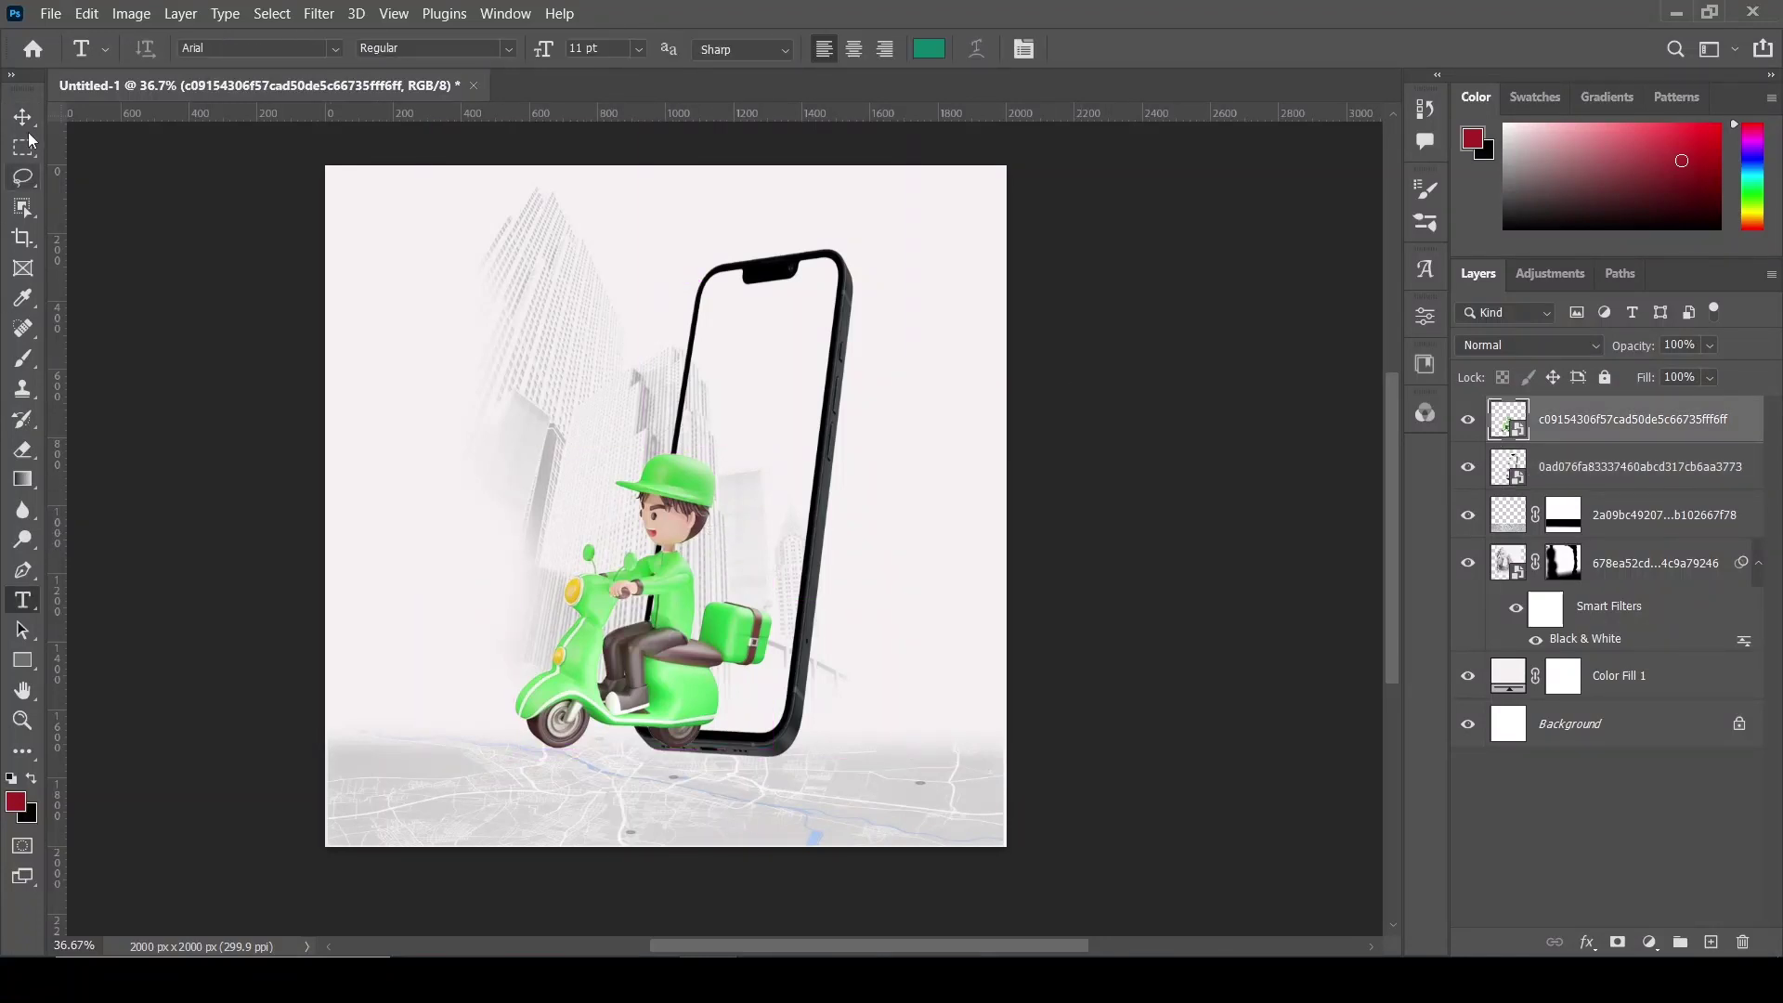
{"action": "left_click", "coordinate": [22, 117]}
{"action": "key", "text": "ctrl+t"}
{"action": "left_click_drag", "start_coordinate": [756, 451], "coordinate": [875, 394]}
{"action": "left_click_drag", "start_coordinate": [713, 671], "coordinate": [720, 649]}
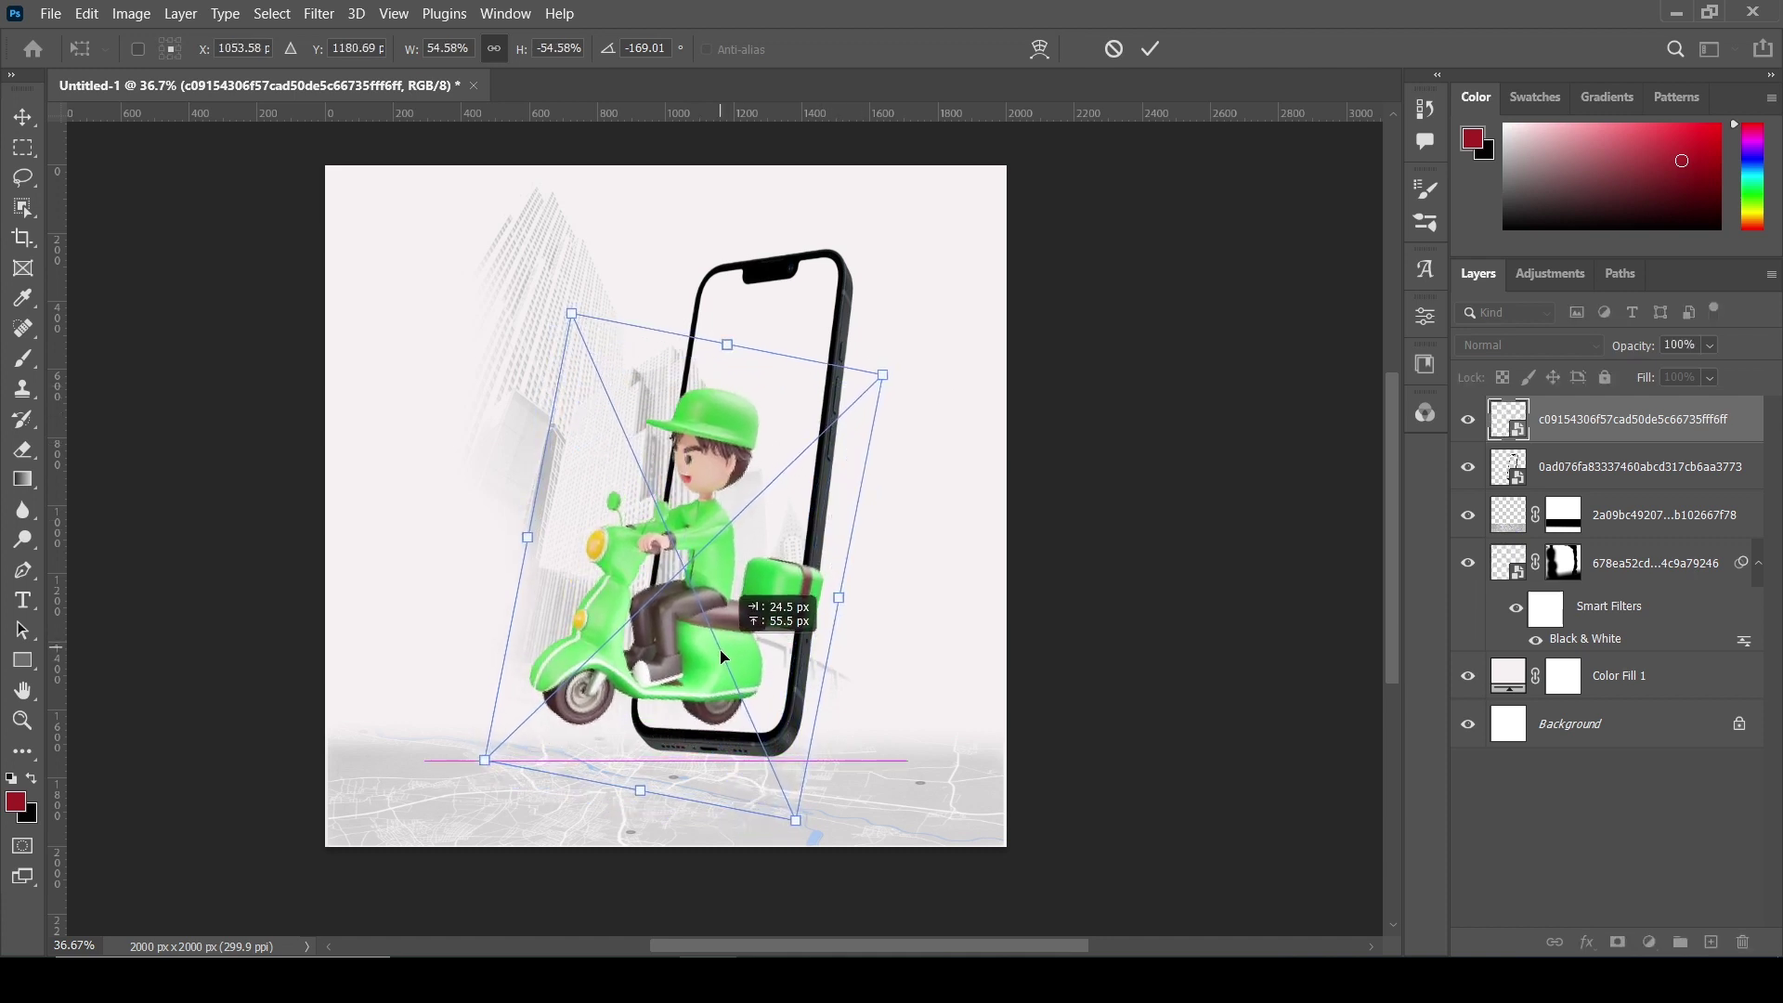
- Rotate the rider slightly counter-clockwise and position it in front of the phone's lower half, with the front wheel at the horizon
{"action": "left_click_drag", "start_coordinate": [899, 373], "coordinate": [927, 403]}
{"action": "left_click_drag", "start_coordinate": [730, 643], "coordinate": [743, 646]}
{"action": "left_click_drag", "start_coordinate": [937, 399], "coordinate": [940, 429]}
{"action": "left_click_drag", "start_coordinate": [712, 646], "coordinate": [727, 650]}
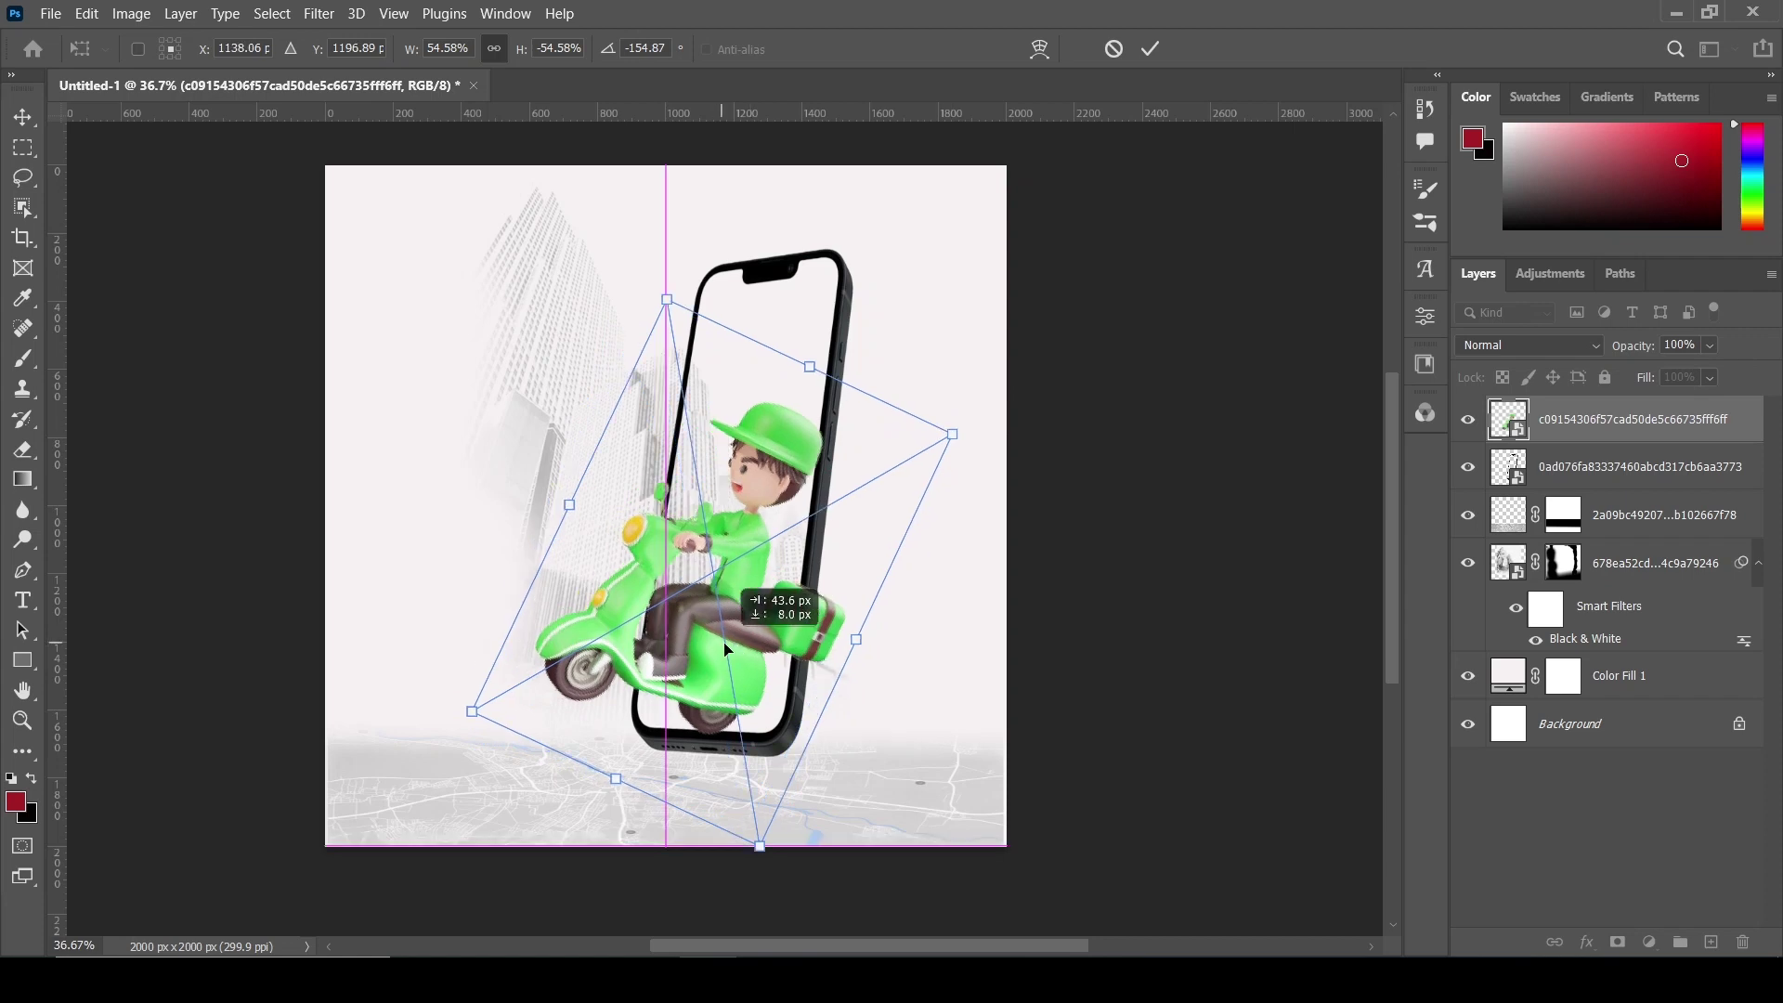
{"action": "left_click_drag", "start_coordinate": [936, 438], "coordinate": [912, 353]}
{"action": "left_click_drag", "start_coordinate": [803, 608], "coordinate": [757, 613]}
{"action": "key", "text": "Return"}
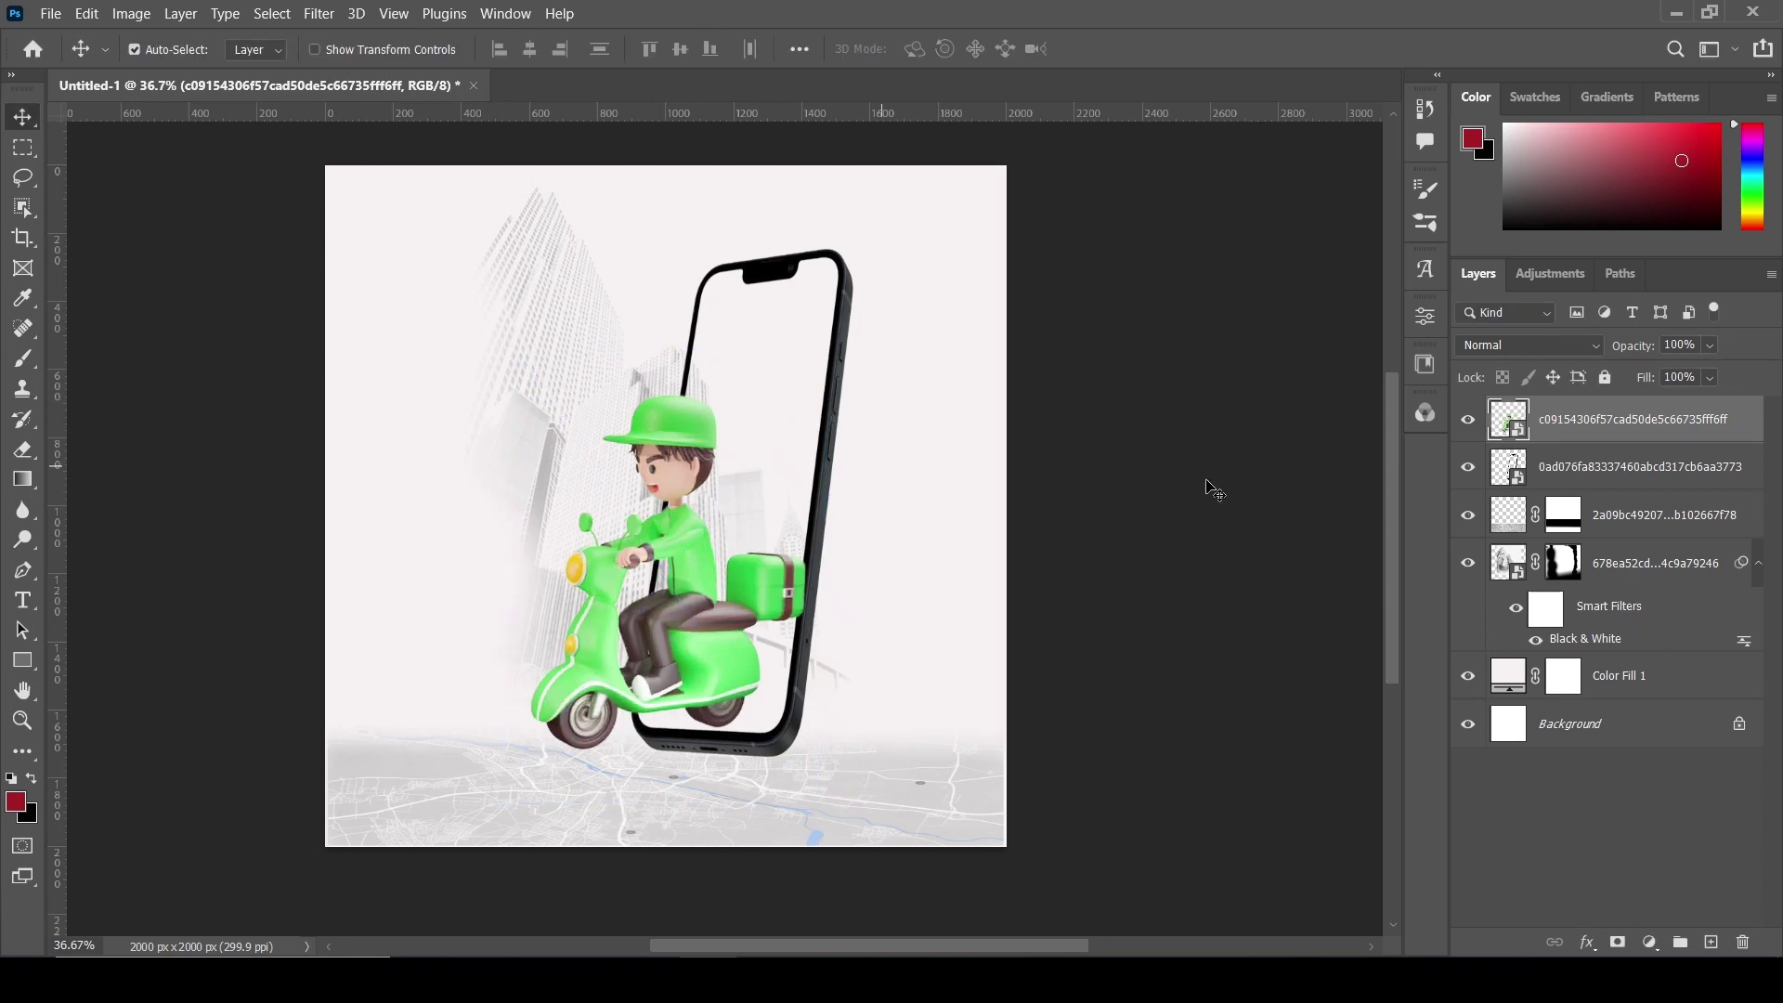
- Hide the rider layer and start a Pen shape at the upper-left corner of the phone's screen
{"action": "left_click", "coordinate": [1468, 420]}
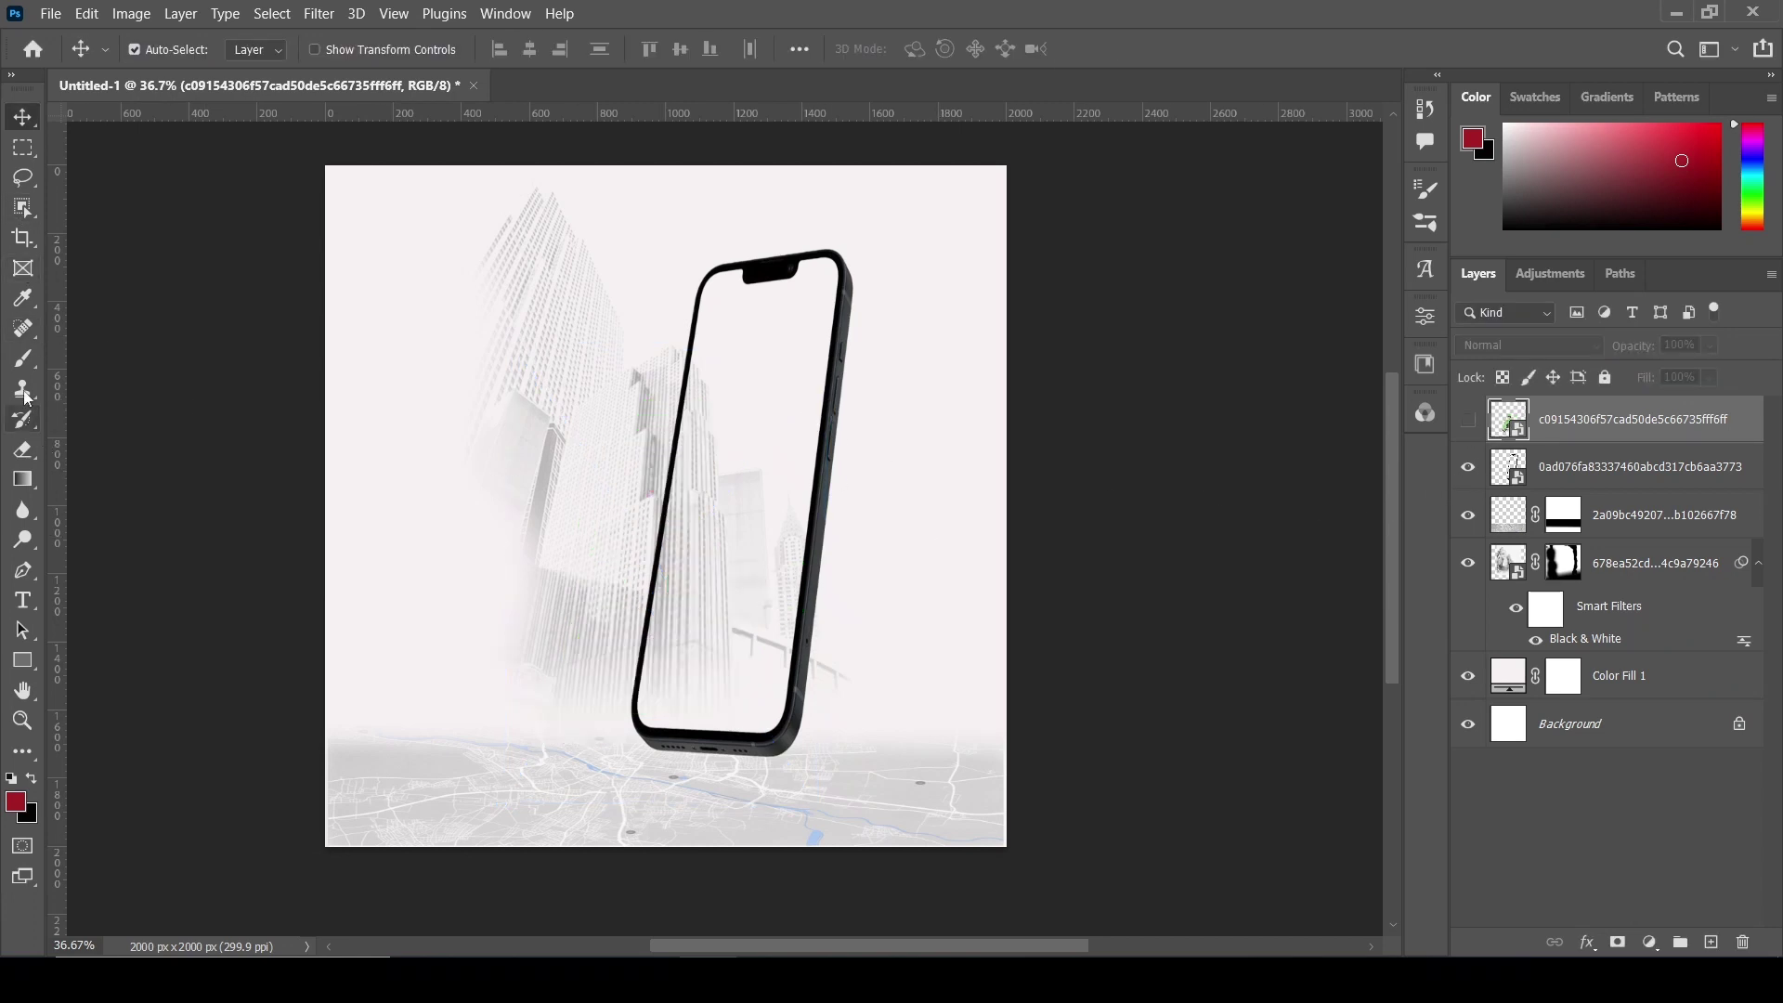
{"action": "left_click_drag", "start_coordinate": [31, 575], "coordinate": [251, 571]}
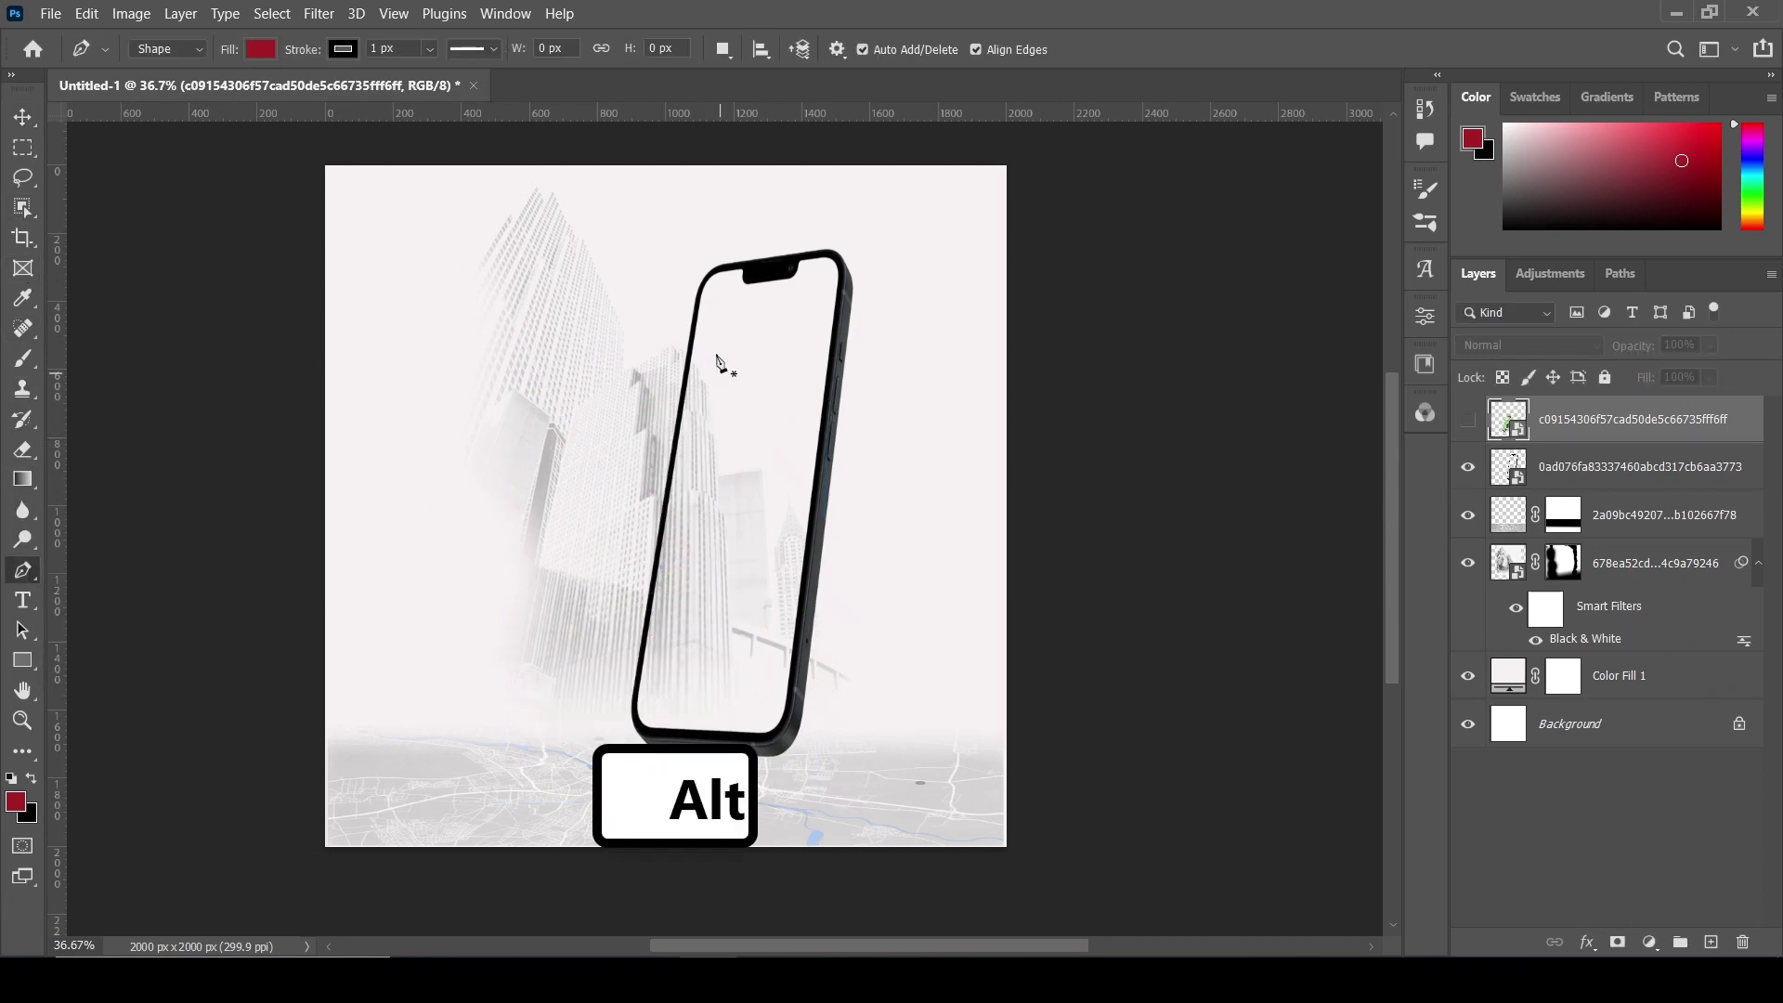
{"action": "scroll", "coordinate": [716, 359], "scroll_direction": "up", "scroll_amount": 4, "text": "alt"}
{"action": "scroll", "coordinate": [703, 293], "scroll_direction": "up", "scroll_amount": 6, "text": "alt"}
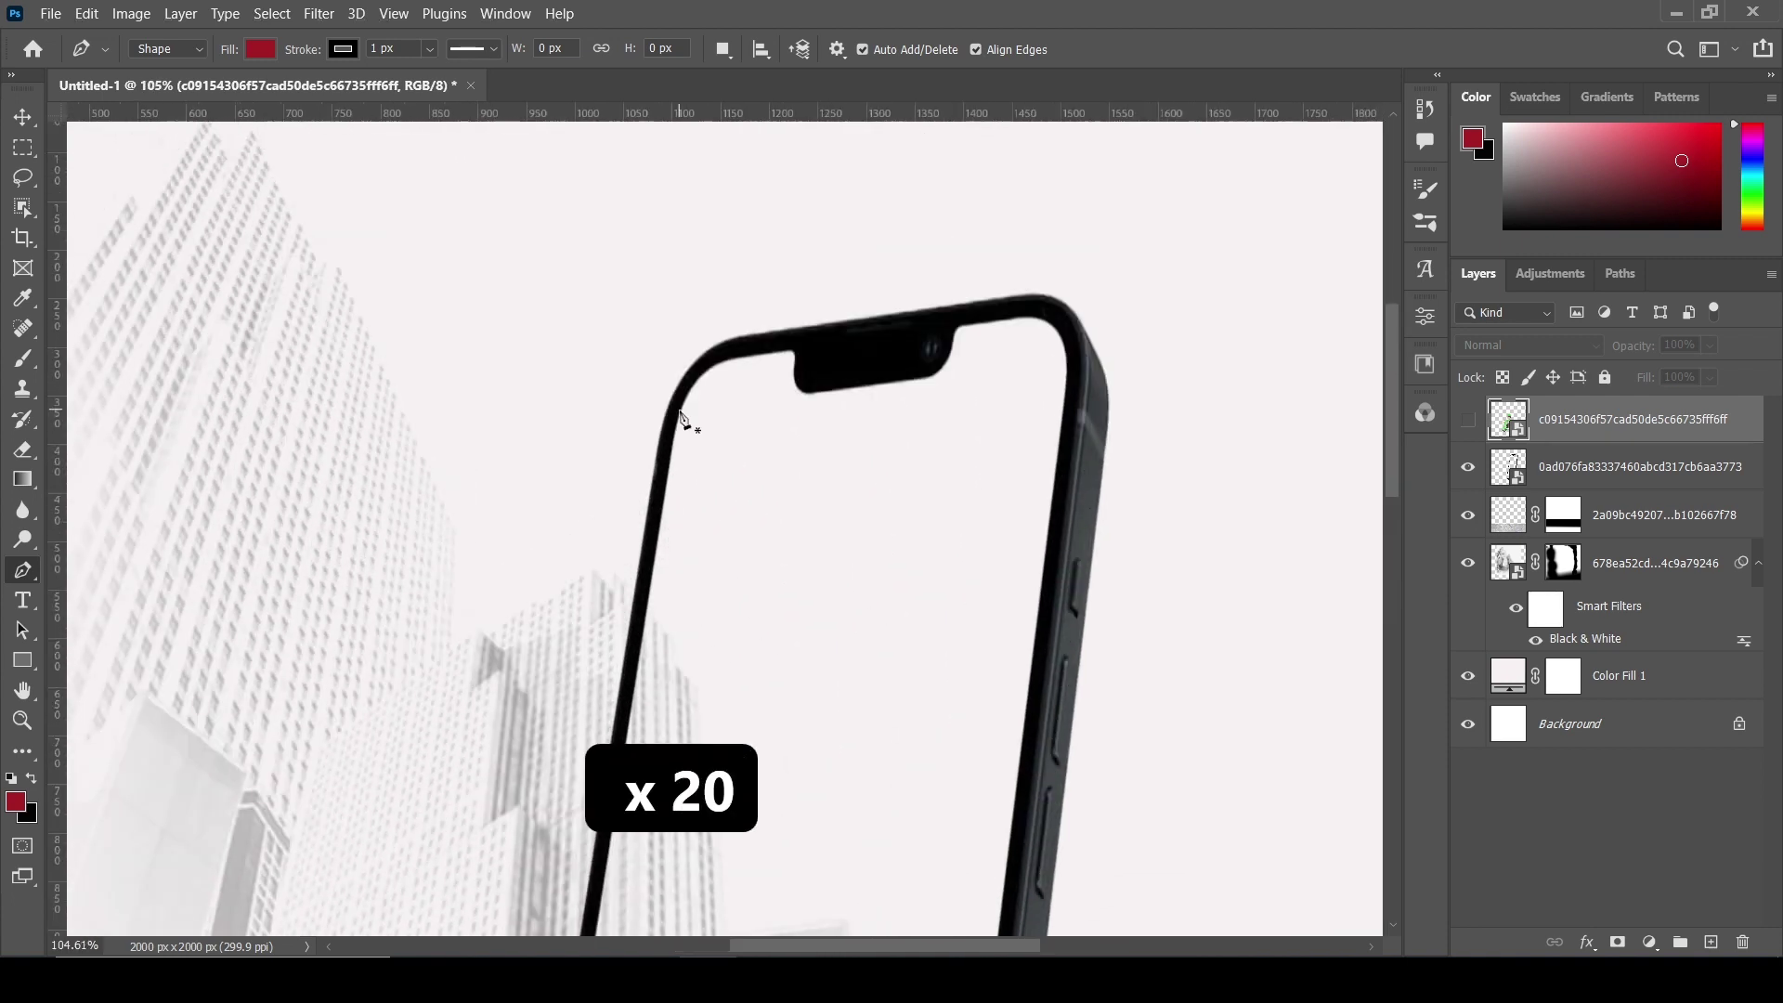
{"action": "left_click", "coordinate": [706, 312]}
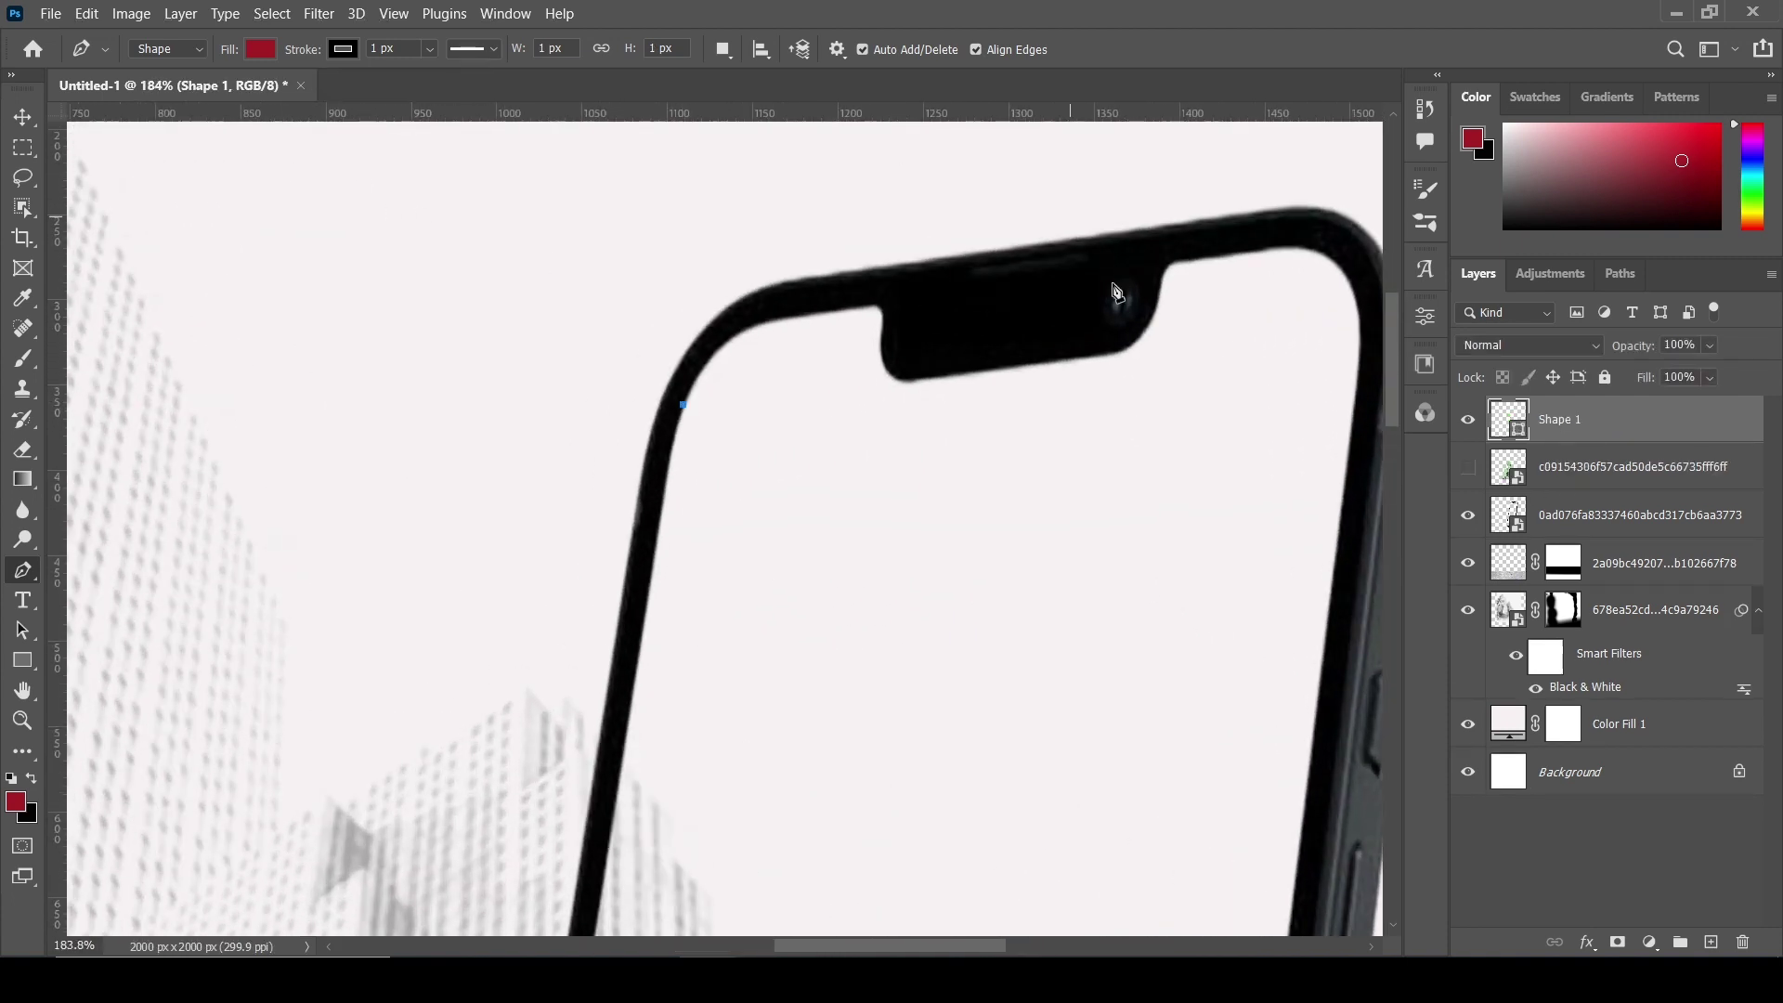
{"action": "left_click", "coordinate": [199, 51]}
{"action": "left_click", "coordinate": [177, 77]}
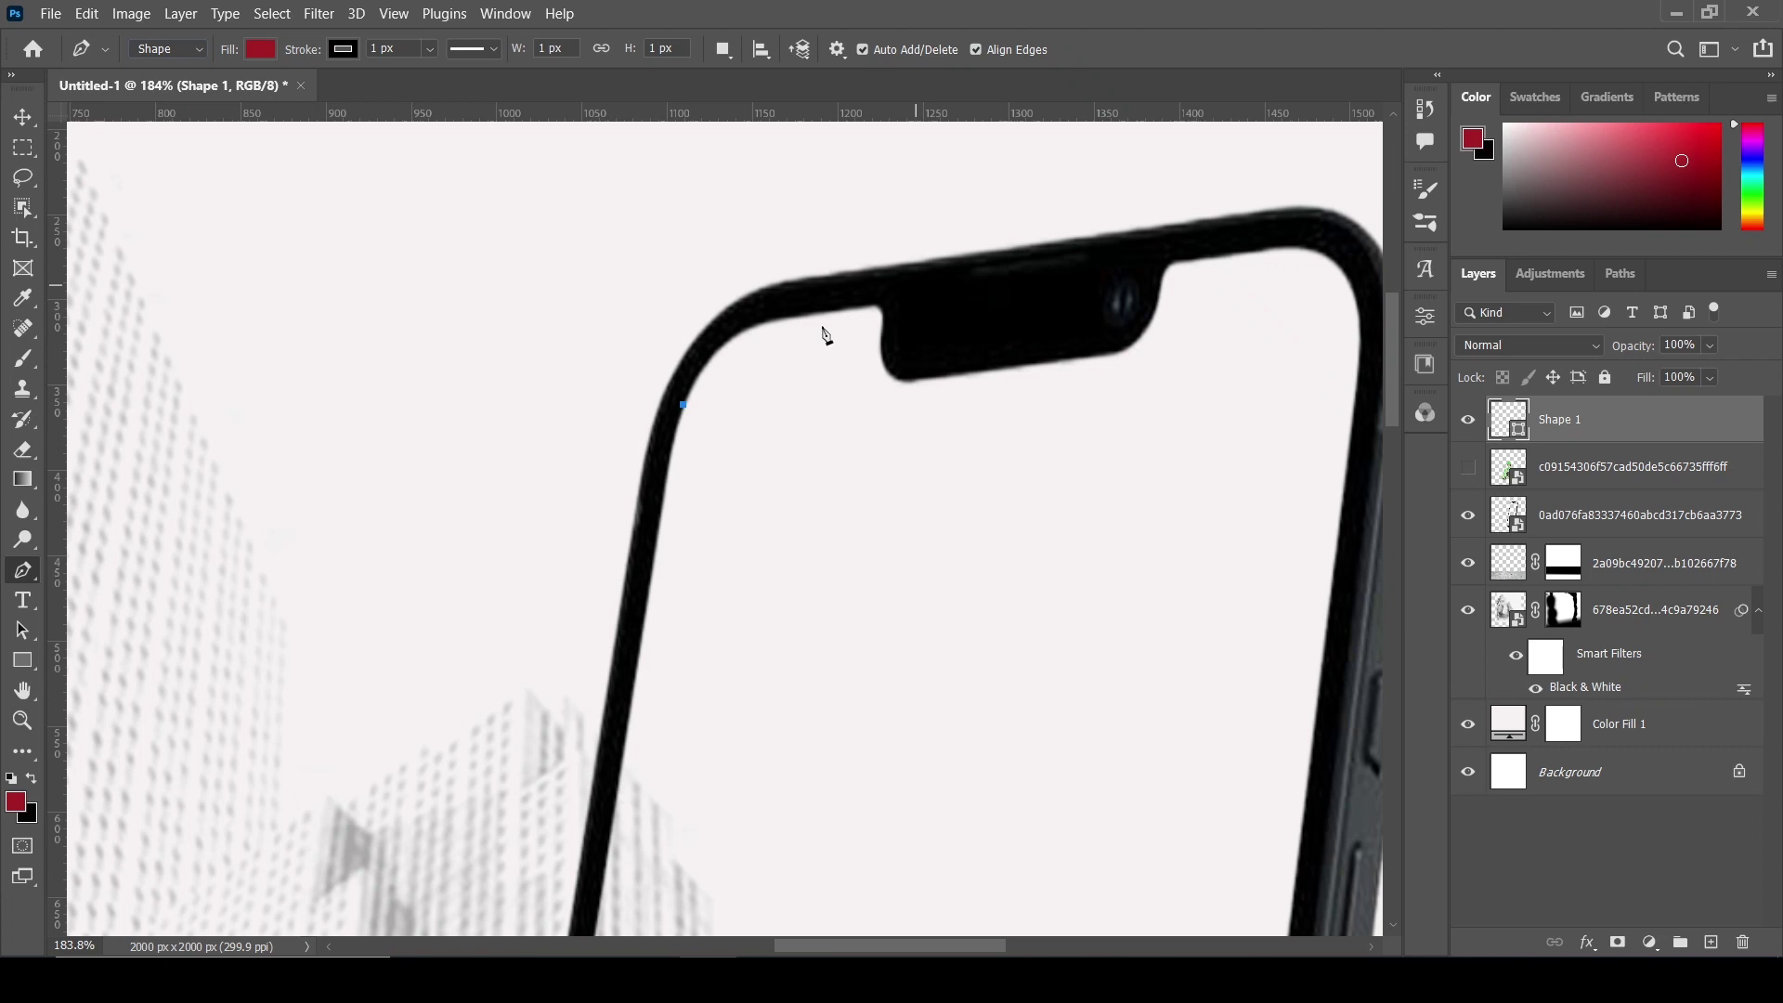
- Trace the Pen shape around the screen's upper-left corner and down the left side of the notch
{"action": "left_click", "coordinate": [769, 325], "text": "alt"}
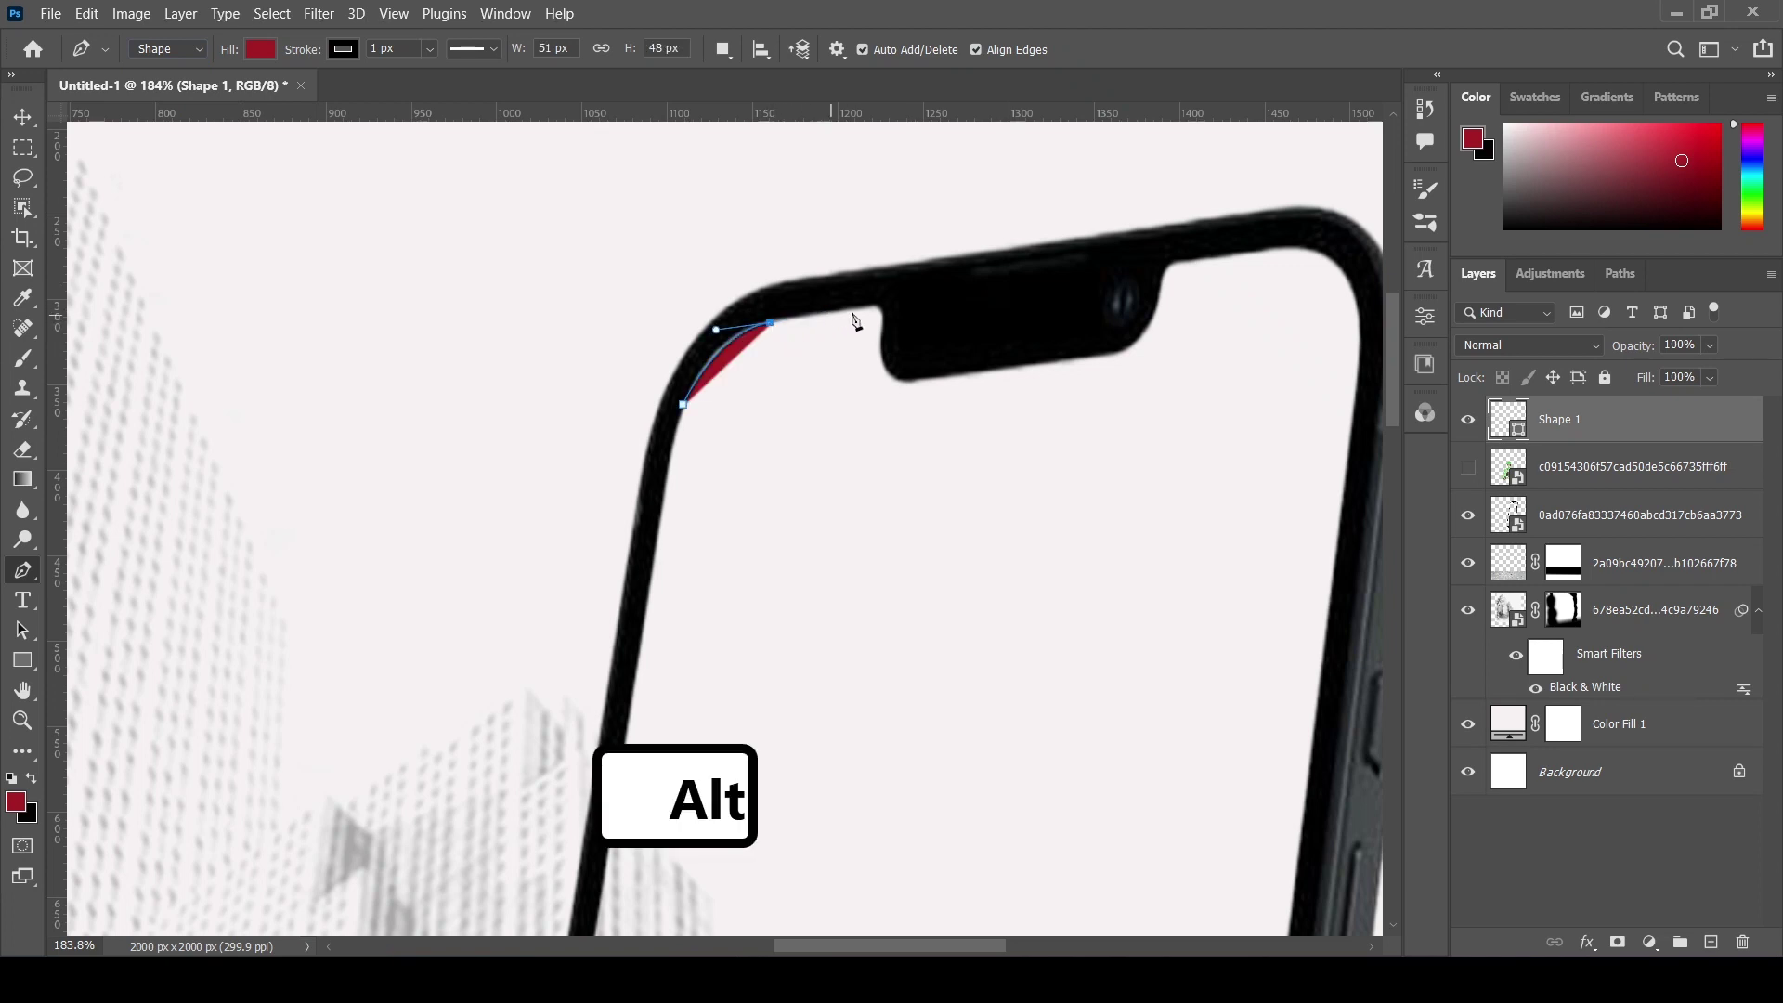
{"action": "left_click", "coordinate": [874, 308]}
{"action": "scroll", "coordinate": [885, 334], "scroll_direction": "up", "scroll_amount": 4, "text": "alt"}
{"action": "left_click", "coordinate": [880, 335]}
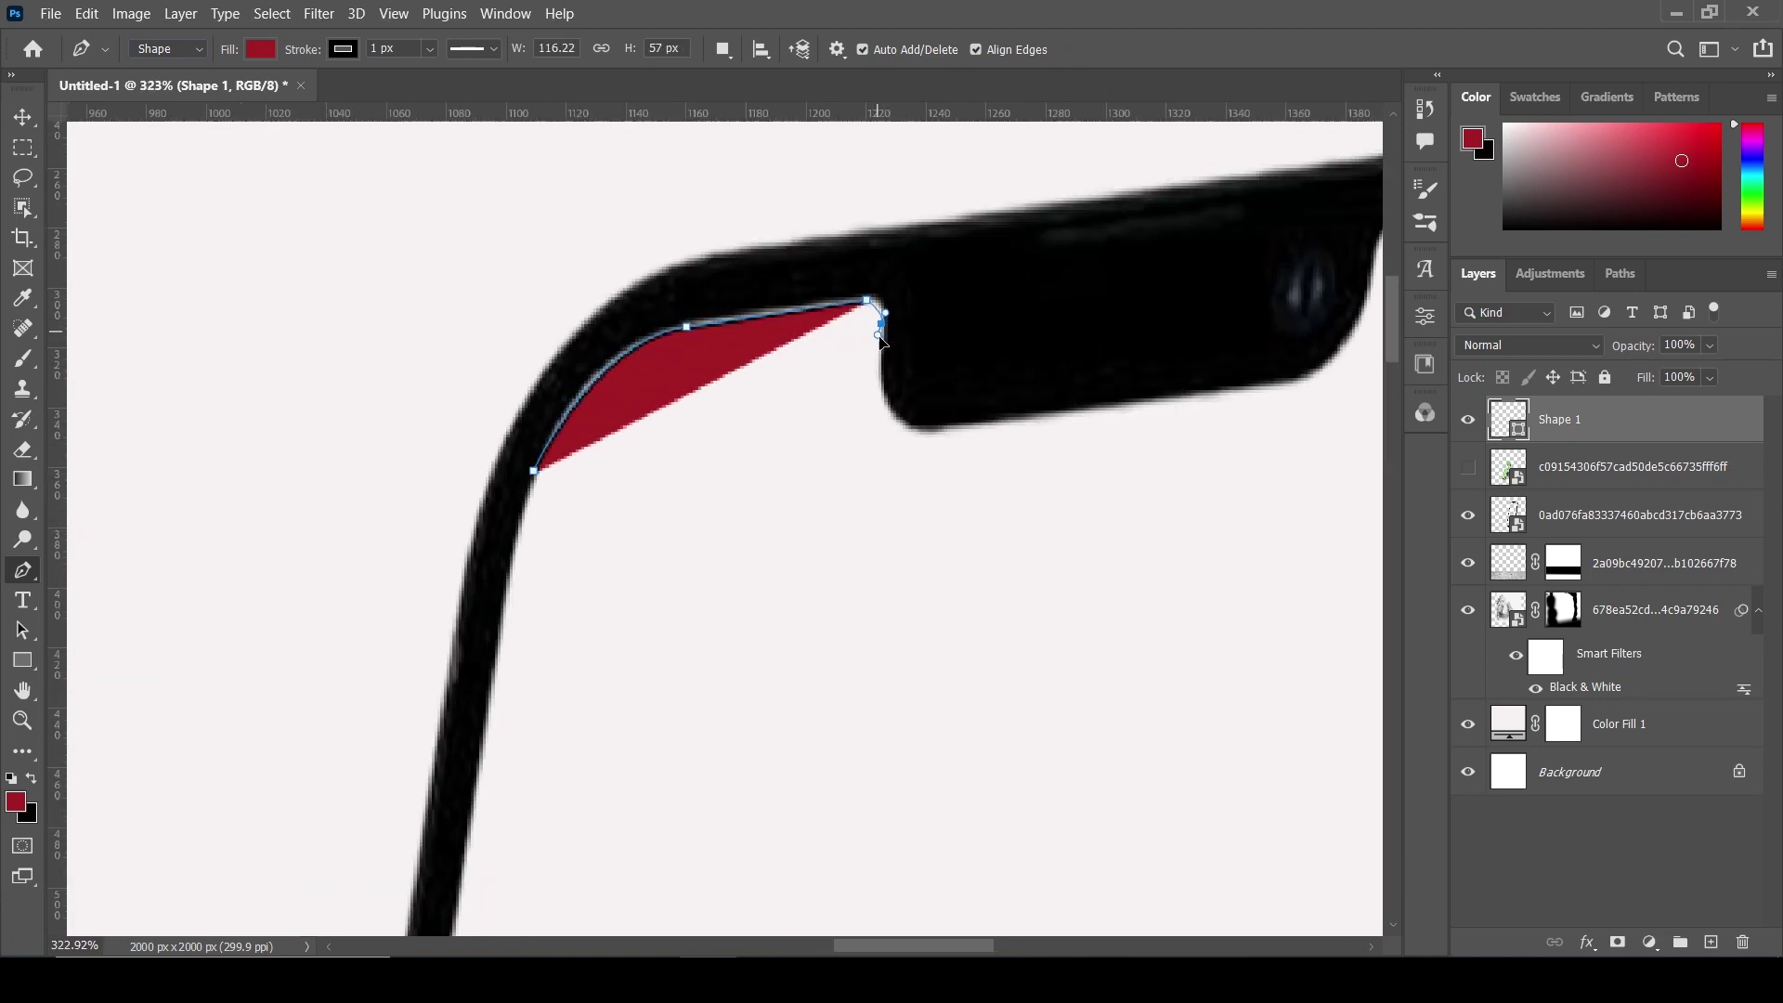
{"action": "left_click", "coordinate": [884, 335], "text": "alt"}
{"action": "left_click_drag", "start_coordinate": [927, 434], "coordinate": [959, 436]}
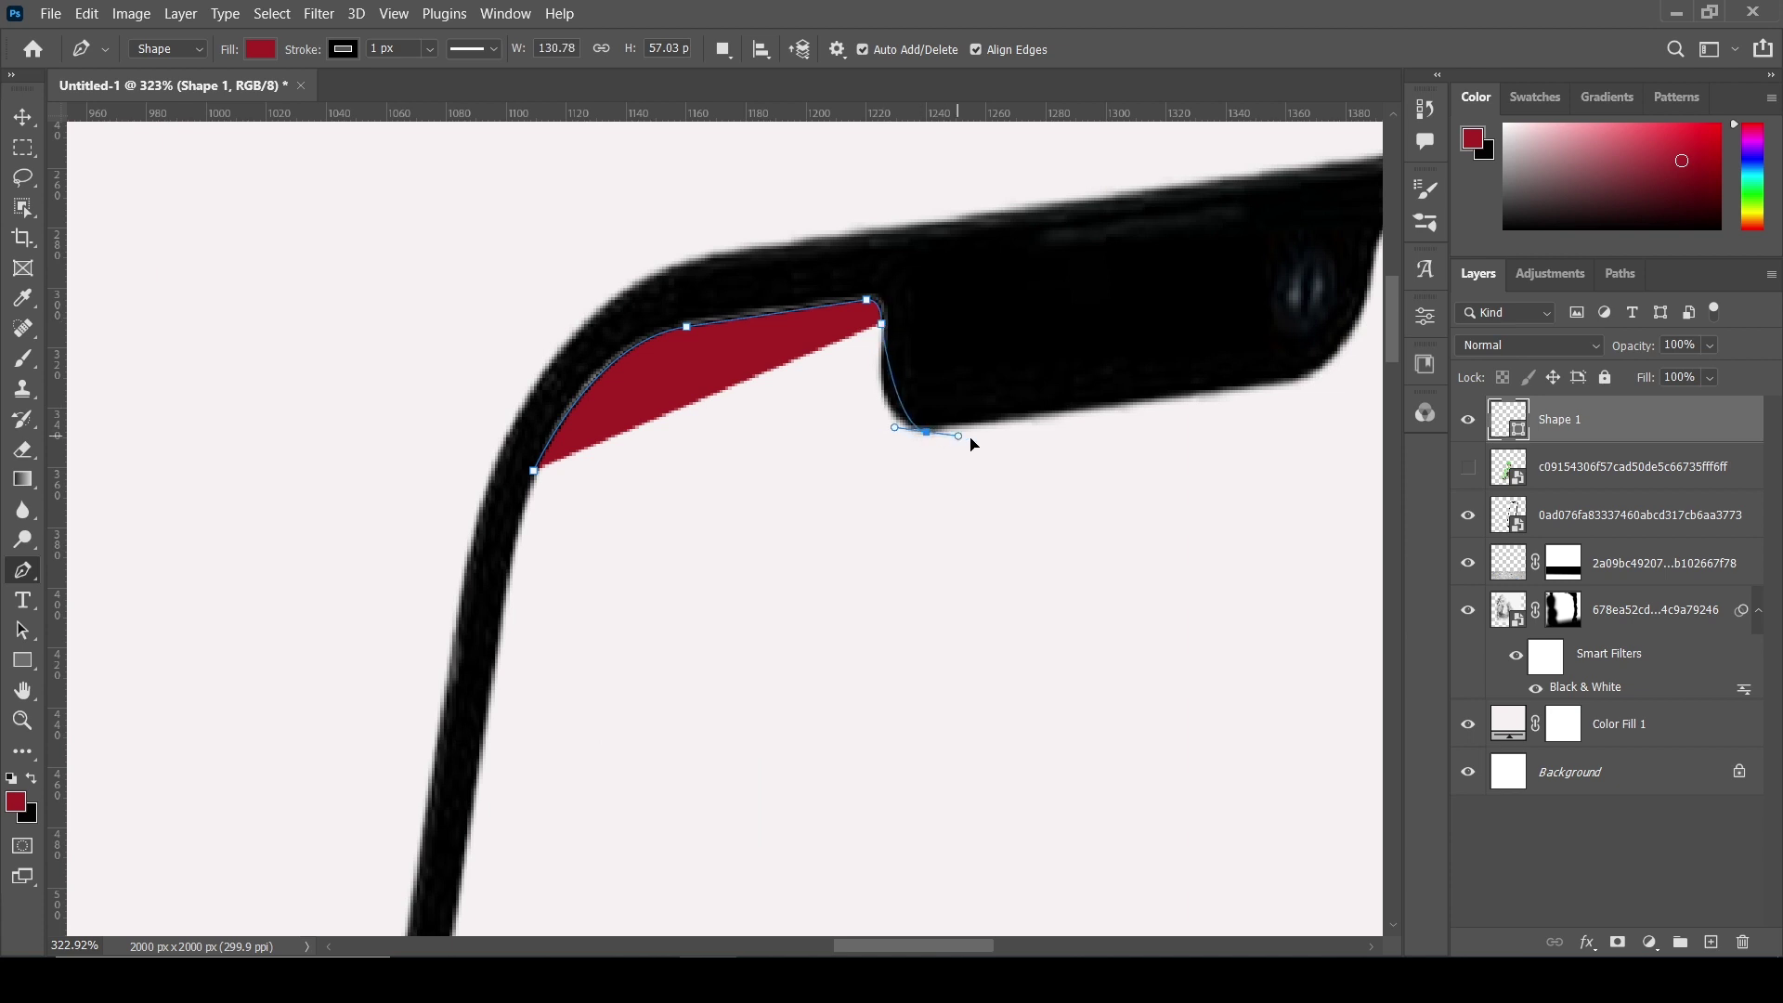
{"action": "left_click", "coordinate": [927, 434], "text": "alt"}
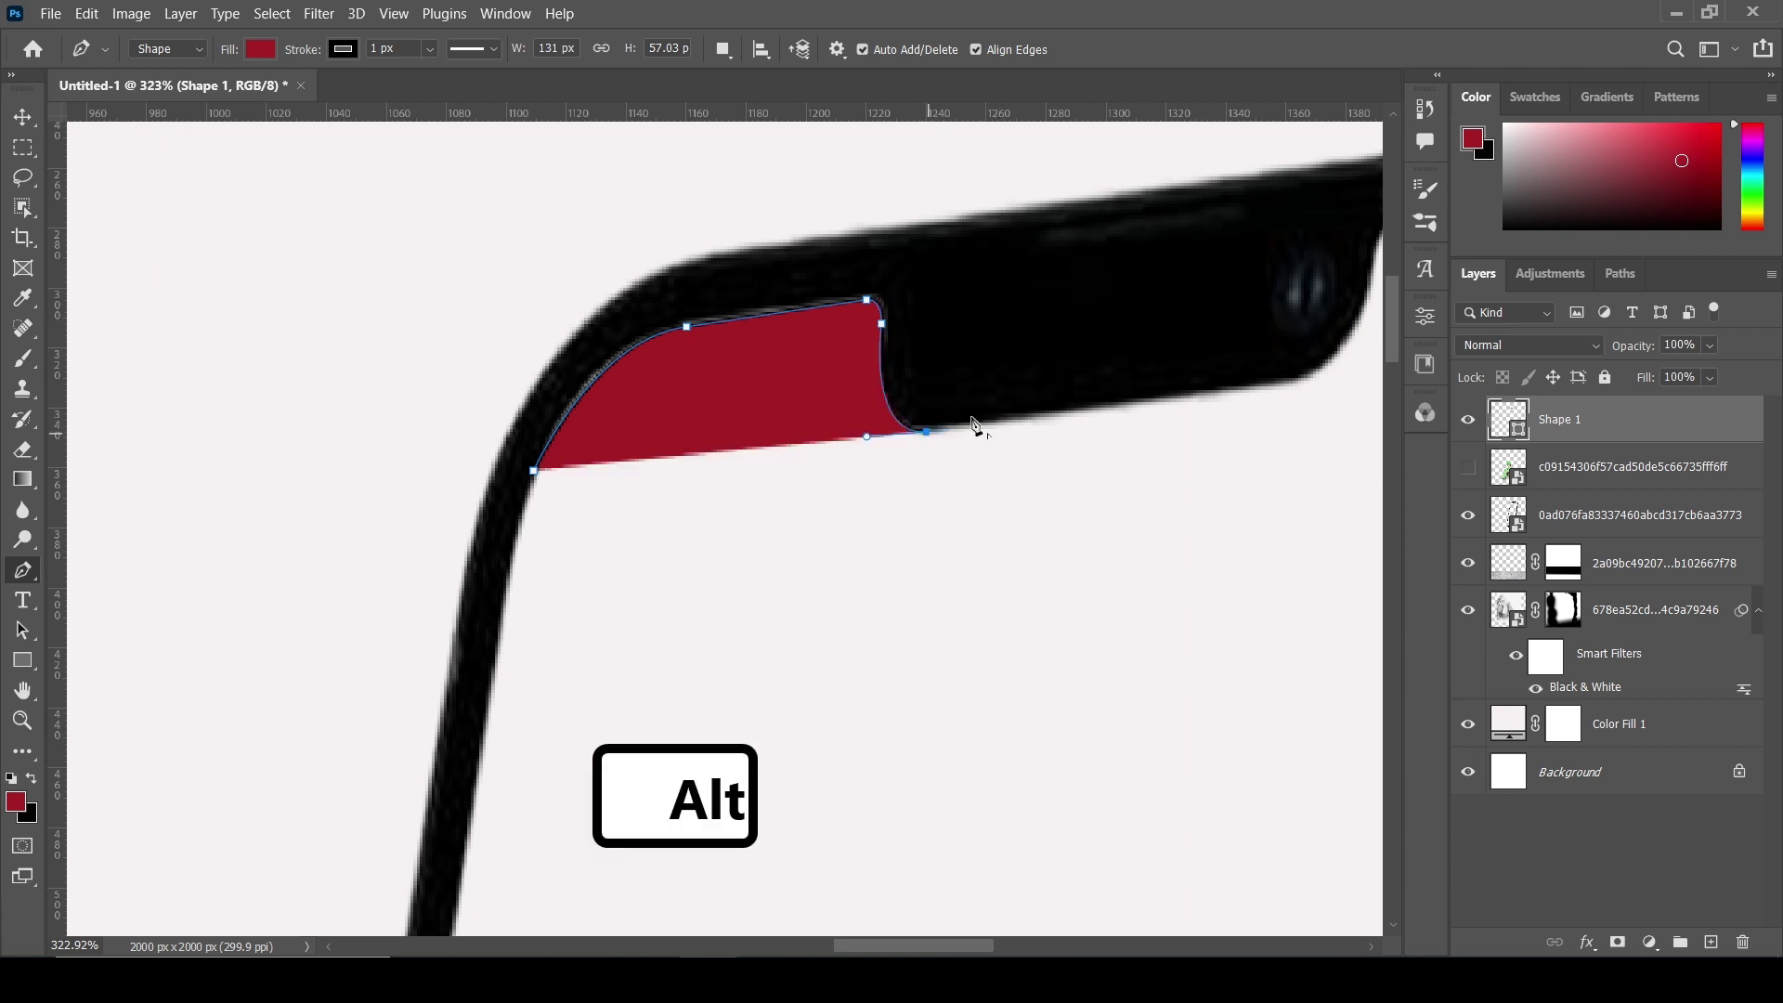
- Continue the Pen shape along the notch's lower edge and up around its right side
{"action": "left_click_drag", "start_coordinate": [1034, 378], "coordinate": [913, 419]}
{"action": "left_click", "coordinate": [733, 491]}
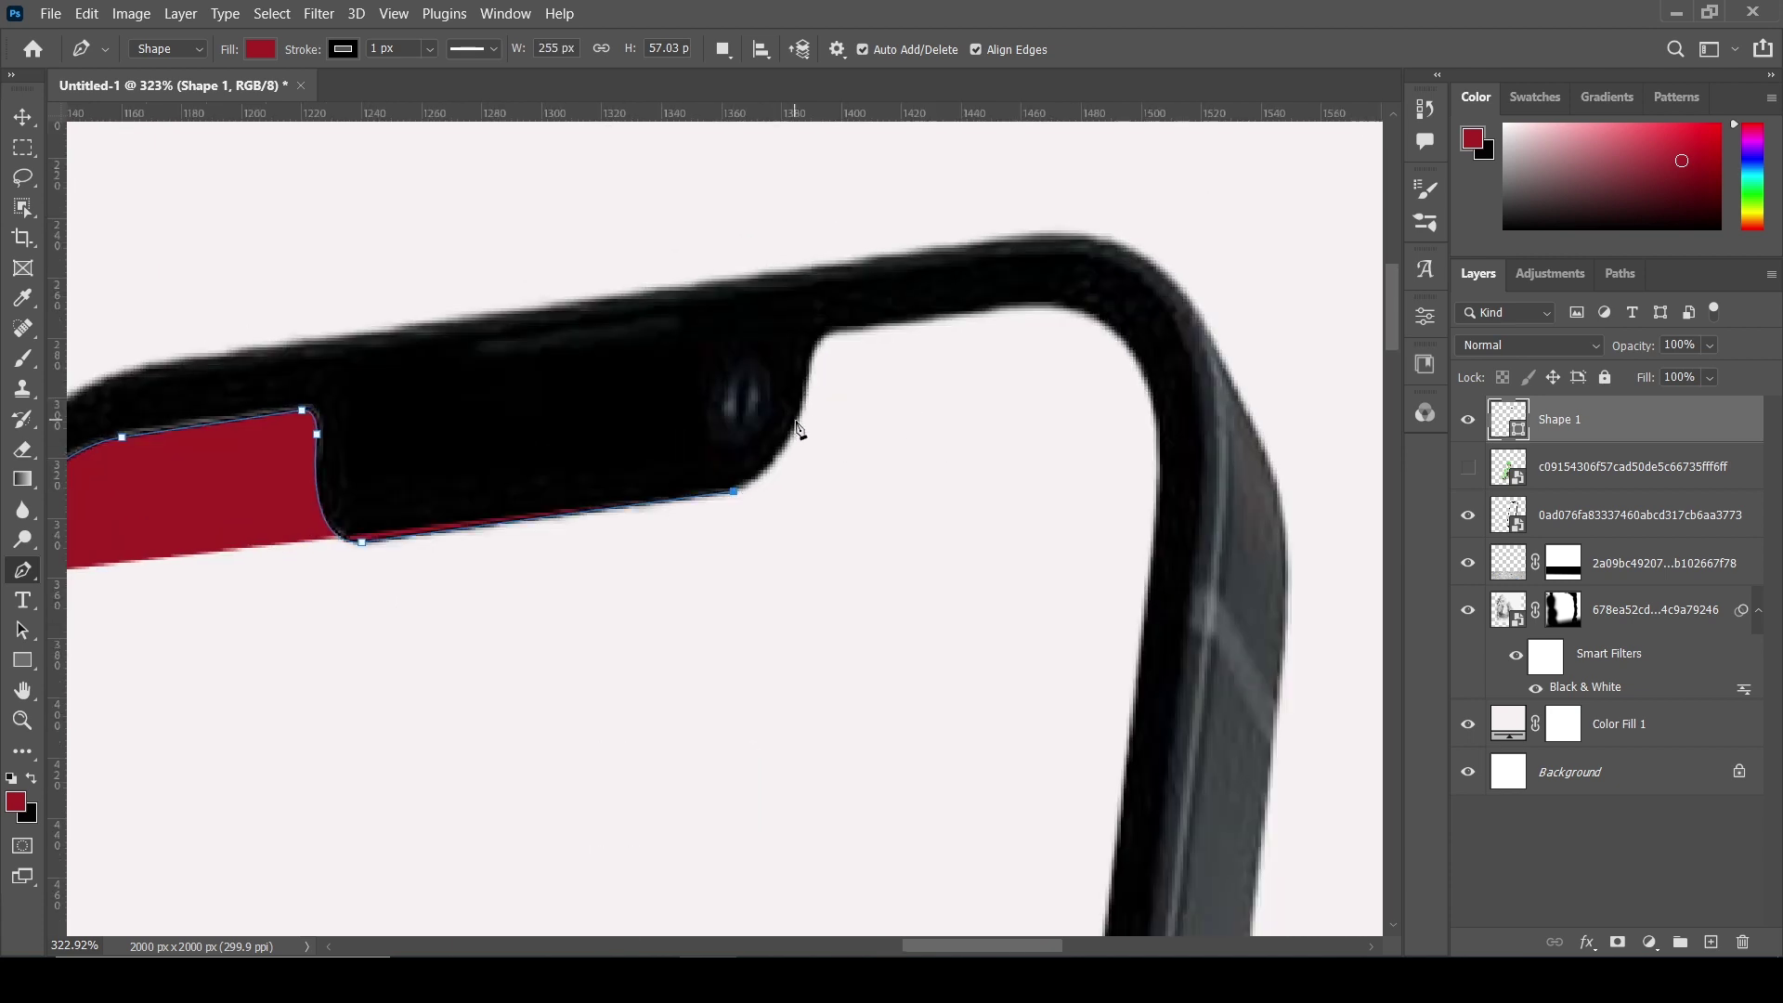
{"action": "left_click_drag", "start_coordinate": [805, 371], "coordinate": [804, 370]}
{"action": "left_click", "coordinate": [812, 354]}
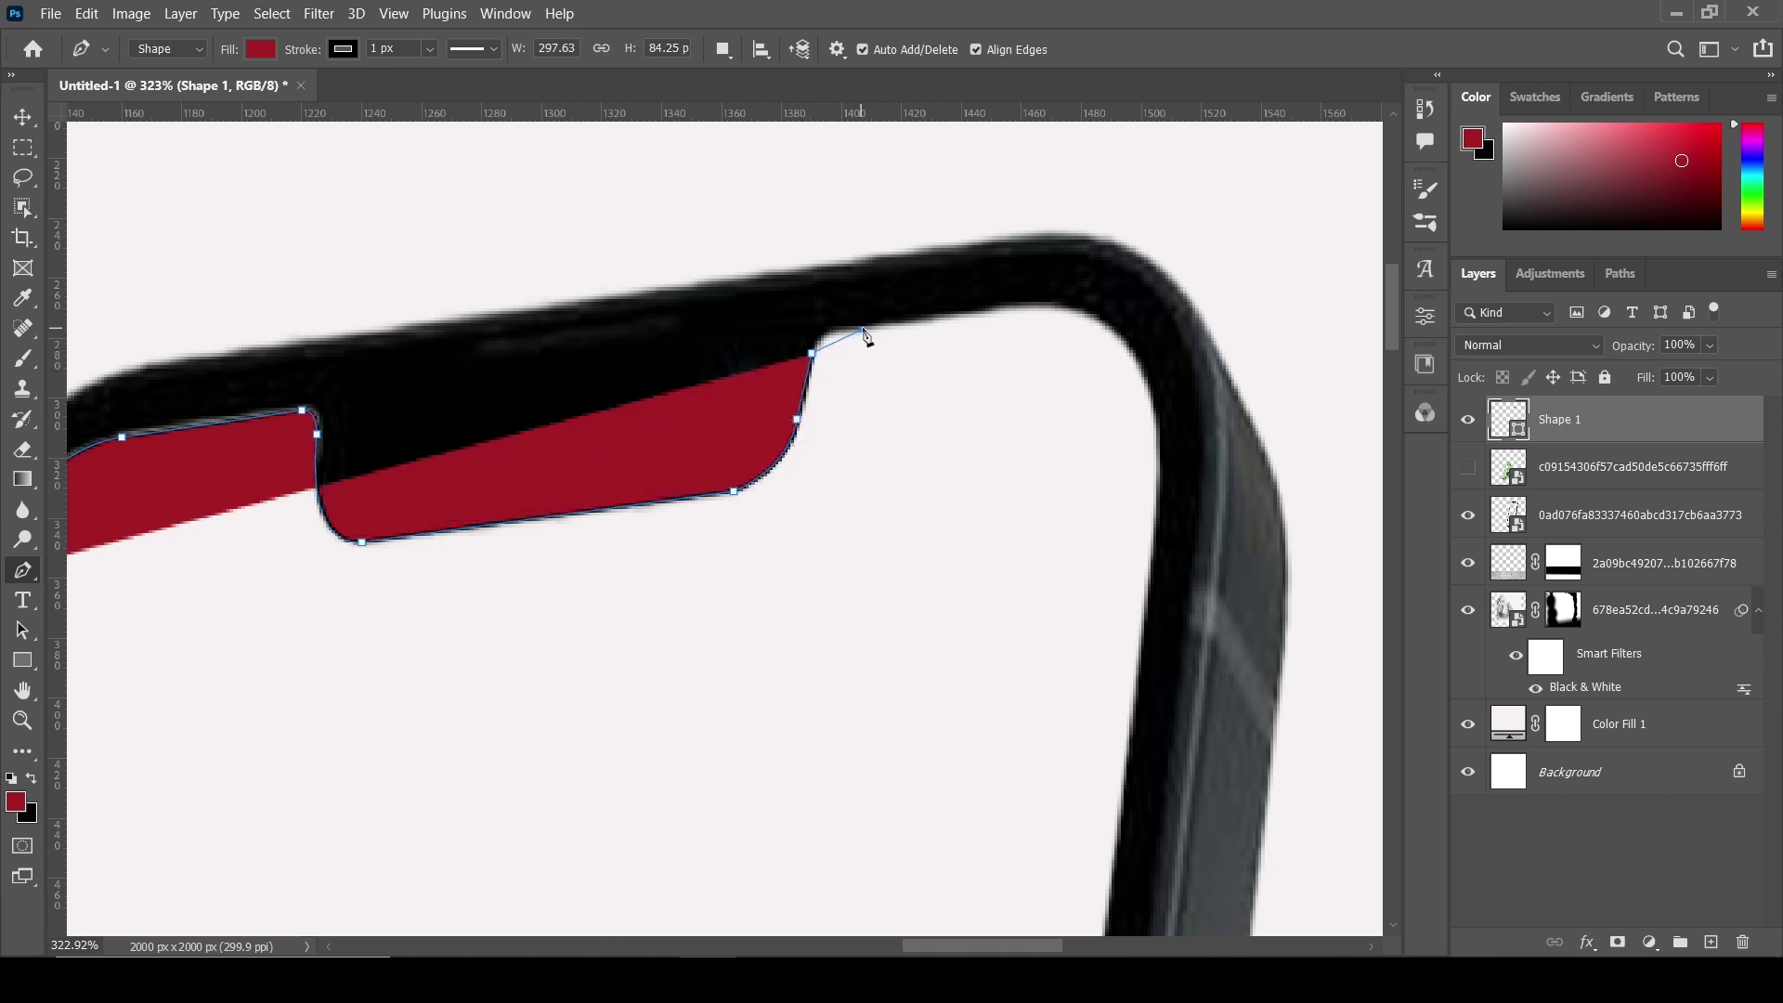
{"action": "left_click_drag", "start_coordinate": [899, 334], "coordinate": [907, 329]}
{"action": "left_click", "coordinate": [862, 329], "text": "alt"}
- Extend the Pen shape along the screen's top edge and around its upper-right corner
{"action": "left_click", "coordinate": [1042, 305]}
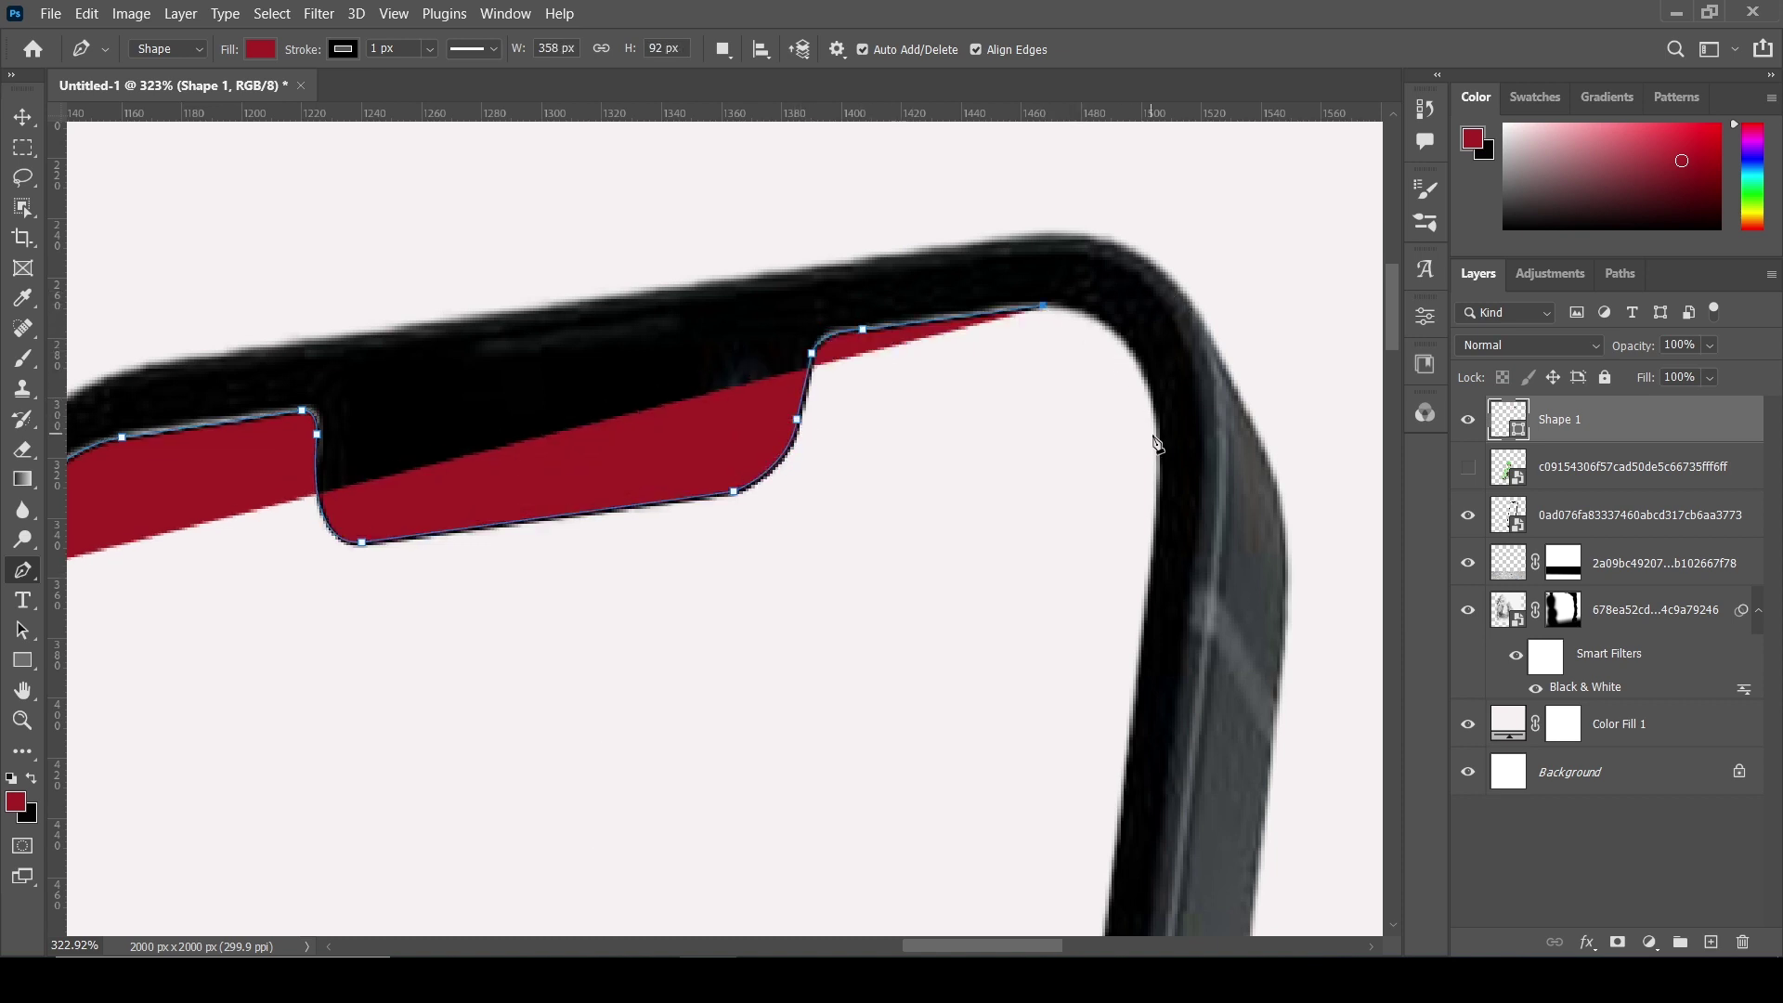
{"action": "left_click_drag", "start_coordinate": [1157, 470], "coordinate": [1154, 647]}
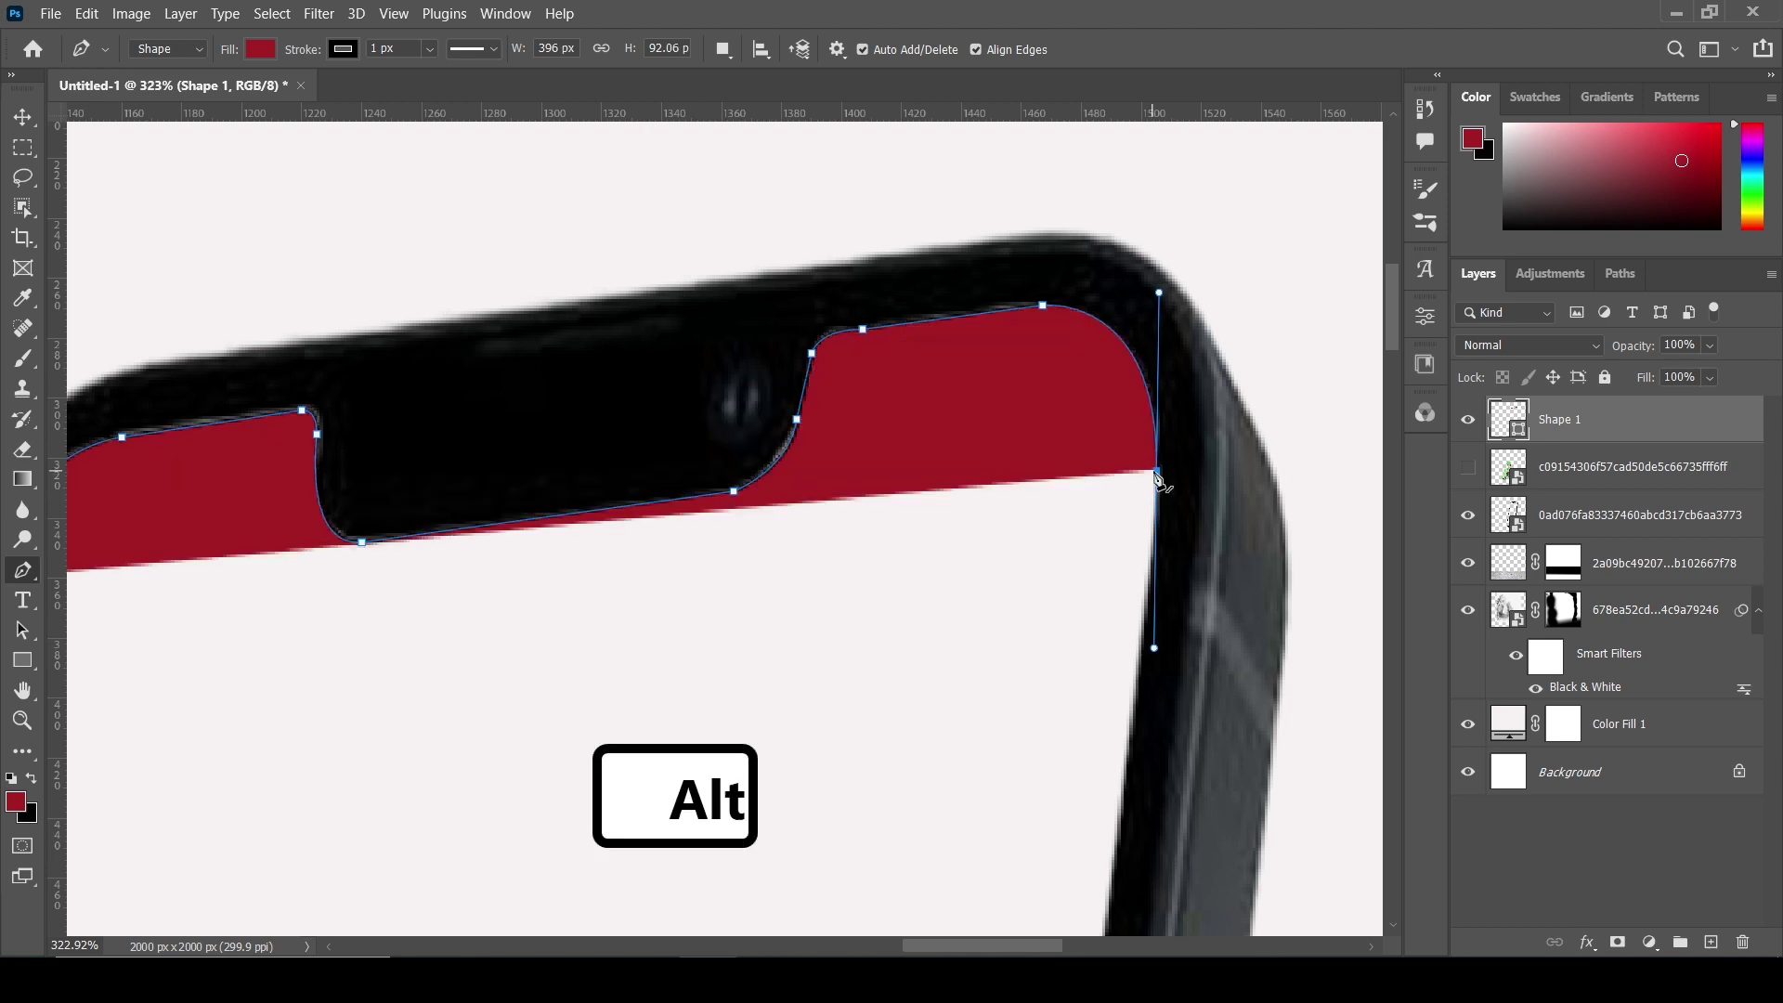
{"action": "scroll", "coordinate": [1156, 578], "scroll_direction": "down", "scroll_amount": 20}
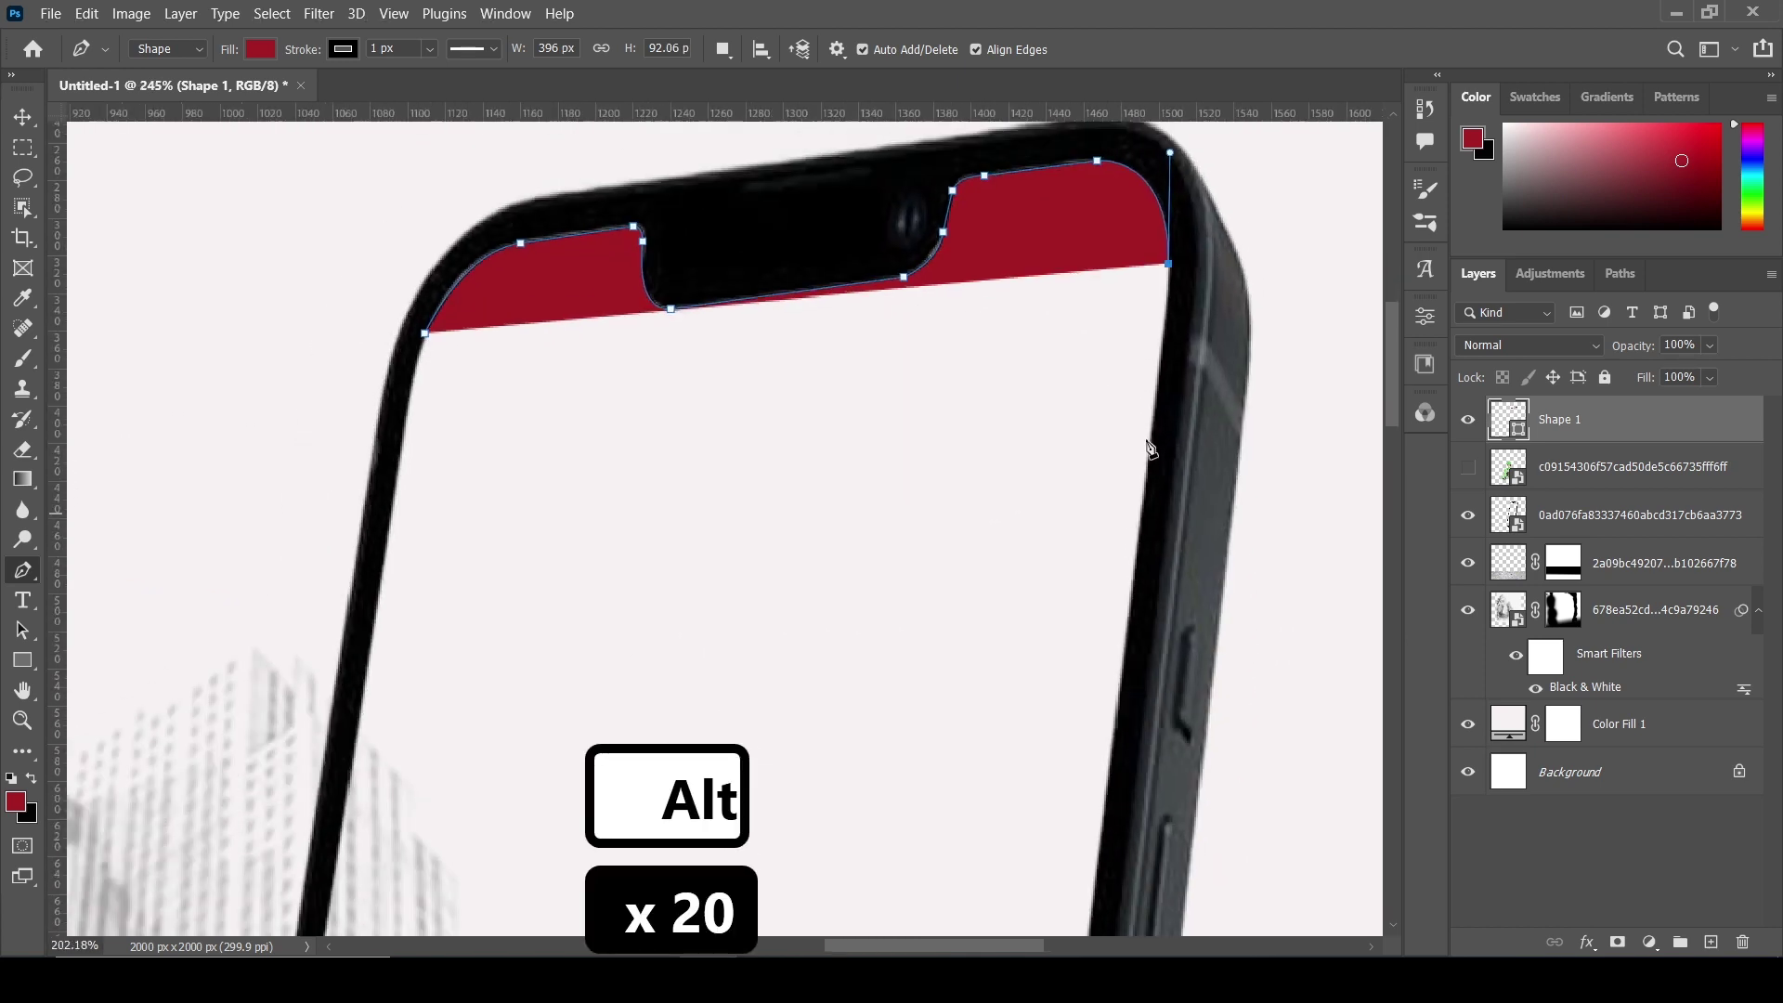
- Extend the Pen shape down the phone screen's right side to just above its lower-right corner
{"action": "scroll", "coordinate": [1131, 506], "scroll_direction": "down", "scroll_amount": 5}
{"action": "left_click_drag", "start_coordinate": [1123, 470], "coordinate": [1118, 378]}
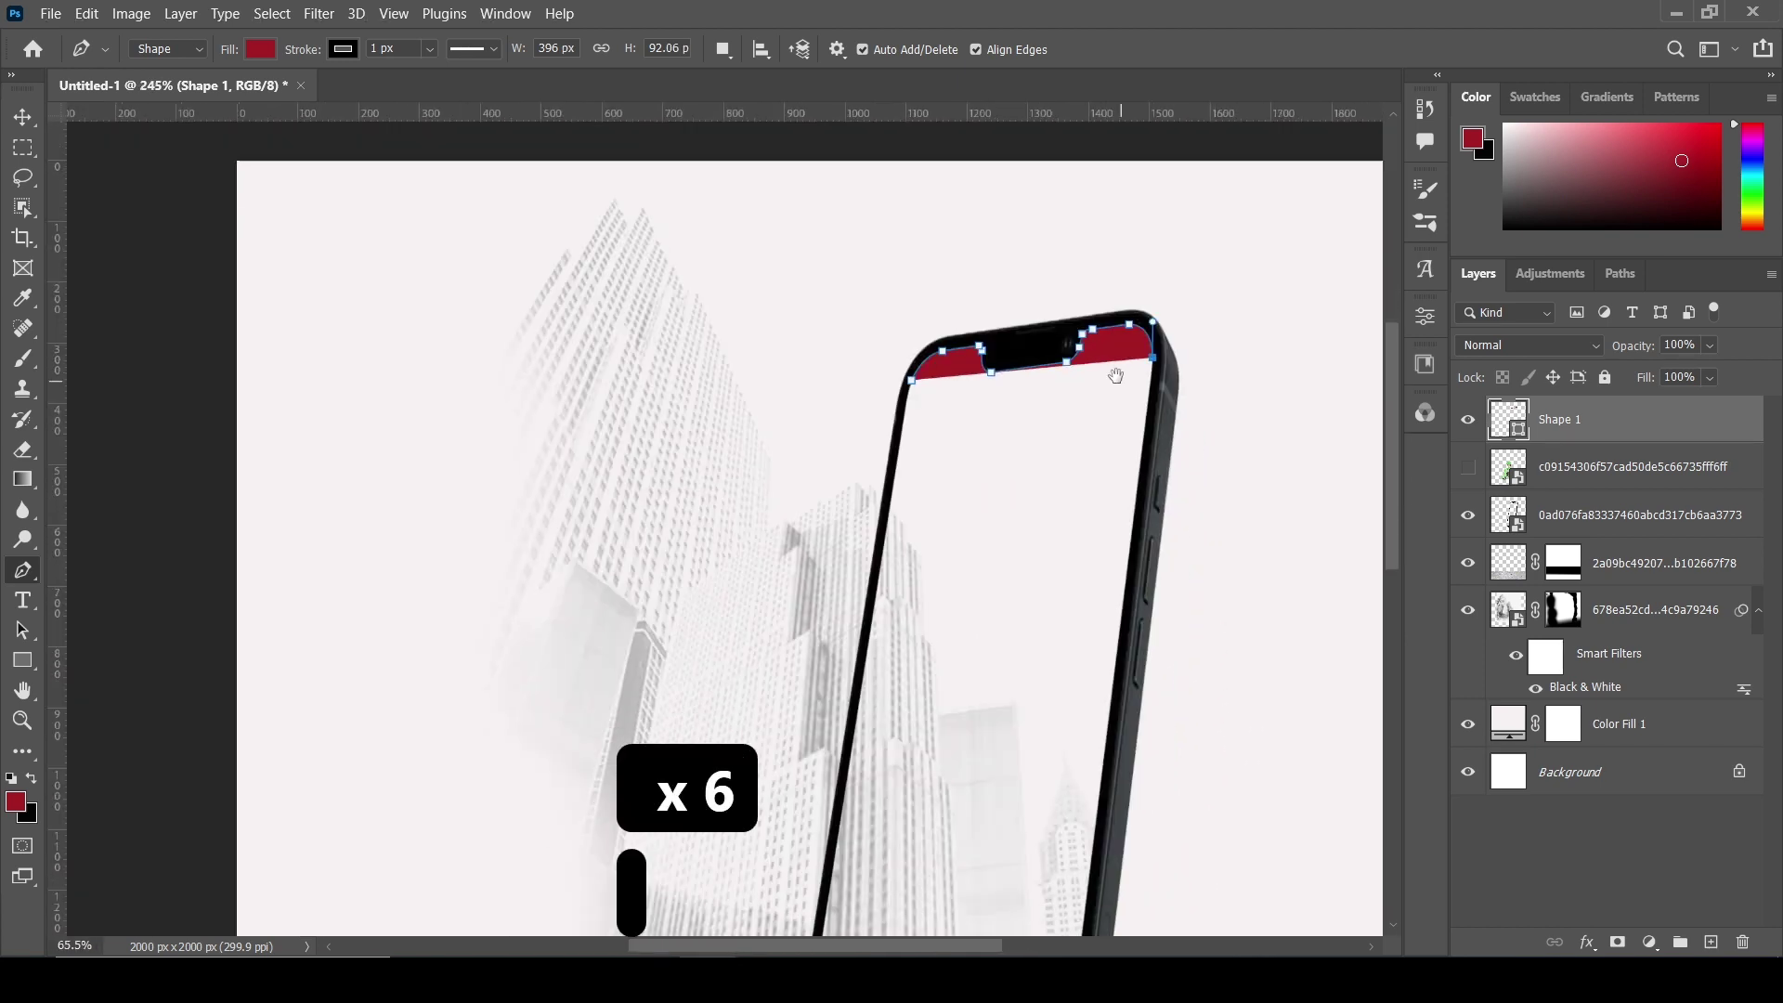
{"action": "left_click_drag", "start_coordinate": [1126, 603], "coordinate": [1093, 177]}
{"action": "left_click_drag", "start_coordinate": [1134, 537], "coordinate": [1142, 326]}
{"action": "scroll", "coordinate": [1026, 614], "scroll_direction": "up", "scroll_amount": 1}
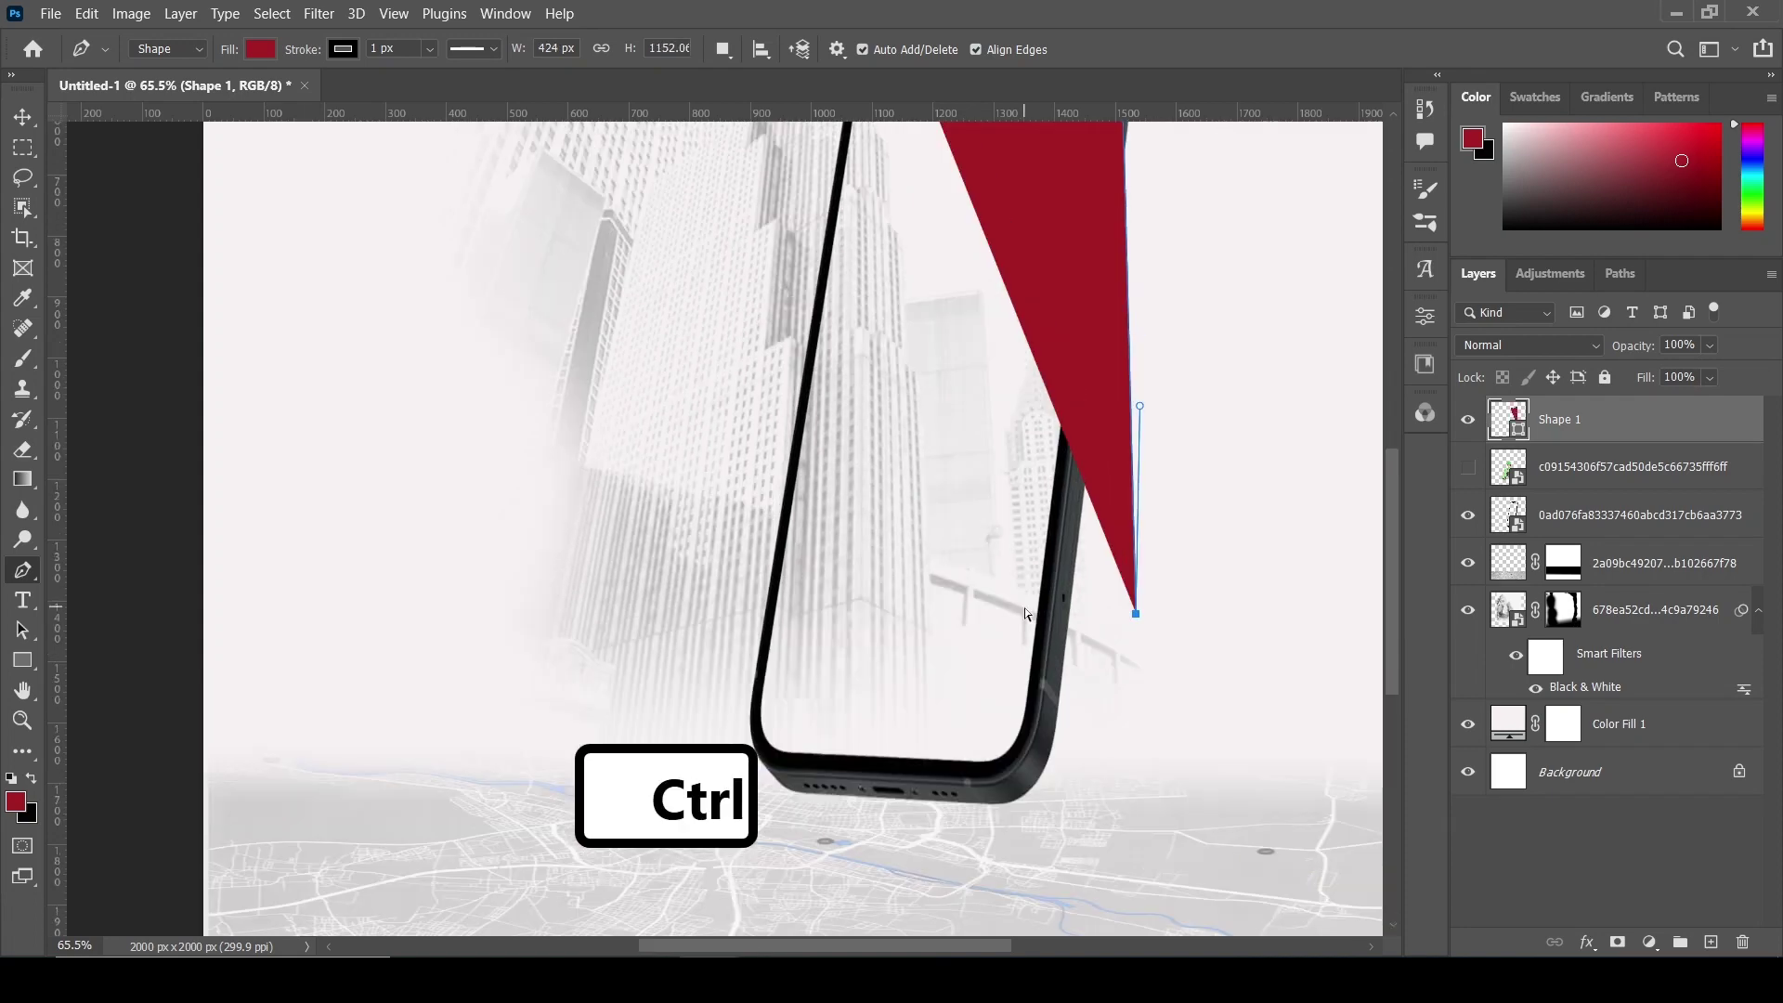
{"action": "key", "text": "ctrl+z"}
{"action": "left_click", "coordinate": [1026, 701]}
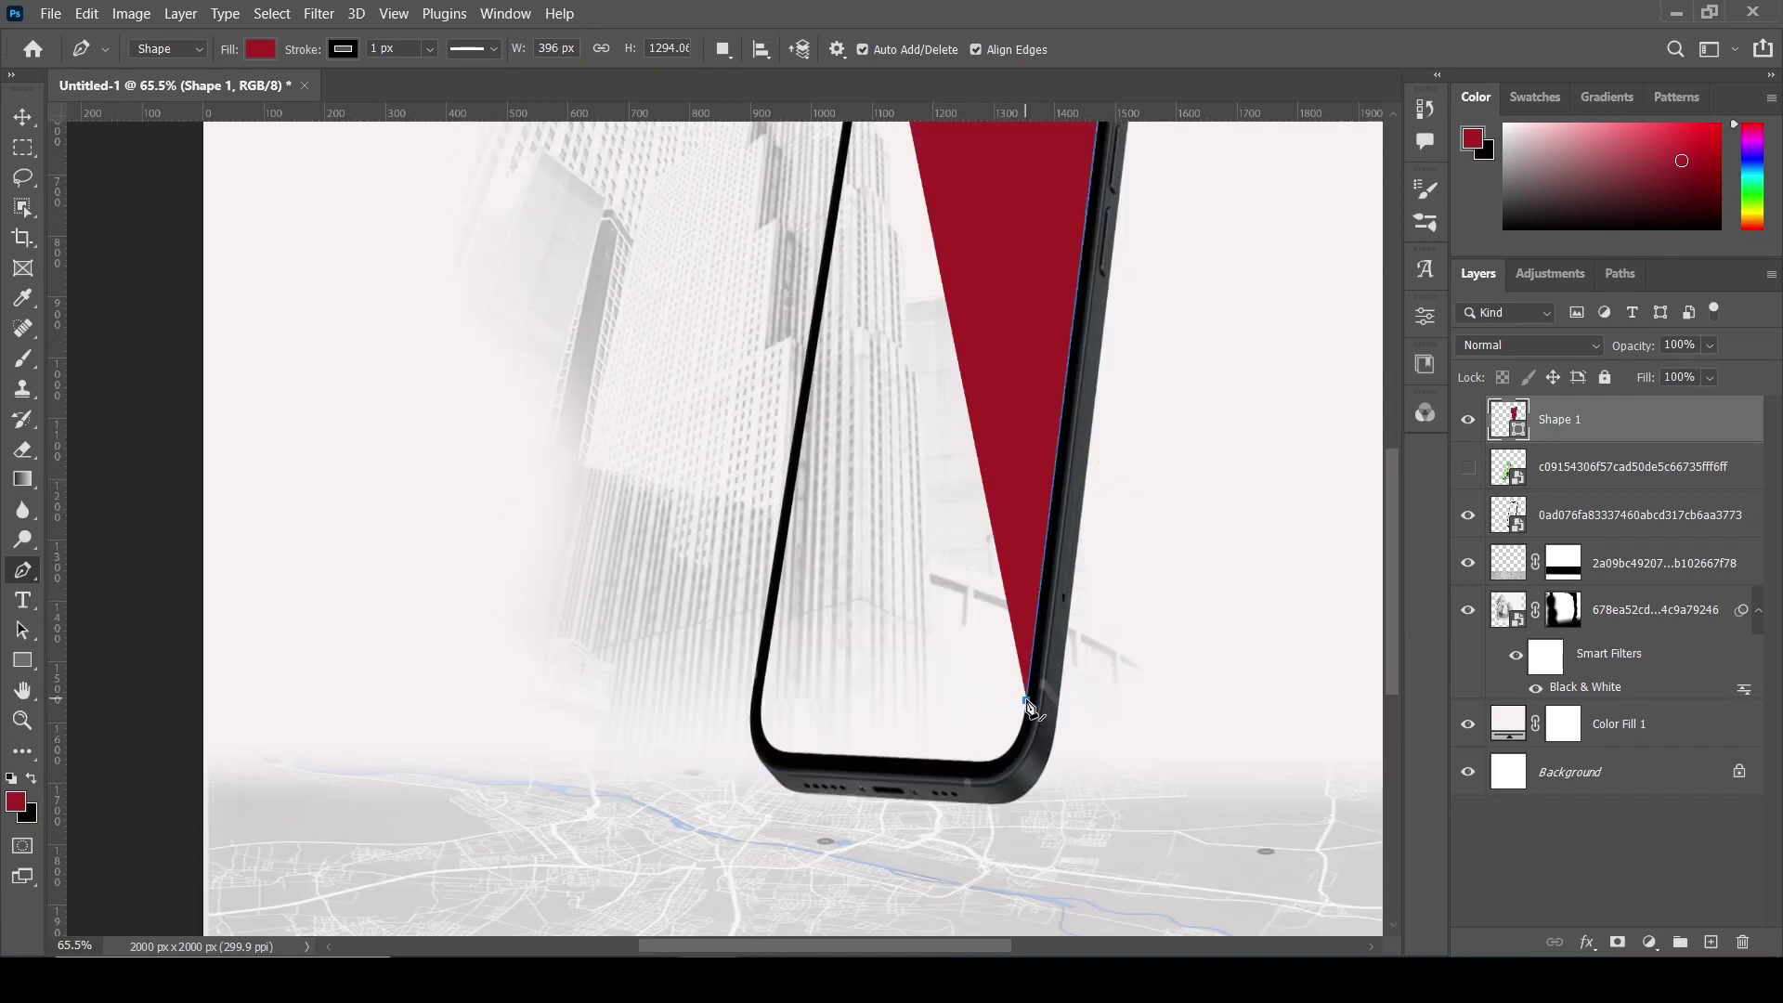
- Trace the Pen shape around the phone screen's lower-right corner onto its bottom edge
{"action": "key", "text": "super"}
{"action": "key", "text": "alt"}
{"action": "scroll", "coordinate": [1014, 750], "scroll_direction": "up", "scroll_amount": 5}
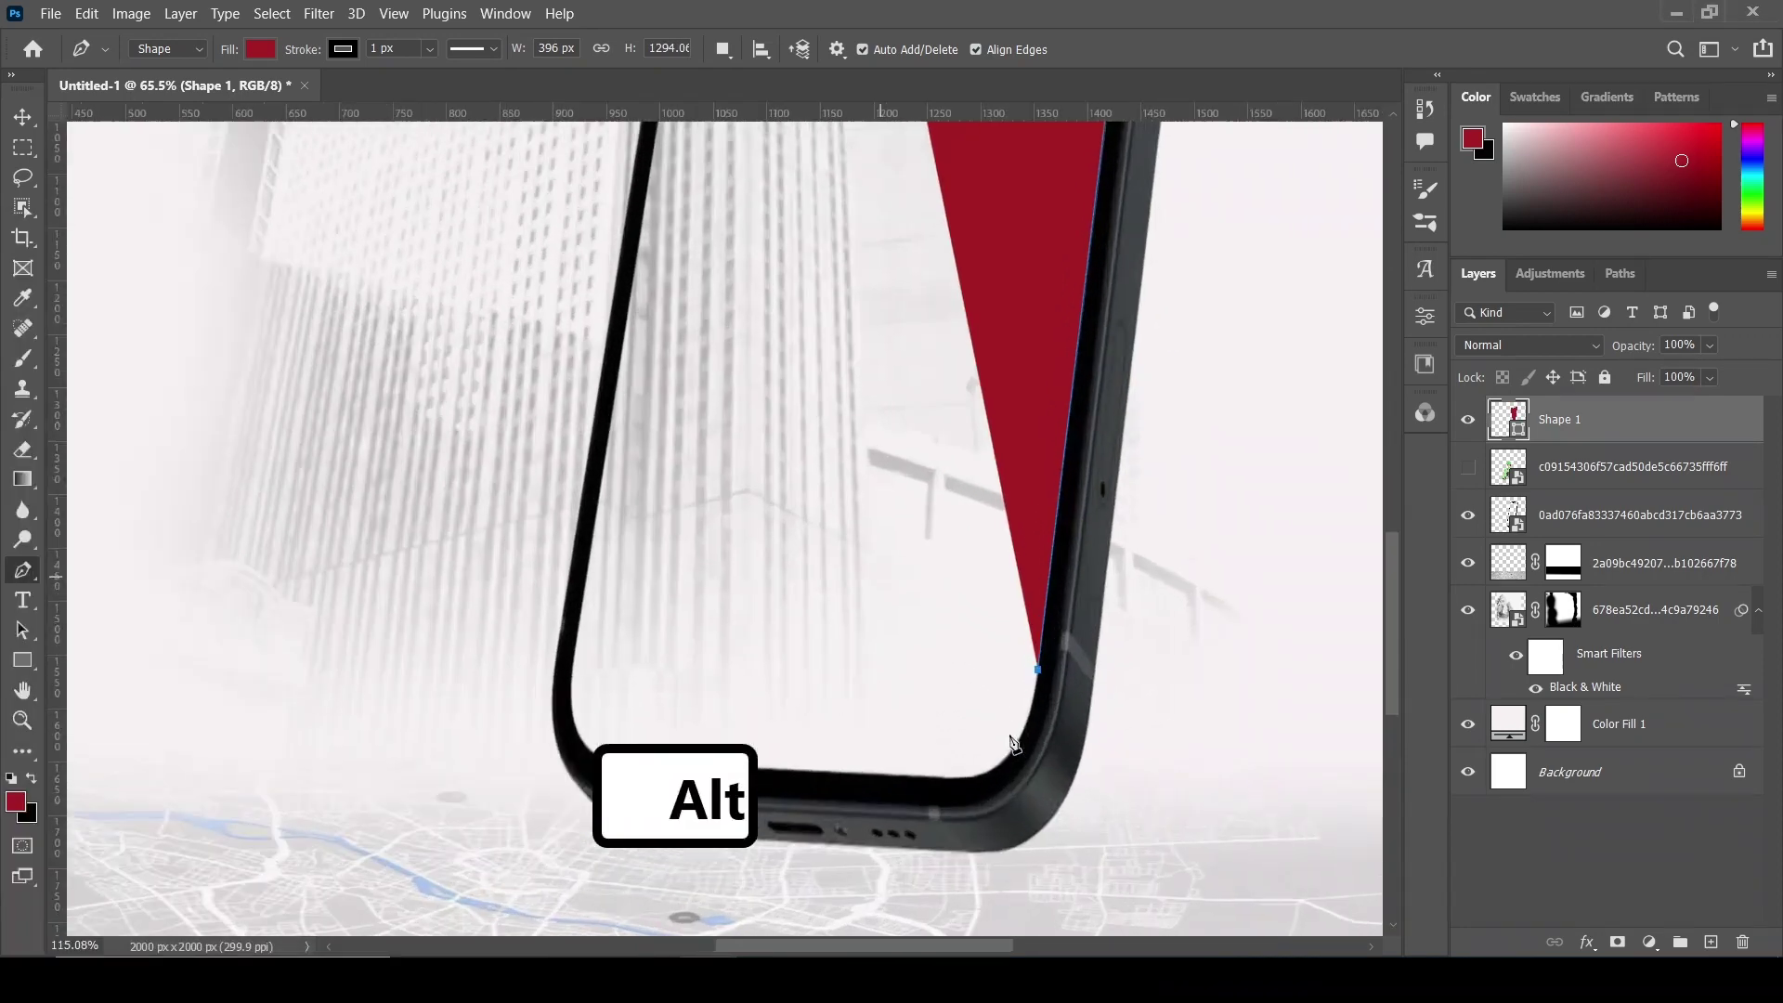
{"action": "left_click", "coordinate": [1040, 702]}
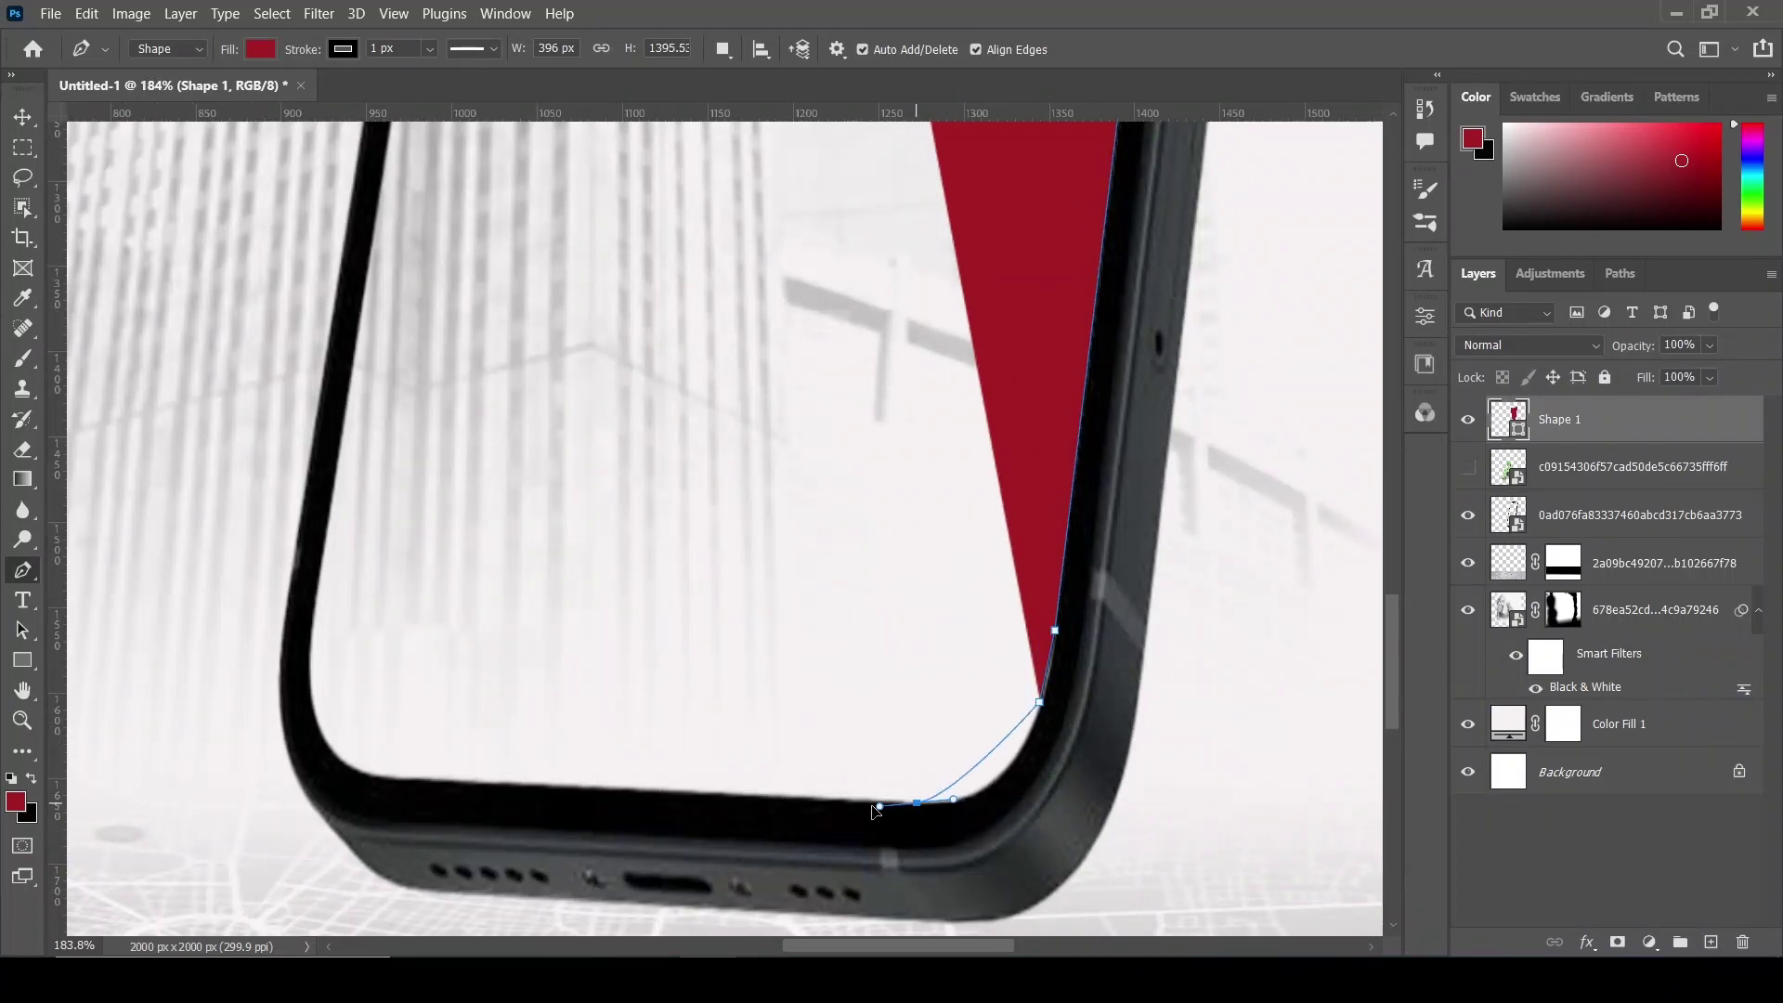
{"action": "left_click_drag", "start_coordinate": [816, 790], "coordinate": [816, 790]}
{"action": "key", "text": "alt"}
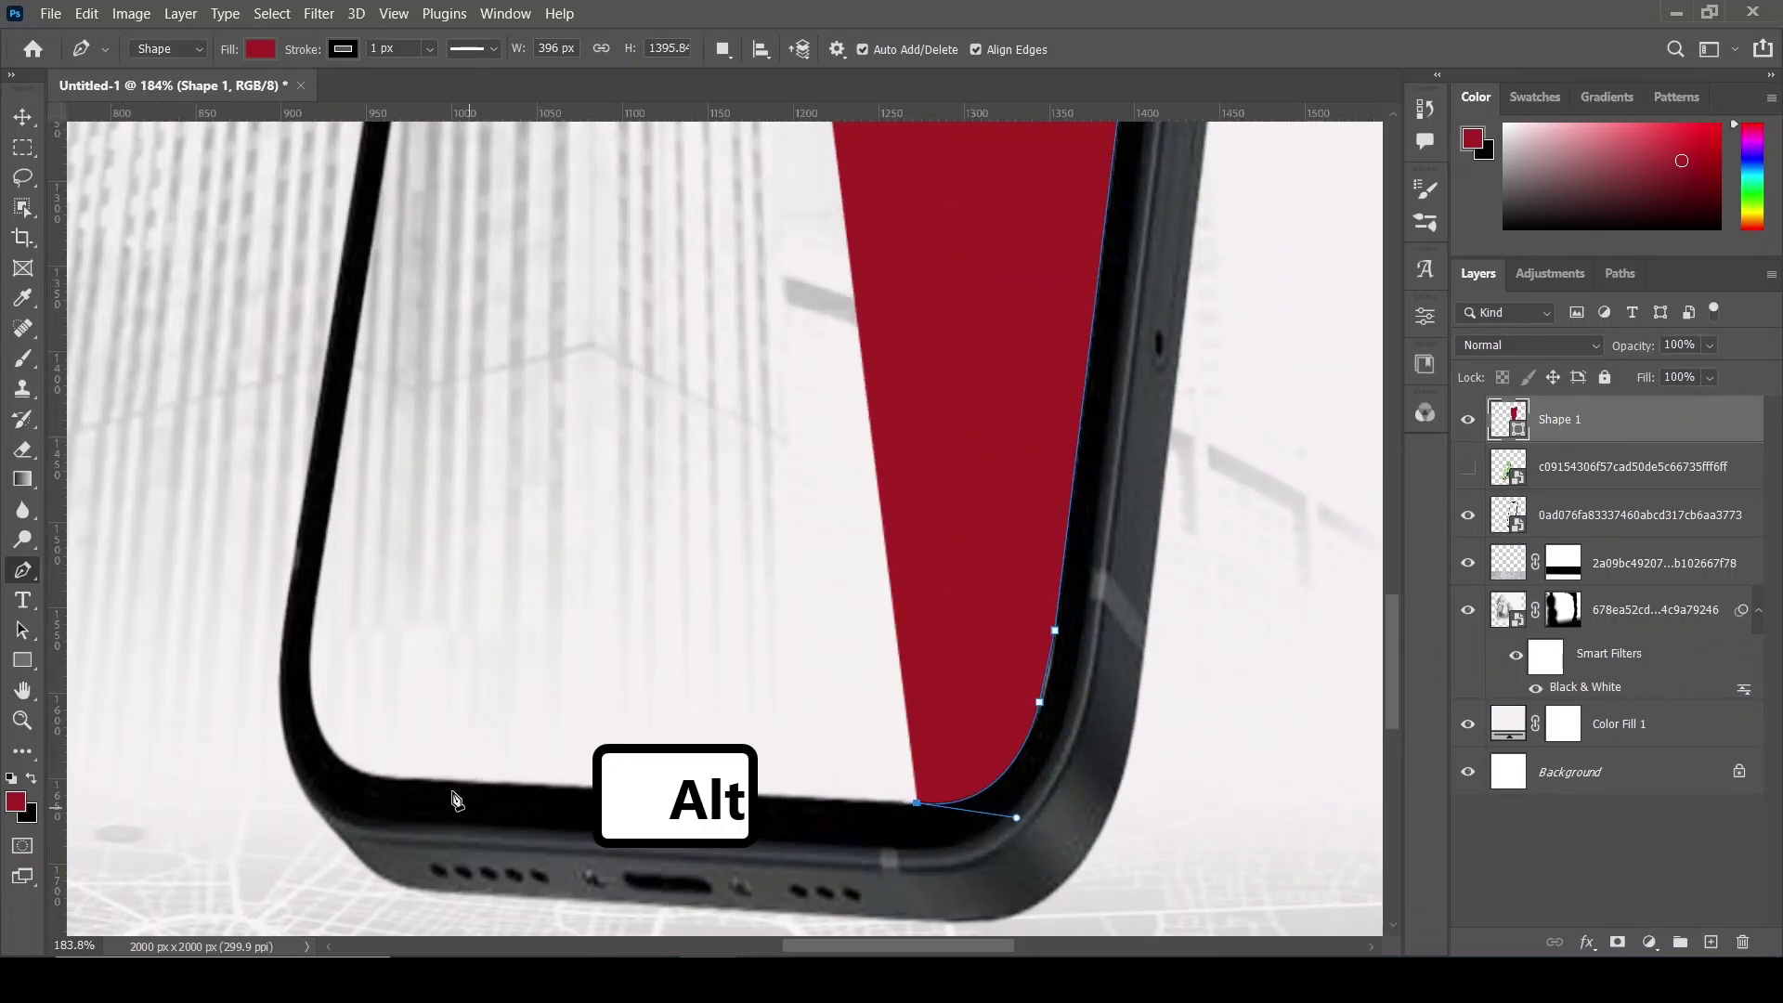
- Continue the Pen shape along the screen's bottom edge and curve it around the lower-left corner
{"action": "left_click", "coordinate": [385, 777]}
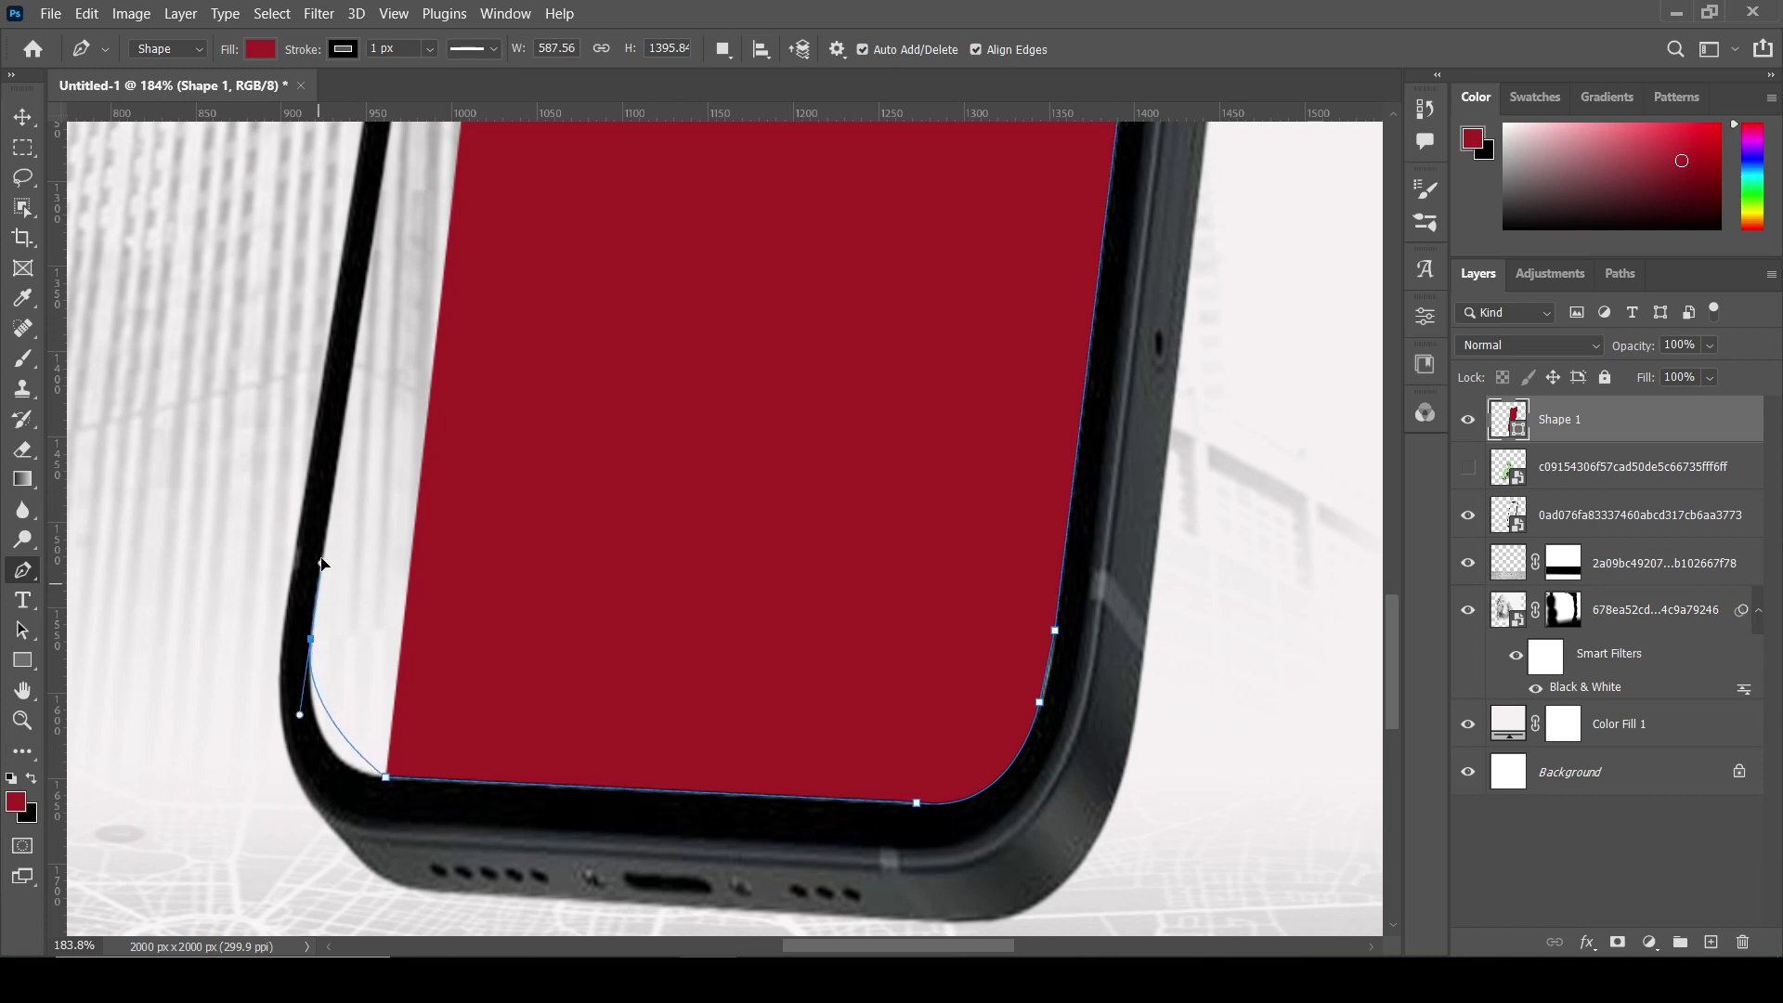
{"action": "left_click", "coordinate": [322, 493]}
{"action": "left_click", "coordinate": [310, 639], "text": "alt"}
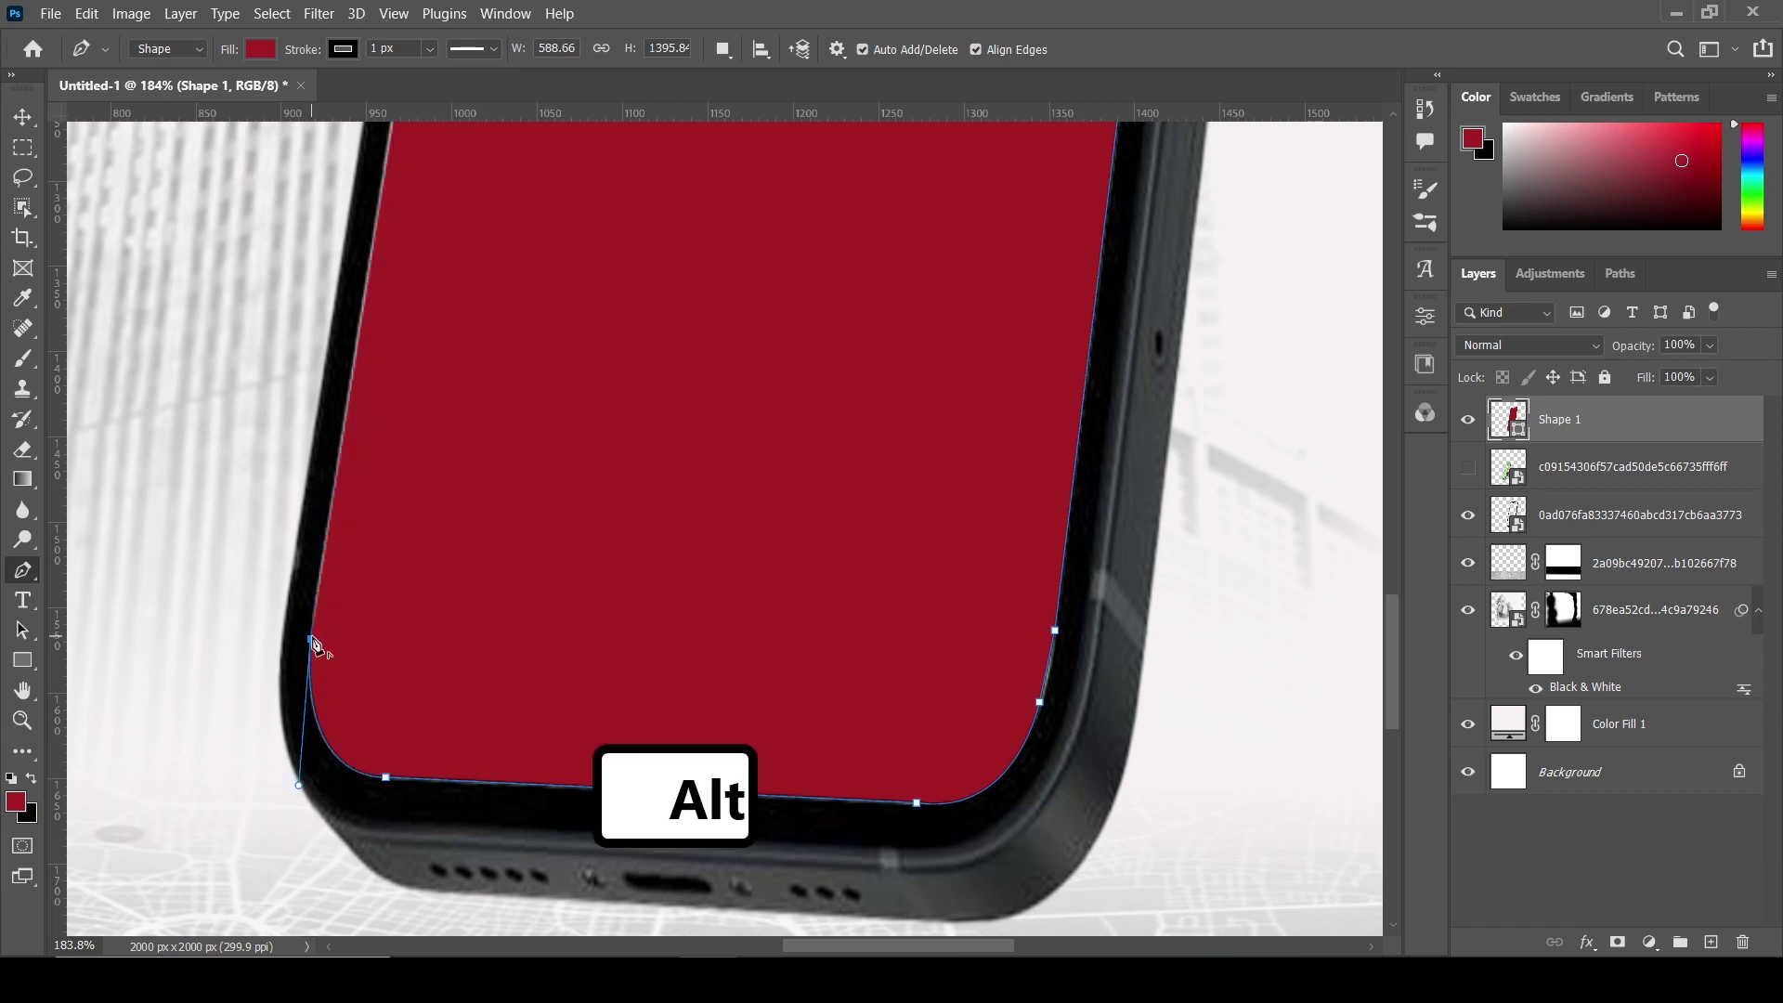
- Trace the Pen shape up the phone screen's left side and close it at its starting point
{"action": "scroll", "coordinate": [339, 451], "scroll_direction": "up", "scroll_amount": 19}
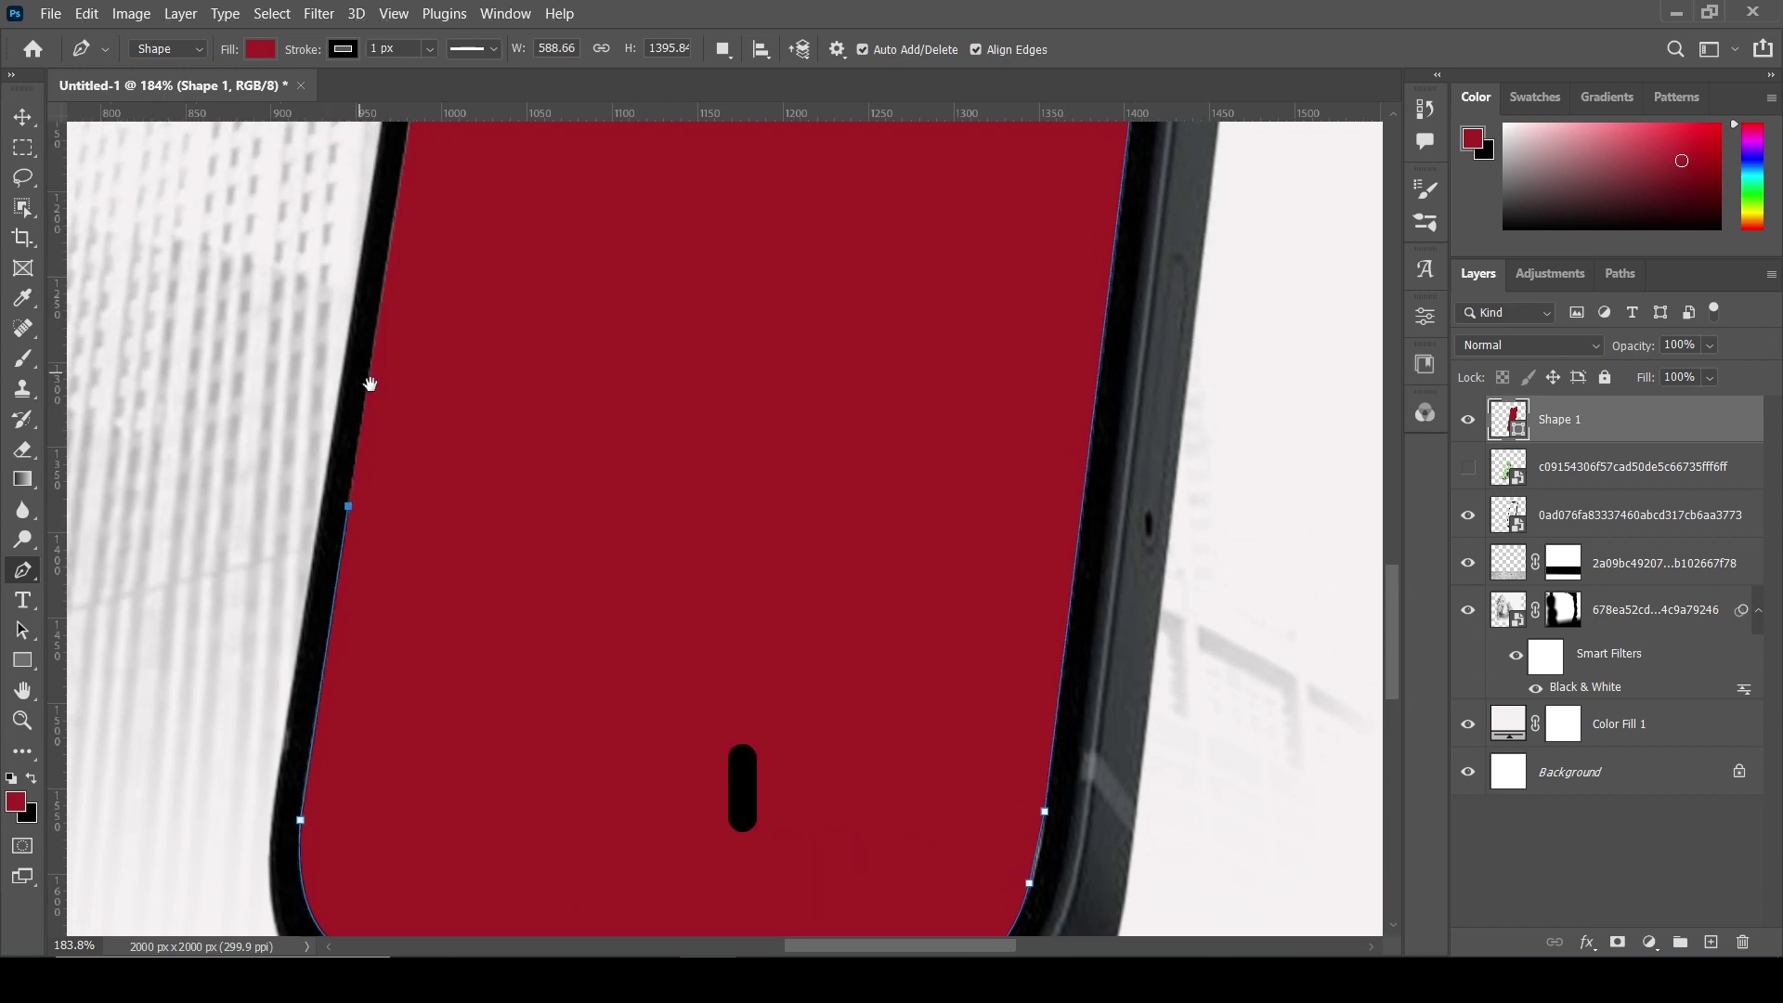
{"action": "scroll", "coordinate": [362, 492], "scroll_direction": "up", "scroll_amount": 19}
{"action": "scroll", "coordinate": [390, 436], "scroll_direction": "down", "scroll_amount": 20}
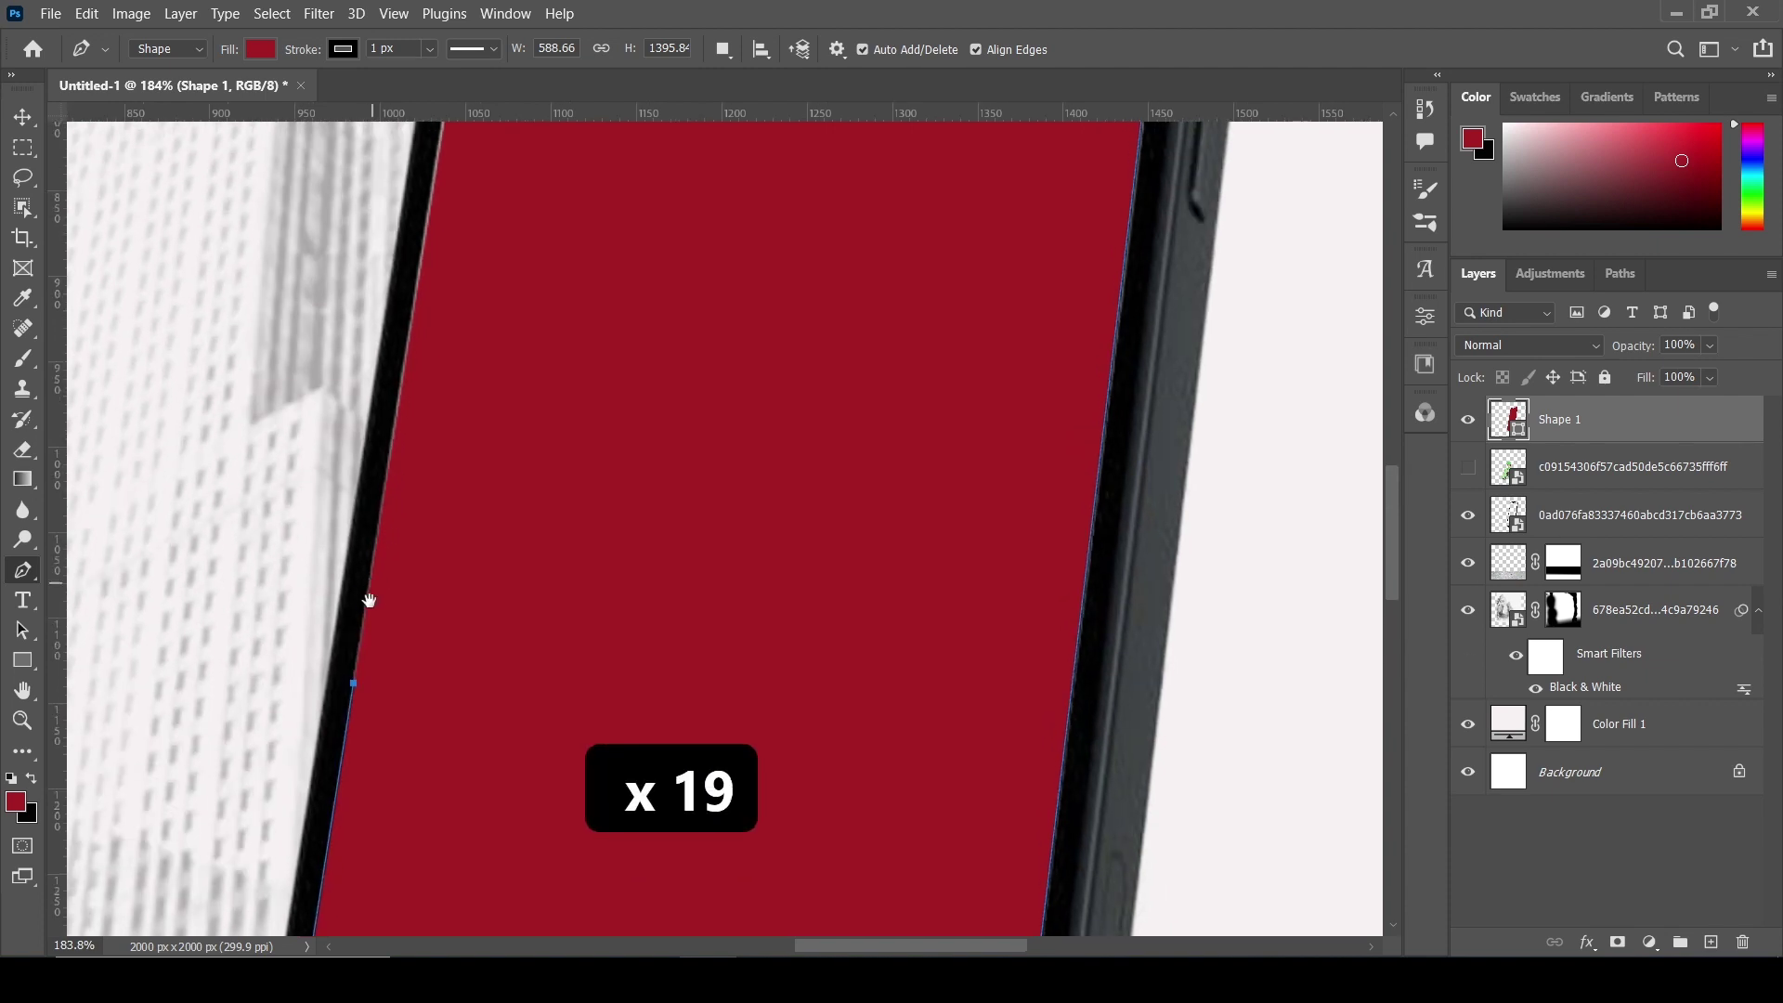
{"action": "scroll", "coordinate": [408, 492], "scroll_direction": "left", "scroll_amount": 20}
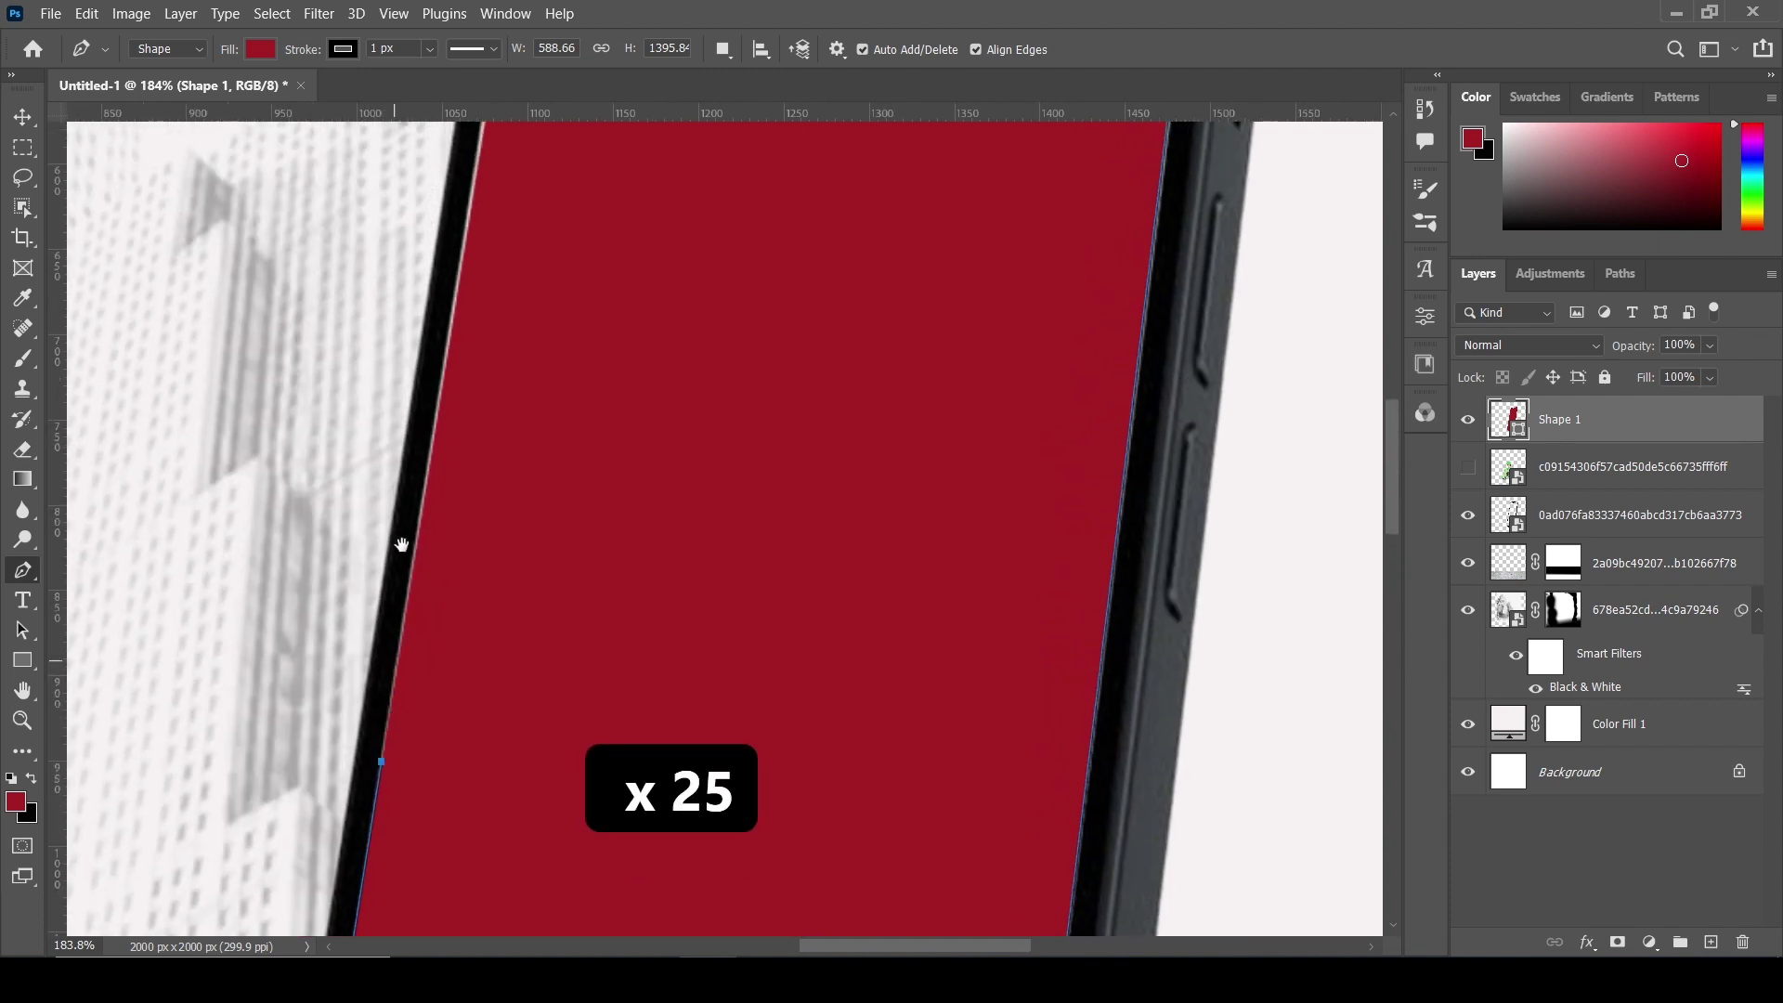
{"action": "scroll", "coordinate": [463, 627], "scroll_direction": "down", "scroll_amount": 6}
{"action": "scroll", "coordinate": [462, 628], "scroll_direction": "up", "scroll_amount": 20}
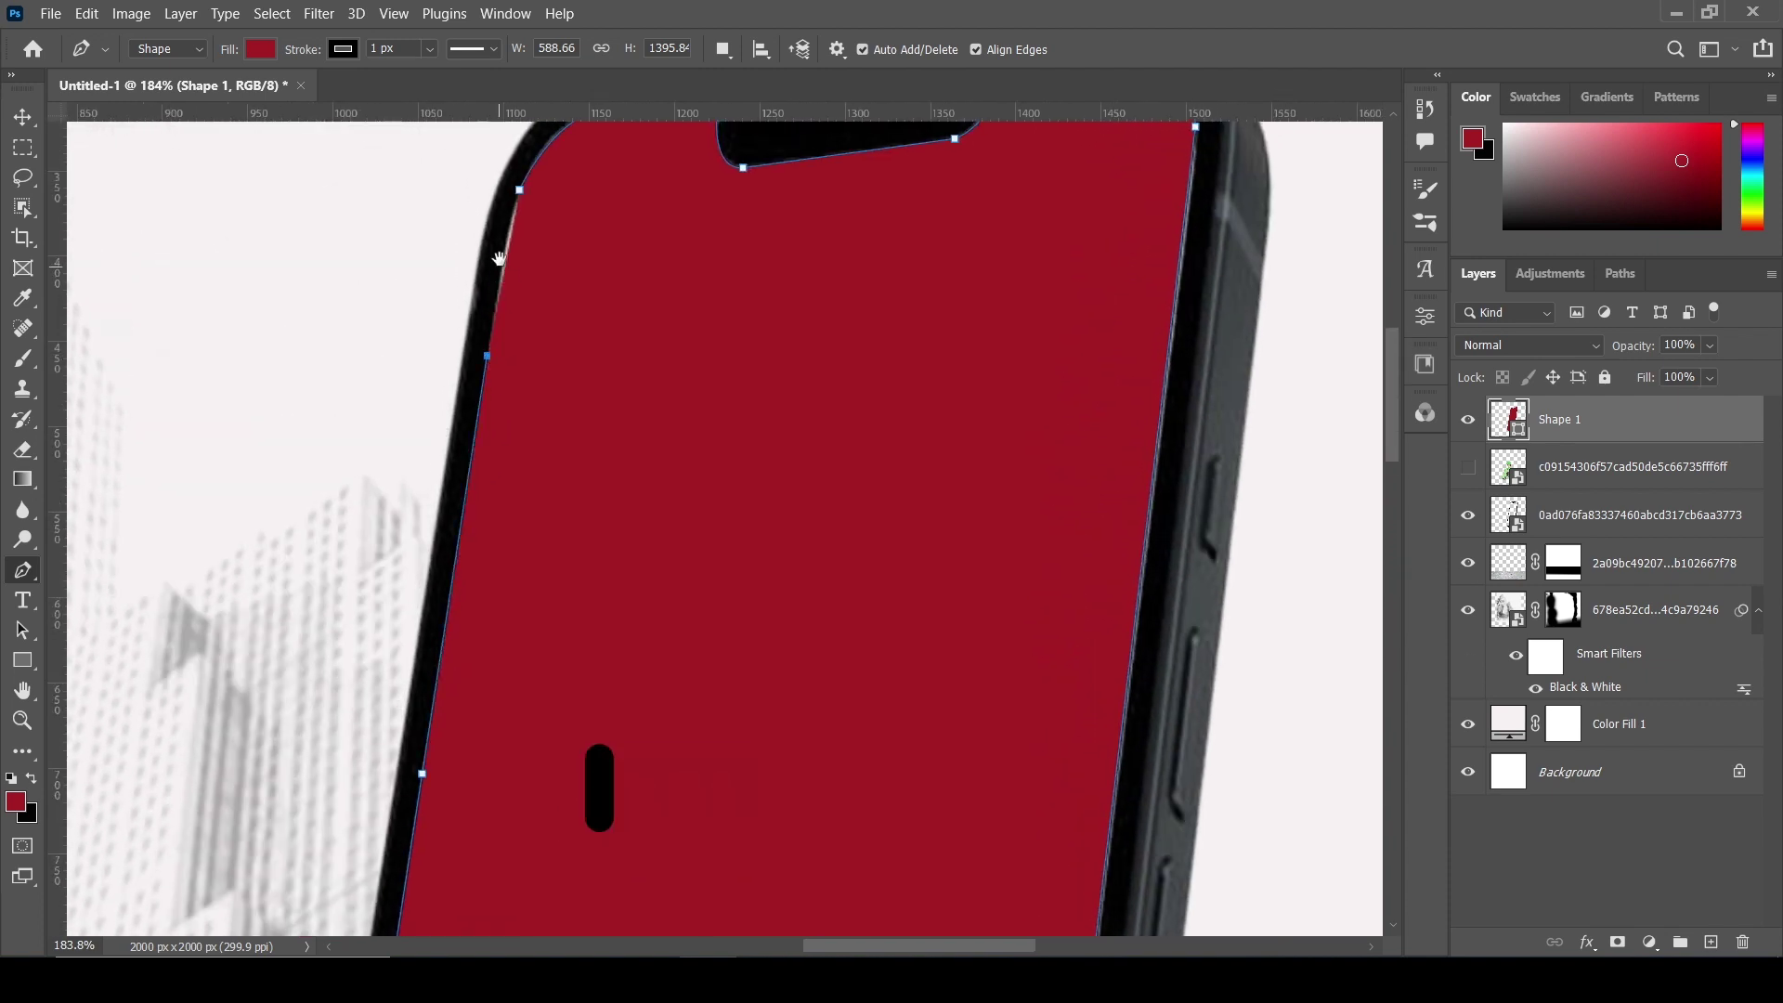
{"action": "scroll", "coordinate": [523, 401], "scroll_direction": "up", "scroll_amount": 19}
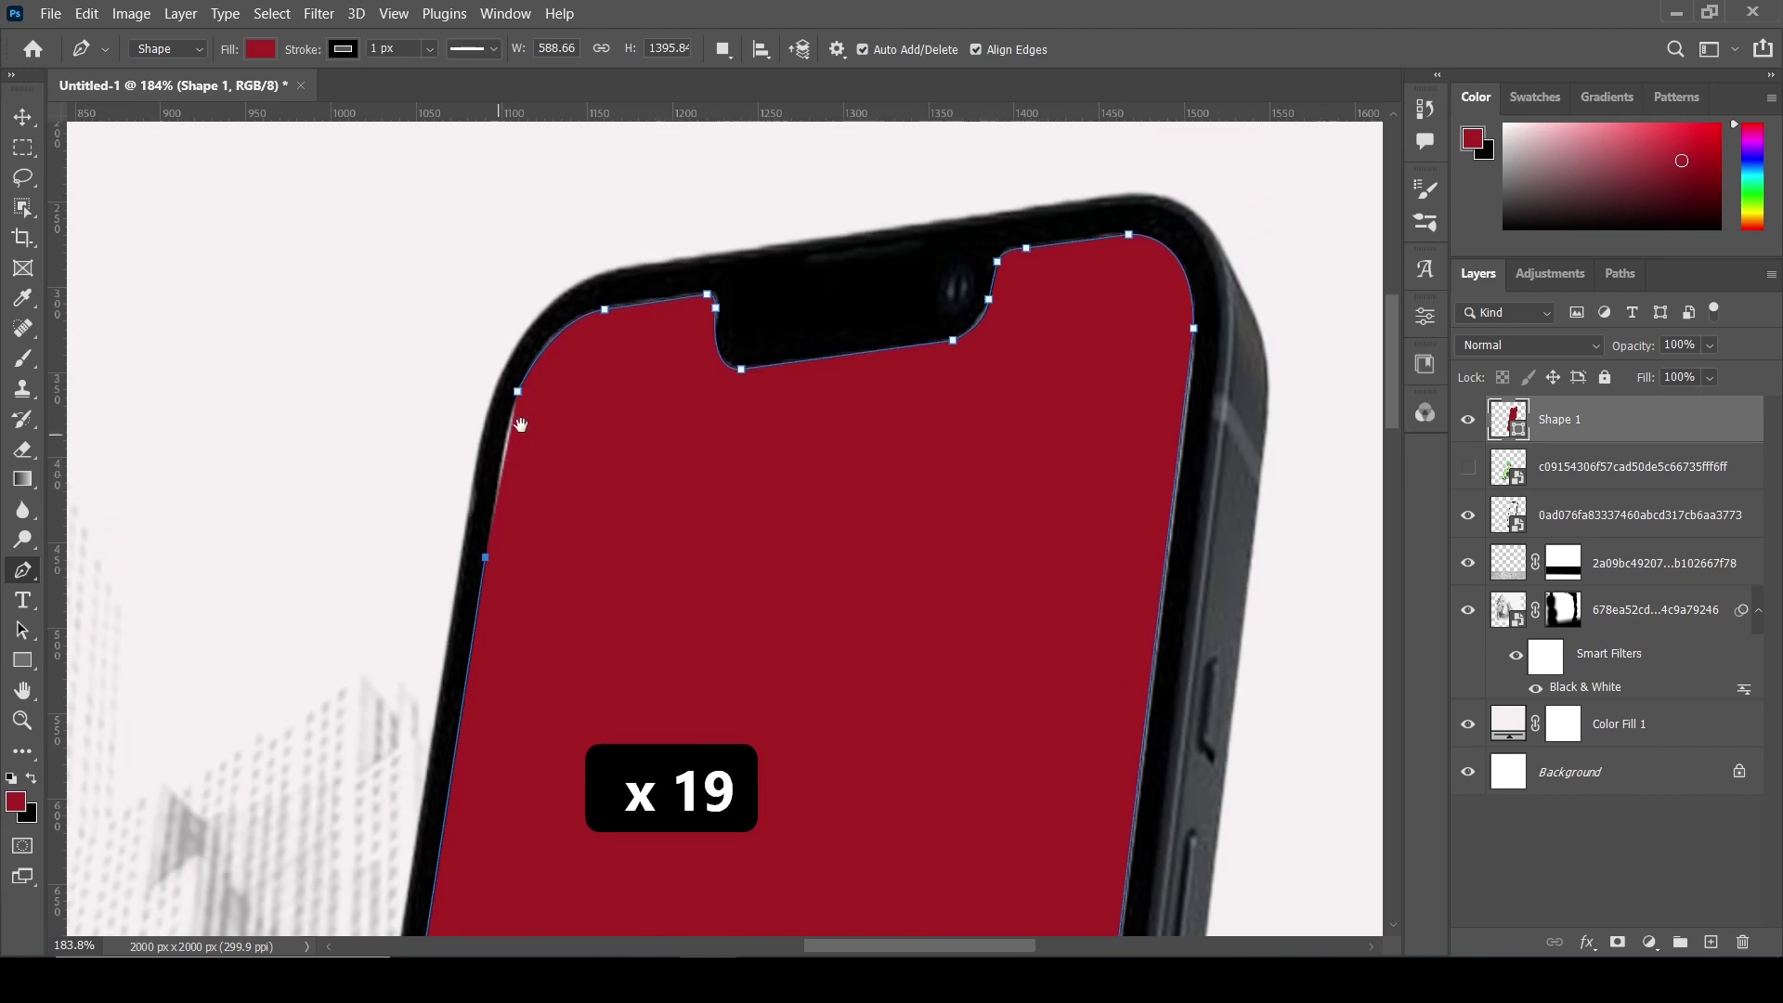
{"action": "left_click", "coordinate": [24, 119]}
{"action": "scroll", "coordinate": [742, 513], "scroll_direction": "down", "scroll_amount": 5, "text": "alt"}
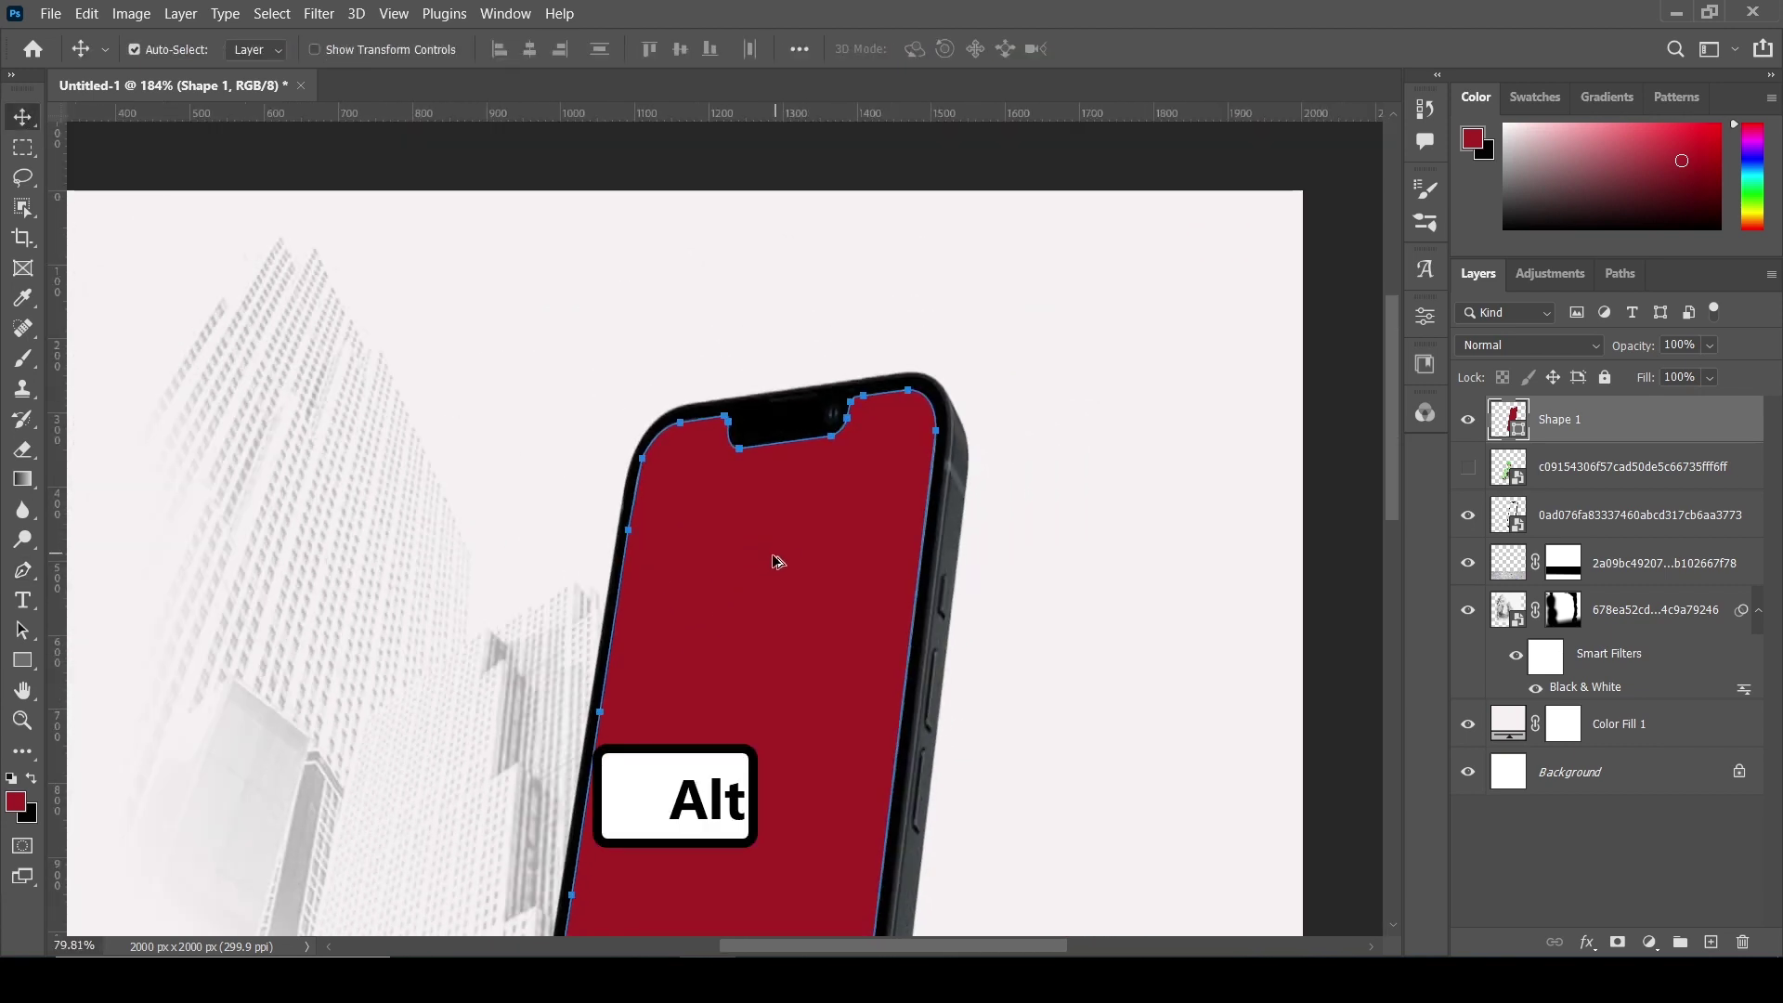
{"action": "scroll", "coordinate": [771, 560], "scroll_direction": "down", "scroll_amount": 20, "text": "alt"}
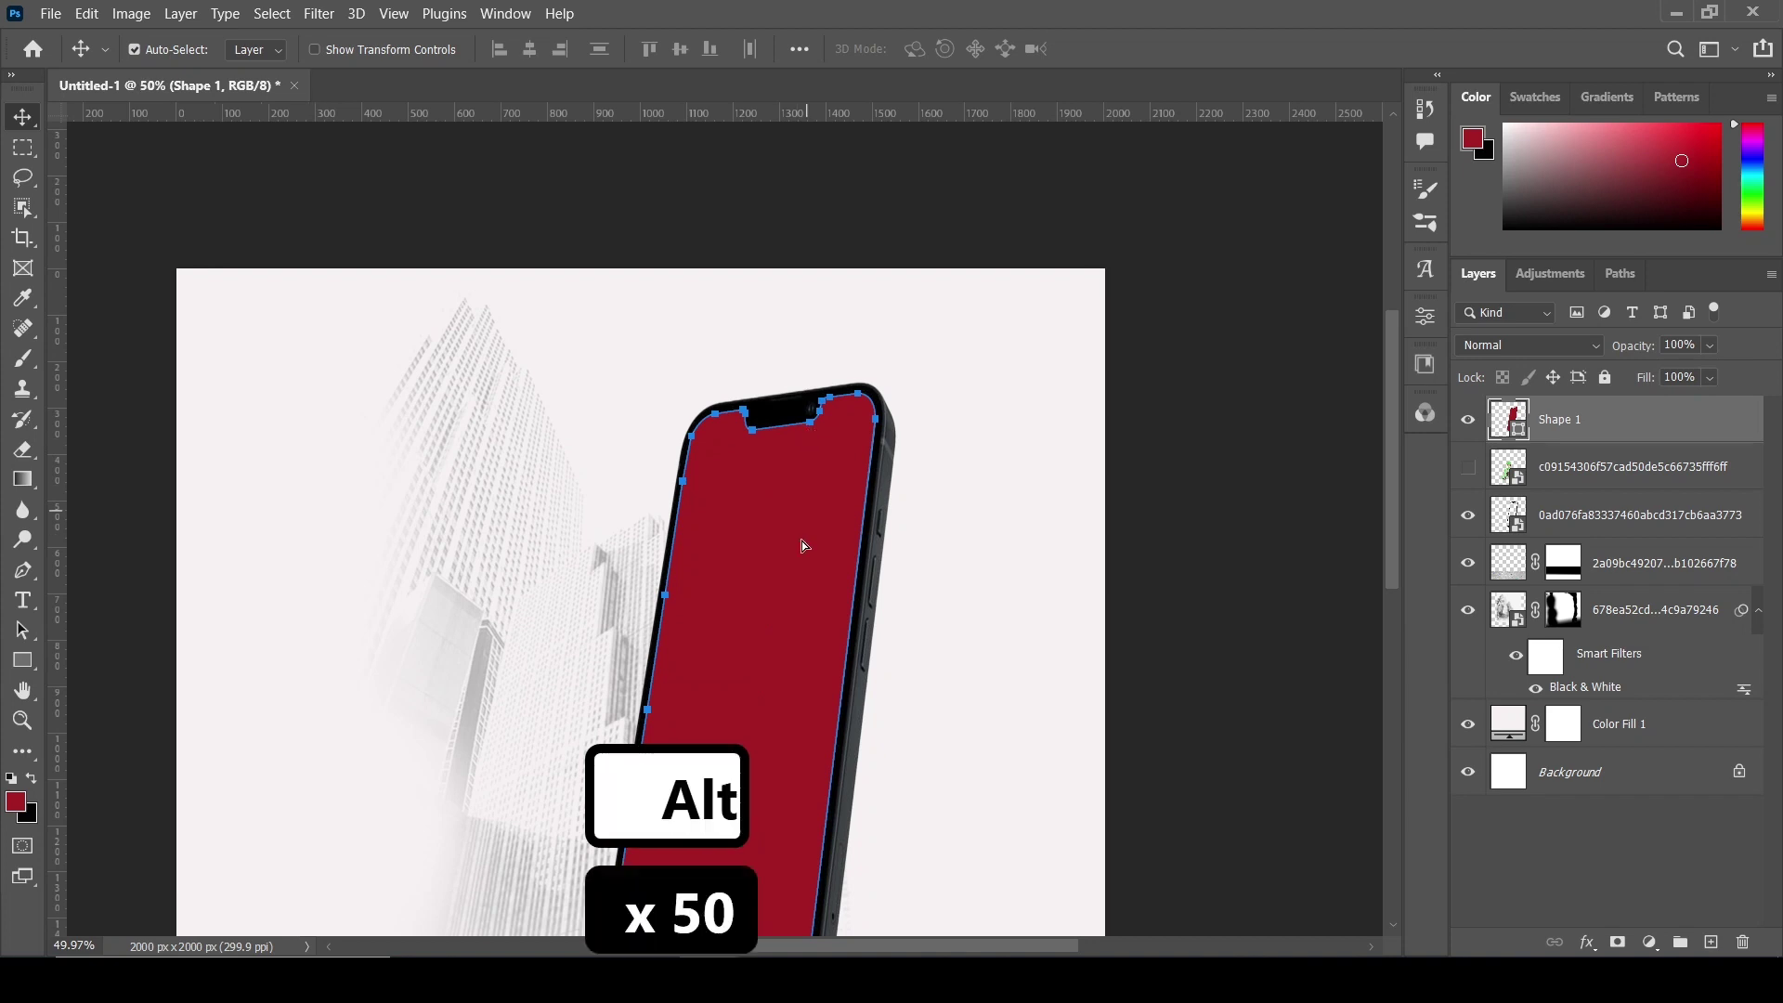
- Make the scooter rider layer visible and move it above the red phone-screen shape in the layer order
{"action": "left_click_drag", "start_coordinate": [806, 550], "coordinate": [820, 525]}
{"action": "scroll", "coordinate": [820, 526], "scroll_direction": "down", "scroll_amount": 1}
{"action": "scroll", "coordinate": [808, 512], "scroll_direction": "down", "scroll_amount": 1, "text": "ctrl"}
{"action": "key", "text": "ctrl+z"}
{"action": "left_click", "coordinate": [909, 432]}
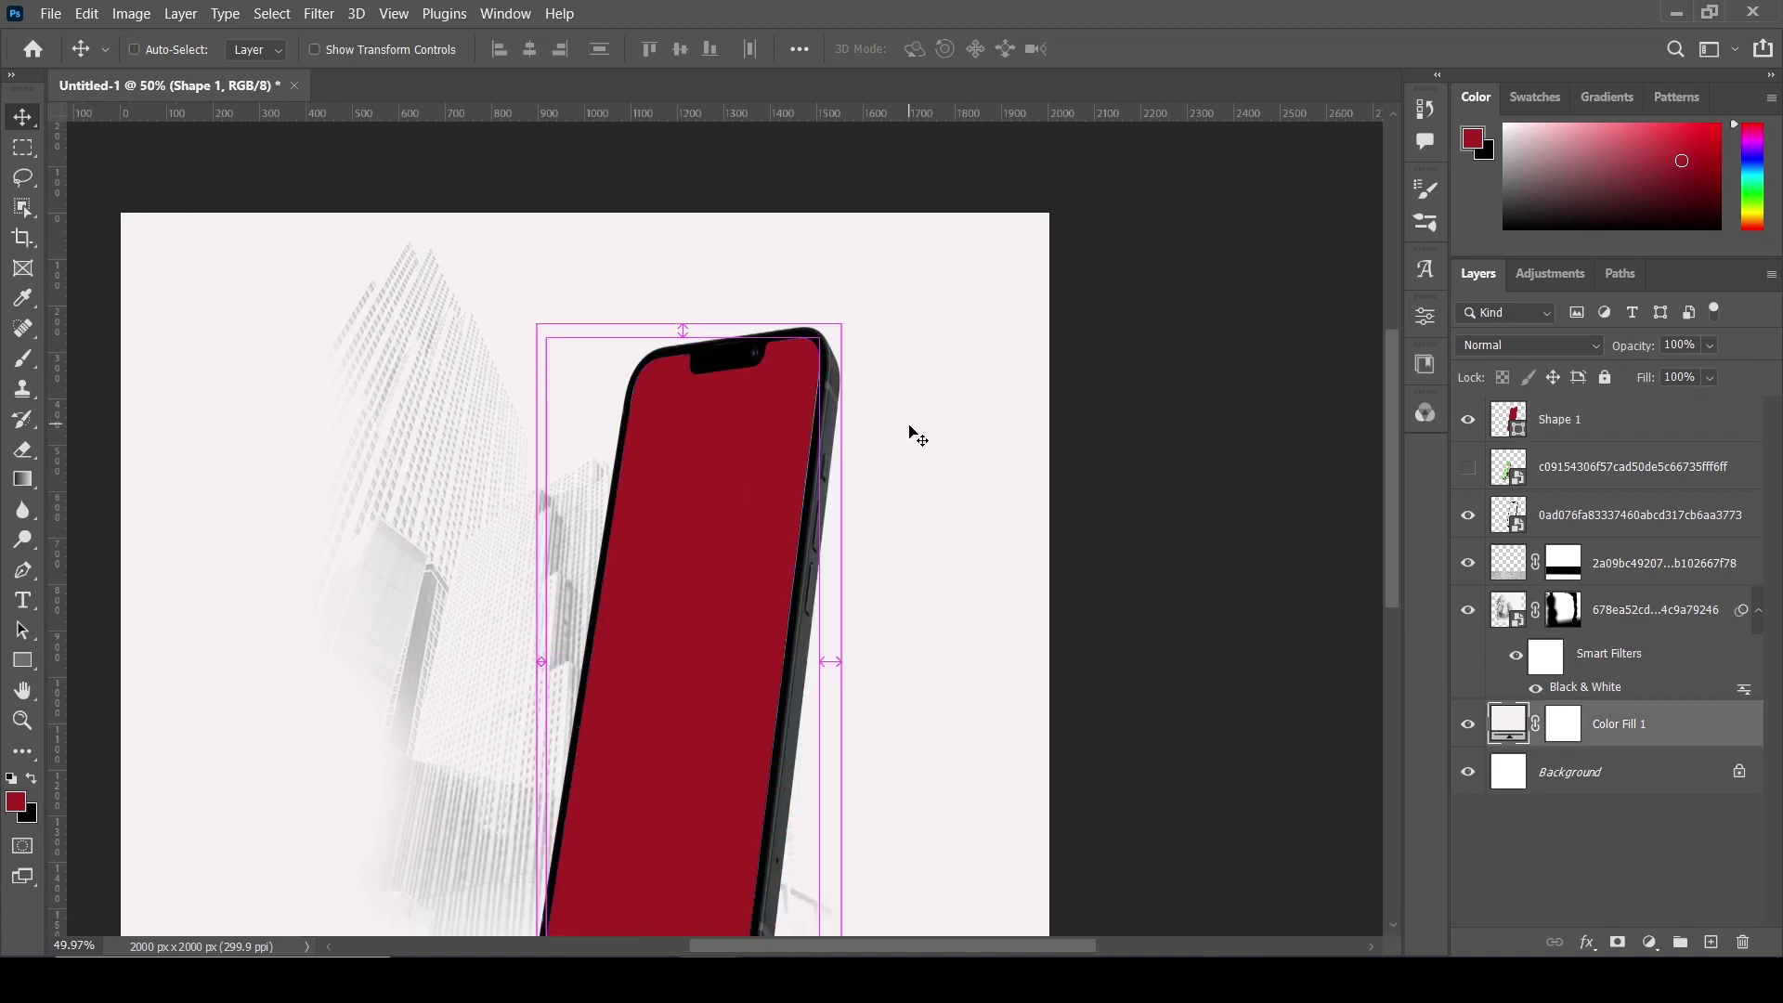
{"action": "key", "text": "ctrl+0"}
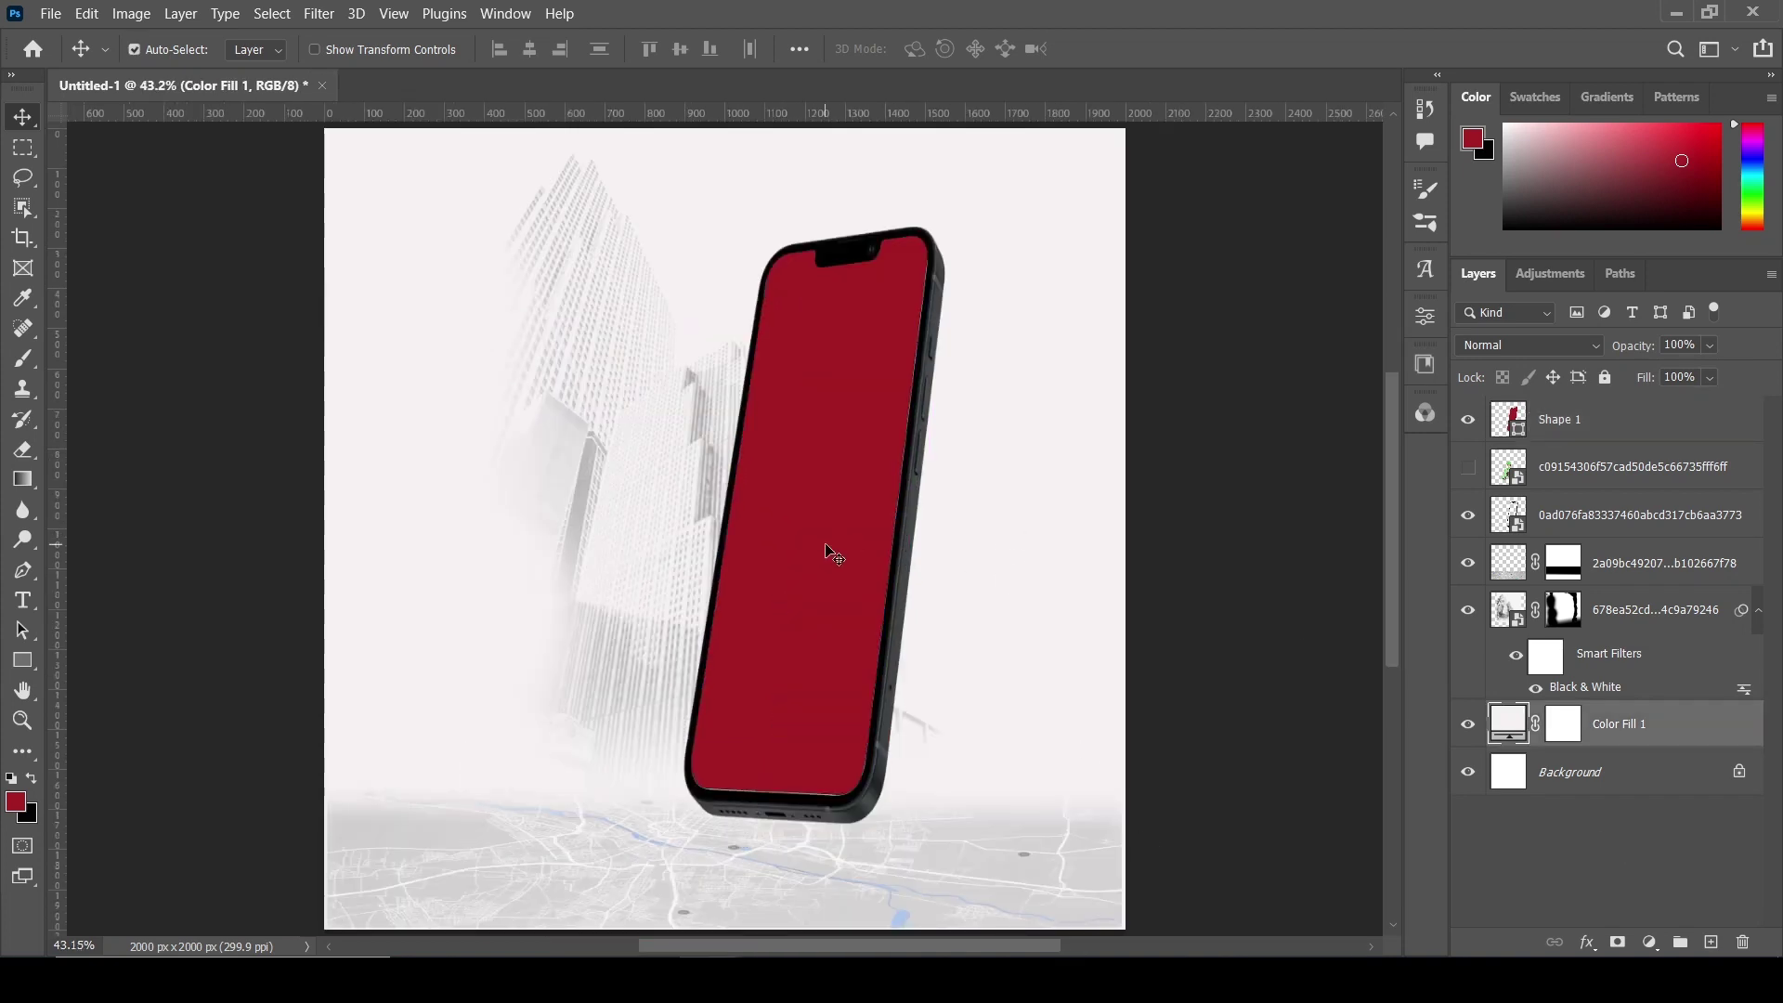
{"action": "left_click", "coordinate": [1469, 468]}
{"action": "left_click_drag", "start_coordinate": [1563, 475], "coordinate": [1564, 416]}
- Recolor the phone-screen shape to the light green cfffce, starting from a green sampled on the rider's cap
{"action": "left_click", "coordinate": [844, 376]}
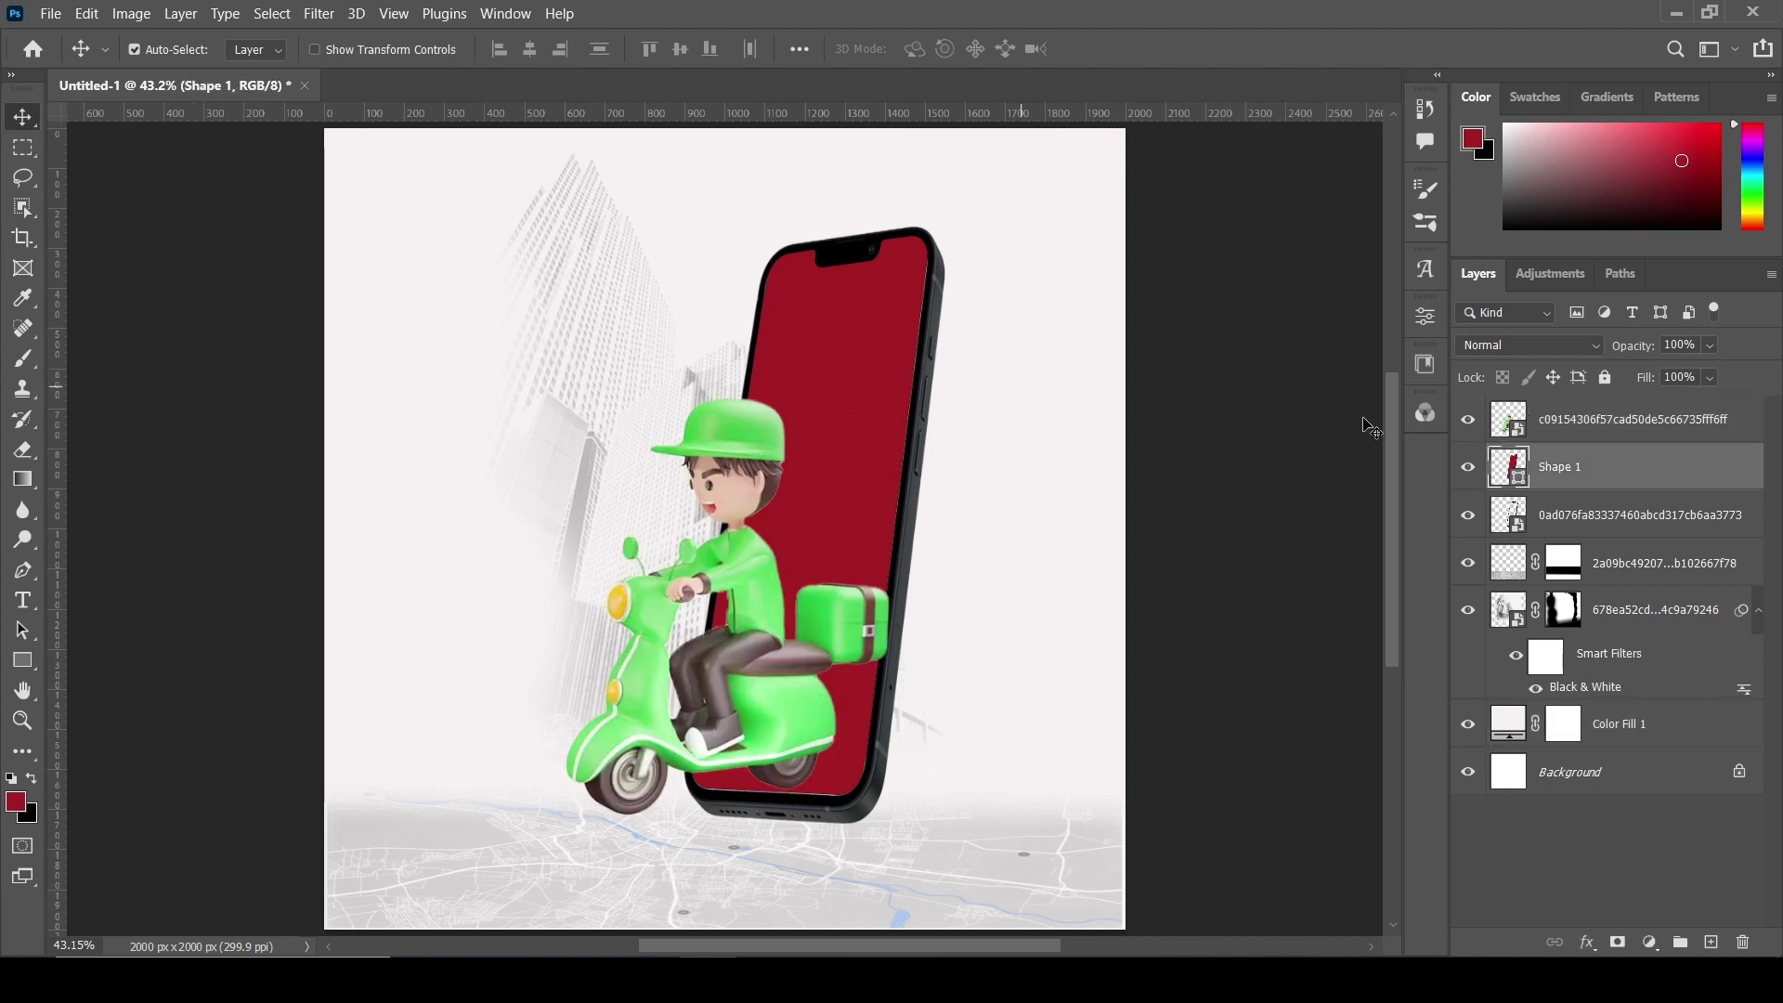
{"action": "left_click", "coordinate": [1428, 317]}
{"action": "left_click", "coordinate": [1427, 319]}
{"action": "double_click", "coordinate": [1521, 471]}
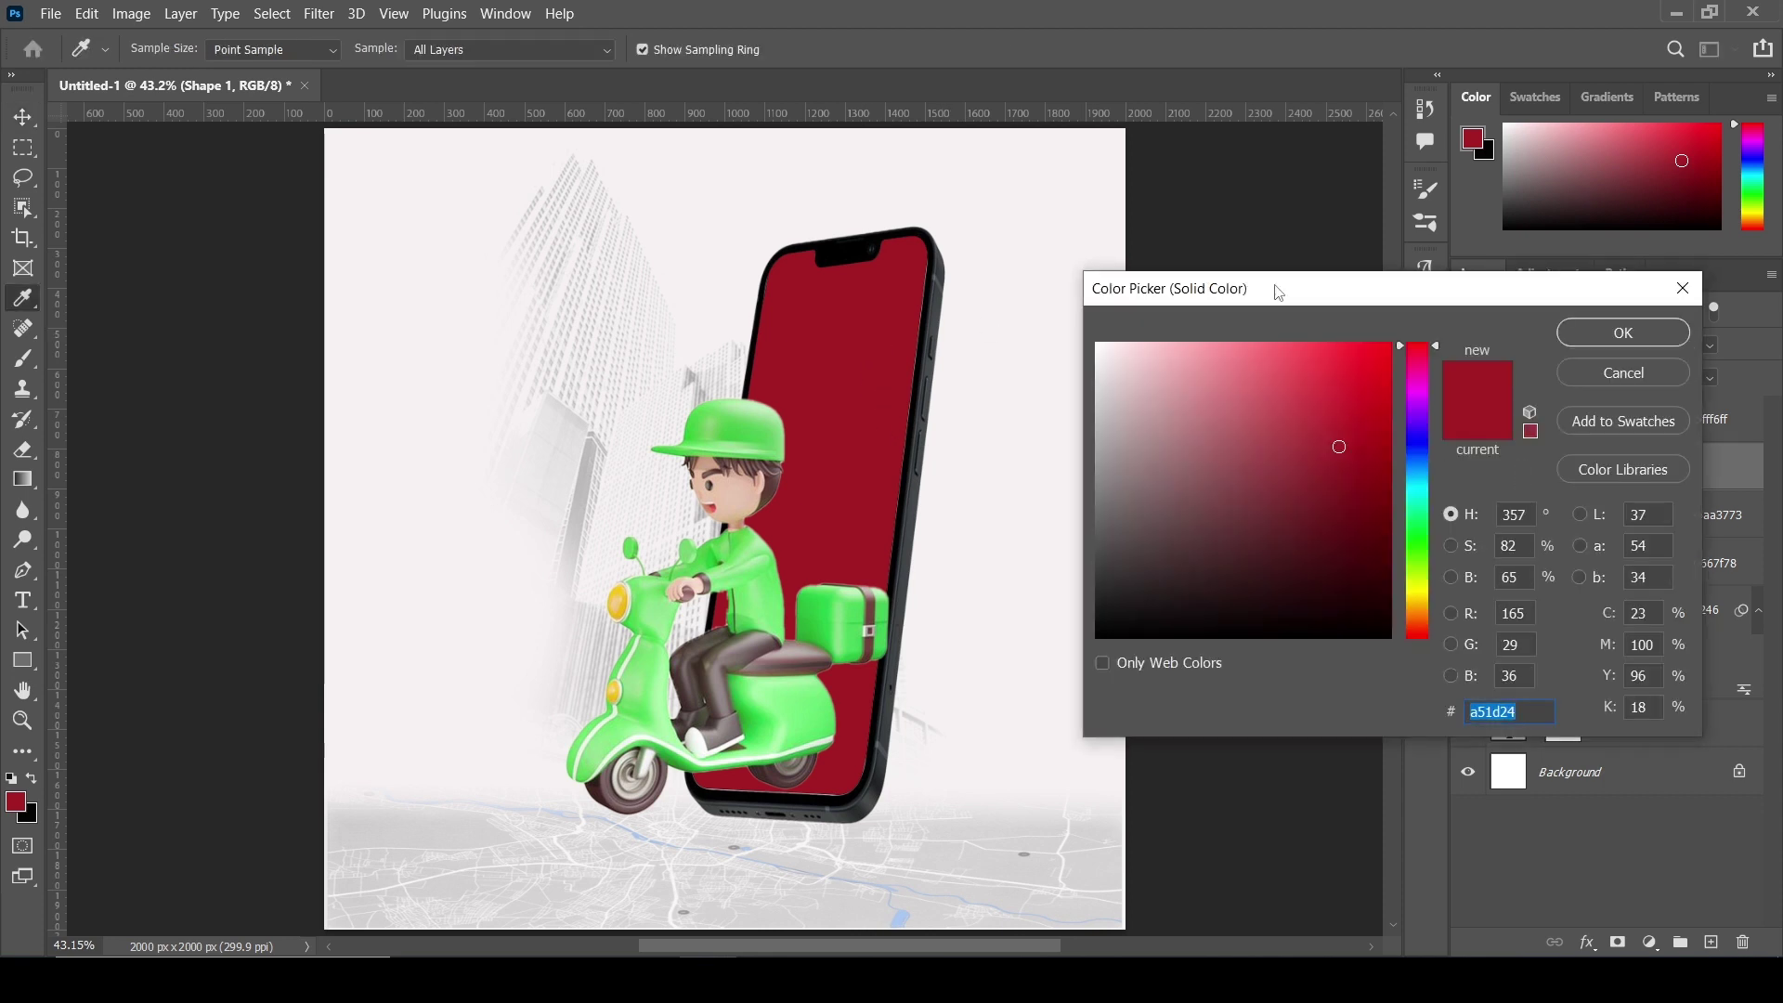
{"action": "left_click_drag", "start_coordinate": [1279, 288], "coordinate": [1518, 277]}
{"action": "left_click", "coordinate": [759, 415]}
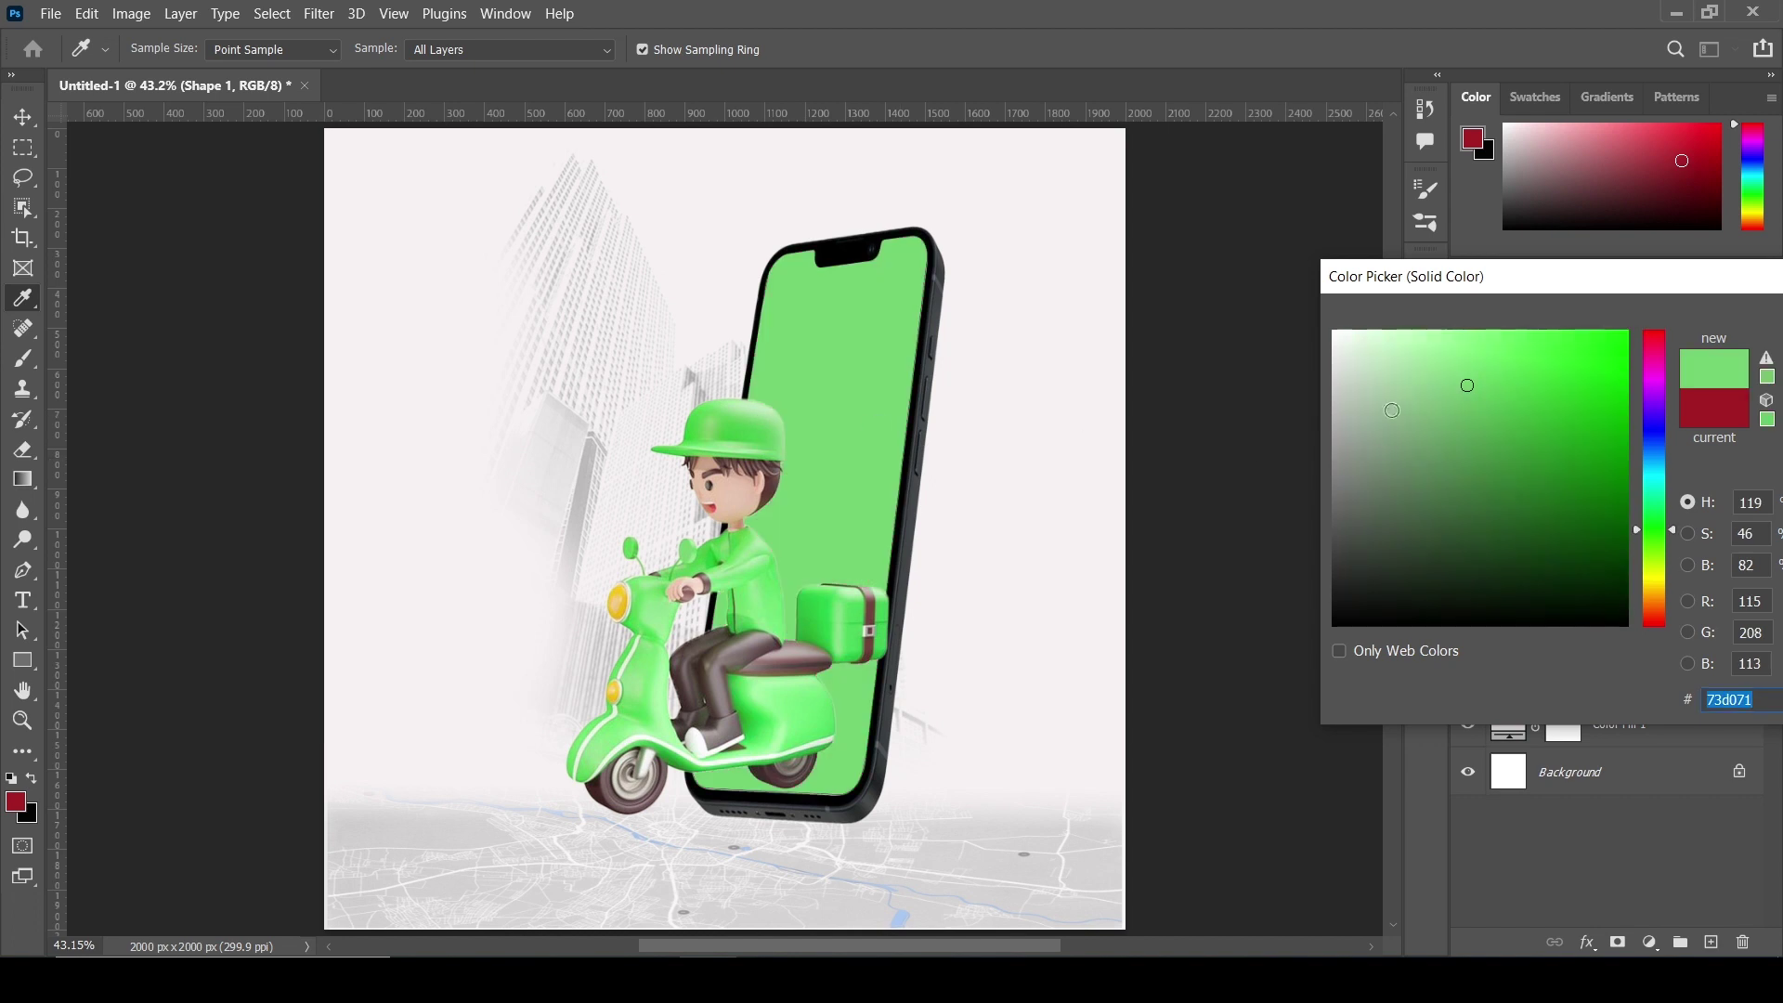
{"action": "left_click_drag", "start_coordinate": [1707, 279], "coordinate": [1551, 258]}
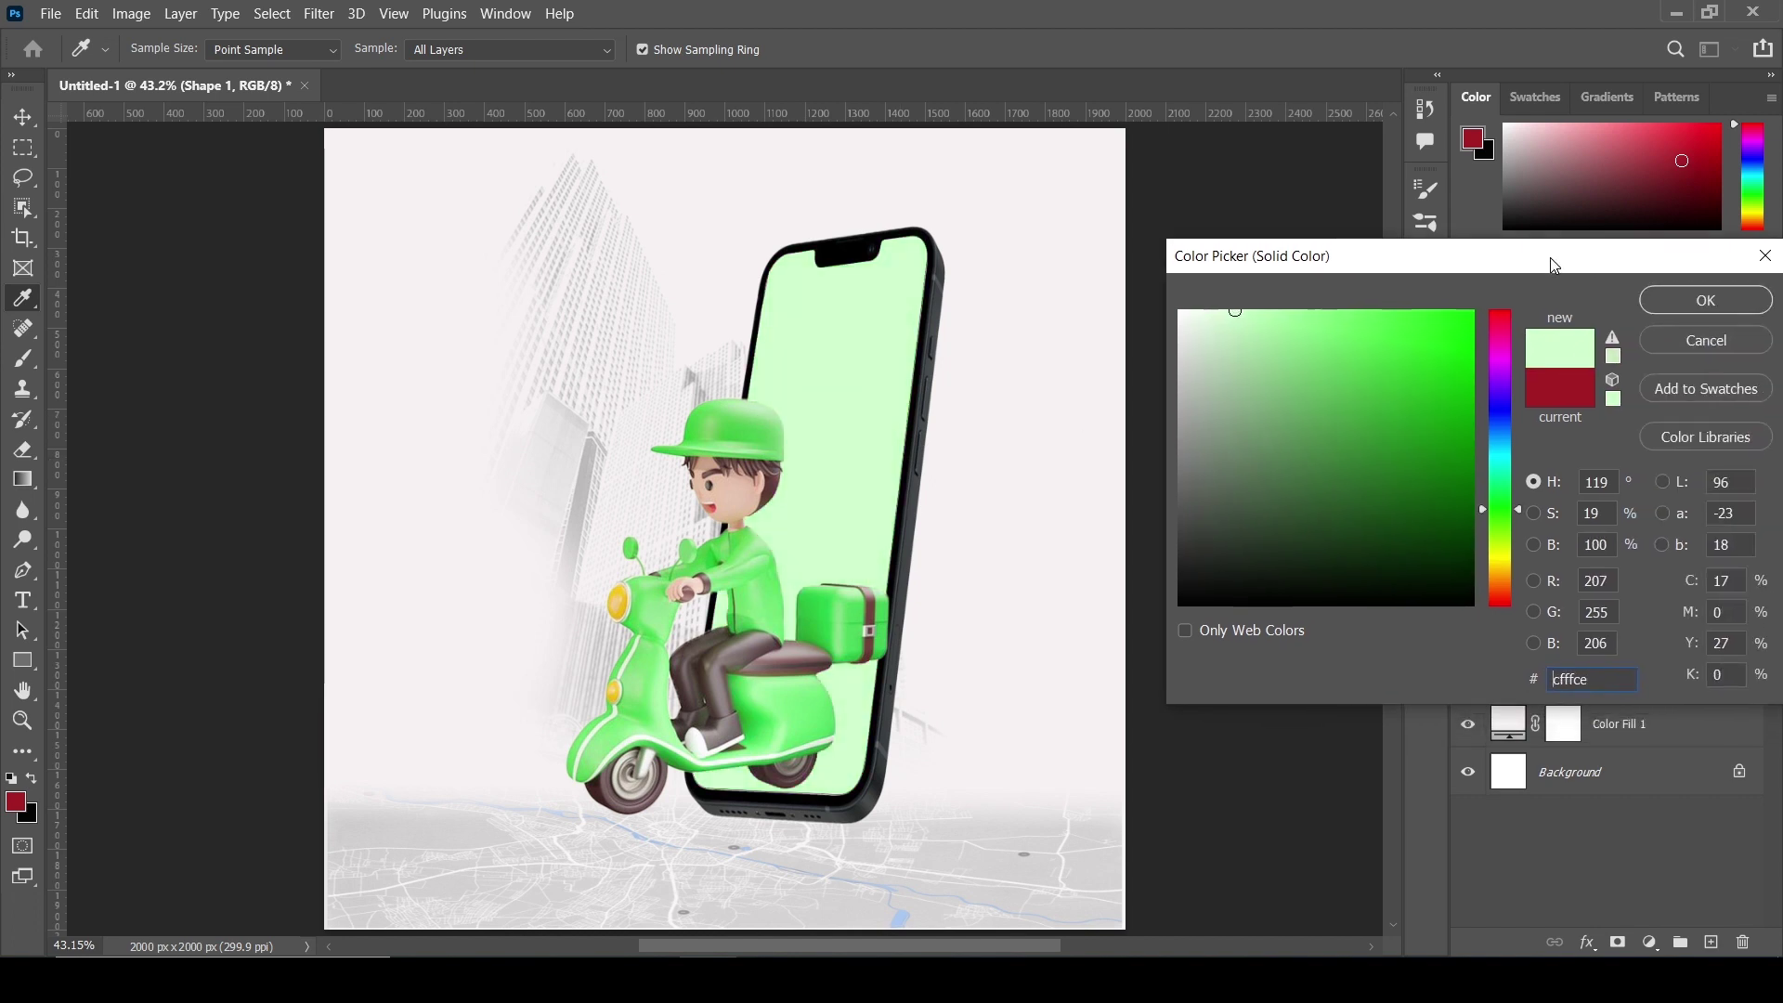
{"action": "left_click", "coordinate": [1691, 302]}
- Rotate the scooter rider slightly counterclockwise and shift it a little further out of the phone
{"action": "left_click_drag", "start_coordinate": [743, 597], "coordinate": [740, 594]}
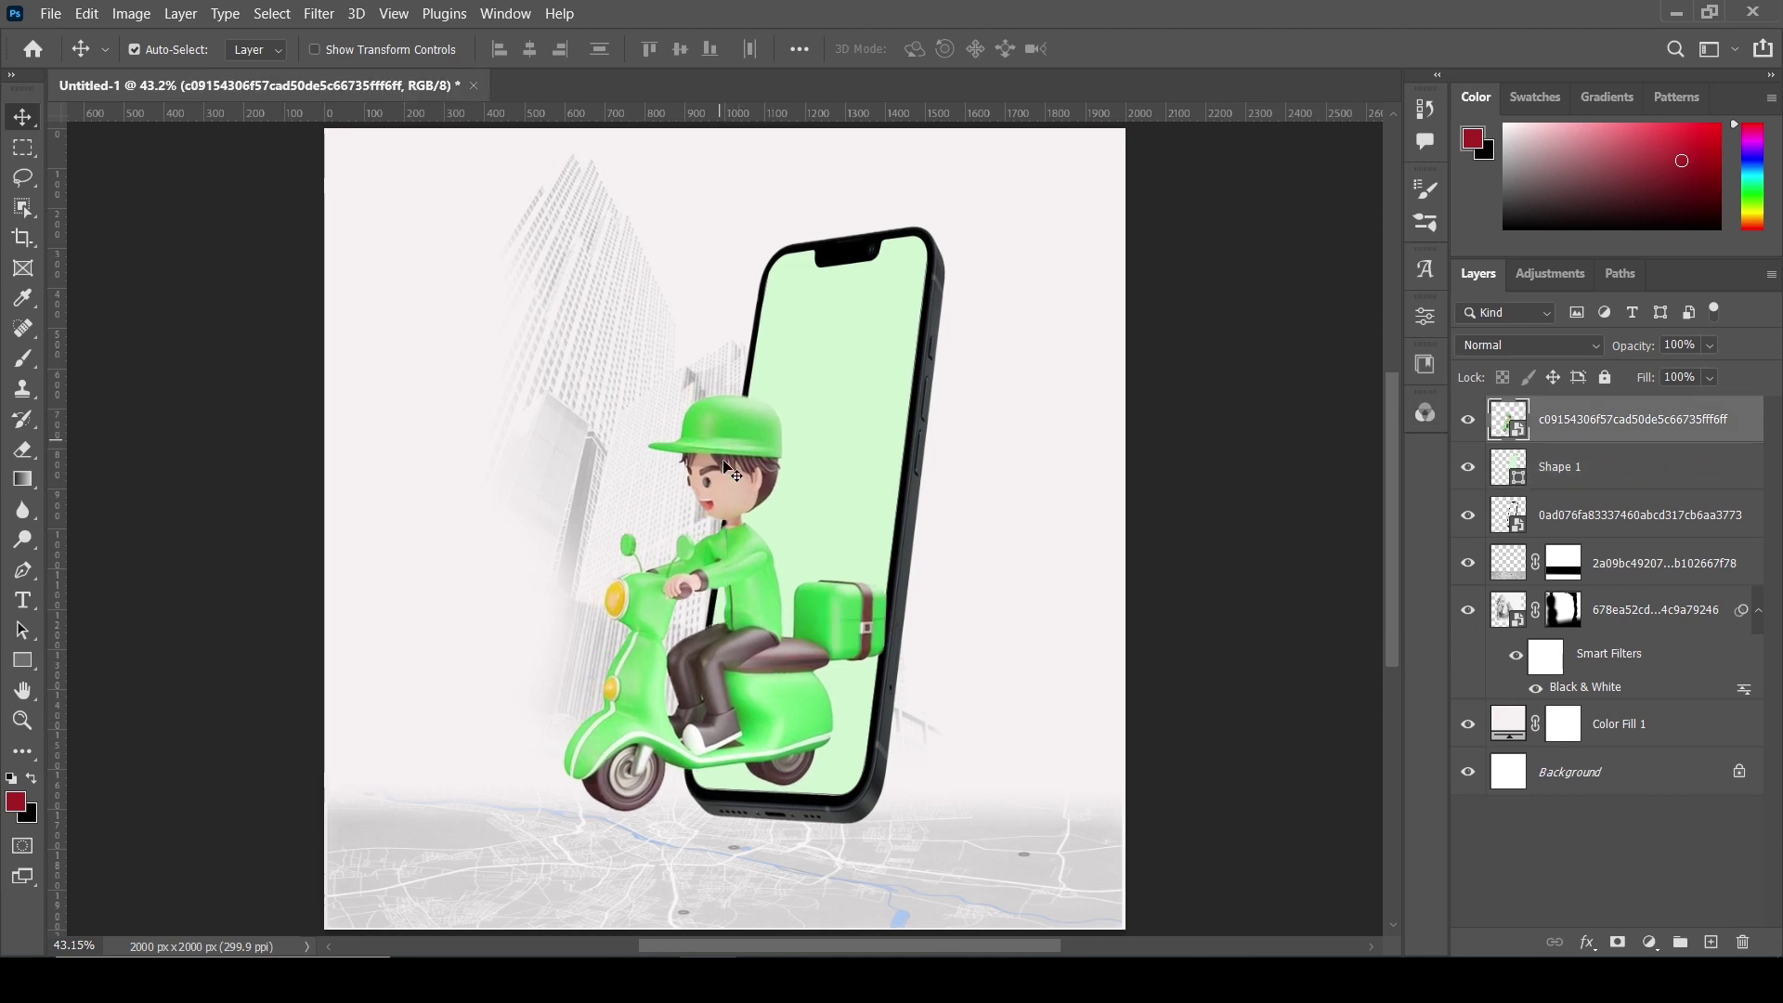
{"action": "key", "text": "ctrl"}
{"action": "key", "text": "ctrl+t"}
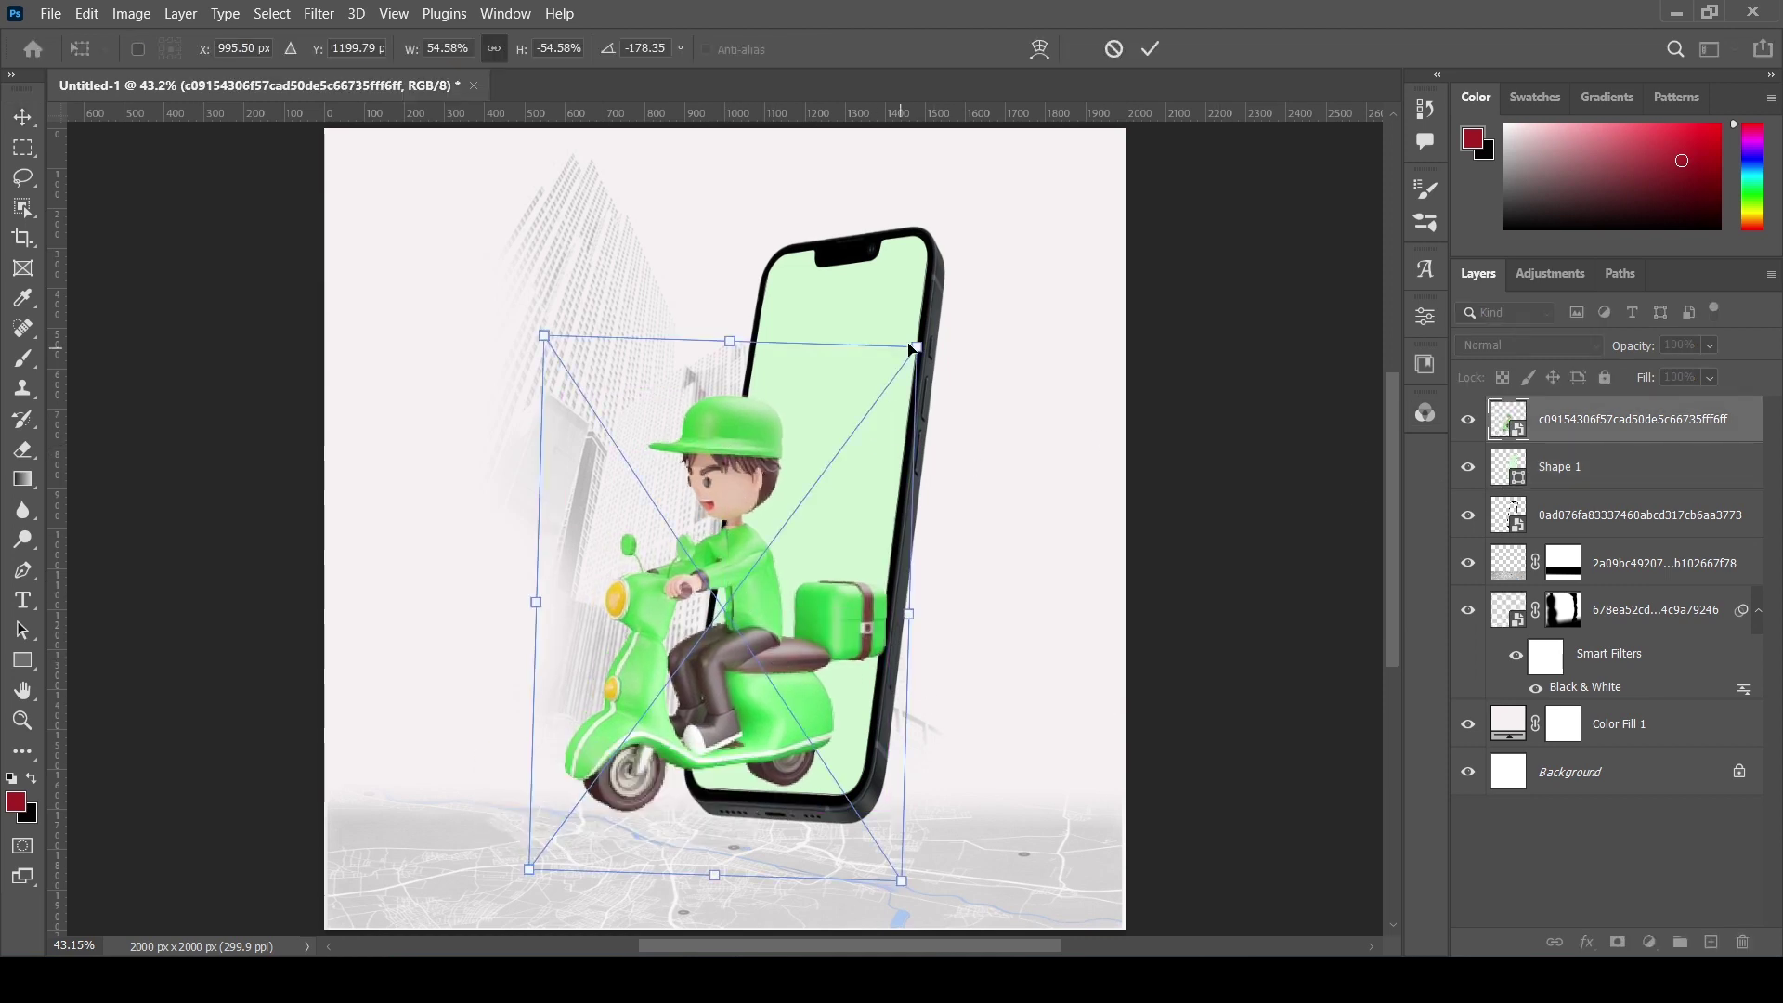
{"action": "left_click_drag", "start_coordinate": [930, 353], "coordinate": [917, 320]}
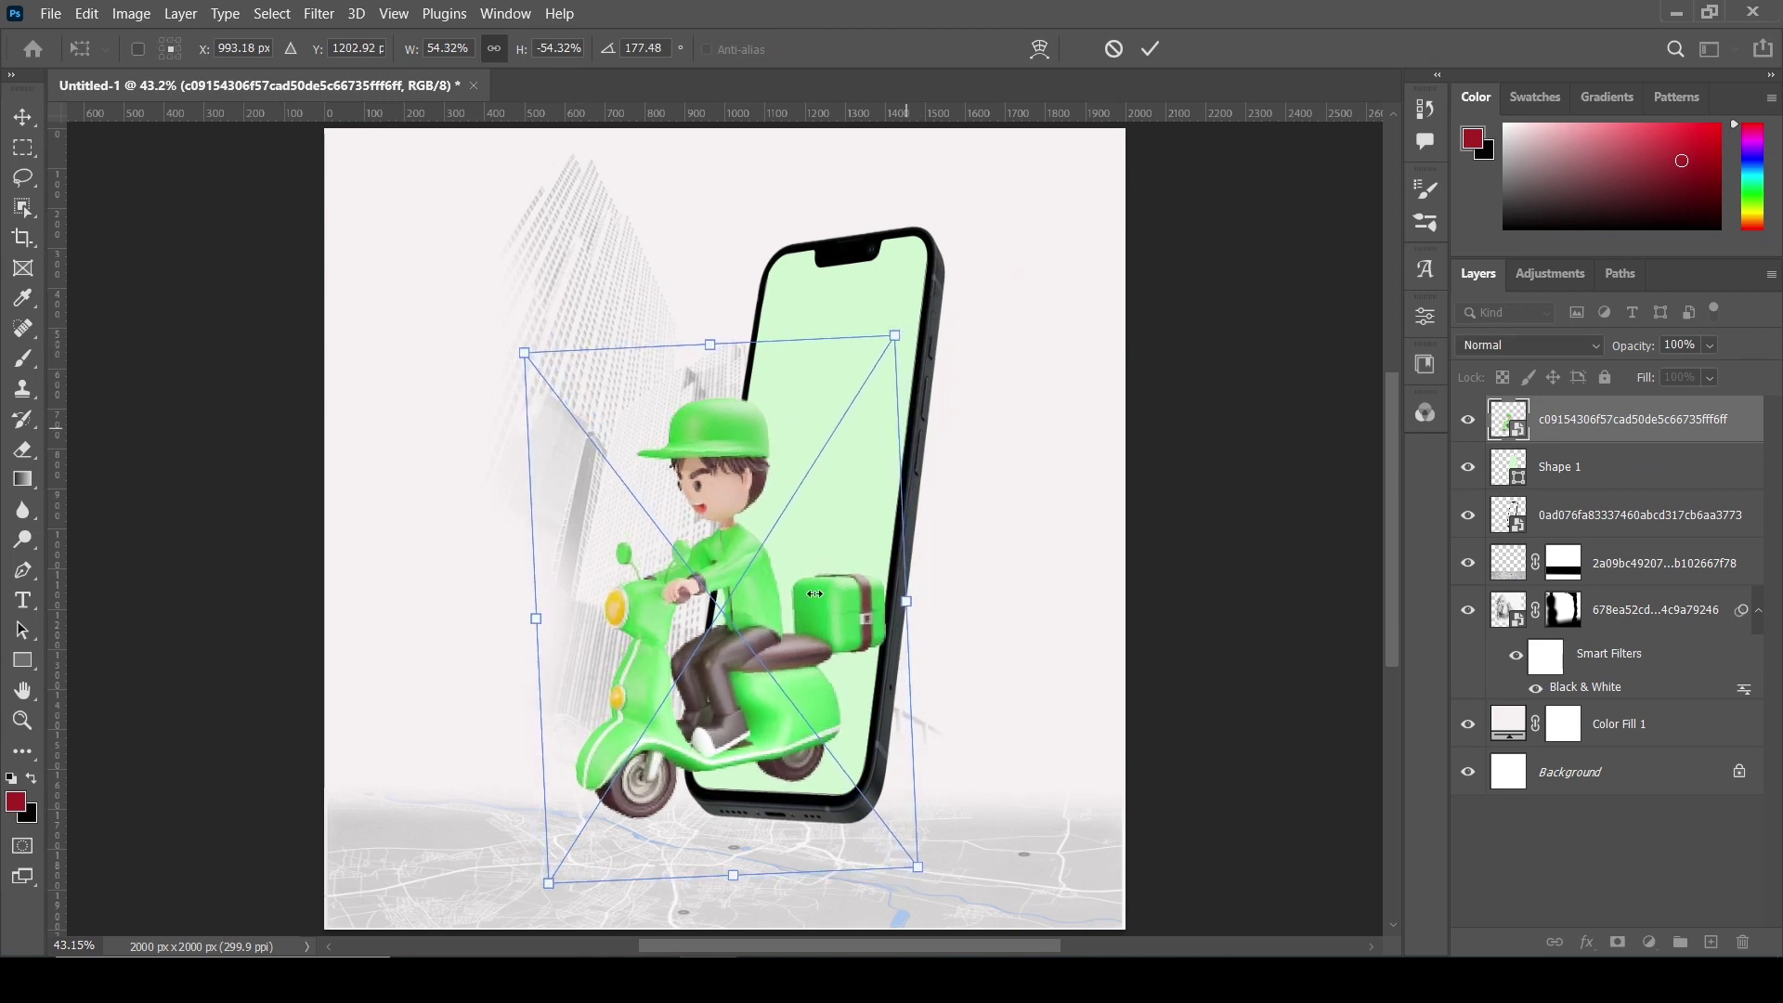
{"action": "left_click_drag", "start_coordinate": [769, 731], "coordinate": [748, 735]}
{"action": "left_click", "coordinate": [1150, 49]}
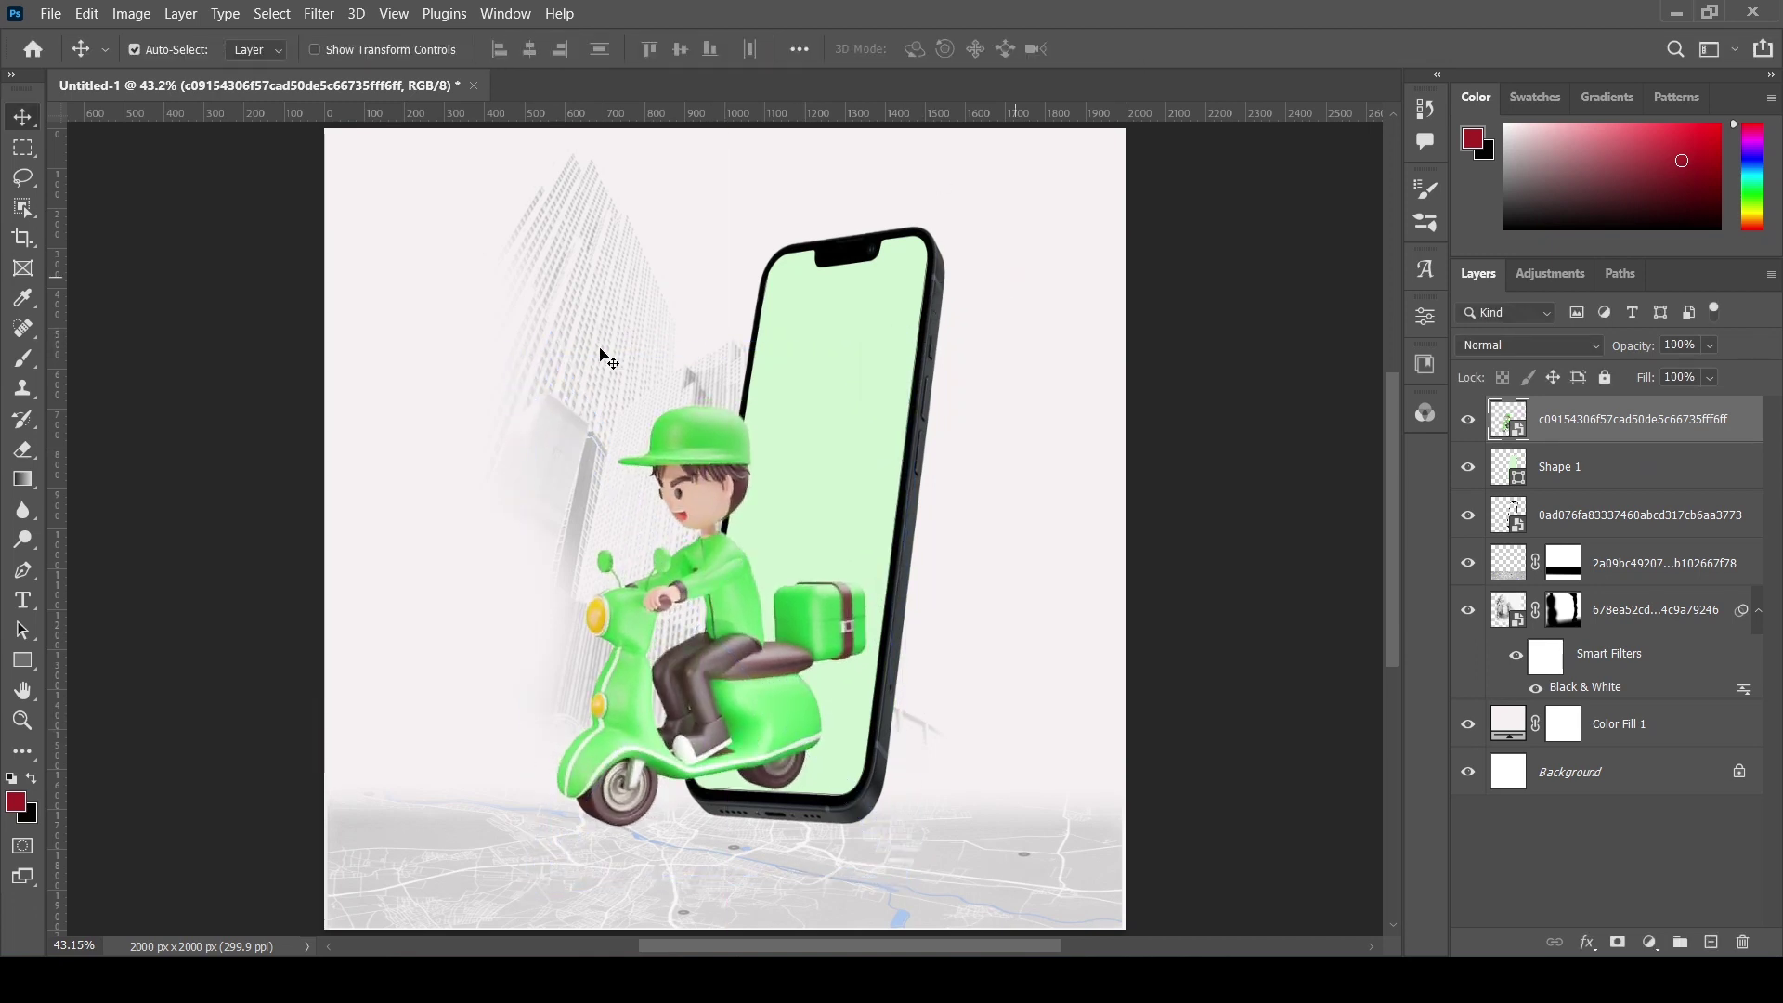
- Apply the Camera Raw Filter to the rider, adjusting white balance, tone and color intensity for a more vivid green
{"action": "left_click", "coordinate": [316, 14]}
{"action": "left_click", "coordinate": [376, 184]}
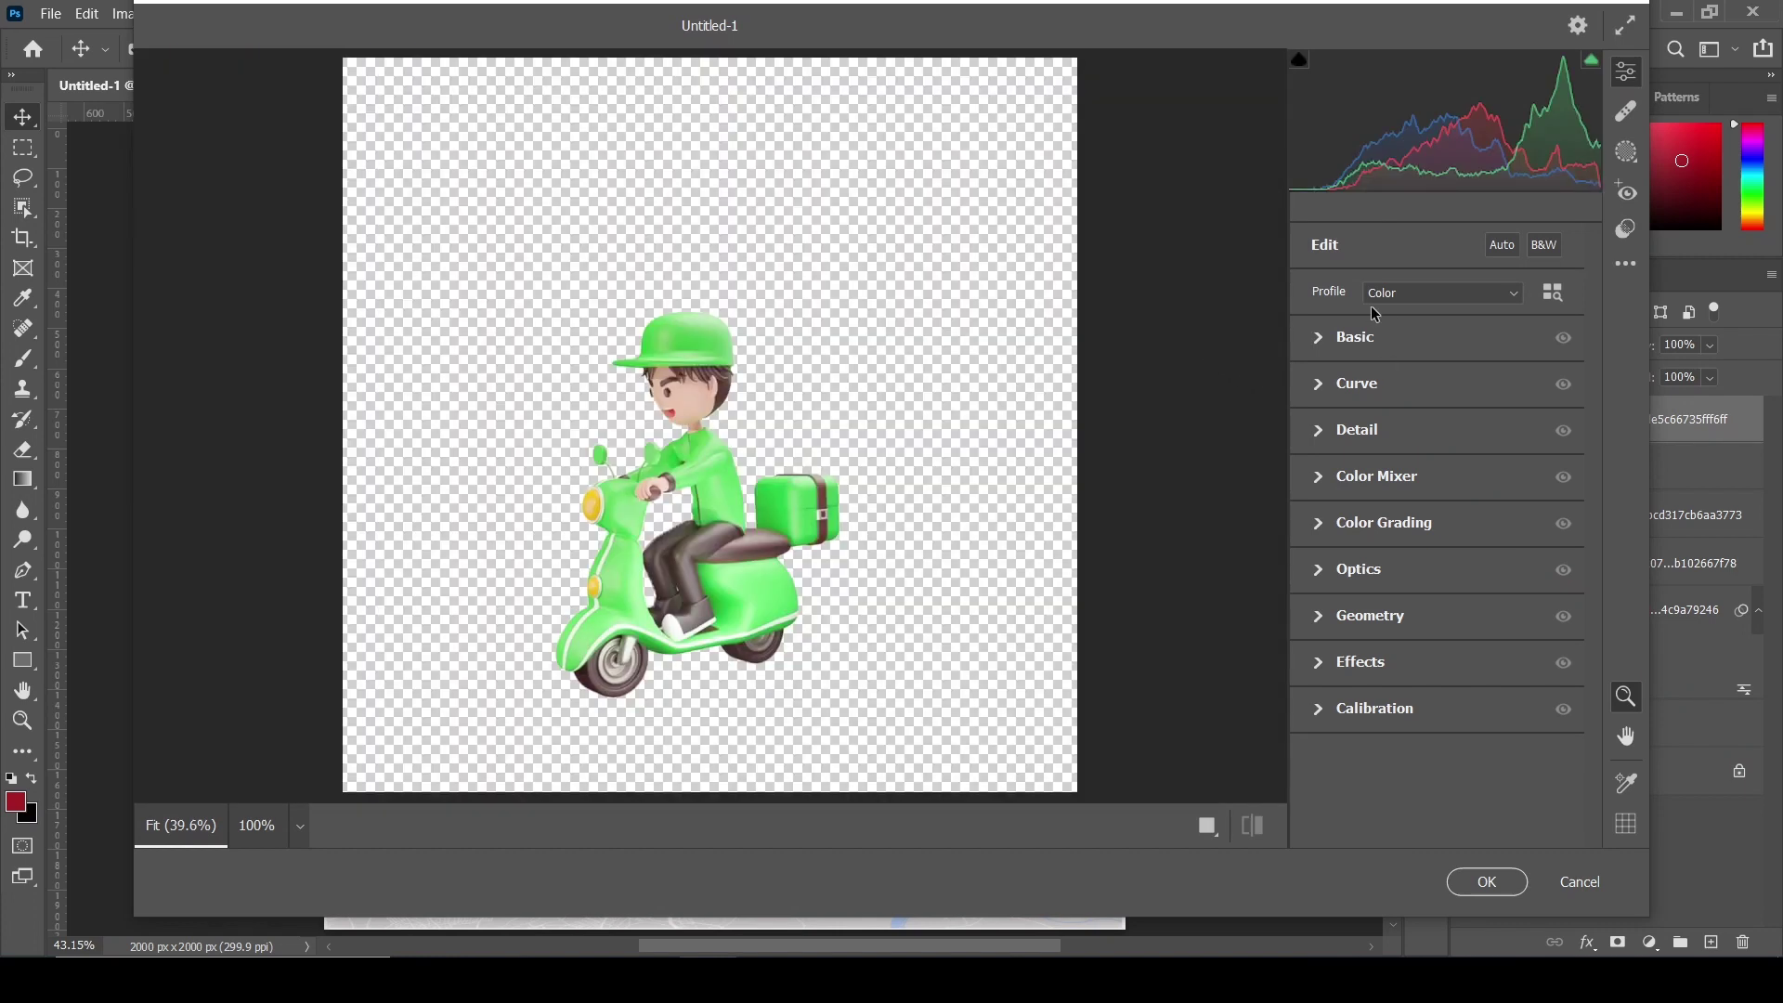
{"action": "key", "text": "alt"}
{"action": "left_click", "coordinate": [1325, 338]}
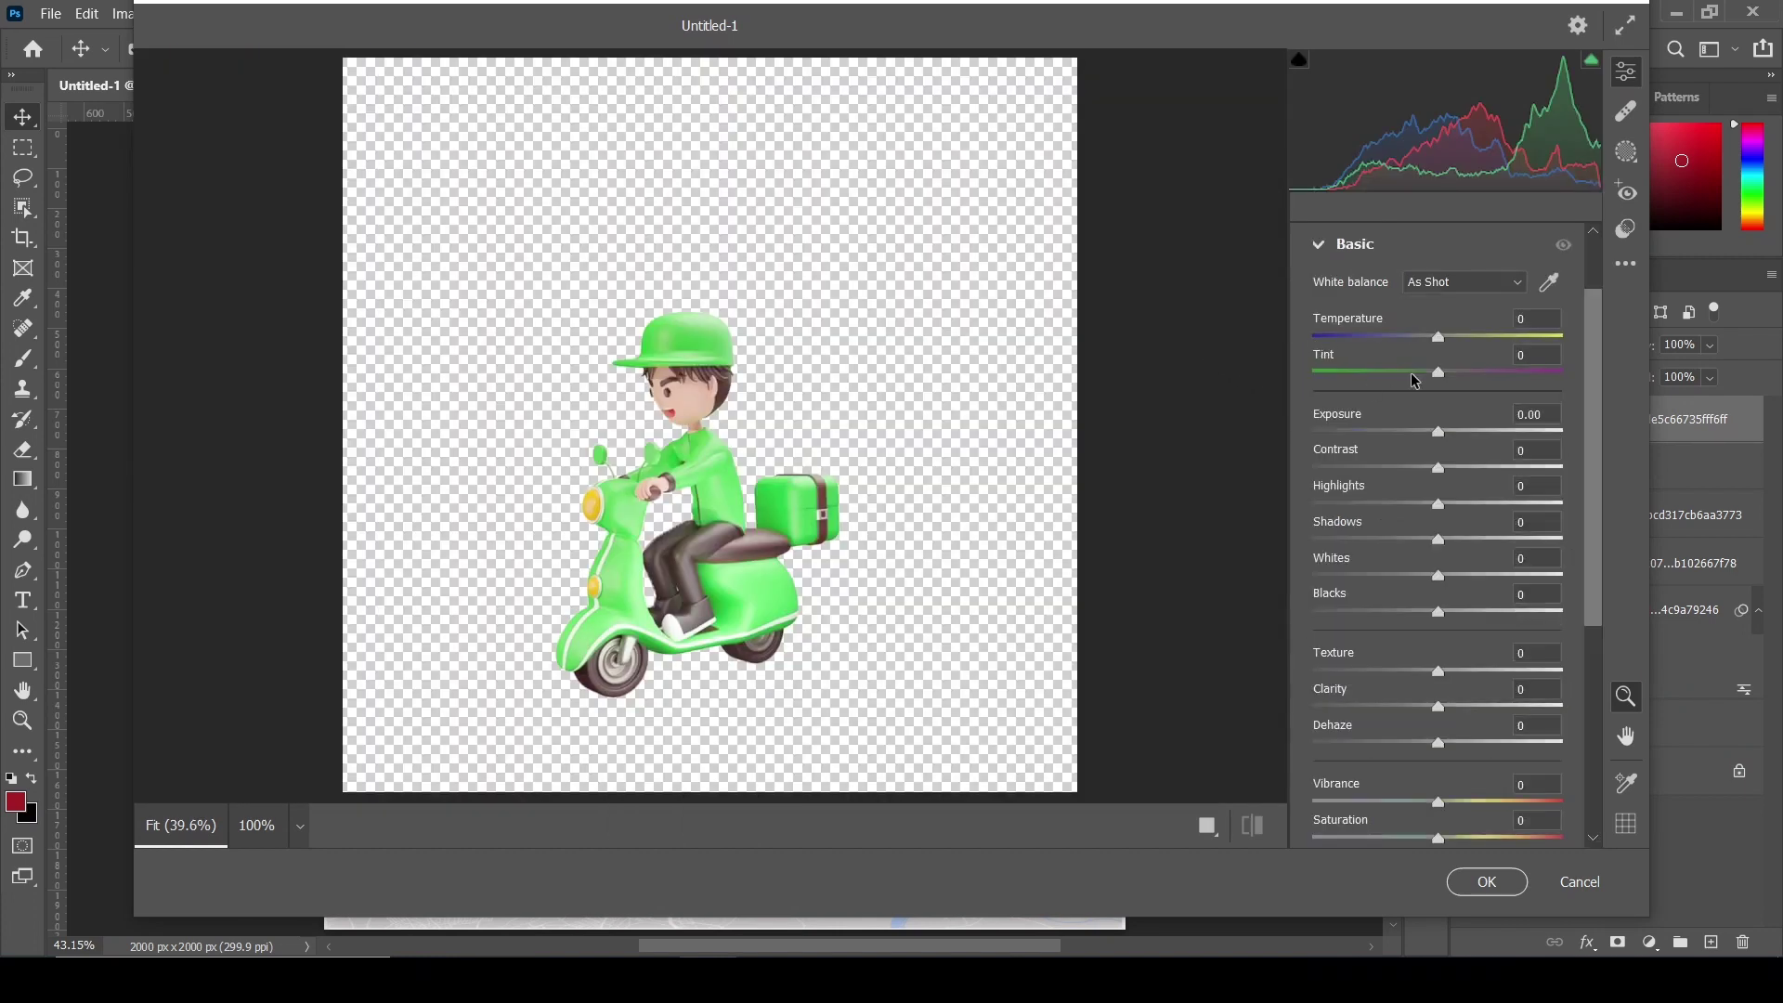
{"action": "left_click_drag", "start_coordinate": [1438, 336], "coordinate": [1402, 374]}
{"action": "left_click_drag", "start_coordinate": [1438, 432], "coordinate": [1440, 538]}
{"action": "mouse_move", "coordinate": [1439, 802]}
{"action": "left_mouse_down"}
{"action": "mouse_move", "coordinate": [1387, 801]}
{"action": "mouse_move", "coordinate": [1454, 802]}
{"action": "mouse_move", "coordinate": [1451, 831]}
{"action": "left_mouse_up"}
{"action": "left_click", "coordinate": [1486, 881]}
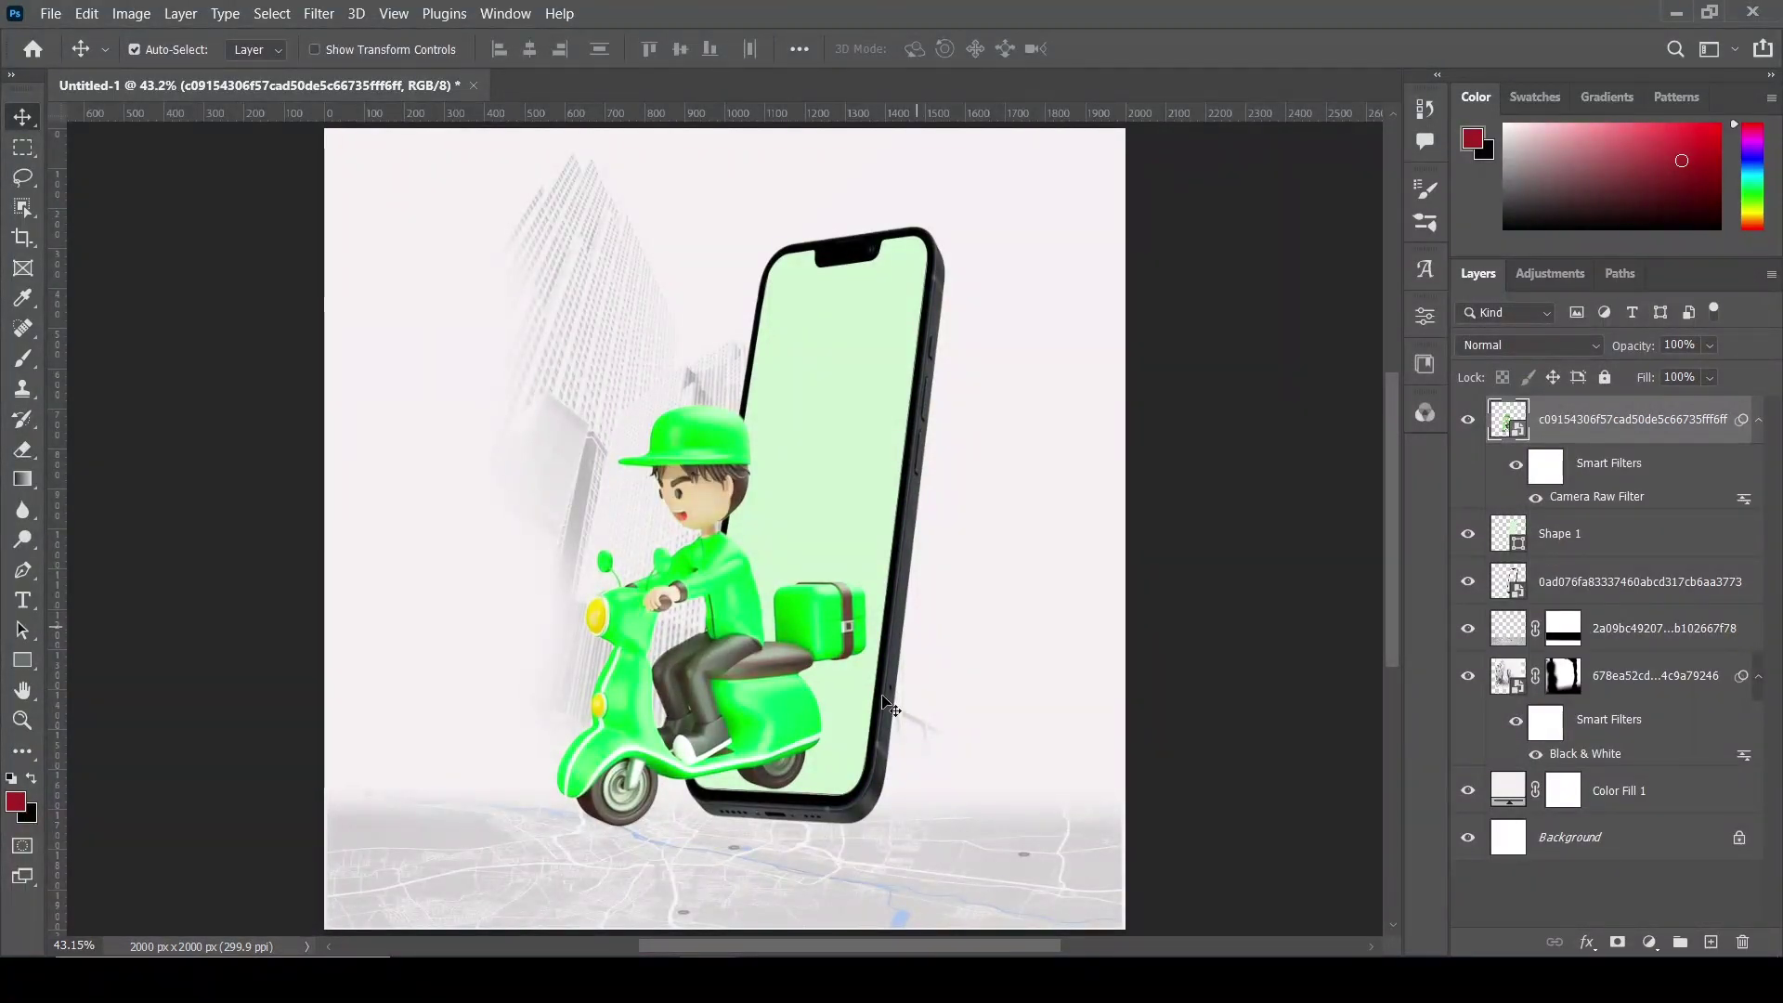
- Add a drop shadow to the rider with 18% opacity, -166° angle, 5 px distance and 18 px size, and adjust its noise
{"action": "left_click", "coordinate": [1587, 942]}
{"action": "left_click", "coordinate": [1651, 924]}
{"action": "left_click_drag", "start_coordinate": [1249, 220], "coordinate": [1452, 235]}
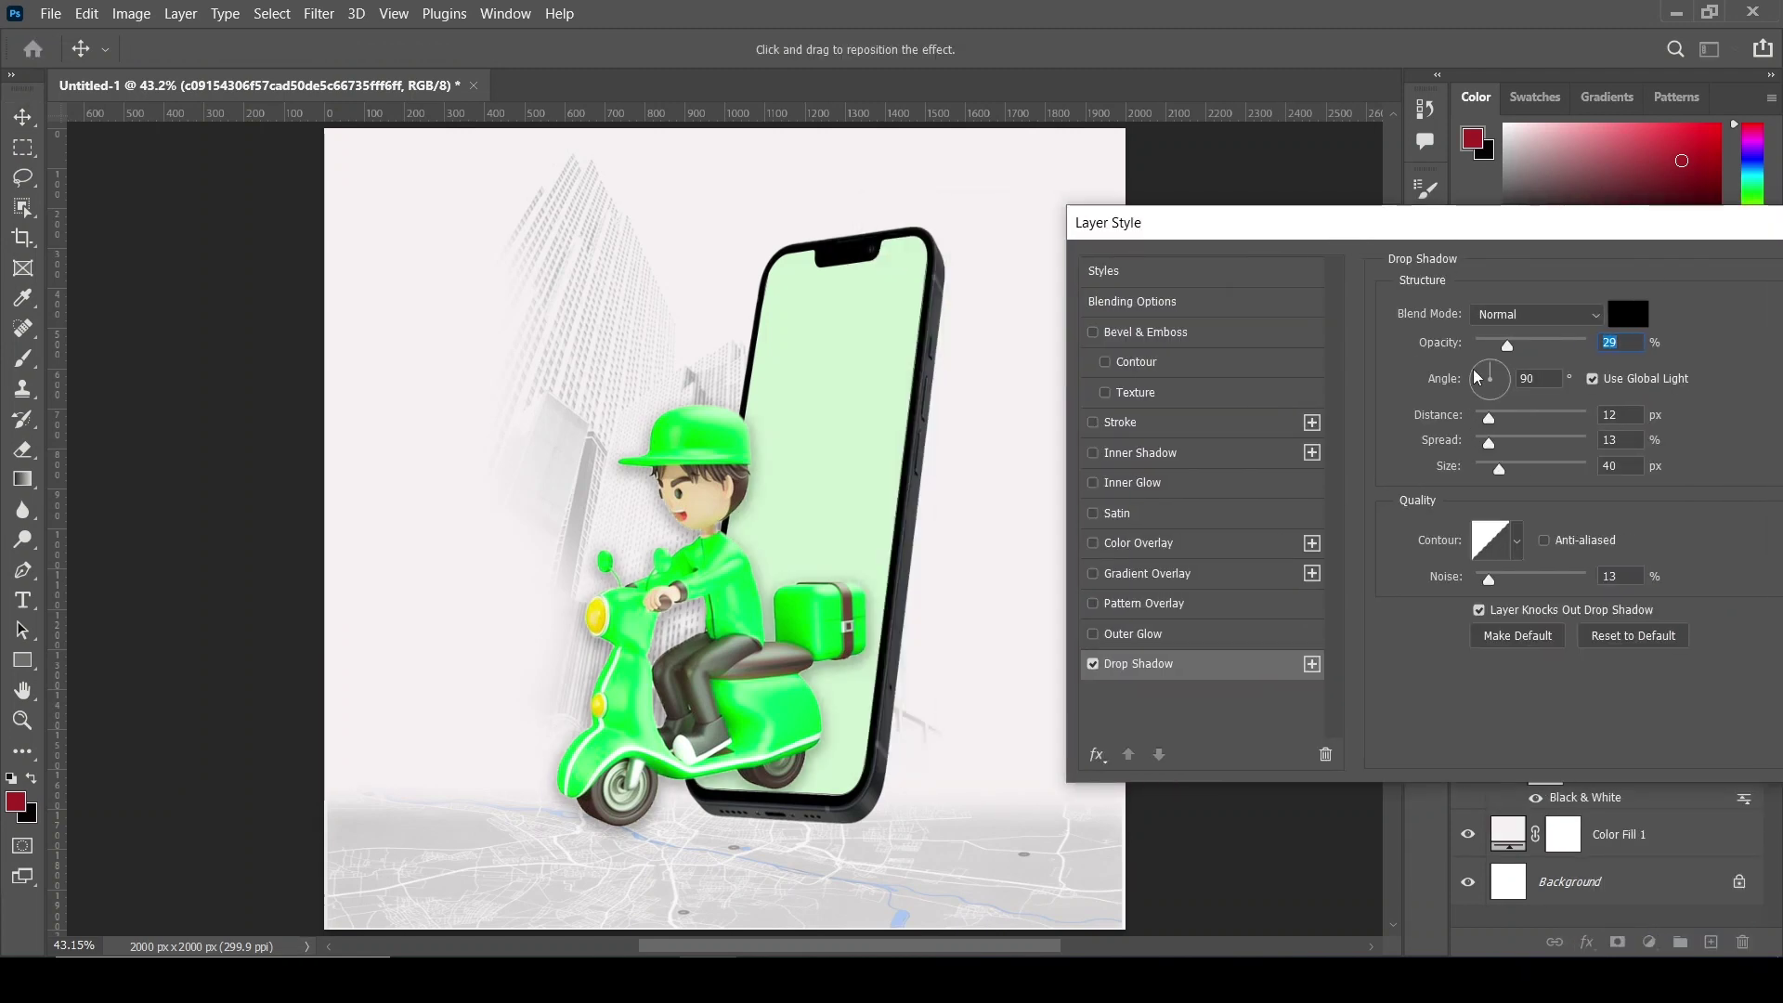
{"action": "left_click_drag", "start_coordinate": [1506, 346], "coordinate": [1492, 346]}
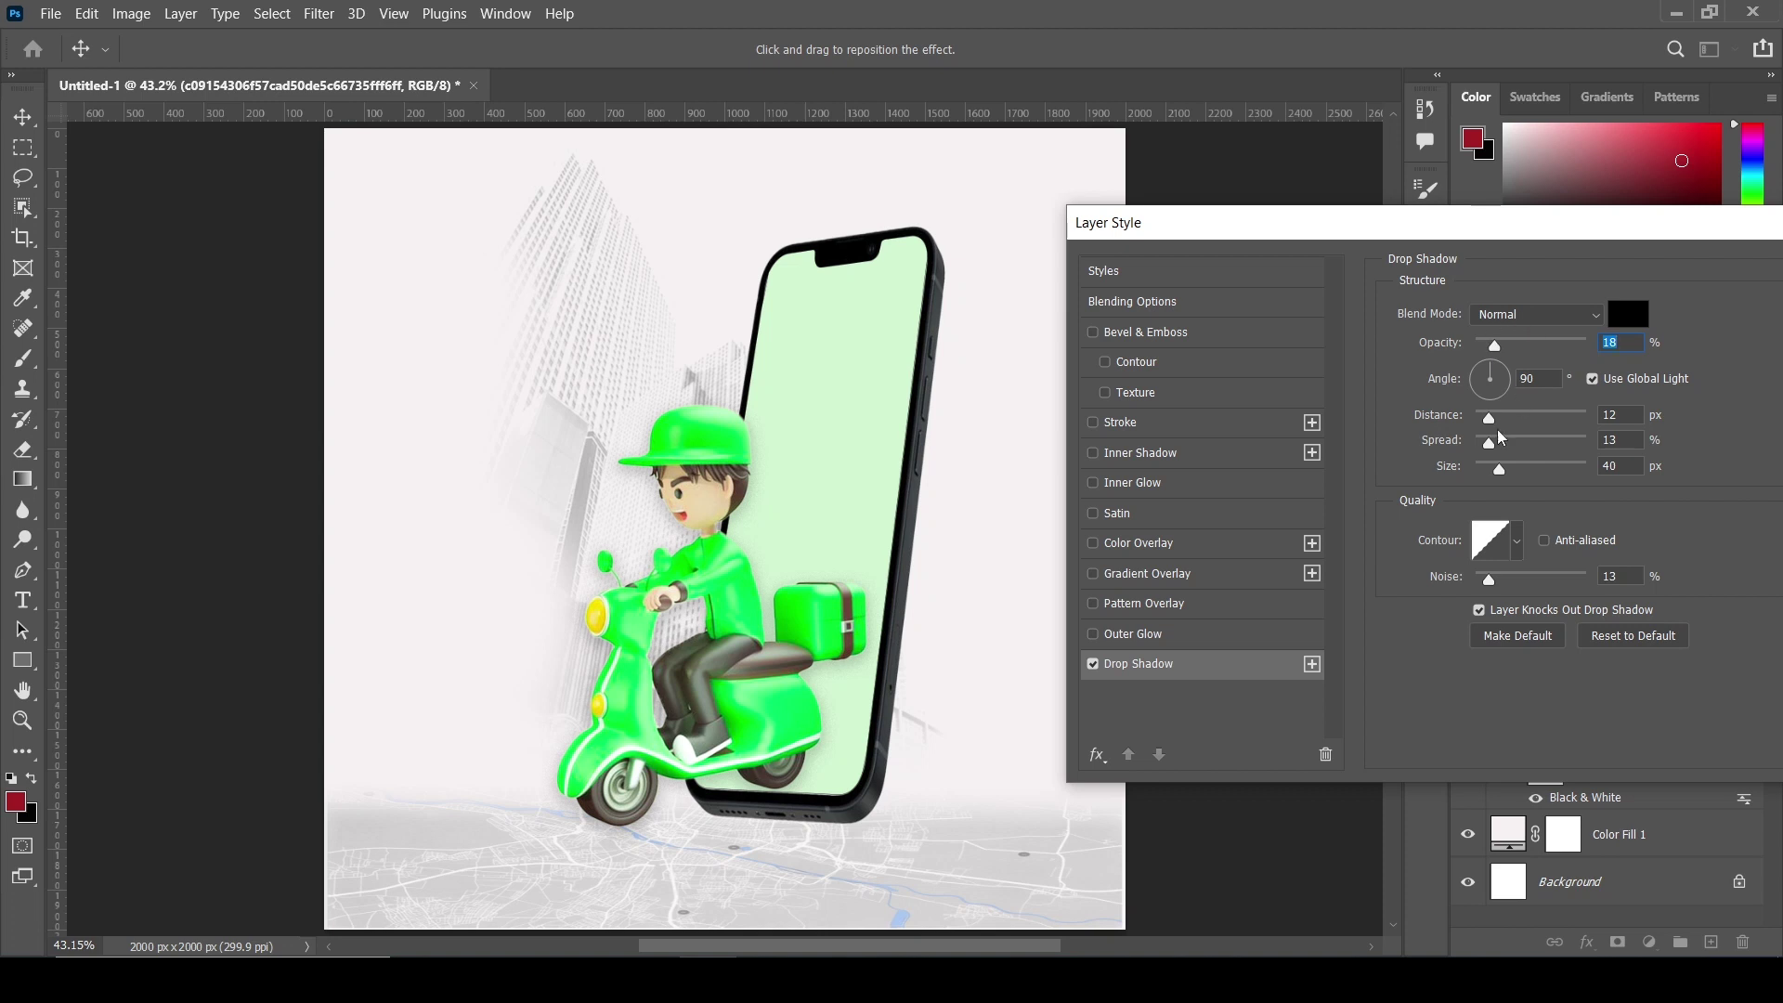
{"action": "left_click_drag", "start_coordinate": [1498, 474], "coordinate": [1470, 380]}
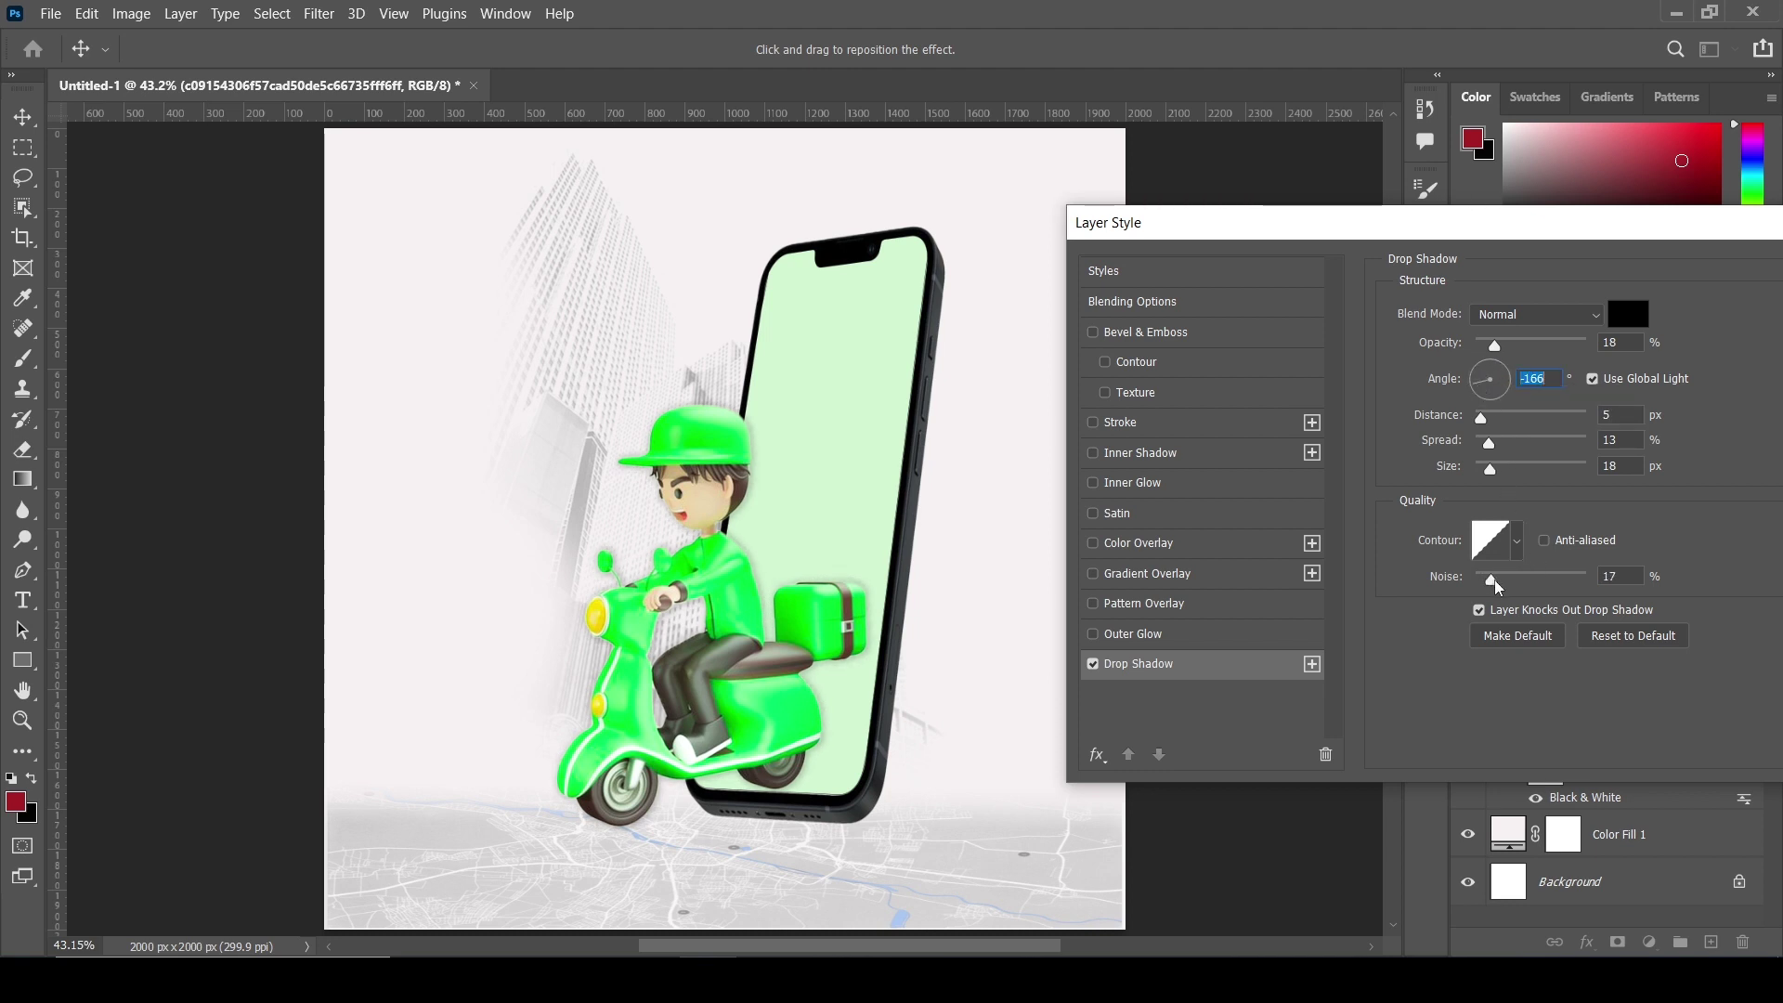
{"action": "left_click_drag", "start_coordinate": [1497, 583], "coordinate": [1502, 583]}
{"action": "left_click_drag", "start_coordinate": [1517, 236], "coordinate": [1317, 209]}
{"action": "left_click", "coordinate": [1655, 253]}
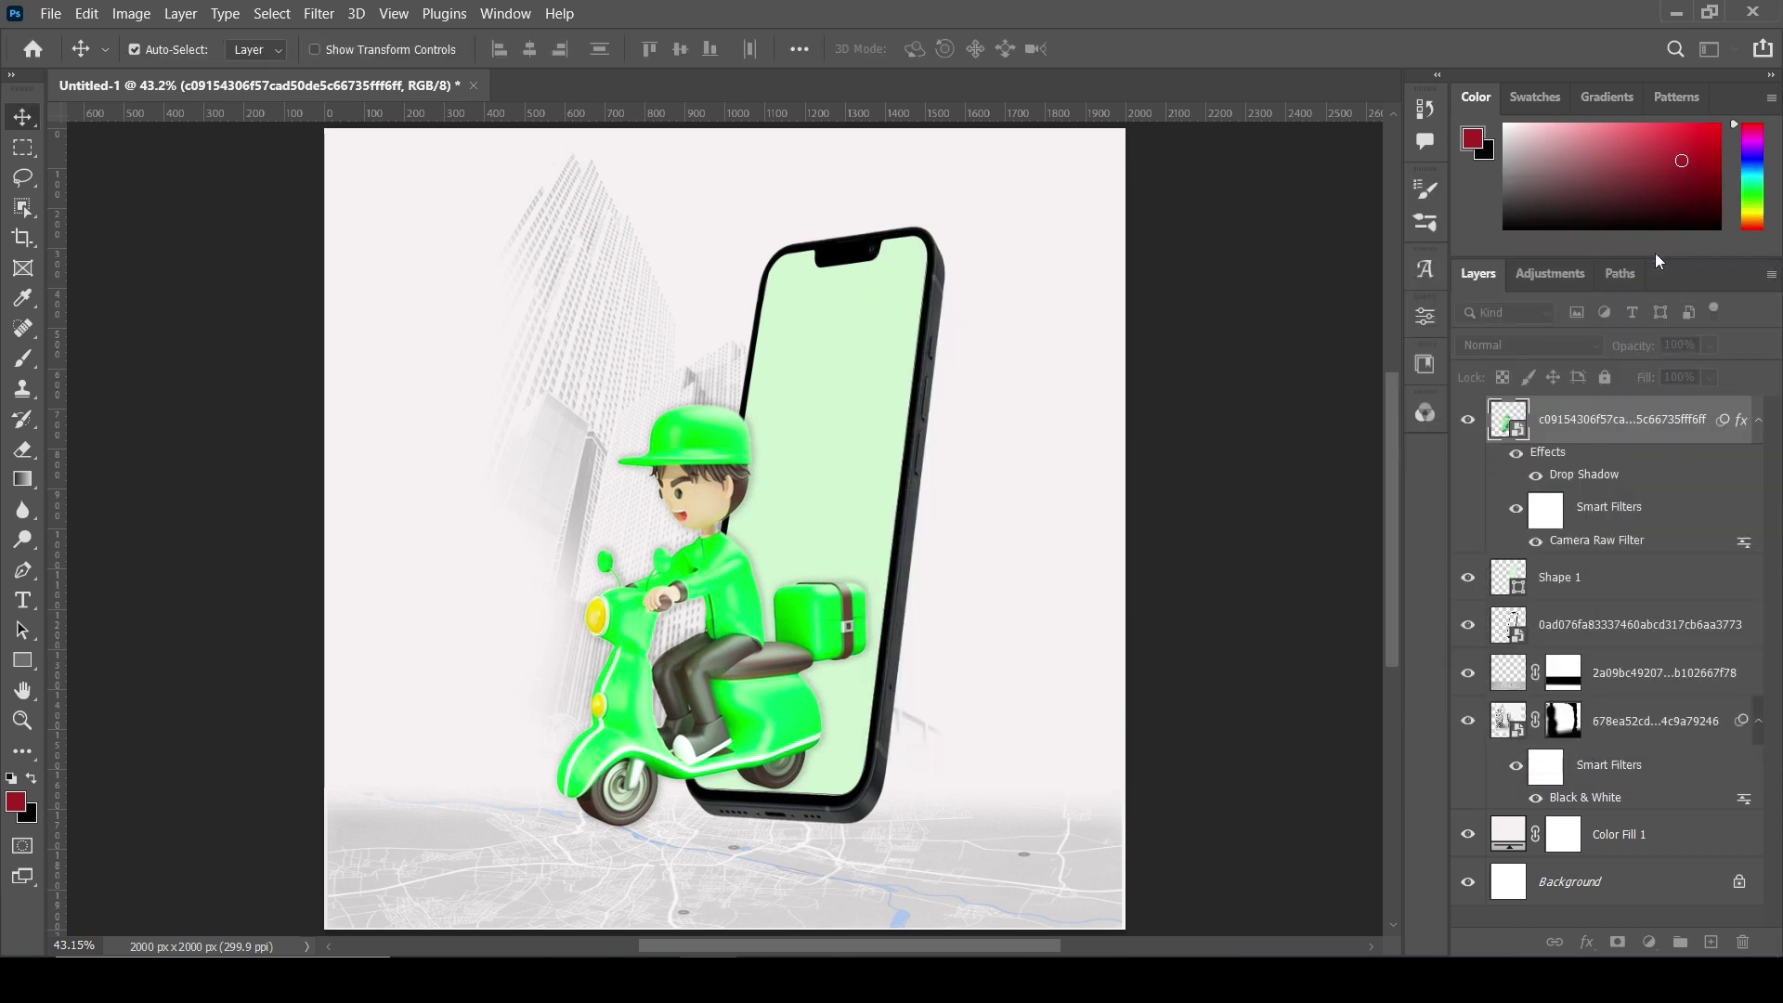
- Add an empty layer directly above the phone-screen shape and set the brush size to 200 px for painting
{"action": "left_click", "coordinate": [1616, 583]}
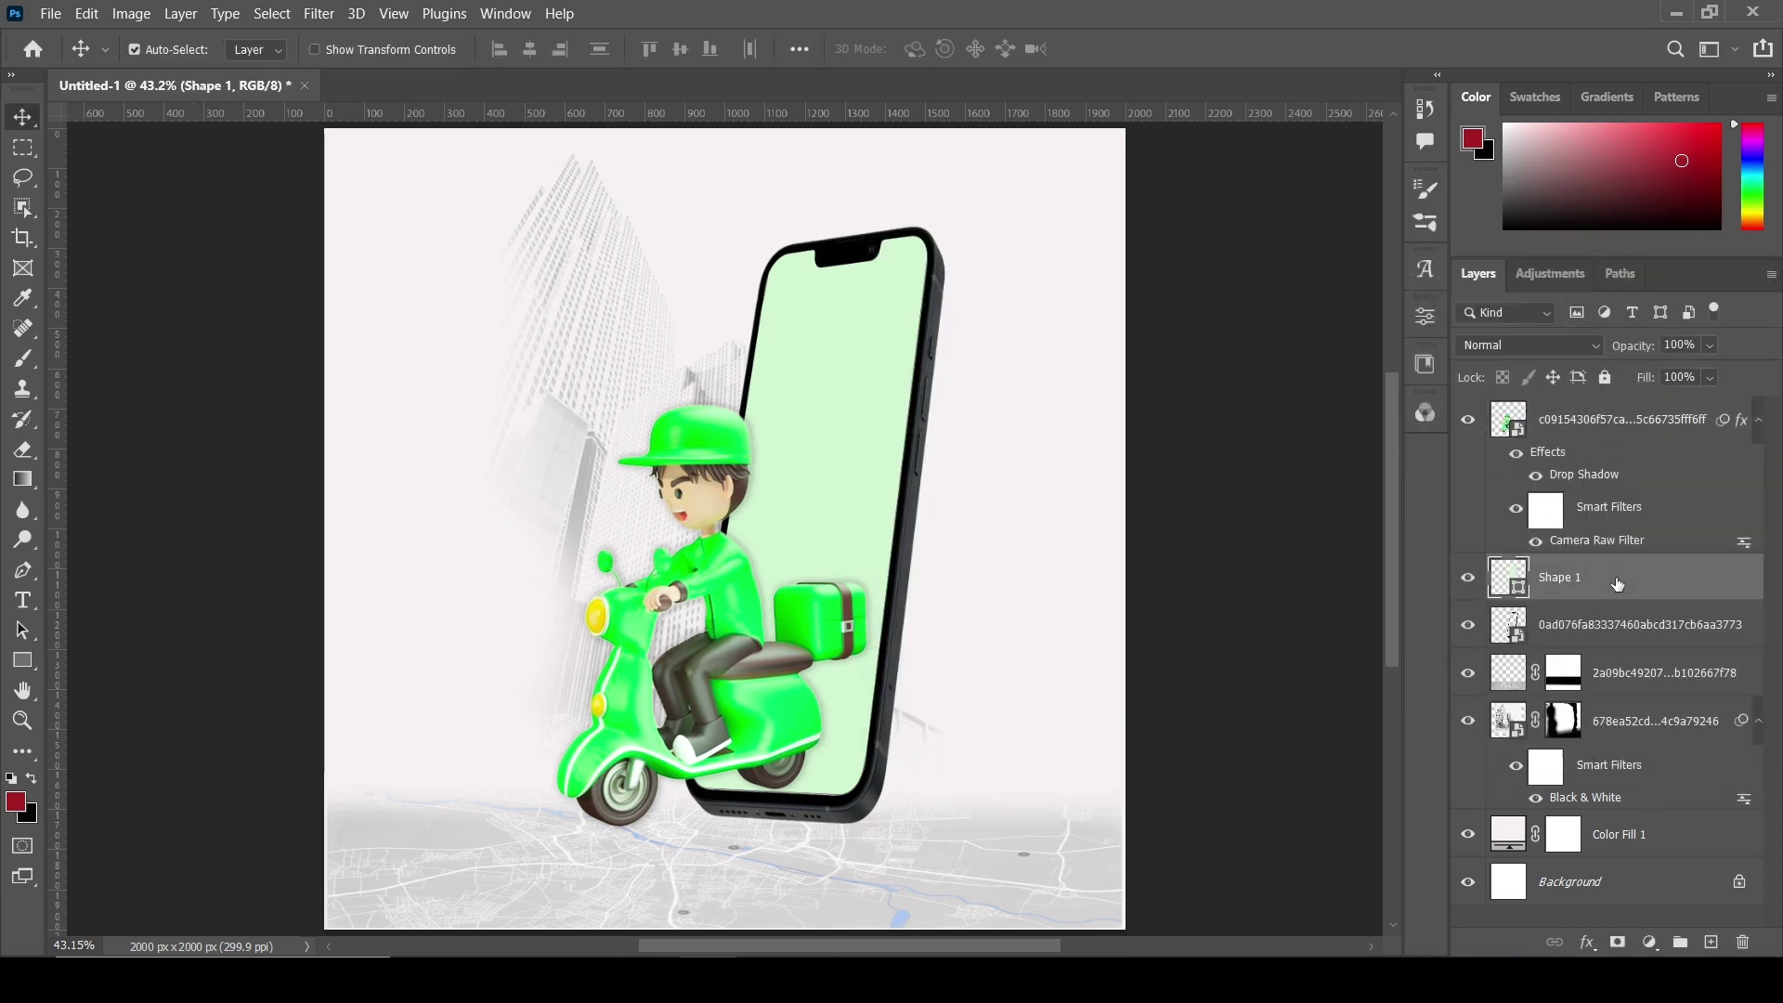
{"action": "left_click", "coordinate": [1711, 942]}
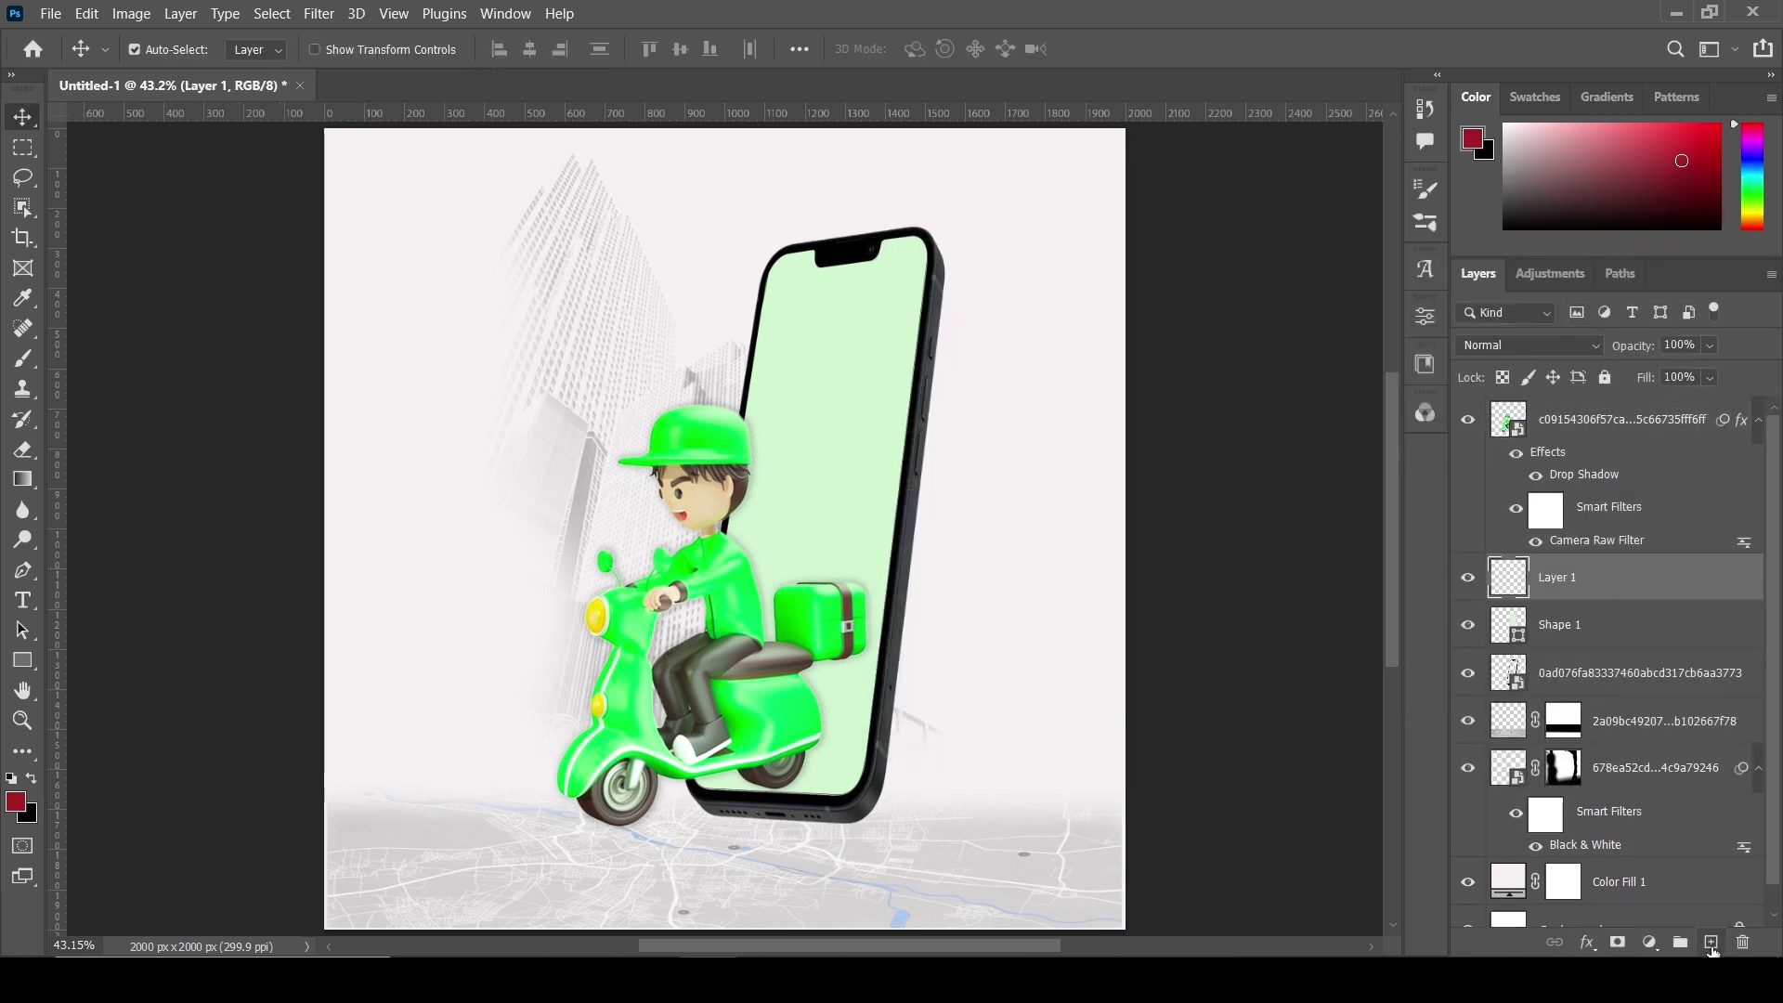
{"action": "left_click", "coordinate": [23, 357]}
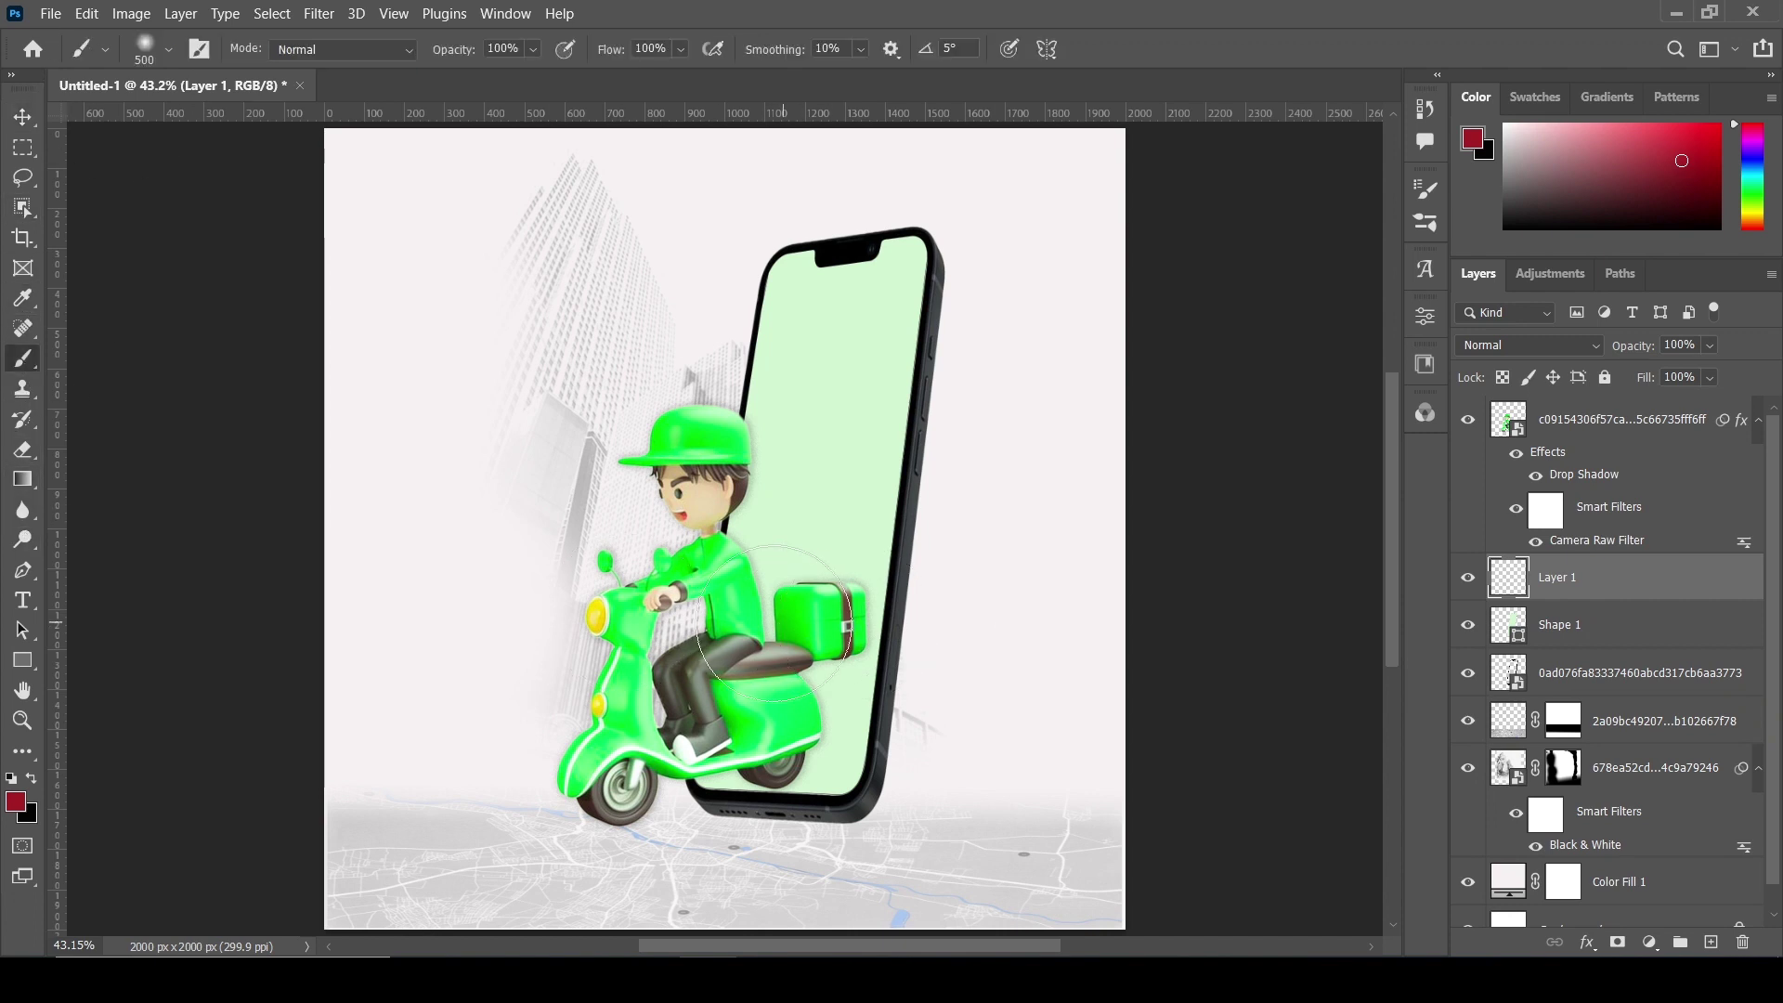
{"action": "key", "text": "bracketleft"}
{"action": "key", "text": "bracketleft"}
{"action": "key", "text": "bracketleft"}
{"action": "key", "text": "bracketleft"}
{"action": "key", "text": "bracketleft"}
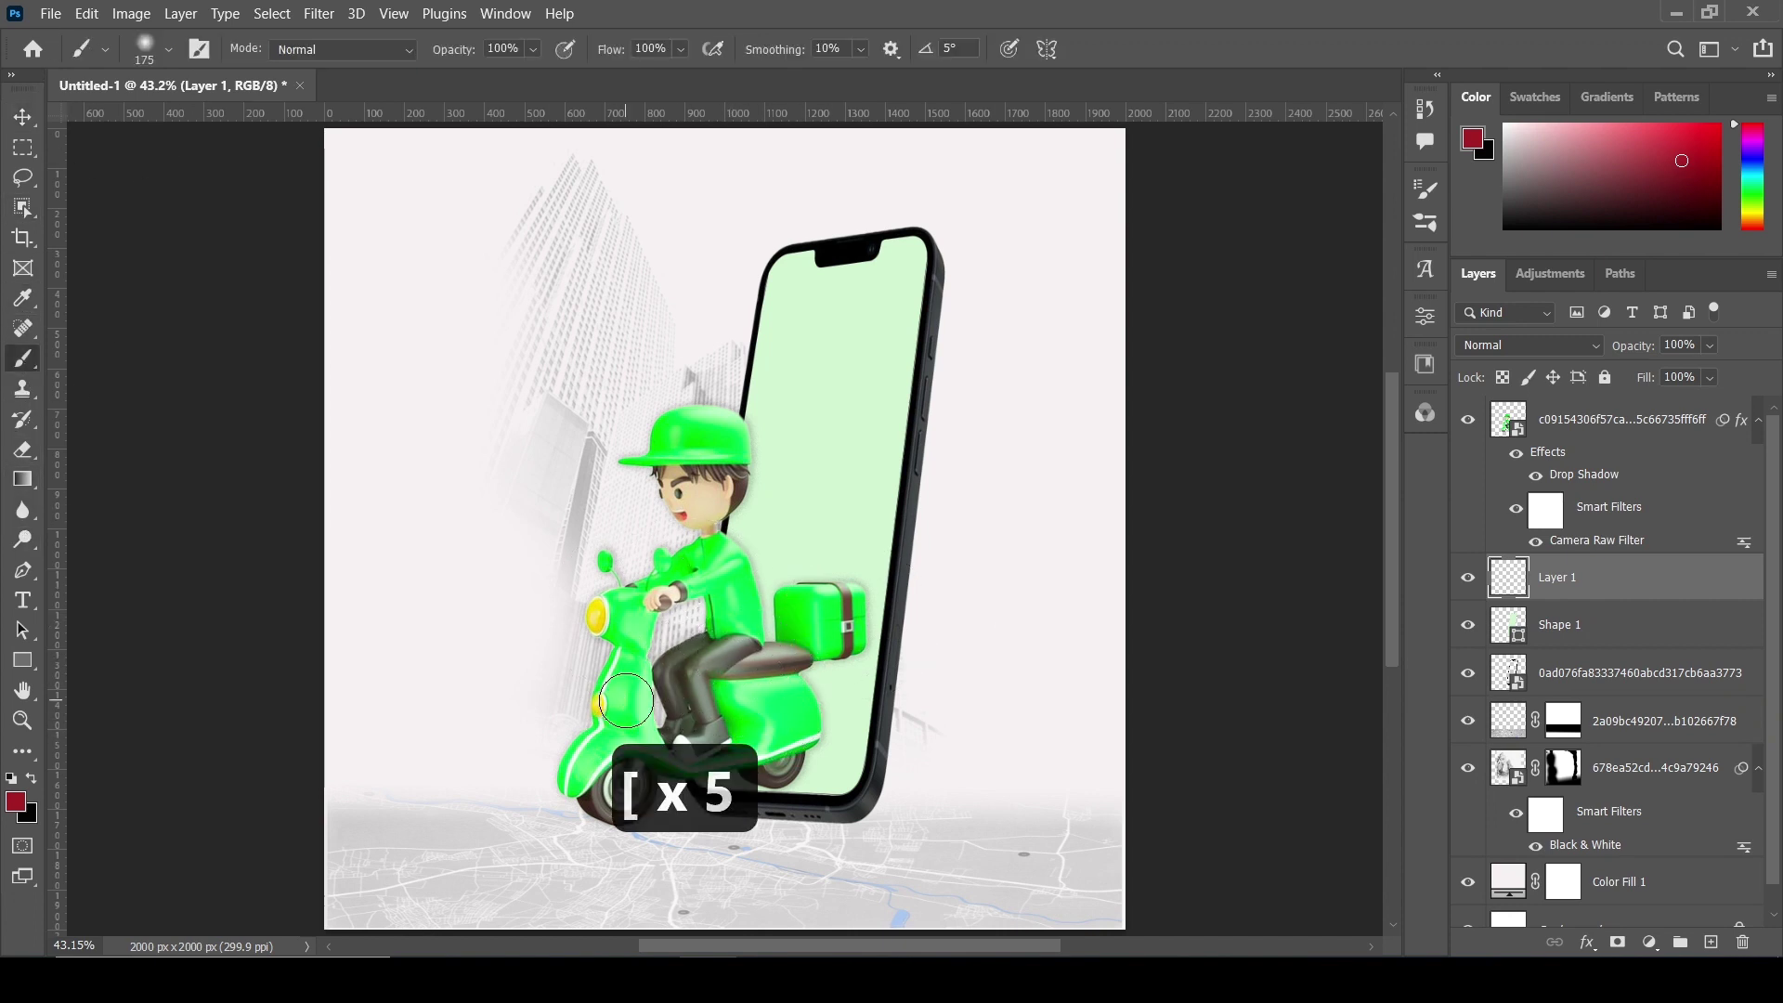
{"action": "key", "text": "bracketright"}
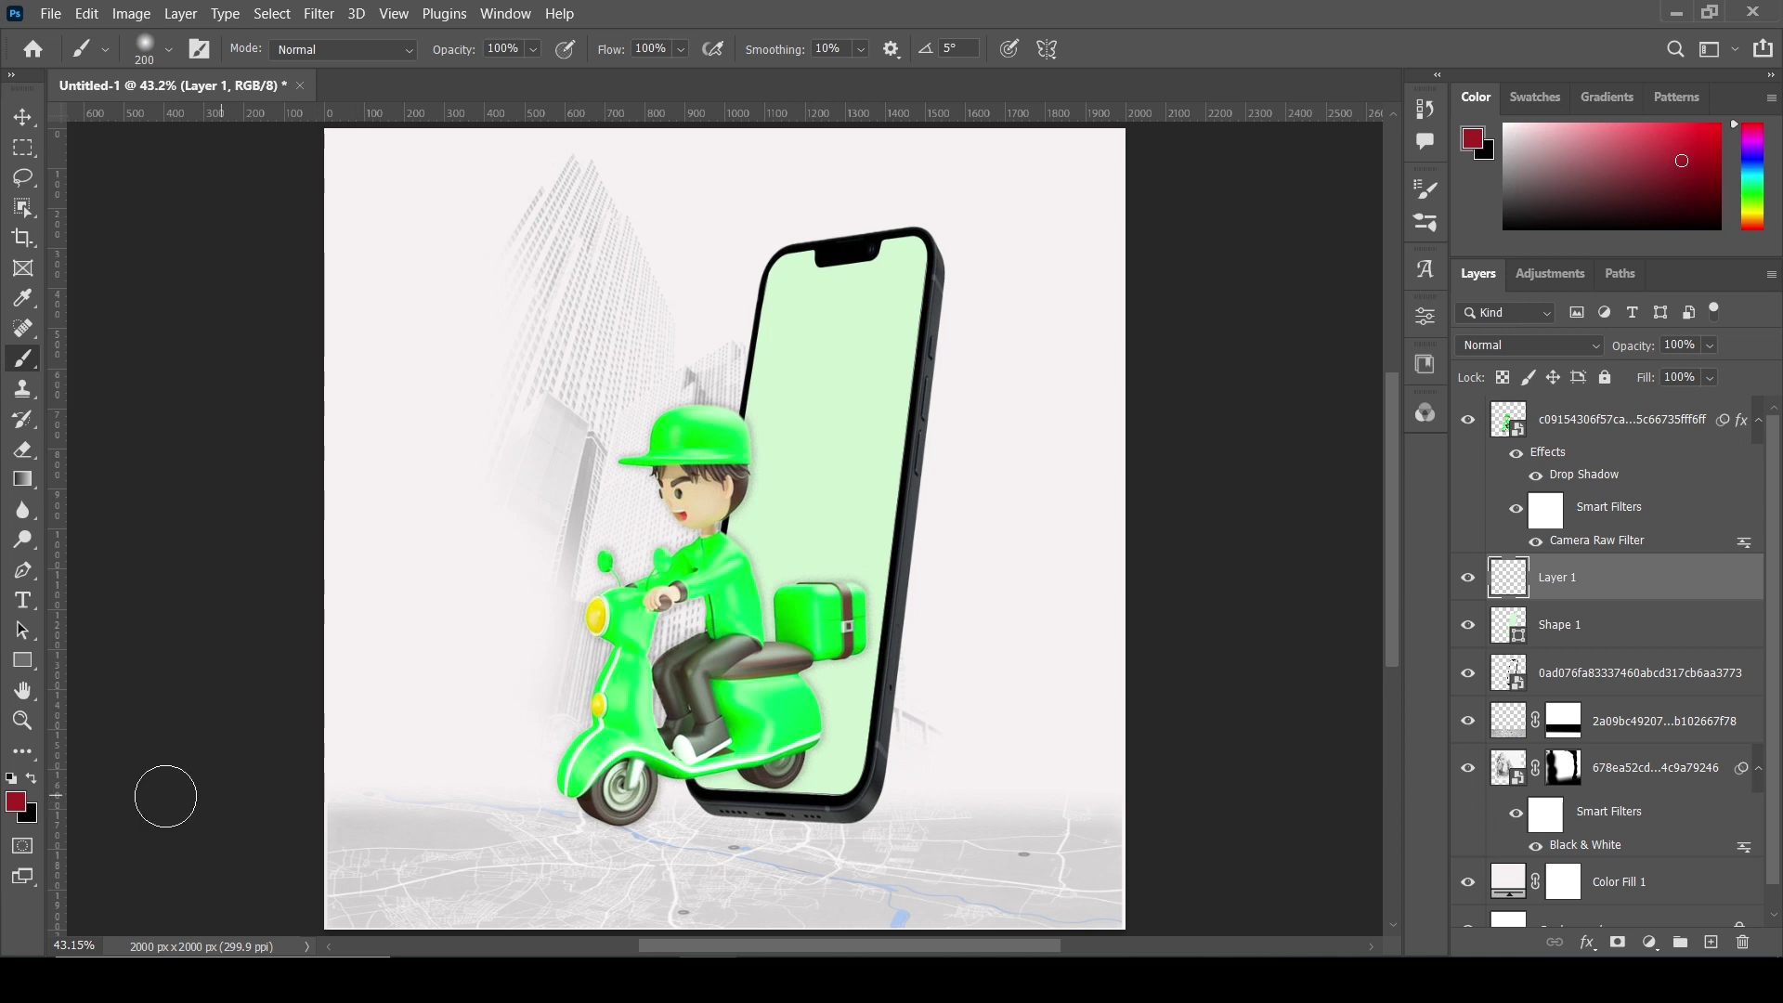
- Paint one soft black (000000) dab on the new layer beneath the scooter's front wheel, using 0% brush hardness
{"action": "left_click", "coordinate": [16, 801]}
{"action": "left_click", "coordinate": [1173, 593]}
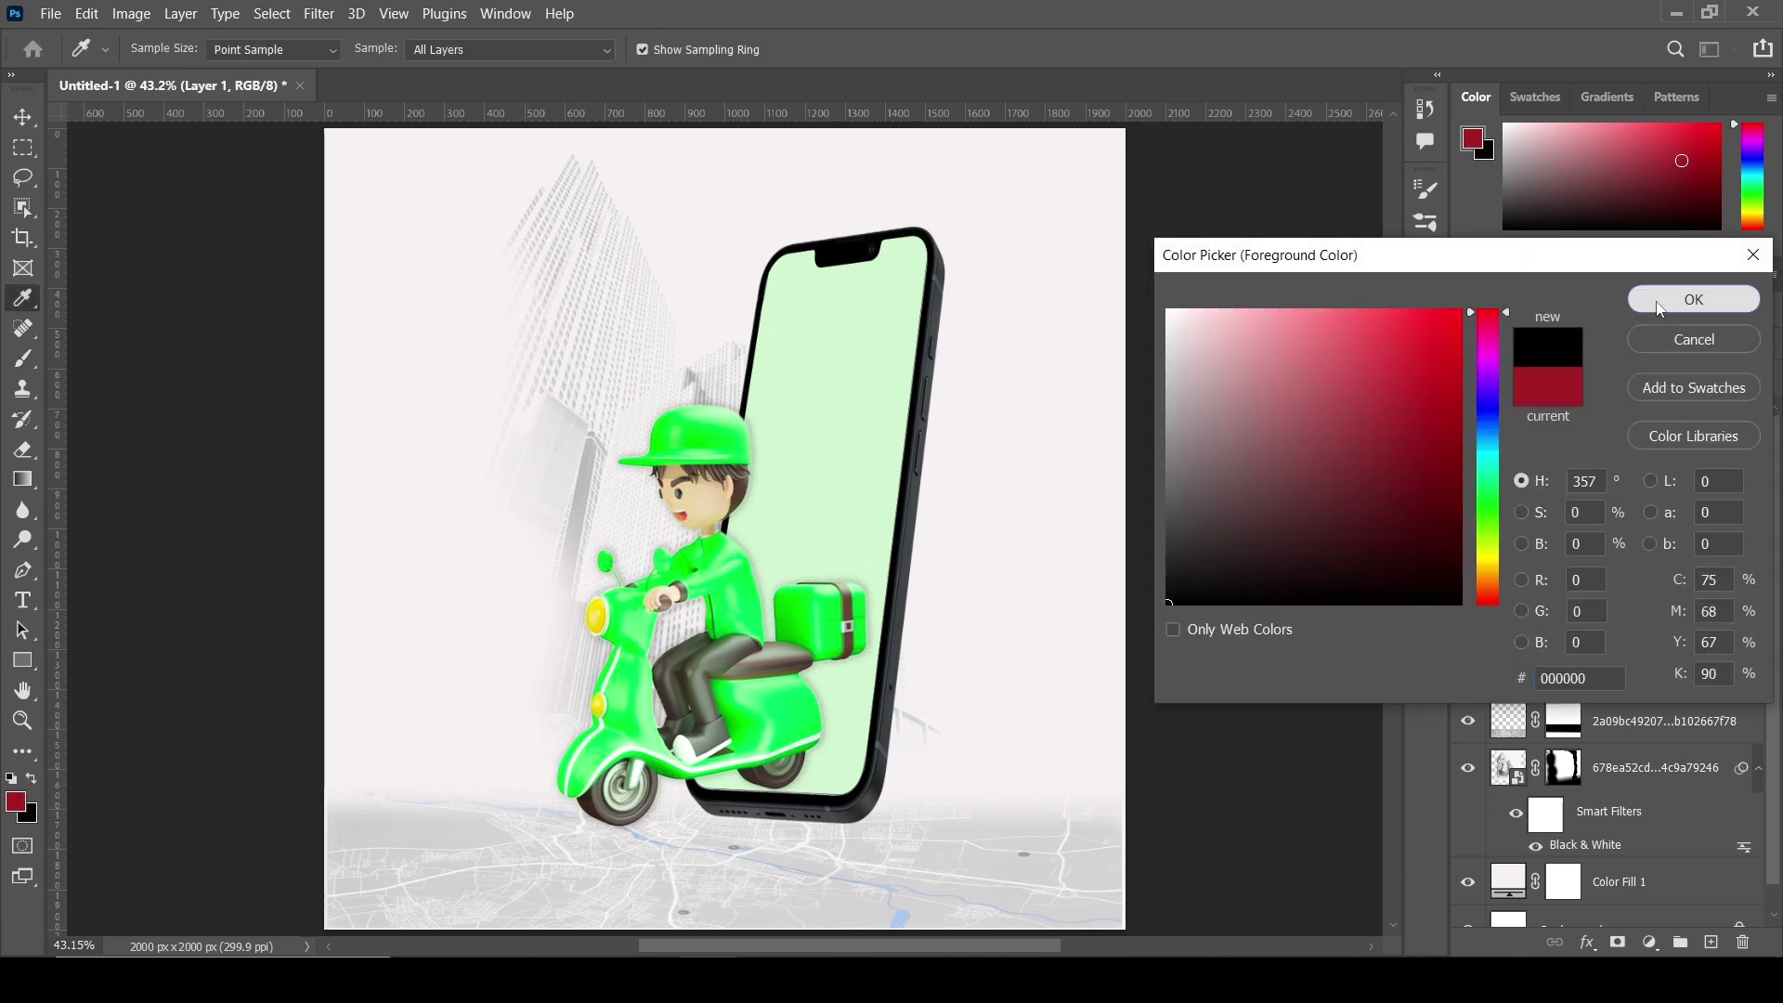
{"action": "left_click", "coordinate": [1693, 299]}
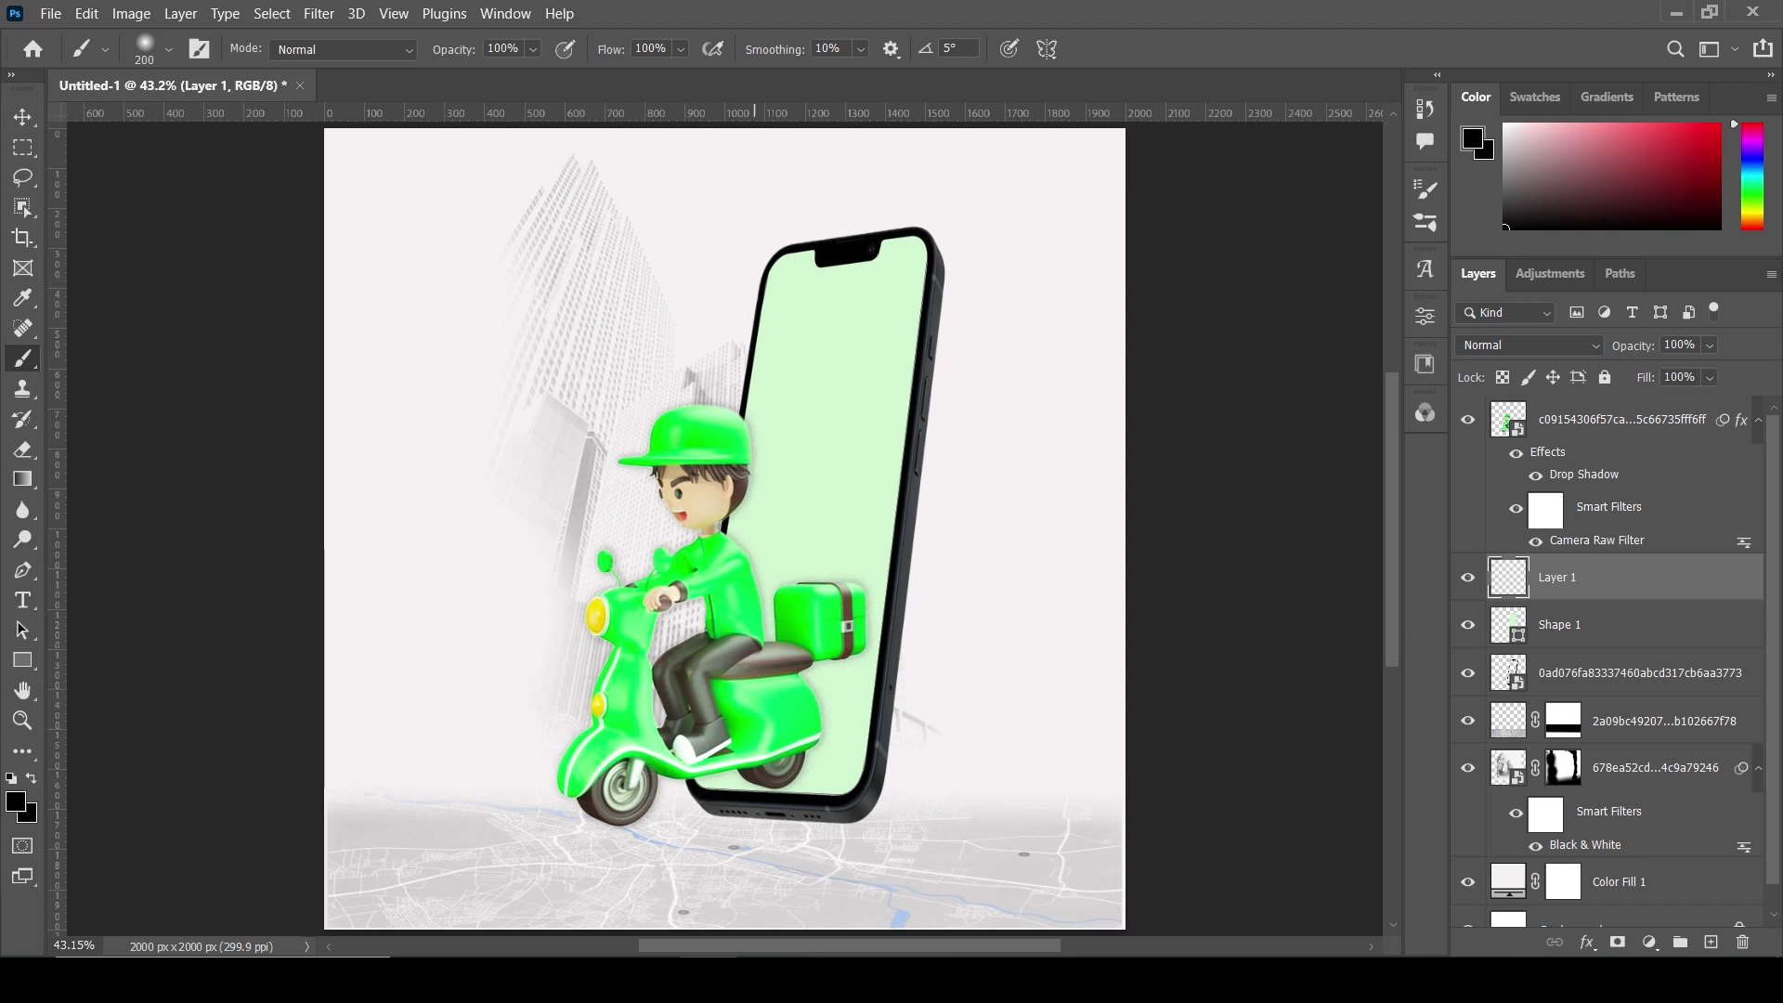
{"action": "left_click", "coordinate": [169, 52]}
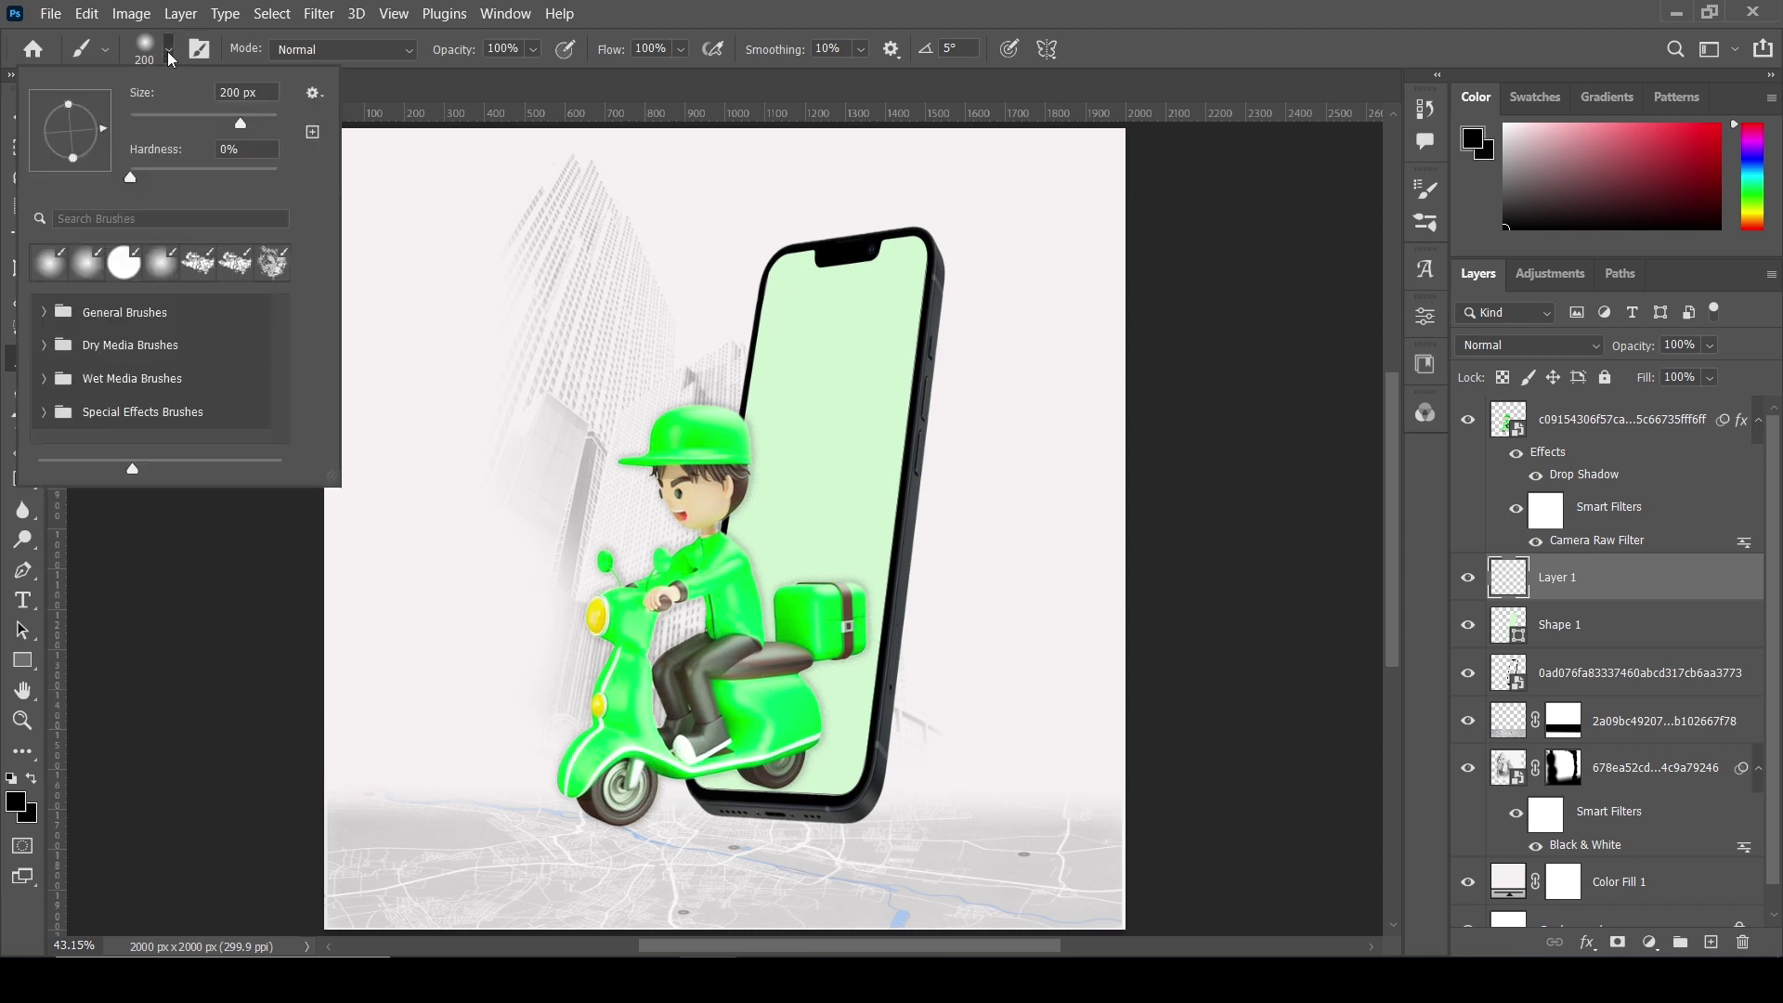
{"action": "left_click", "coordinate": [585, 784]}
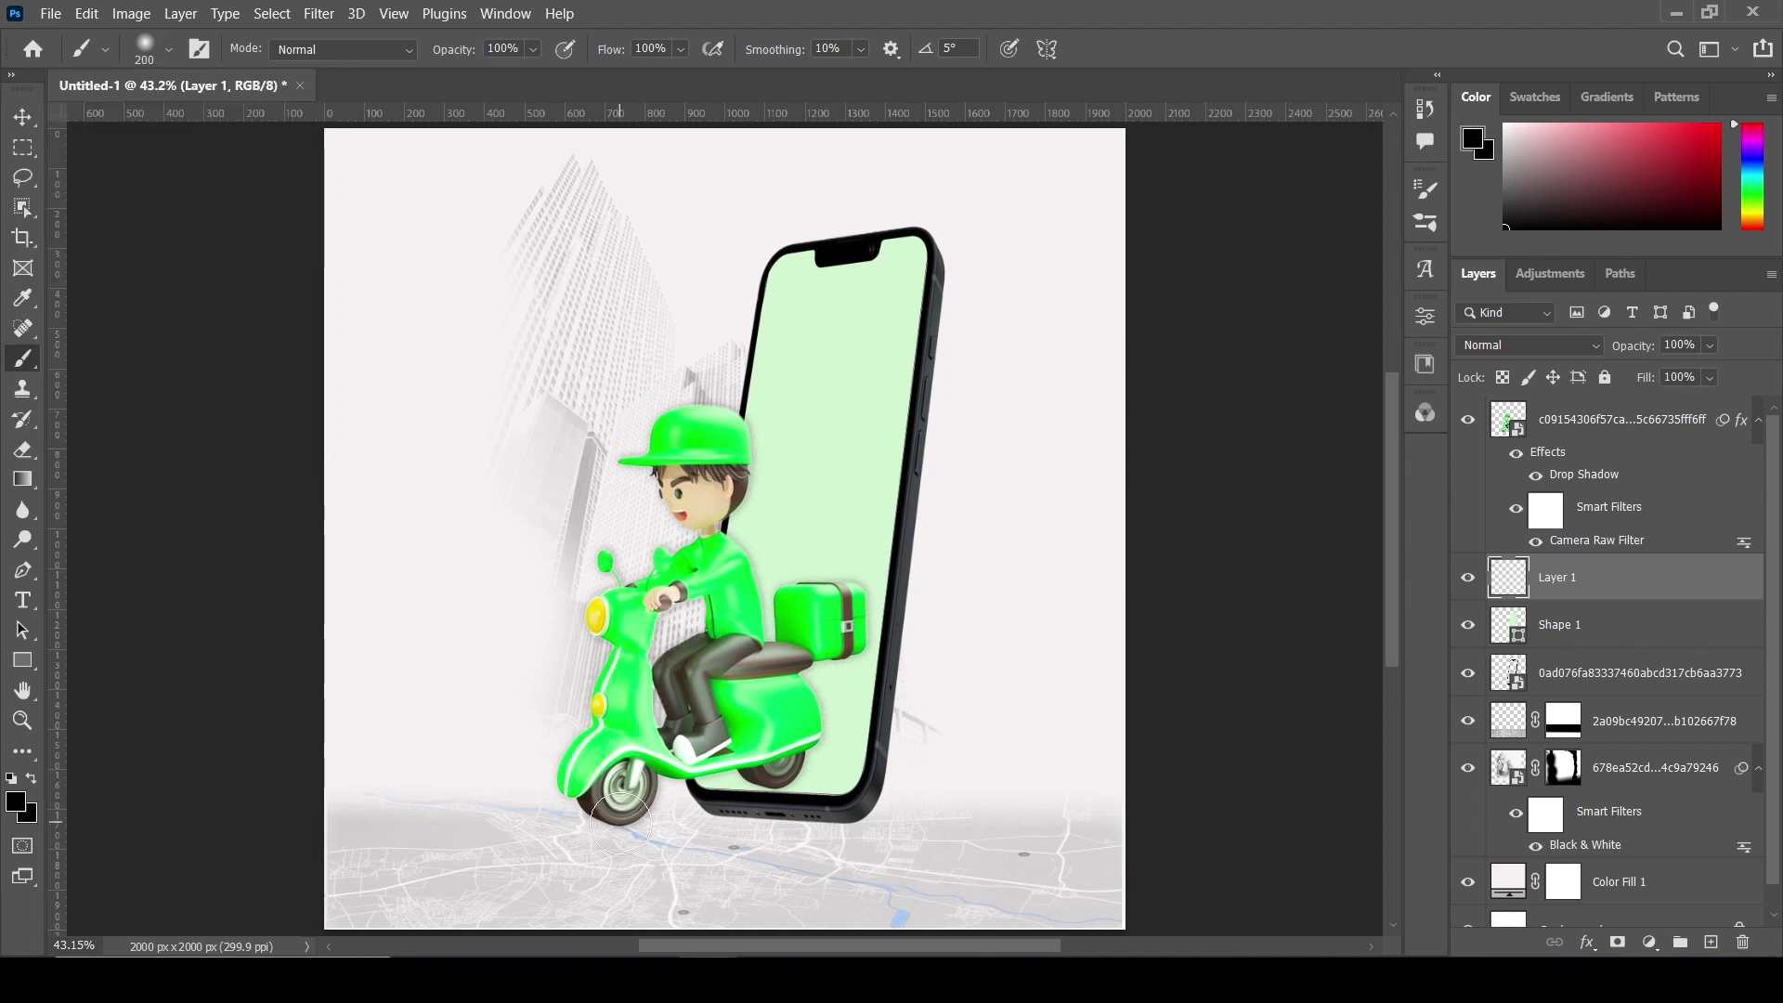
{"action": "left_click", "coordinate": [621, 817]}
- Flatten the black dab into a thin ground shadow under the front wheel and place a duplicate under the rear wheel
{"action": "key", "text": "v"}
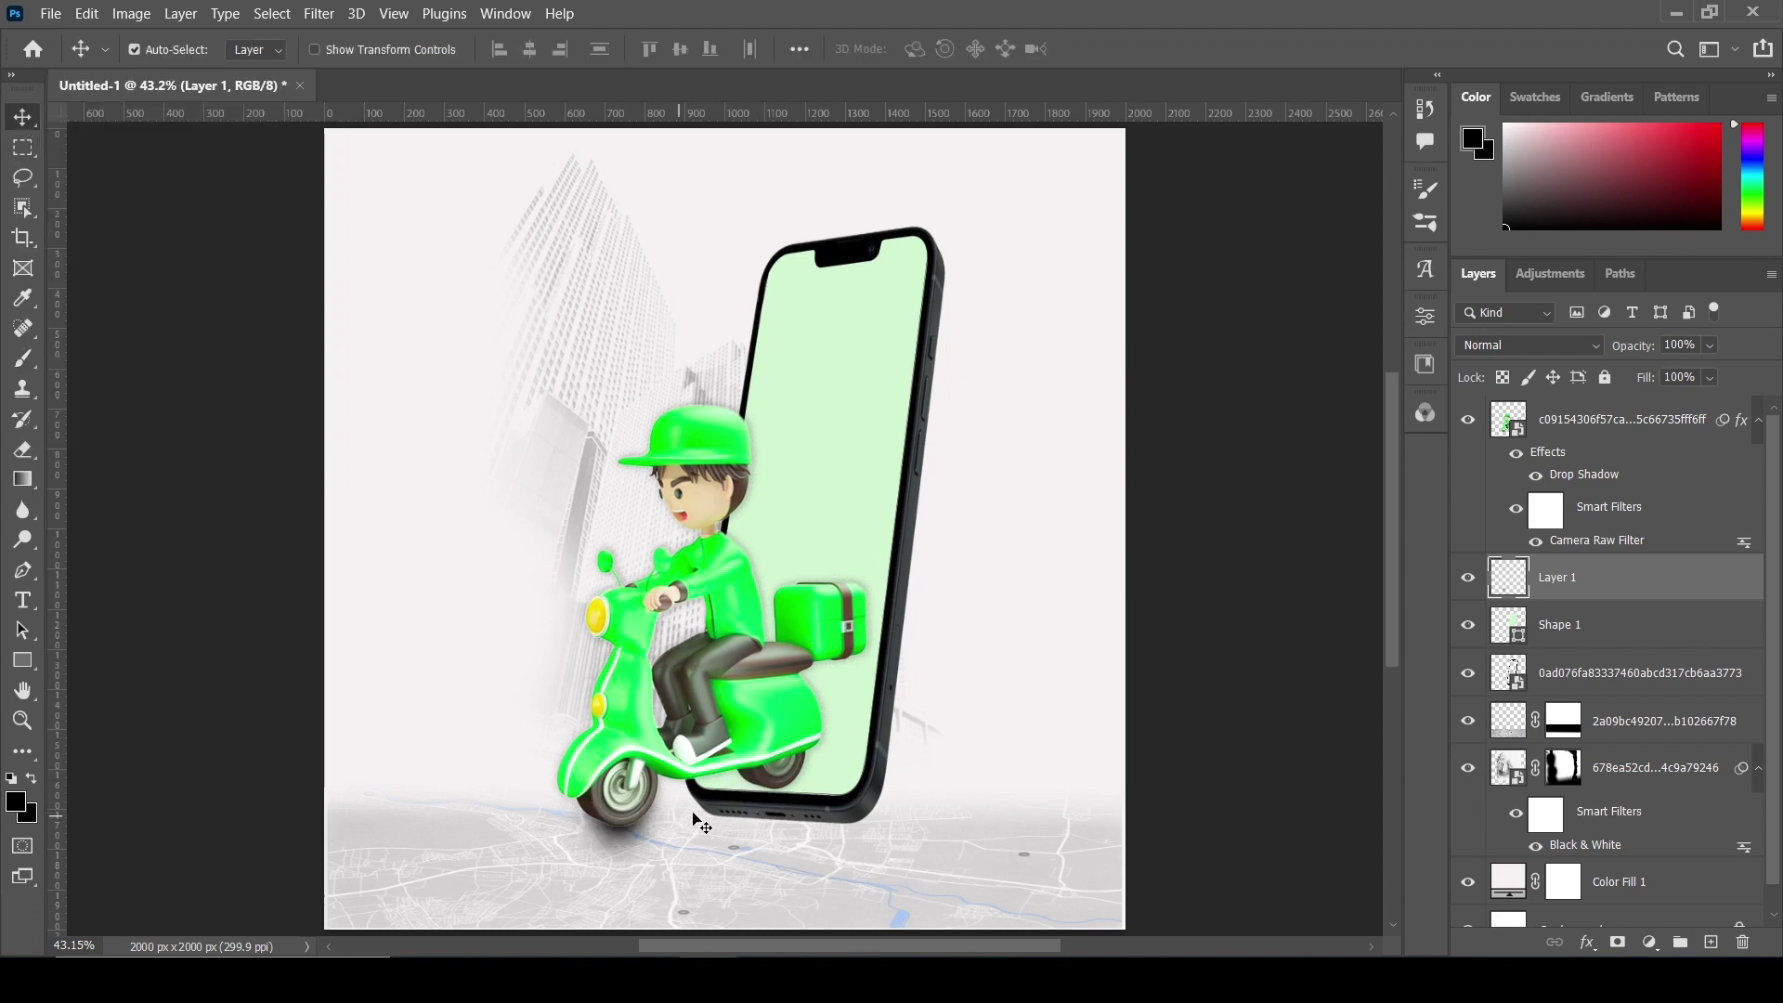
{"action": "key", "text": "ctrl+t"}
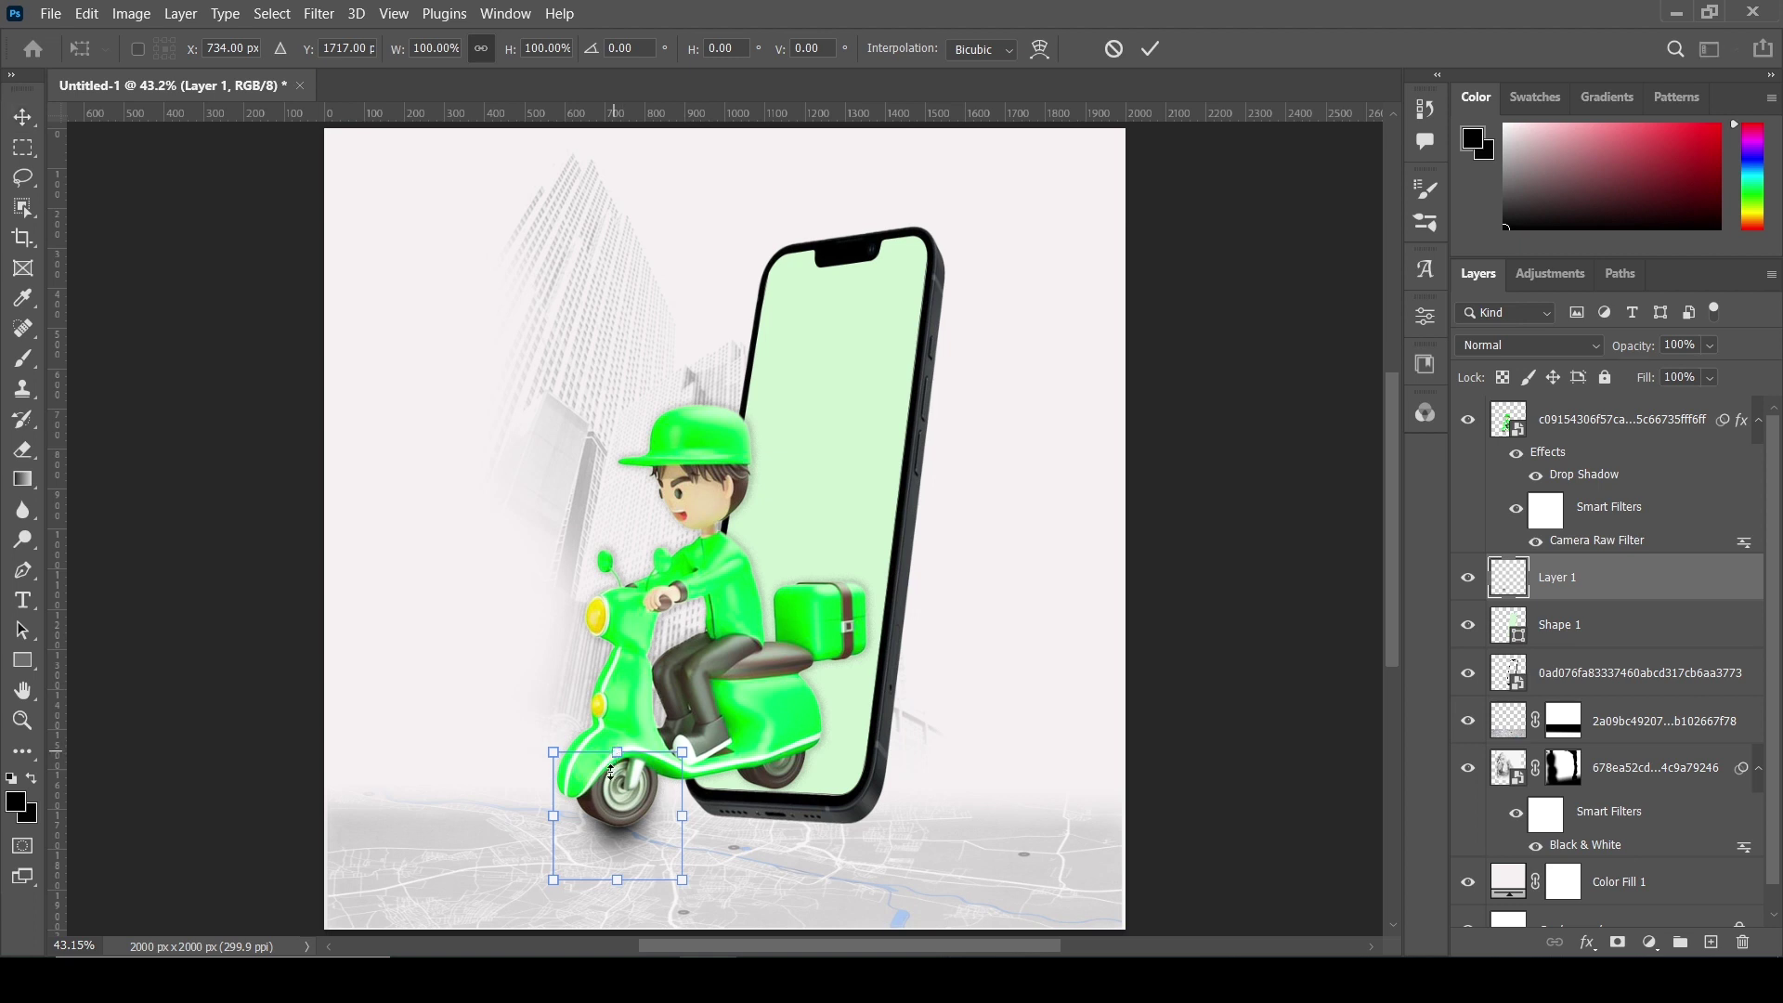
{"action": "left_click_drag", "start_coordinate": [611, 771], "coordinate": [624, 838]}
{"action": "key", "text": "ctrl+z"}
{"action": "key", "text": "Return"}
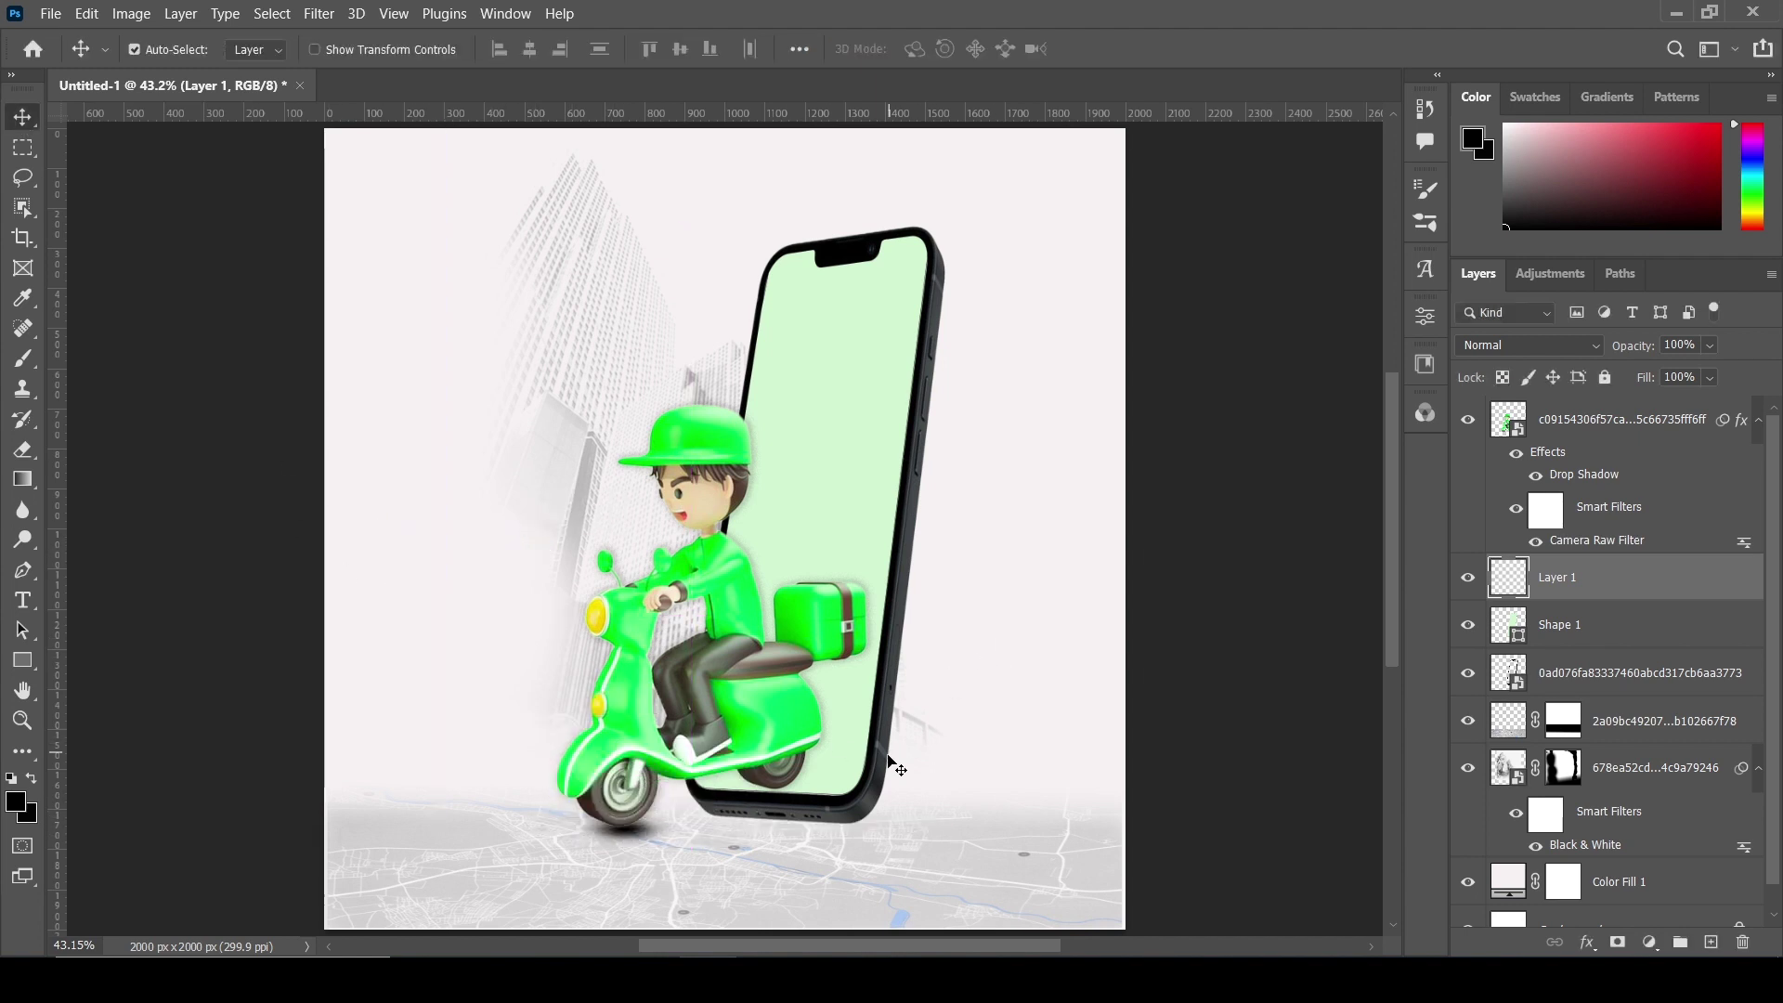
{"action": "key", "text": "ctrl+j"}
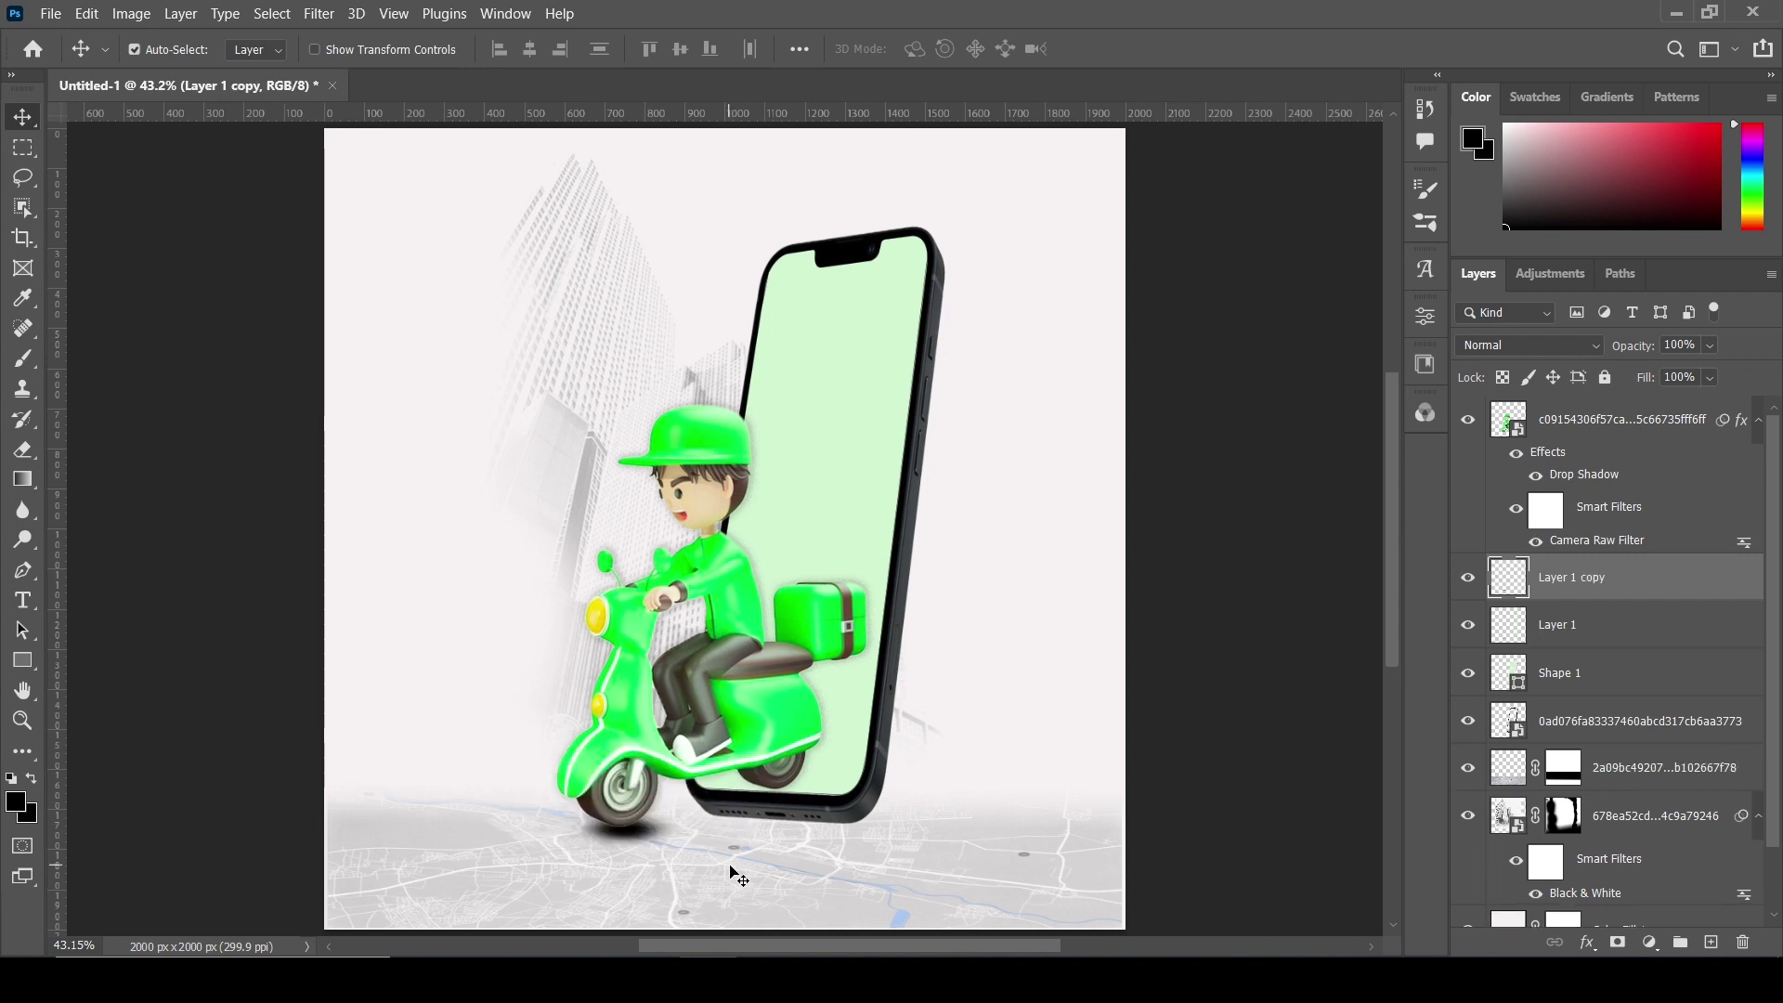
{"action": "left_click_drag", "start_coordinate": [660, 829], "coordinate": [784, 790]}
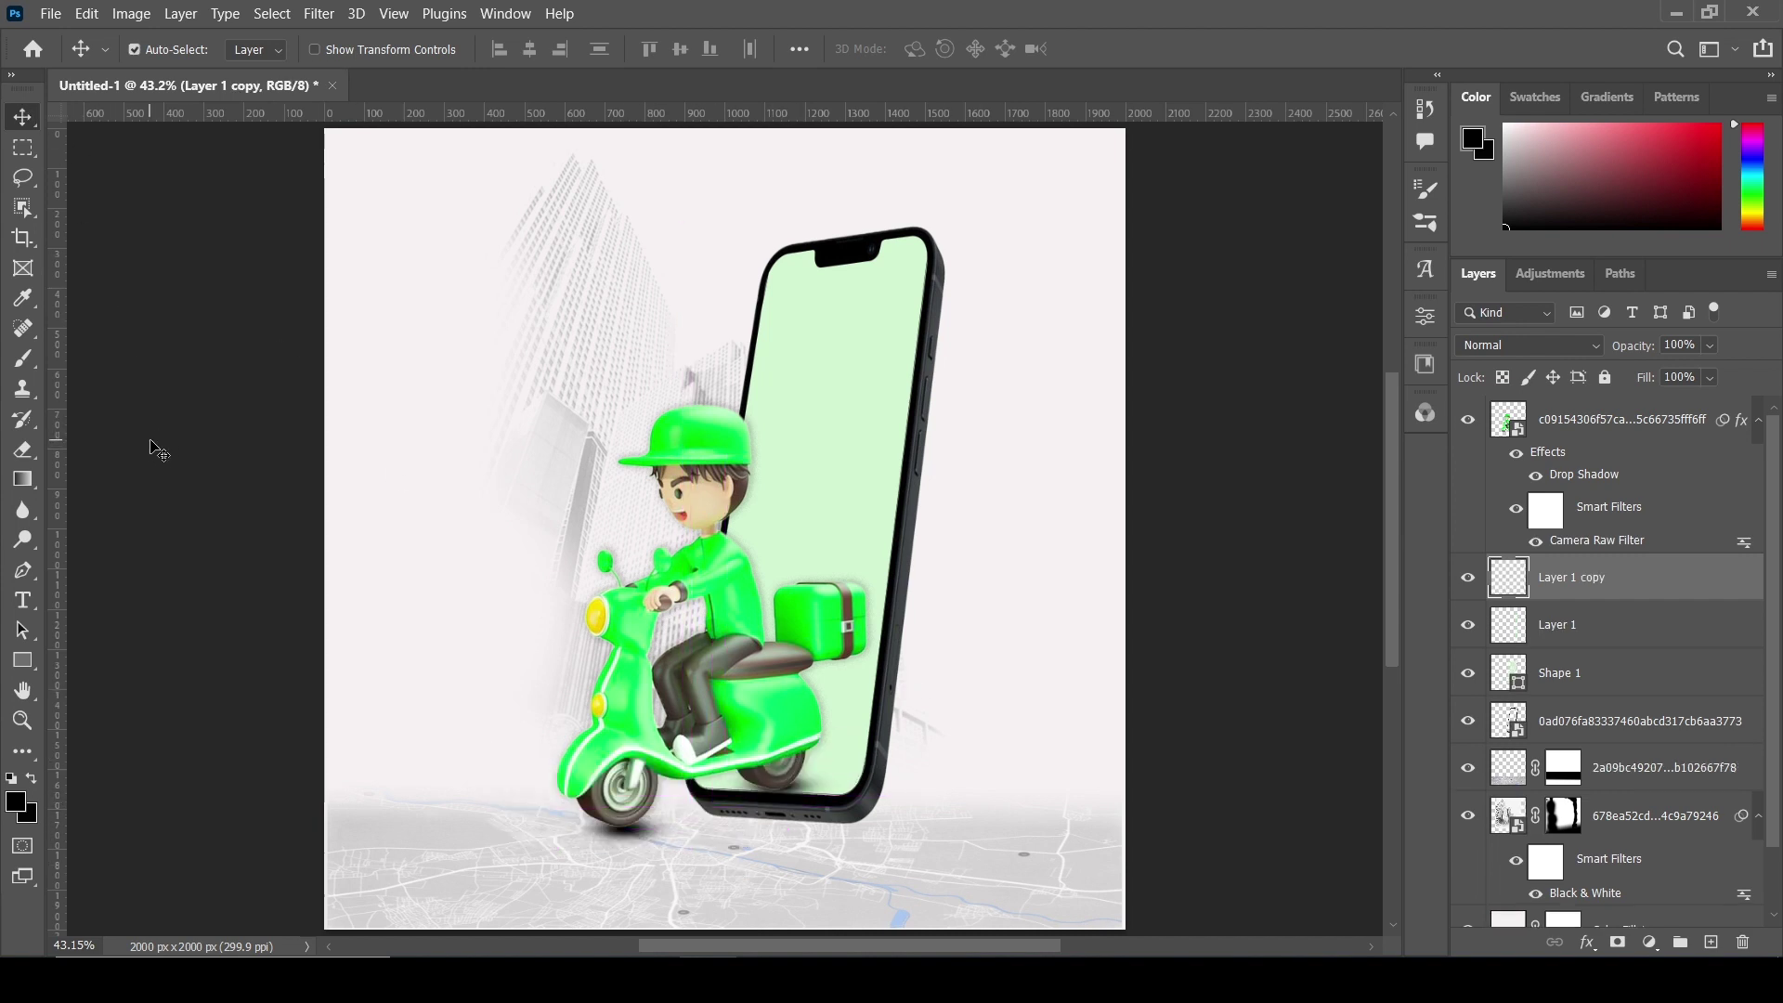
- Try shifting the phone together with its screen shape slightly to the left
{"action": "left_click", "coordinate": [841, 401]}
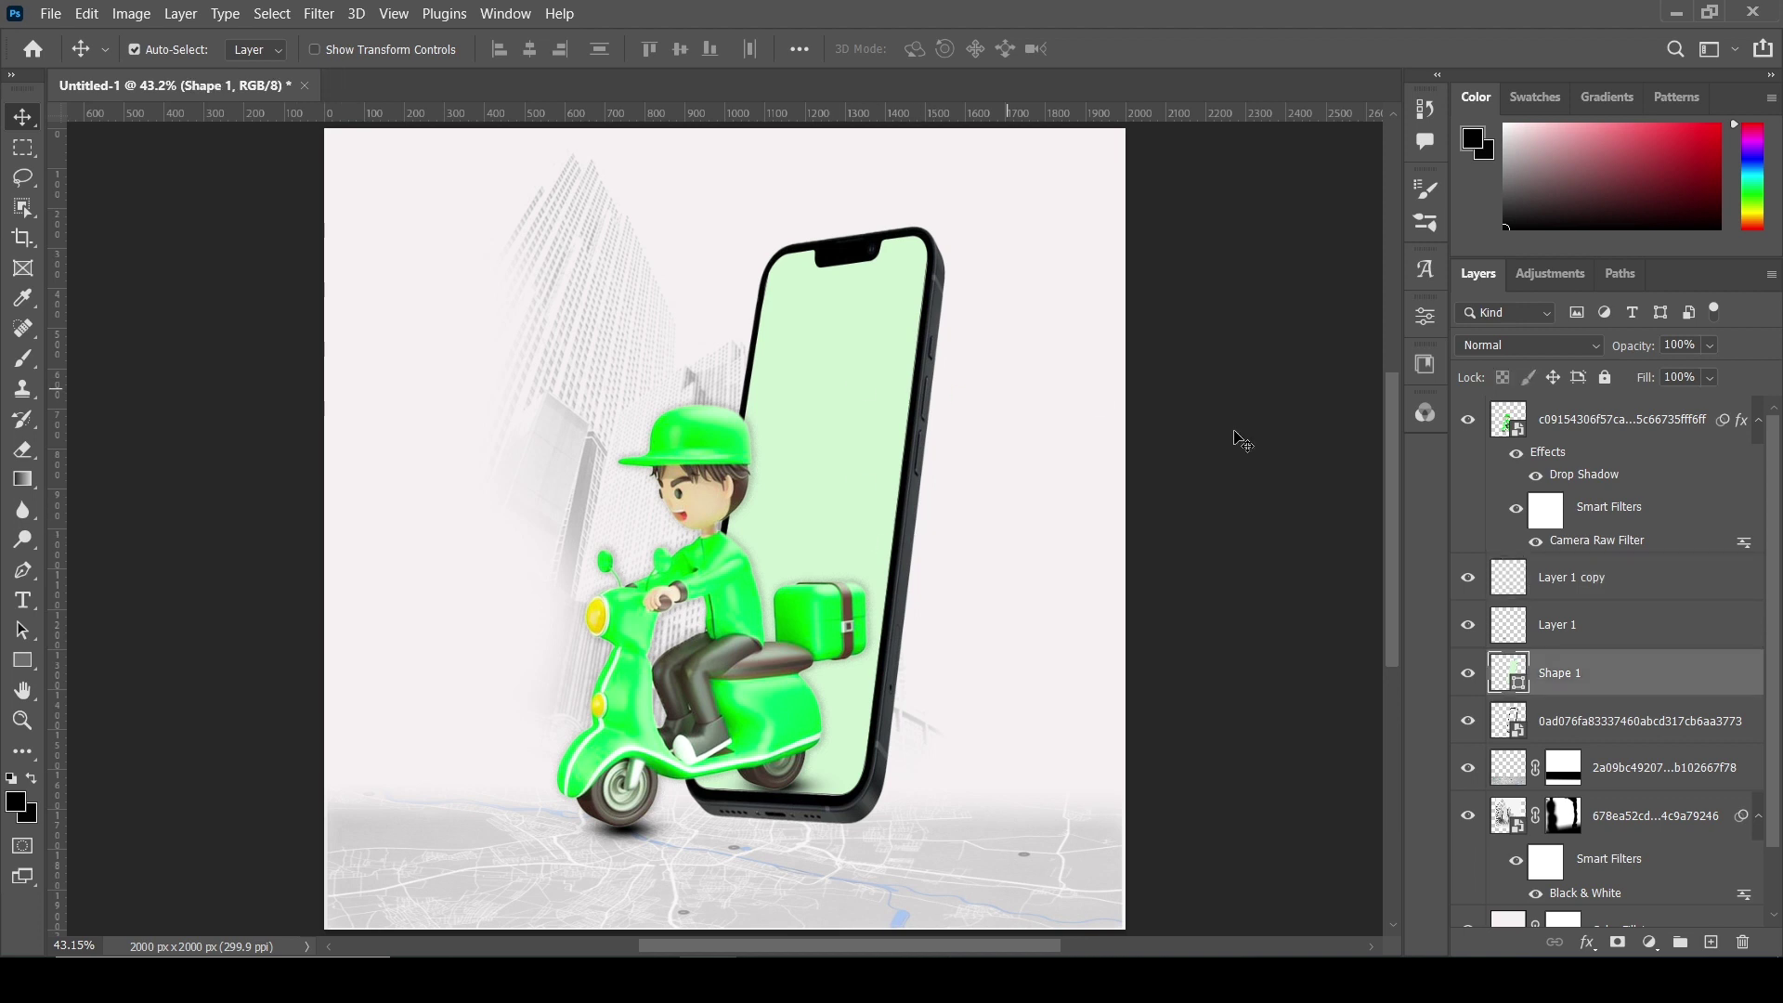
{"action": "left_click", "coordinate": [1614, 735], "text": "shift"}
{"action": "mouse_move", "coordinate": [812, 497]}
{"action": "left_mouse_down"}
{"action": "mouse_move", "coordinate": [828, 438]}
{"action": "mouse_move", "coordinate": [795, 489]}
{"action": "left_mouse_up"}
{"action": "key", "text": "ctrl+z"}
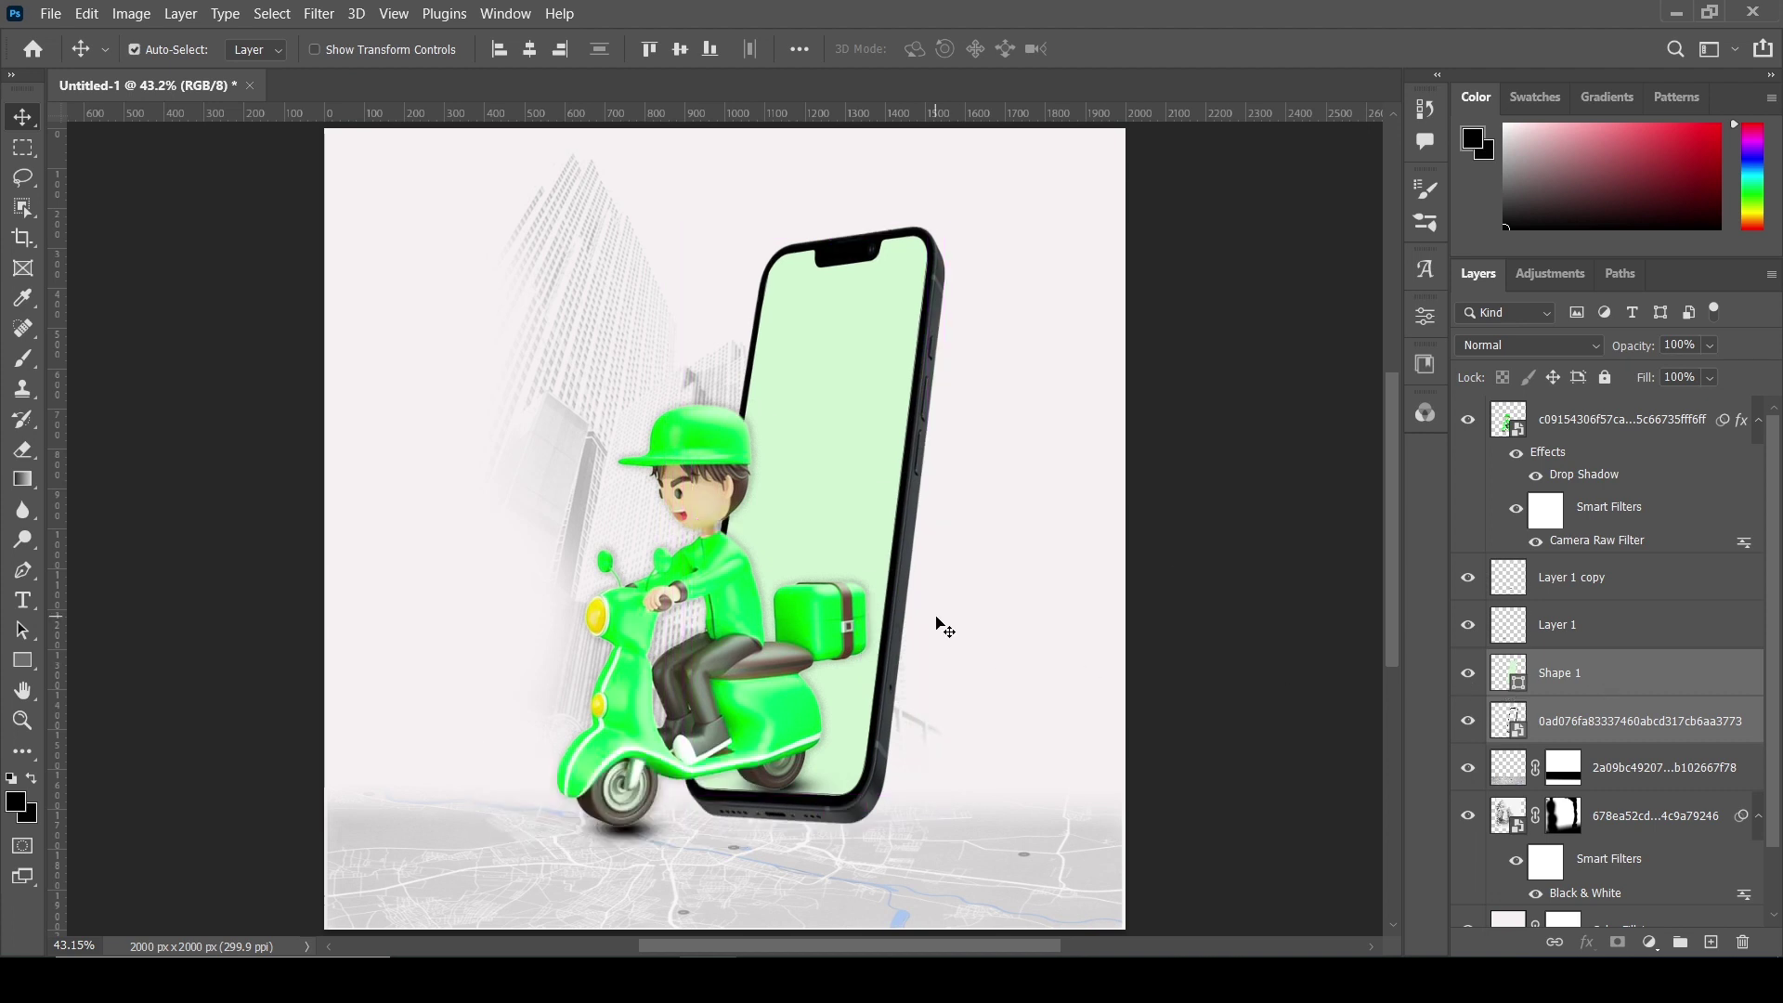
- Move the rider, both wheel shadows, the screen shape and the phone together to the left and slightly down
{"action": "left_click", "coordinate": [1629, 417], "text": "shift"}
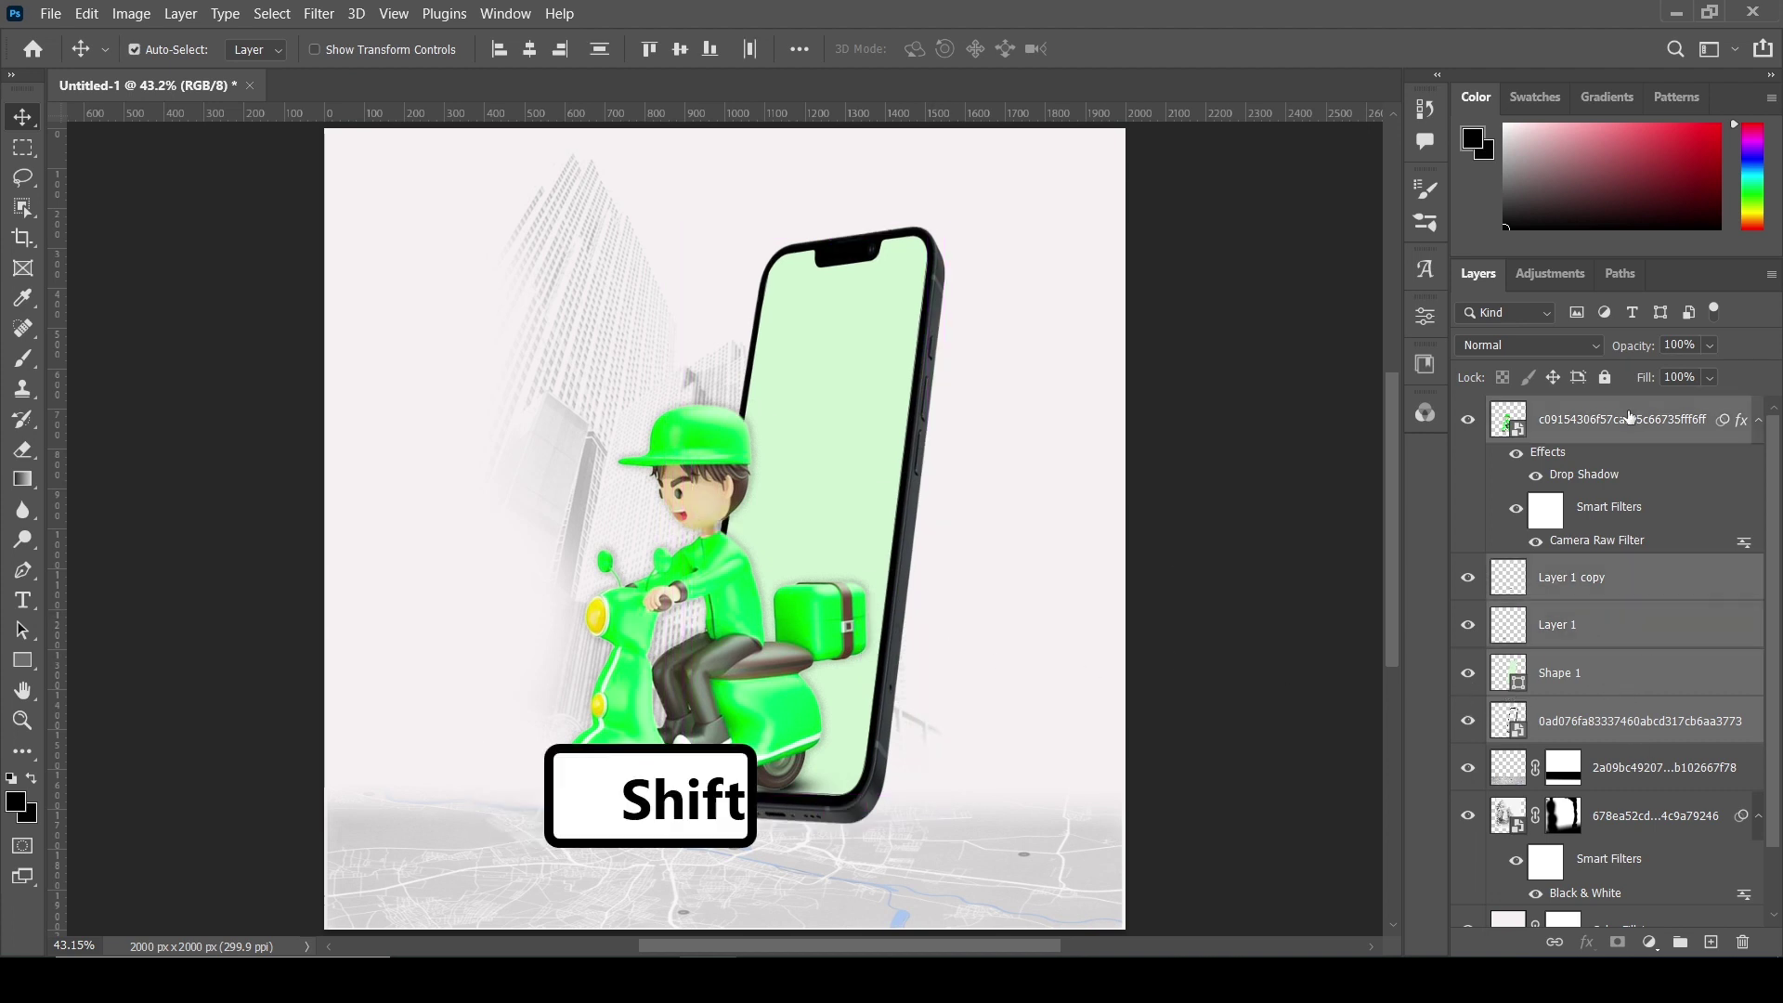
{"action": "left_click", "coordinate": [1606, 475]}
{"action": "left_click", "coordinate": [1607, 585], "text": "ctrl"}
{"action": "left_click", "coordinate": [1617, 632], "text": "ctrl"}
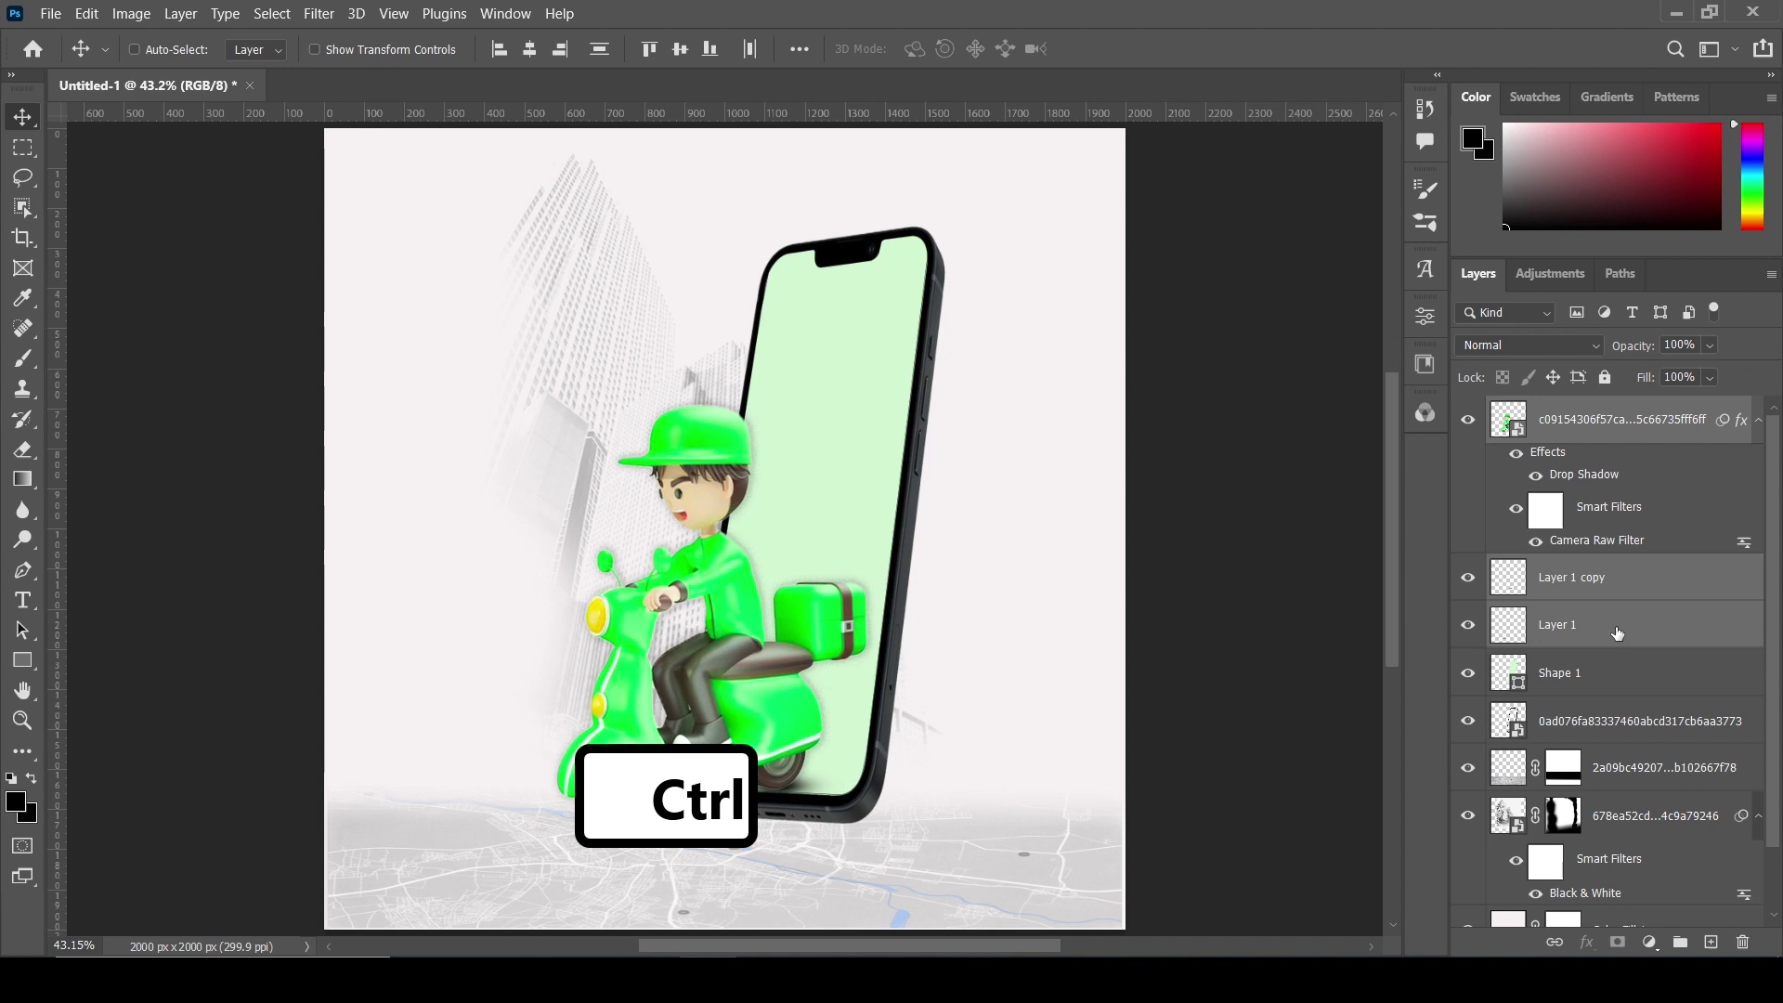
{"action": "left_click", "coordinate": [1631, 684], "text": "ctrl"}
{"action": "left_click", "coordinate": [1631, 722], "text": "ctrl"}
{"action": "key", "text": "ctrl+t"}
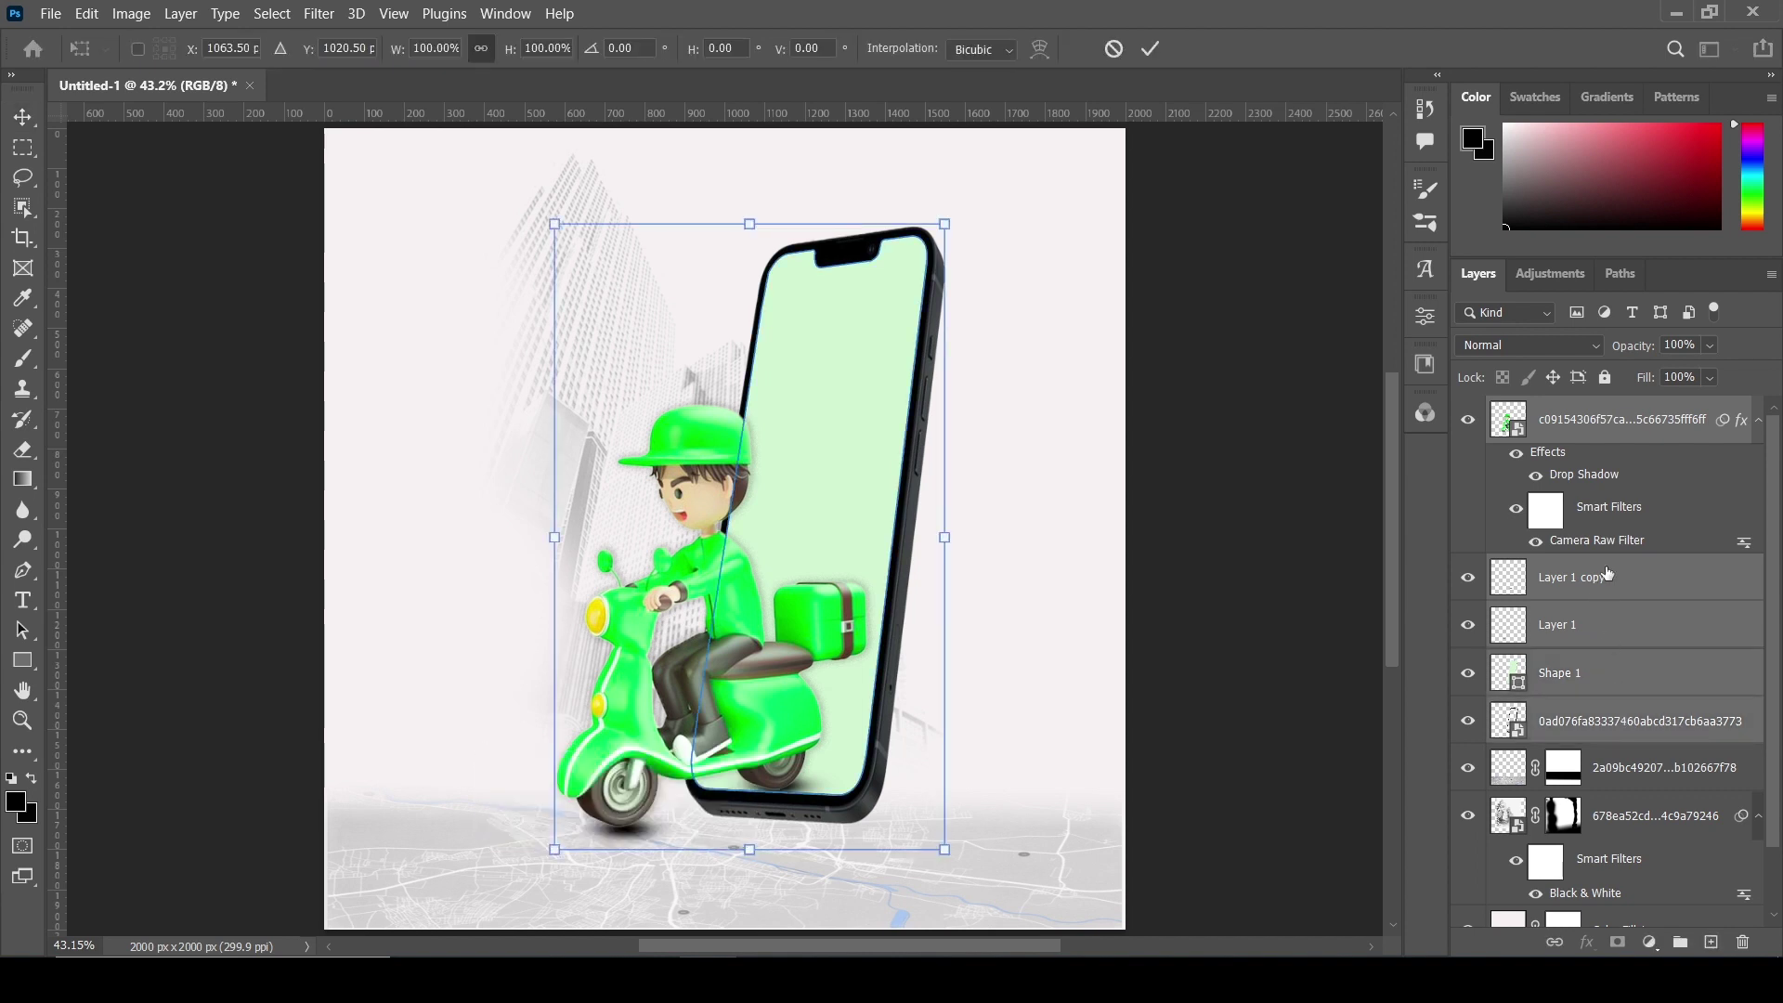
{"action": "left_click_drag", "start_coordinate": [853, 489], "coordinate": [817, 498]}
{"action": "left_click", "coordinate": [1150, 48]}
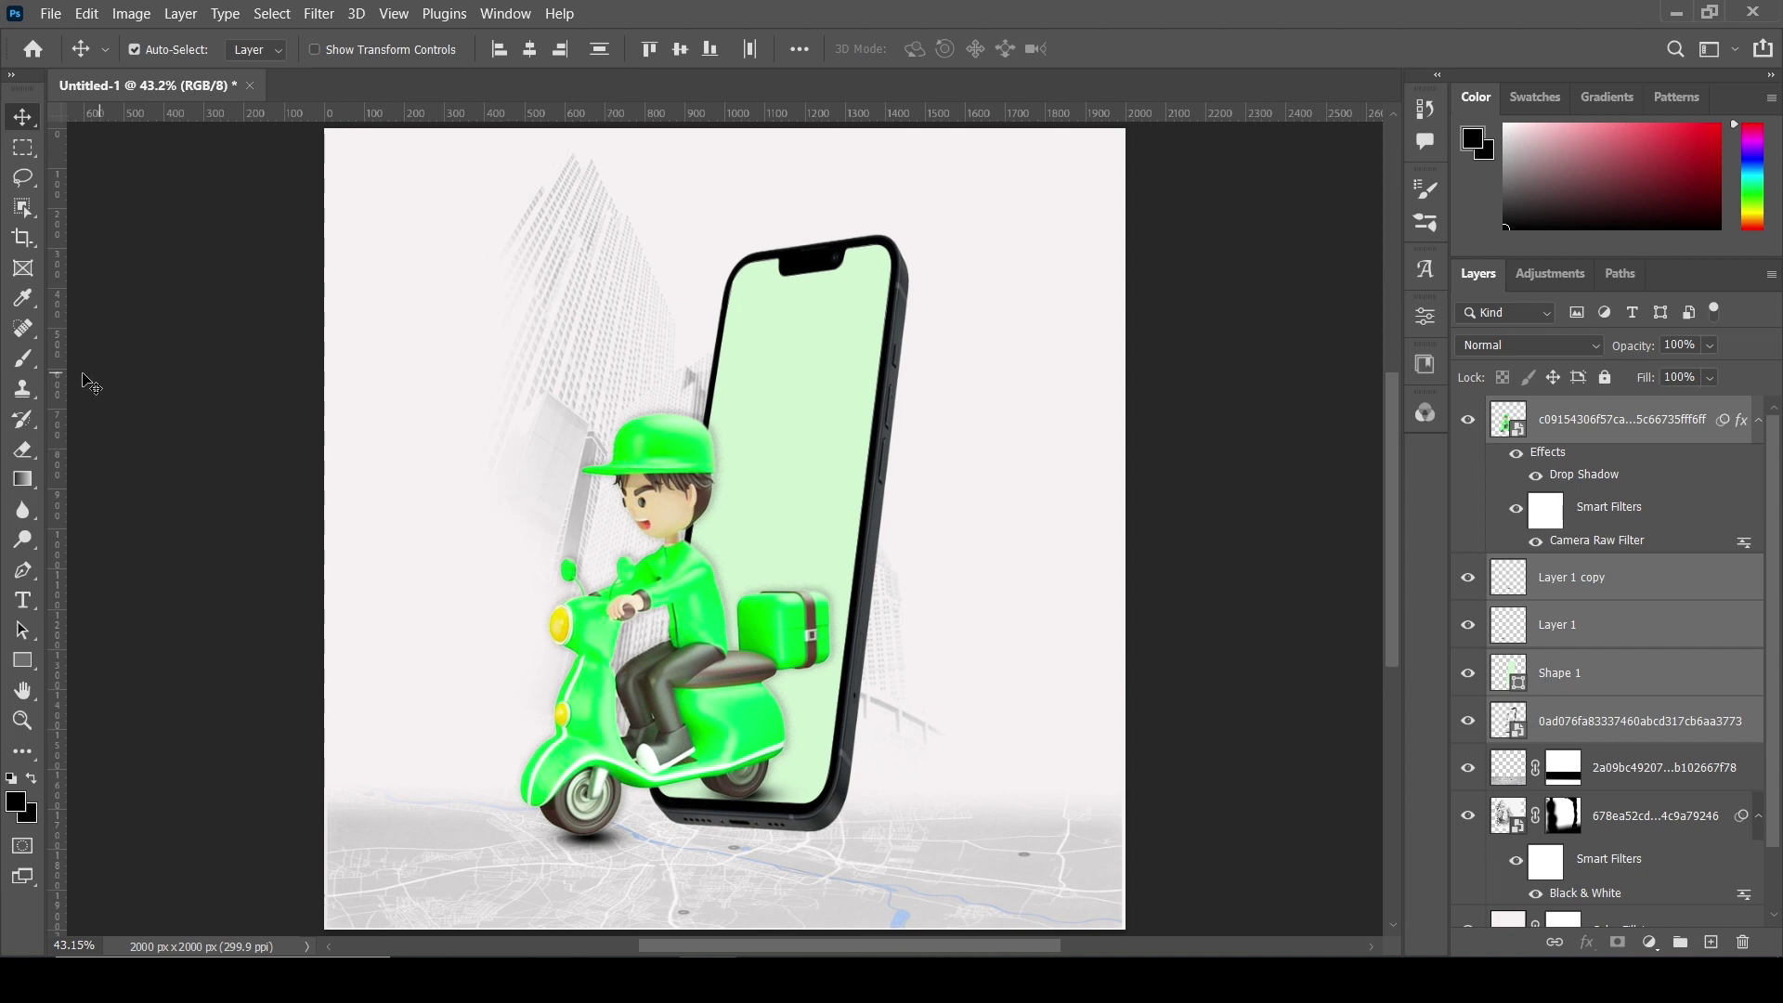
- Add the text DELIVERY to the upper left of the artwork in Geometr706 BlkCn BT Black at 11 pt
{"action": "left_click", "coordinate": [23, 600]}
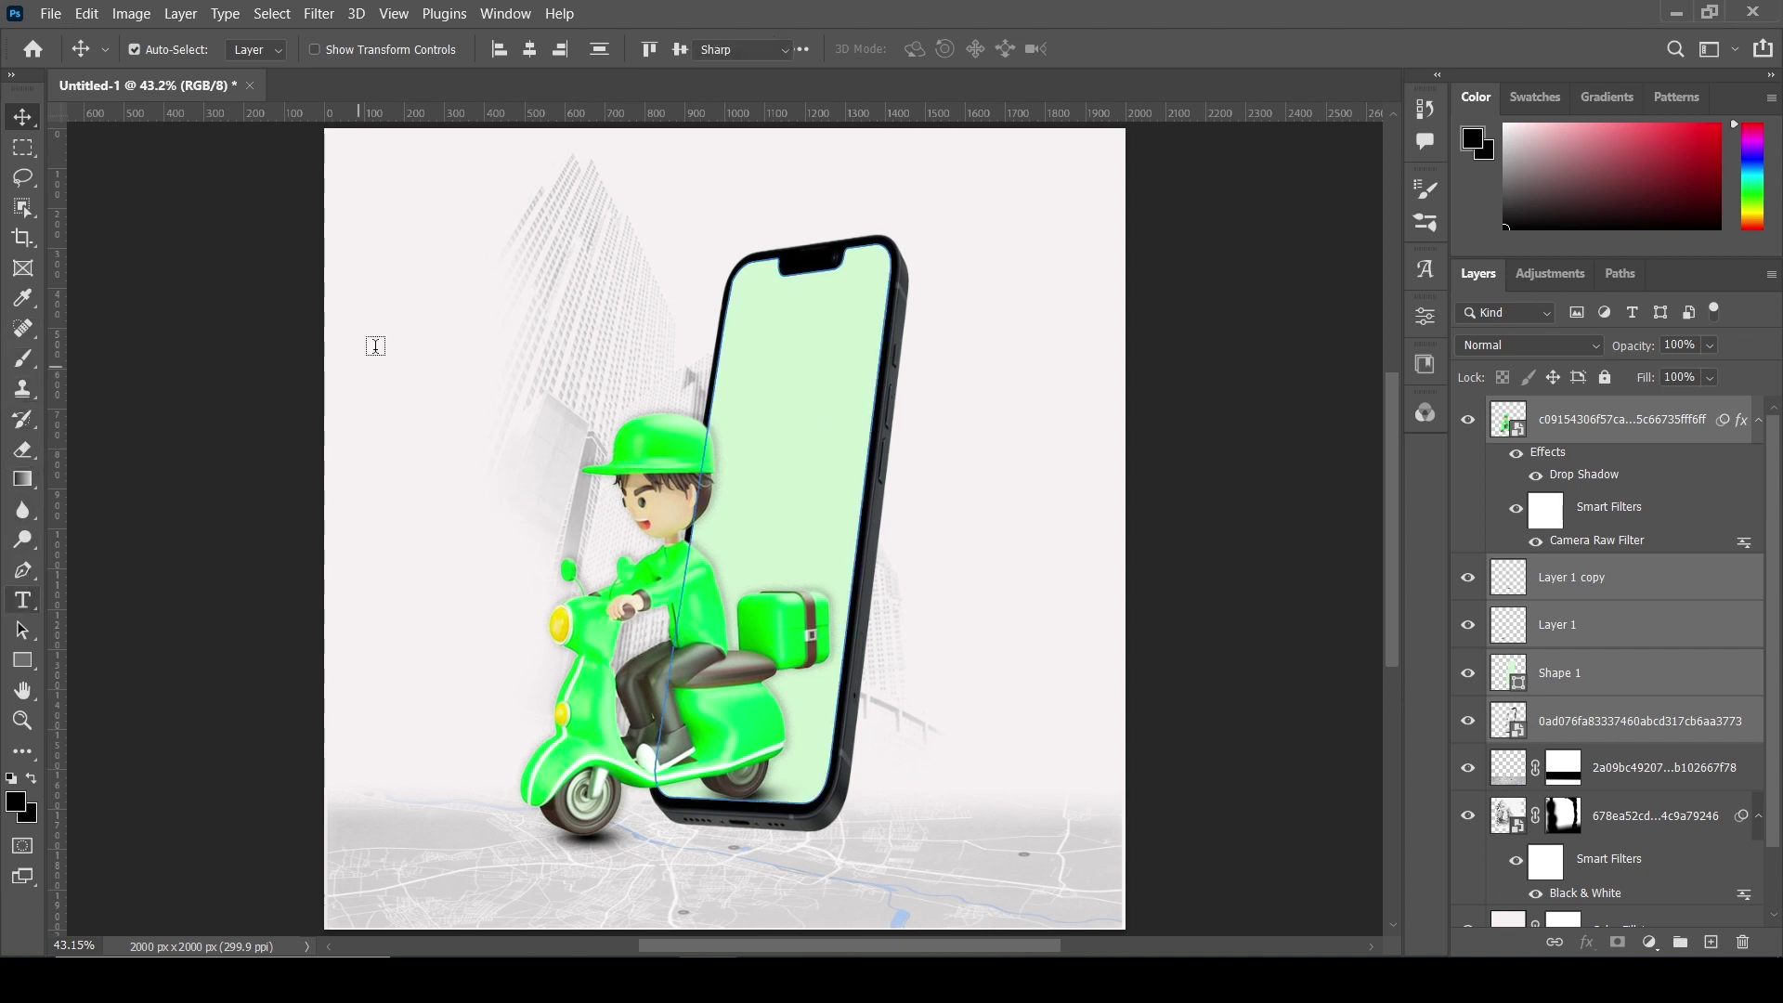
{"action": "left_click", "coordinate": [398, 299]}
{"action": "key", "text": "shift"}
{"action": "key", "text": "Caps_Lock"}
{"action": "key", "text": "shift"}
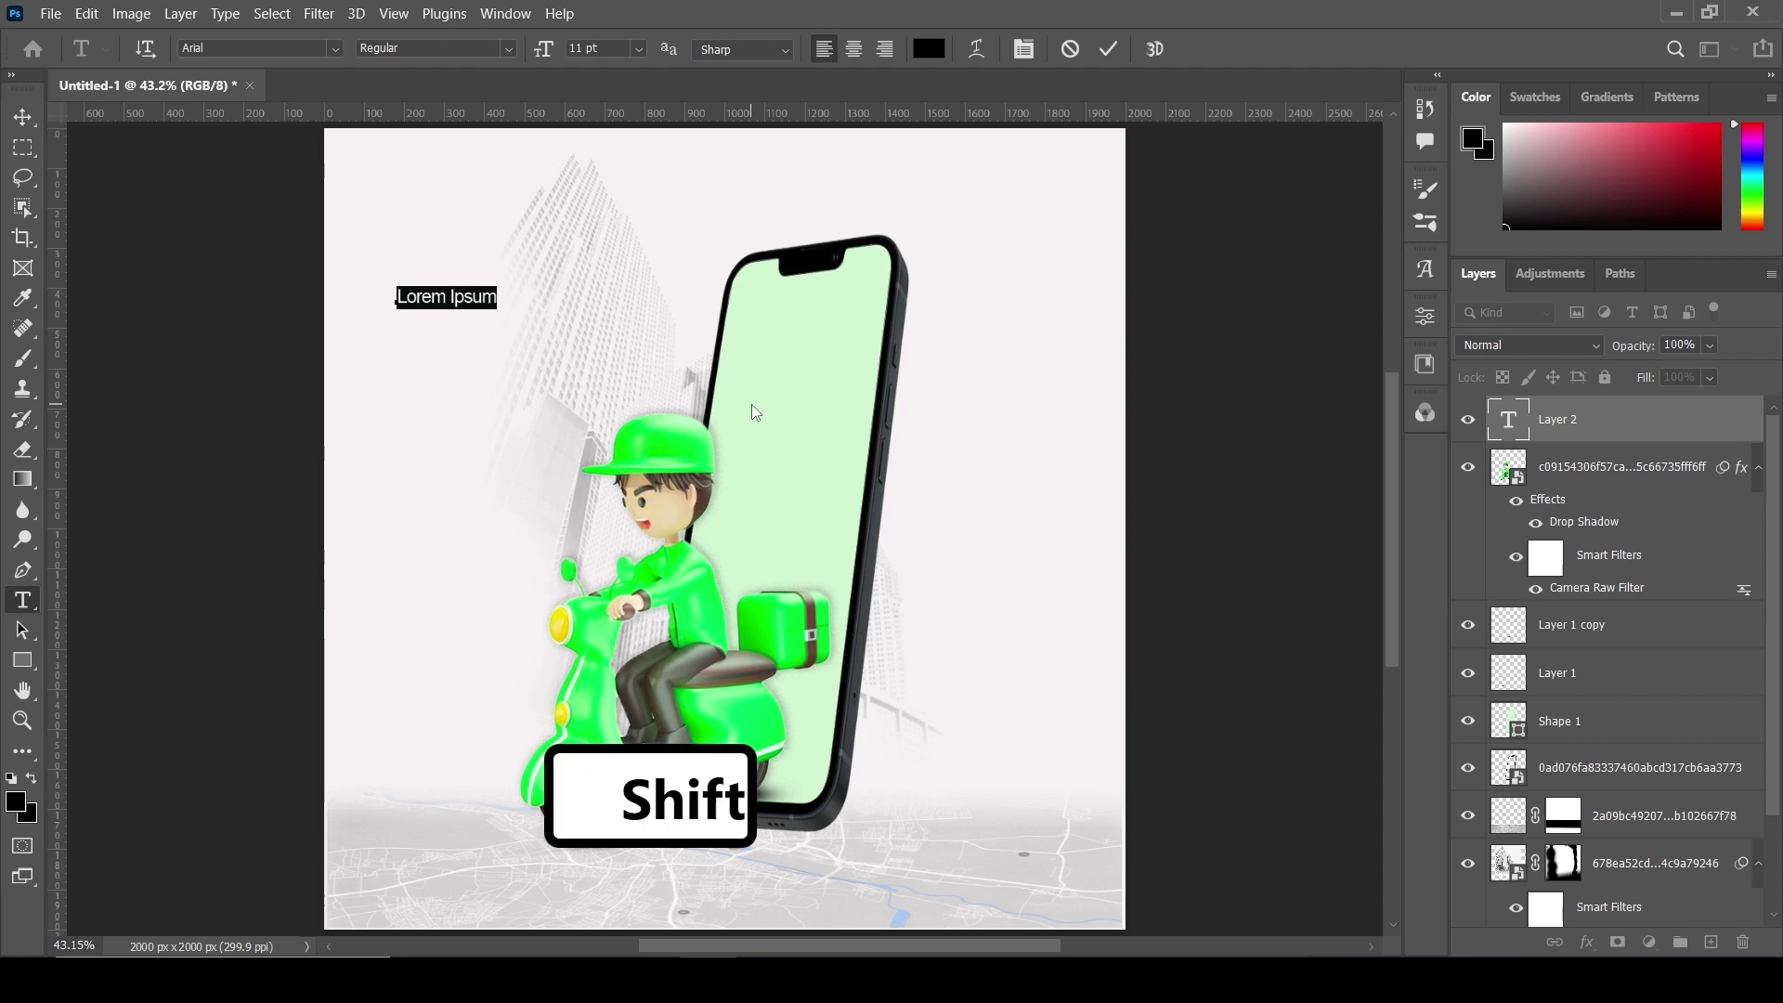
{"action": "left_click", "coordinate": [333, 49]}
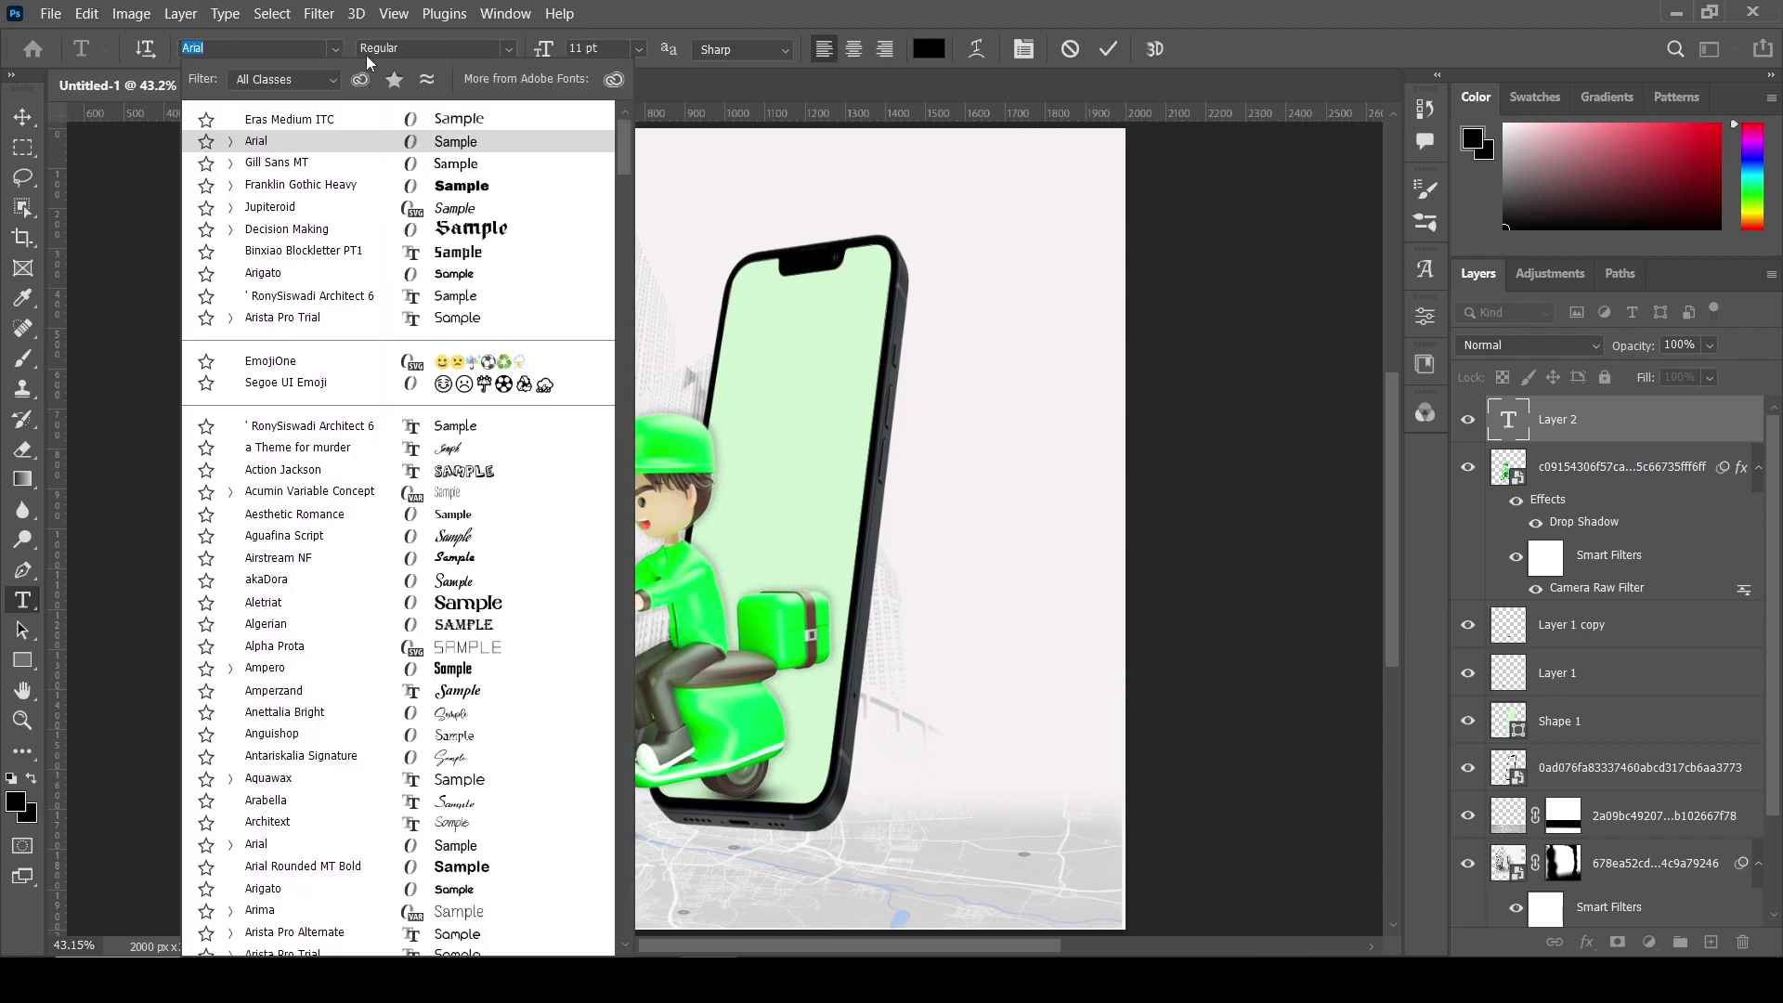
{"action": "left_click_drag", "start_coordinate": [624, 149], "coordinate": [636, 209]}
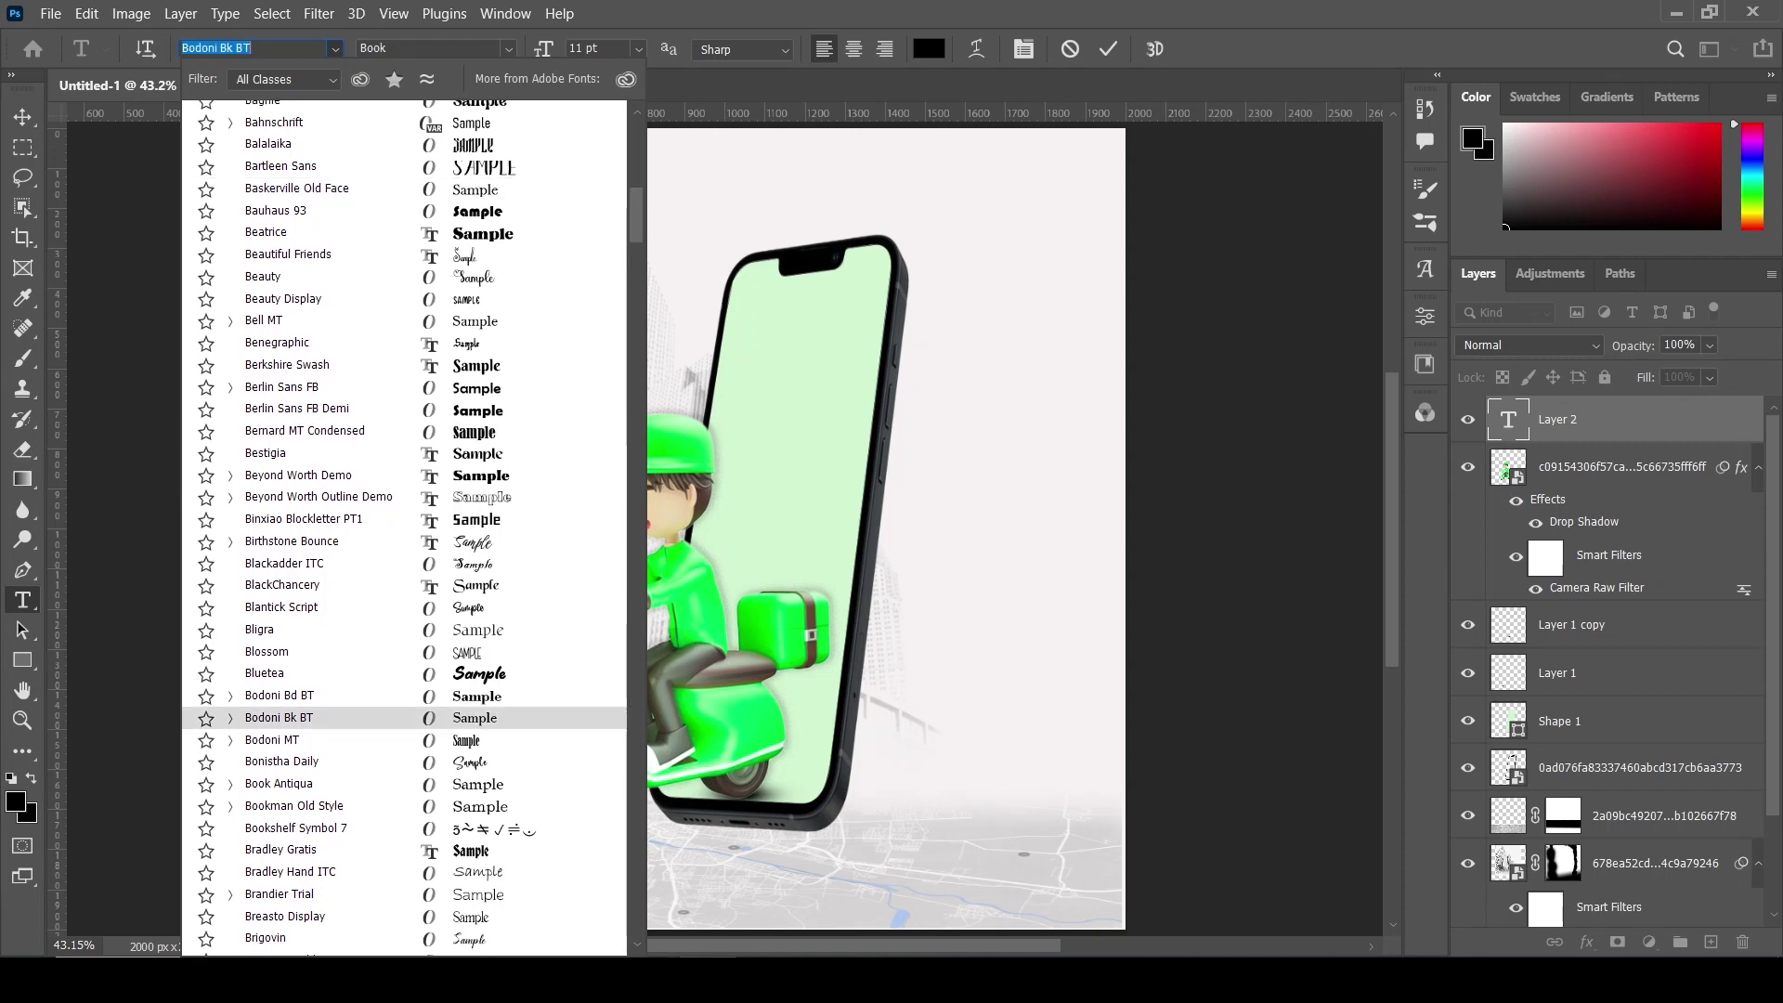
{"action": "left_click_drag", "start_coordinate": [639, 949], "coordinate": [670, 947]}
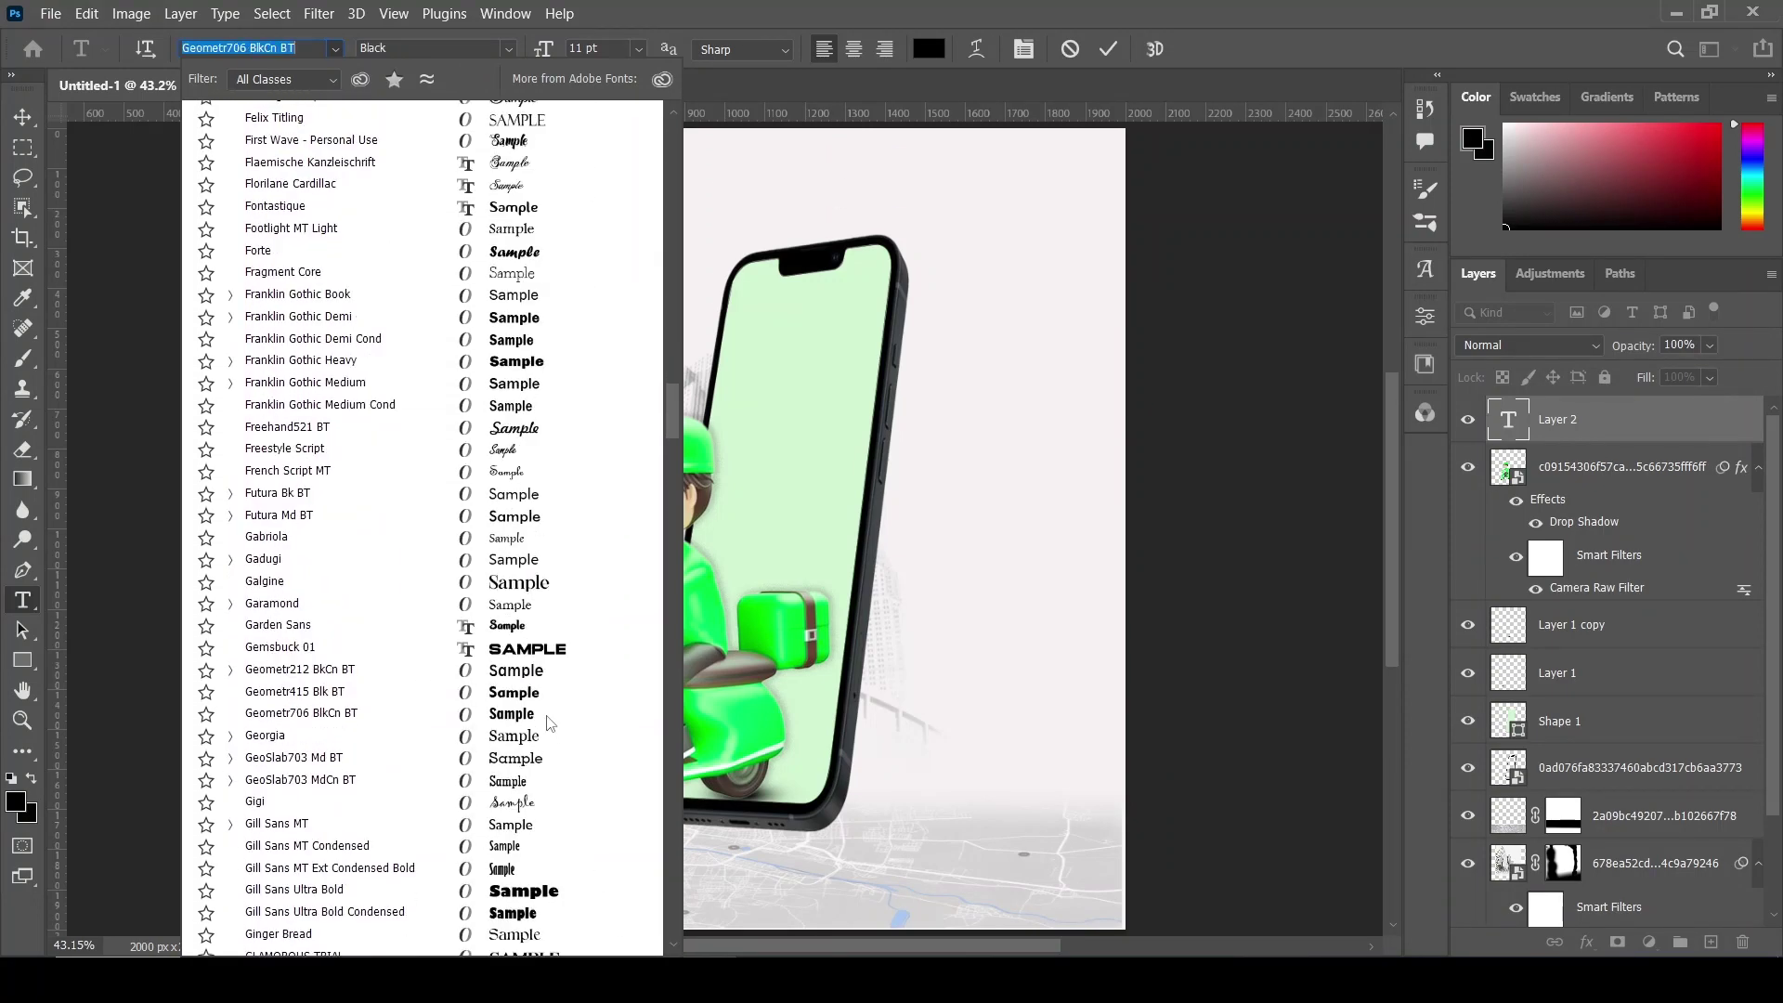
{"action": "left_click", "coordinate": [548, 723]}
{"action": "type", "text": "DELIVERY"}
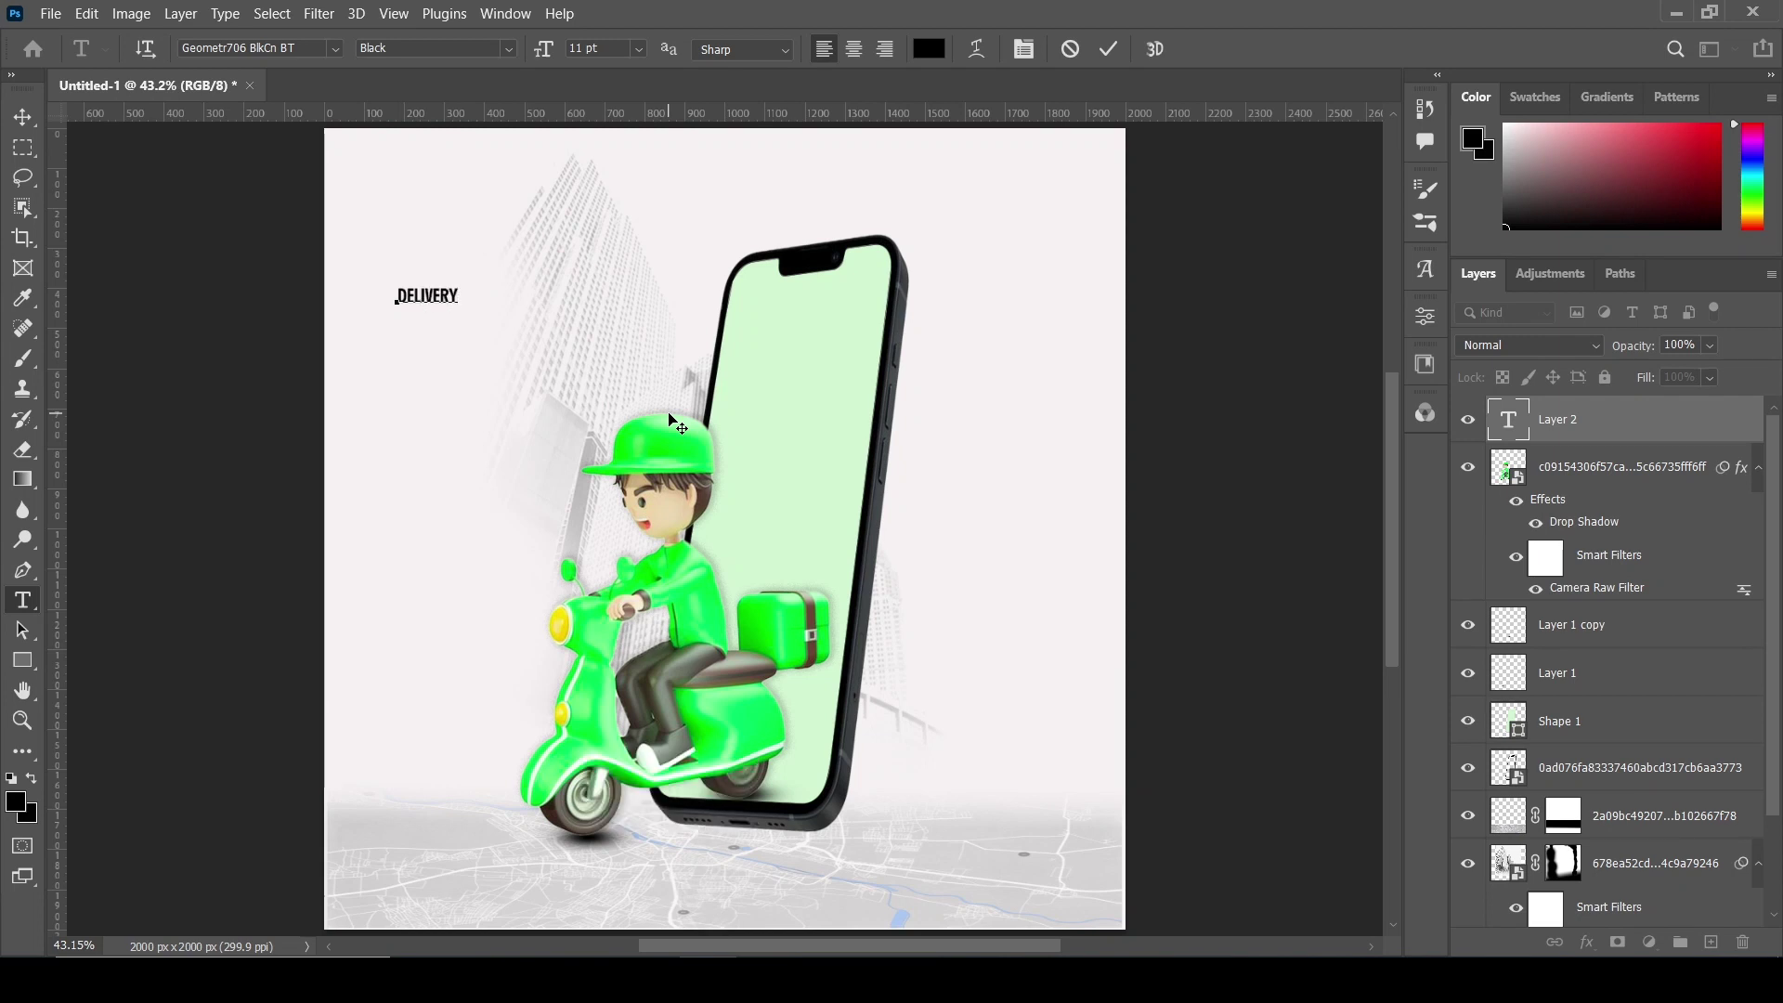
- Scale the DELIVERY text to about 415% and position it beside the upper part of the phone
{"action": "key", "text": "ctrl+Return"}
{"action": "key", "text": "ctrl+t"}
{"action": "left_click_drag", "start_coordinate": [458, 305], "coordinate": [603, 309]}
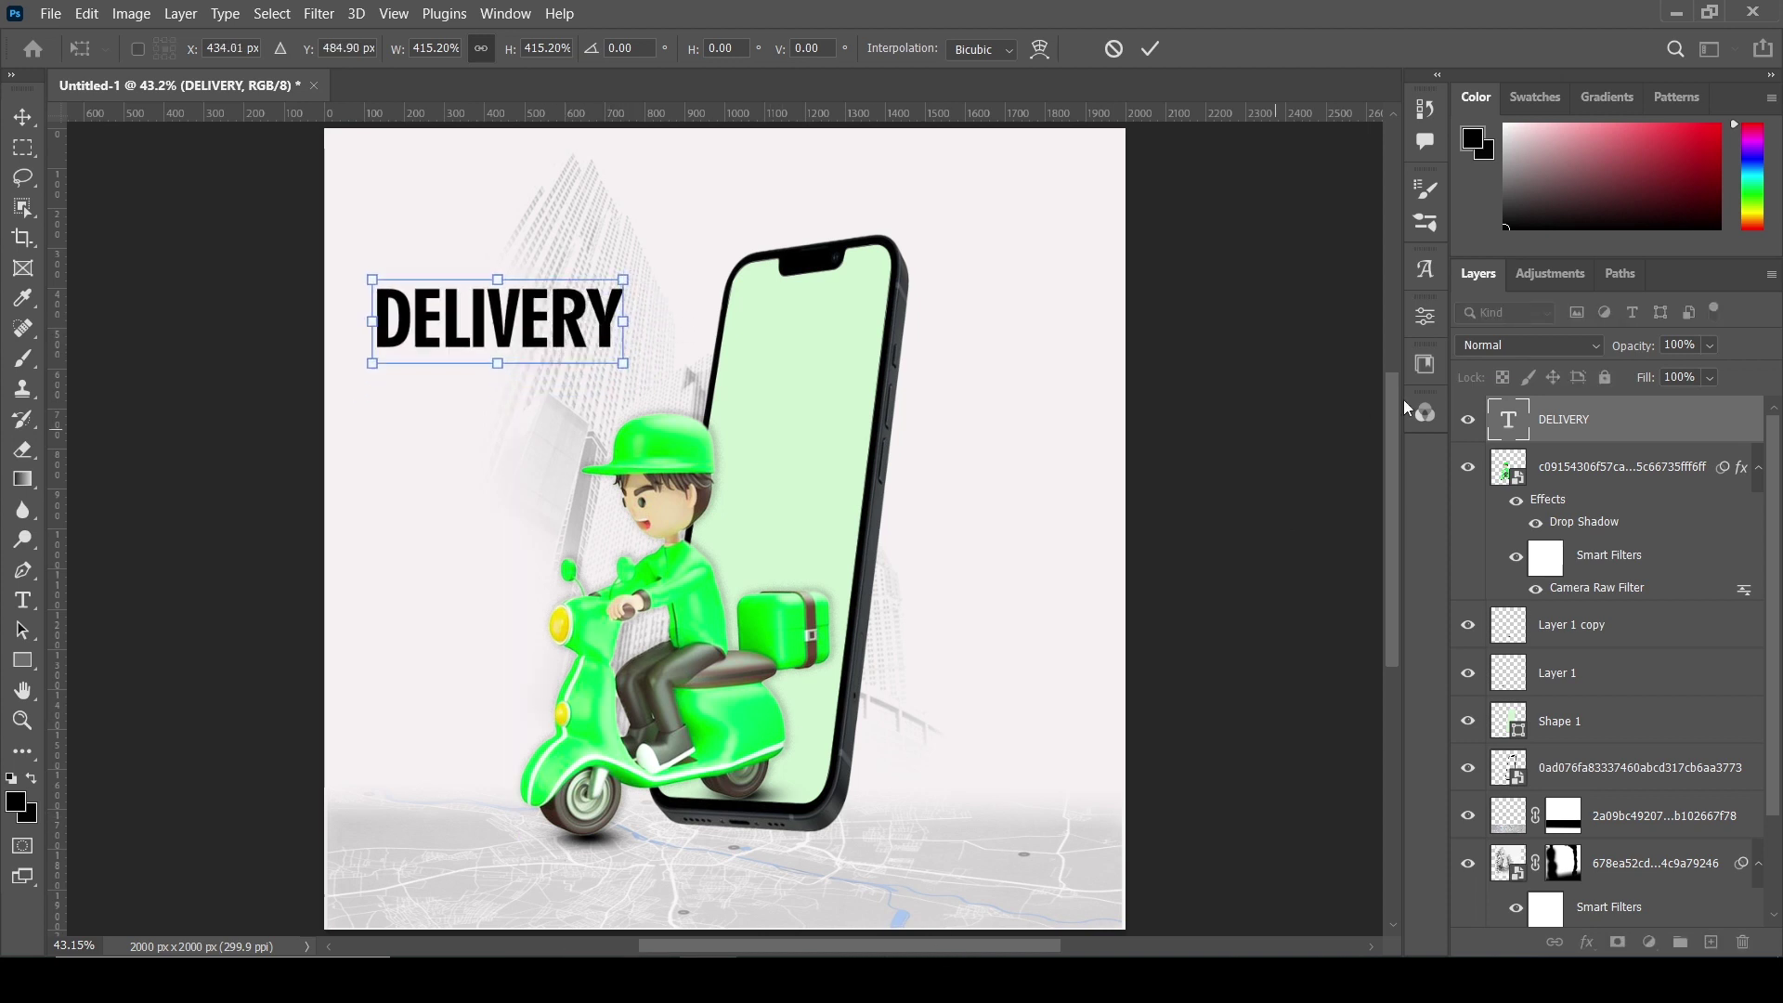
{"action": "left_click", "coordinate": [1151, 48]}
- Recolour the DELIVERY text in the muted grey-green 798273, trying out colours sampled from the artwork first
{"action": "left_click", "coordinate": [1425, 316]}
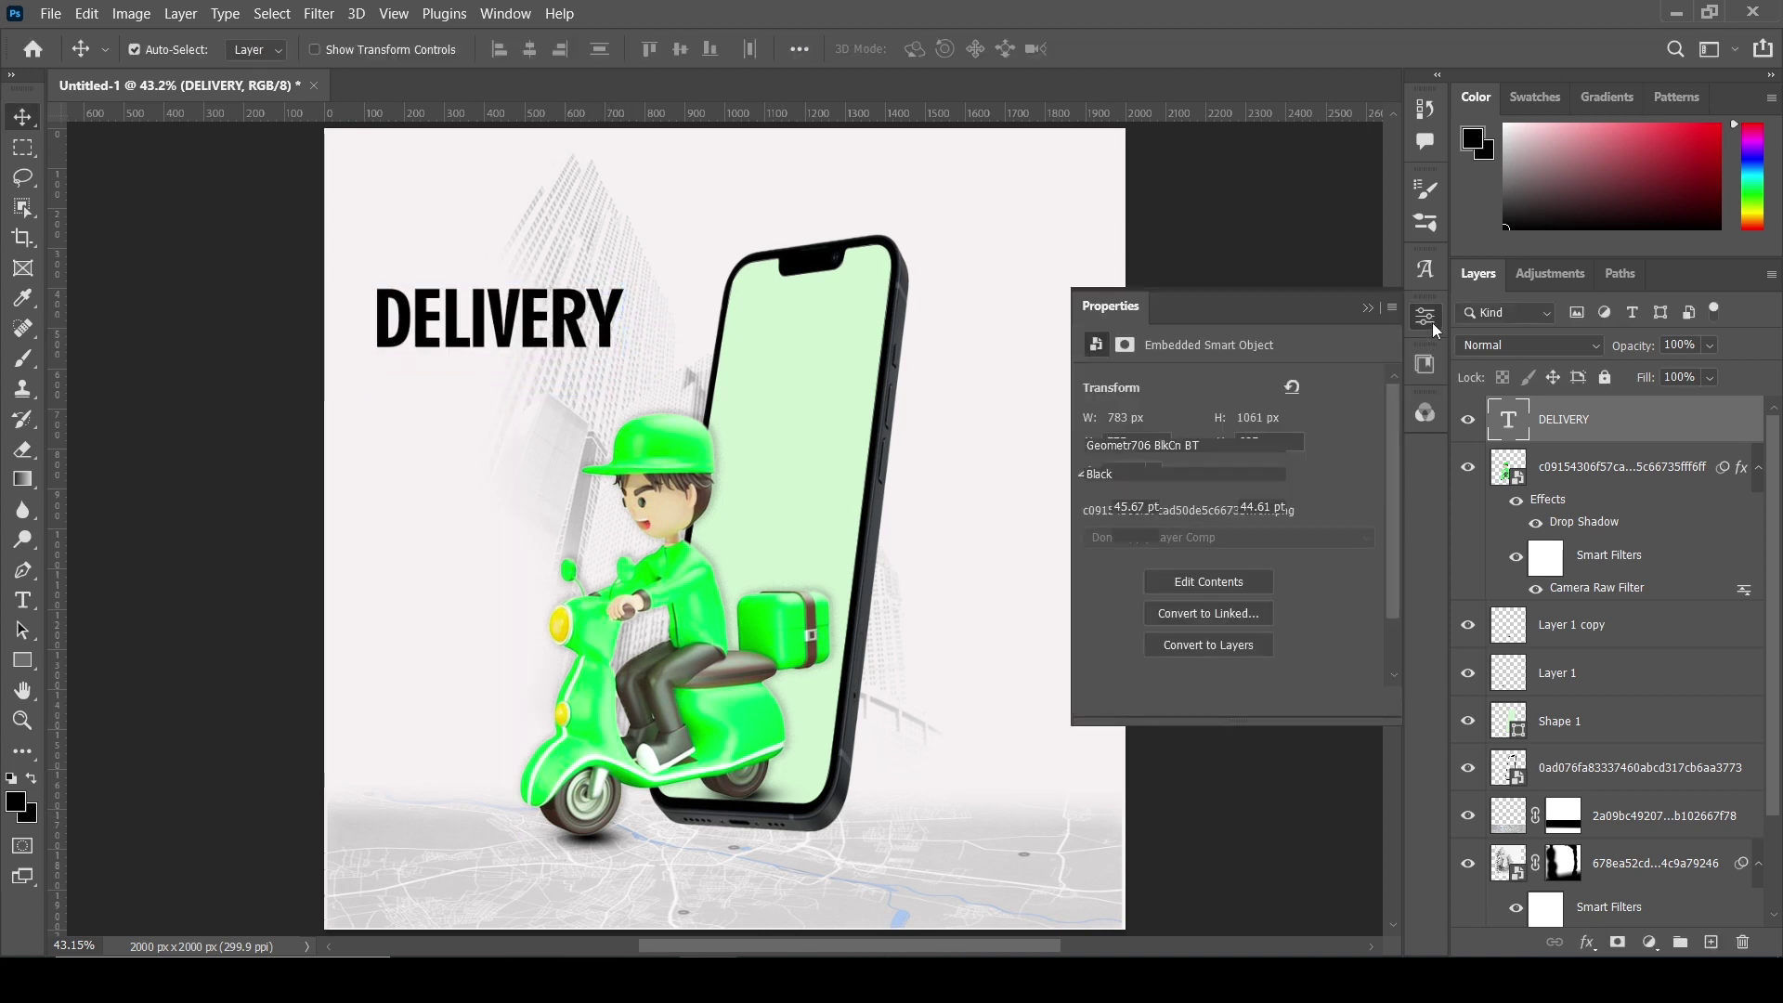
{"action": "left_click", "coordinate": [1271, 563]}
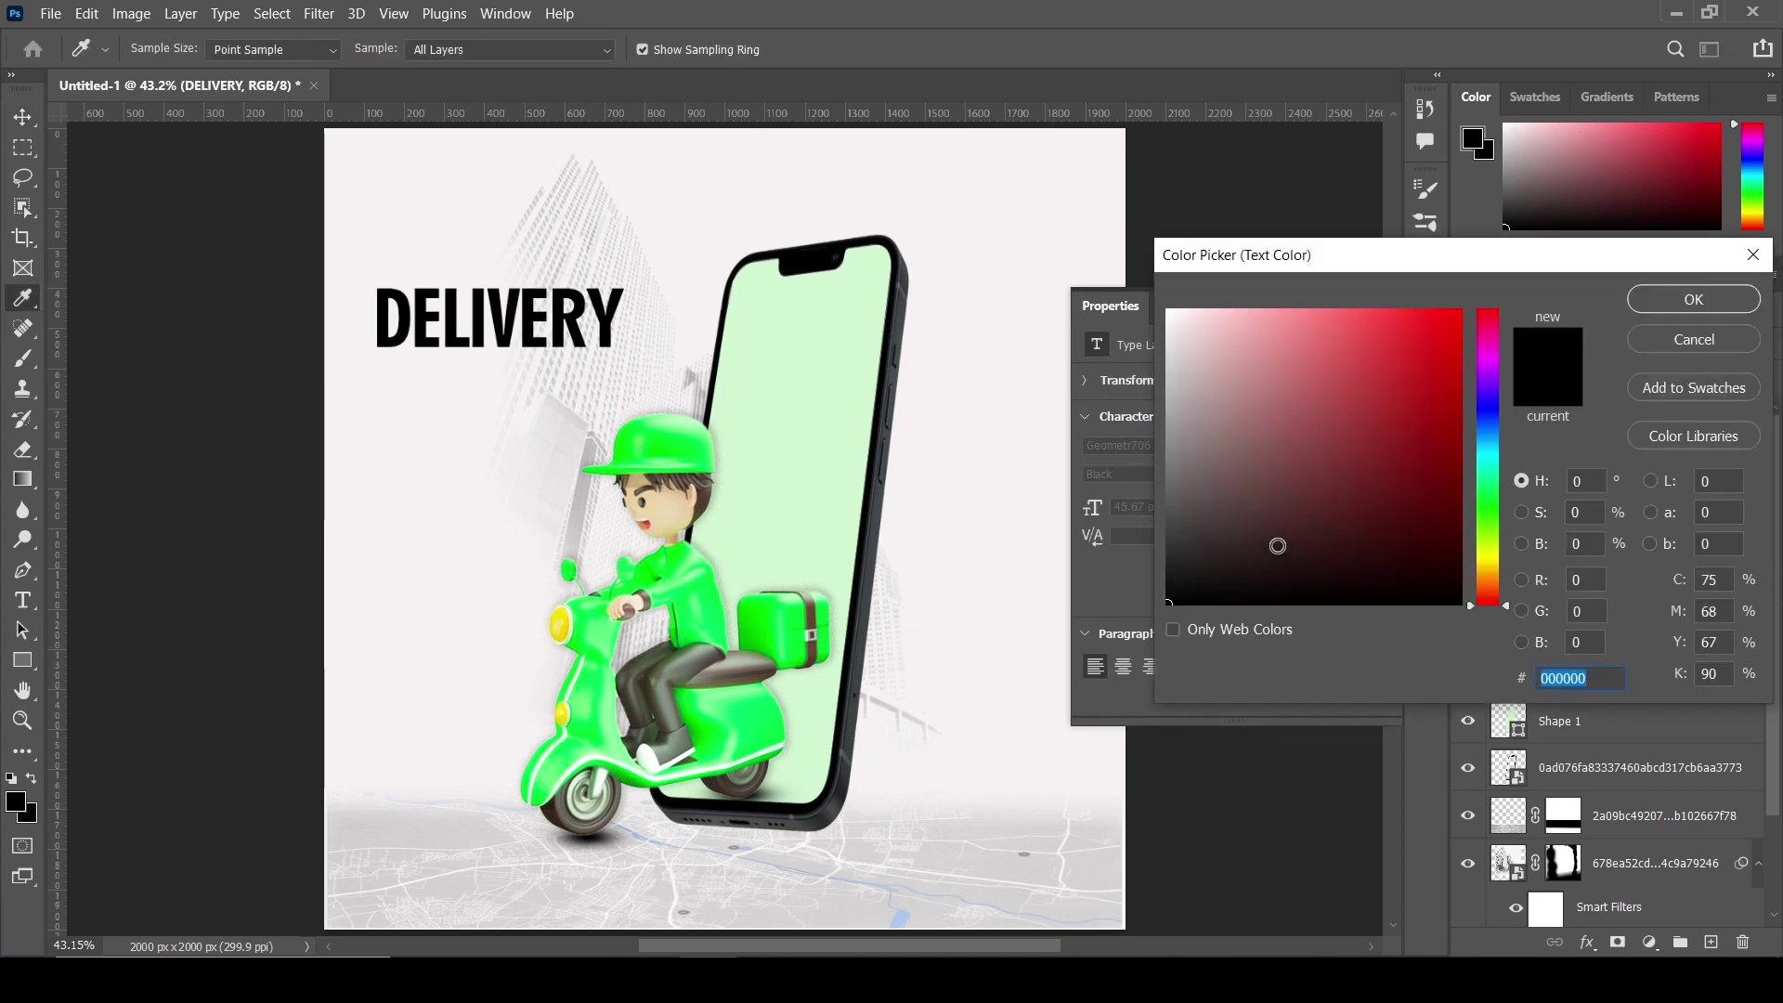
{"action": "left_click", "coordinate": [575, 620]}
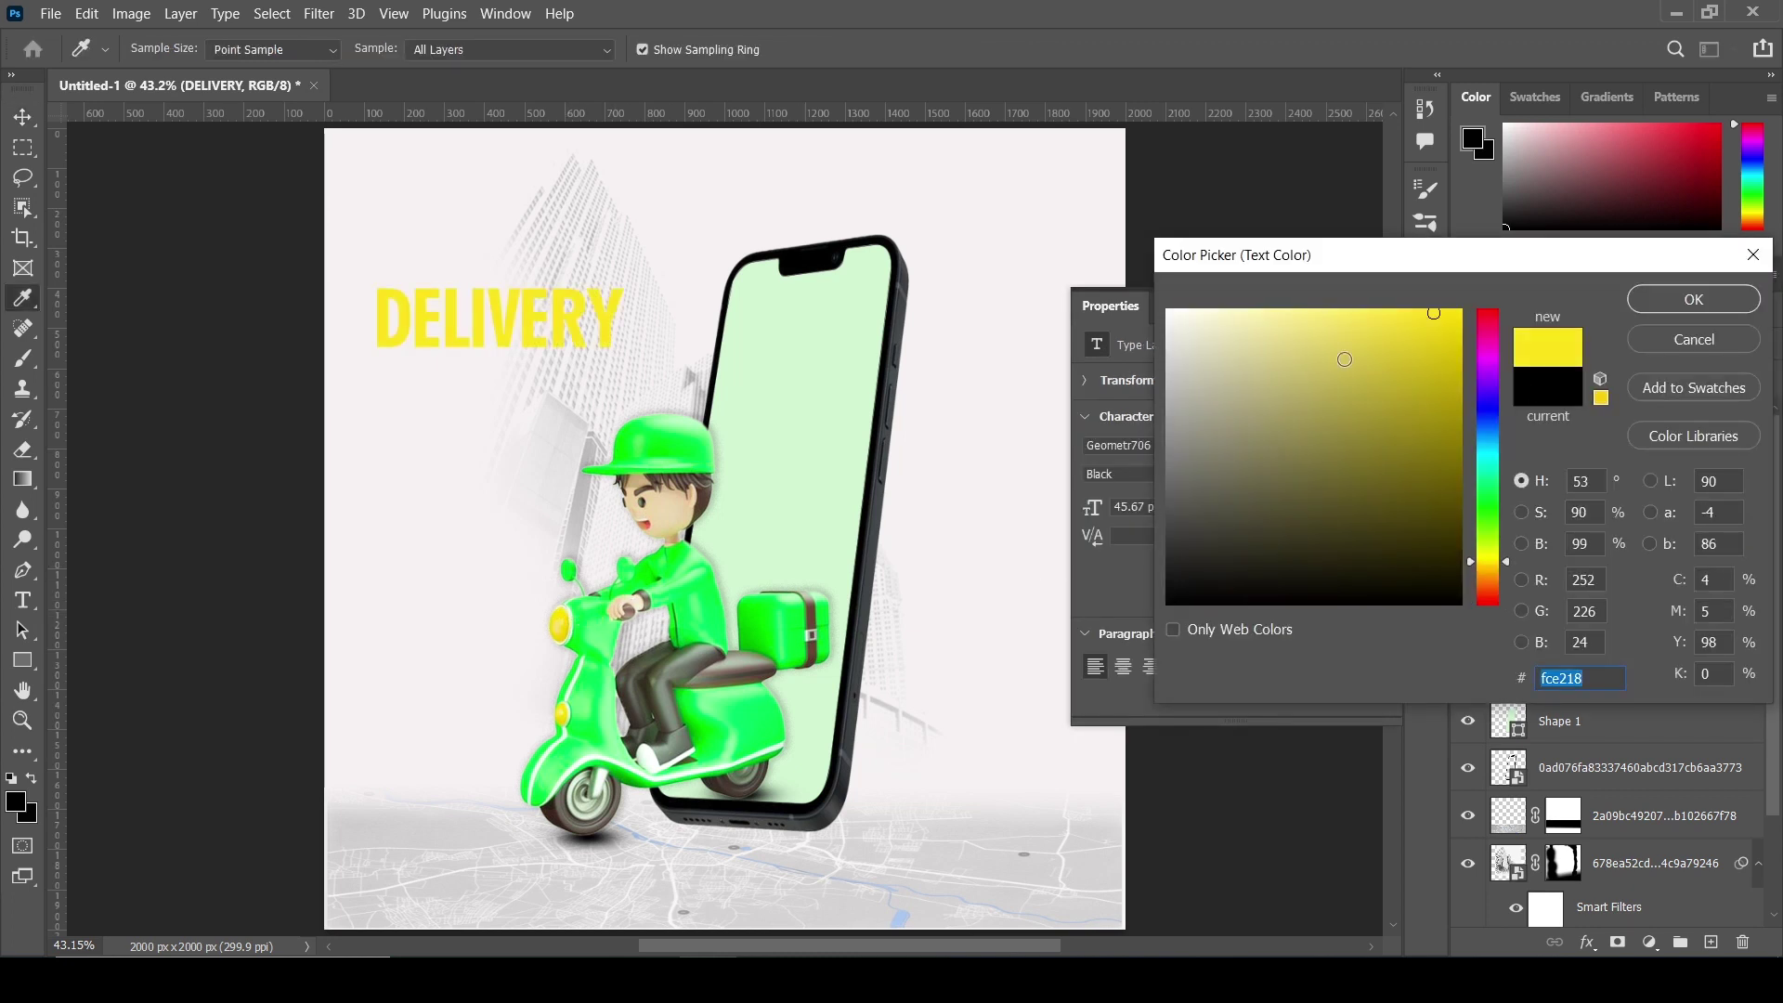
{"action": "left_click", "coordinate": [688, 614]}
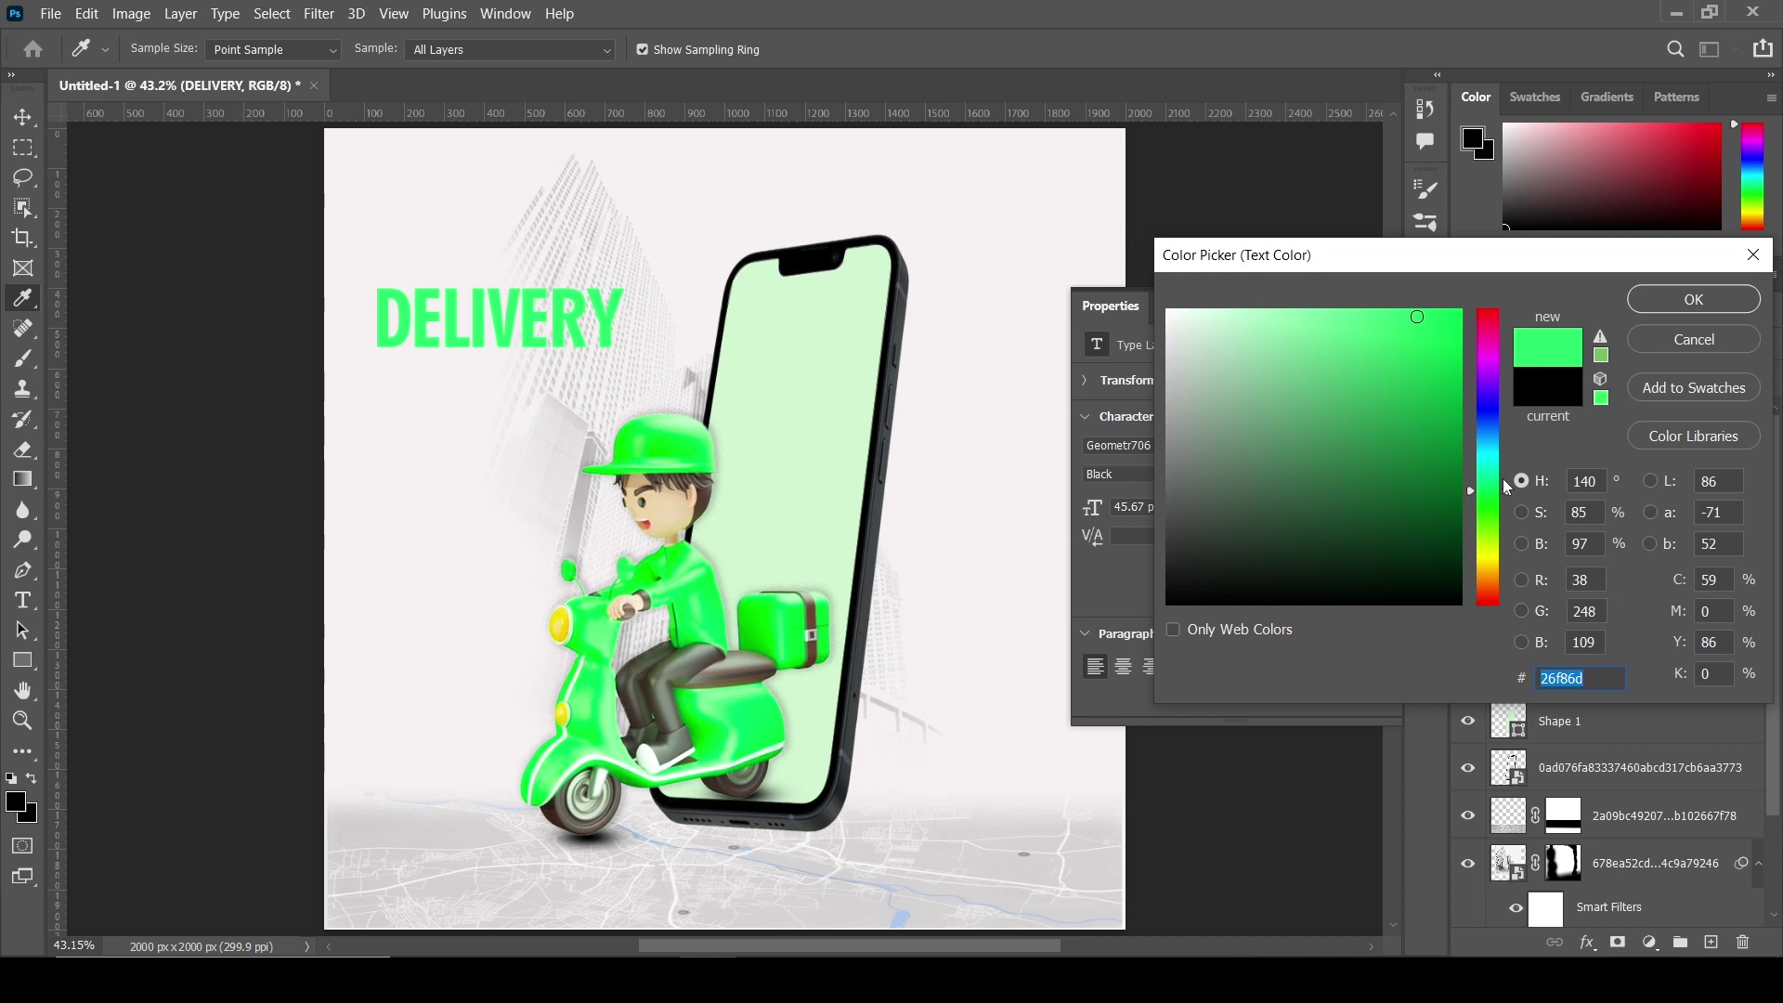
{"action": "left_click", "coordinate": [562, 629]}
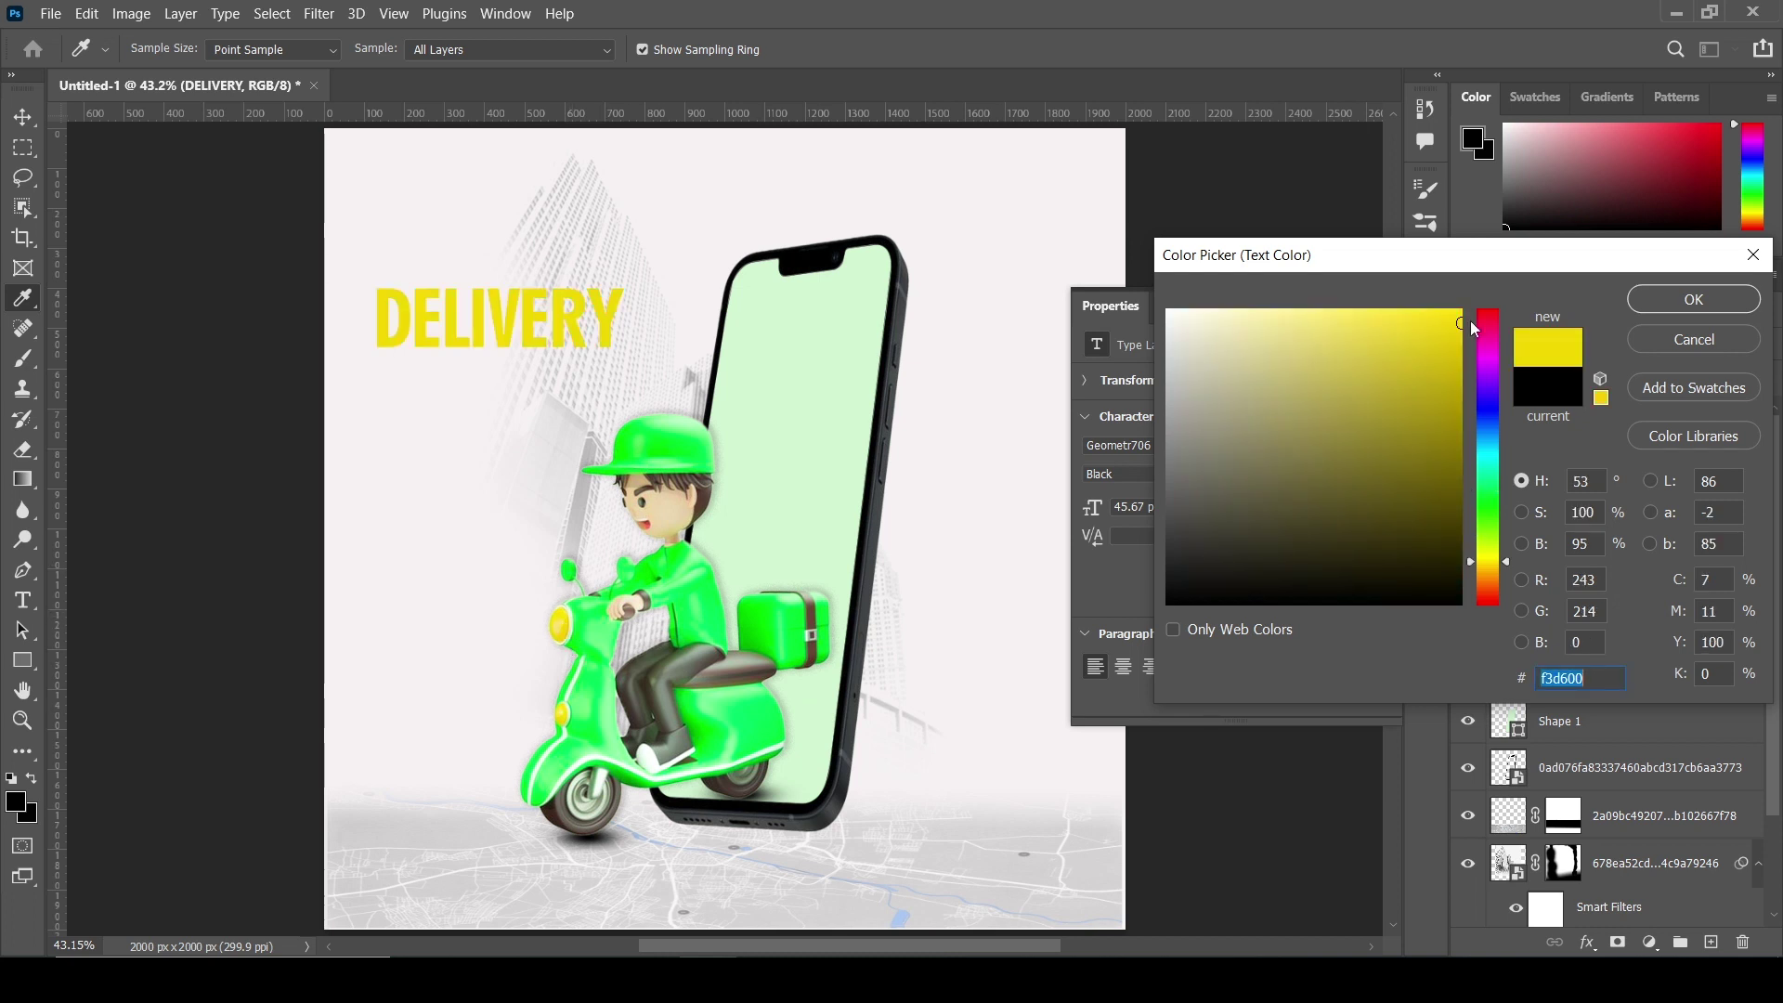
{"action": "mouse_move", "coordinate": [1474, 328]}
{"action": "left_mouse_down"}
{"action": "mouse_move", "coordinate": [1352, 314]}
{"action": "mouse_move", "coordinate": [1447, 361]}
{"action": "mouse_move", "coordinate": [1456, 318]}
{"action": "left_mouse_up"}
{"action": "left_click_drag", "start_coordinate": [1484, 564], "coordinate": [1484, 578]}
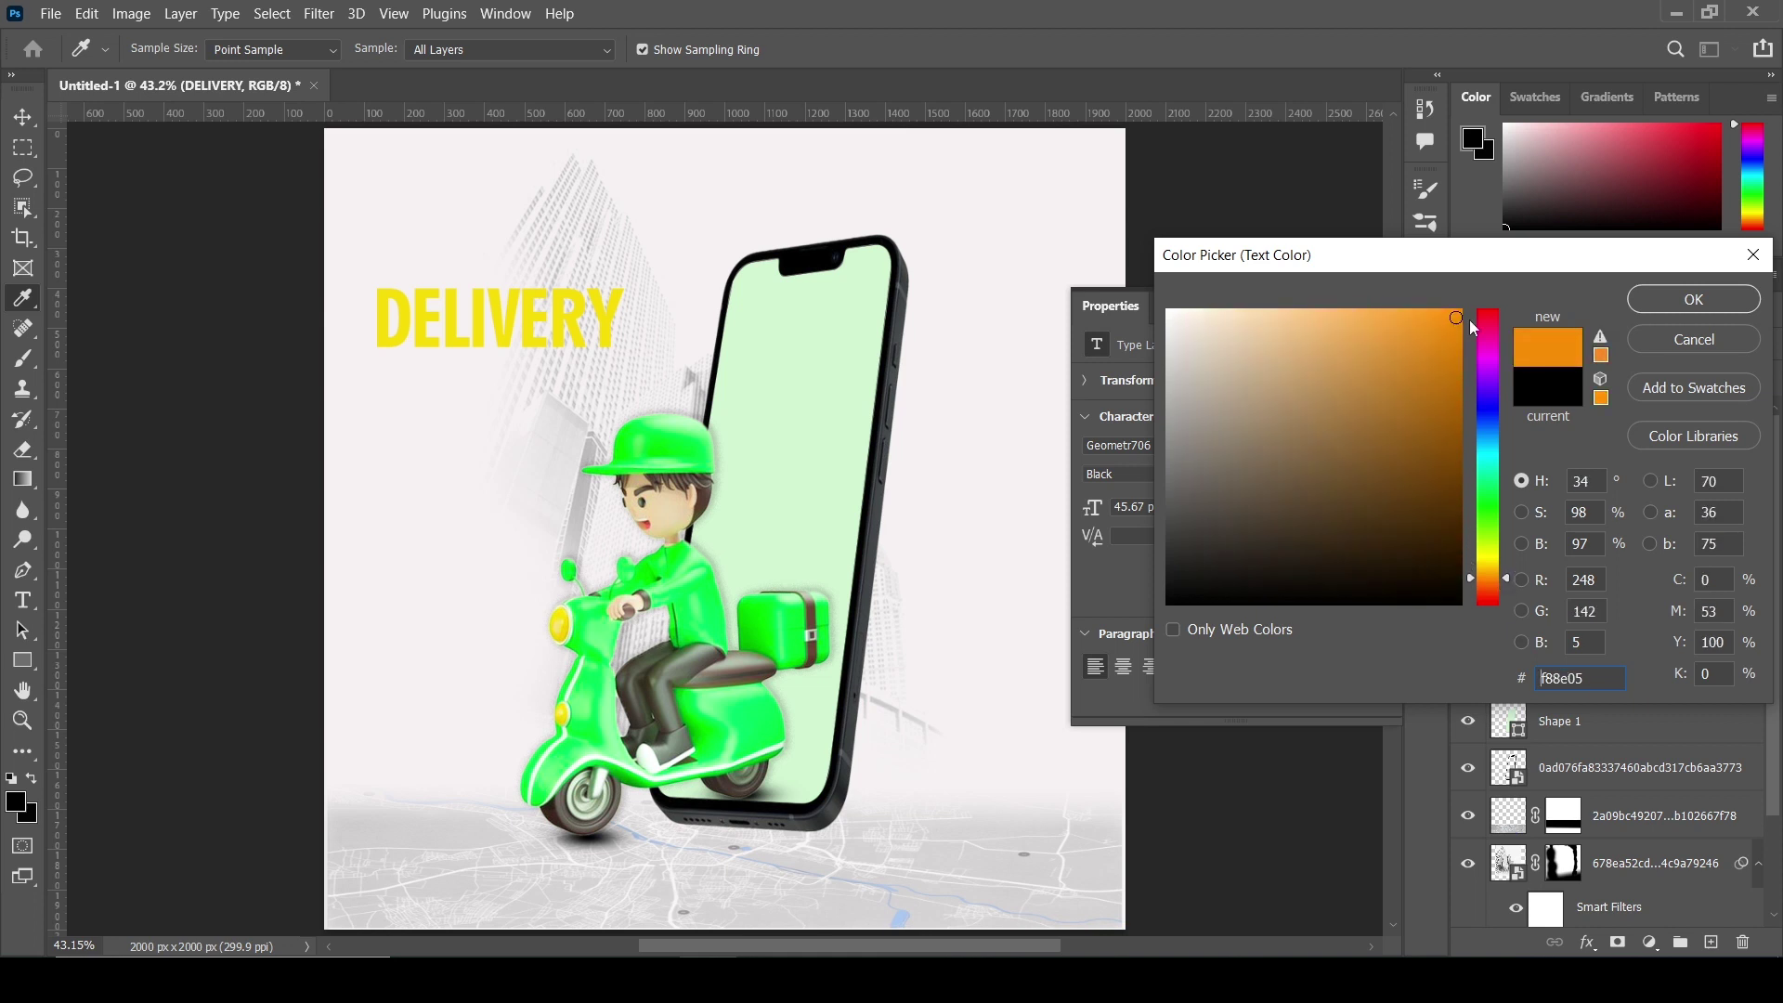
{"action": "left_click_drag", "start_coordinate": [1458, 320], "coordinate": [1393, 339]}
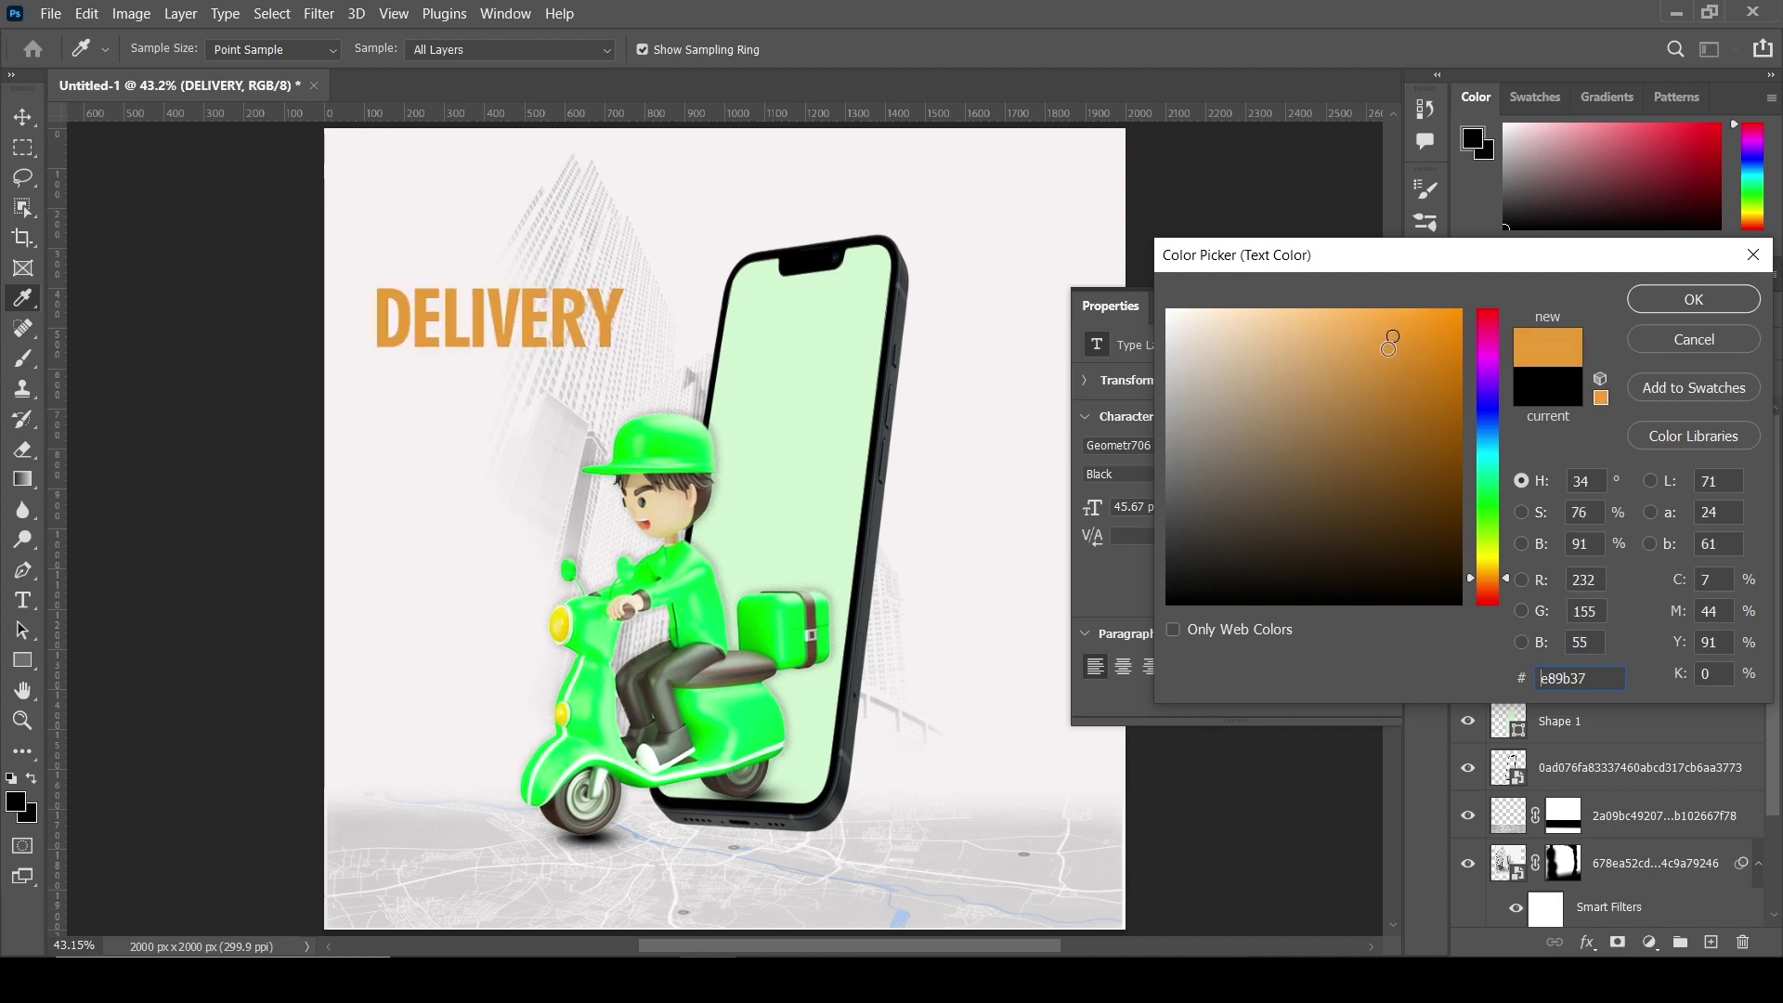
{"action": "left_click", "coordinate": [794, 424]}
{"action": "left_click", "coordinate": [734, 715]}
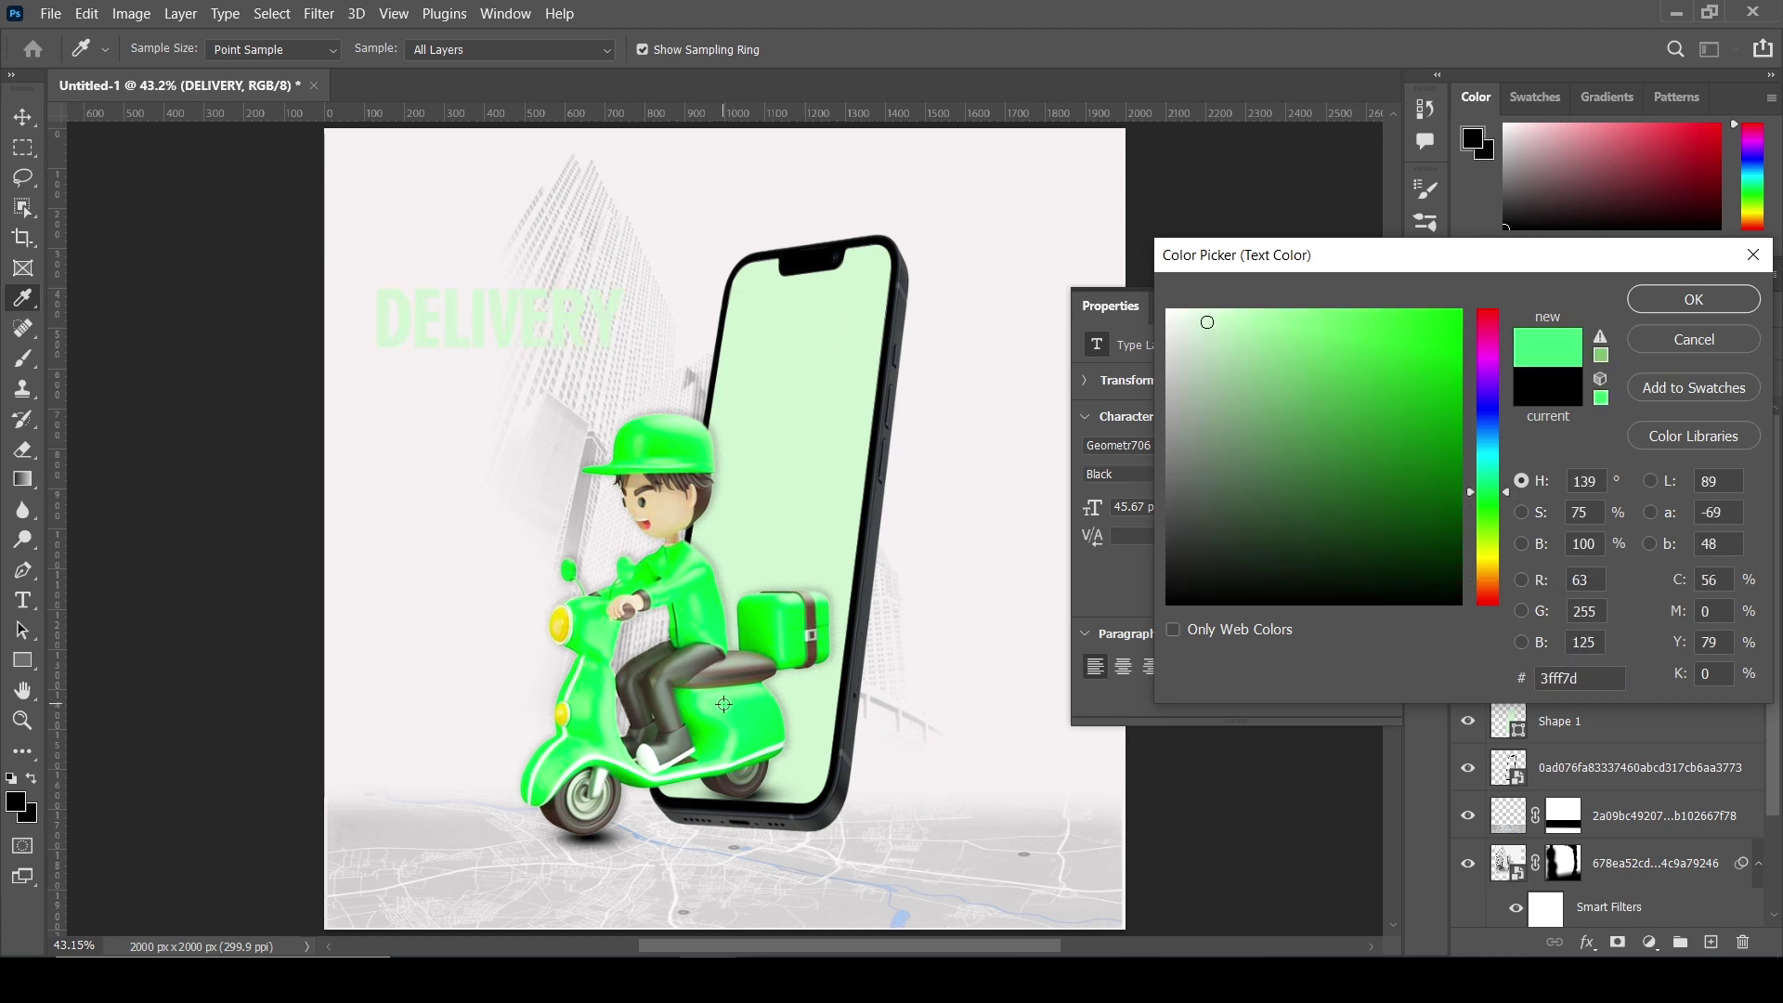
{"action": "left_click", "coordinate": [695, 652]}
{"action": "left_click", "coordinate": [671, 676]}
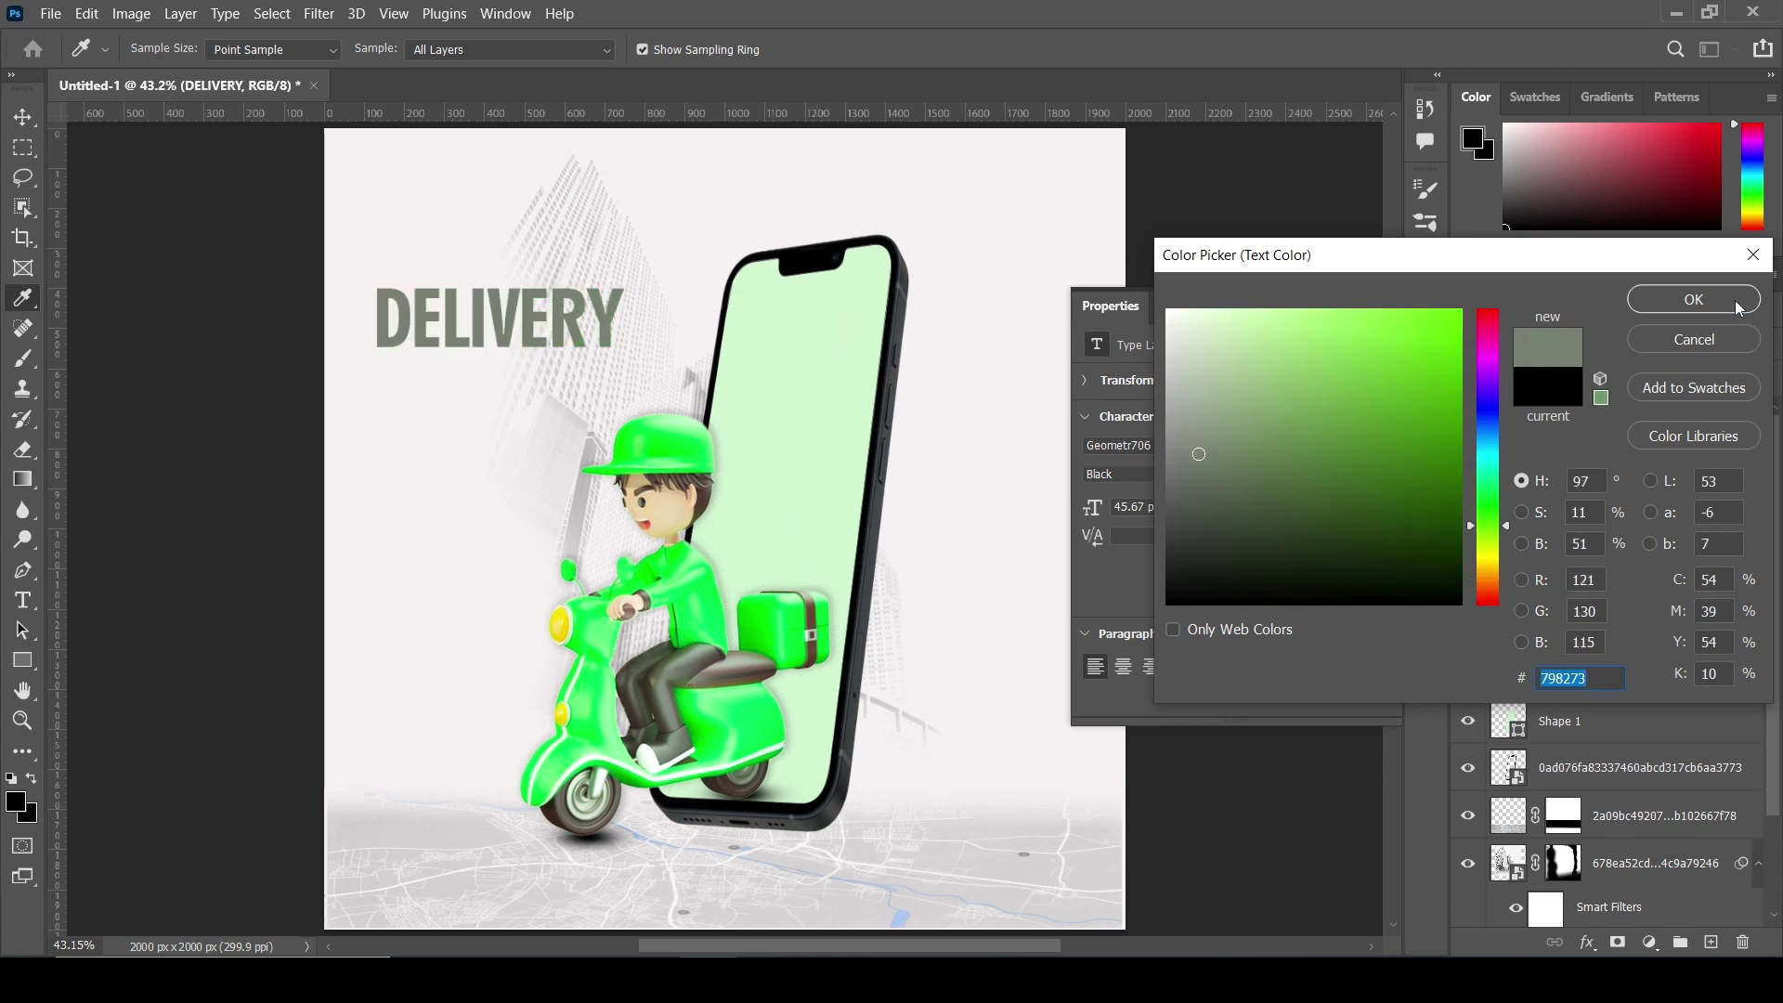
{"action": "left_click", "coordinate": [1694, 299]}
- Move the DELIVERY headline slightly down and left, and place a duplicate of it directly beneath
{"action": "key", "text": "v"}
{"action": "left_click_drag", "start_coordinate": [562, 320], "coordinate": [554, 417]}
{"action": "key", "text": "ctrl"}
{"action": "key", "text": "ctrl+j"}
- Change the wording of the lower DELIVERY copy to MAN after trying FOOD
{"action": "double_click", "coordinate": [554, 417]}
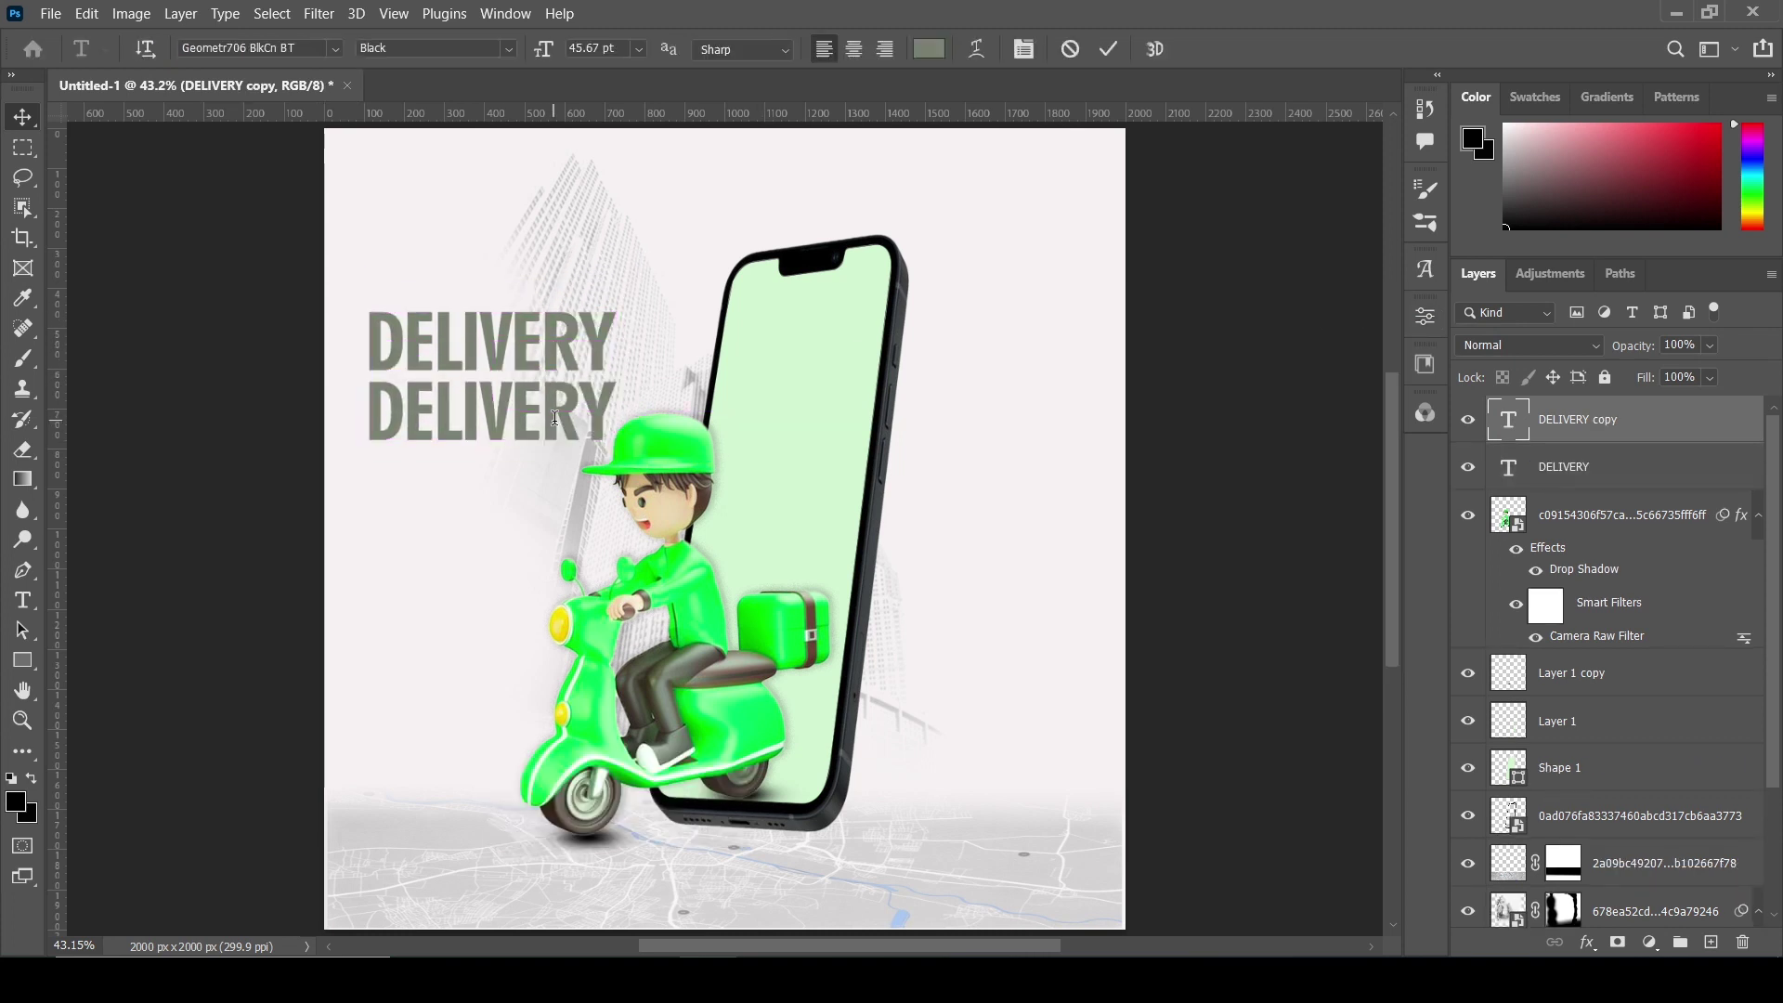
{"action": "double_click", "coordinate": [554, 417]}
{"action": "type", "text": "FOOD"}
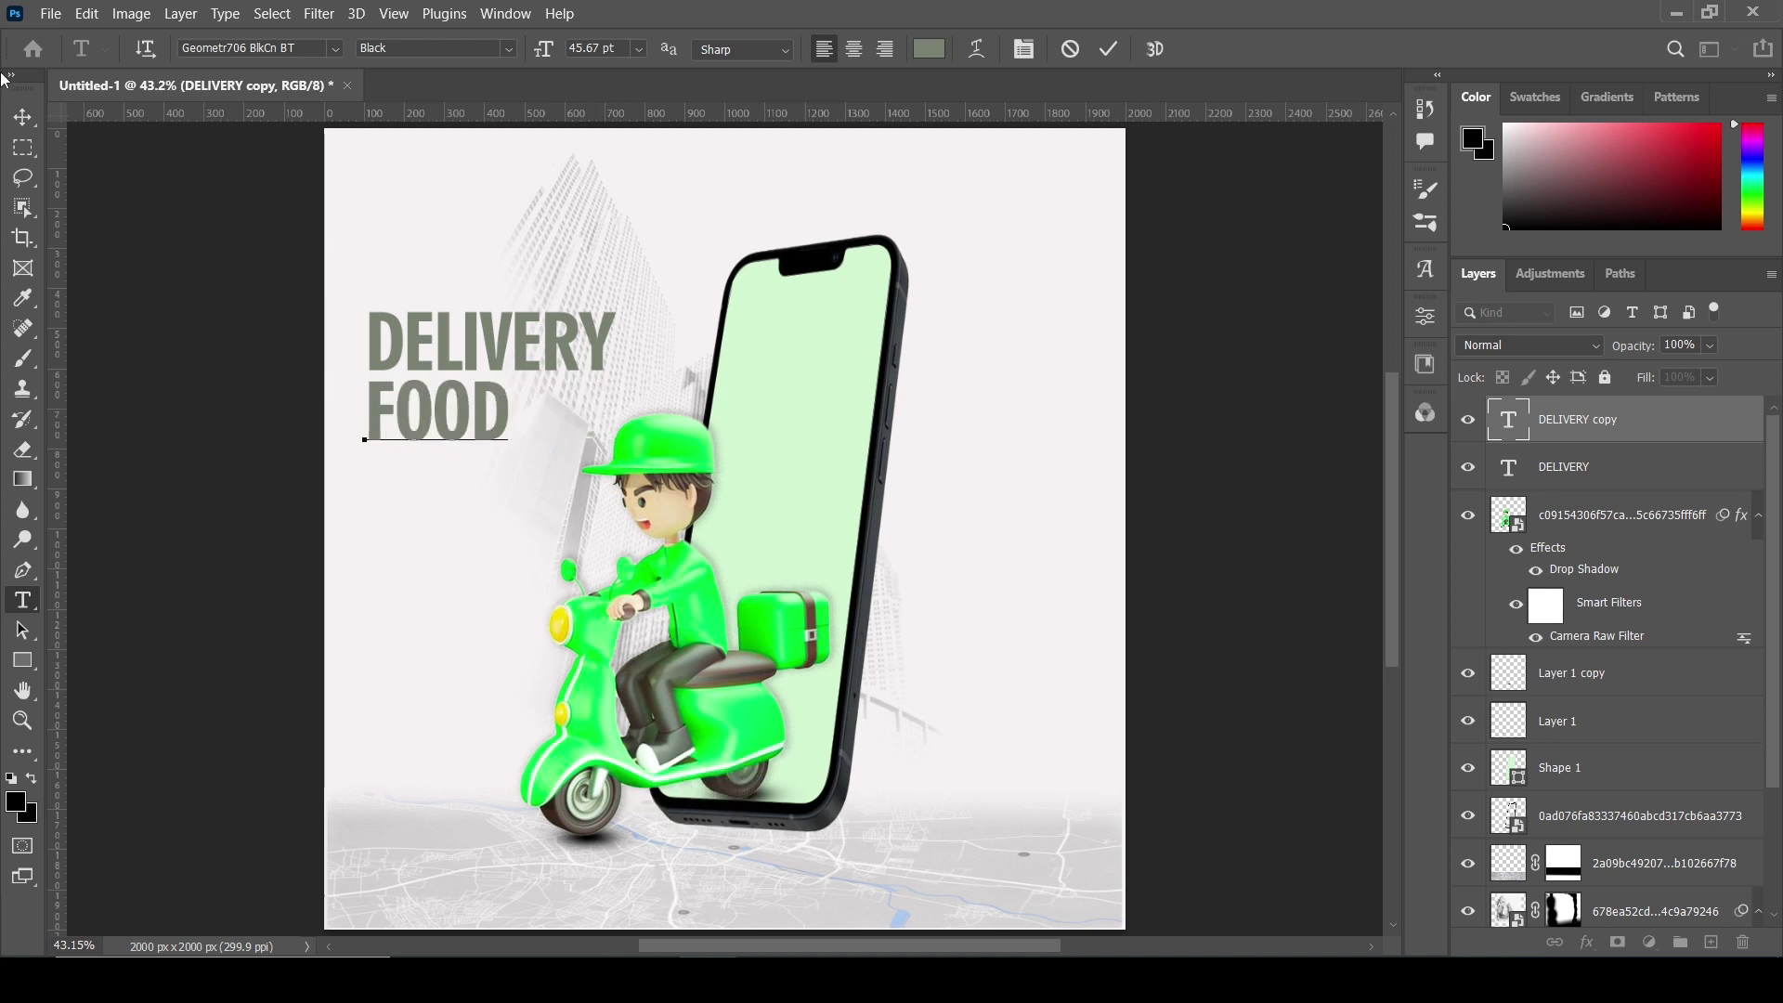
{"action": "key", "text": "BackSpace"}
{"action": "key", "text": "BackSpace"}
{"action": "key", "text": "BackSpace"}
{"action": "key", "text": "BackSpace"}
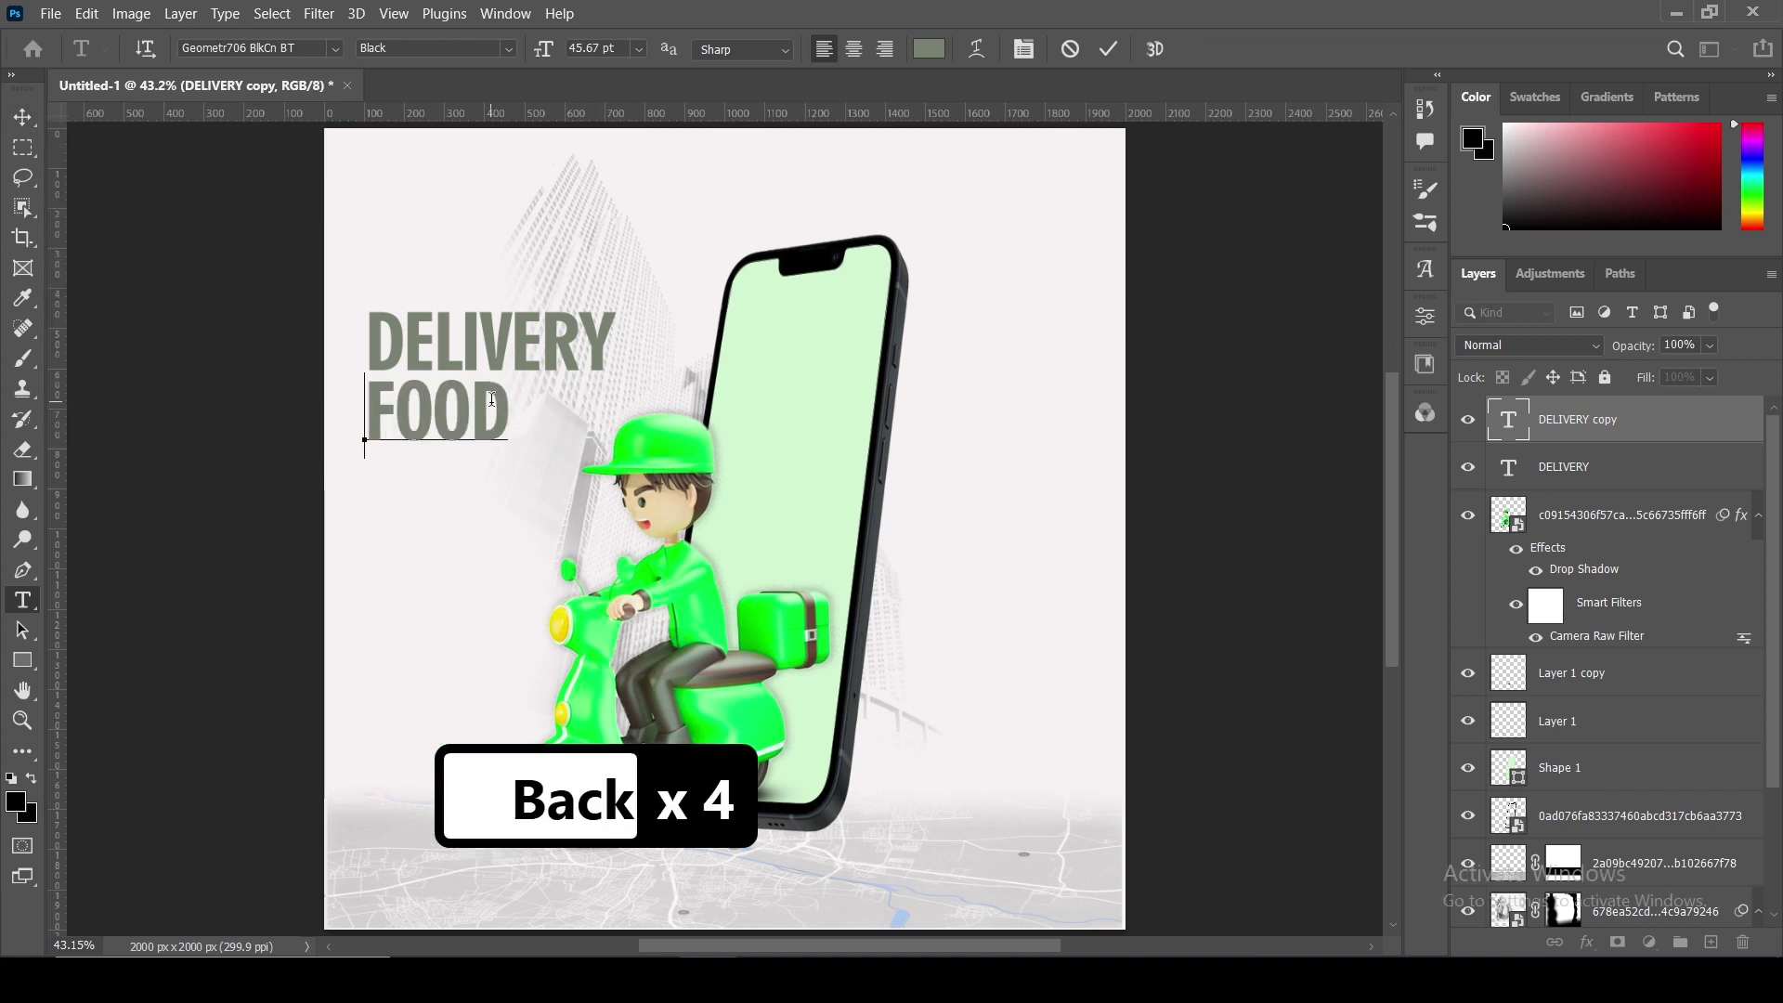
{"action": "type", "text": "MAN"}
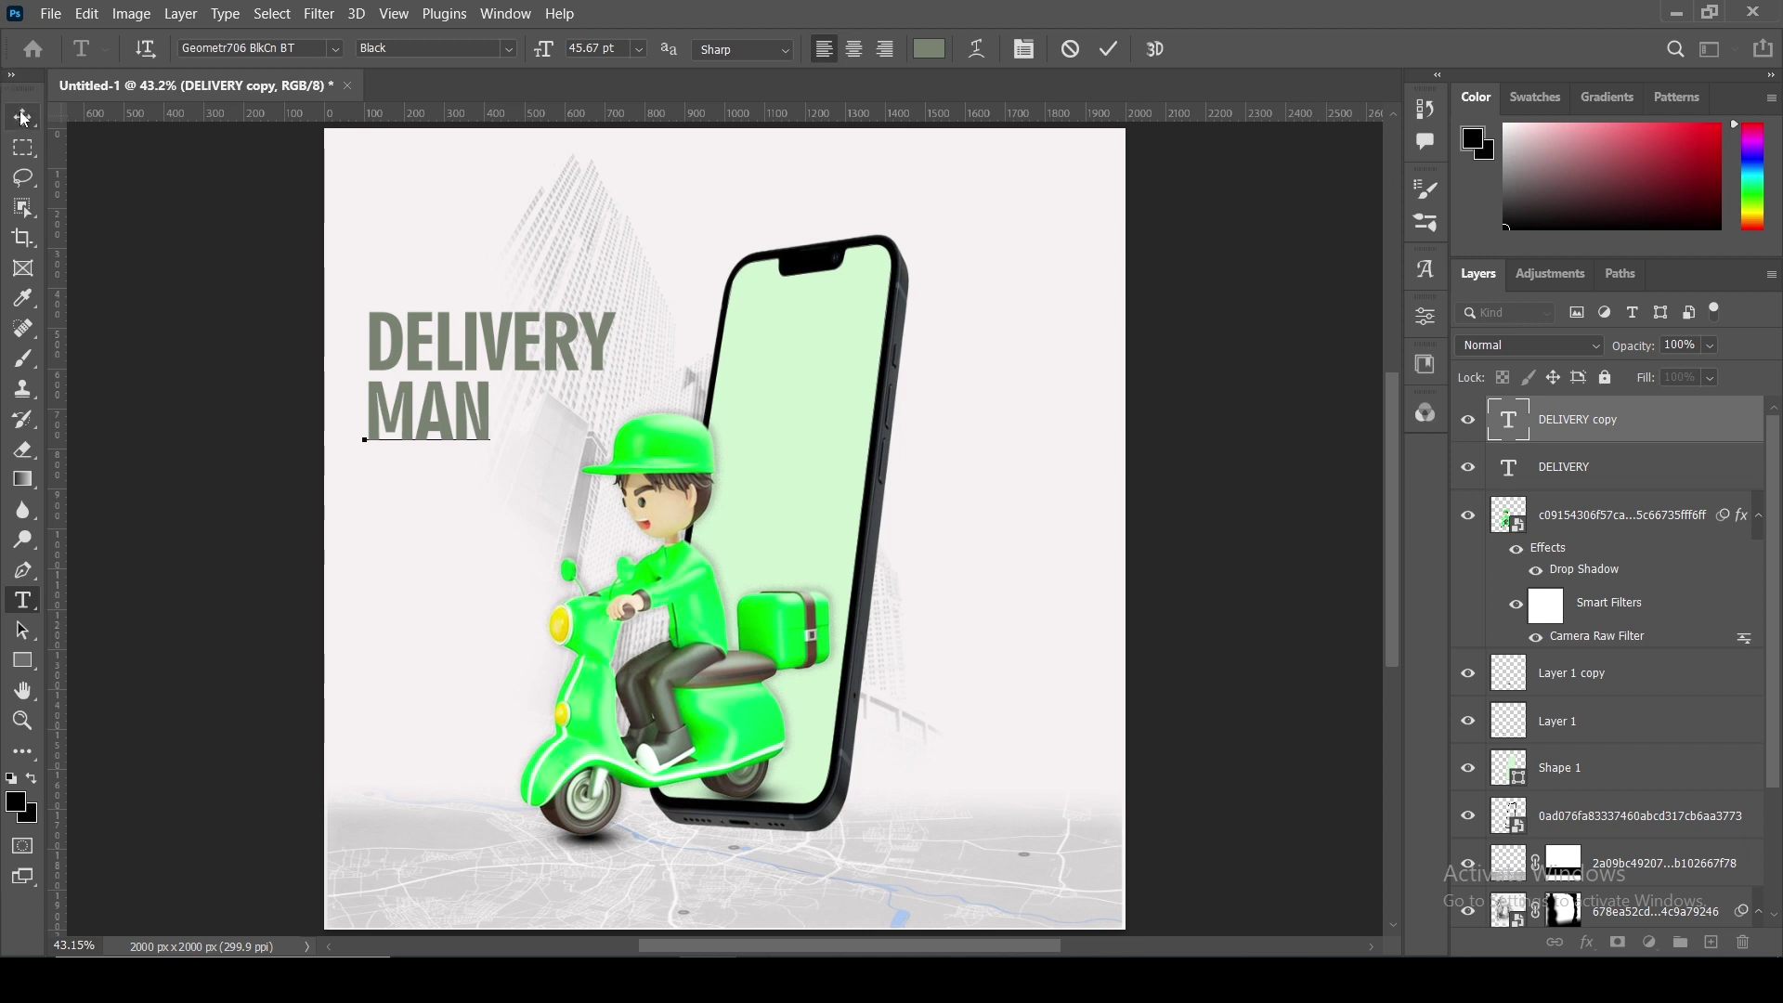
{"action": "left_click", "coordinate": [23, 118]}
- Set the MAN text in the Bligra font and align its left edge with the DELIVERY text
{"action": "left_click", "coordinate": [1424, 317]}
{"action": "left_click", "coordinate": [1299, 446]}
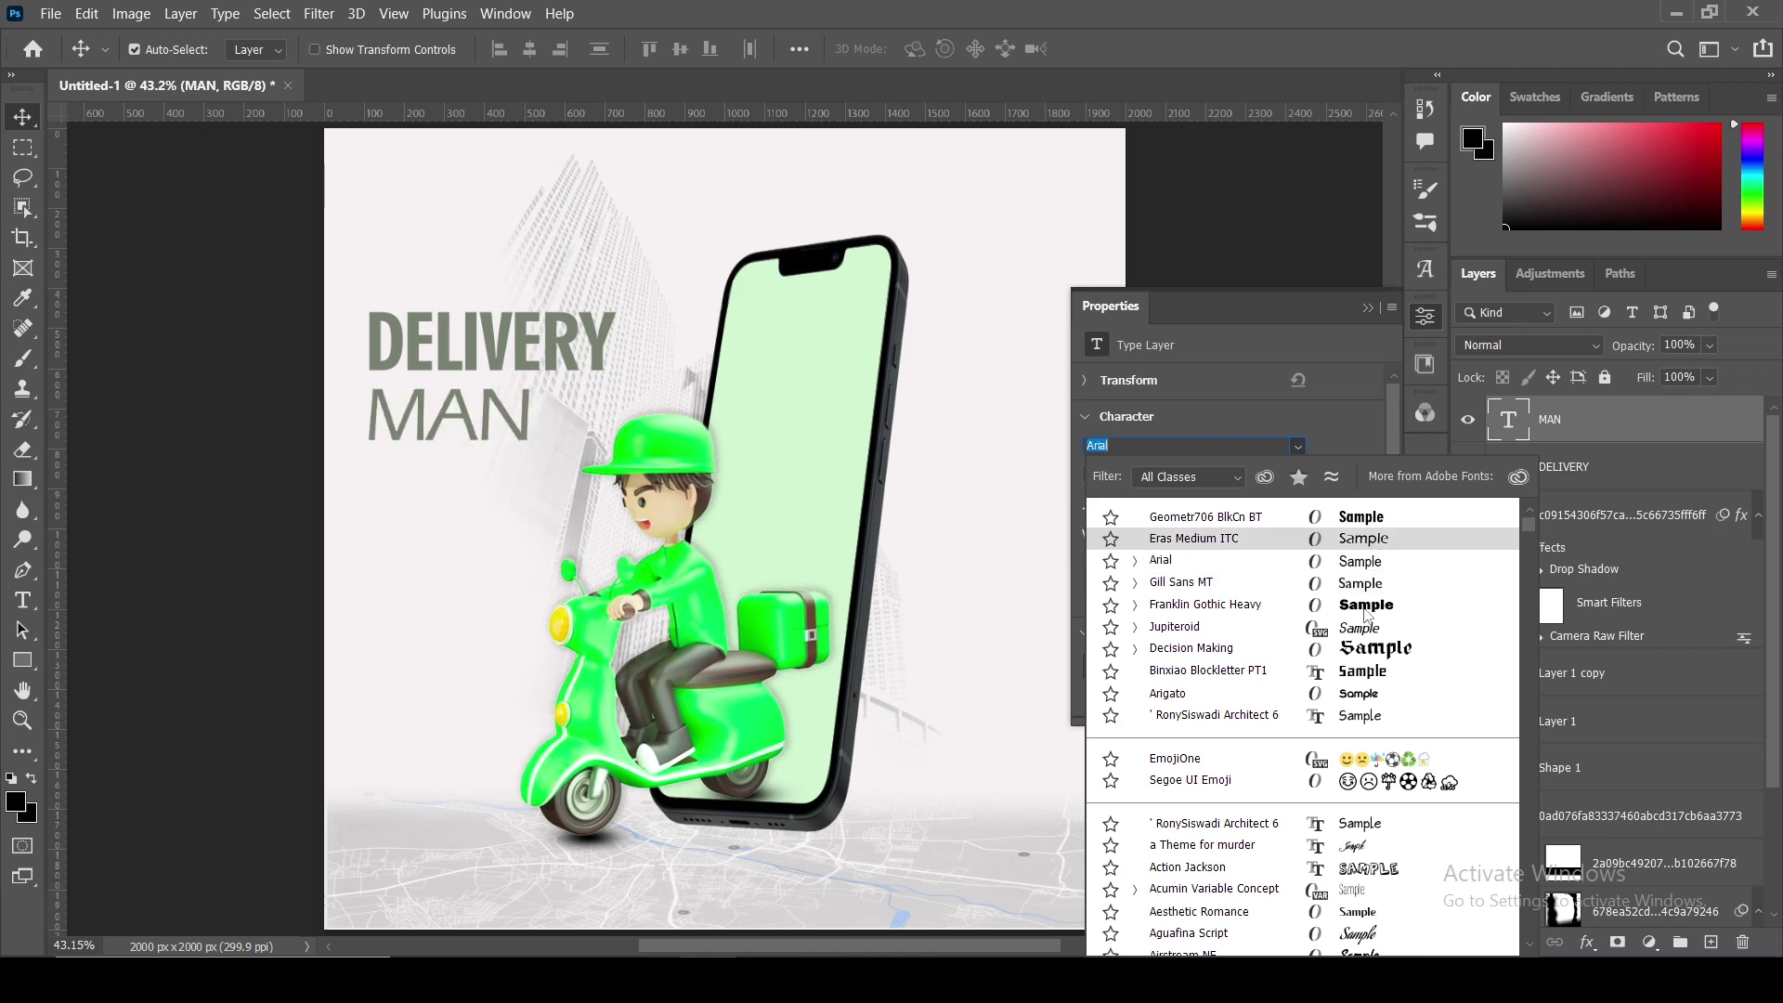
{"action": "left_click_drag", "start_coordinate": [1529, 526], "coordinate": [1539, 574]}
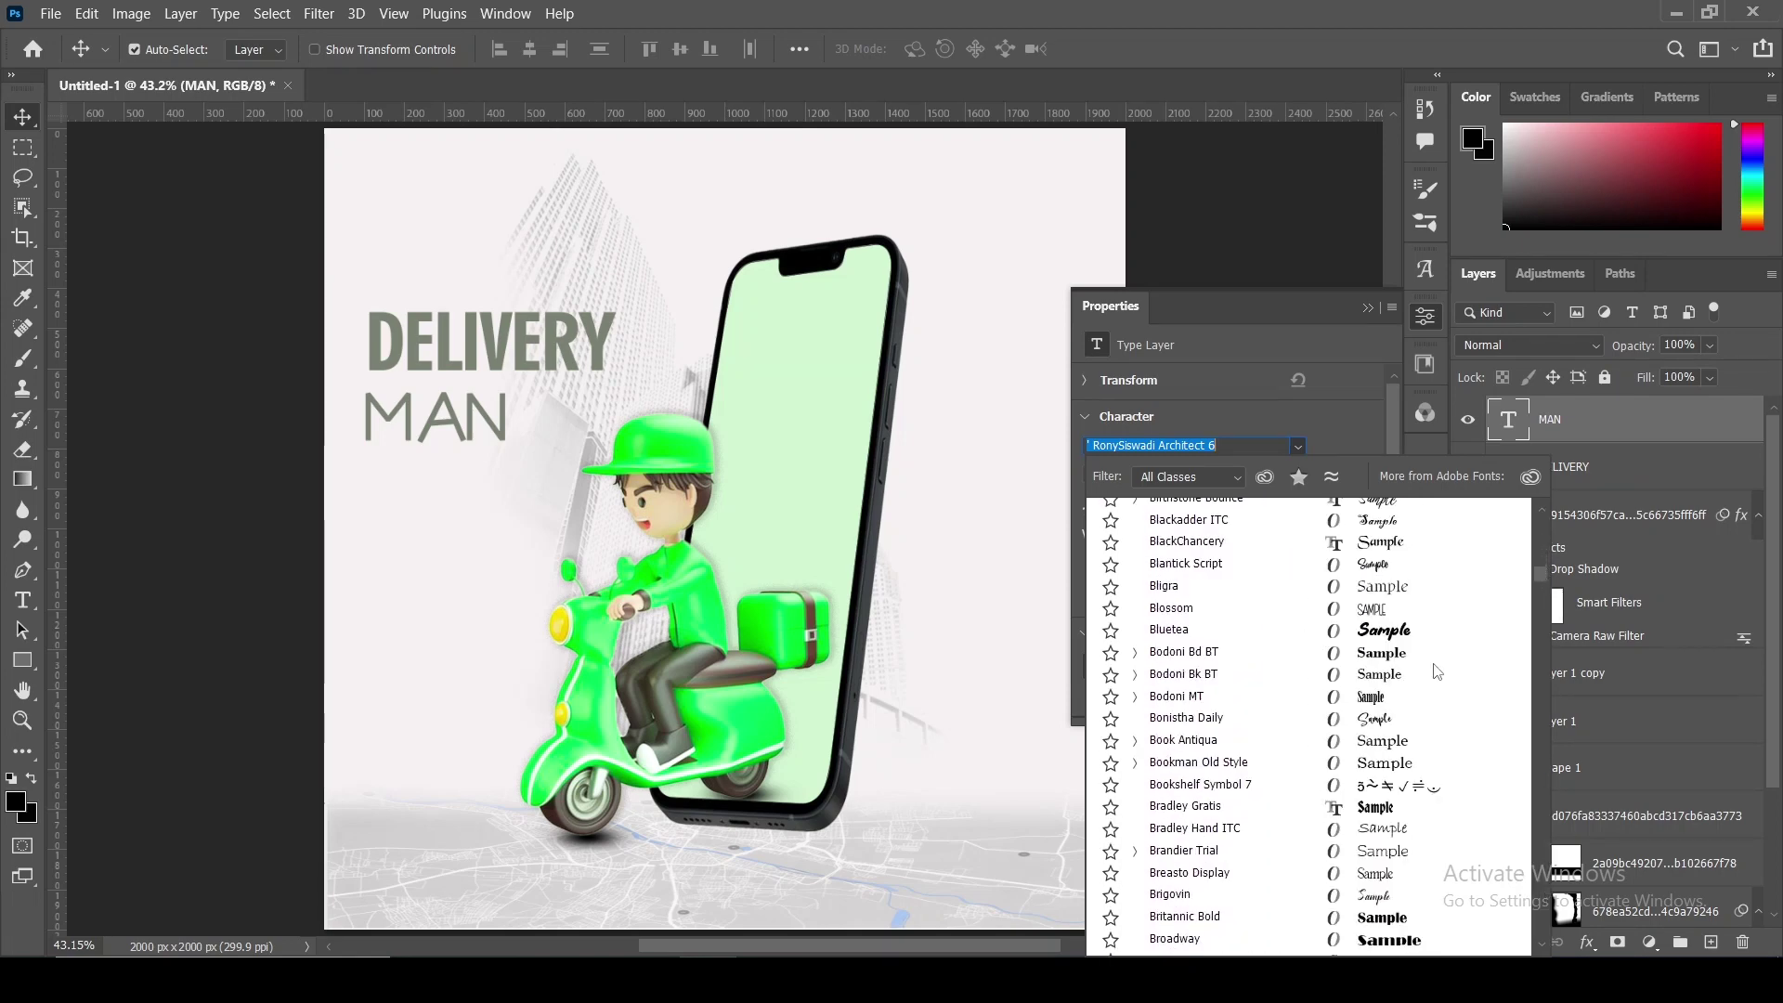
{"action": "left_click", "coordinate": [1402, 595]}
{"action": "left_click", "coordinate": [1366, 309]}
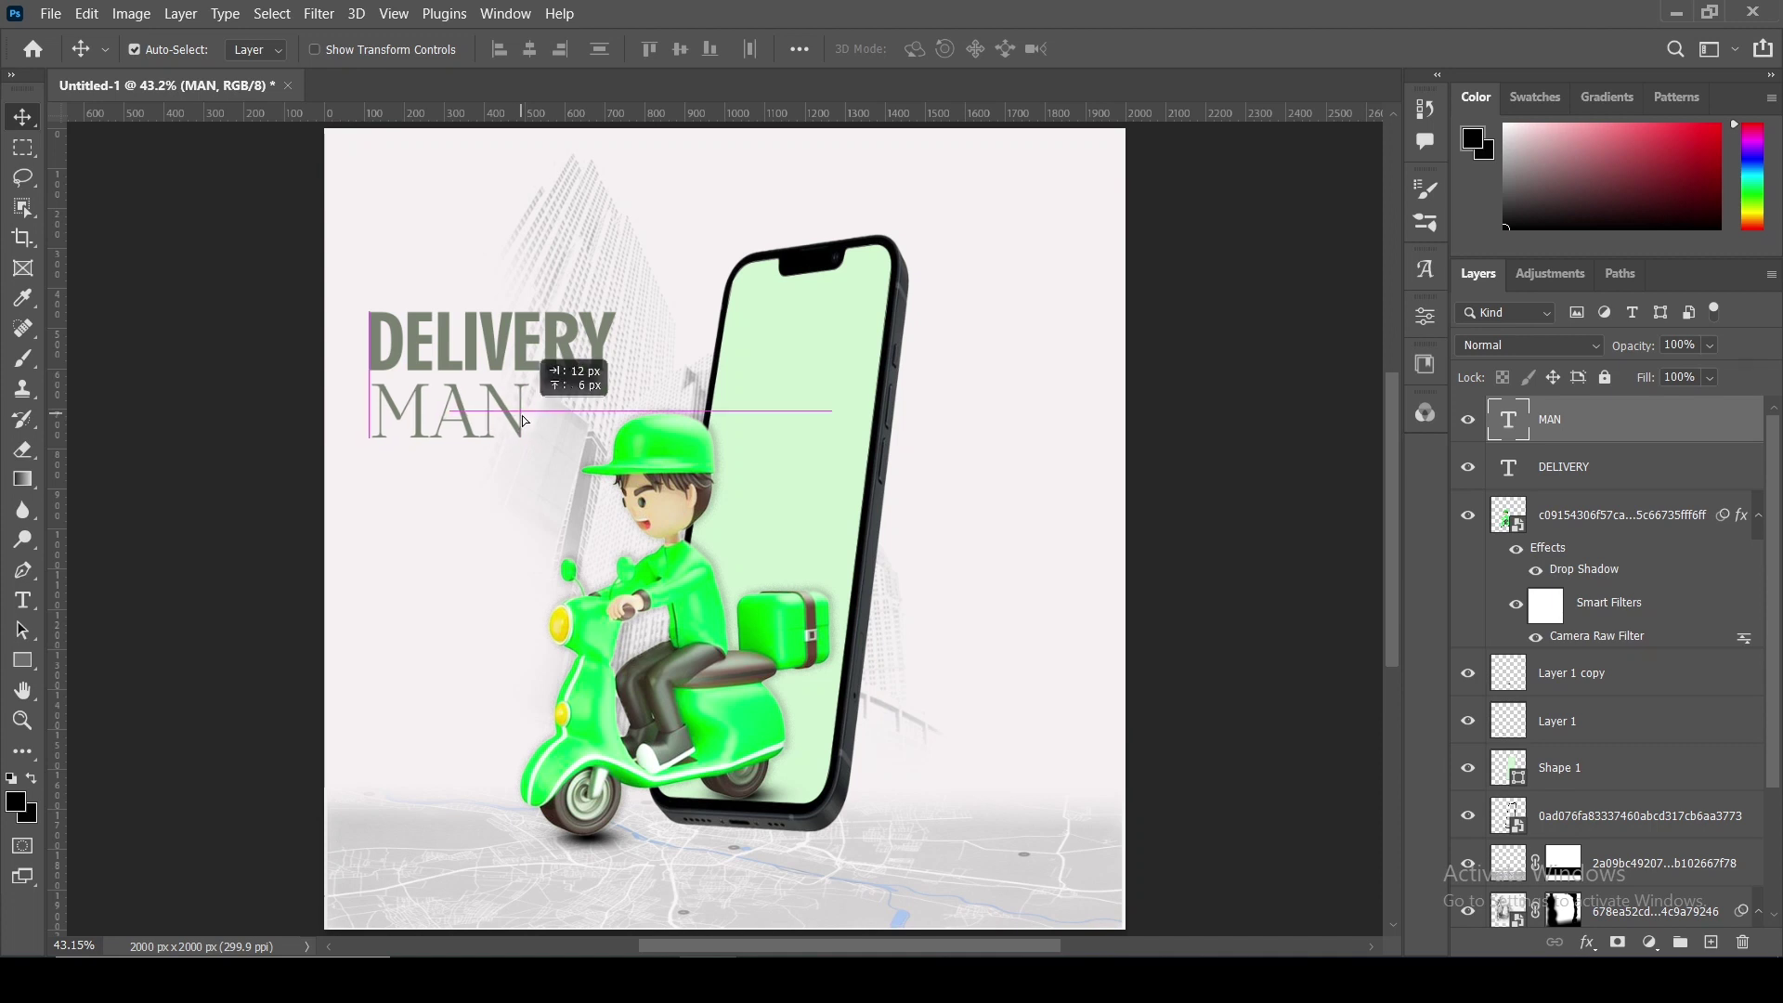
{"action": "left_click", "coordinate": [400, 357], "text": "shift"}
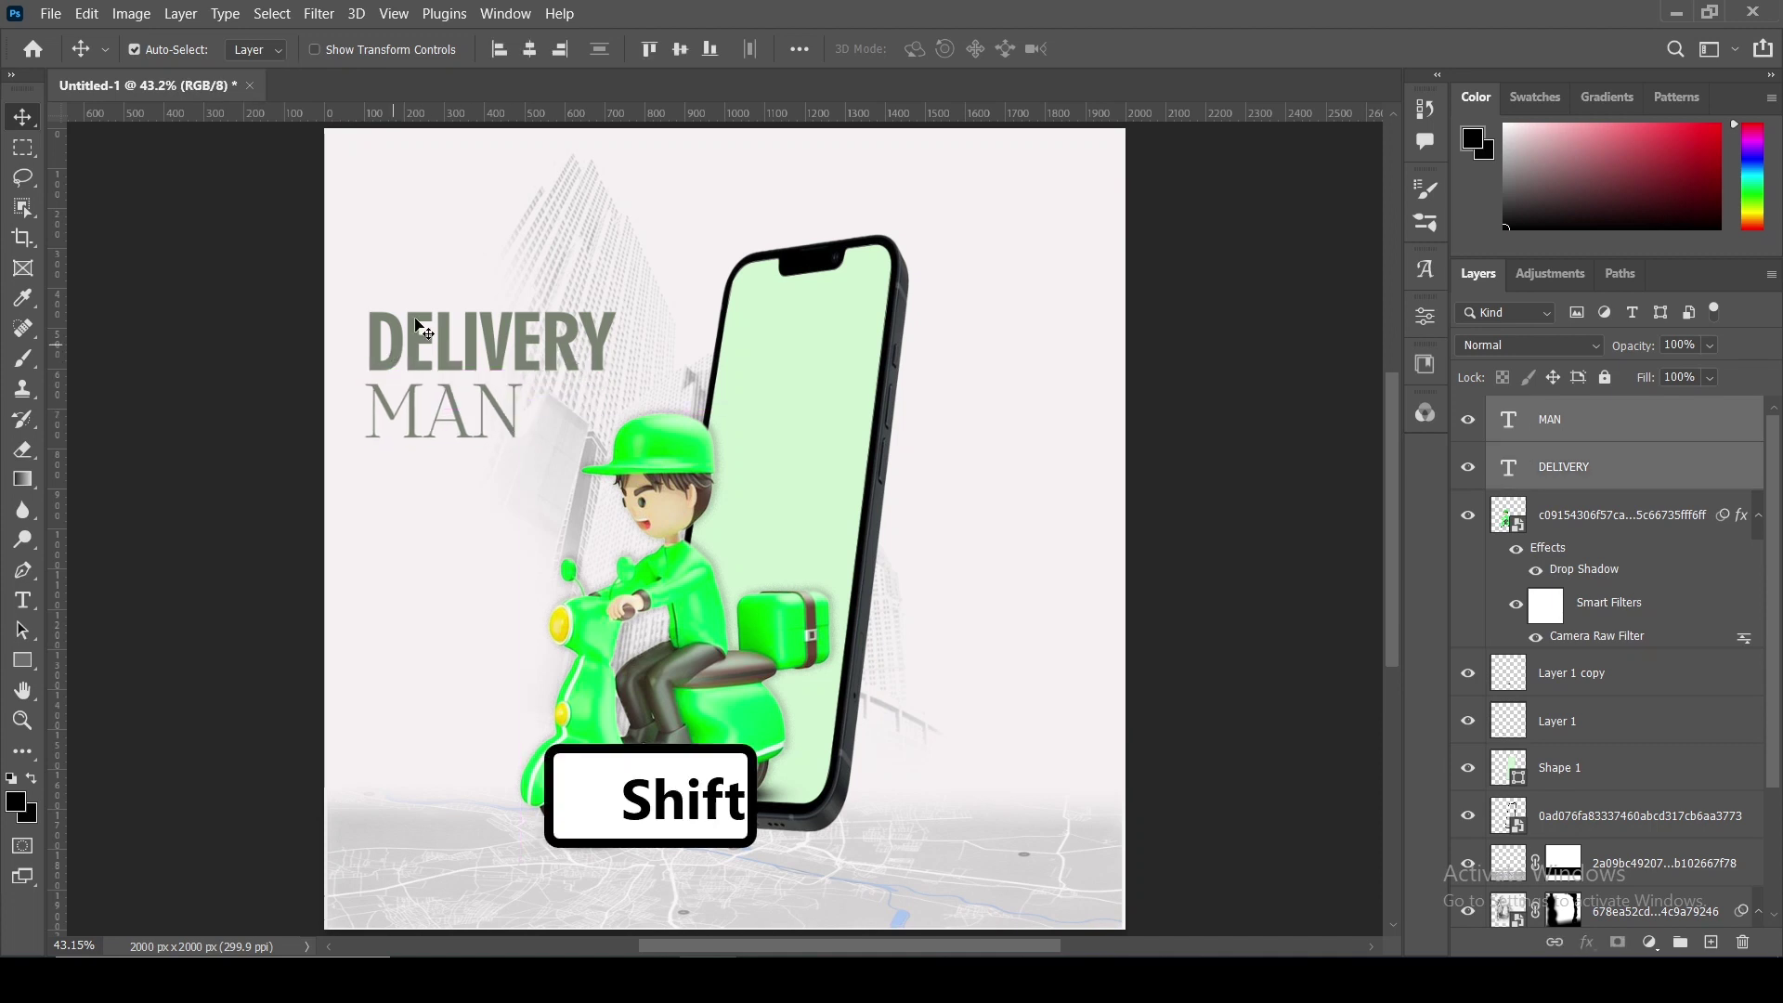
{"action": "left_click", "coordinate": [500, 49]}
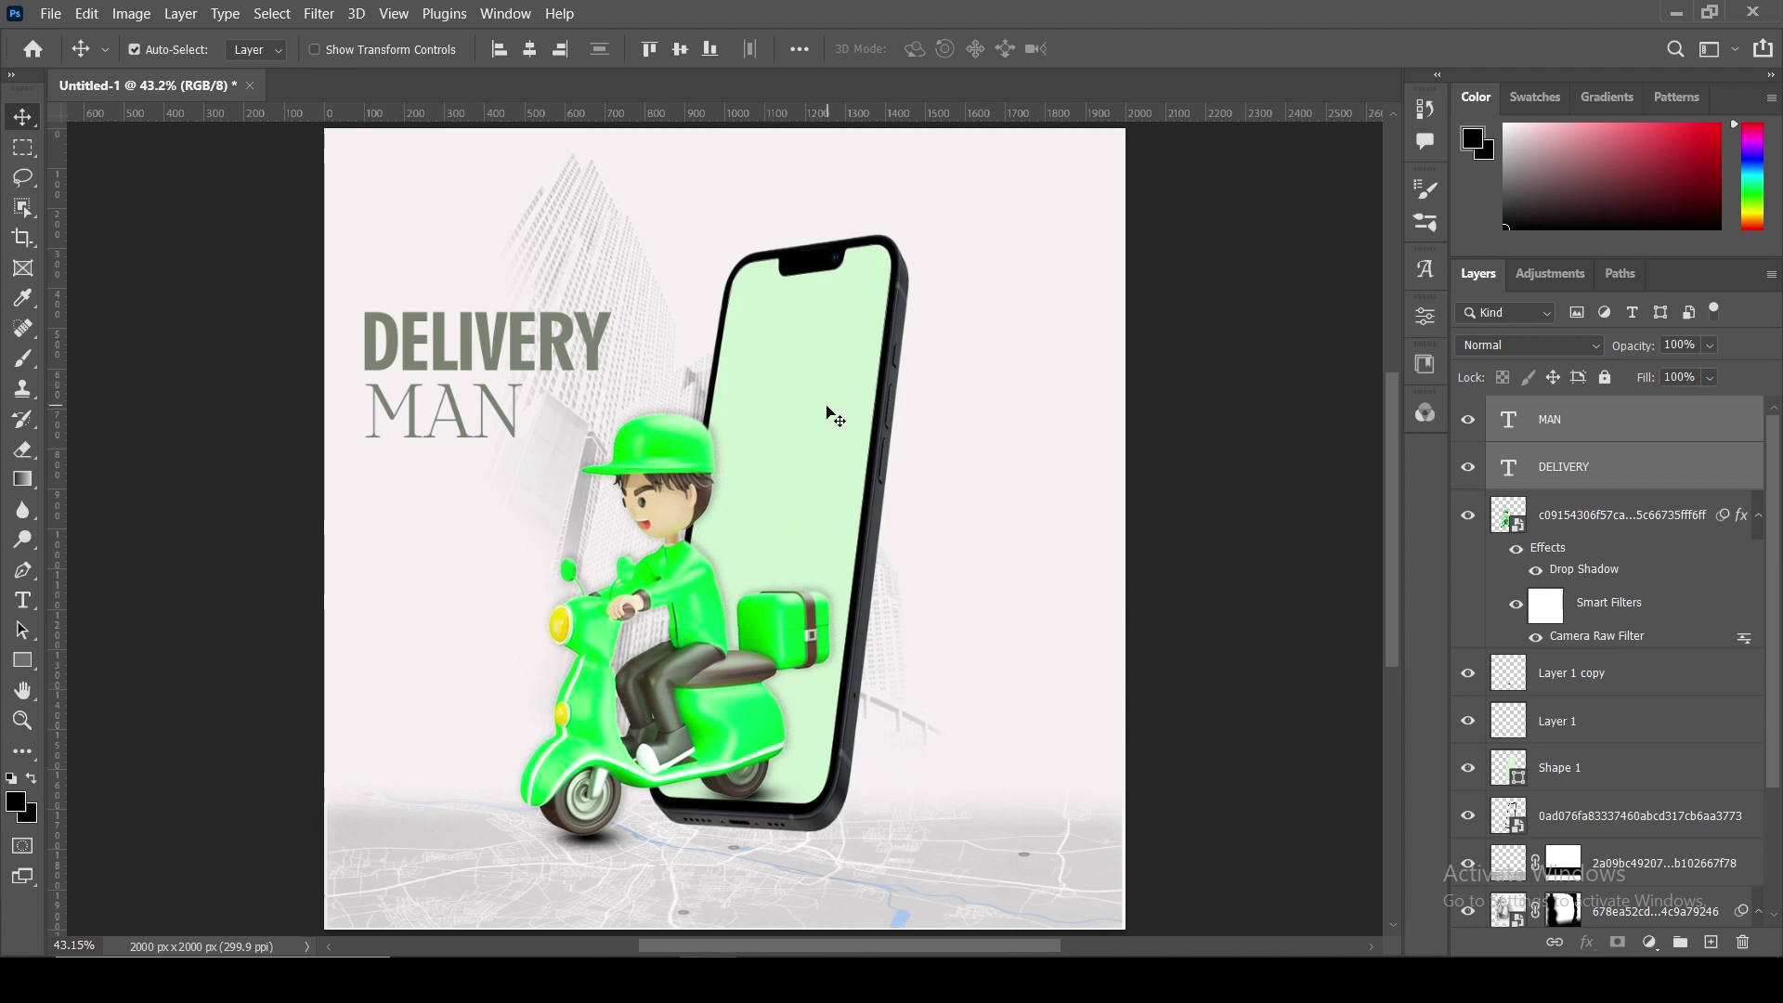
- Move the rider, both wheel shadows, the screen shape and the phone together further to the left
{"action": "left_click", "coordinate": [1572, 524]}
{"action": "left_click", "coordinate": [1576, 671], "text": "shift"}
{"action": "left_click", "coordinate": [1576, 722], "text": "shift"}
{"action": "left_click", "coordinate": [1580, 772], "text": "shift"}
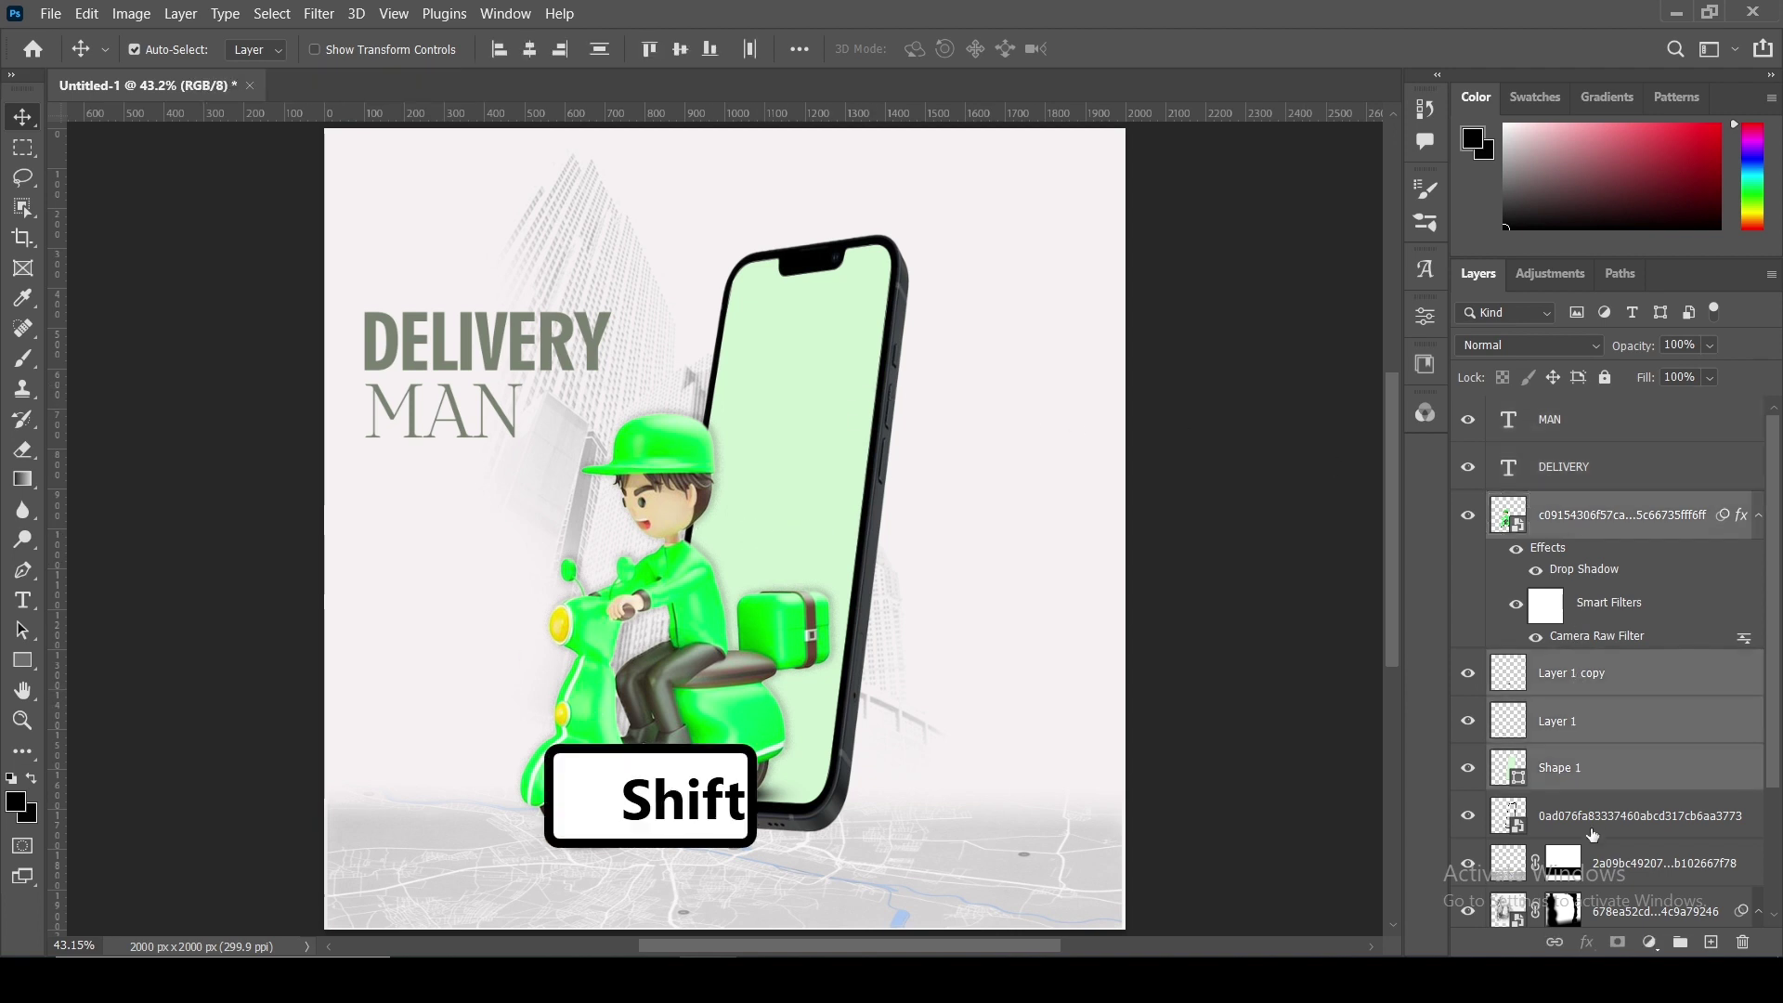
{"action": "left_click", "coordinate": [1592, 829], "text": "shift"}
{"action": "key", "text": "ctrl+t"}
{"action": "left_click_drag", "start_coordinate": [788, 517], "coordinate": [740, 511]}
{"action": "left_click", "coordinate": [1150, 51]}
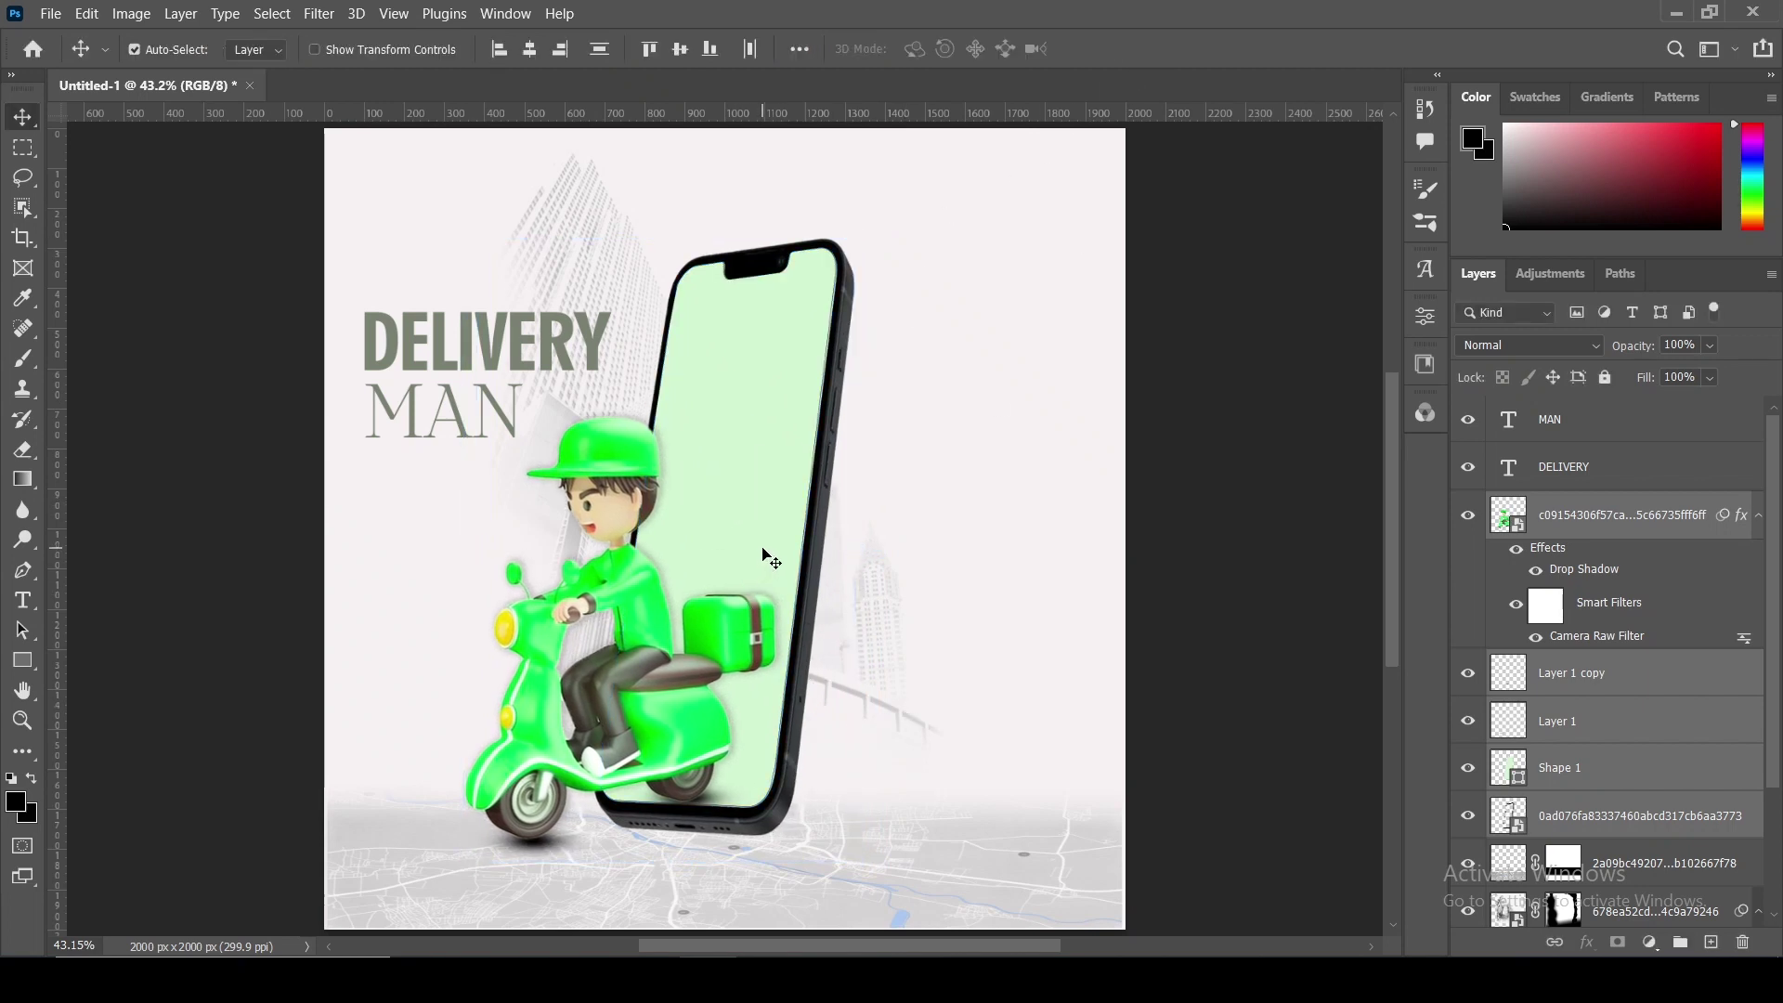
- Draw a rectangle about 333 × 124 px in the empty area to the right of the phone's upper part, without a stroke
{"action": "left_click", "coordinate": [35, 665]}
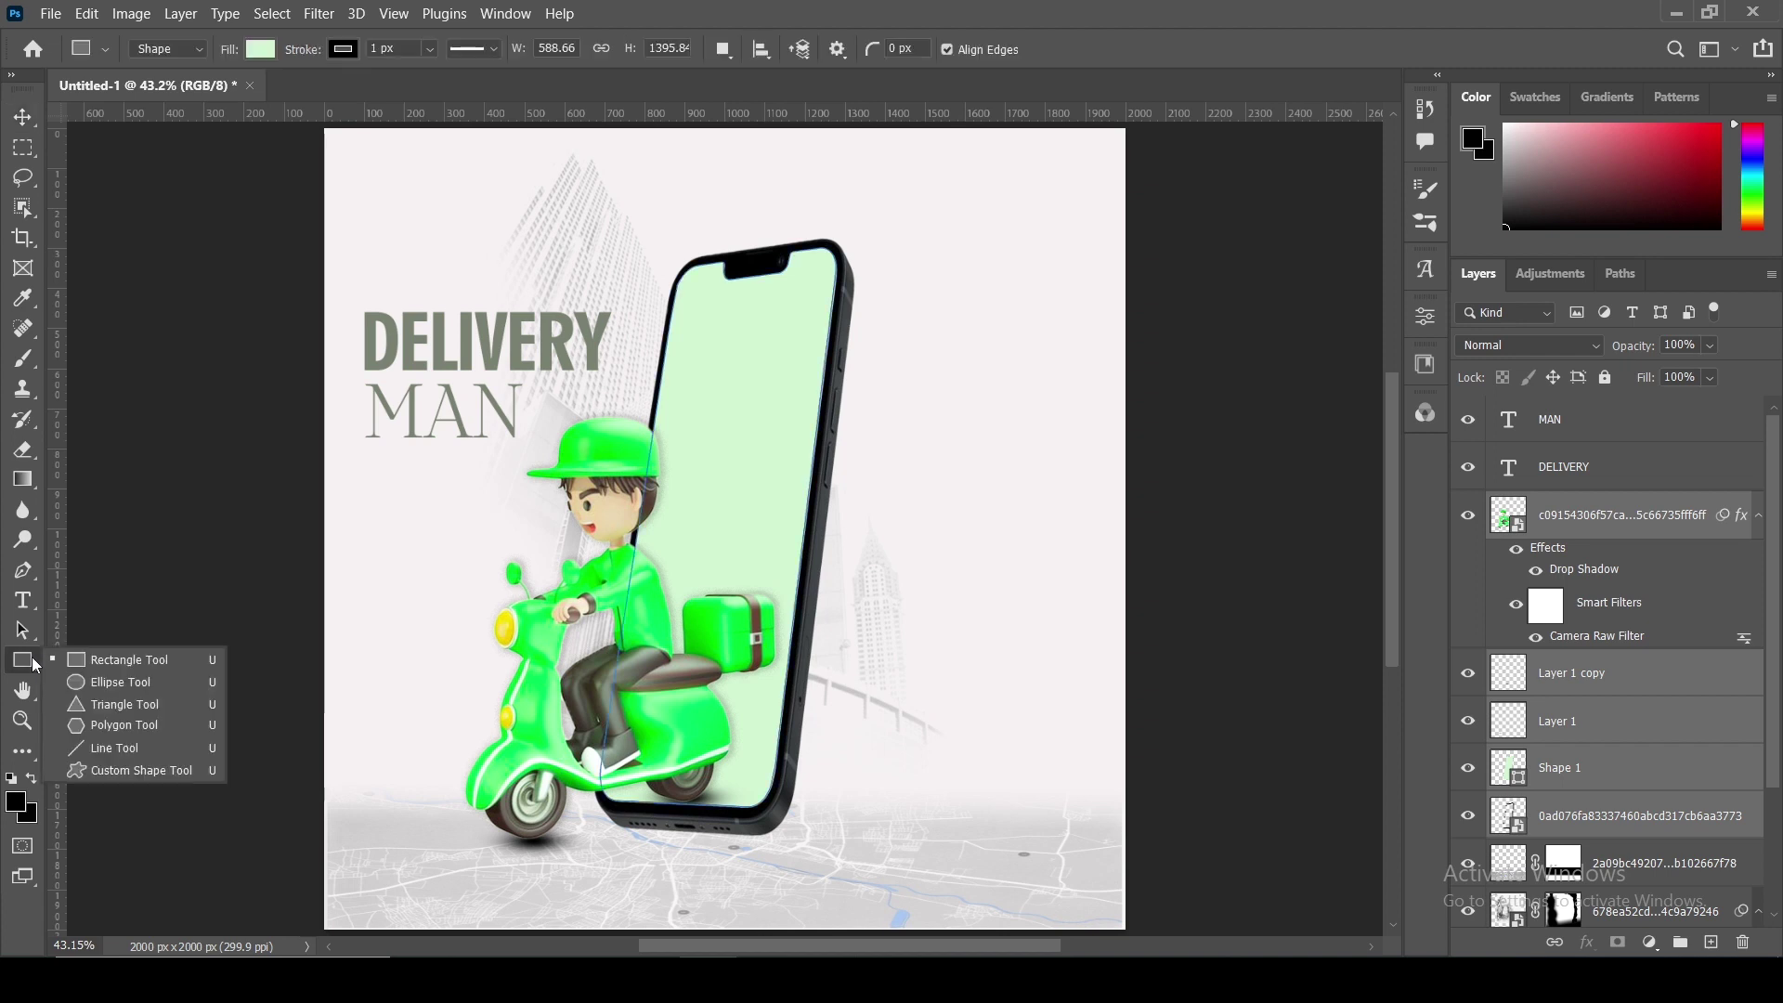
{"action": "left_click", "coordinate": [120, 657]}
{"action": "left_click_drag", "start_coordinate": [955, 341], "coordinate": [1031, 355]}
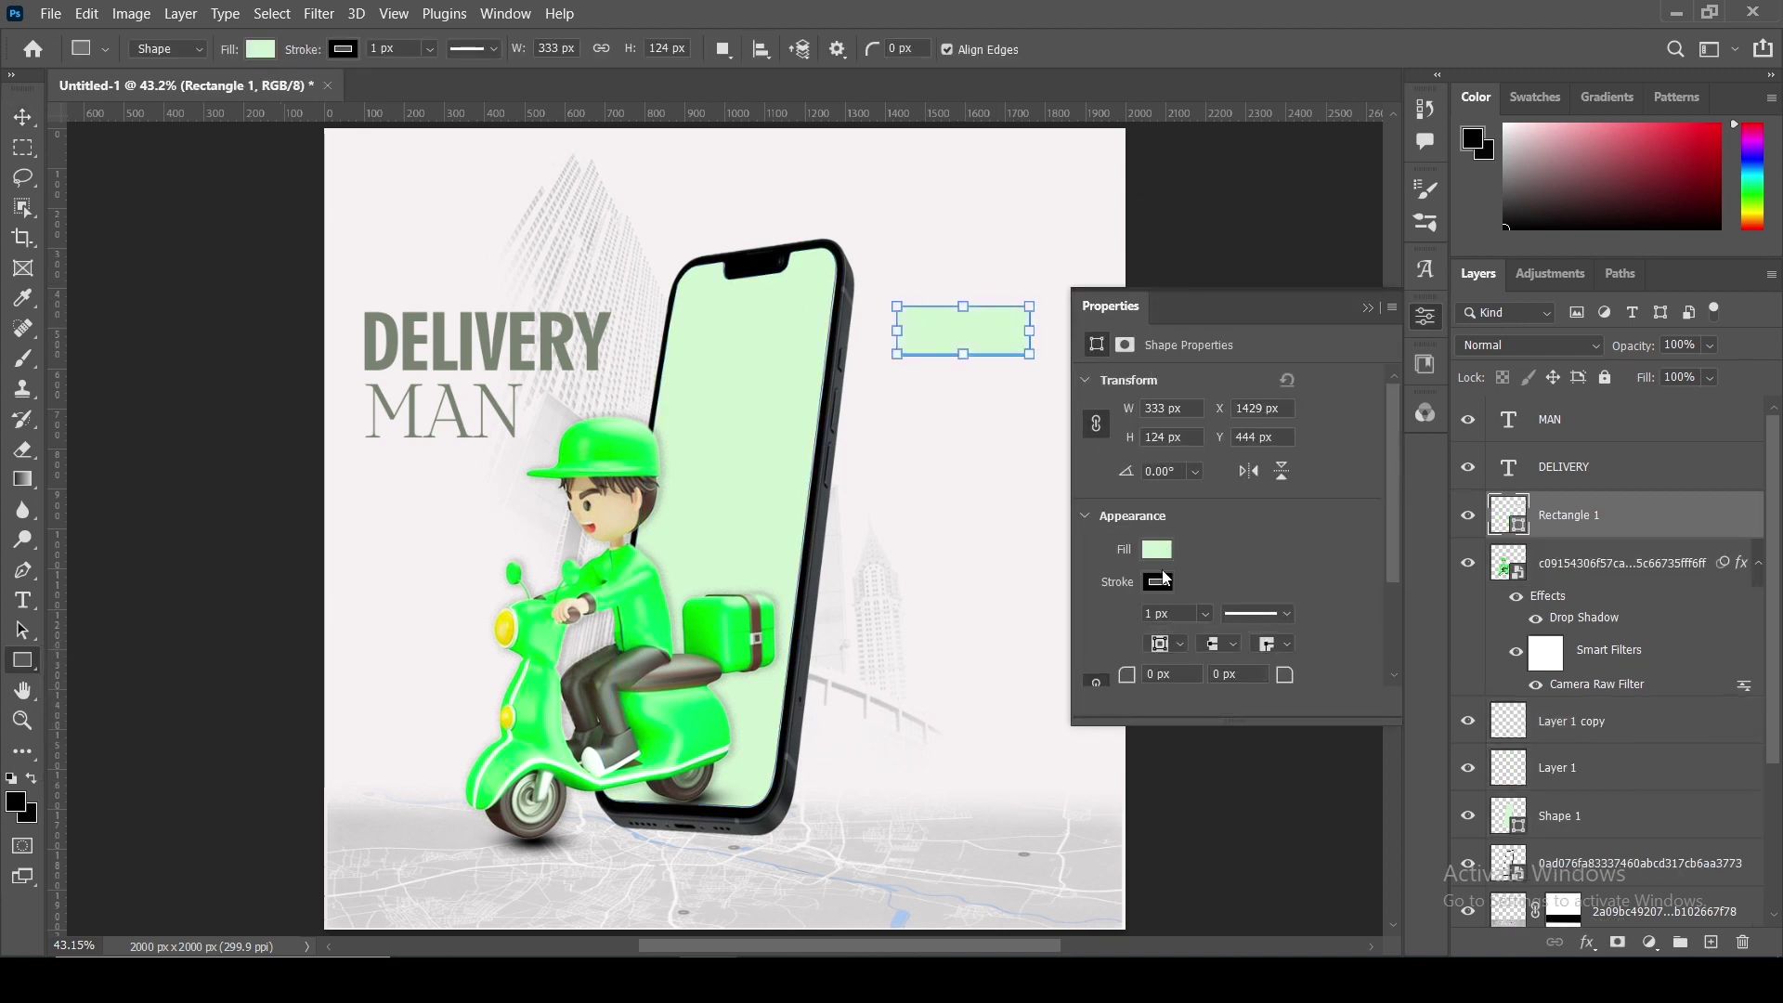
{"action": "left_click", "coordinate": [1156, 549]}
{"action": "left_click", "coordinate": [1157, 544]}
{"action": "scroll", "coordinate": [1117, 533], "scroll_direction": "down", "scroll_amount": 1}
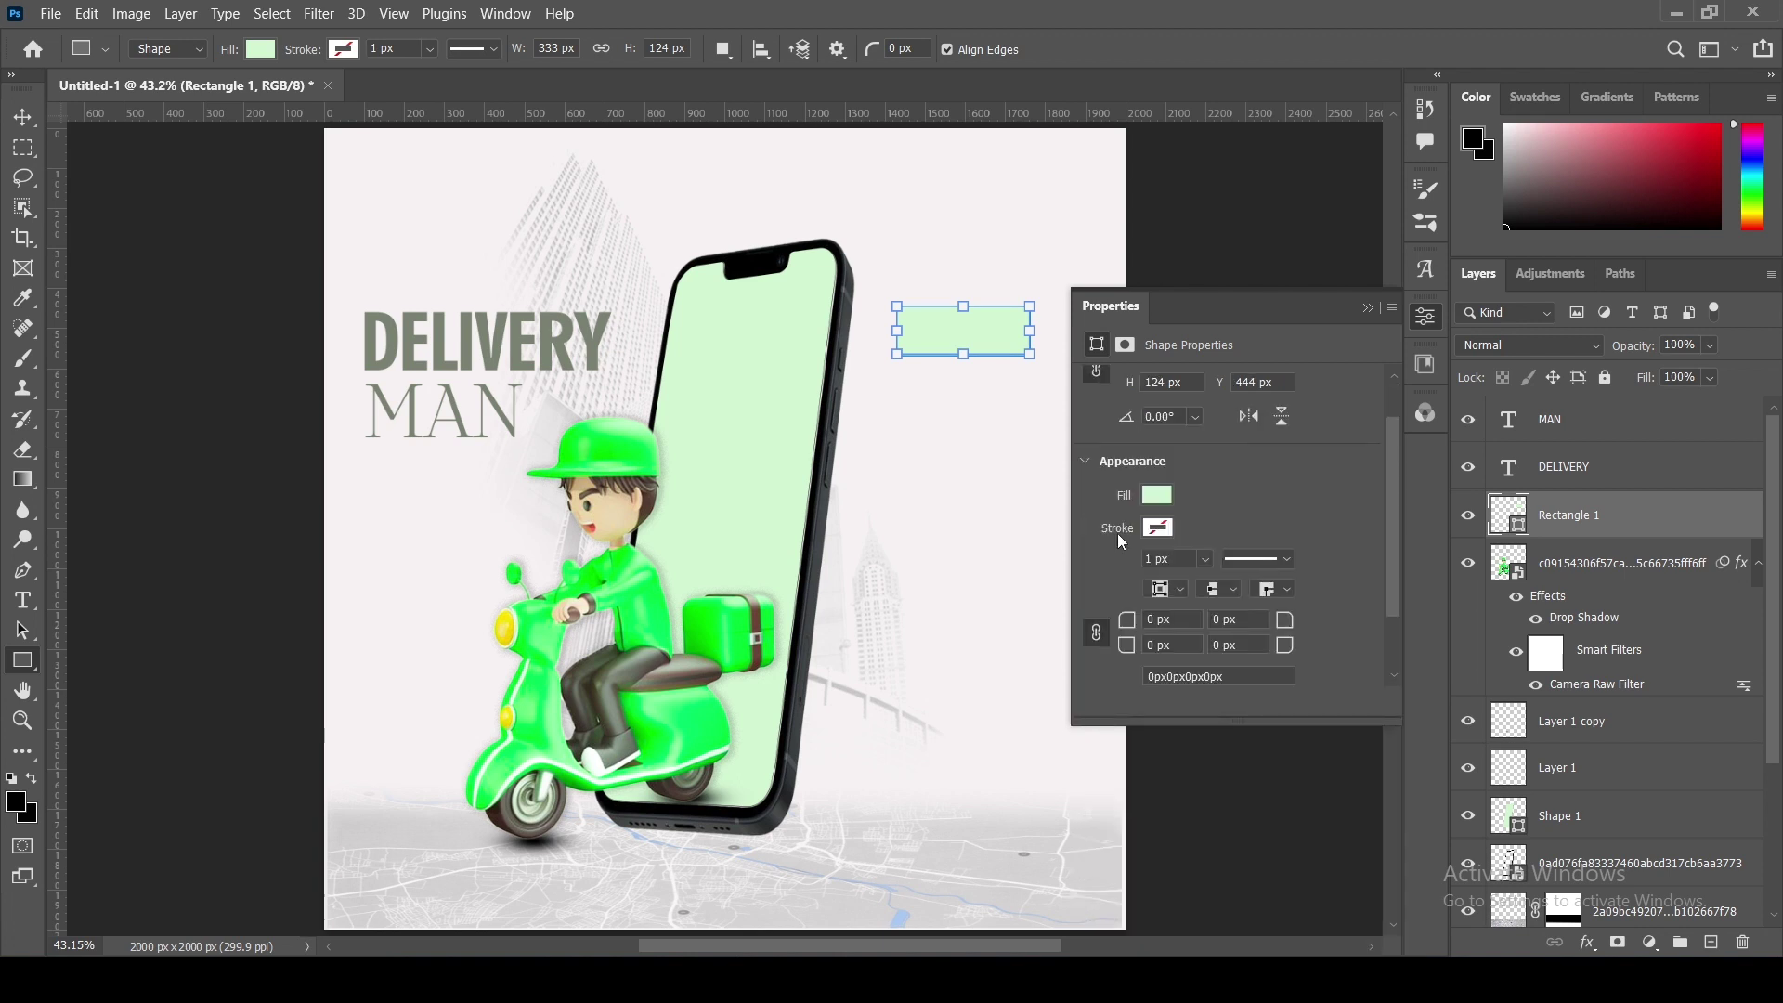
- Fill the rectangle with the headline's grey-green from the recently used colours and round all four of its corners
{"action": "left_click", "coordinate": [1156, 494]}
{"action": "left_click", "coordinate": [1100, 618]}
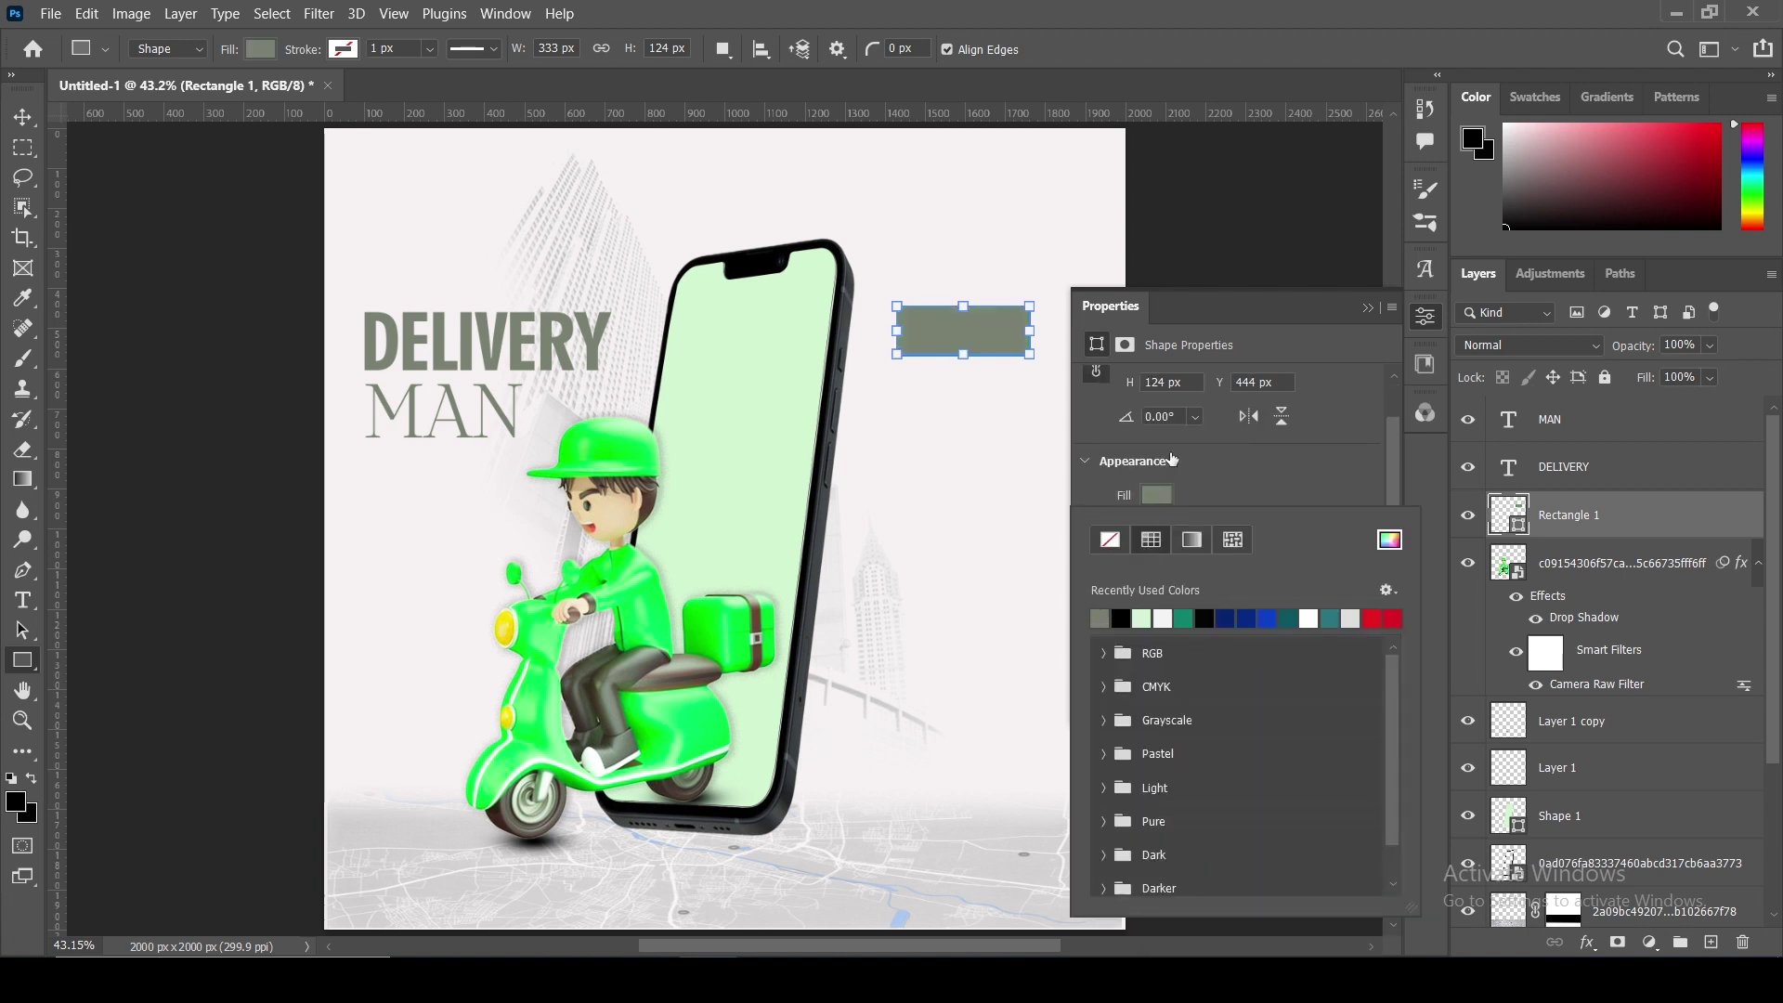
{"action": "left_click", "coordinate": [1237, 491]}
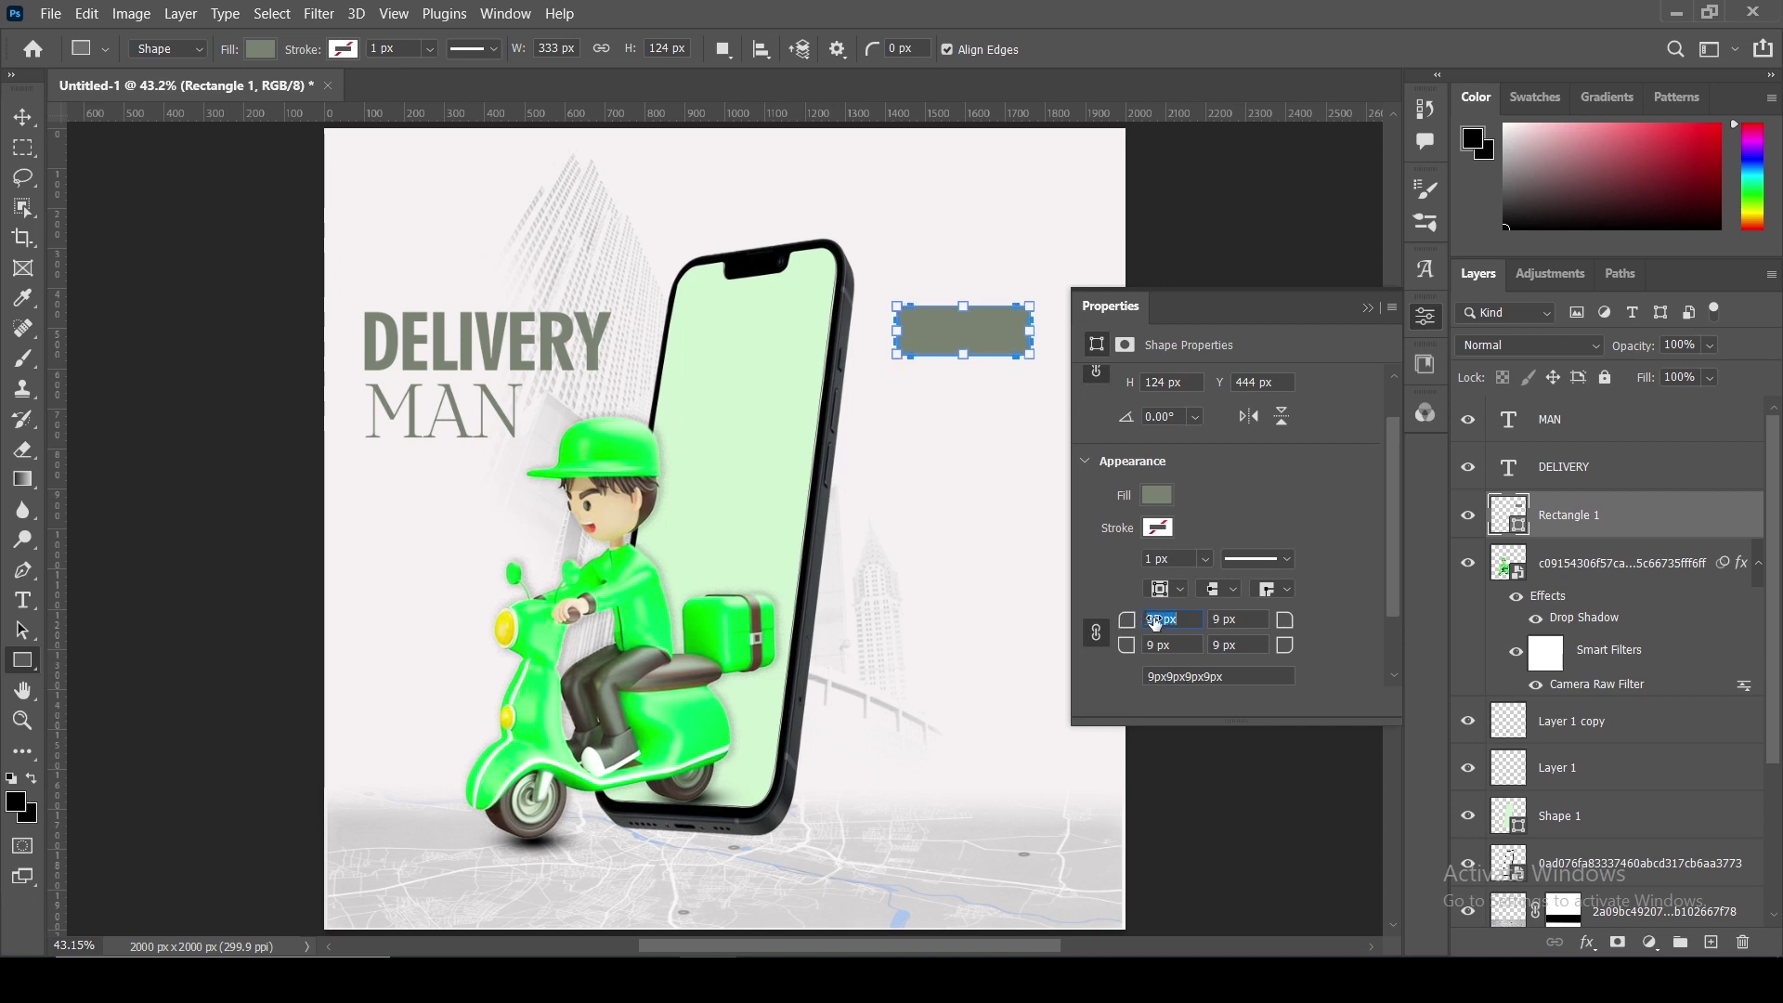
{"action": "left_click", "coordinate": [1367, 307]}
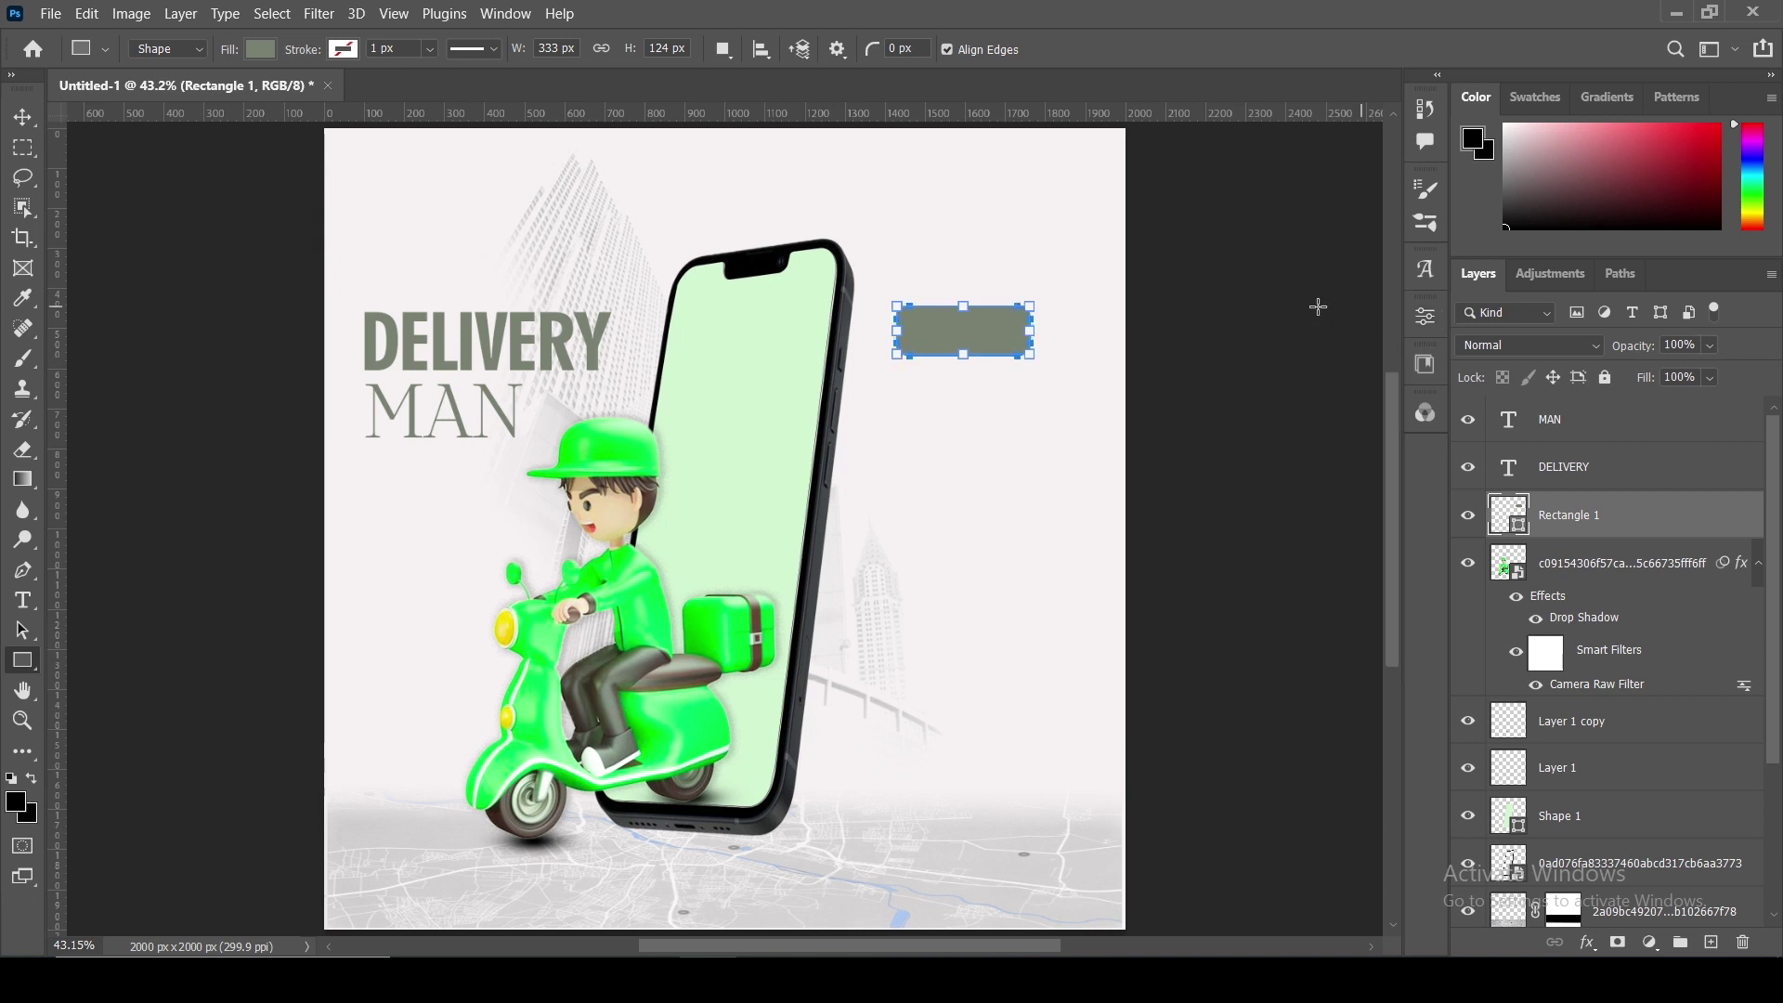
- Scale the rounded rectangle to about 129% and shift it slightly upward
{"action": "left_click", "coordinate": [25, 122]}
{"action": "key", "text": "ctrl+t"}
{"action": "left_click_drag", "start_coordinate": [1031, 332], "coordinate": [993, 317]}
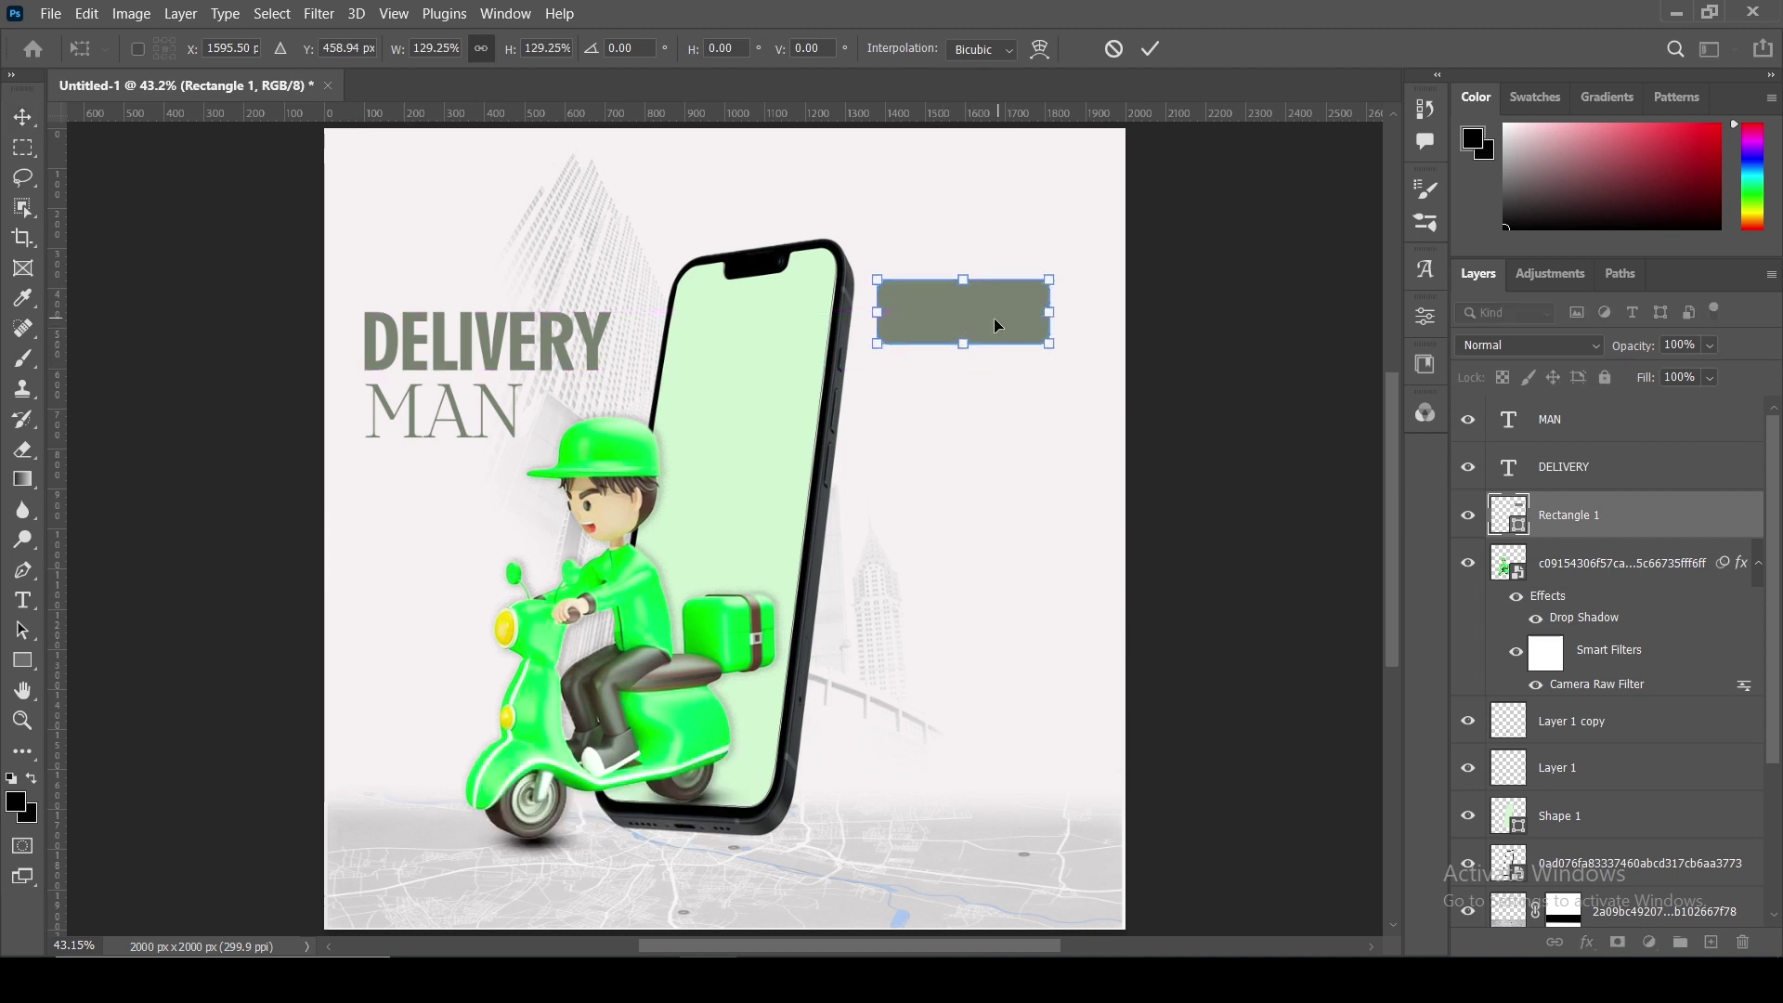
- Place a duplicate of the DELIVERY text beneath the rounded rectangle and change its wording to ORDER
{"action": "left_click", "coordinate": [563, 364], "text": "ctrl"}
{"action": "key", "text": "ctrl+j"}
{"action": "left_click_drag", "start_coordinate": [1569, 467], "coordinate": [1565, 414]}
{"action": "left_click_drag", "start_coordinate": [595, 354], "coordinate": [1049, 415]}
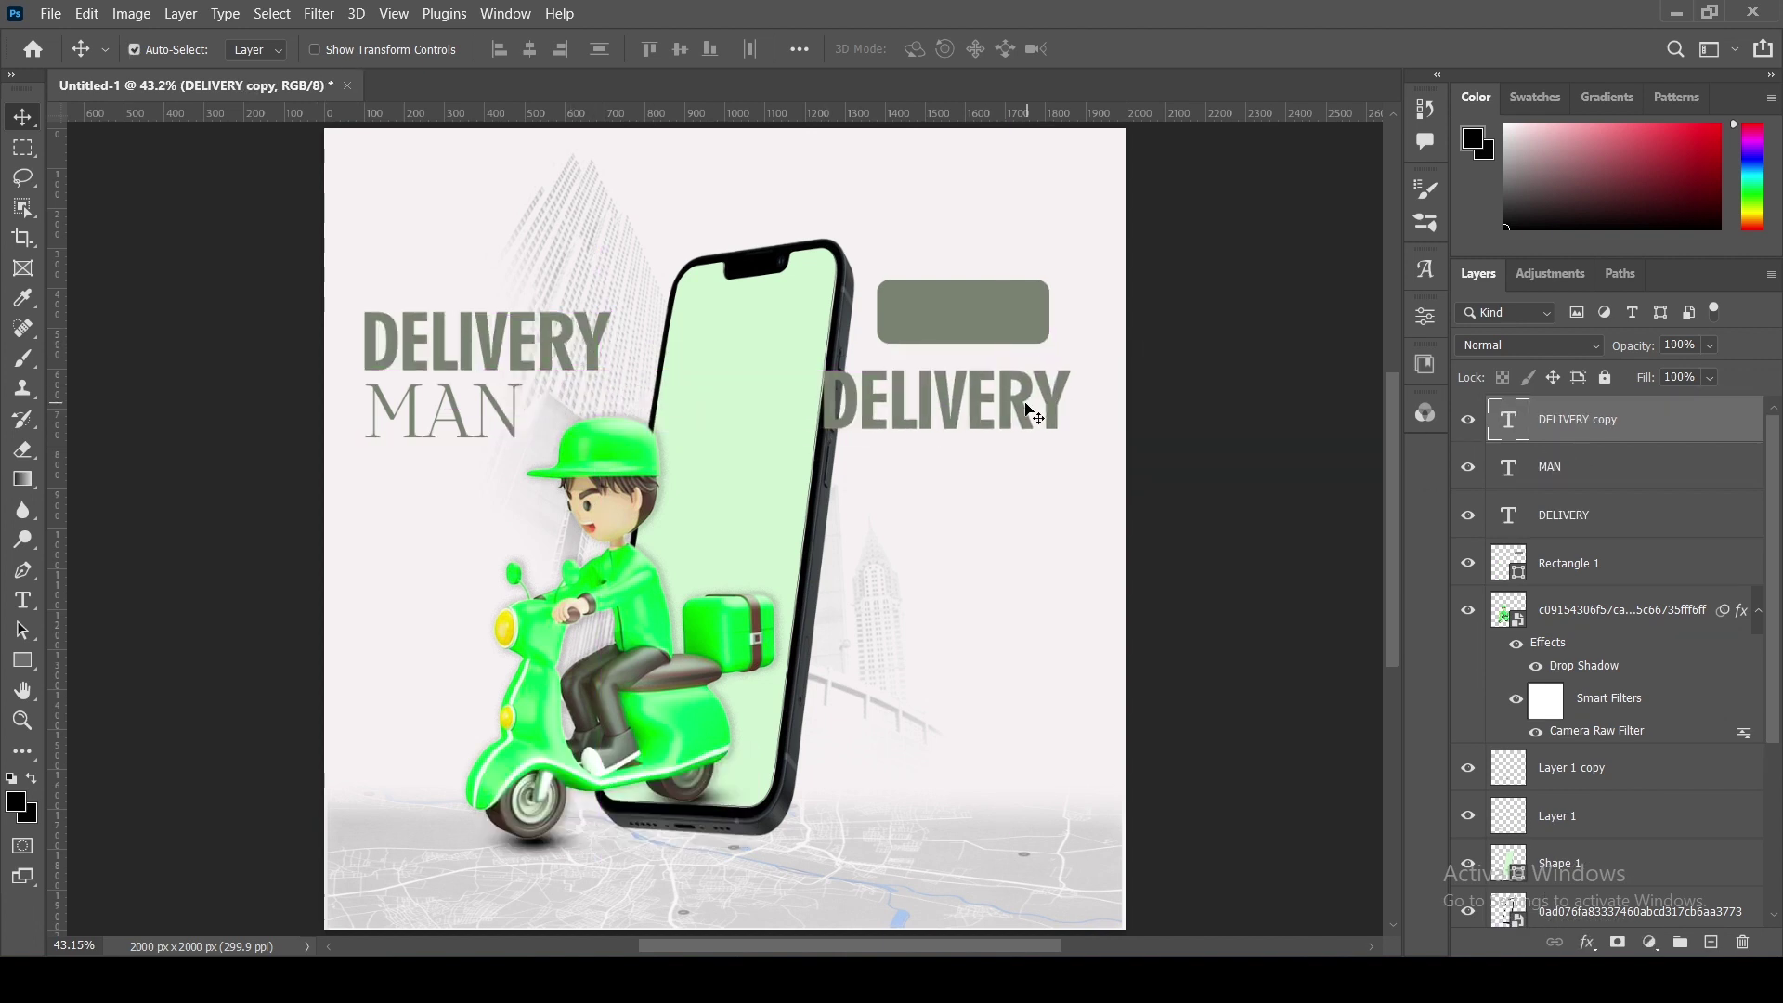
{"action": "double_click", "coordinate": [1019, 400]}
{"action": "type", "text": "ORDER"}
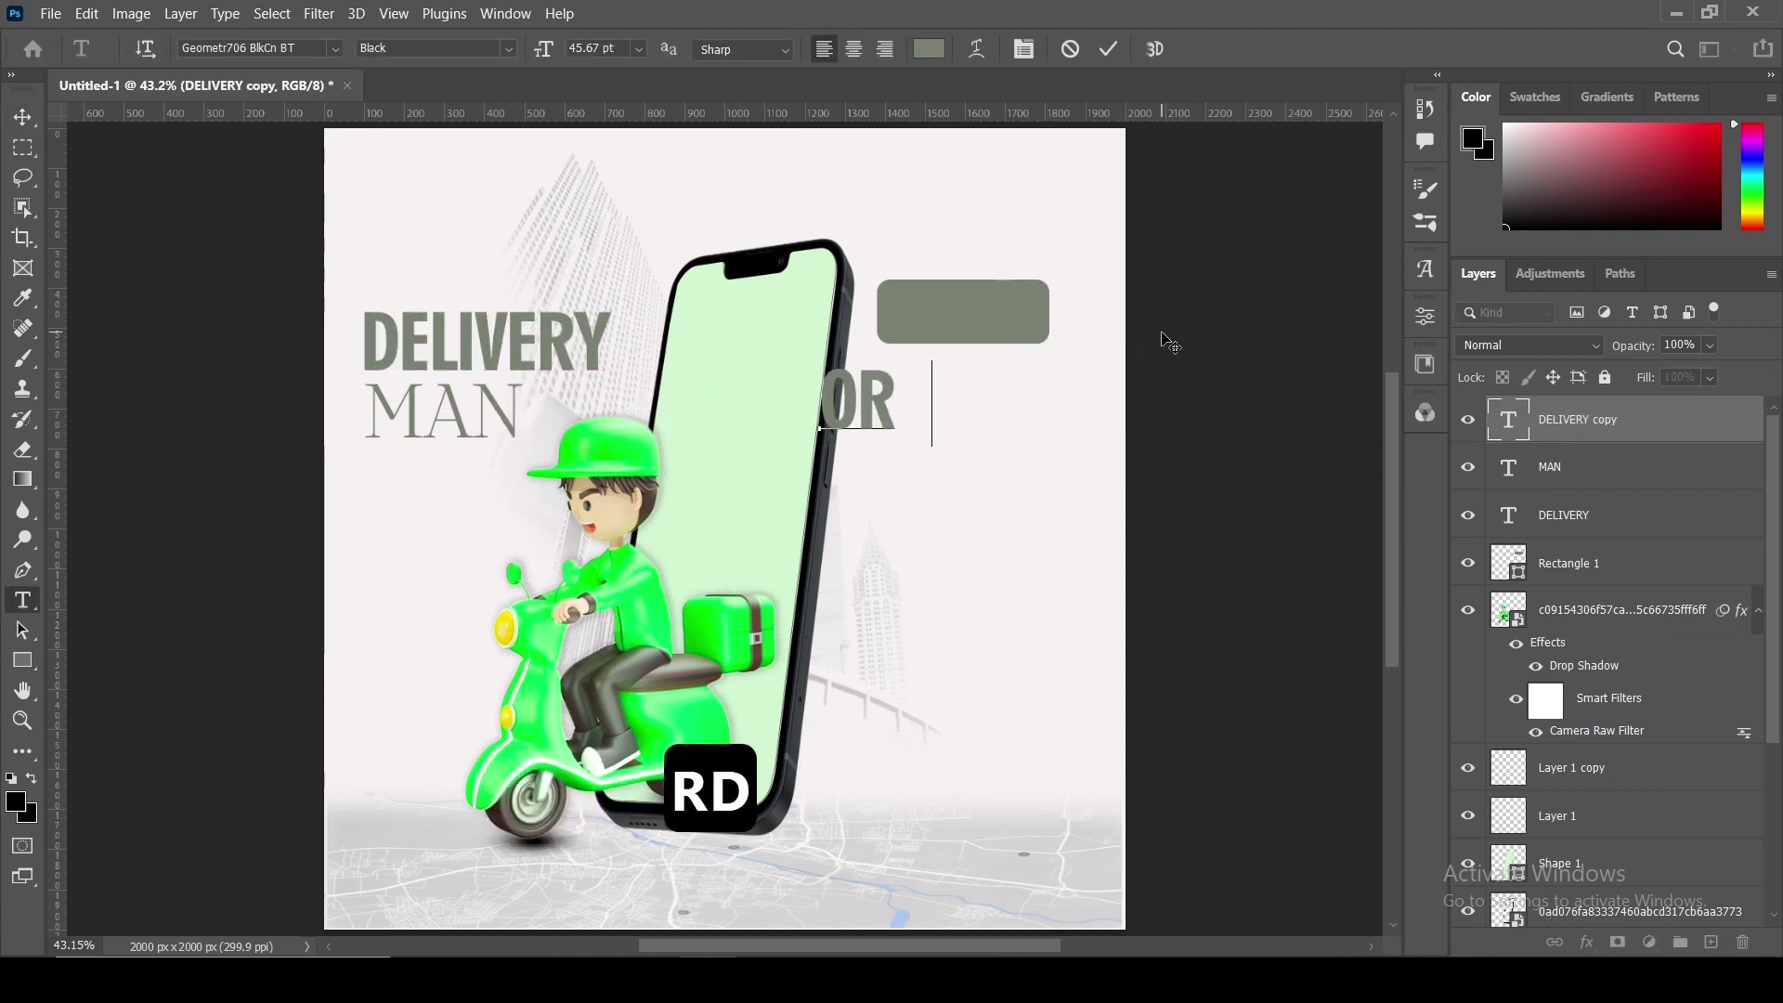
- Set the ORDER text colour to the near-white fcfdfb
{"action": "left_click", "coordinate": [1425, 316]}
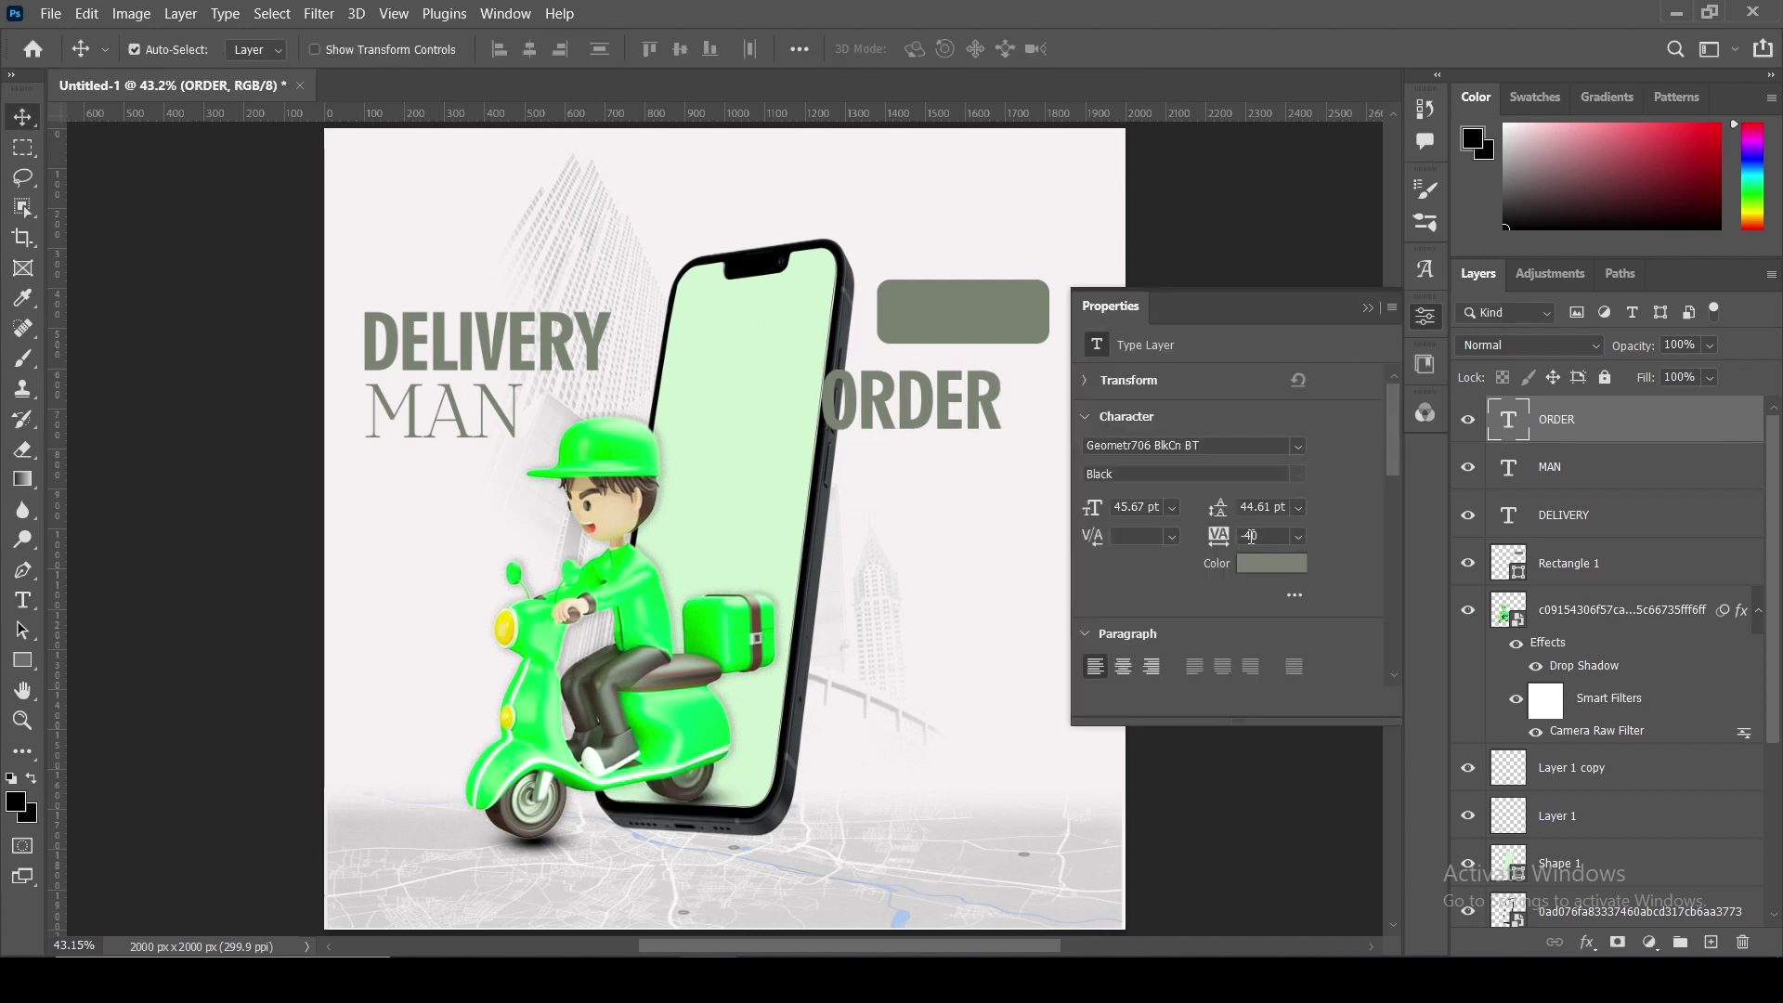
{"action": "left_click", "coordinate": [1265, 561]}
{"action": "left_click", "coordinate": [1171, 313]}
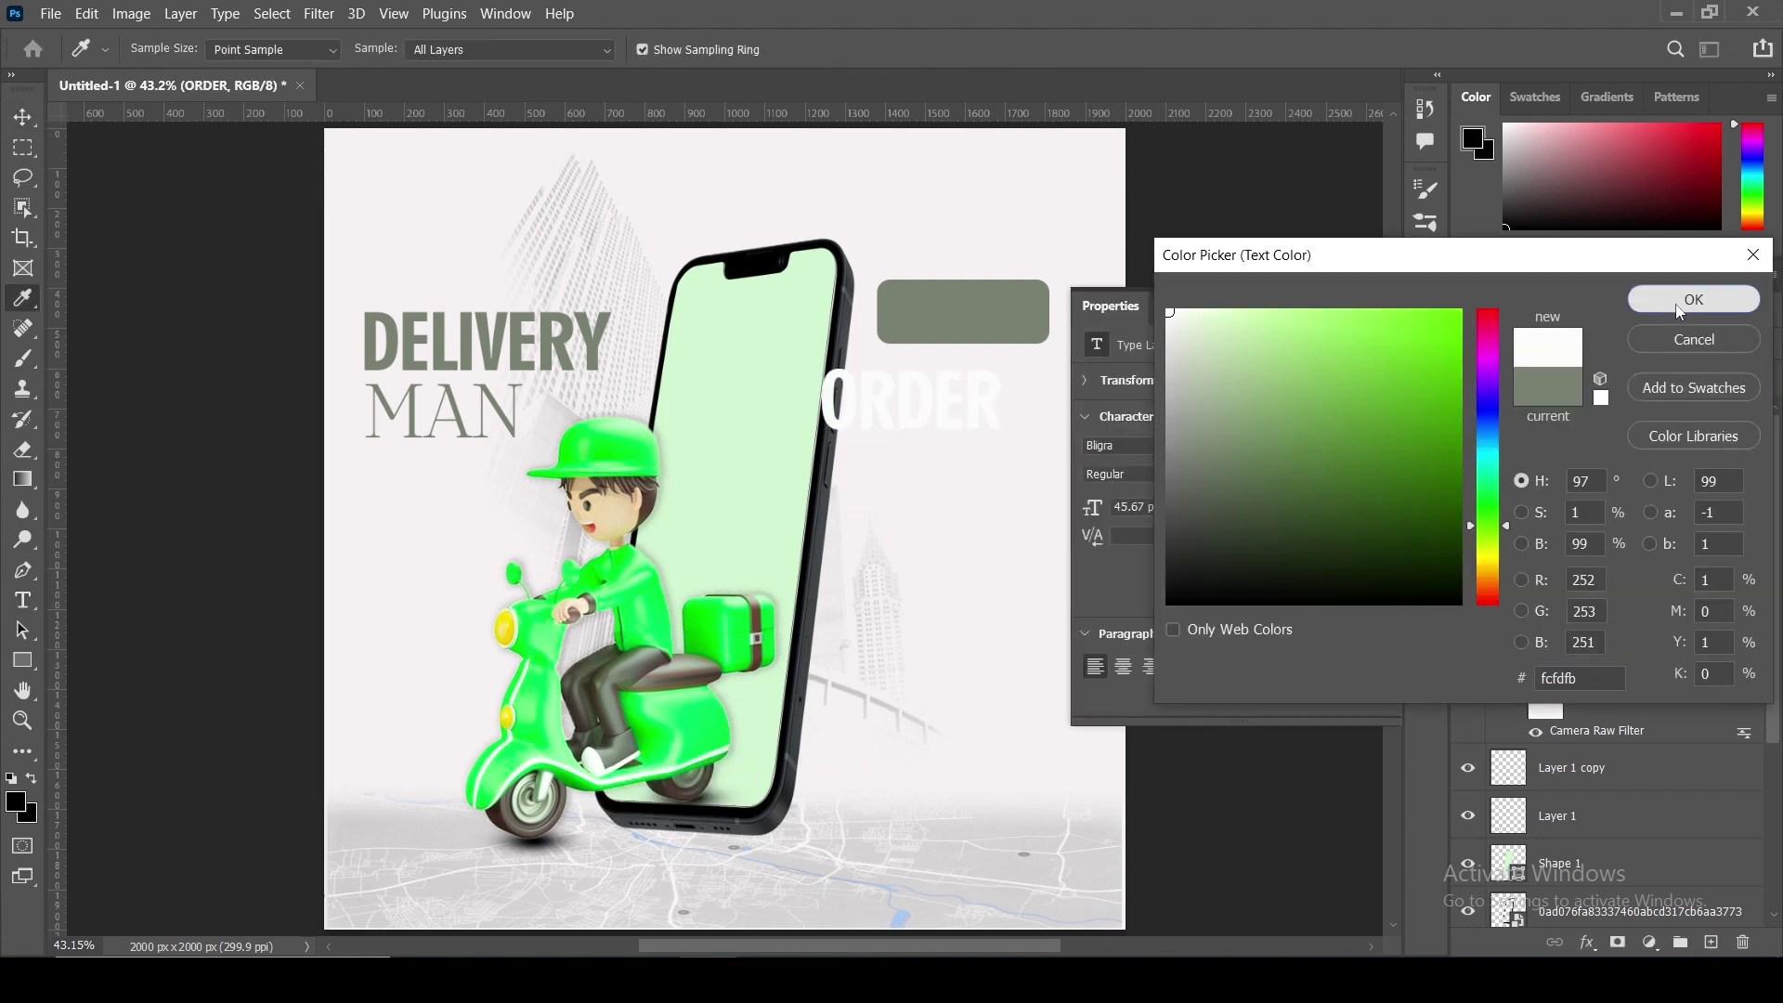
{"action": "left_click", "coordinate": [1681, 306]}
- Move the ORDER text onto the rounded rectangle and scale it to about 78% so it fits inside
{"action": "left_click_drag", "start_coordinate": [991, 422], "coordinate": [1021, 324]}
{"action": "key", "text": "ctrl+t"}
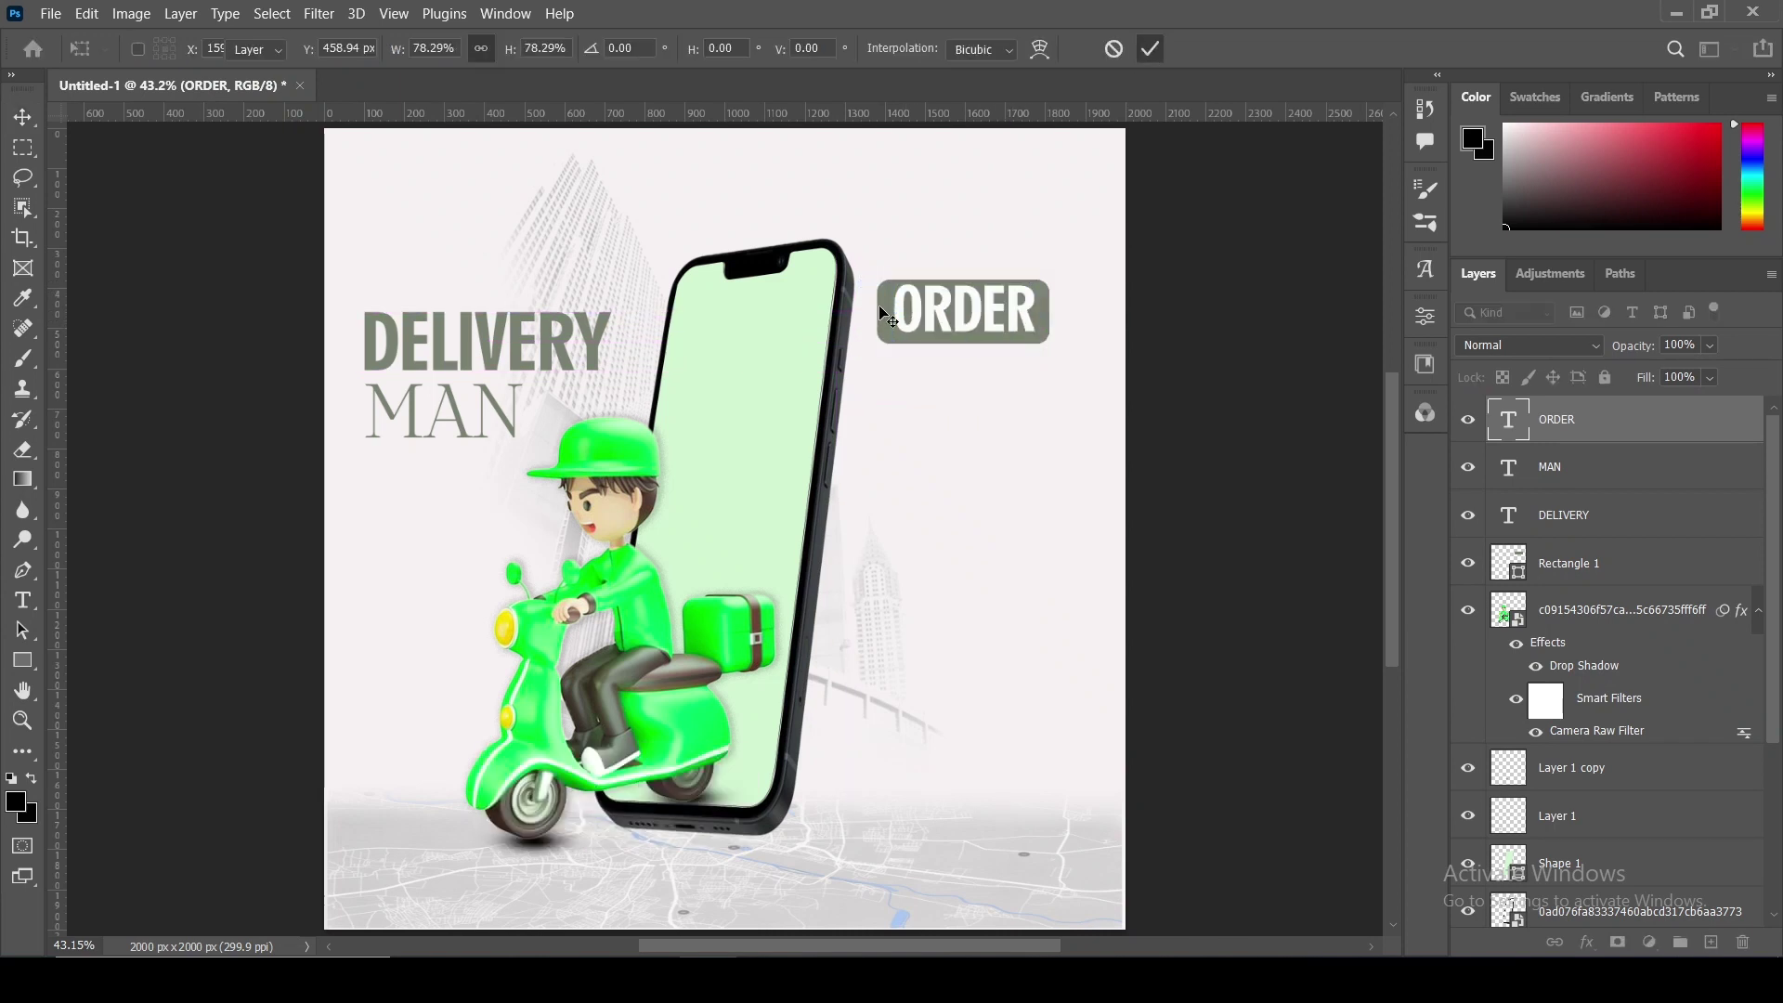
{"action": "key", "text": "Return"}
- Duplicate the ORDER text together with its rectangle, try shifting the copy downward and undo that move
{"action": "left_click", "coordinate": [882, 314], "text": "shift"}
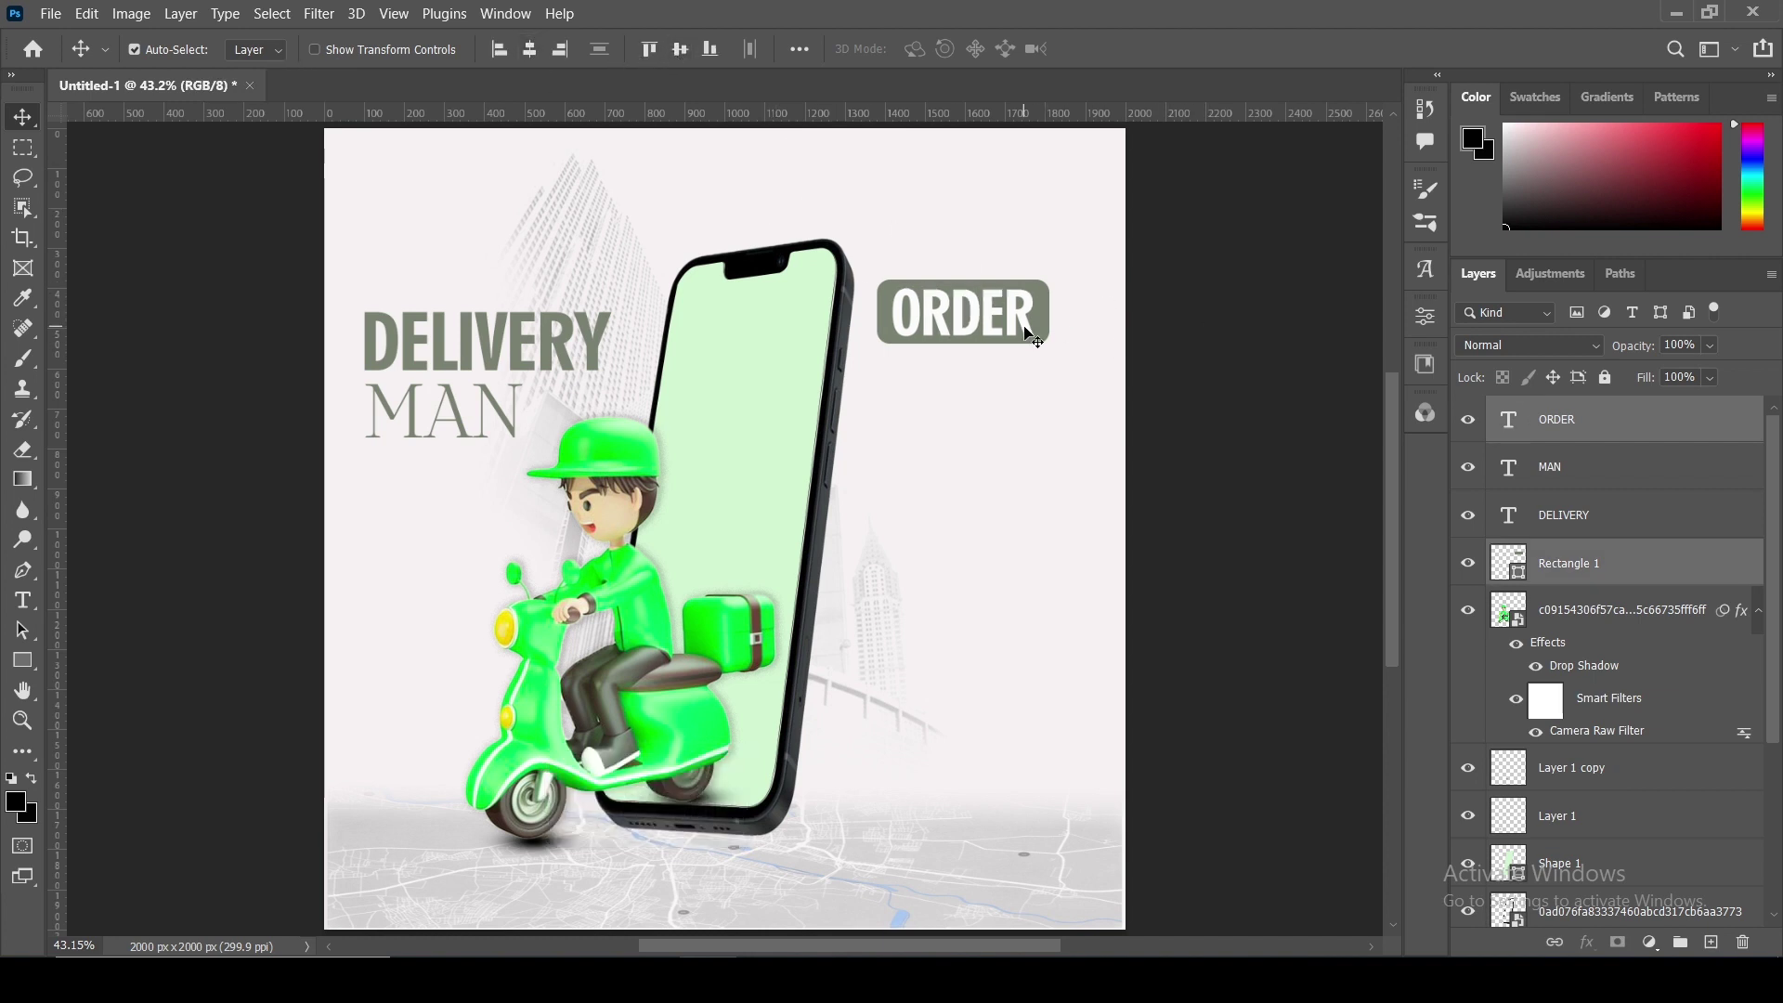
{"action": "key", "text": "ctrl+j"}
{"action": "left_click_drag", "start_coordinate": [1000, 332], "coordinate": [1012, 404]}
{"action": "key", "text": "ctrl+z"}
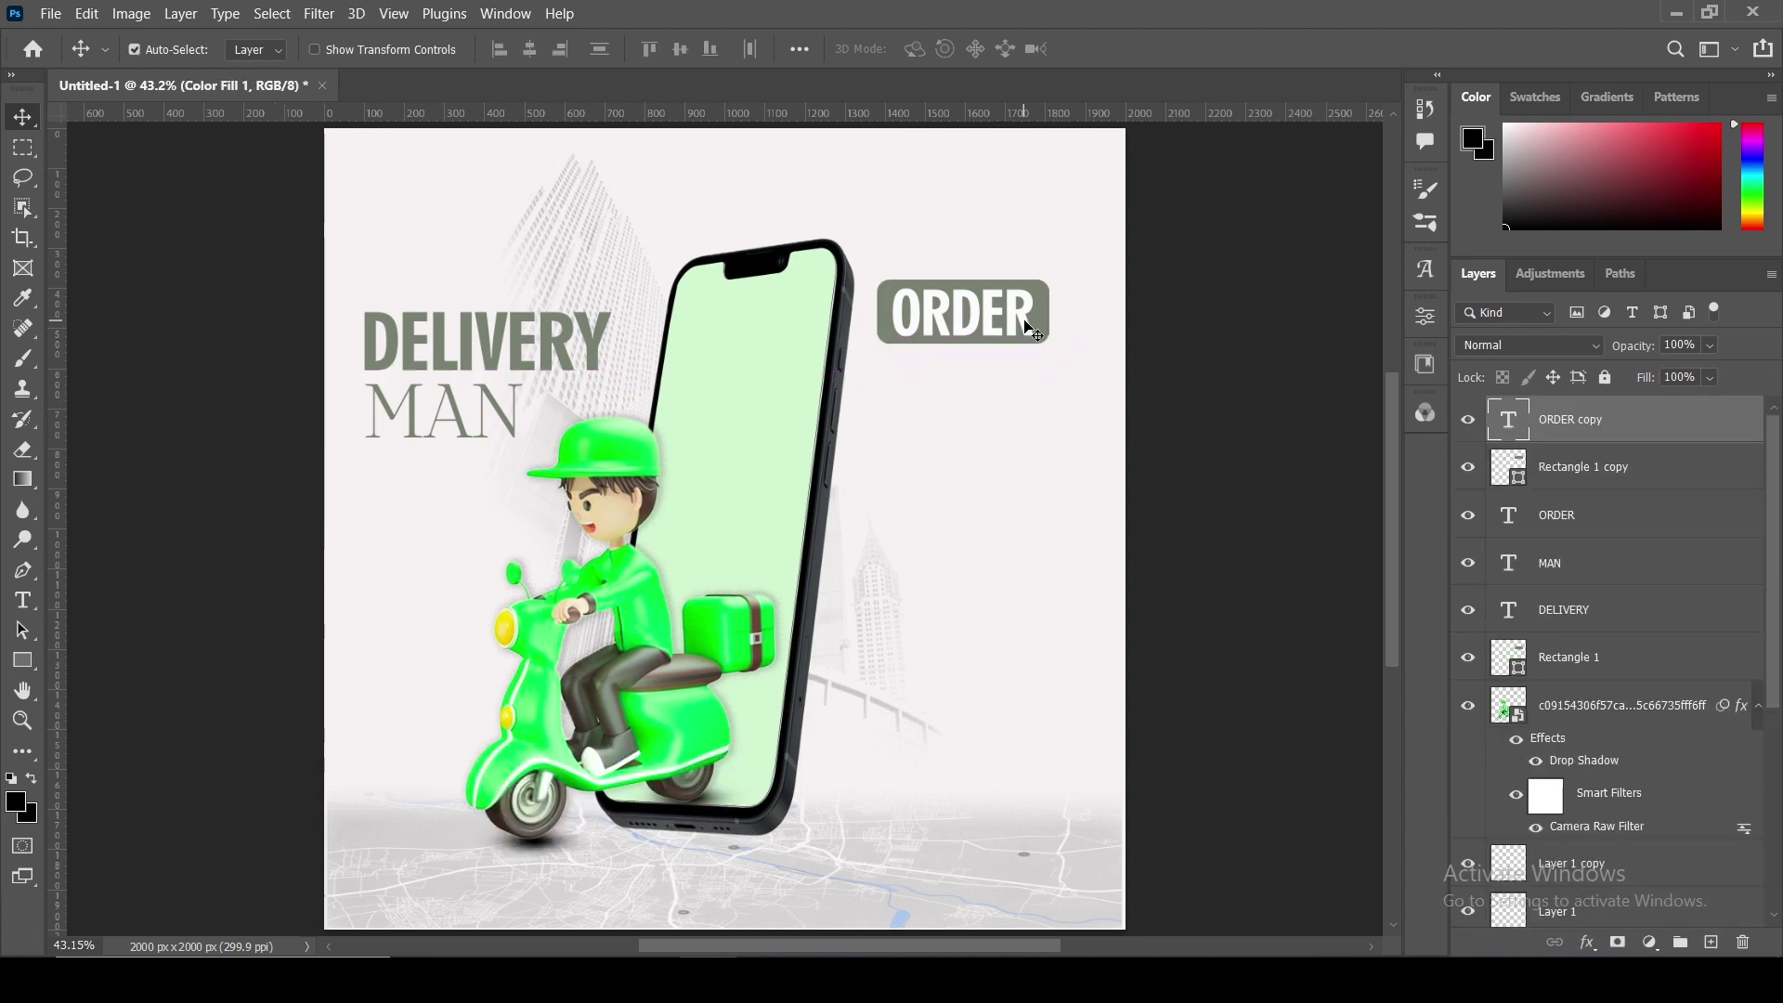
- Place another copy of the ORDER text below the rounded rectangle and change its wording to TODAY
{"action": "key", "text": "ctrl+j"}
{"action": "left_click_drag", "start_coordinate": [1017, 331], "coordinate": [1018, 401]}
{"action": "double_click", "coordinate": [1019, 401]}
{"action": "type", "text": "TODAY"}
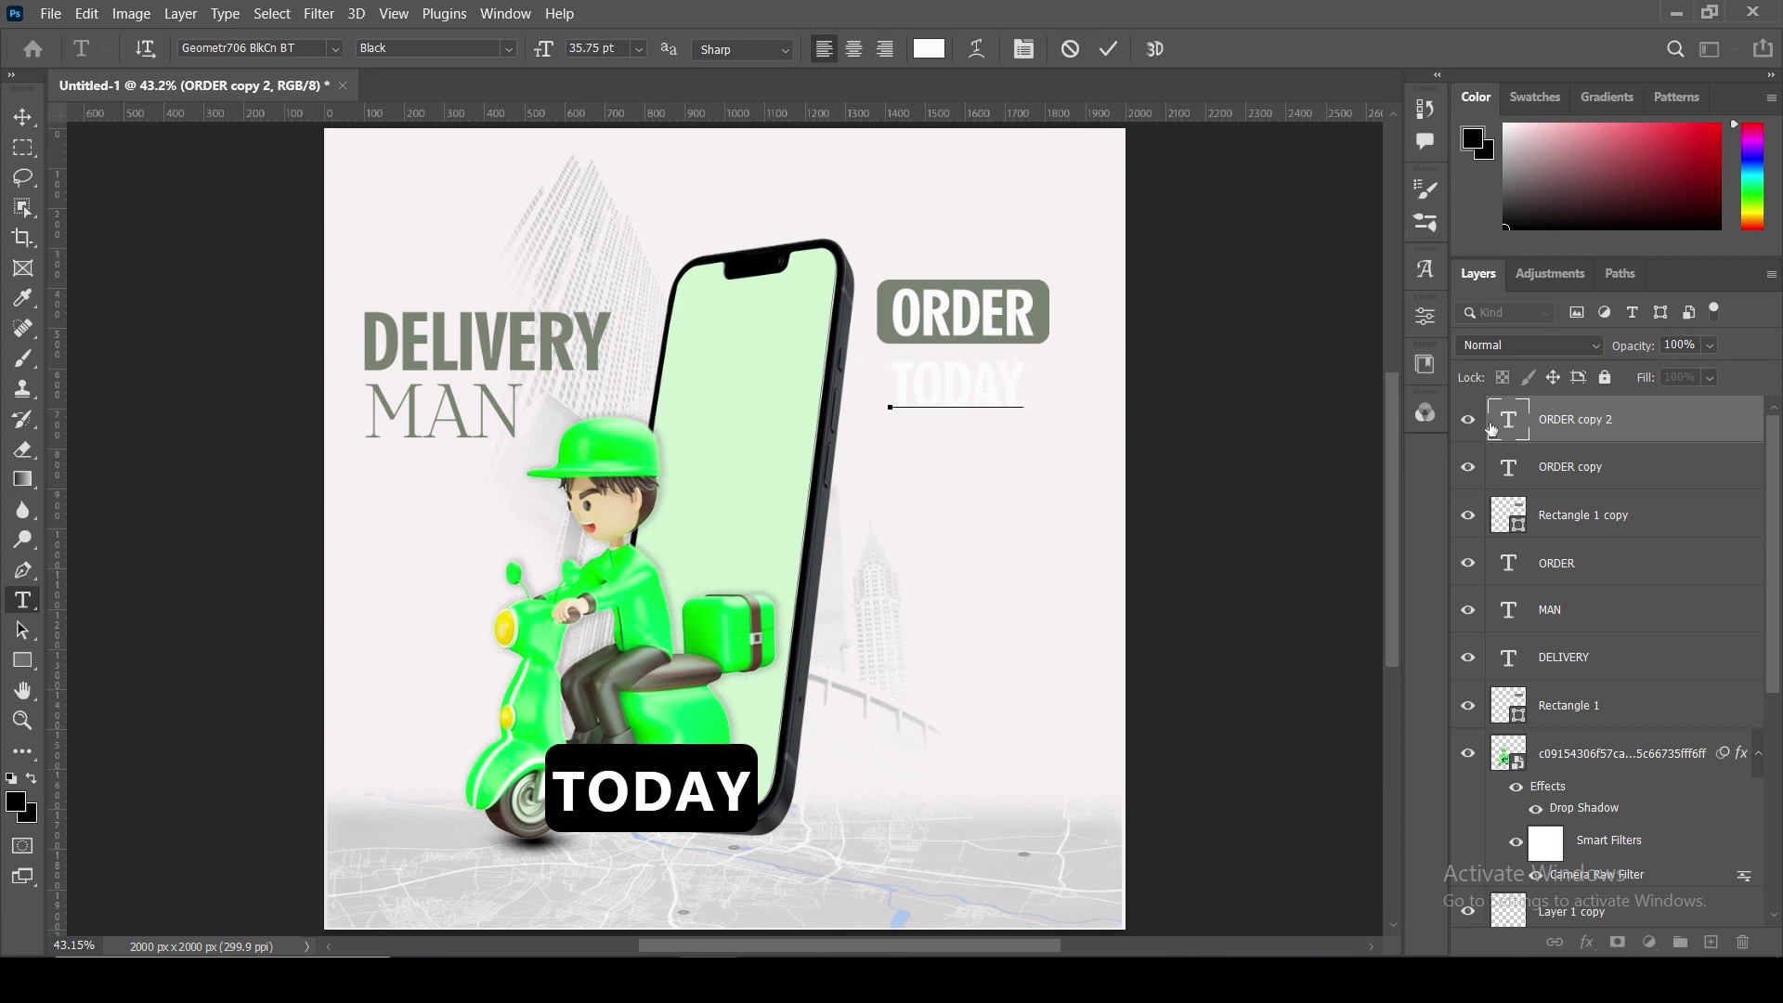
- Set the TODAY text colour to the grey-green sampled from the DELIVERY text
{"action": "left_click", "coordinate": [22, 121]}
{"action": "left_click", "coordinate": [1423, 318]}
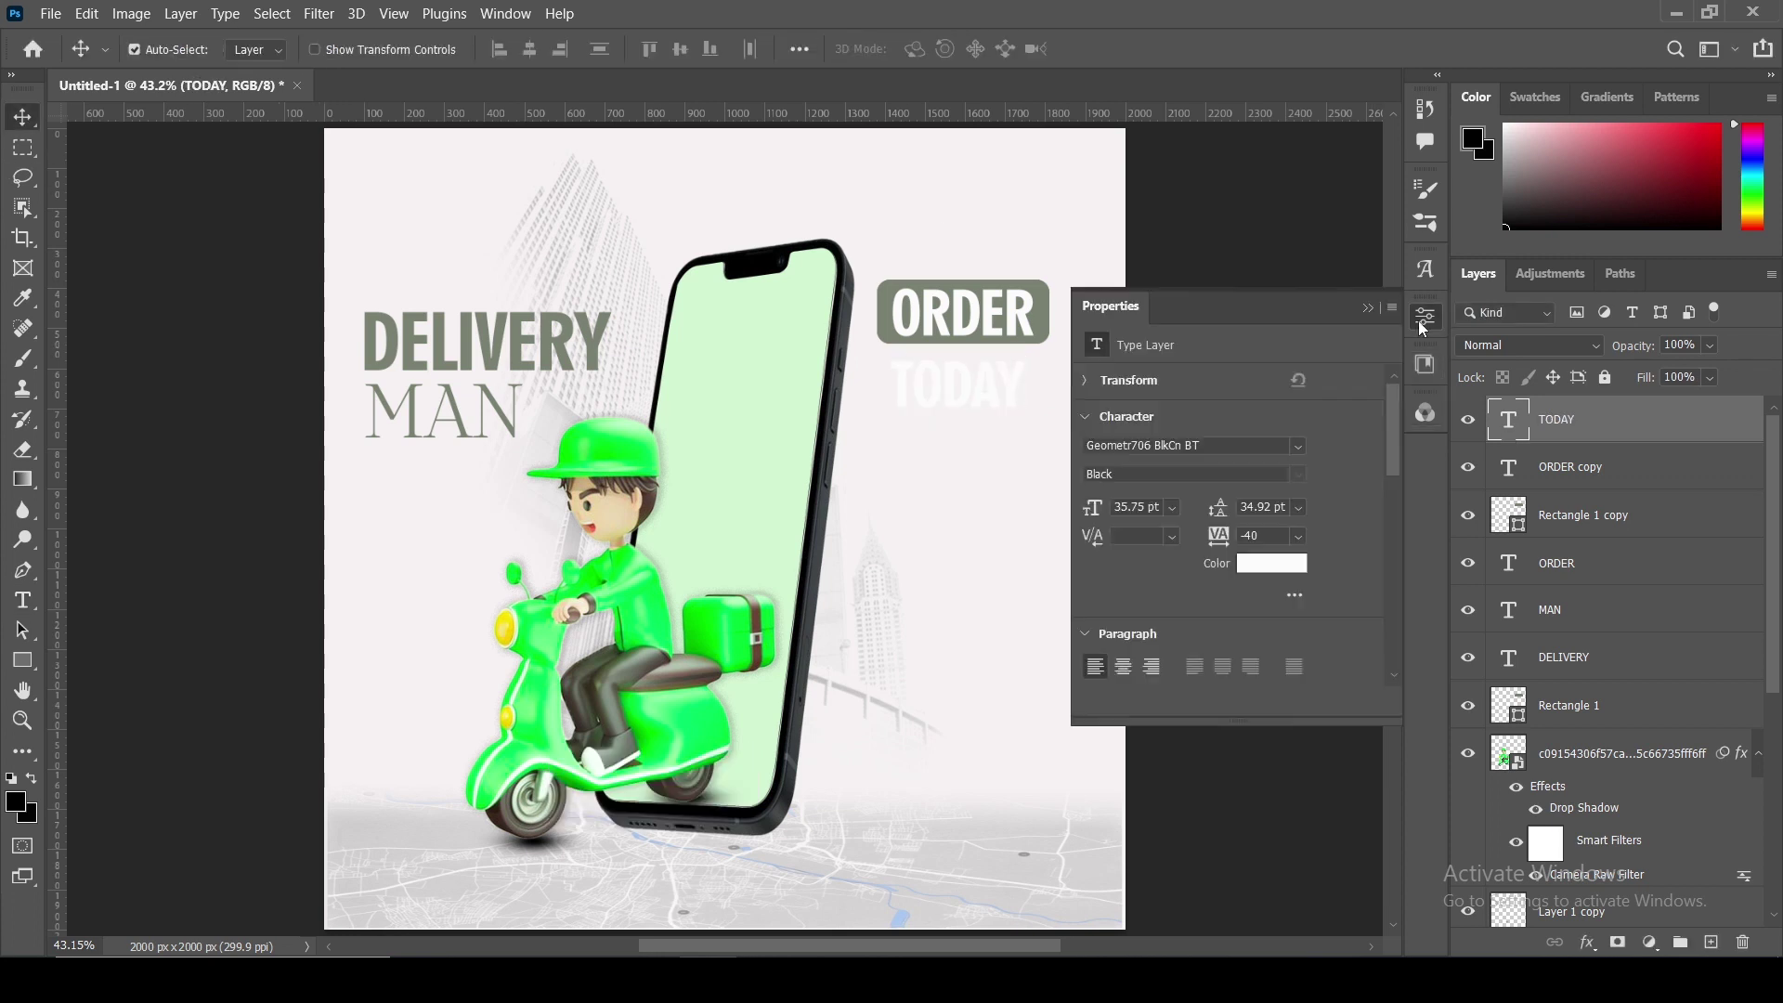
{"action": "left_click", "coordinate": [1274, 564]}
{"action": "left_click_drag", "start_coordinate": [1405, 257], "coordinate": [1486, 169]}
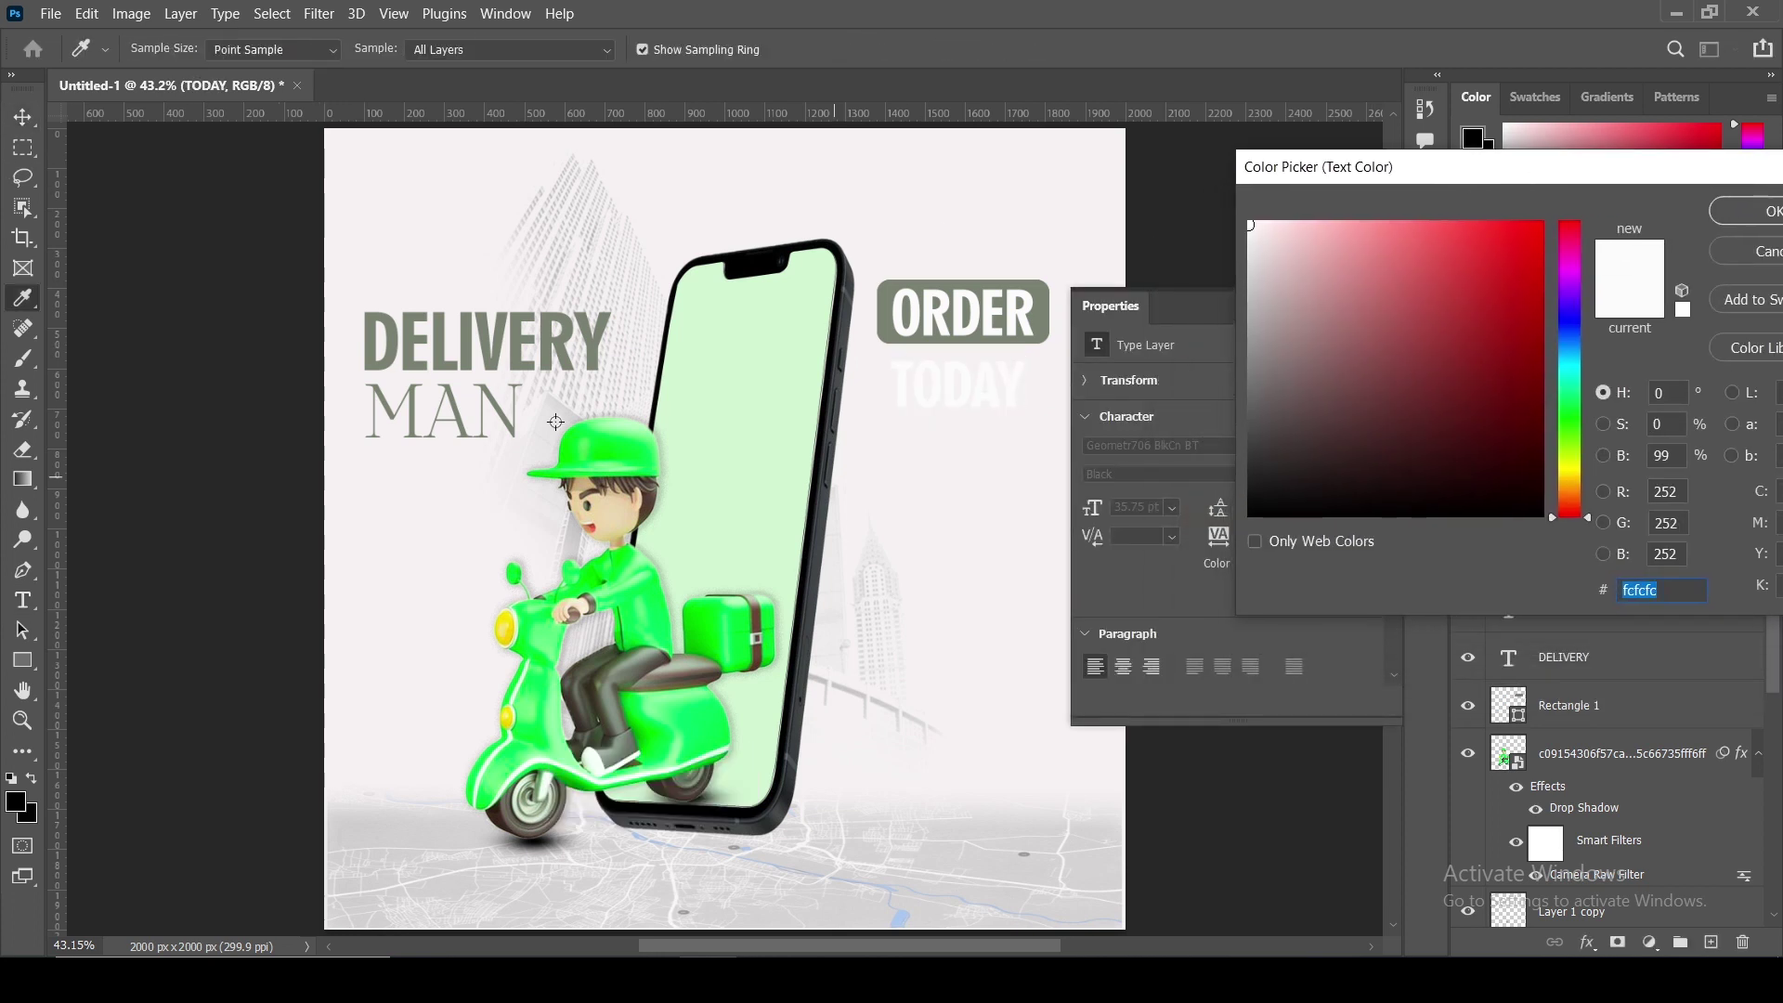
{"action": "left_click", "coordinate": [556, 341]}
{"action": "left_click", "coordinate": [1767, 212]}
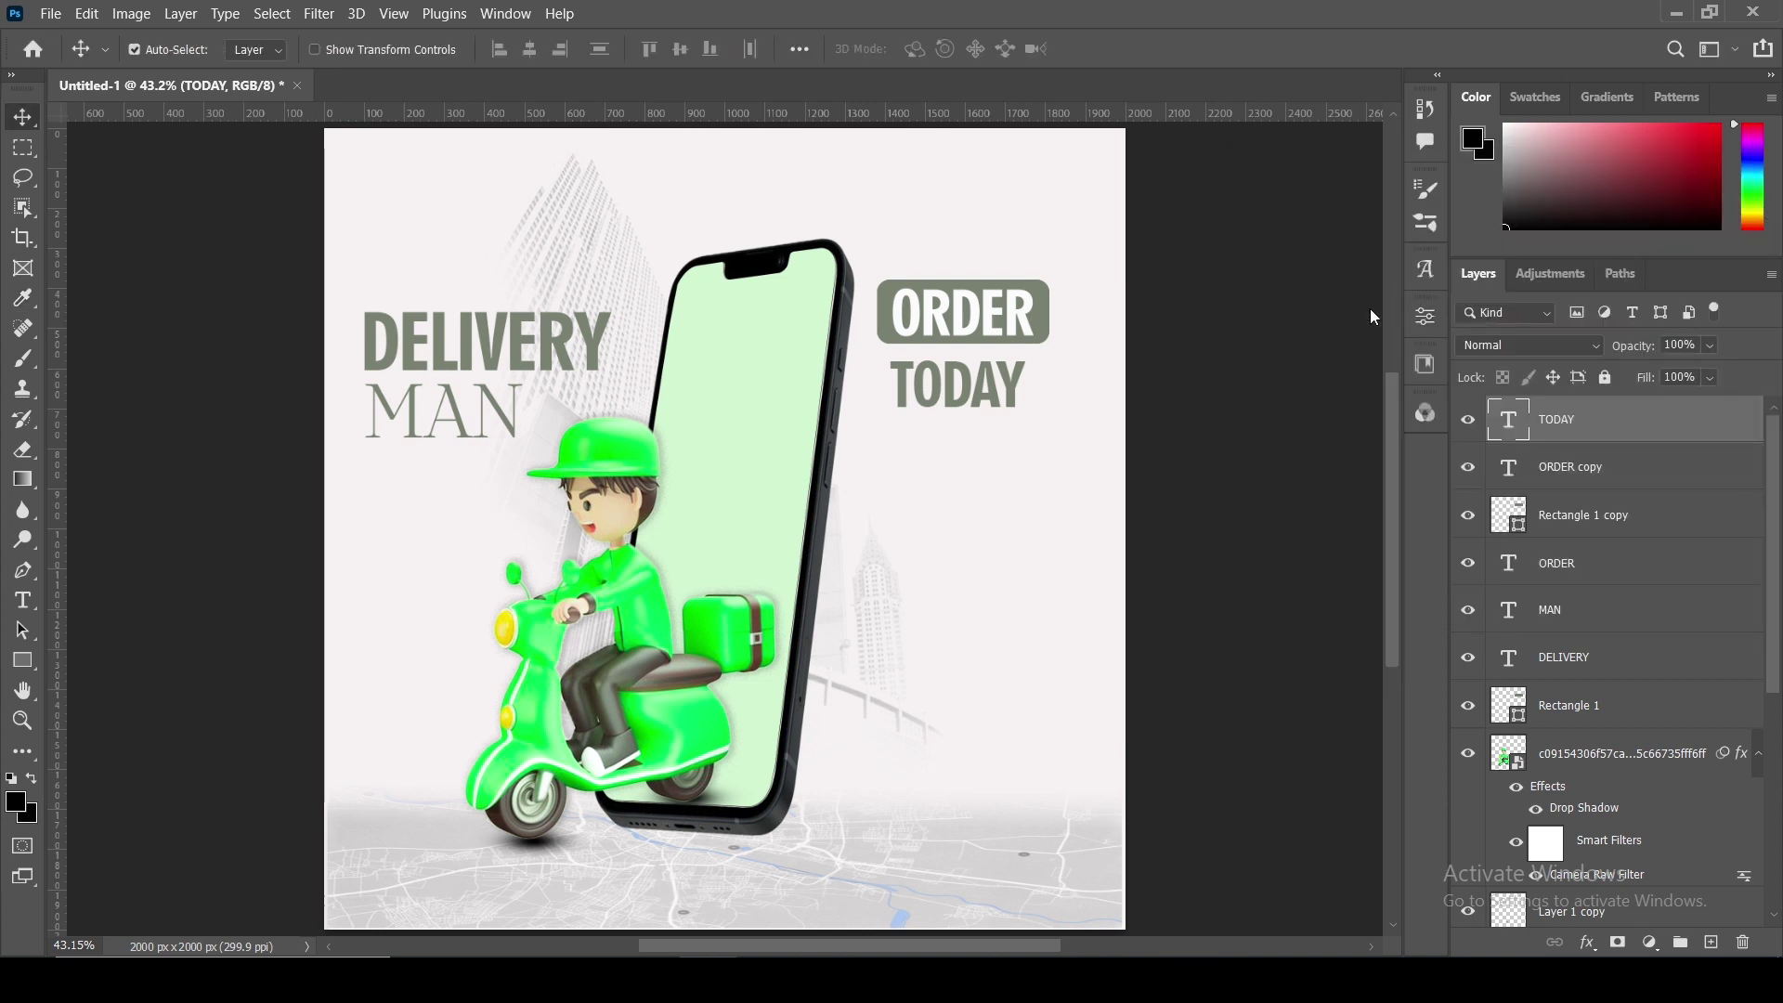
- Scale the TODAY text to about 125% and position it directly beneath the ORDER rectangle, matching its width
{"action": "key", "text": "ctrl+t"}
{"action": "left_click_drag", "start_coordinate": [1025, 414], "coordinate": [1011, 376]}
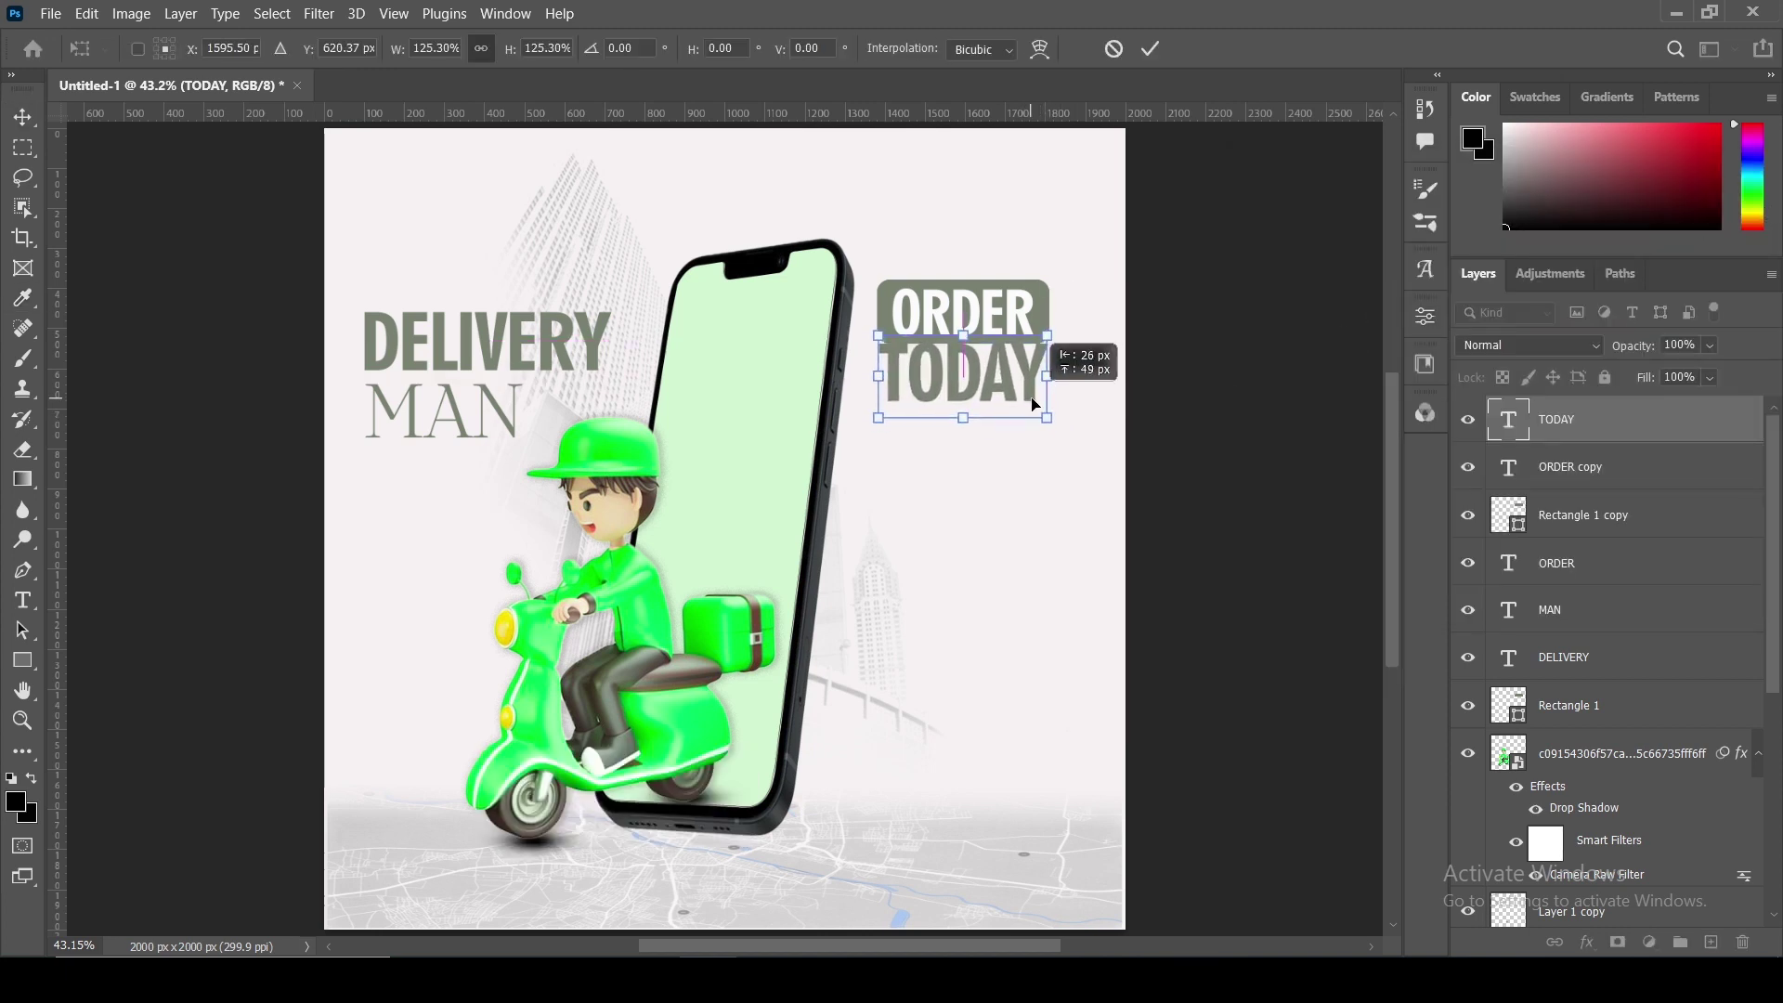
{"action": "left_click", "coordinate": [1152, 49]}
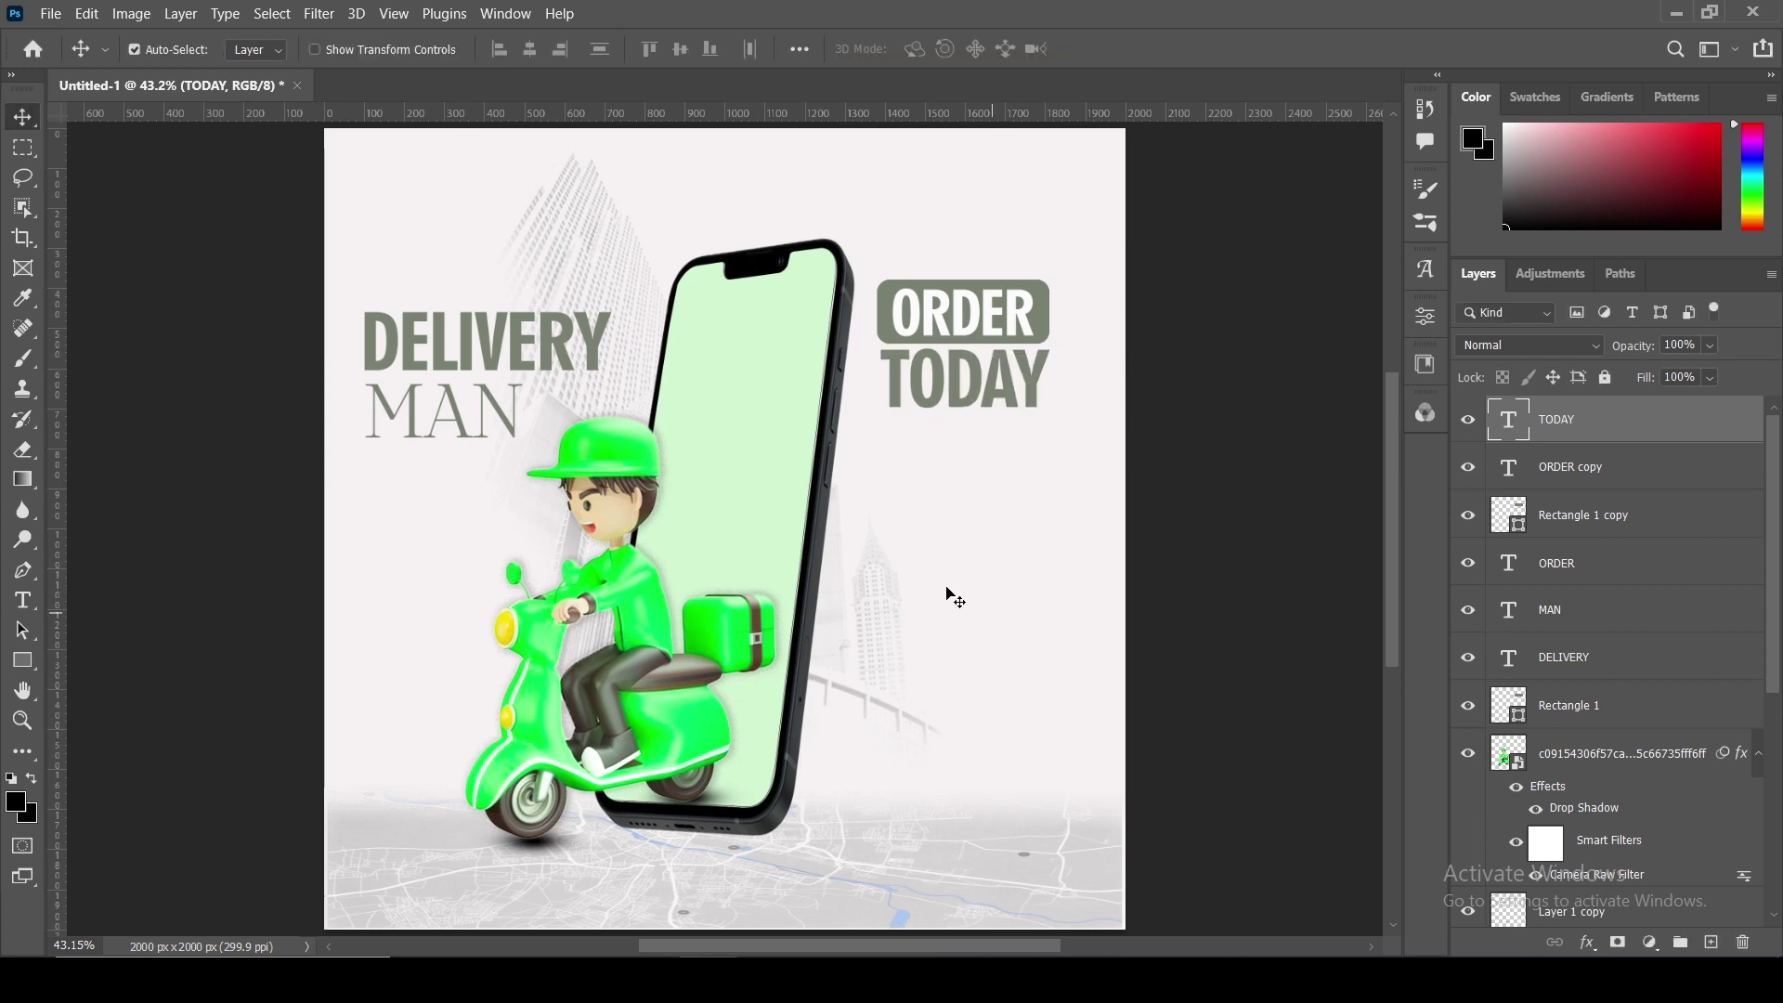
- Switch to File Explorer, select the award ribbon, delivery truck and thumbs-up images in the HD folder, and place them in the Photoshop artwork
{"action": "left_click", "coordinate": [1677, 13]}
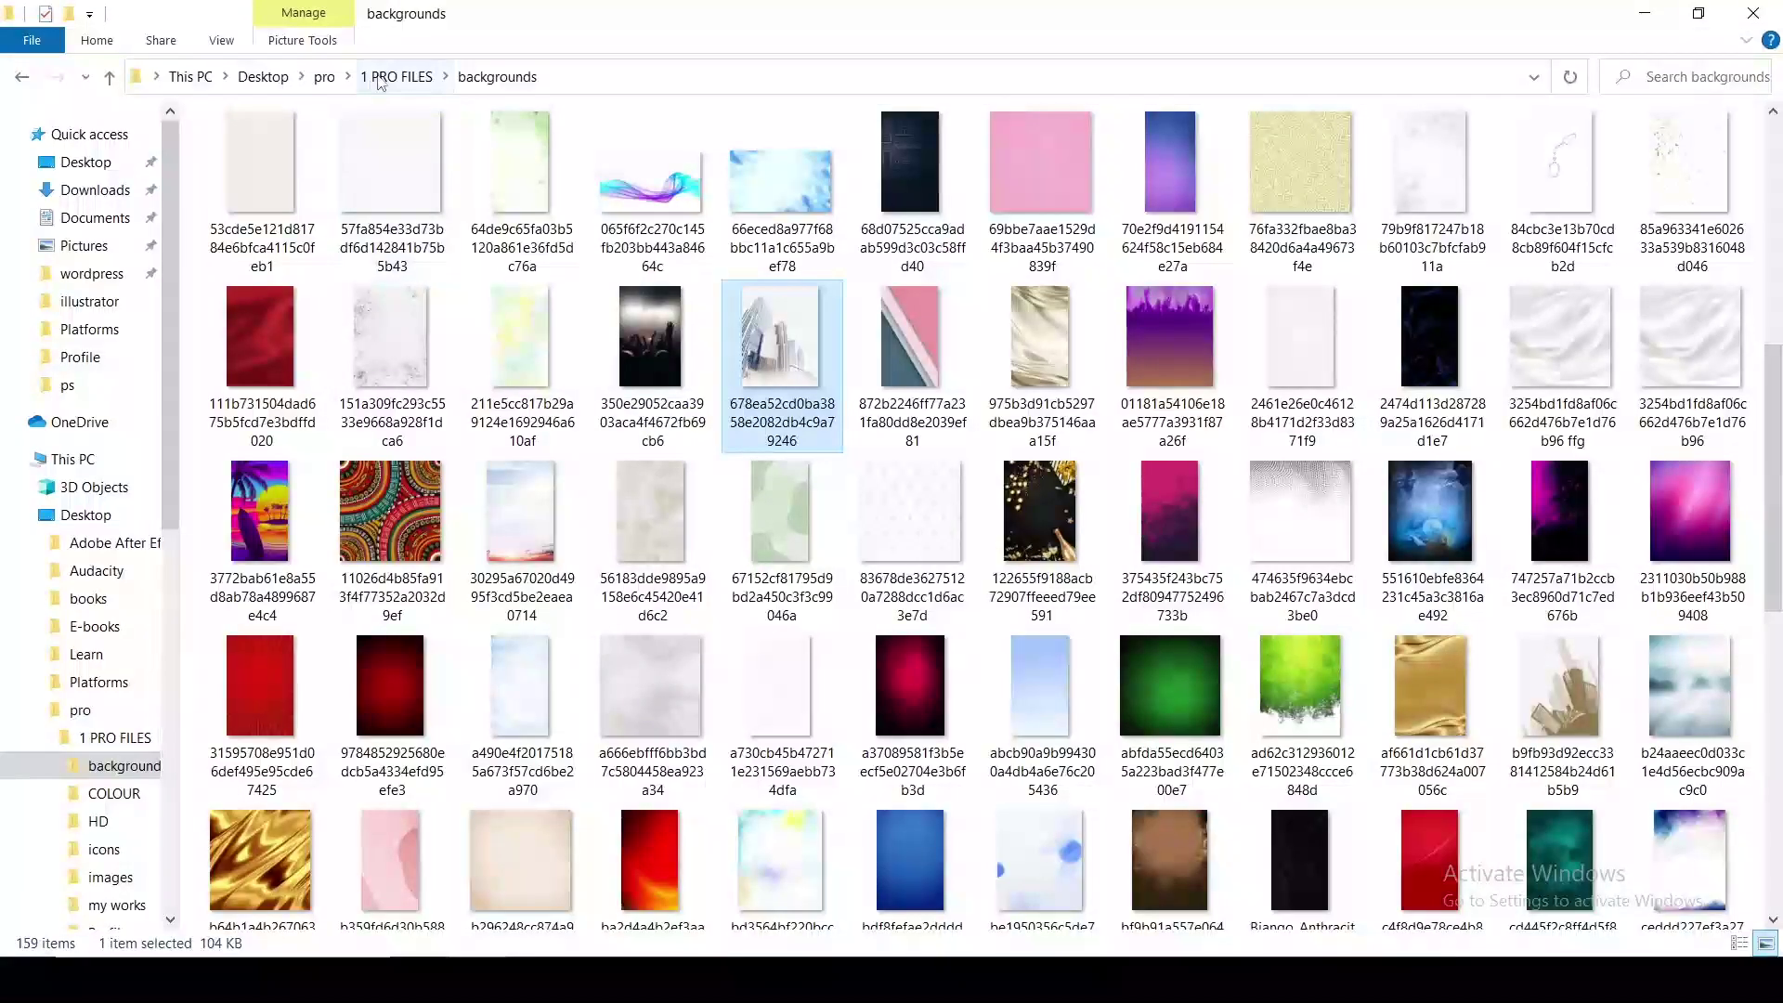
{"action": "left_click", "coordinate": [377, 78]}
{"action": "left_click", "coordinate": [479, 160]}
{"action": "double_click", "coordinate": [479, 165]}
{"action": "left_click", "coordinate": [876, 427]}
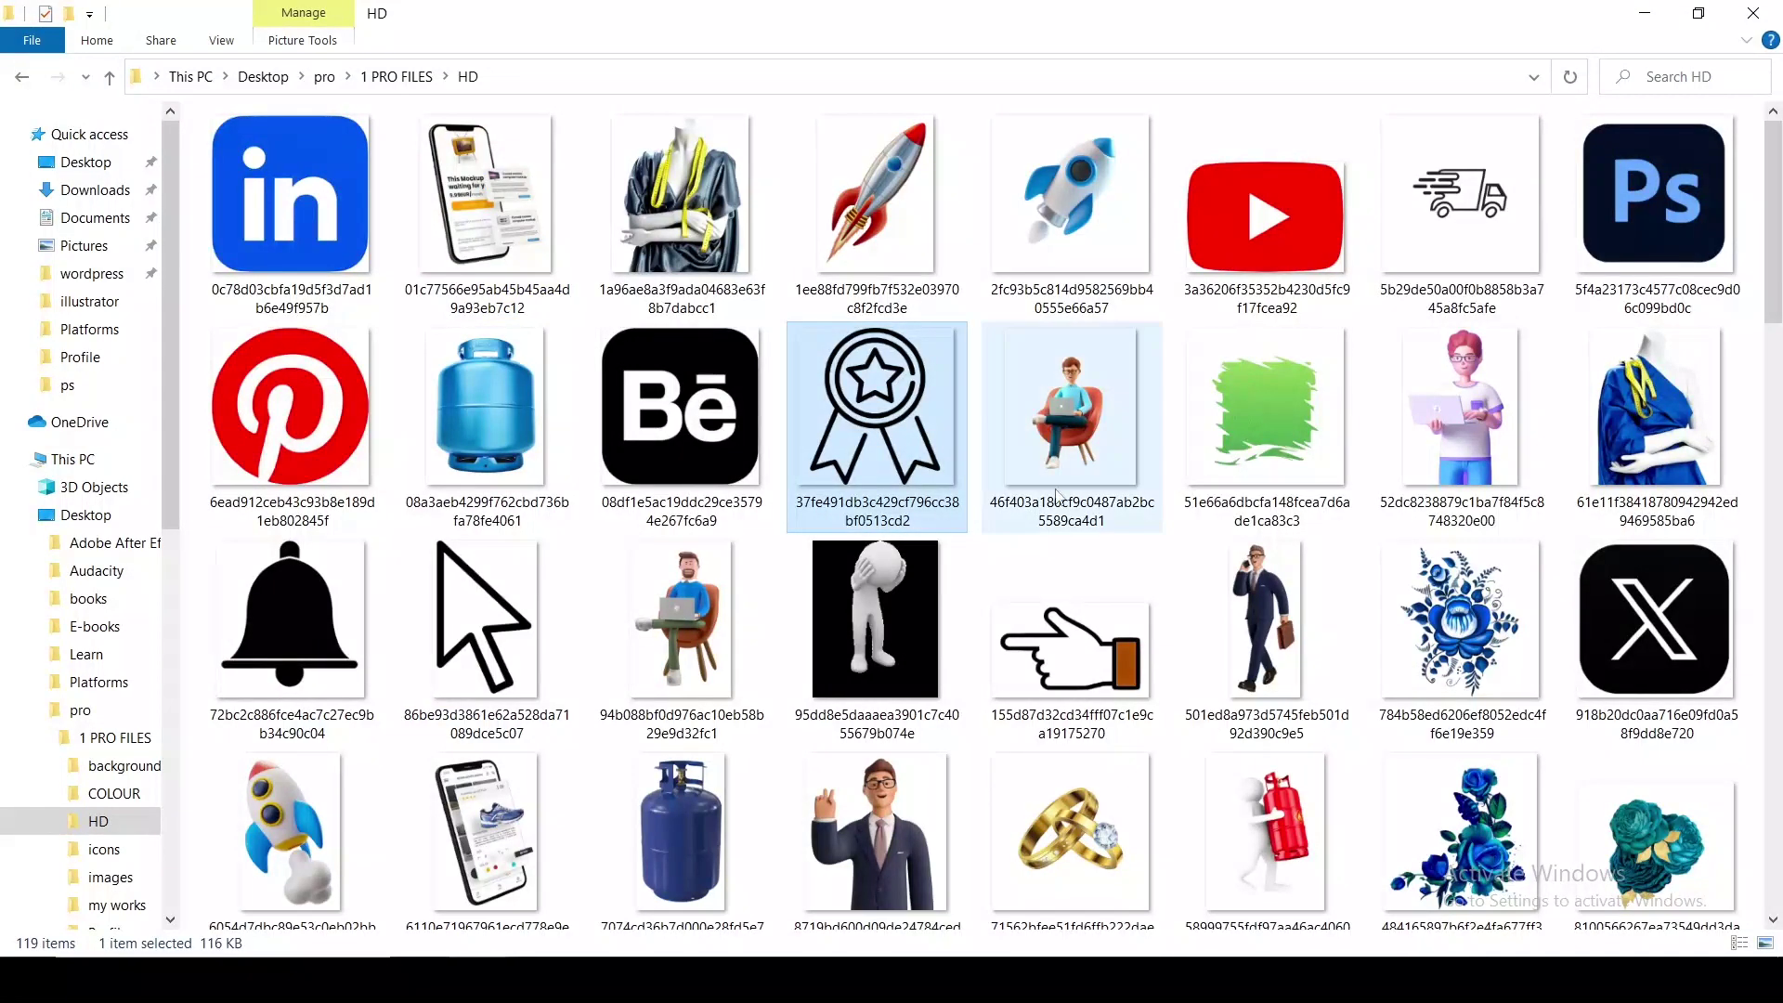
{"action": "left_click", "coordinate": [1462, 205], "text": "ctrl"}
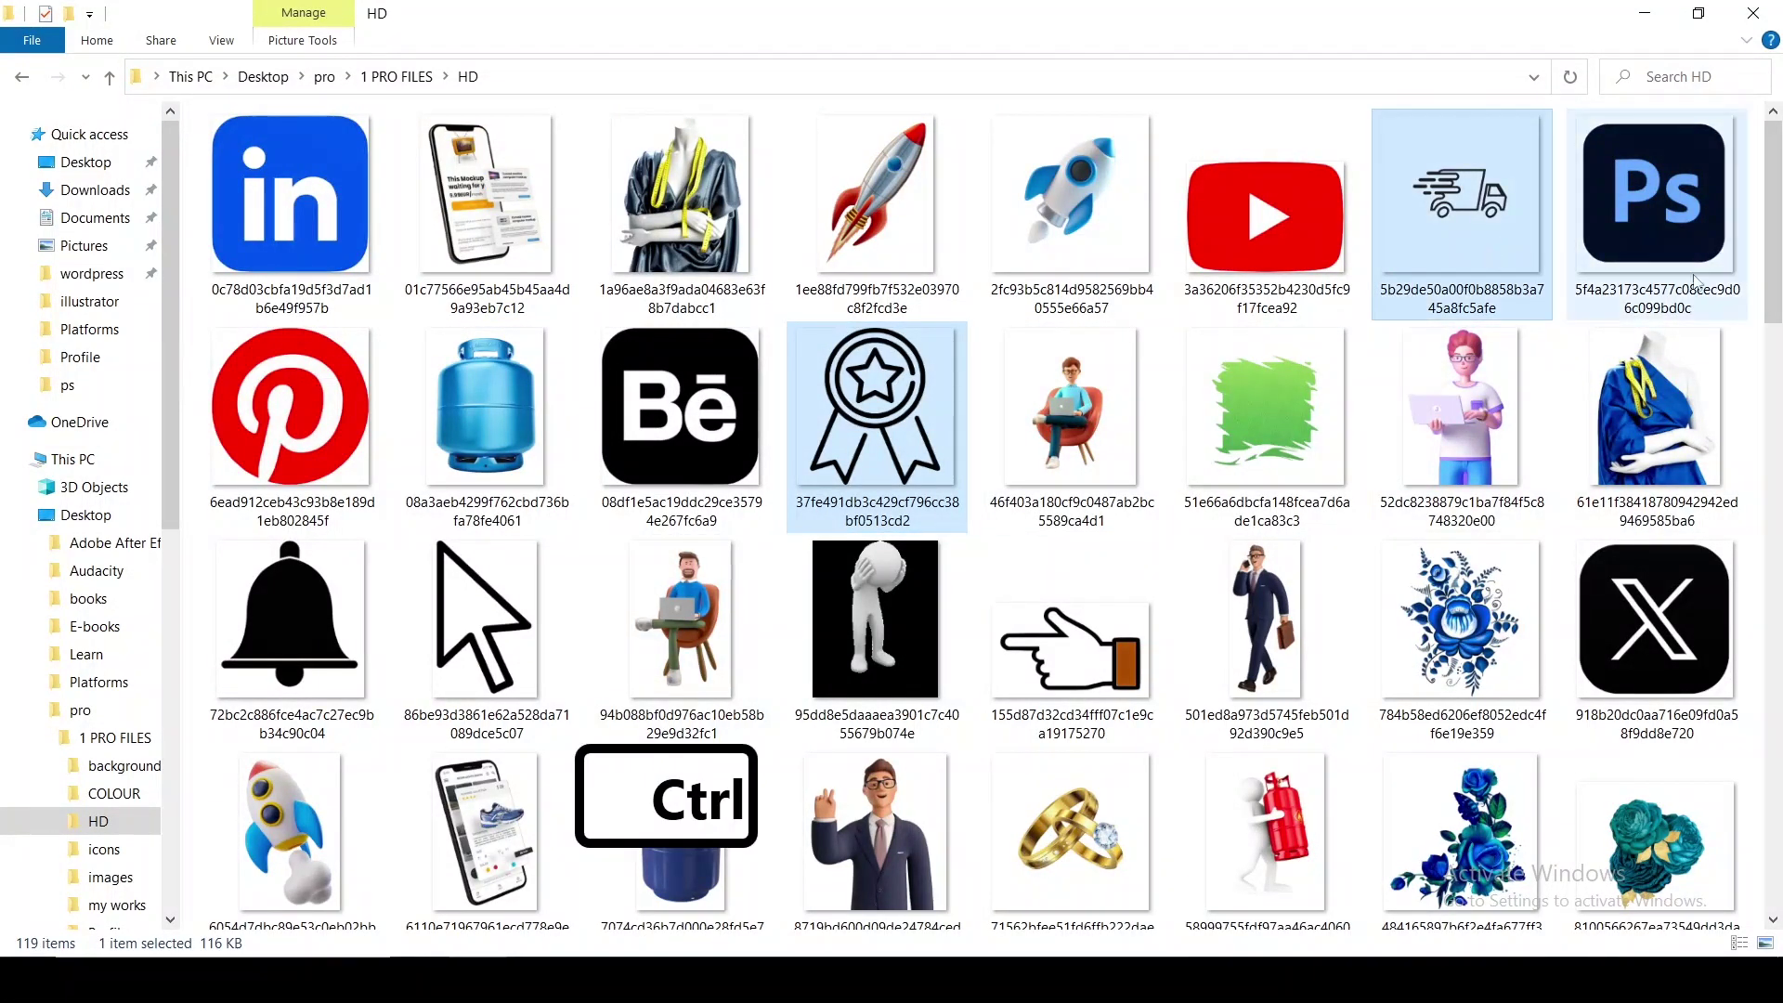
{"action": "scroll", "coordinate": [1462, 214], "scroll_direction": "down", "scroll_amount": 2}
{"action": "scroll", "coordinate": [1532, 274], "scroll_direction": "down", "scroll_amount": 8}
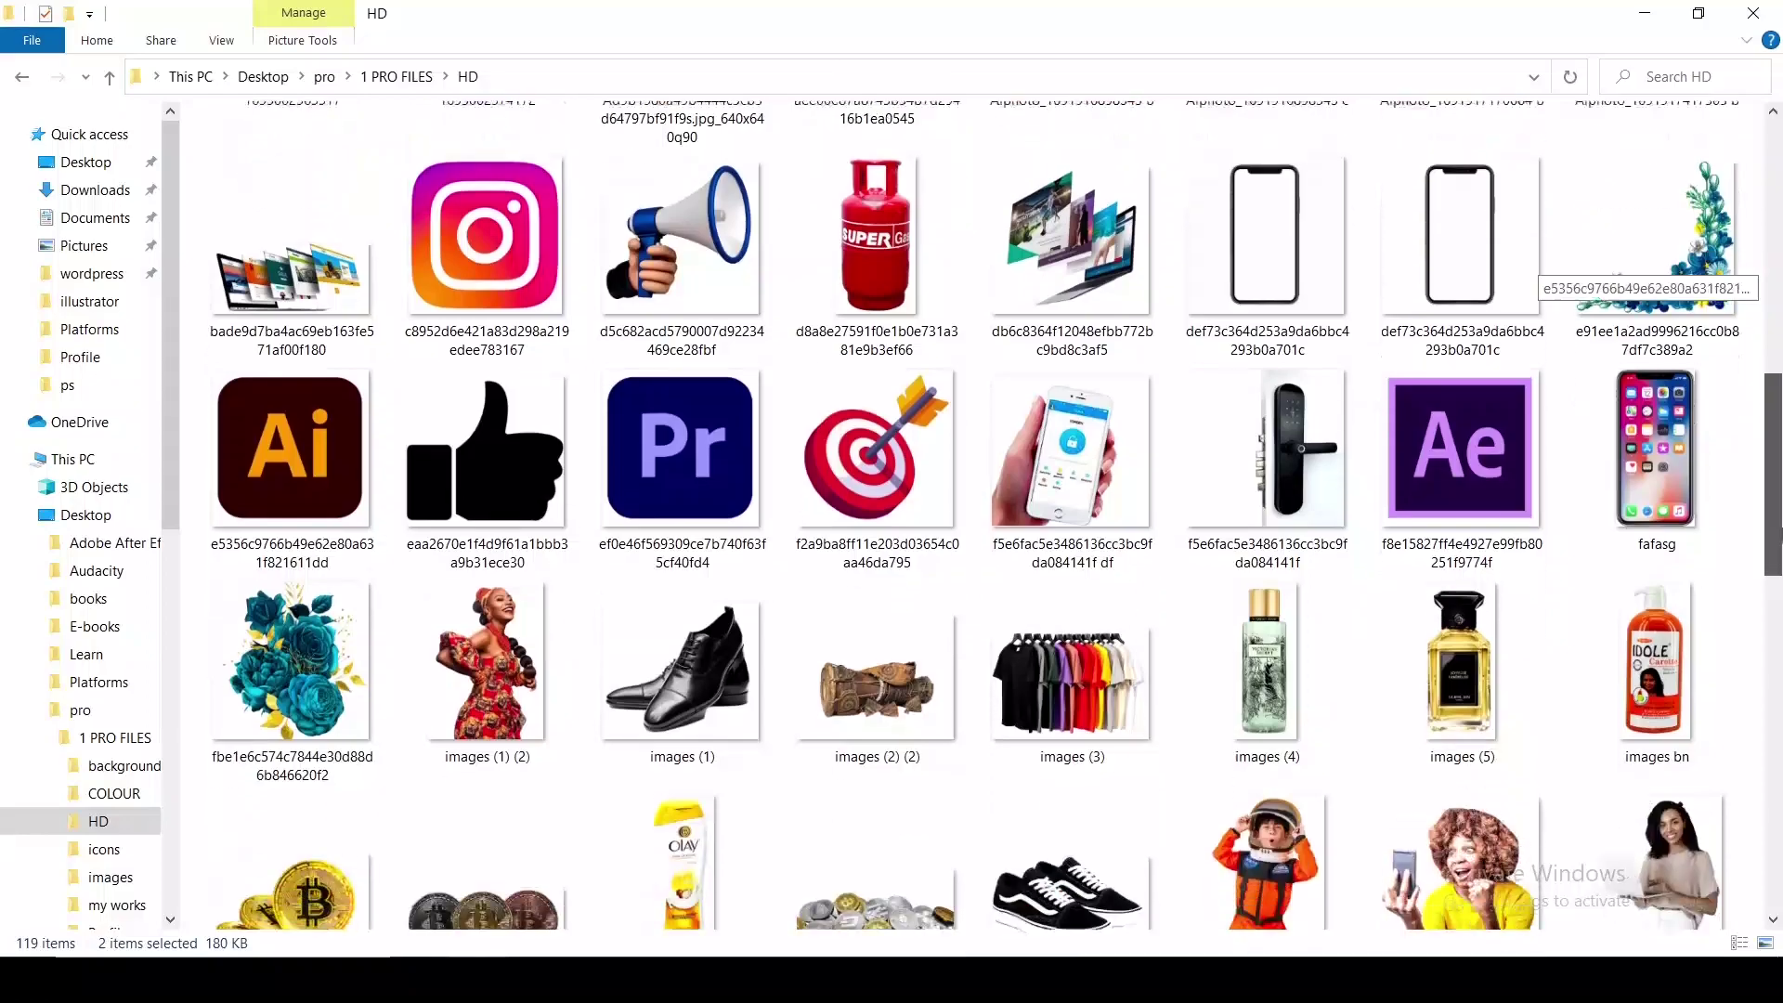
{"action": "left_click", "coordinate": [485, 451], "text": "ctrl"}
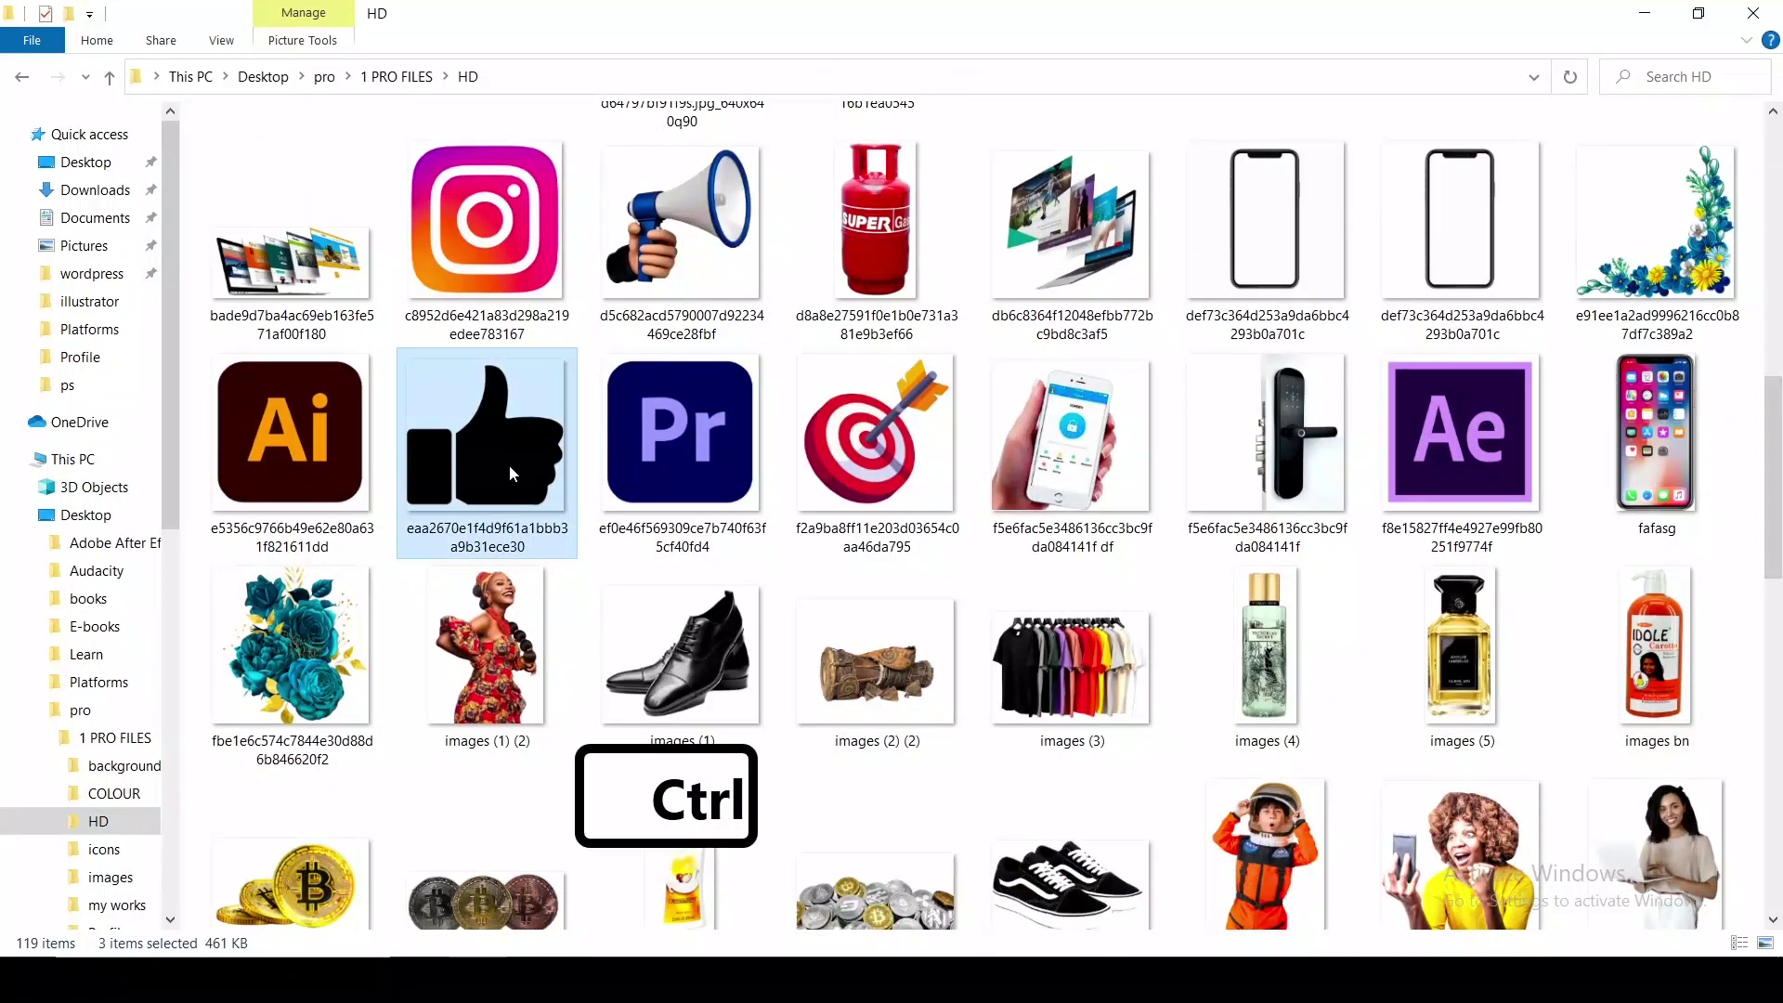
{"action": "left_click_drag", "start_coordinate": [484, 450], "coordinate": [929, 550]}
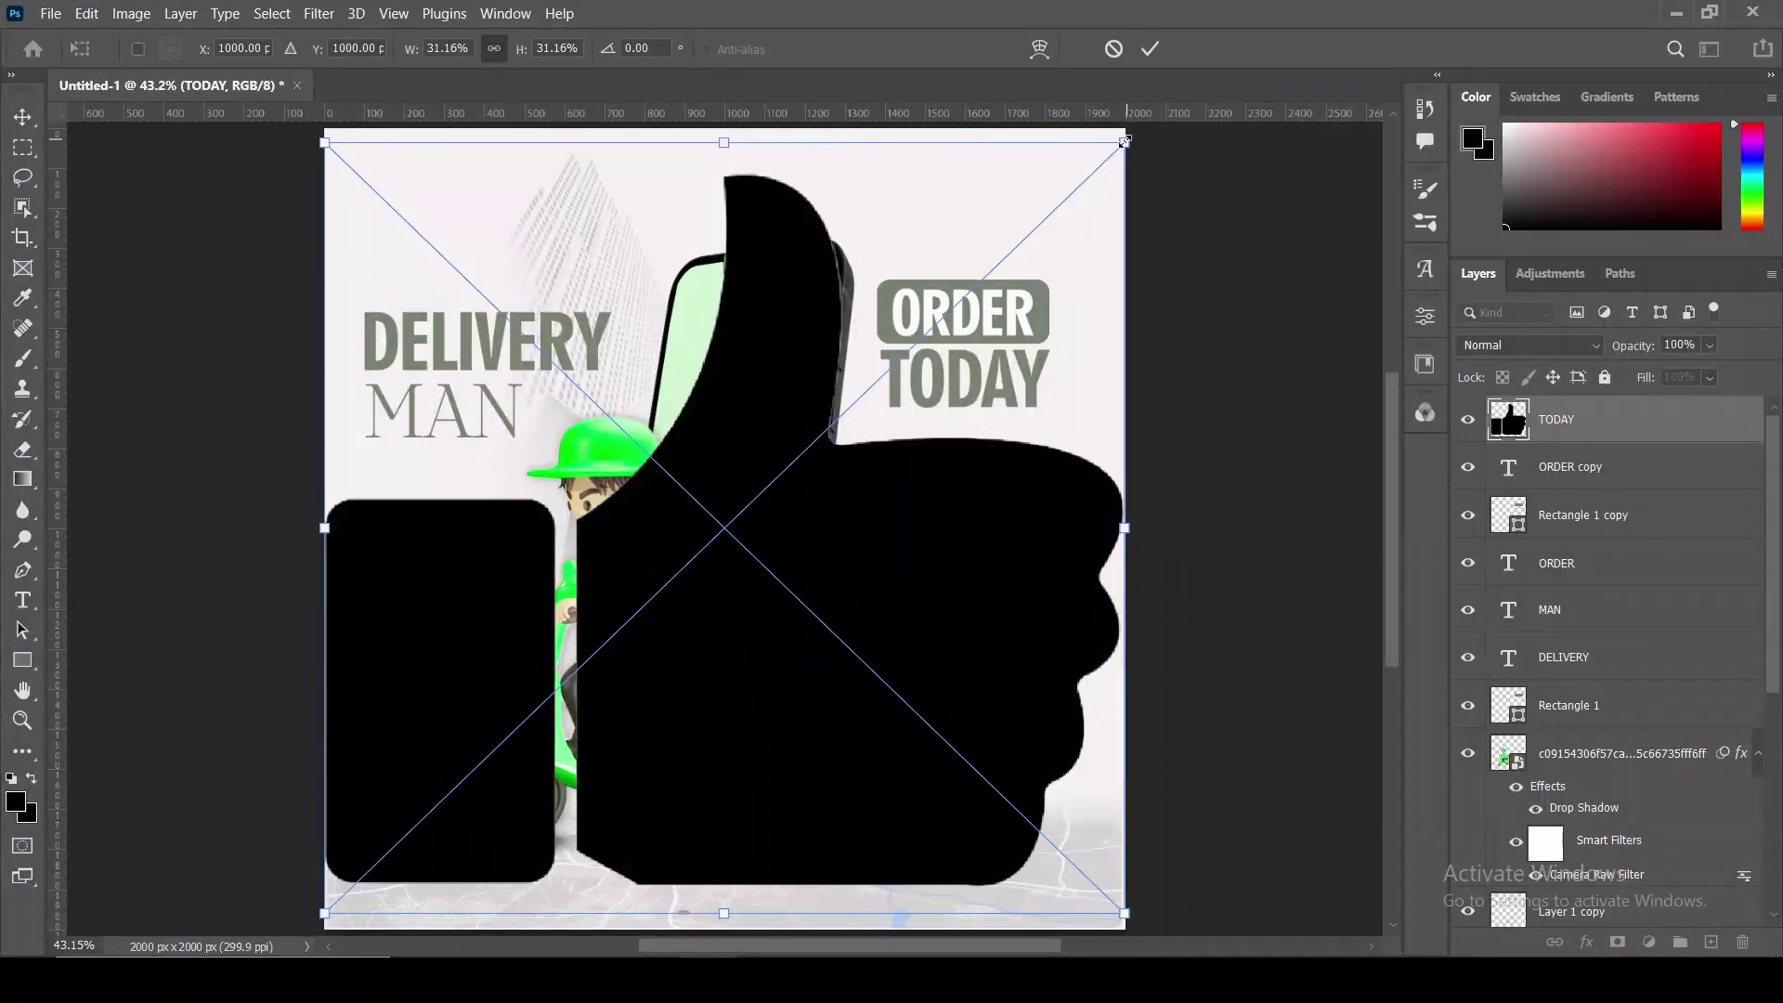
- Shrink the placed thumbs-up and delivery truck icons to small sizes and stack them below the TODAY text
{"action": "left_click_drag", "start_coordinate": [1124, 142], "coordinate": [420, 822]}
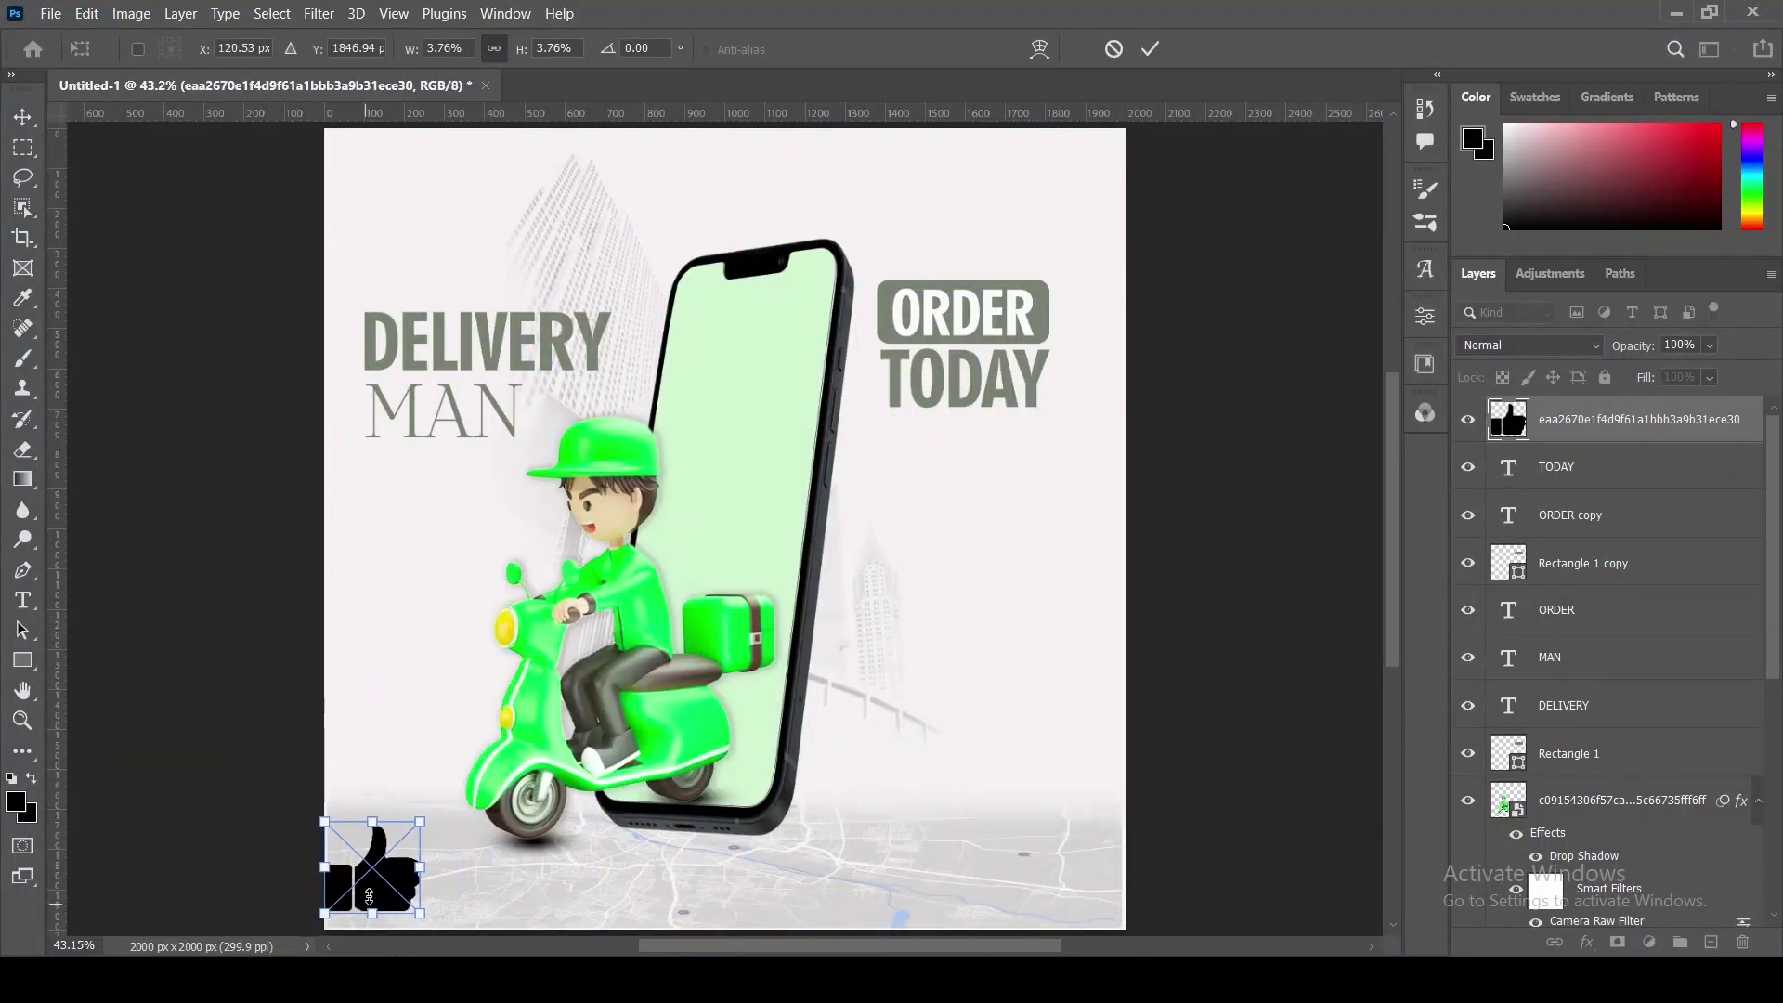
{"action": "left_click_drag", "start_coordinate": [369, 896], "coordinate": [913, 494]}
{"action": "left_click_drag", "start_coordinate": [914, 419], "coordinate": [886, 464]}
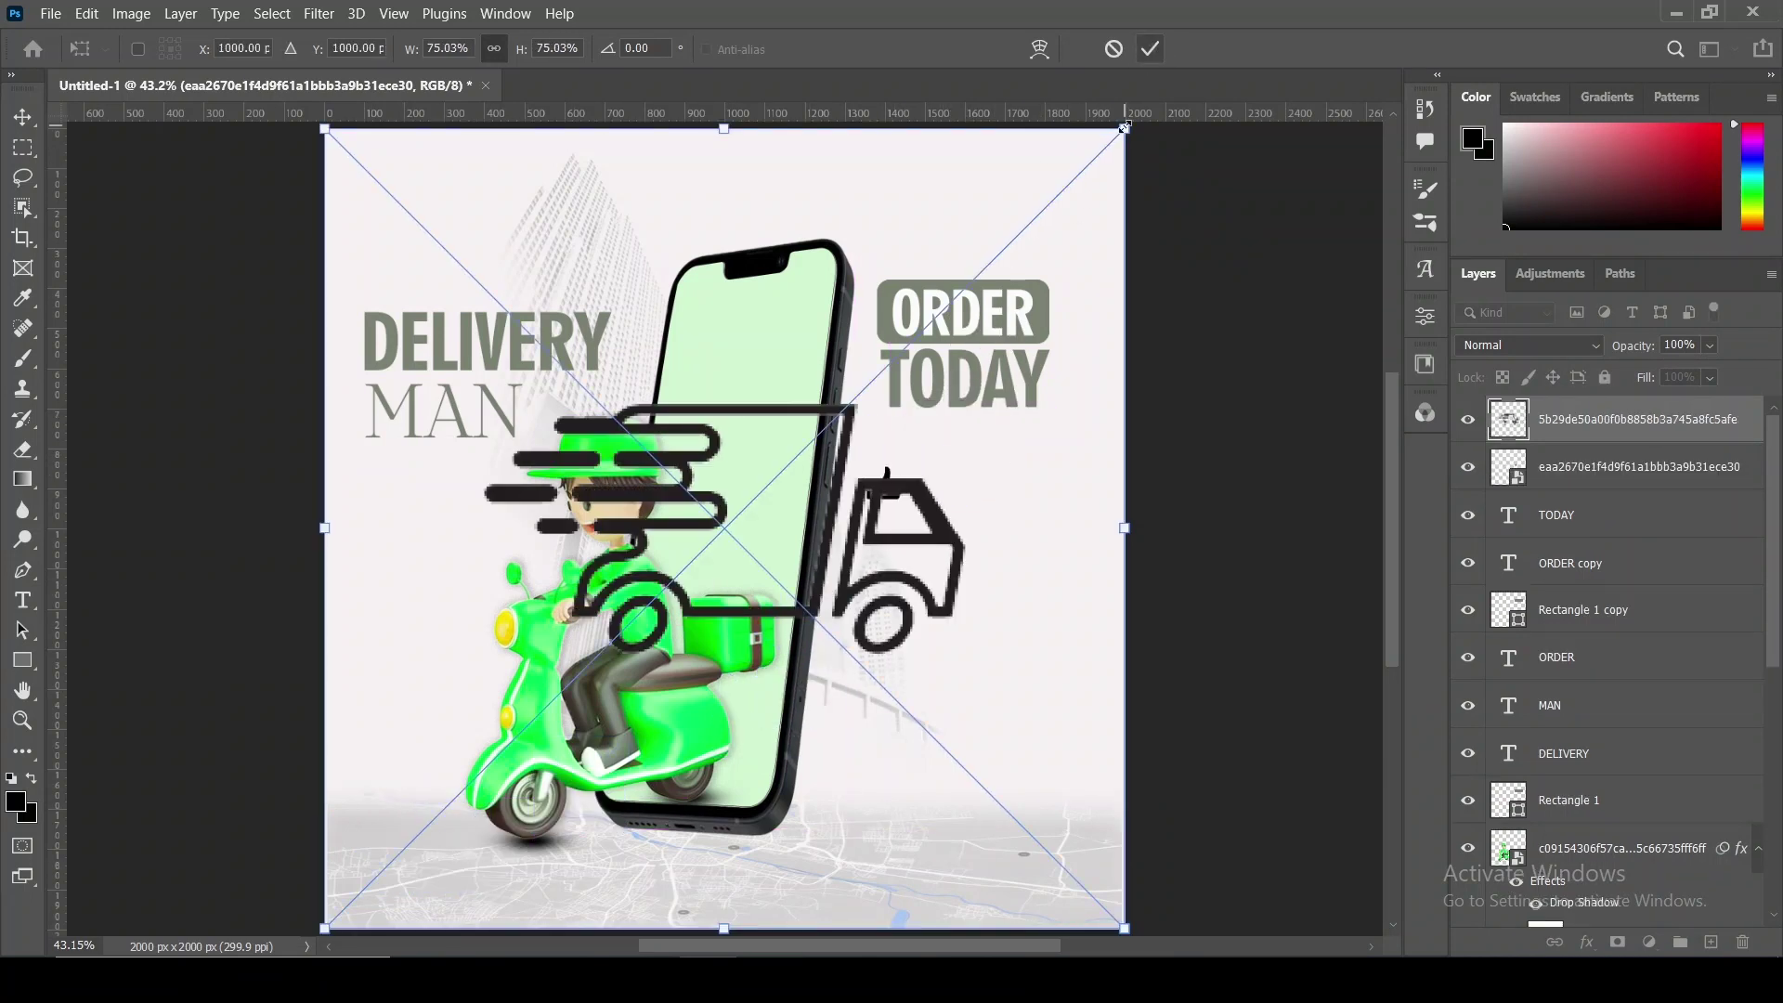
{"action": "left_click_drag", "start_coordinate": [1125, 129], "coordinate": [1022, 228]}
{"action": "left_click_drag", "start_coordinate": [1022, 577], "coordinate": [891, 545]}
{"action": "left_click", "coordinate": [1149, 48]}
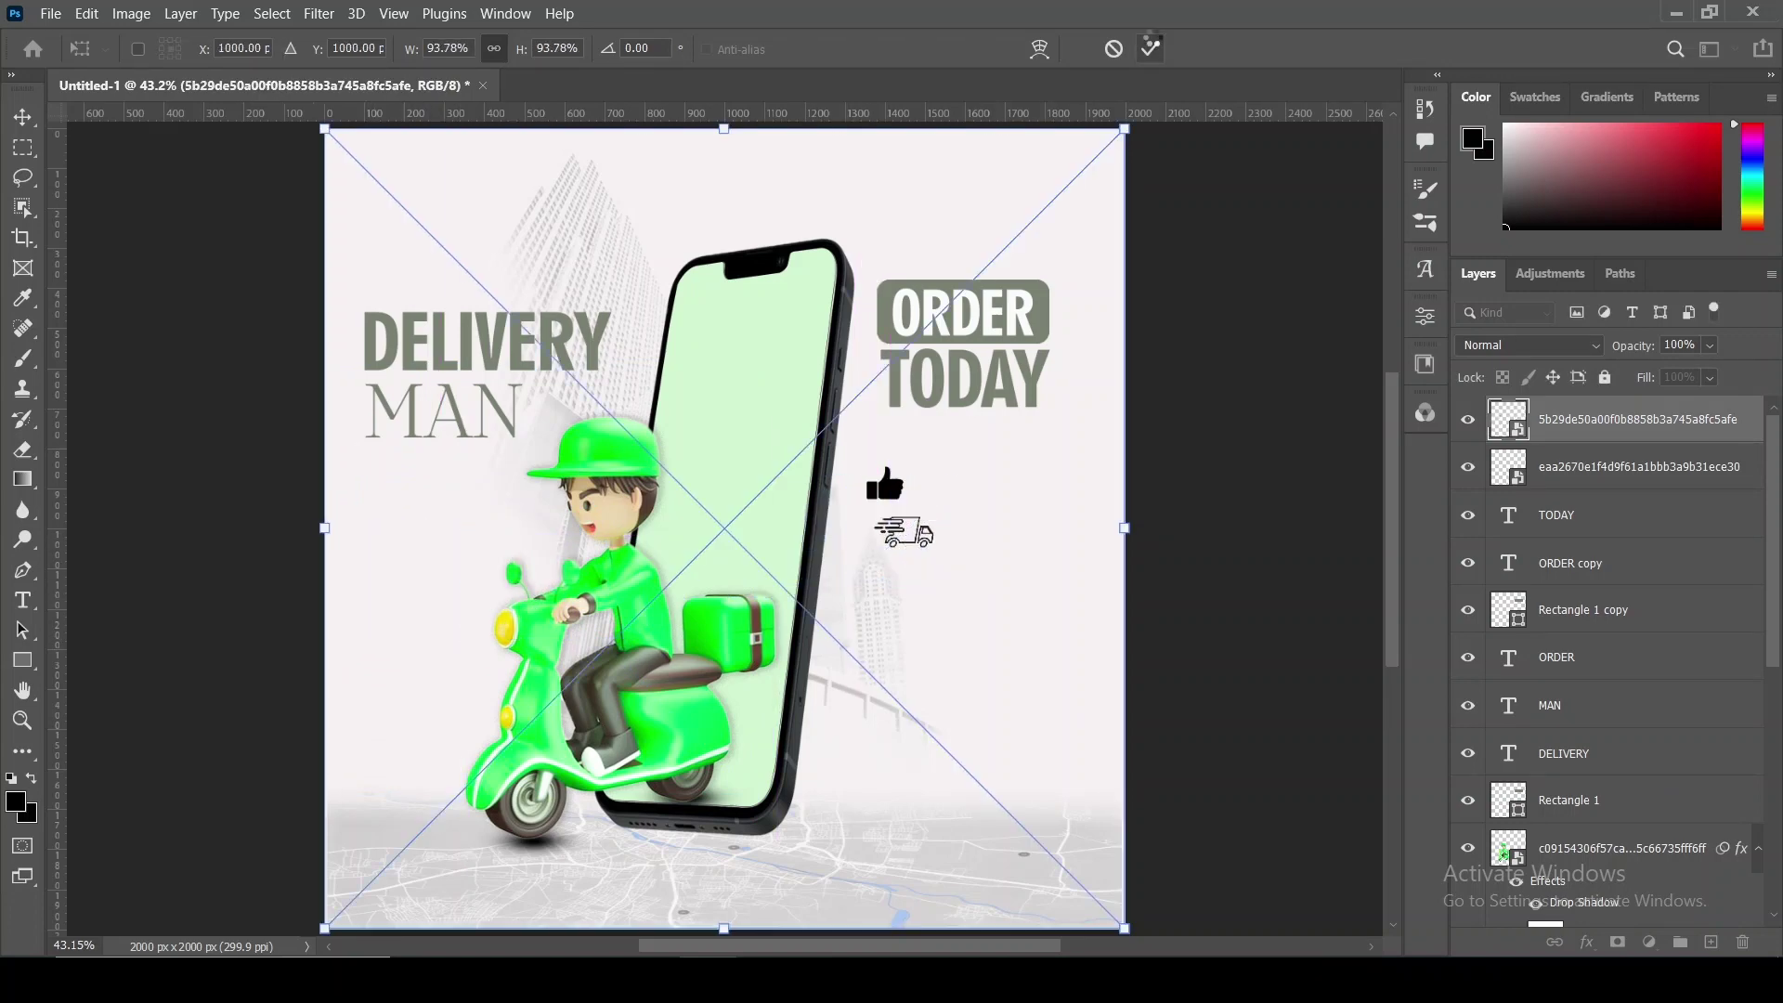
- Shrink the placed award icon and line all three icons up in a loose column farther from the phone
{"action": "left_click_drag", "start_coordinate": [1124, 129], "coordinate": [774, 478]}
{"action": "left_click_drag", "start_coordinate": [657, 600], "coordinate": [460, 804]}
{"action": "left_click_drag", "start_coordinate": [368, 896], "coordinate": [905, 641]}
{"action": "scroll", "coordinate": [906, 640], "scroll_direction": "up", "scroll_amount": 2}
{"action": "scroll", "coordinate": [904, 577], "scroll_direction": "up", "scroll_amount": 5}
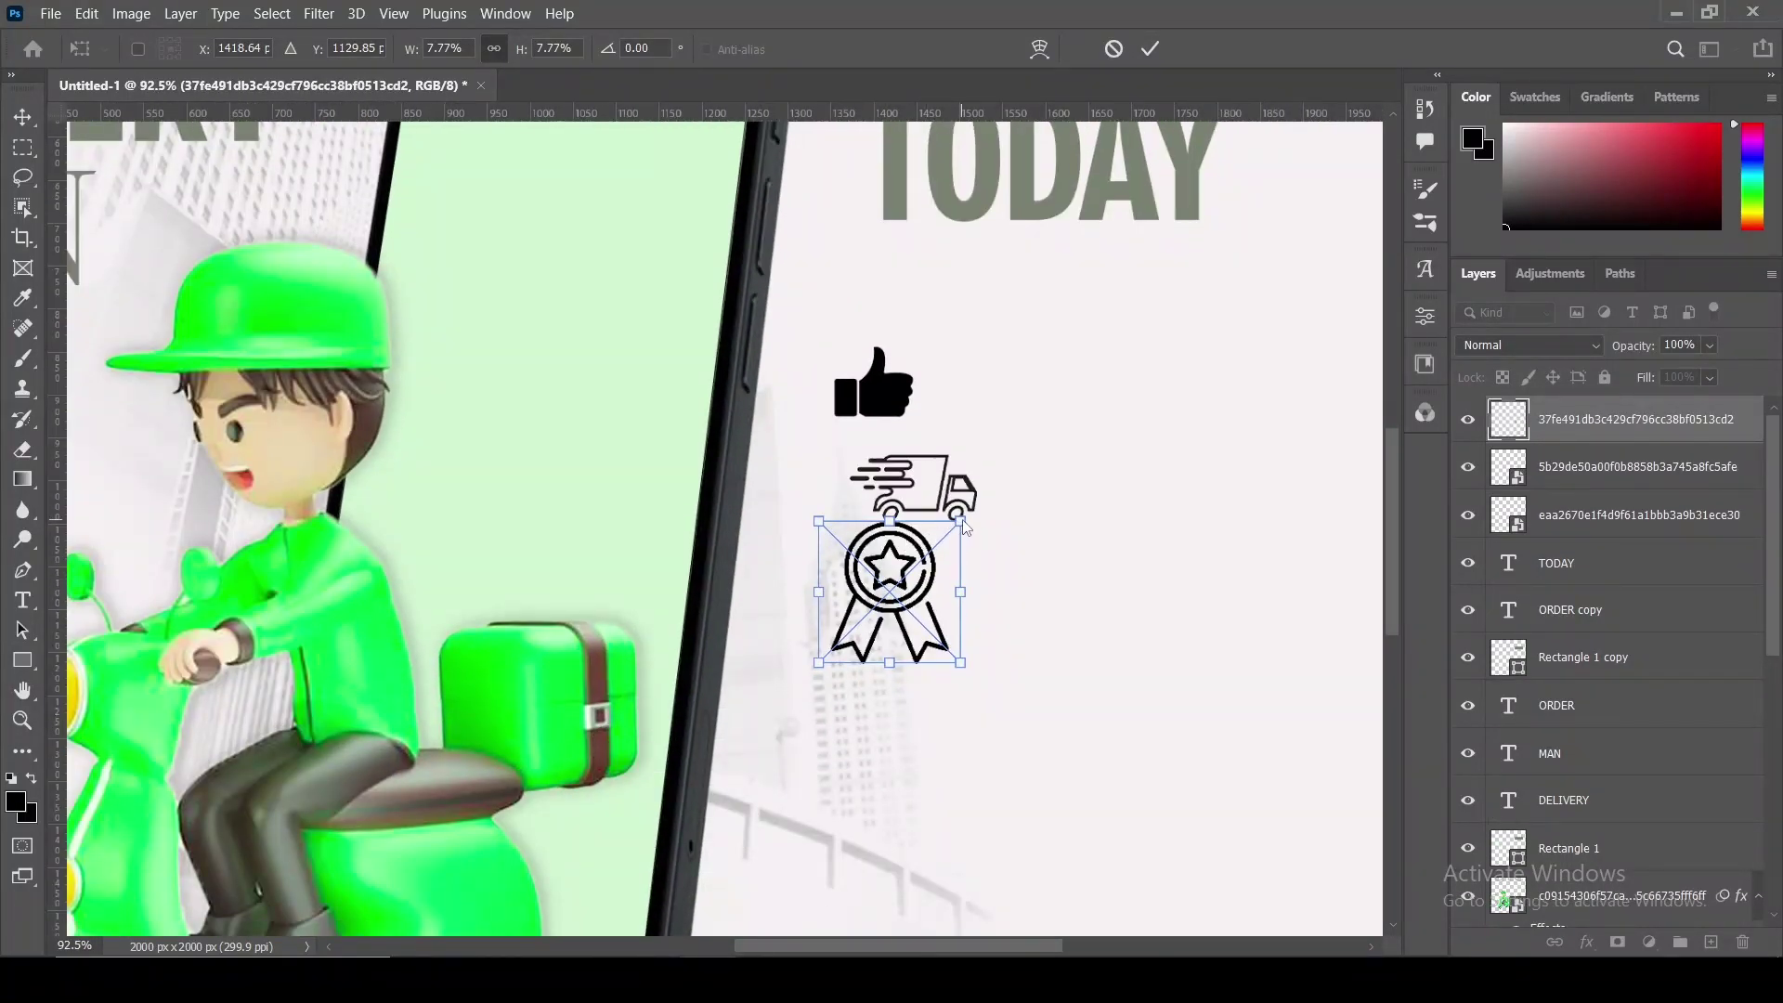
{"action": "left_click_drag", "start_coordinate": [964, 527], "coordinate": [1056, 549]}
{"action": "left_click", "coordinate": [1148, 50]}
{"action": "left_click_drag", "start_coordinate": [957, 493], "coordinate": [1113, 467]}
{"action": "left_click_drag", "start_coordinate": [887, 410], "coordinate": [1122, 397]}
- Draw a nearly square rectangle of about 92 × 89 px below the TODAY text, between the phone and the icons
{"action": "left_click", "coordinate": [22, 660]}
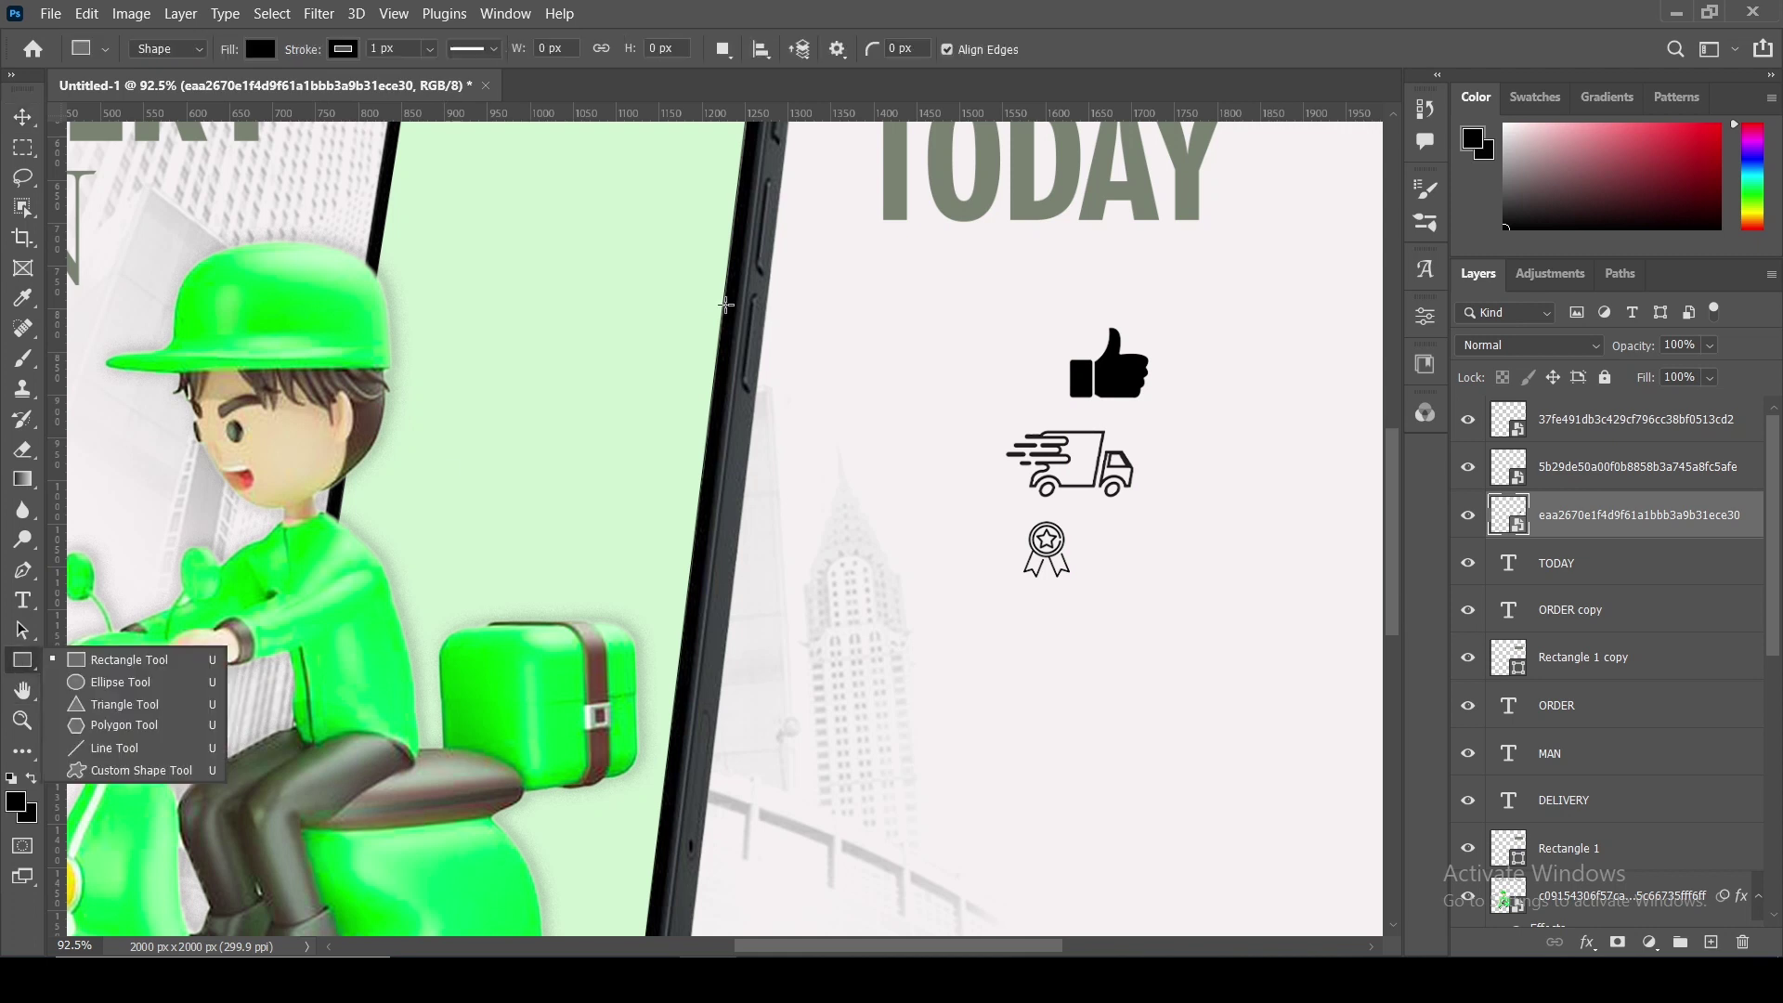
{"action": "left_click", "coordinate": [239, 598]}
{"action": "left_click_drag", "start_coordinate": [870, 304], "coordinate": [919, 363]}
- Remove the new square's stroke and fill it with the recently used grey-green
{"action": "left_click", "coordinate": [1158, 552]}
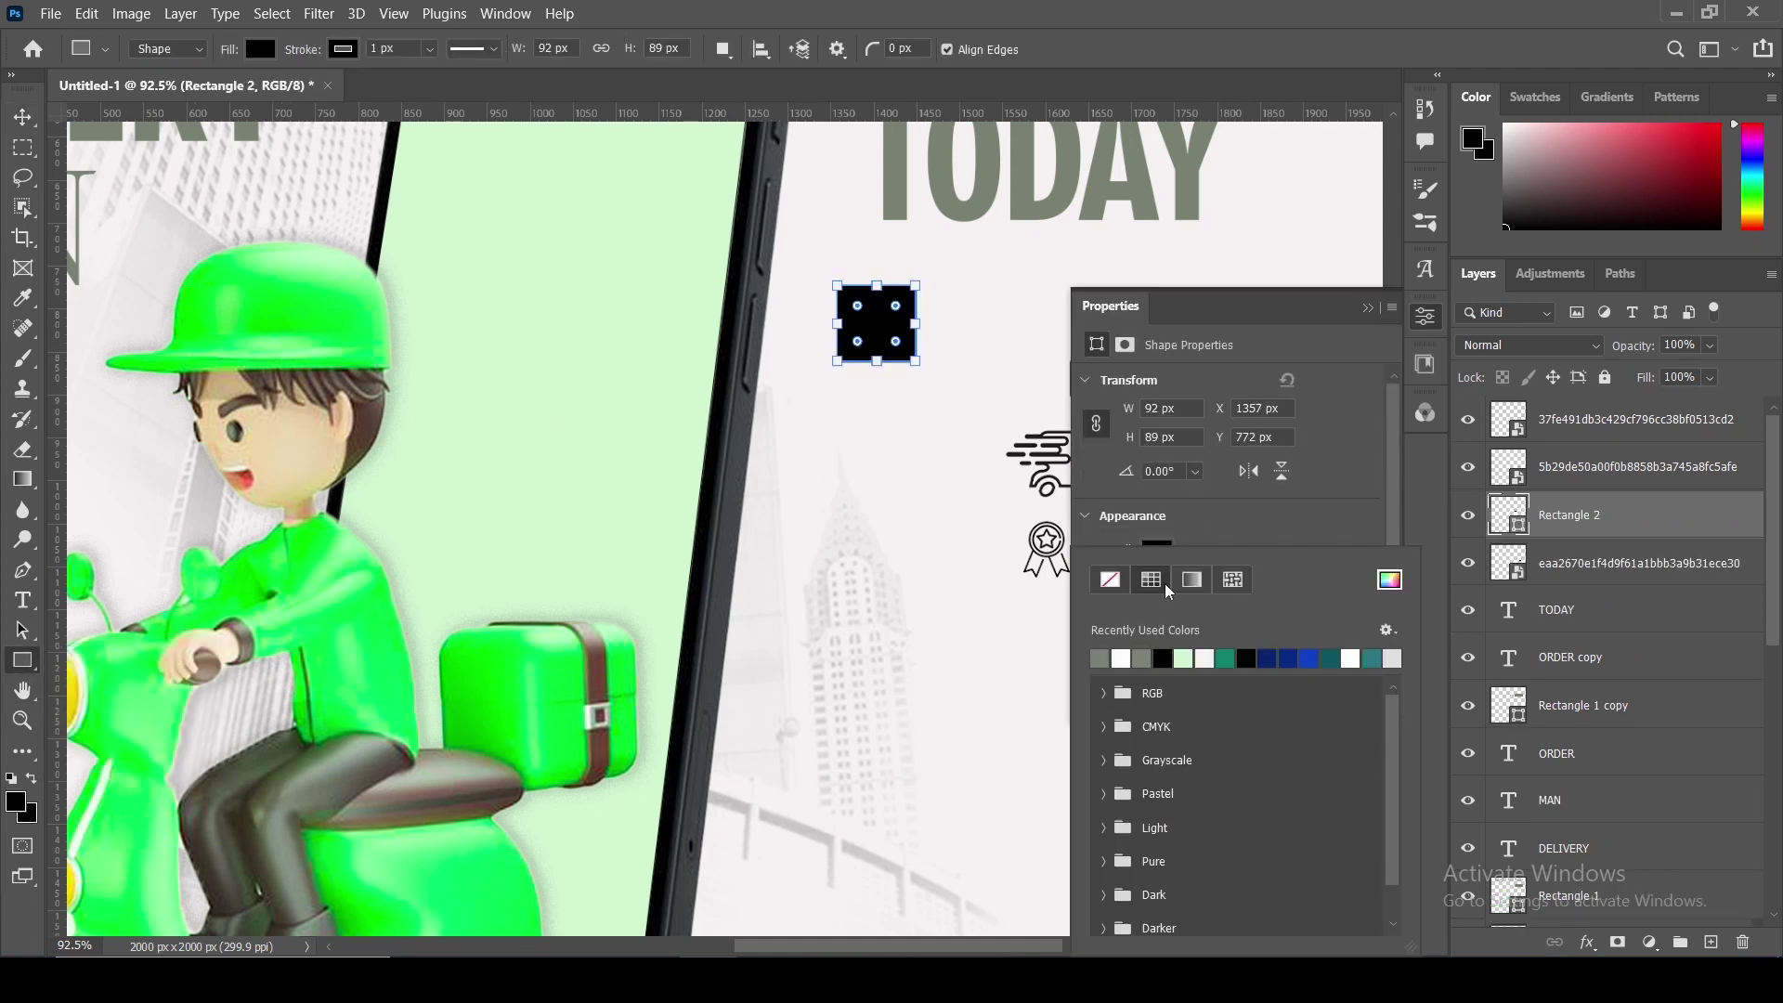
{"action": "left_click", "coordinate": [1110, 579]}
{"action": "left_click", "coordinate": [1158, 551]}
{"action": "left_click", "coordinate": [1158, 551]}
{"action": "left_click", "coordinate": [1099, 658]}
{"action": "key", "text": "Return"}
- Slightly round all four corners of the grey-green square
{"action": "scroll", "coordinate": [1138, 624], "scroll_direction": "down", "scroll_amount": 2}
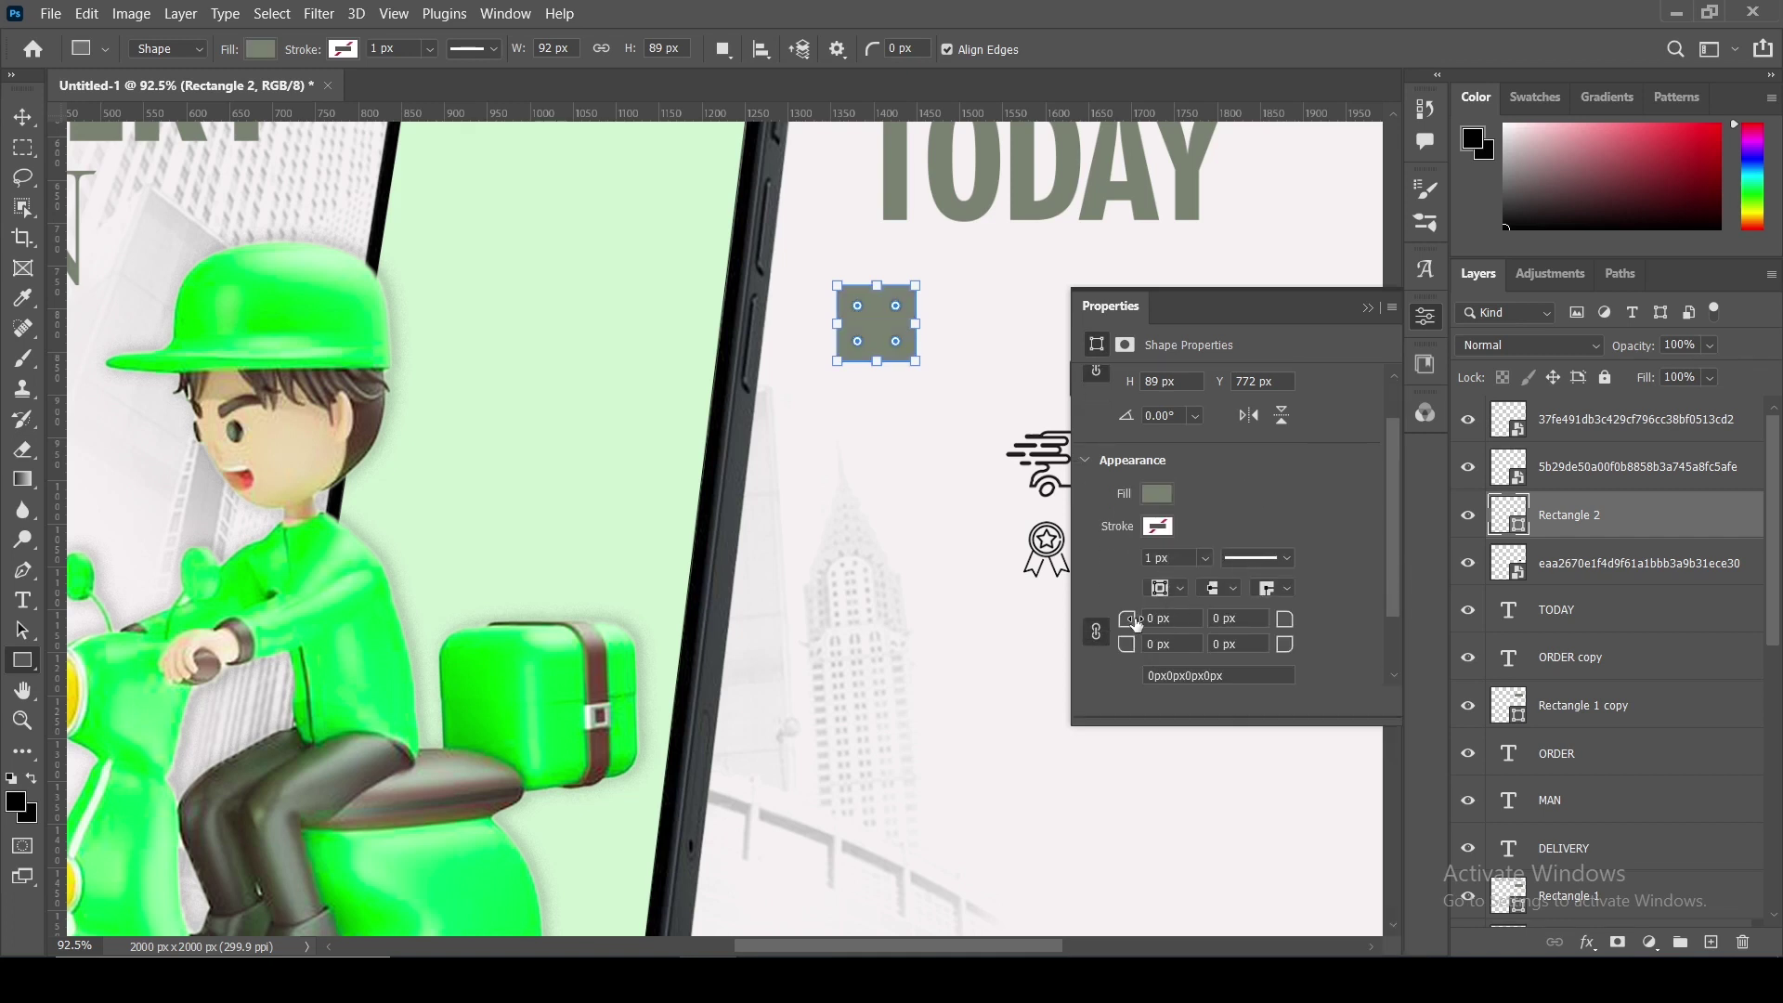
{"action": "left_click", "coordinate": [1367, 308]}
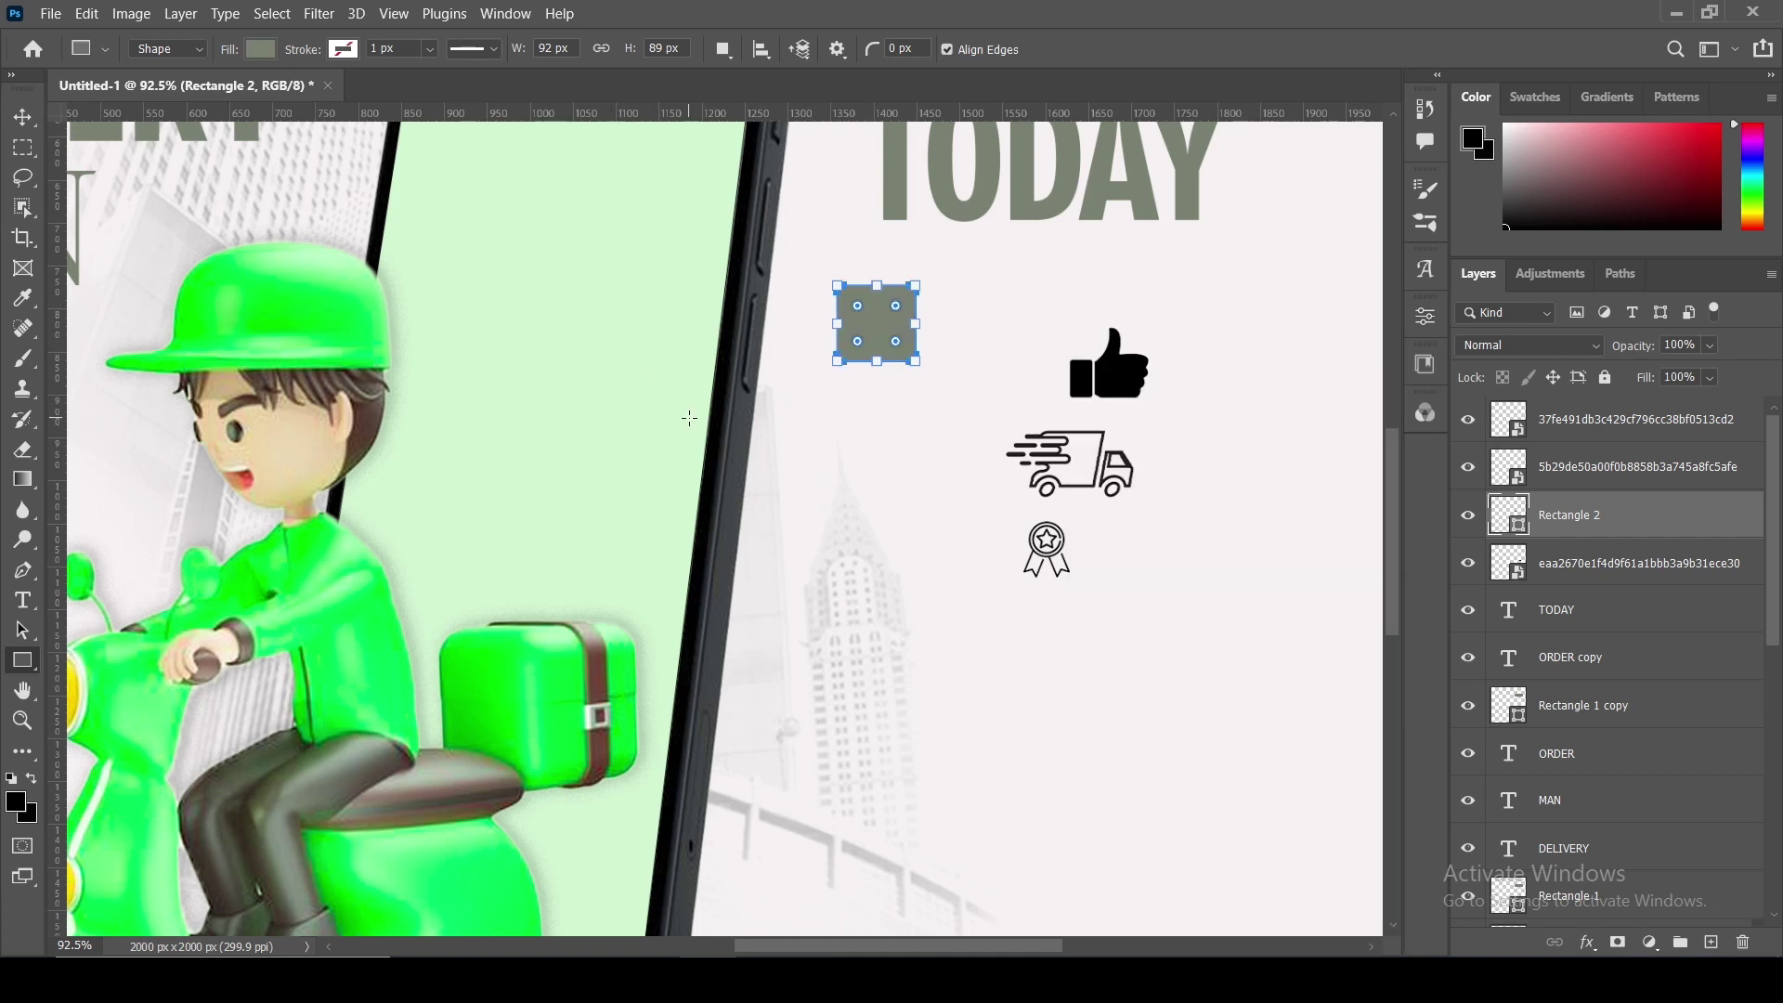
{"action": "key", "text": "v"}
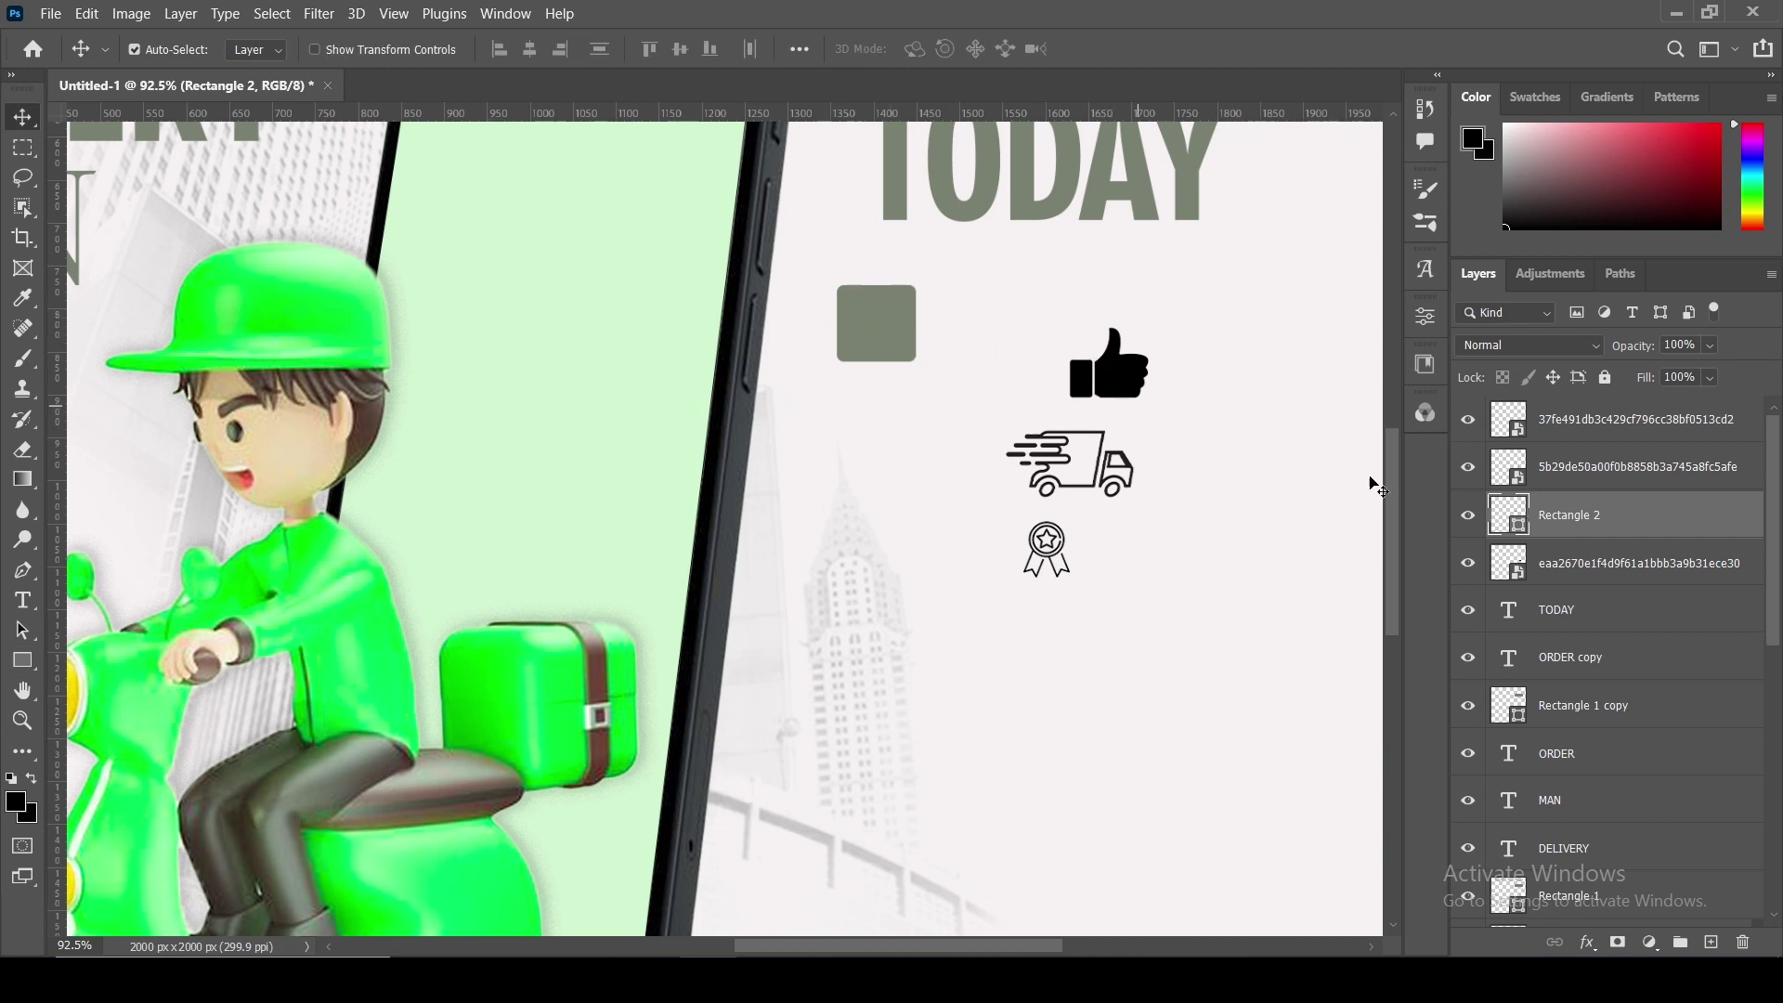
- Reorder the square's layer so it sits beneath the thumbs-up icon layer
{"action": "left_click", "coordinate": [1130, 387]}
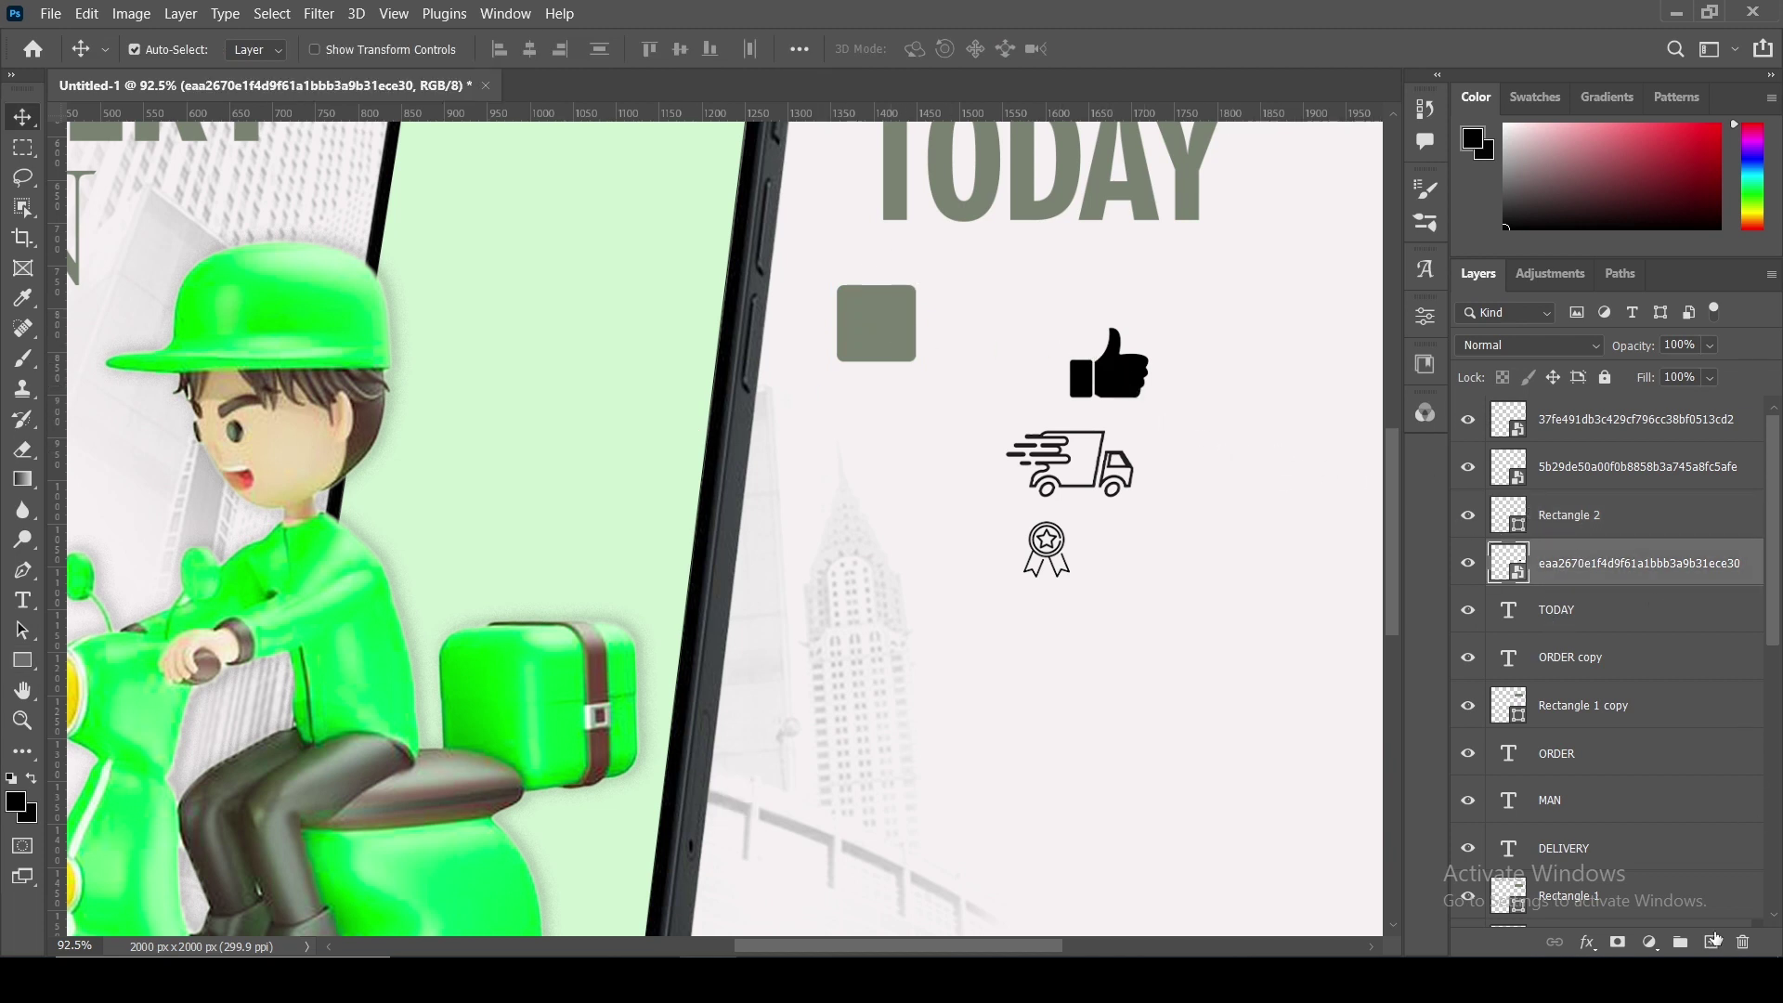
{"action": "left_click", "coordinate": [1133, 470]}
{"action": "left_click", "coordinate": [905, 348]}
{"action": "key", "text": "ctrl+bracketleft"}
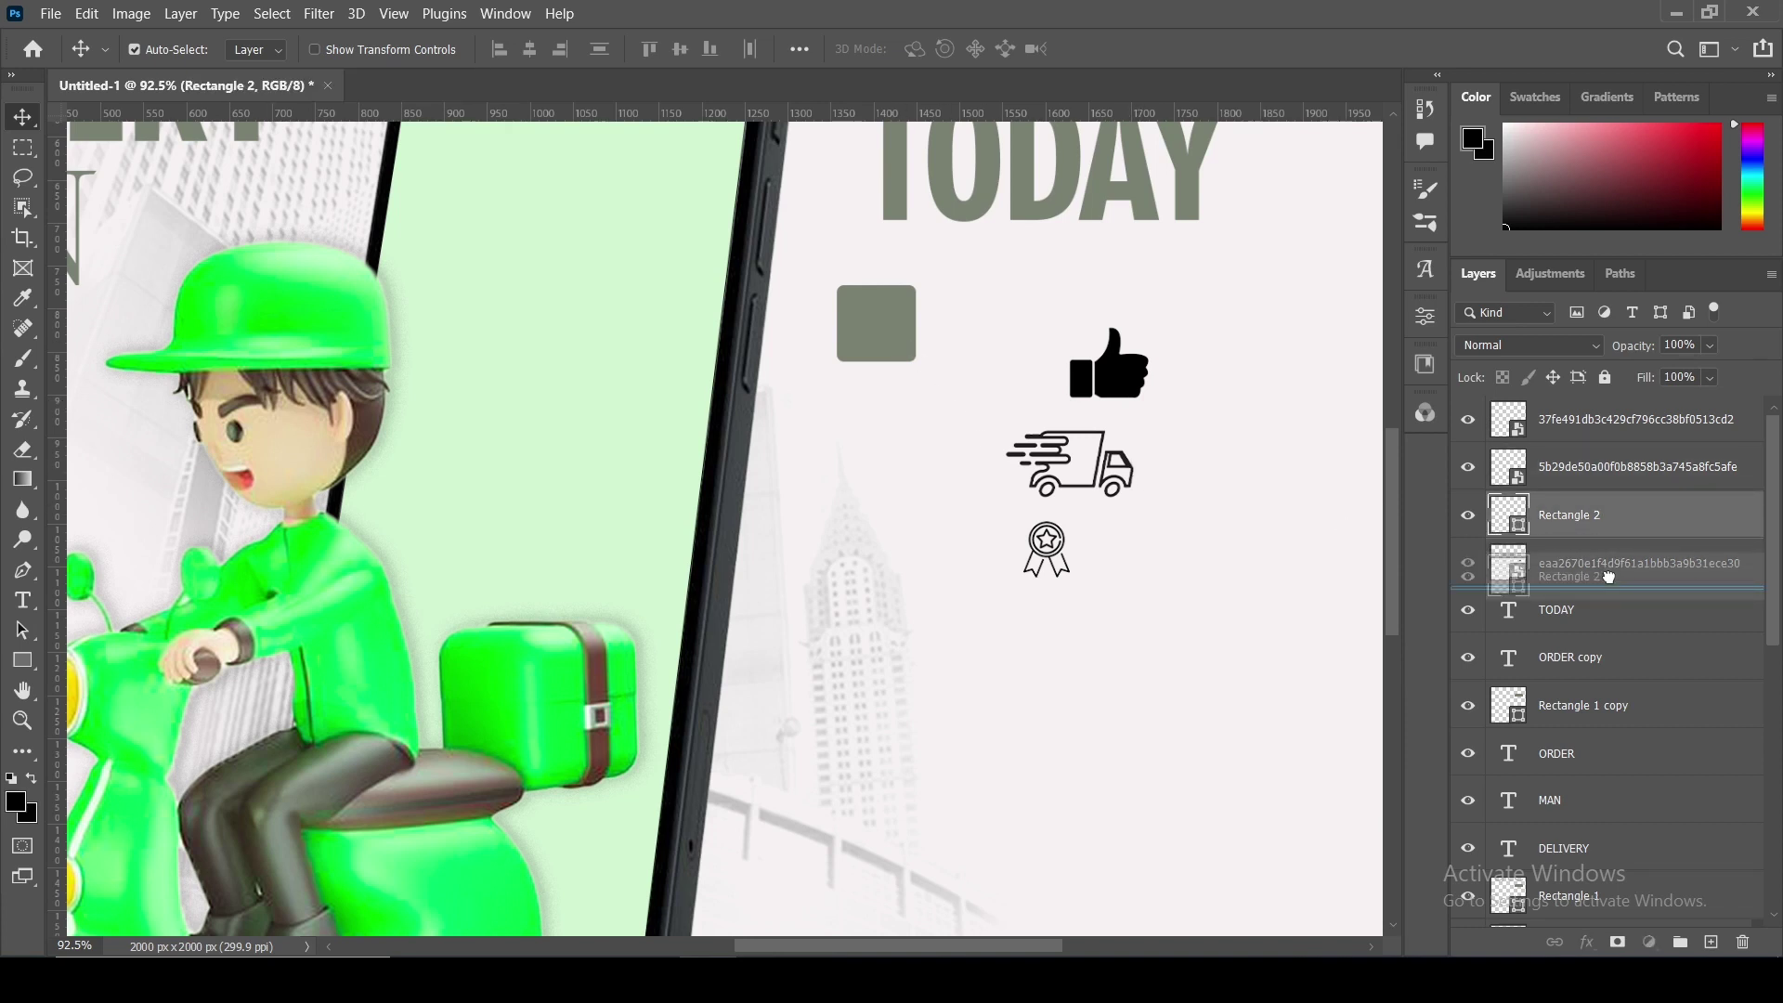
- Duplicate the grey-green square twice and arrange the three squares in an evenly spaced vertical column below TODAY
{"action": "left_click_drag", "start_coordinate": [883, 330], "coordinate": [889, 608]}
{"action": "key", "text": "ctrl+j"}
{"action": "key", "text": "ctrl+j"}
- Move the thumbs-up icon onto the topmost square and scale it down to fit inside
{"action": "left_click_drag", "start_coordinate": [1125, 367], "coordinate": [895, 312]}
{"action": "key", "text": "ctrl+t"}
{"action": "left_click", "coordinate": [1151, 51]}
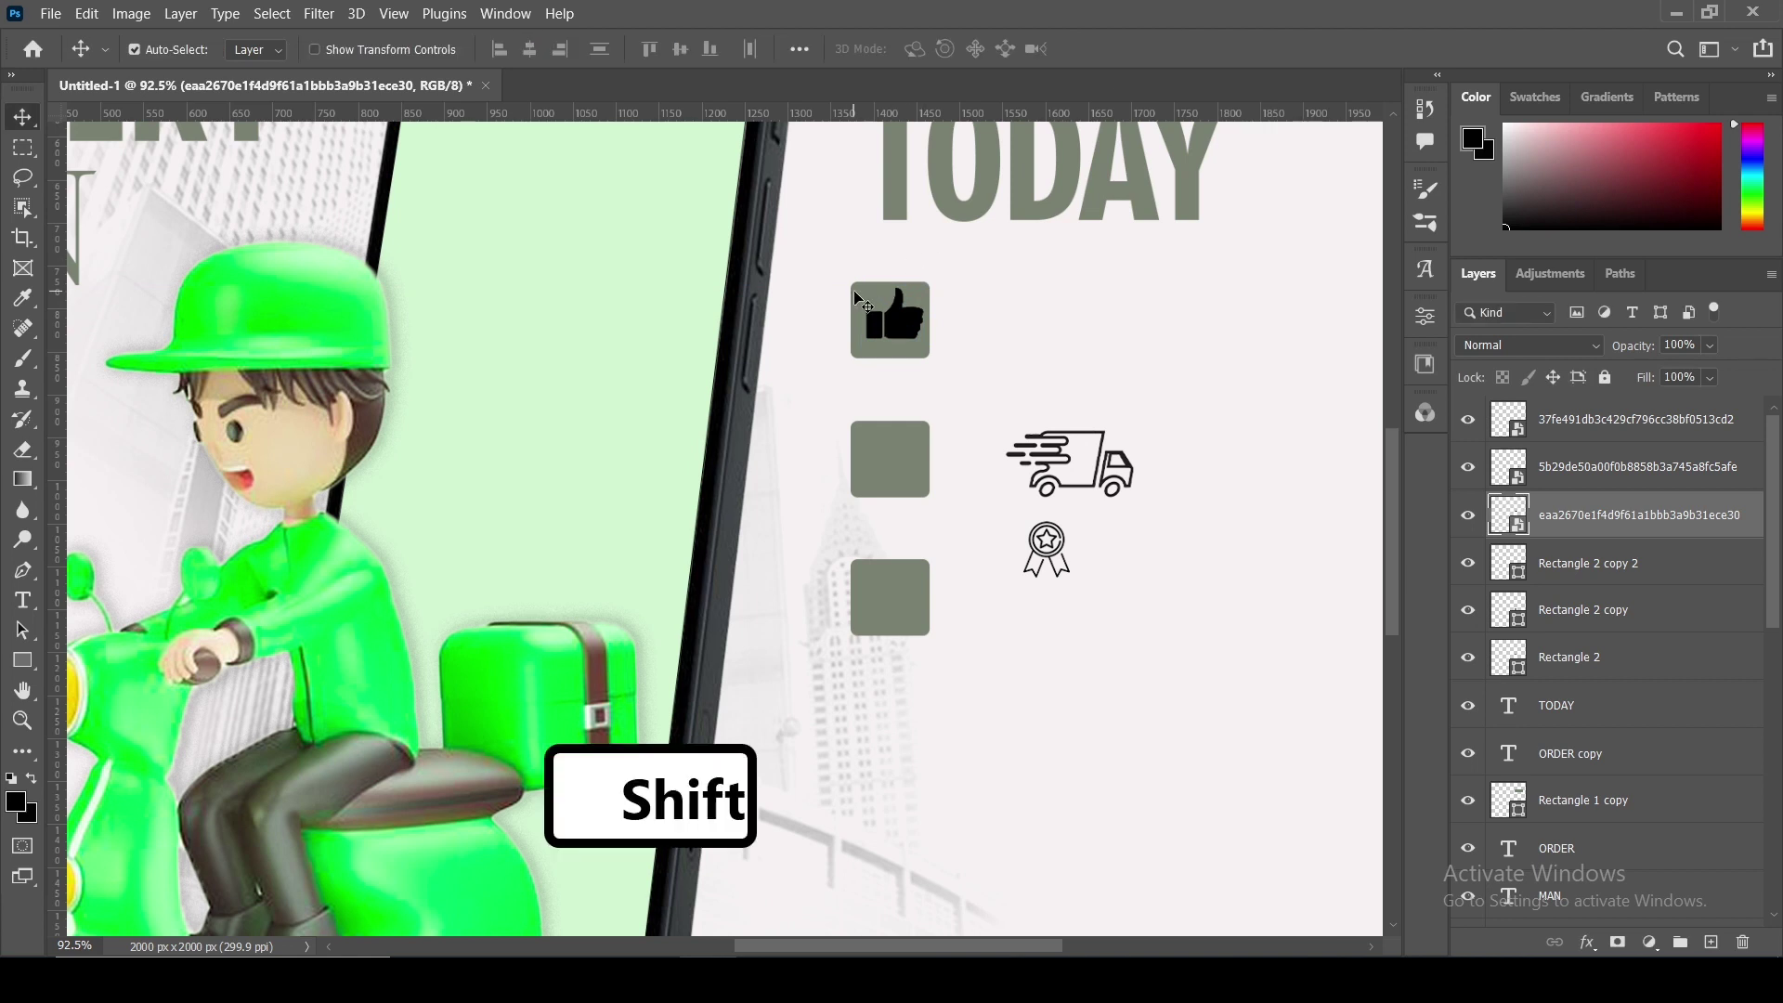
- Align the thumbs-up icon to the centre of its square, then nudge it slightly upward
{"action": "left_click", "coordinate": [897, 290], "text": "shift"}
{"action": "left_click", "coordinate": [681, 53]}
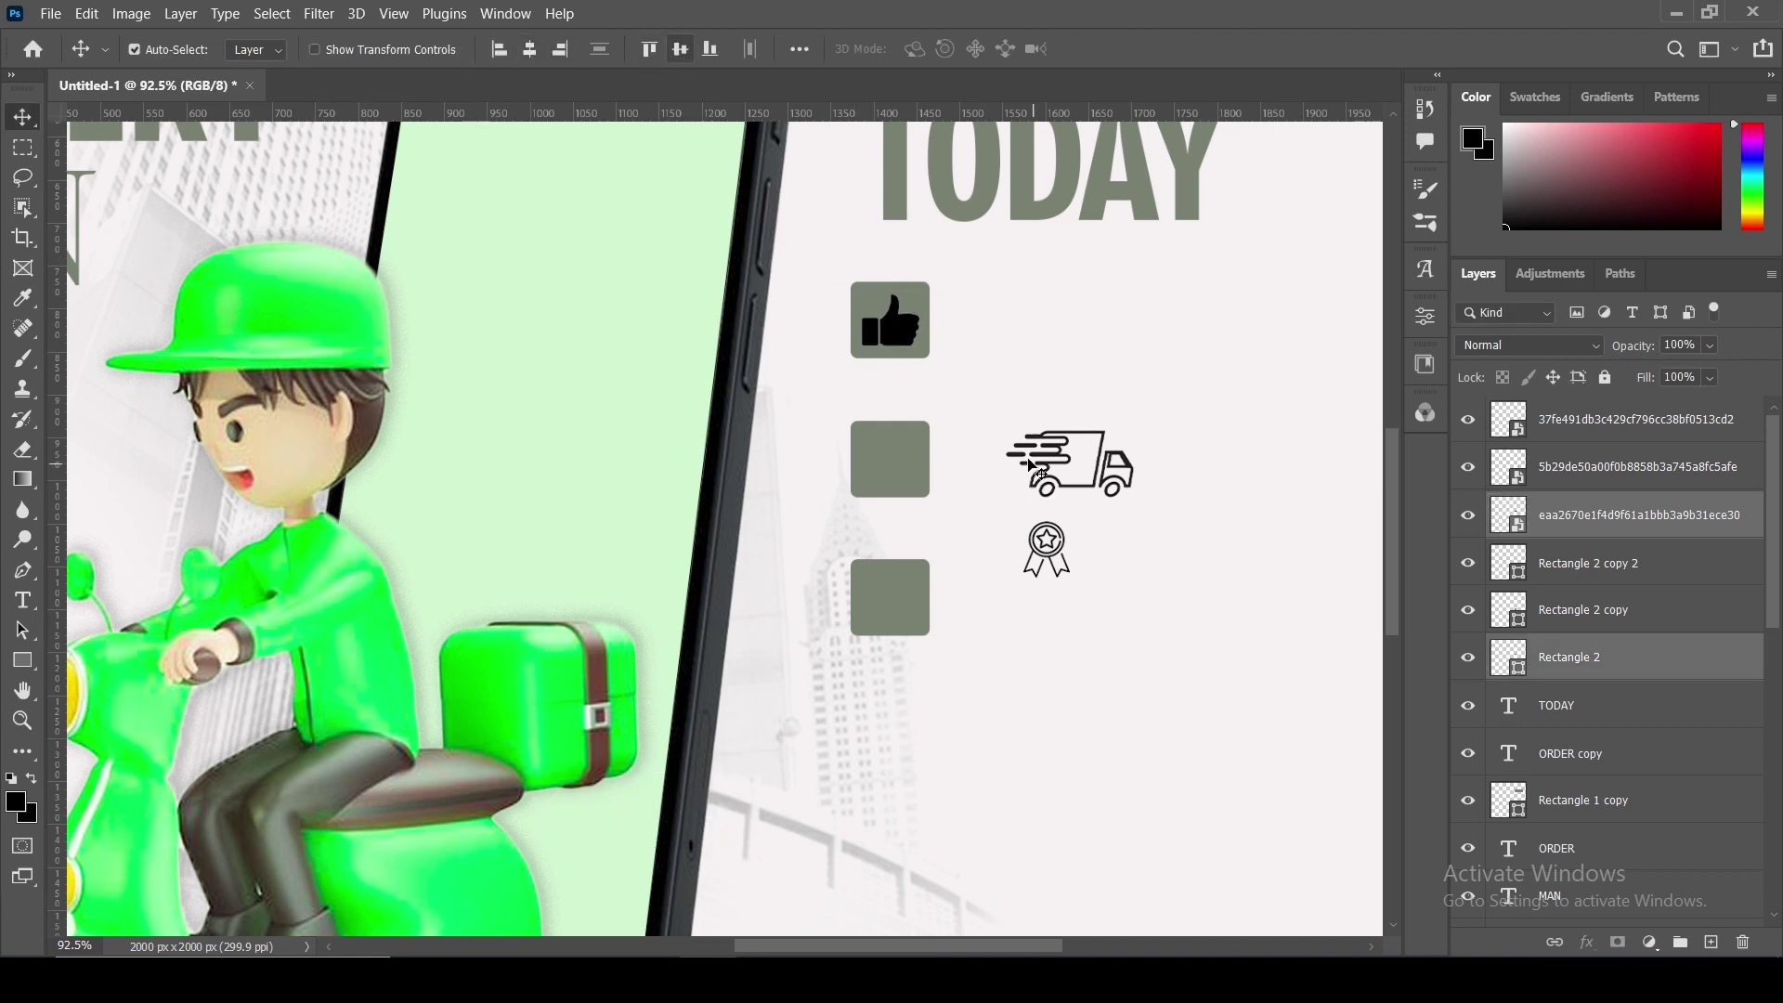
{"action": "left_click", "coordinate": [975, 319]}
{"action": "key", "text": "Up"}
{"action": "key", "text": "Up"}
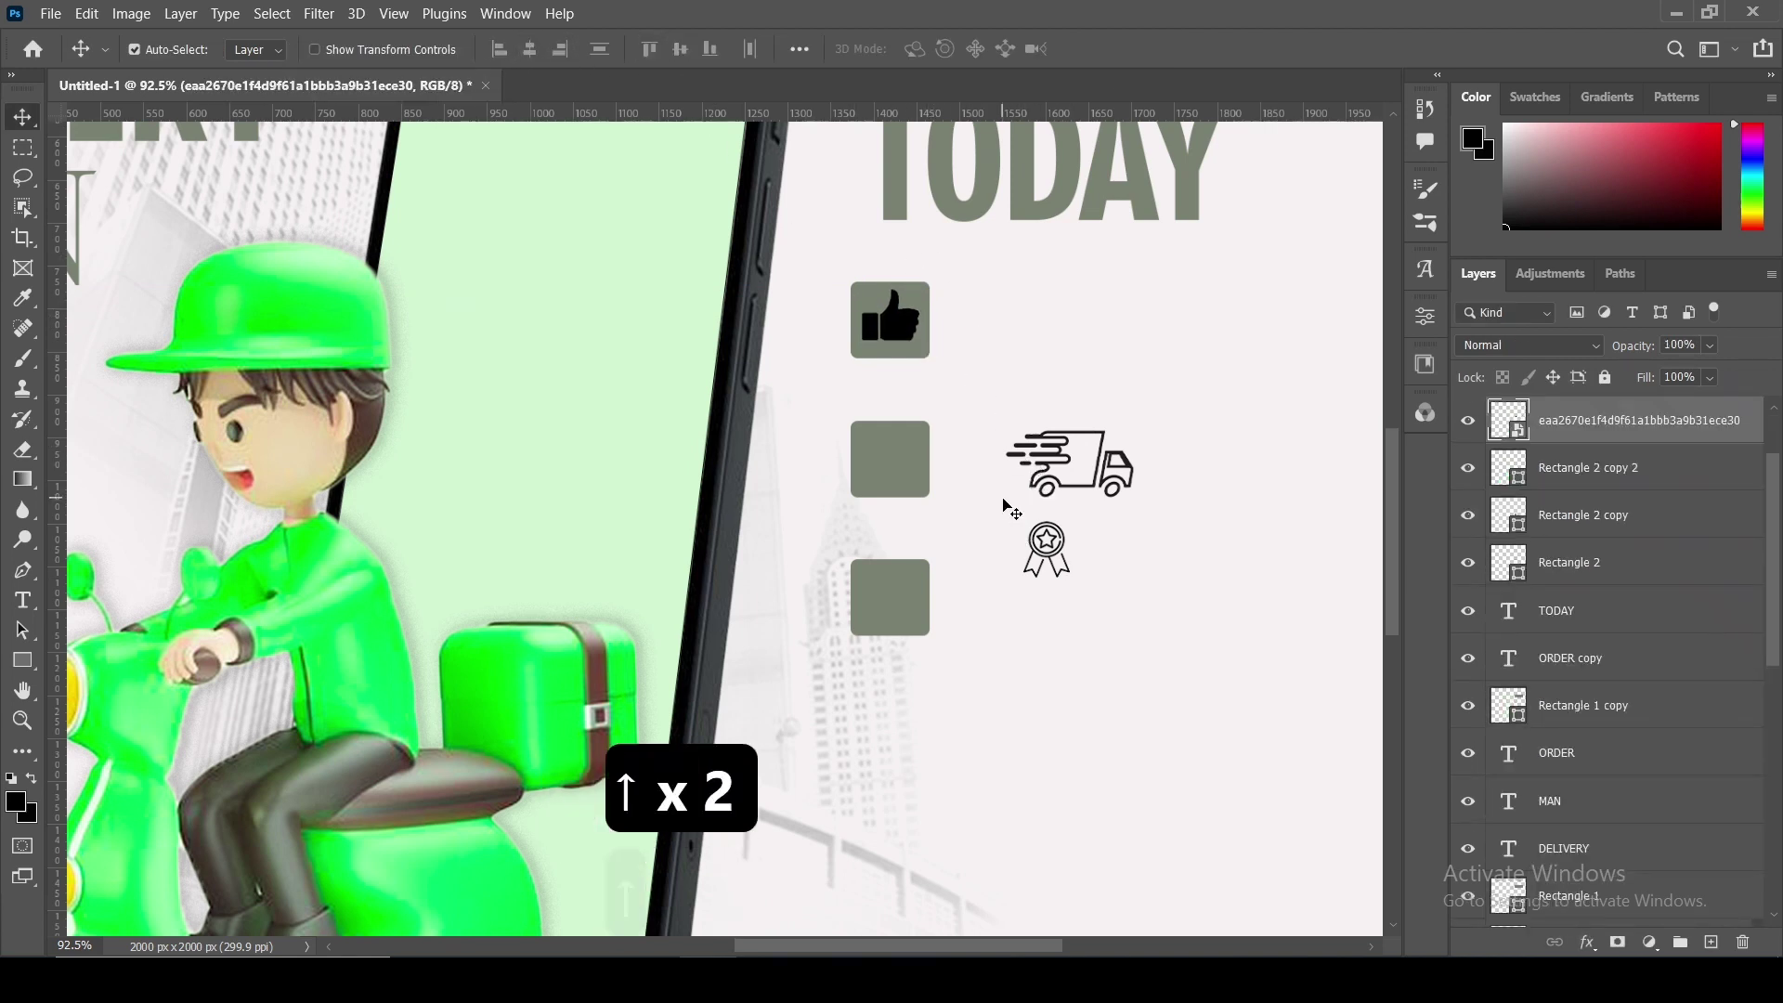
- Scale the delivery truck icon to about 5.19% and centre it on the middle square
{"action": "left_click", "coordinate": [1045, 492]}
{"action": "key", "text": "ctrl+t"}
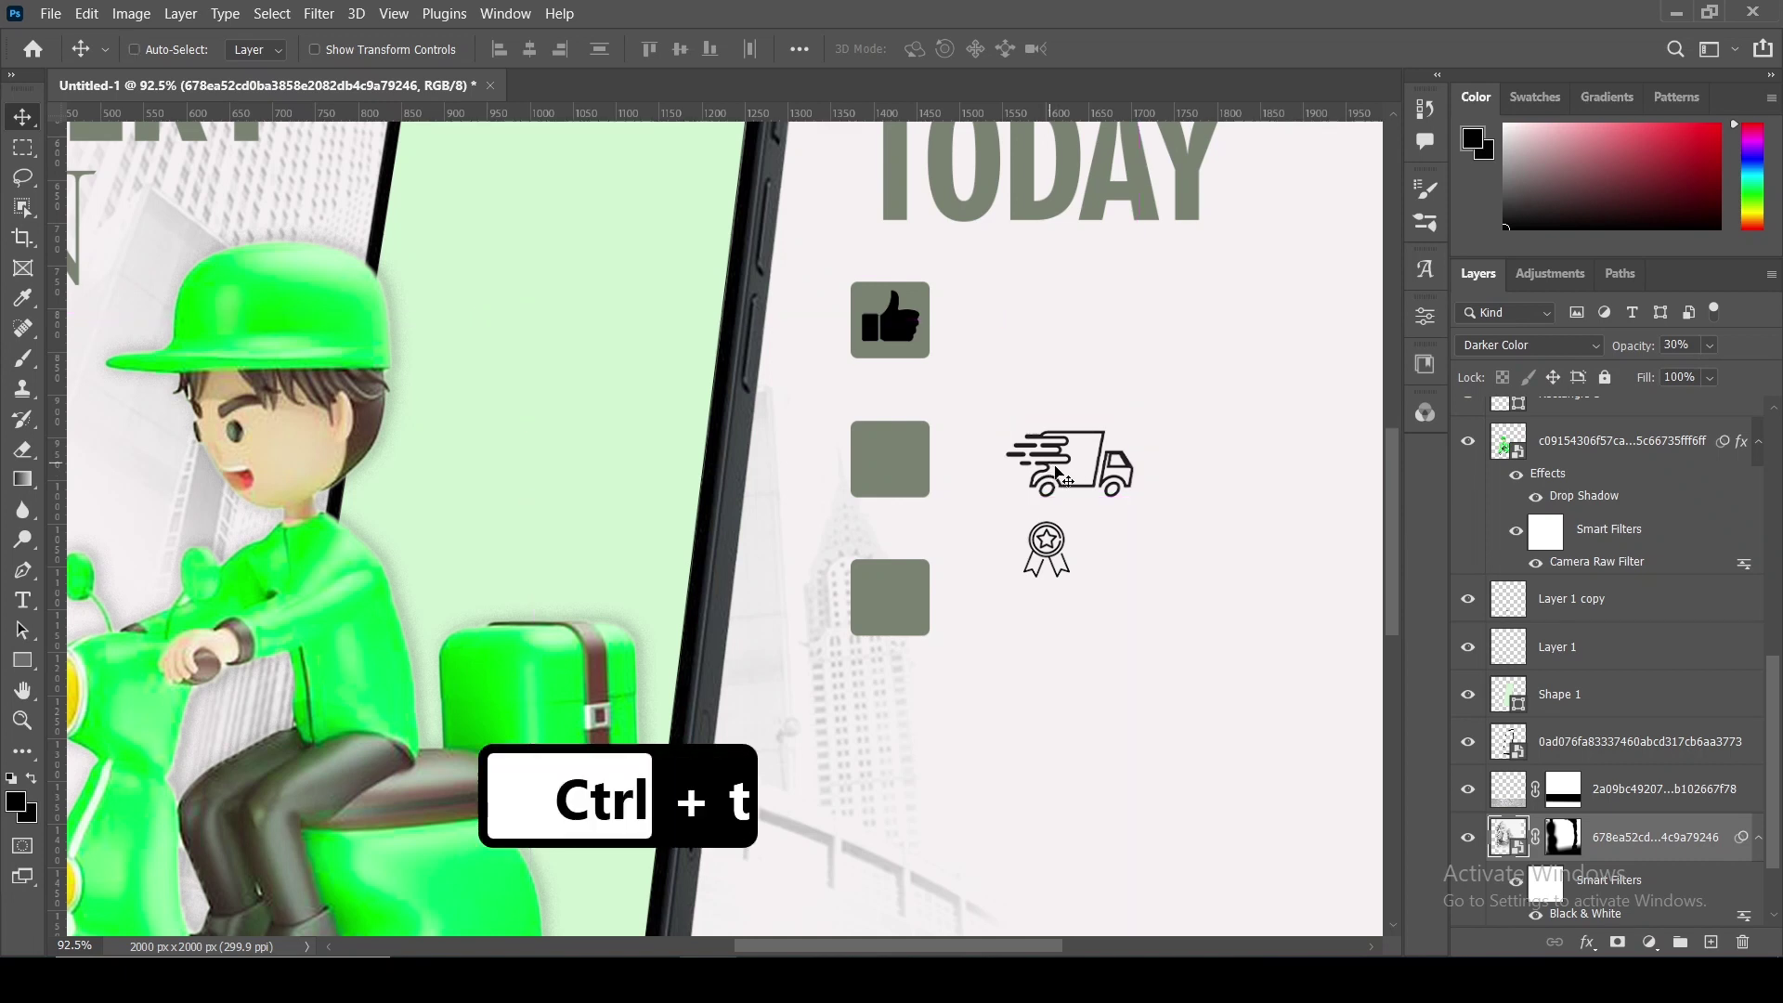
{"action": "left_click", "coordinate": [1149, 472]}
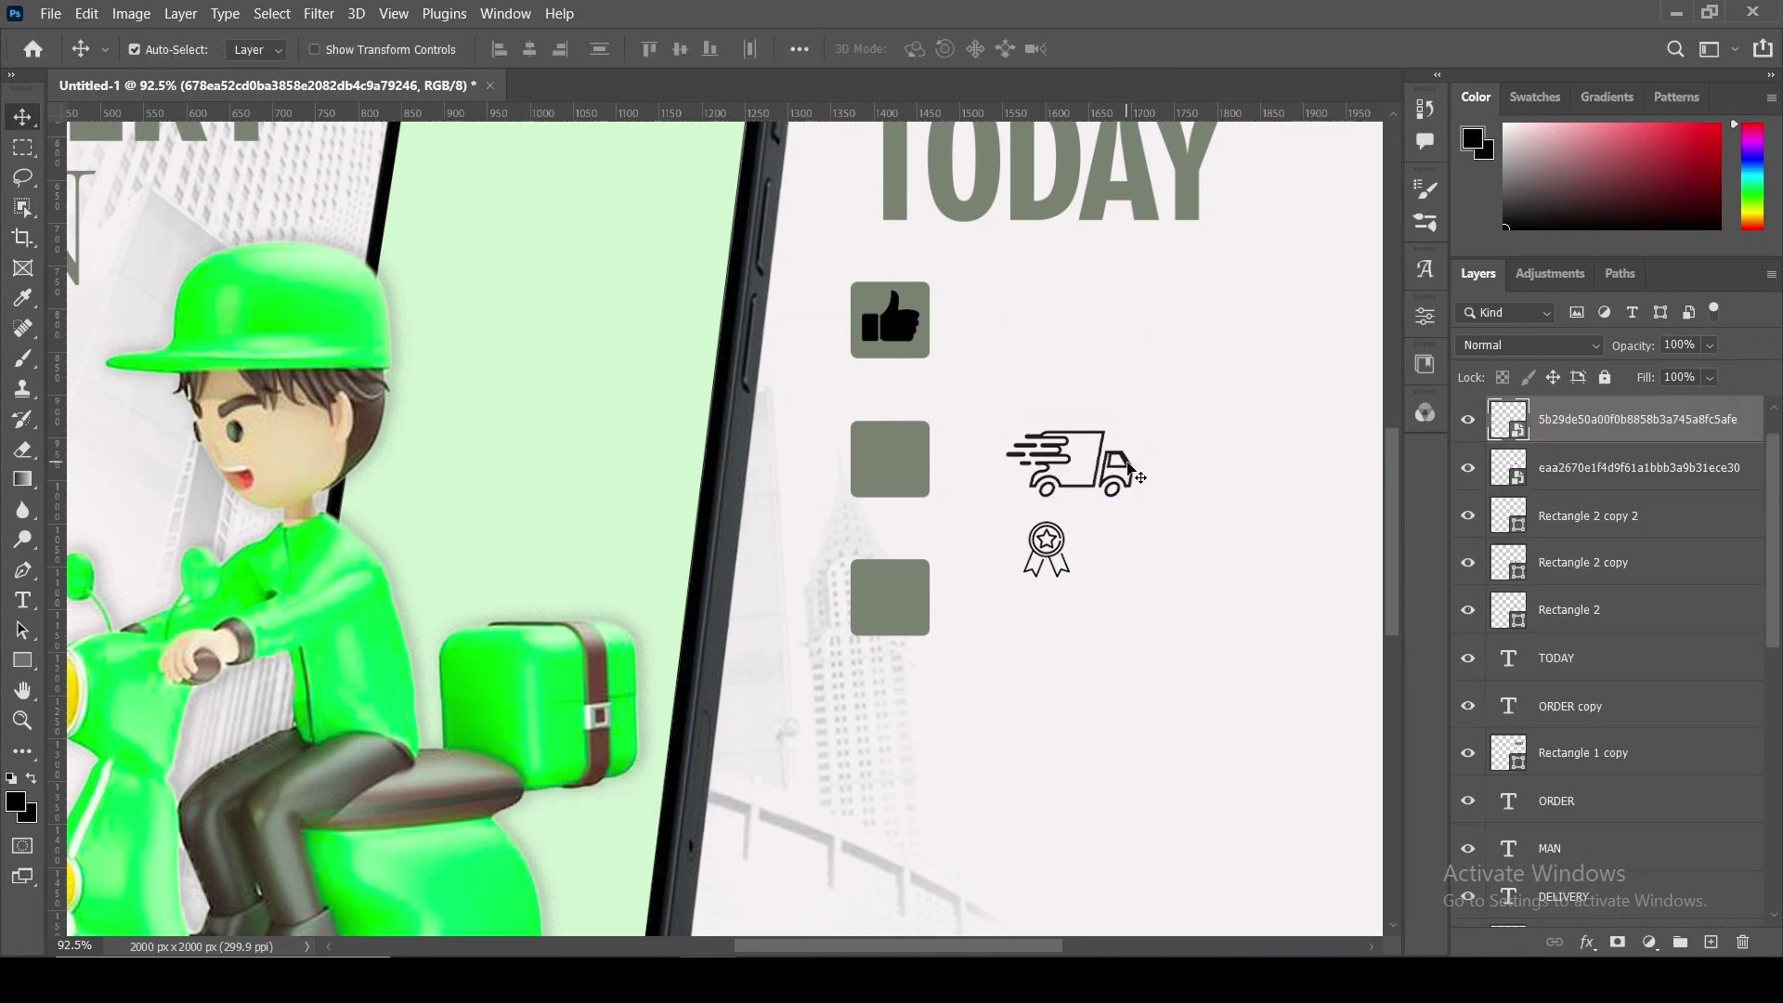
{"action": "key", "text": "ctrl+t"}
{"action": "left_click_drag", "start_coordinate": [1174, 355], "coordinate": [906, 450]}
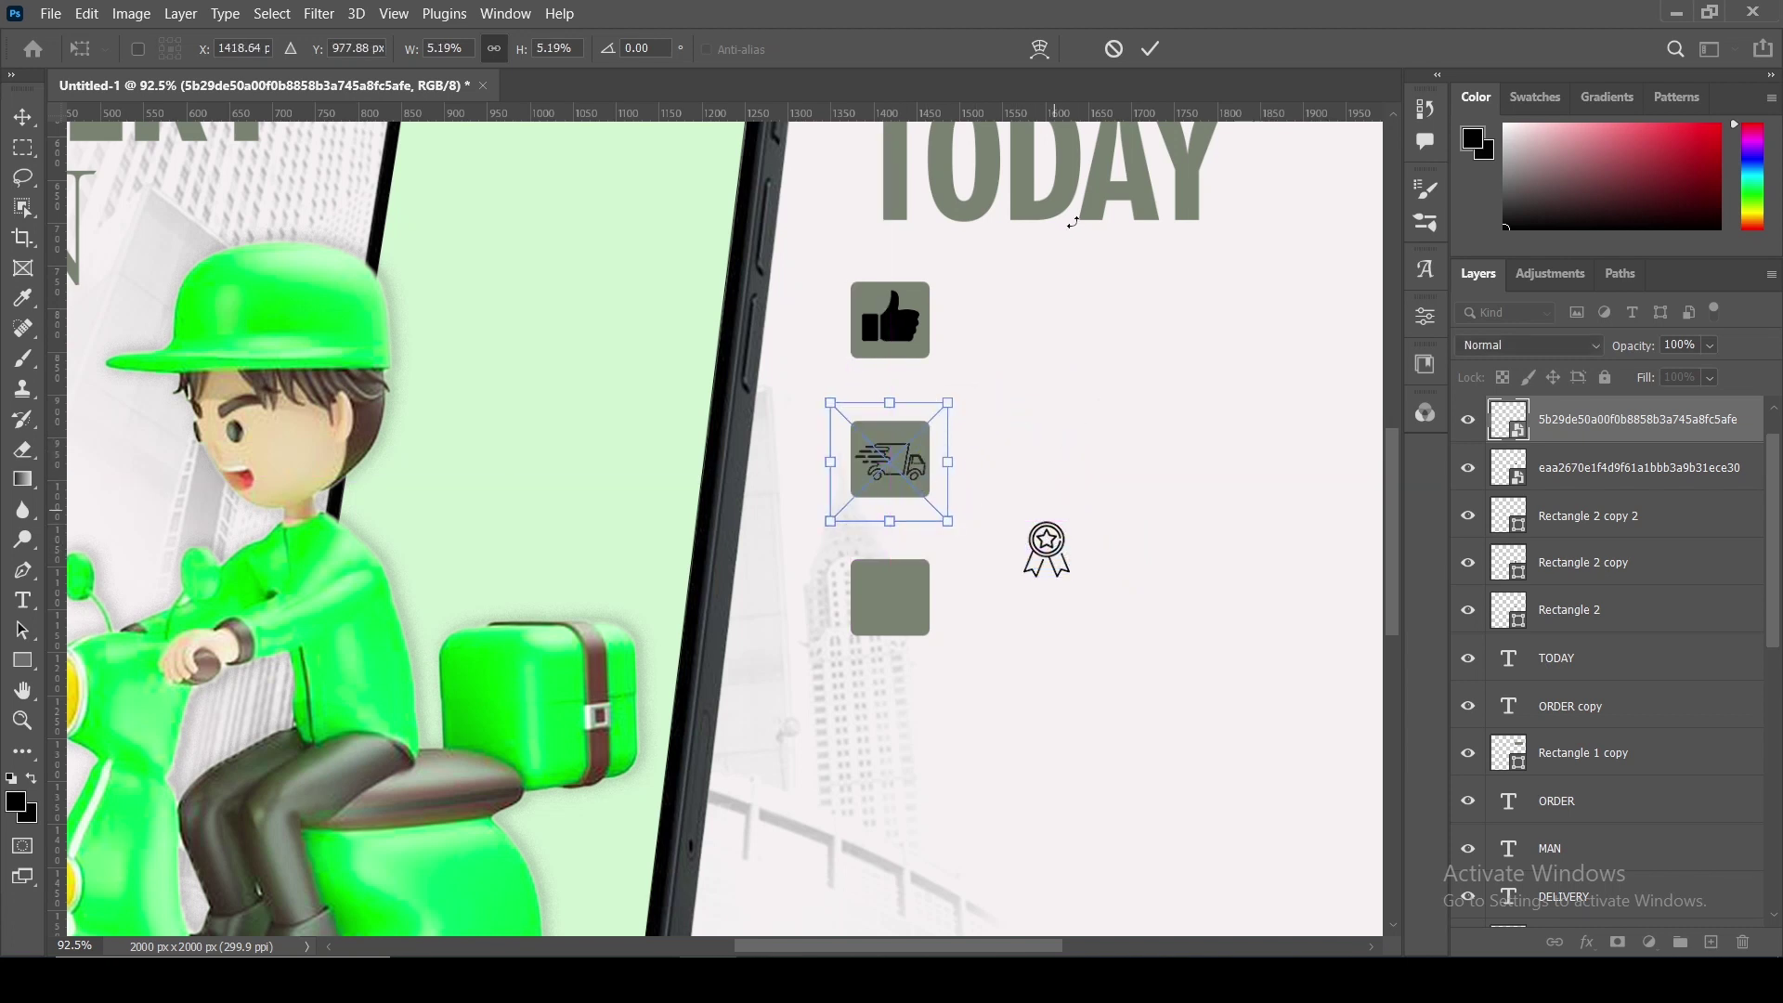
{"action": "key", "text": "Return"}
- Move the award icon onto the lowest square and align it to the square's centre
{"action": "left_click_drag", "start_coordinate": [1050, 552], "coordinate": [912, 602]}
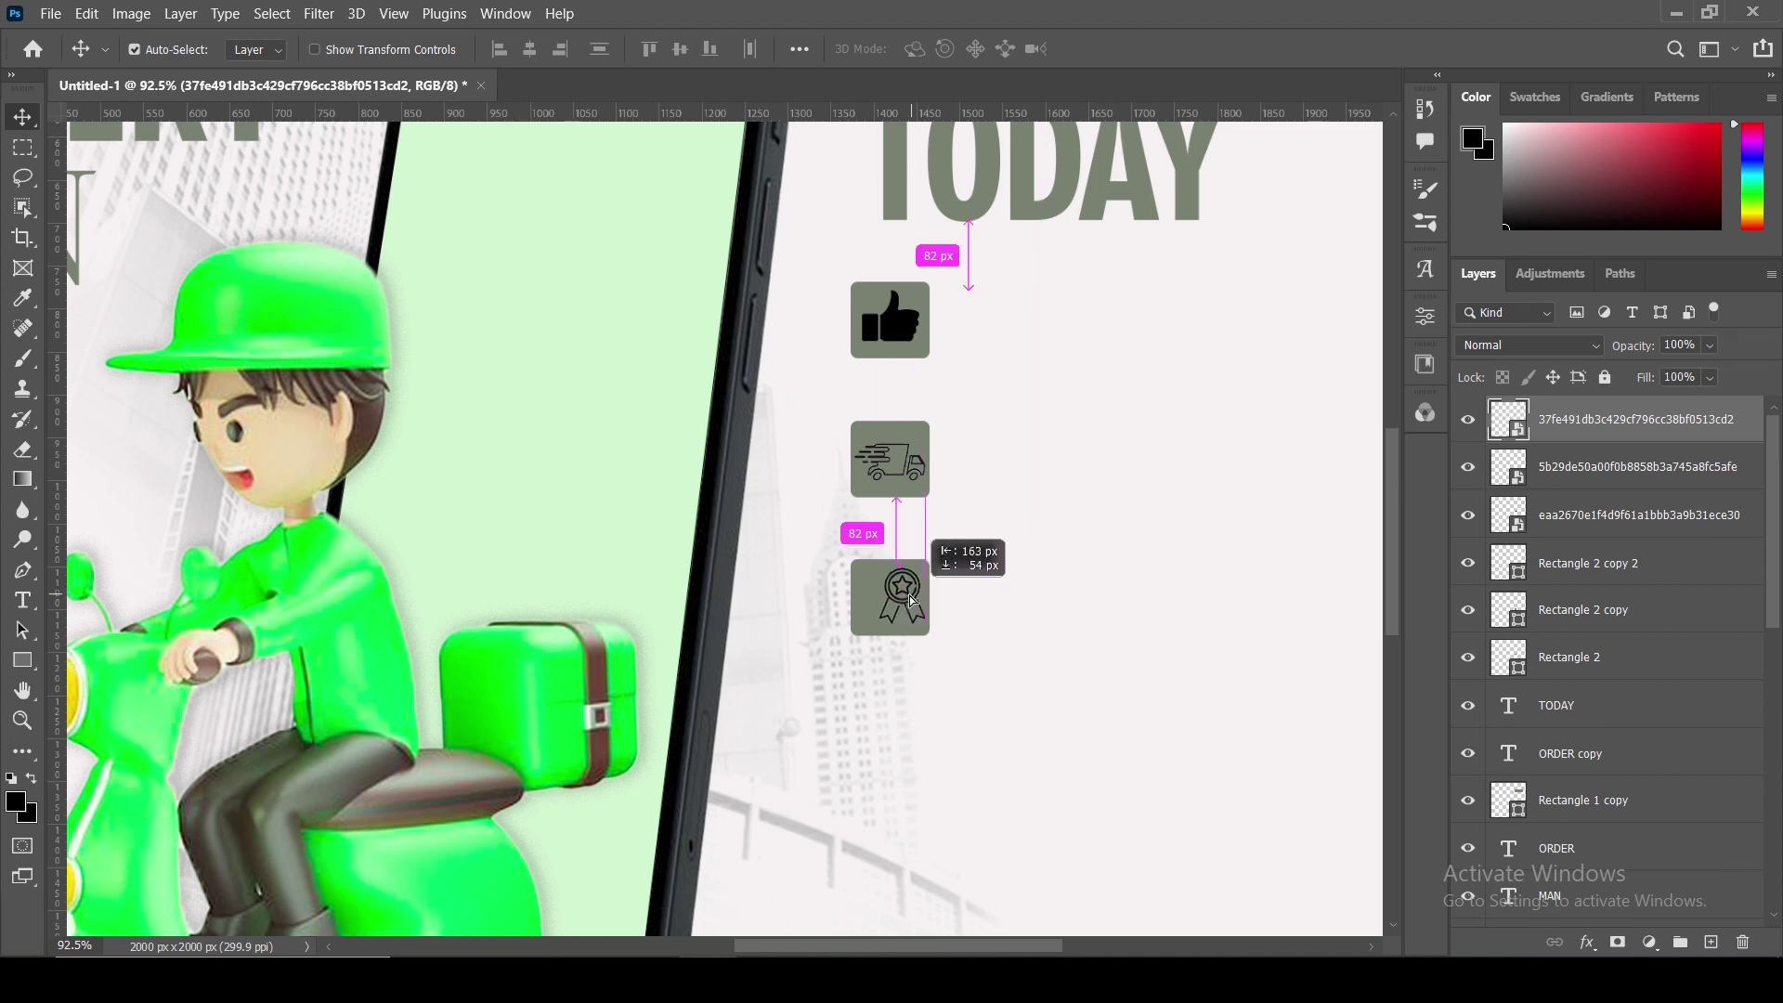
{"action": "left_click", "coordinate": [868, 580], "text": "shift"}
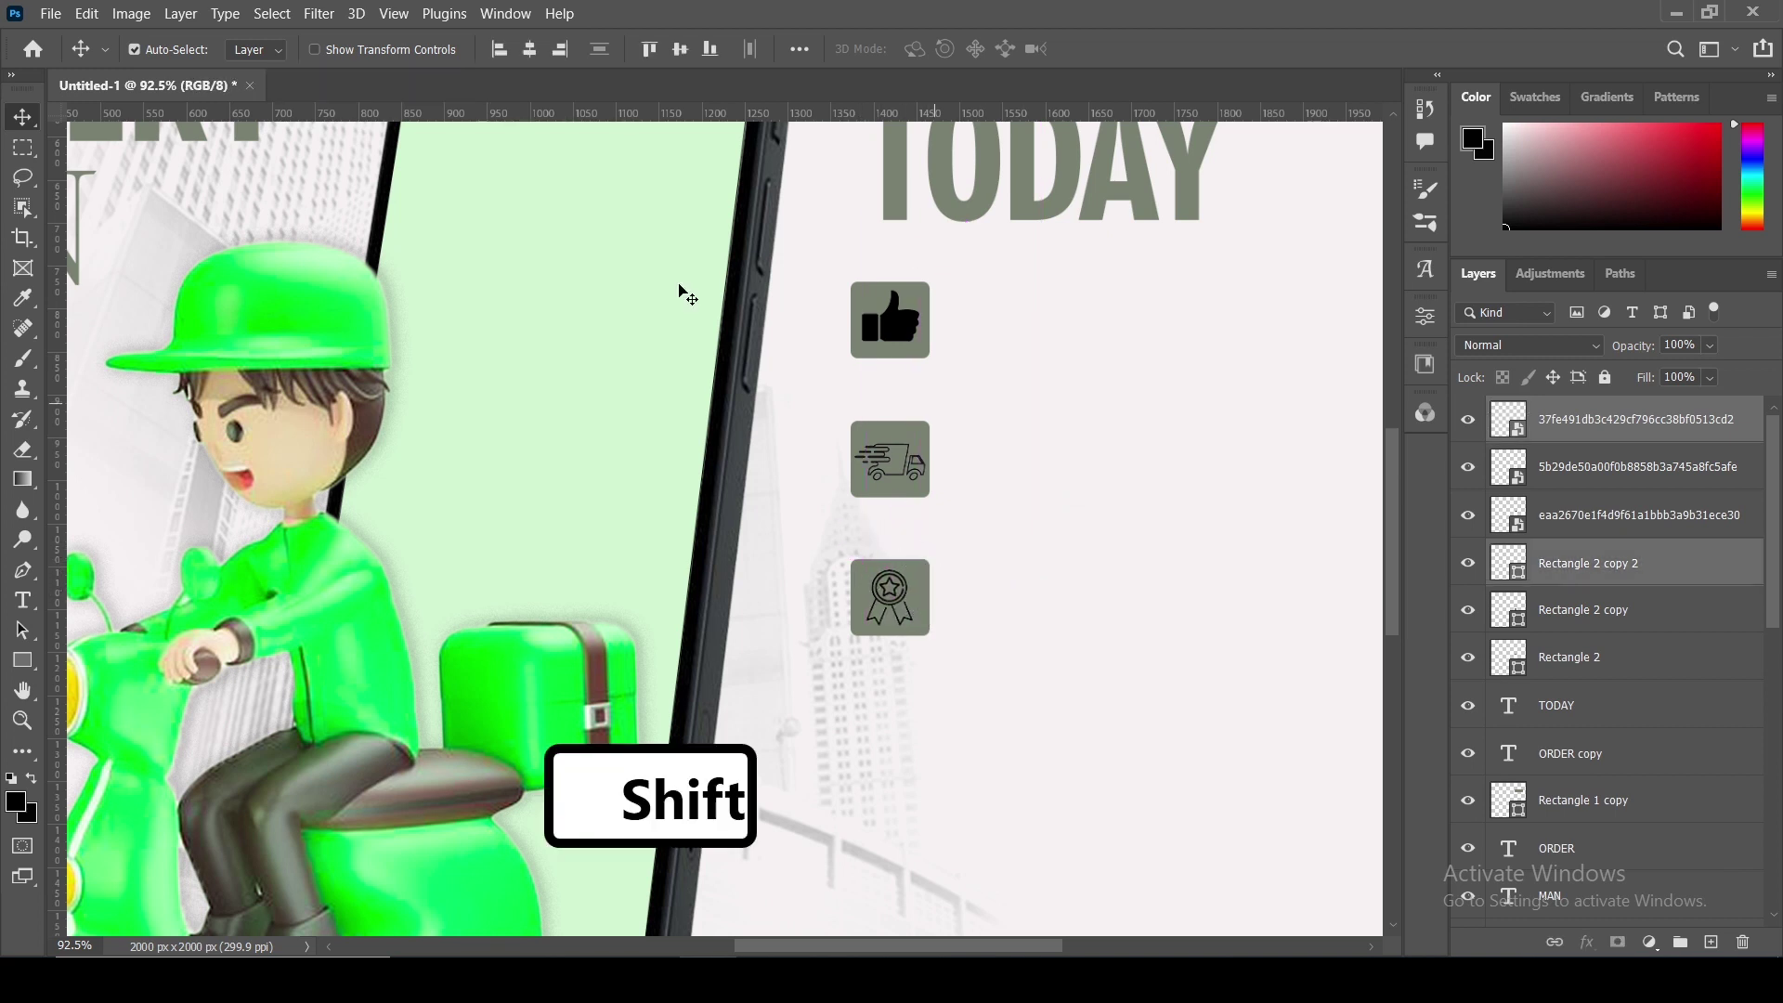
{"action": "left_click", "coordinate": [1161, 432]}
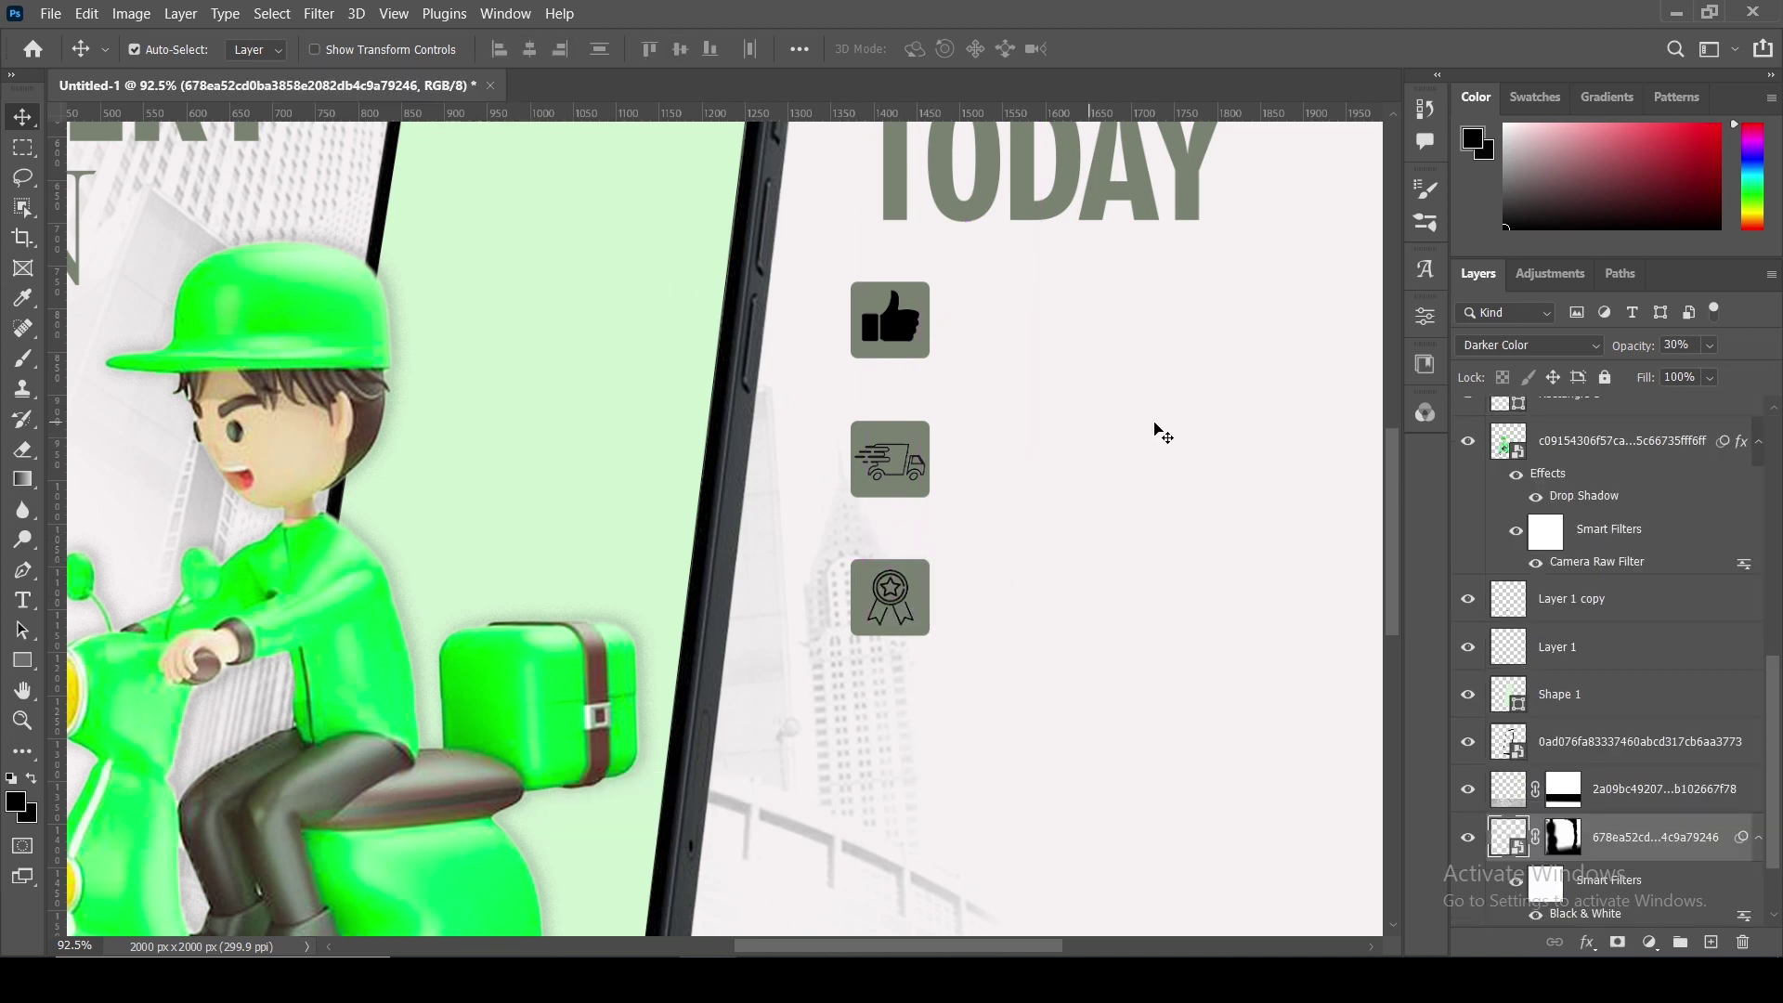
- Add a white Solid Color fill layer above the thumbs-up icon and clip it to that icon
{"action": "left_click", "coordinate": [939, 402]}
{"action": "left_click", "coordinate": [1651, 942]}
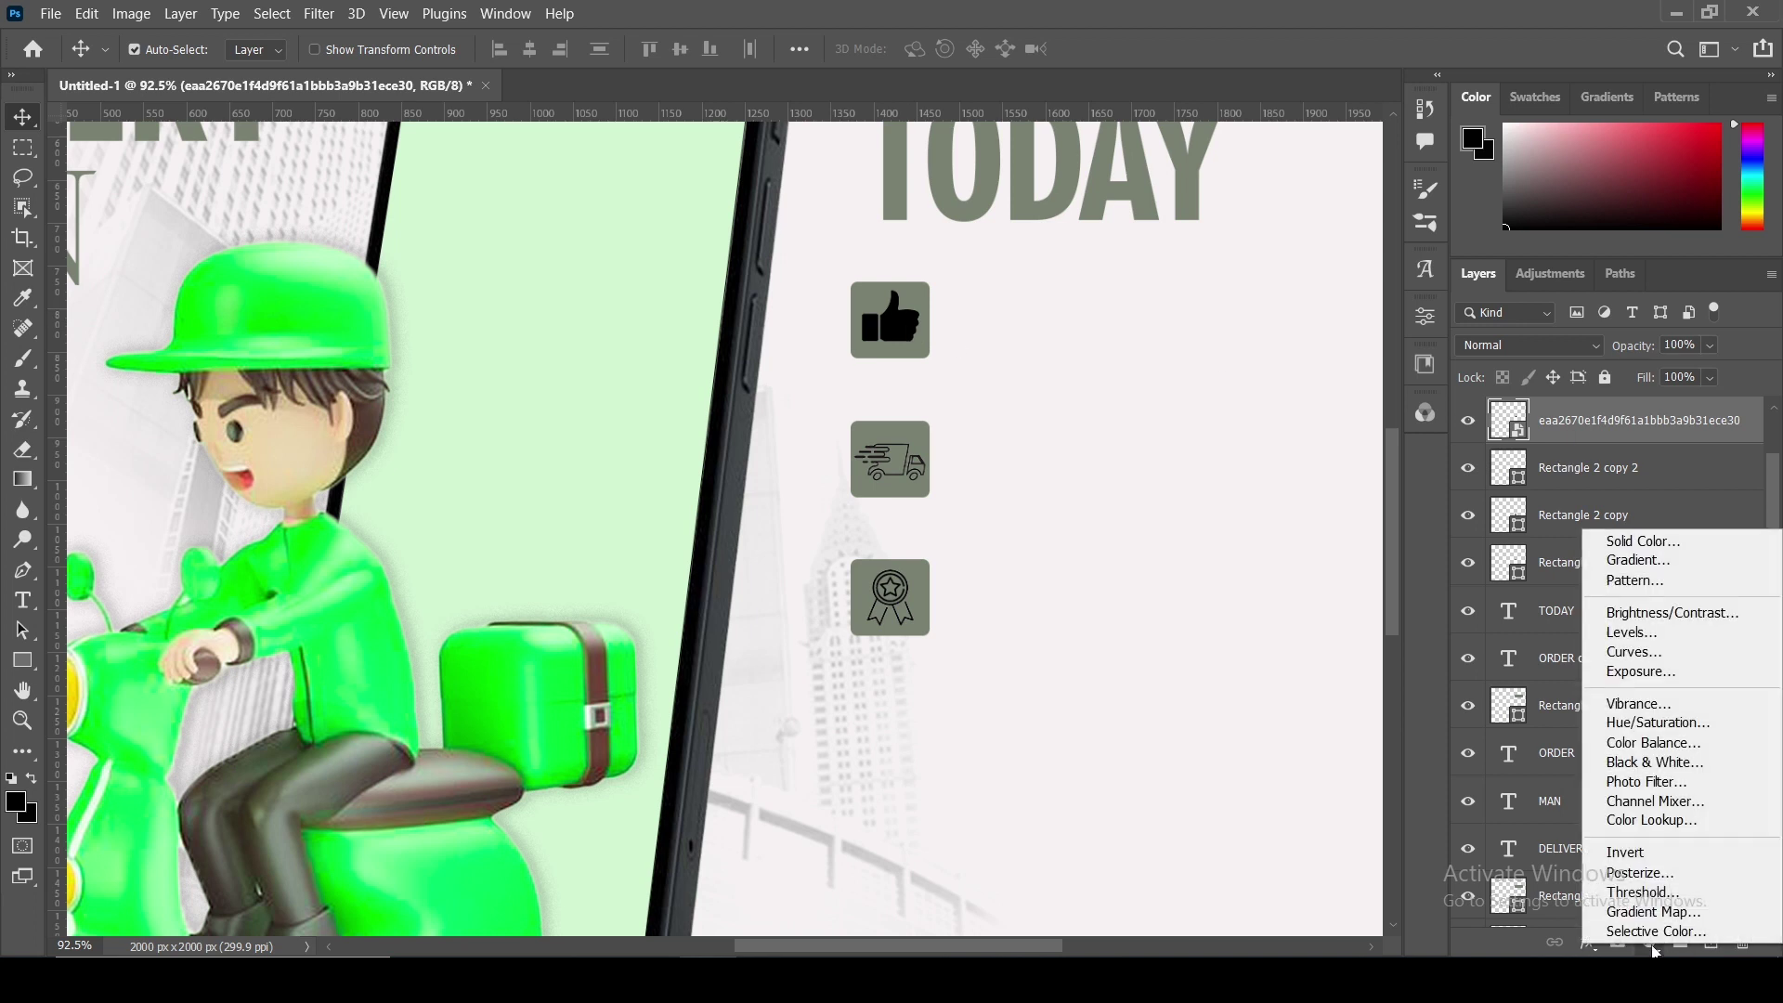
{"action": "left_click", "coordinate": [1644, 548]}
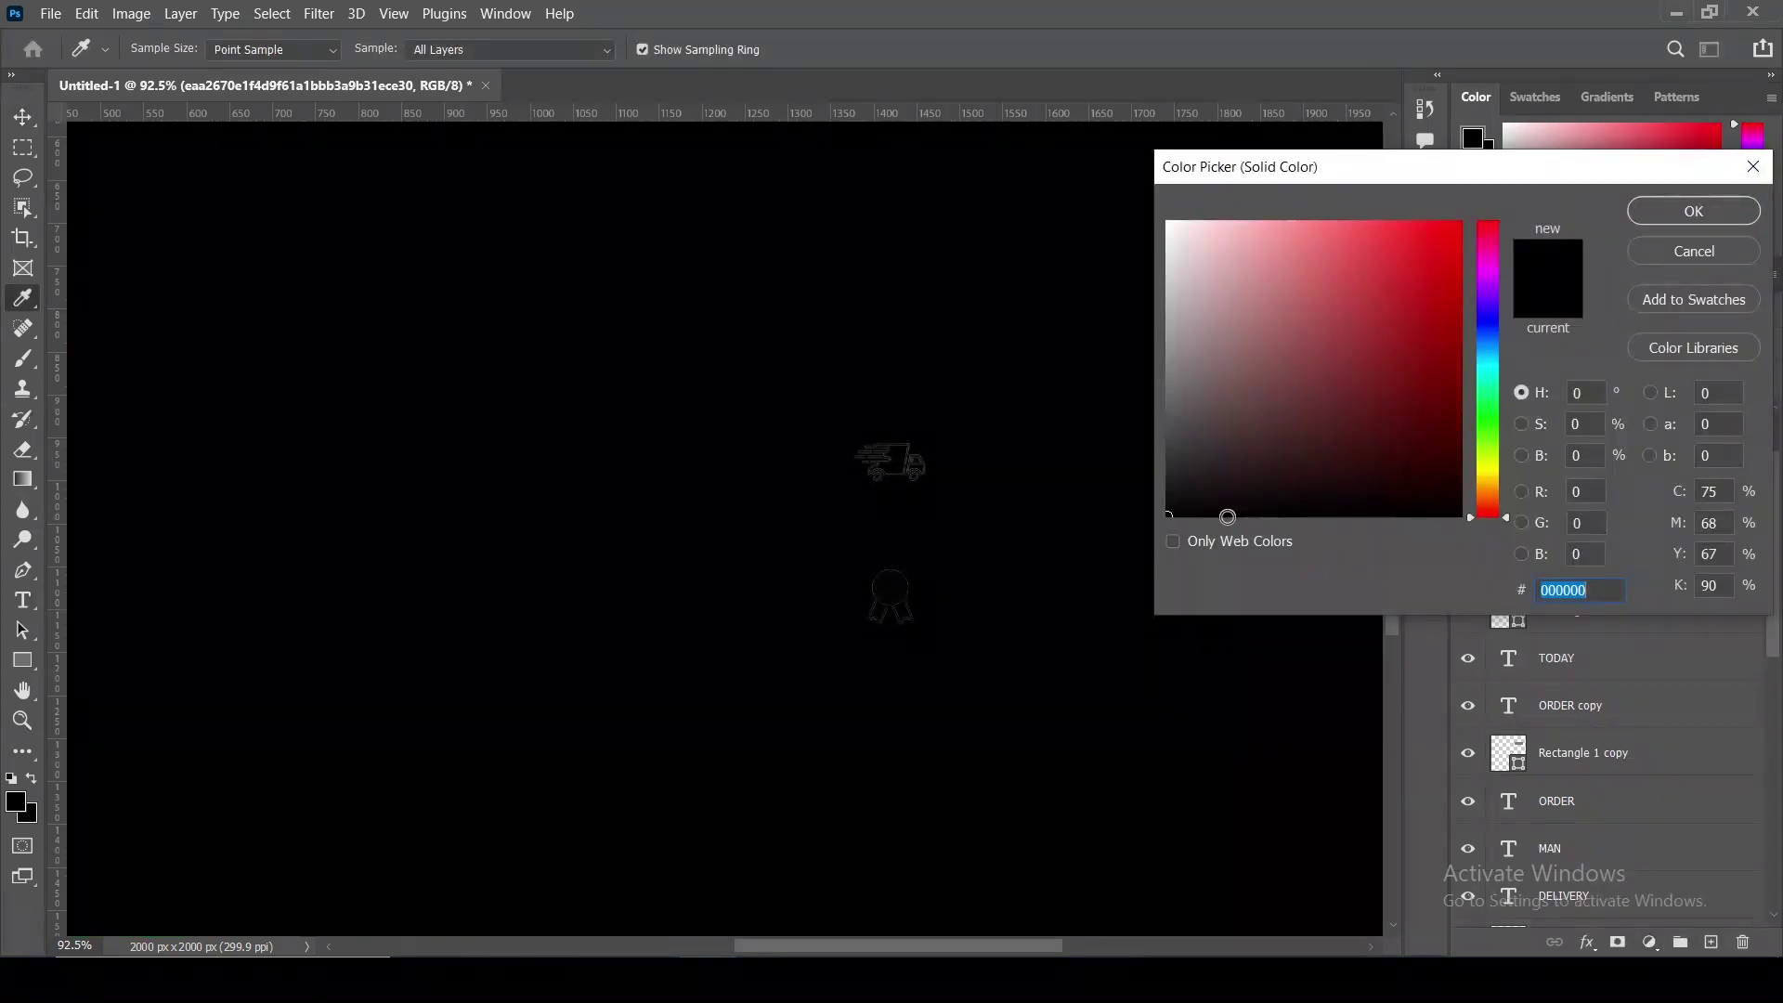
{"action": "left_click", "coordinate": [1168, 223]}
{"action": "left_click", "coordinate": [1676, 213]}
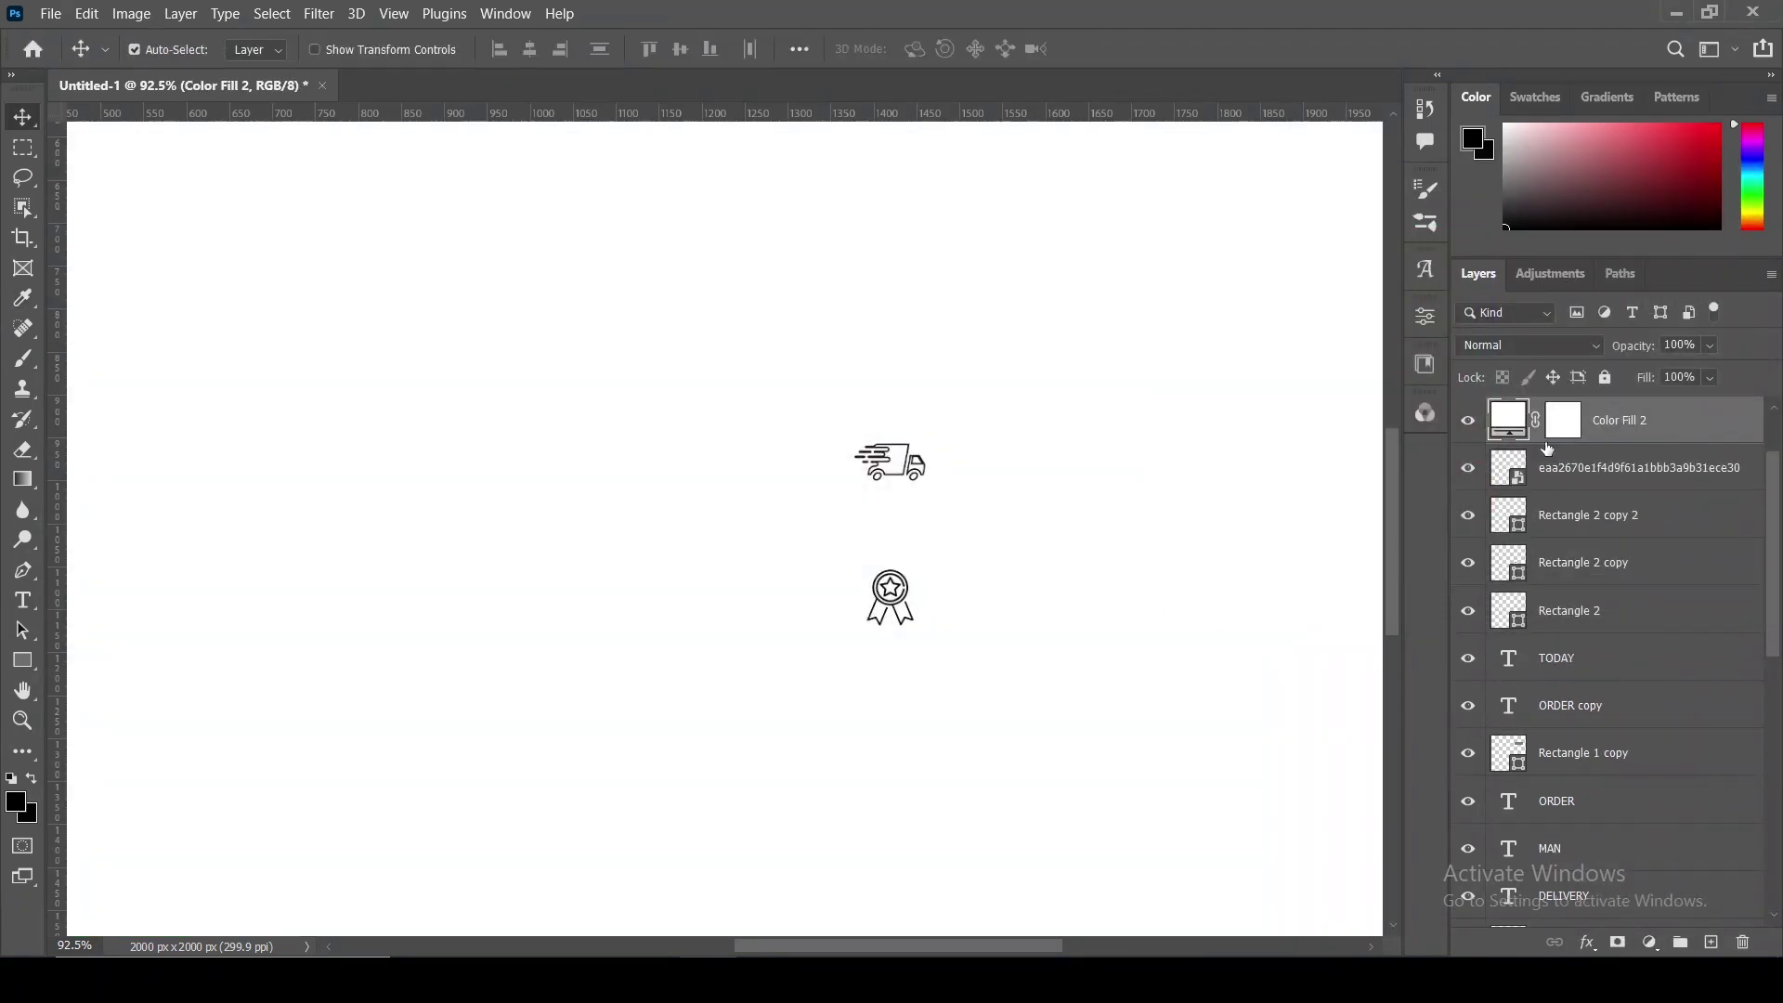
{"action": "right_click", "coordinate": [1602, 426]}
{"action": "left_click", "coordinate": [1522, 458]}
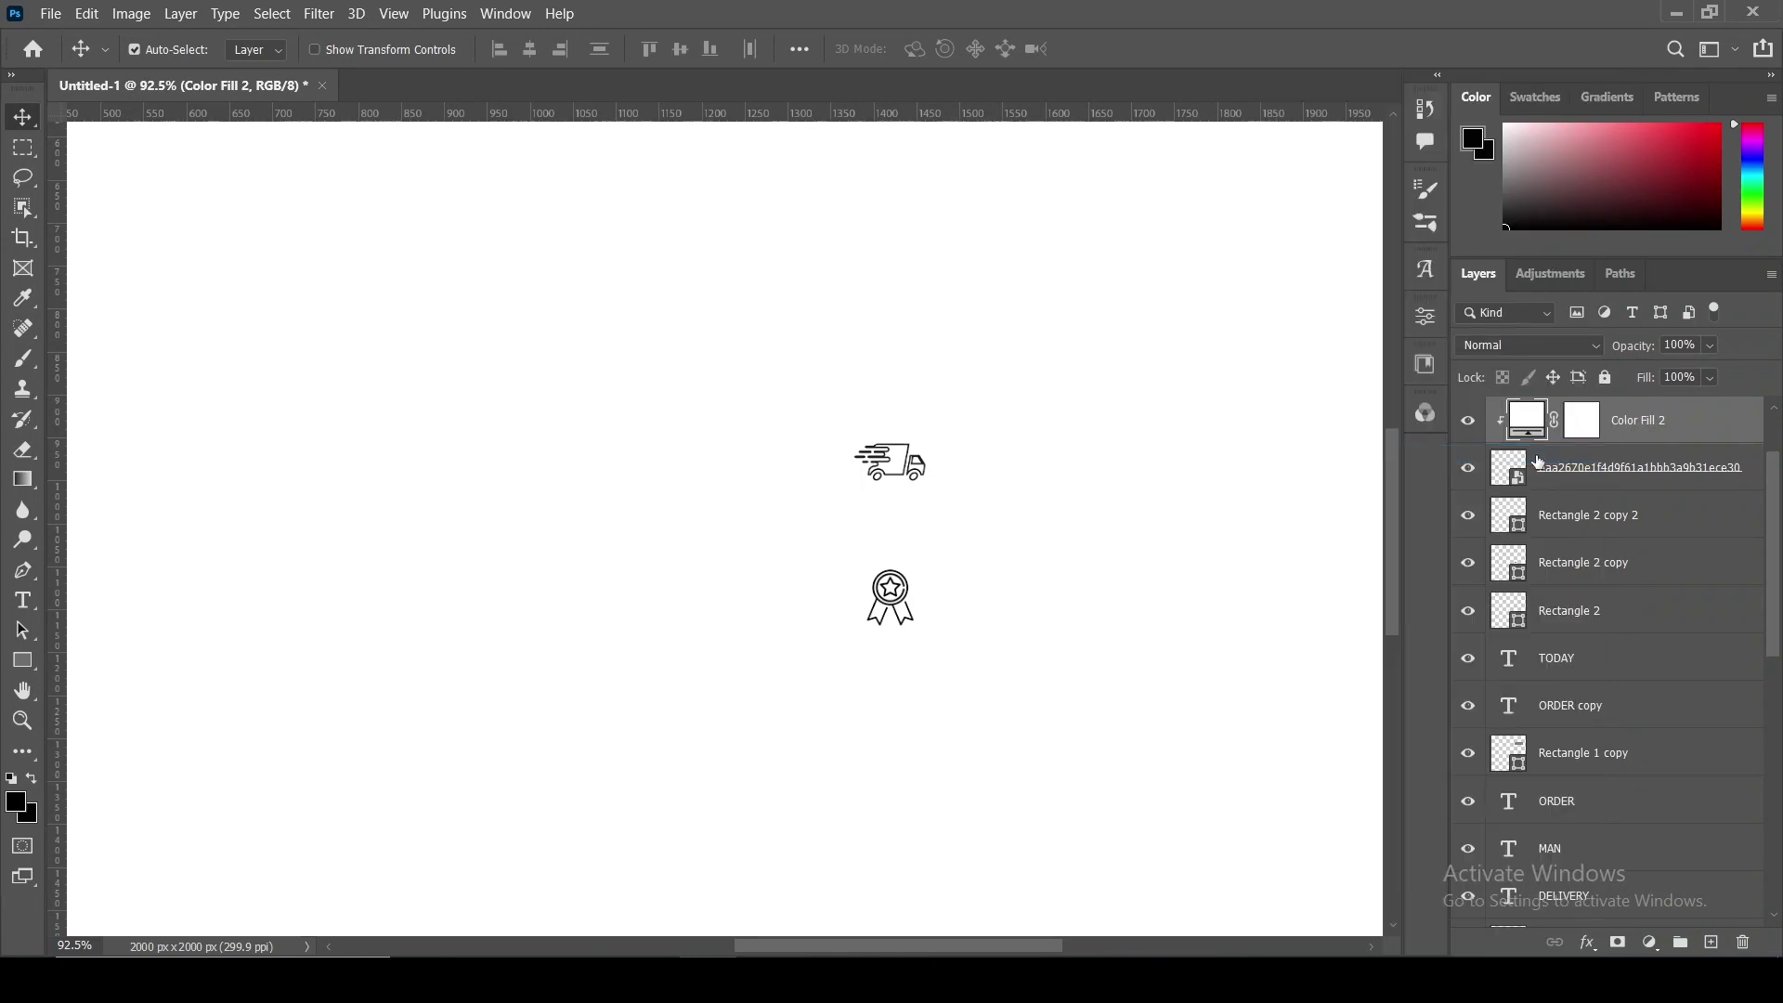
- Duplicate the white Color Fill layer to just above the delivery truck icon and clip the copy to that icon
{"action": "left_click", "coordinate": [917, 468]}
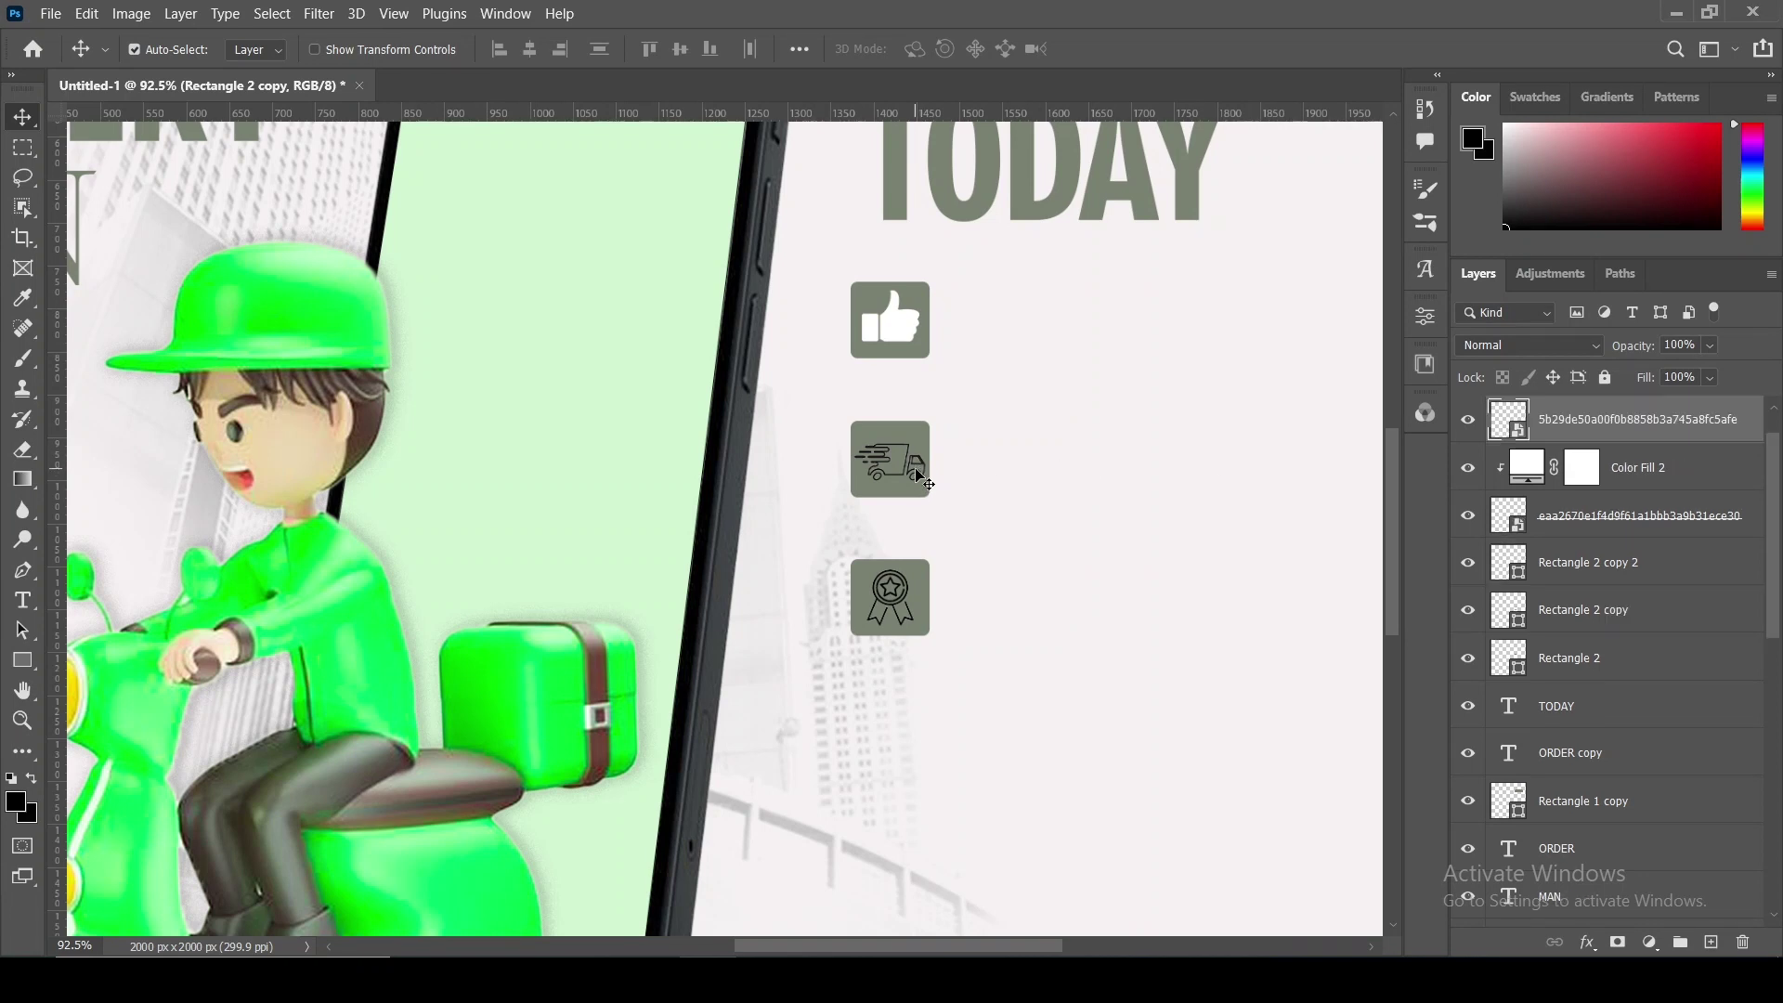
{"action": "key", "text": "ctrl+v"}
{"action": "left_click", "coordinate": [1560, 513]}
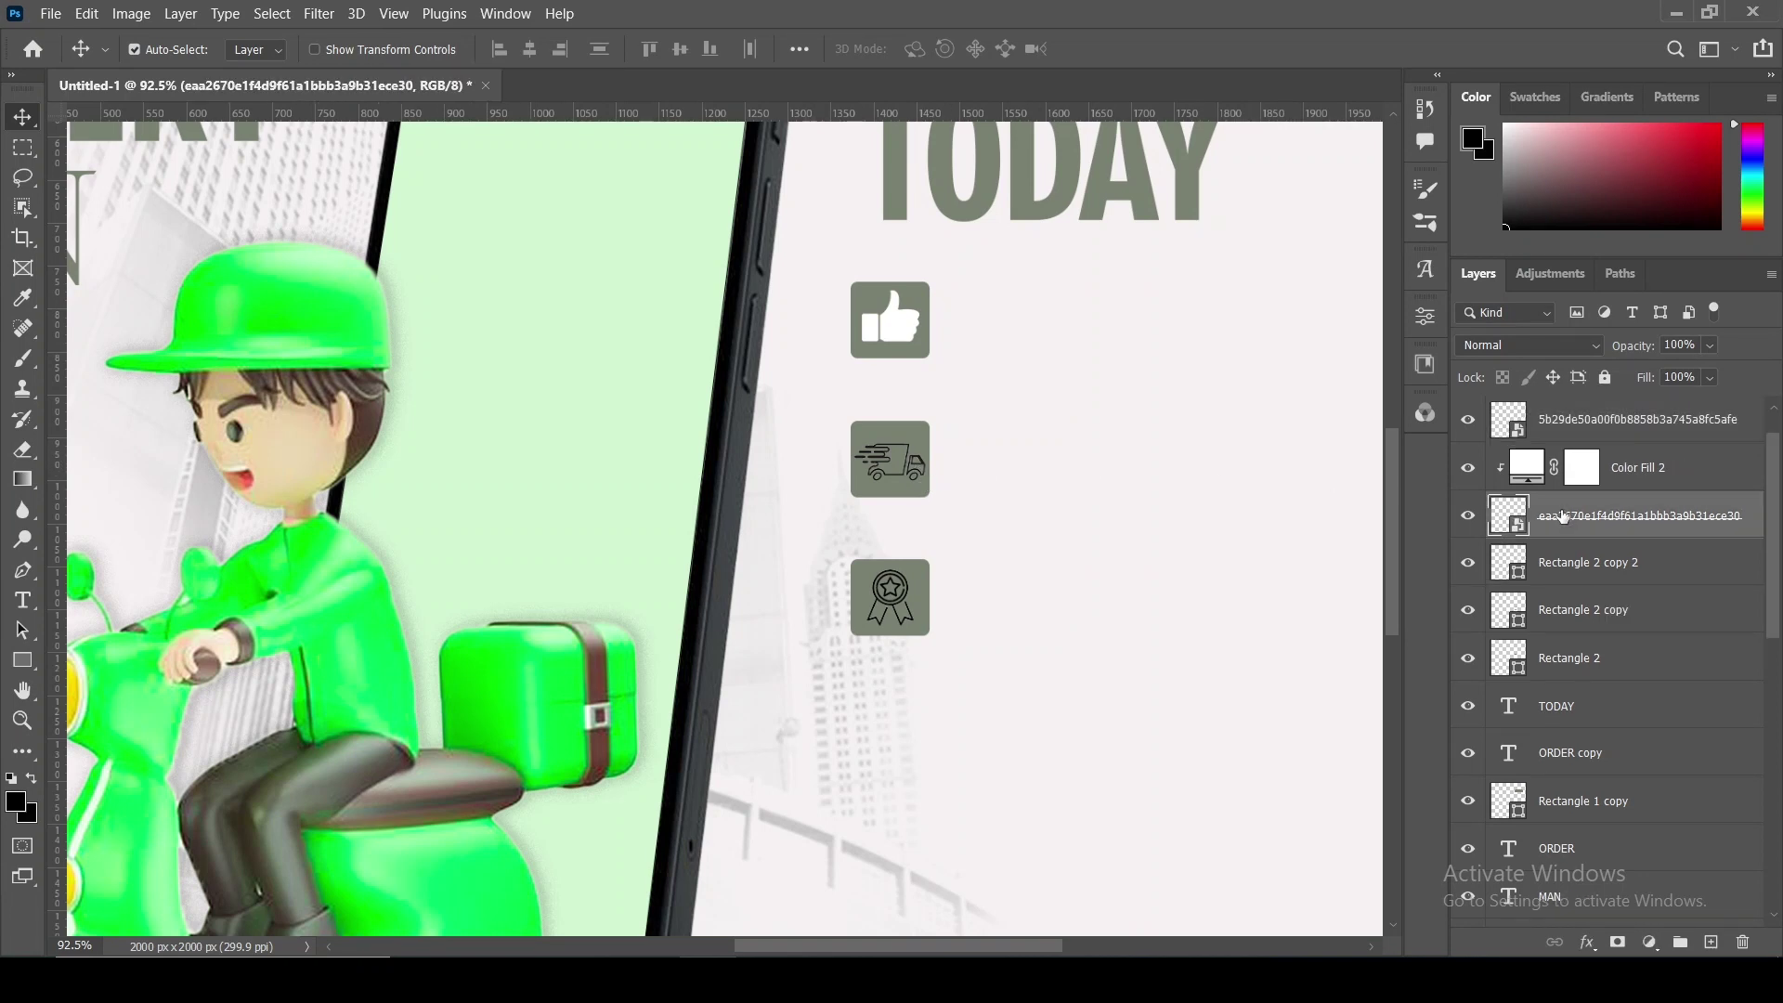
{"action": "key", "text": "ctrl+t"}
{"action": "left_click", "coordinate": [1582, 418]}
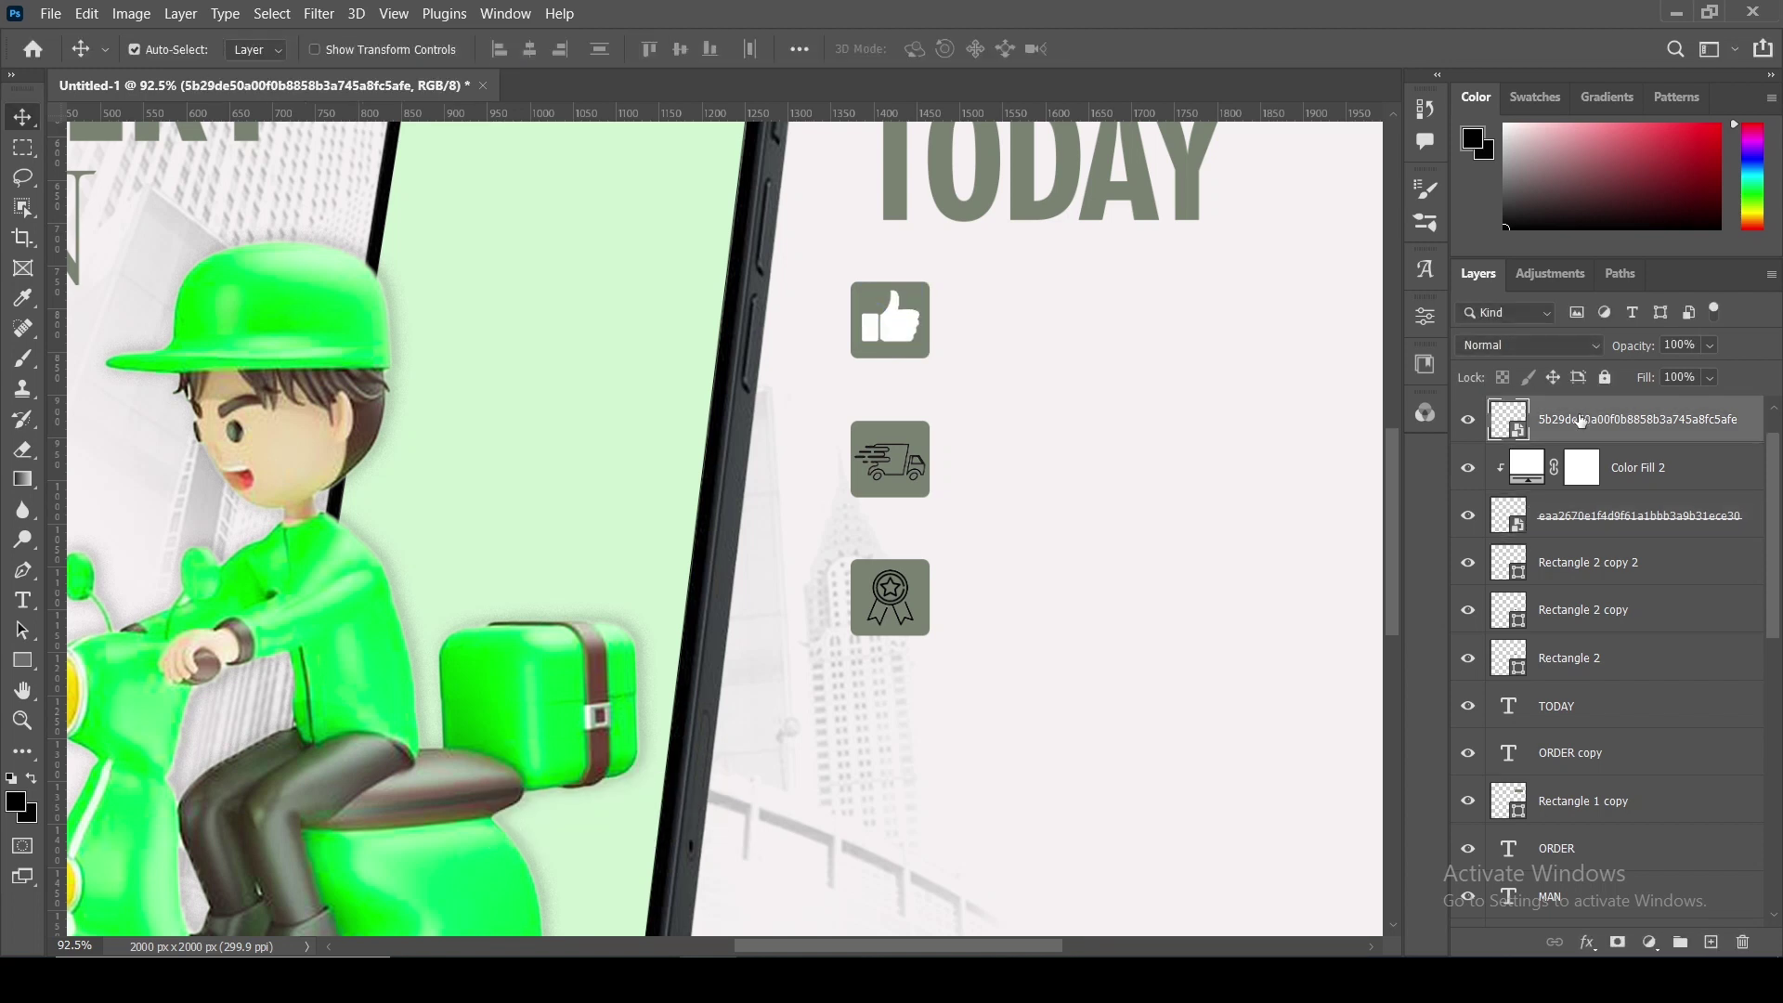
{"action": "key", "text": "ctrl+t"}
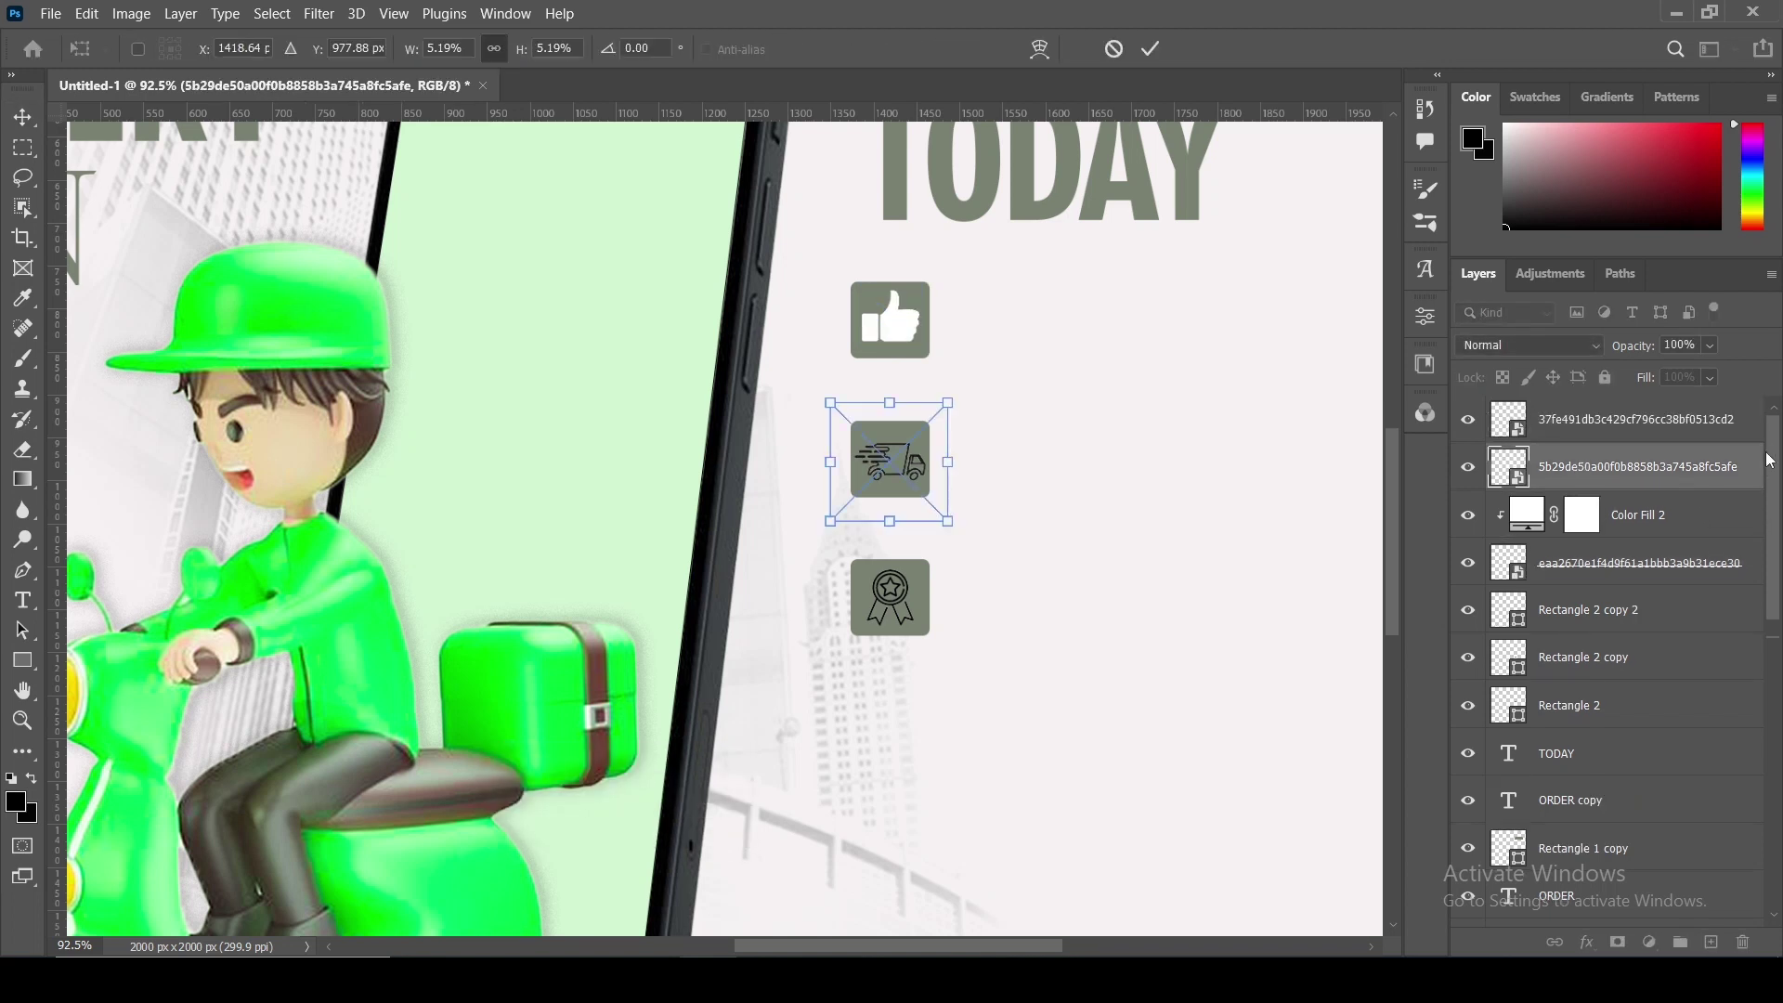
{"action": "left_click", "coordinate": [1649, 517]}
{"action": "left_click_drag", "start_coordinate": [1648, 518], "coordinate": [1603, 469]}
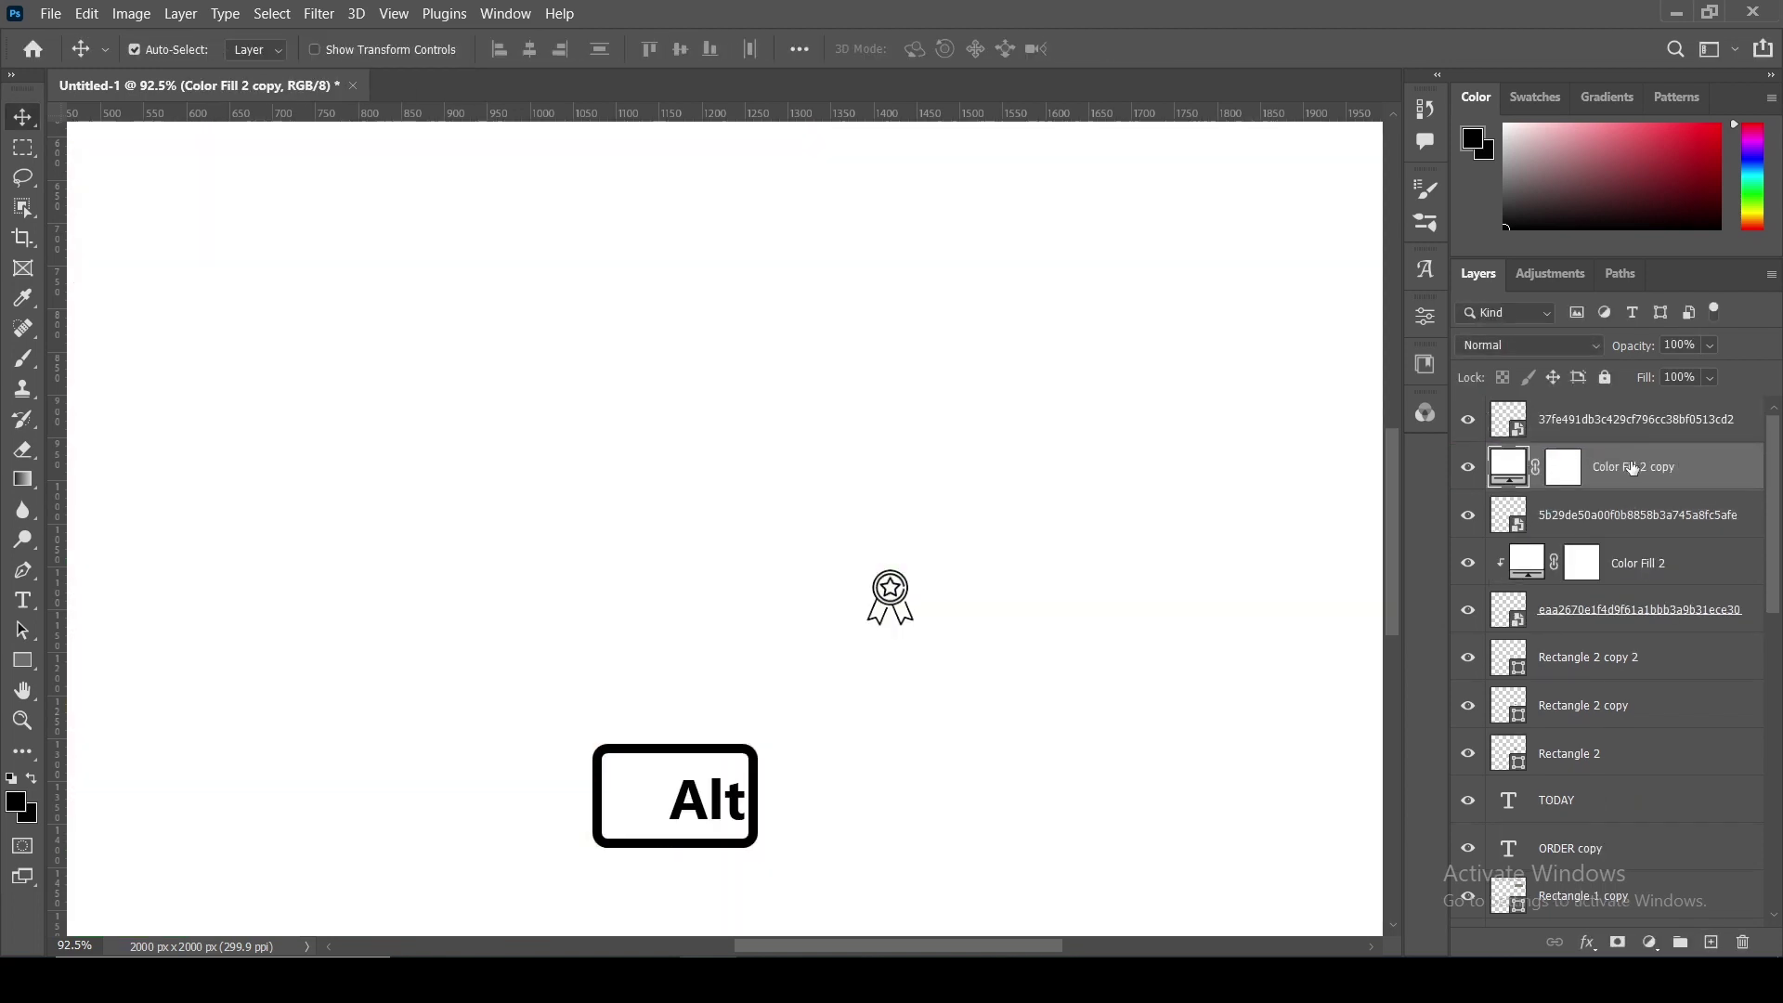
{"action": "right_click", "coordinate": [1604, 471]}
{"action": "left_click", "coordinate": [1435, 453]}
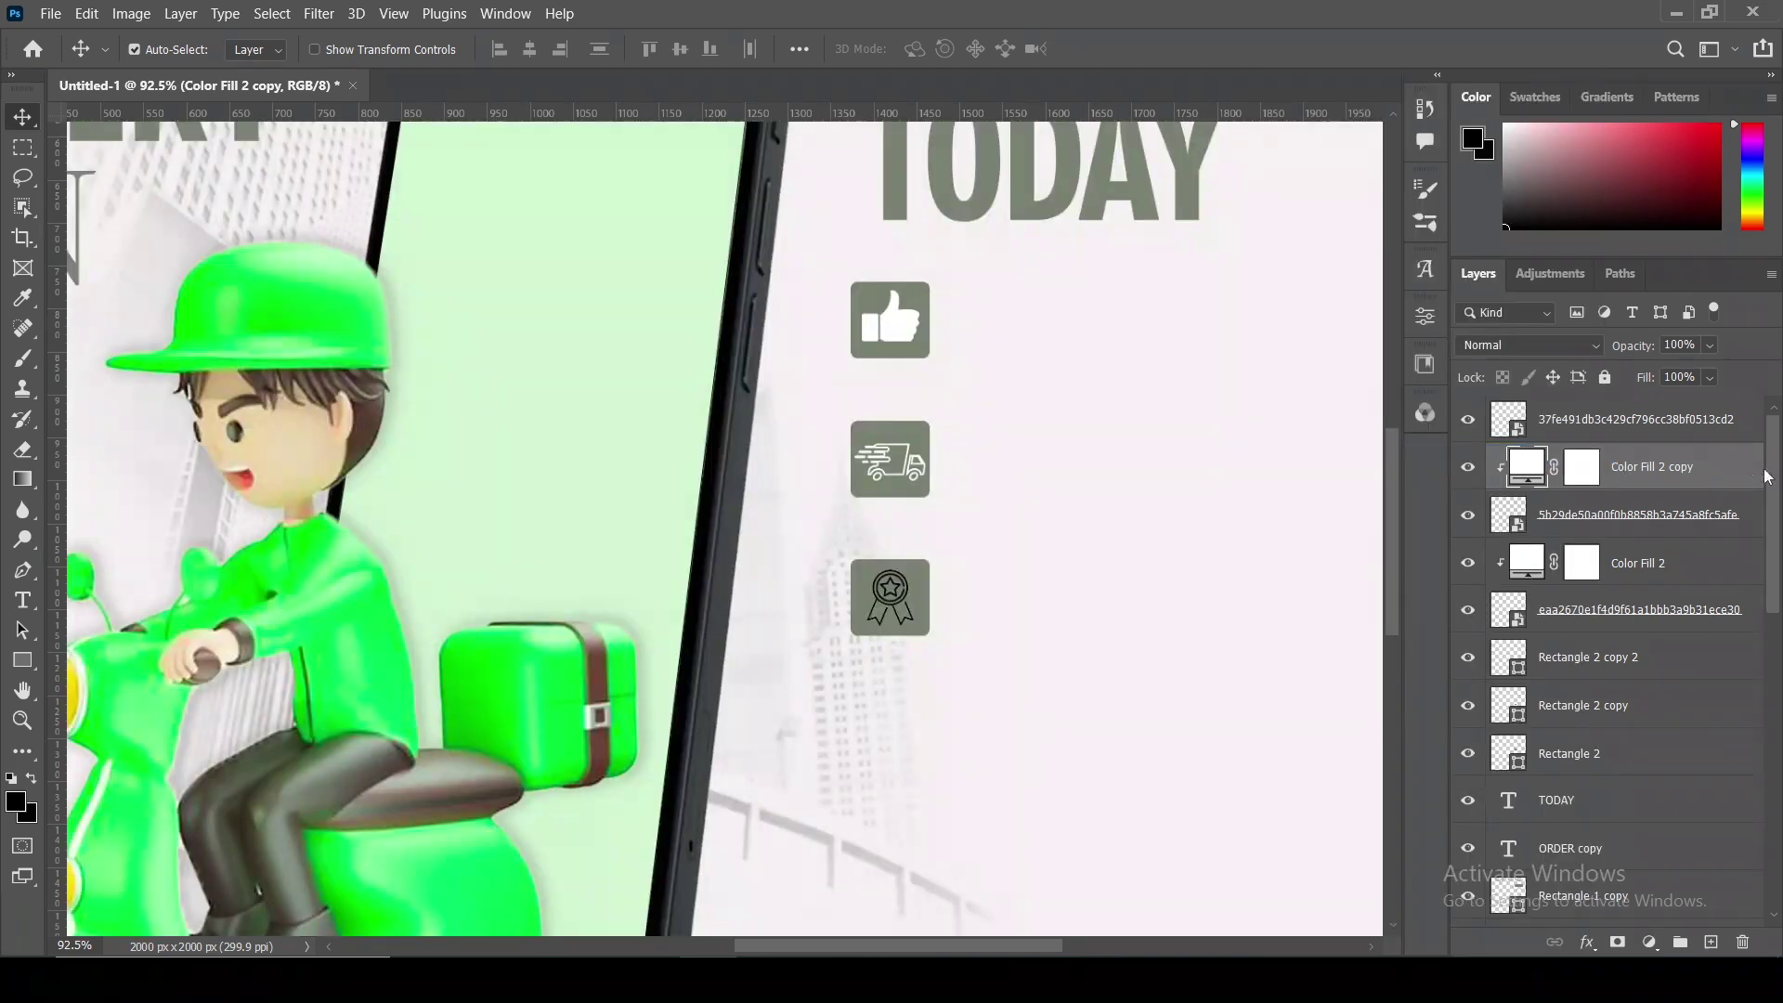
- Move the copied white fill layer above the award icon and clip it to that icon
{"action": "left_click_drag", "start_coordinate": [1683, 476], "coordinate": [1662, 407]}
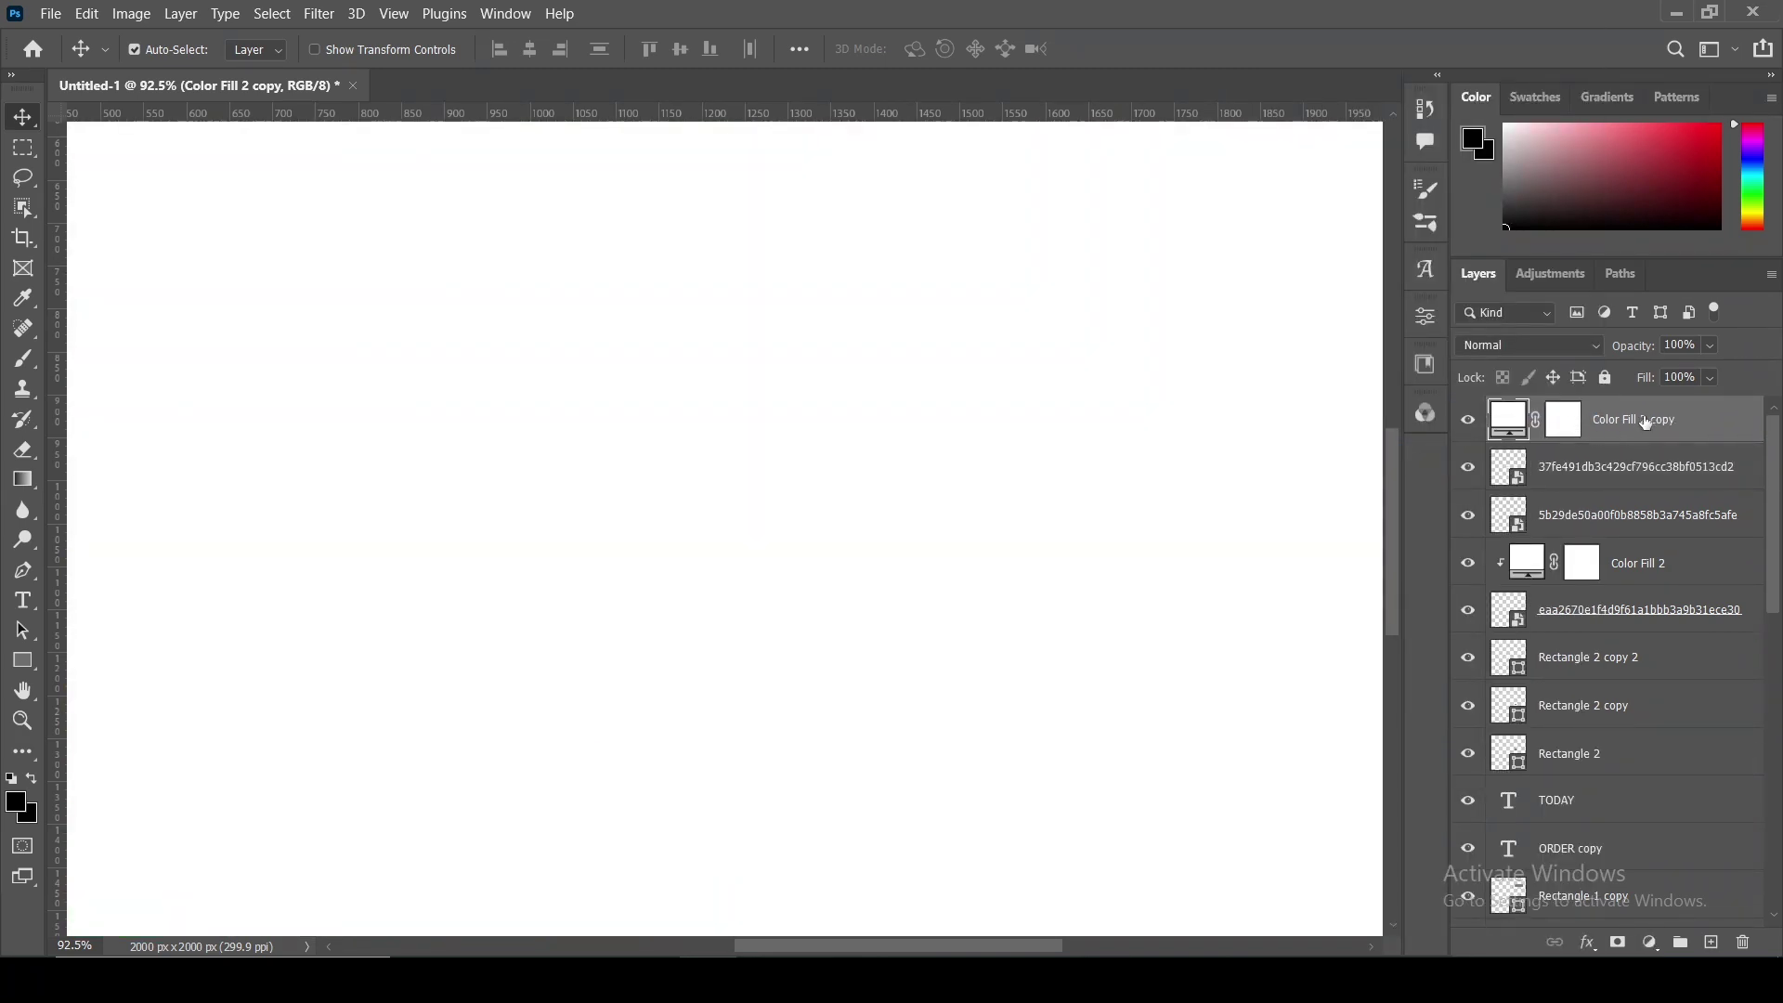
{"action": "right_click", "coordinate": [1643, 423]}
{"action": "left_click", "coordinate": [1442, 455]}
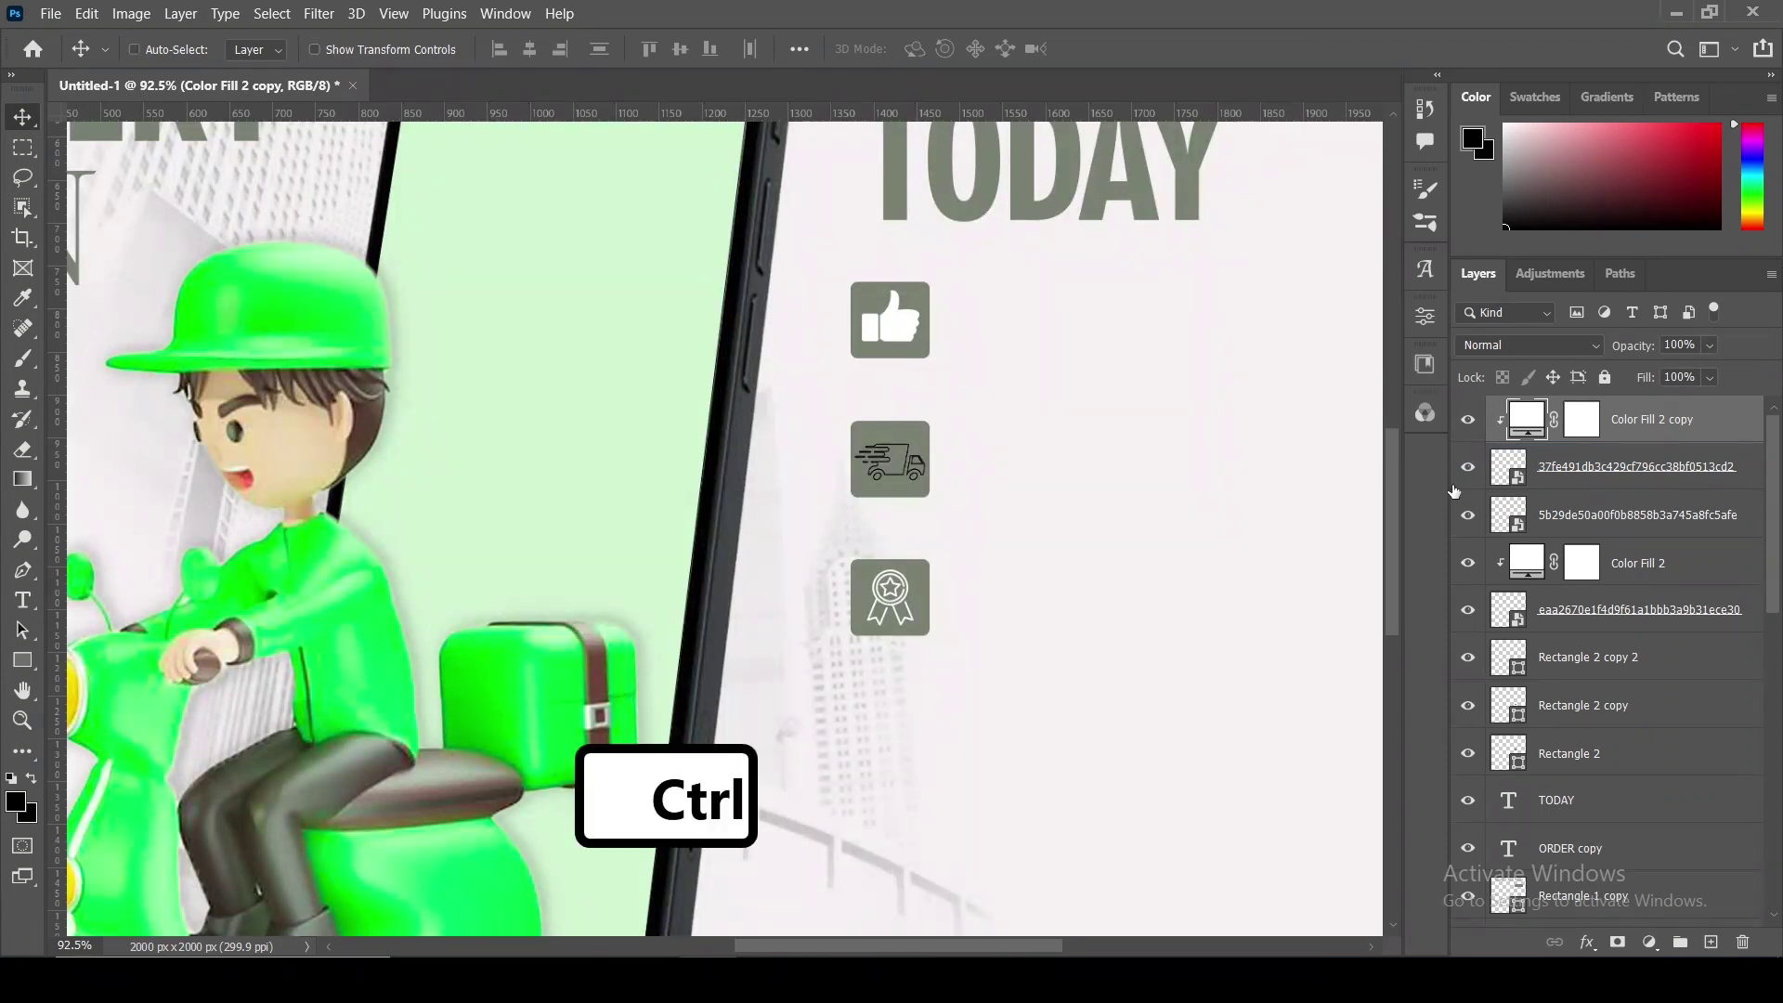
- Release and hide the copied fill to check the award icon's layer, and show and clip it again
{"action": "key", "text": "ctrl+alt+g"}
{"action": "left_click", "coordinate": [1474, 423]}
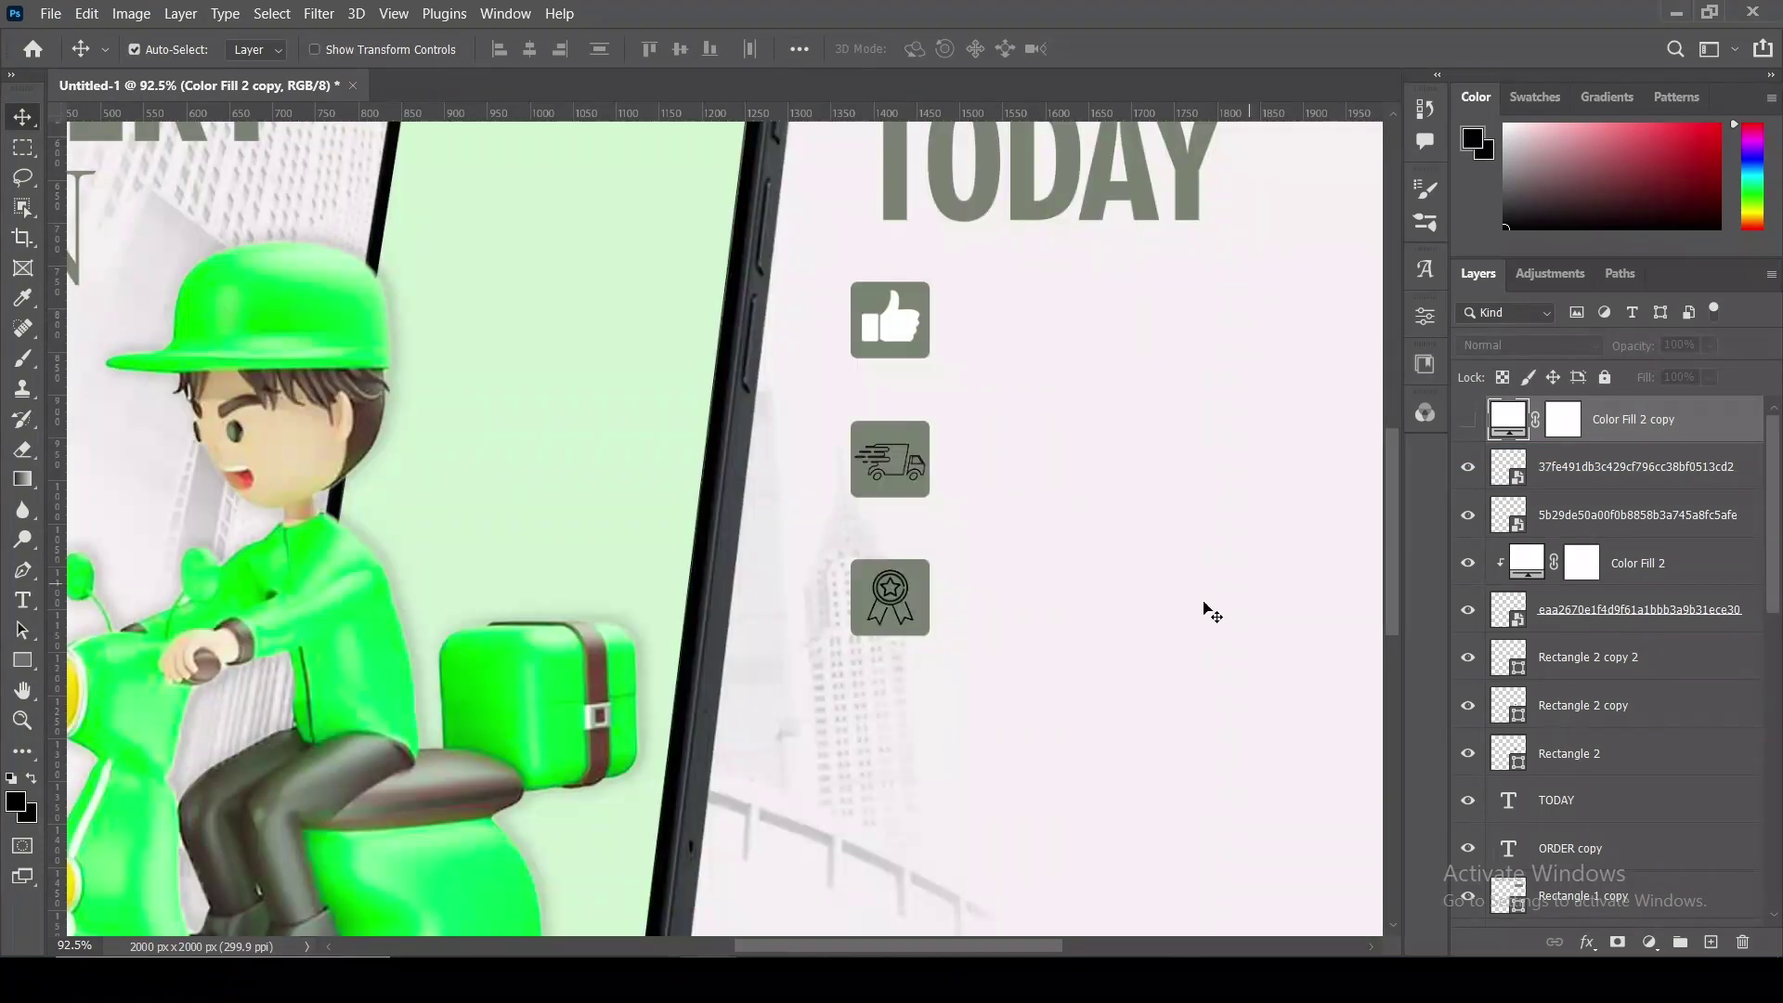
{"action": "left_click", "coordinate": [908, 605]}
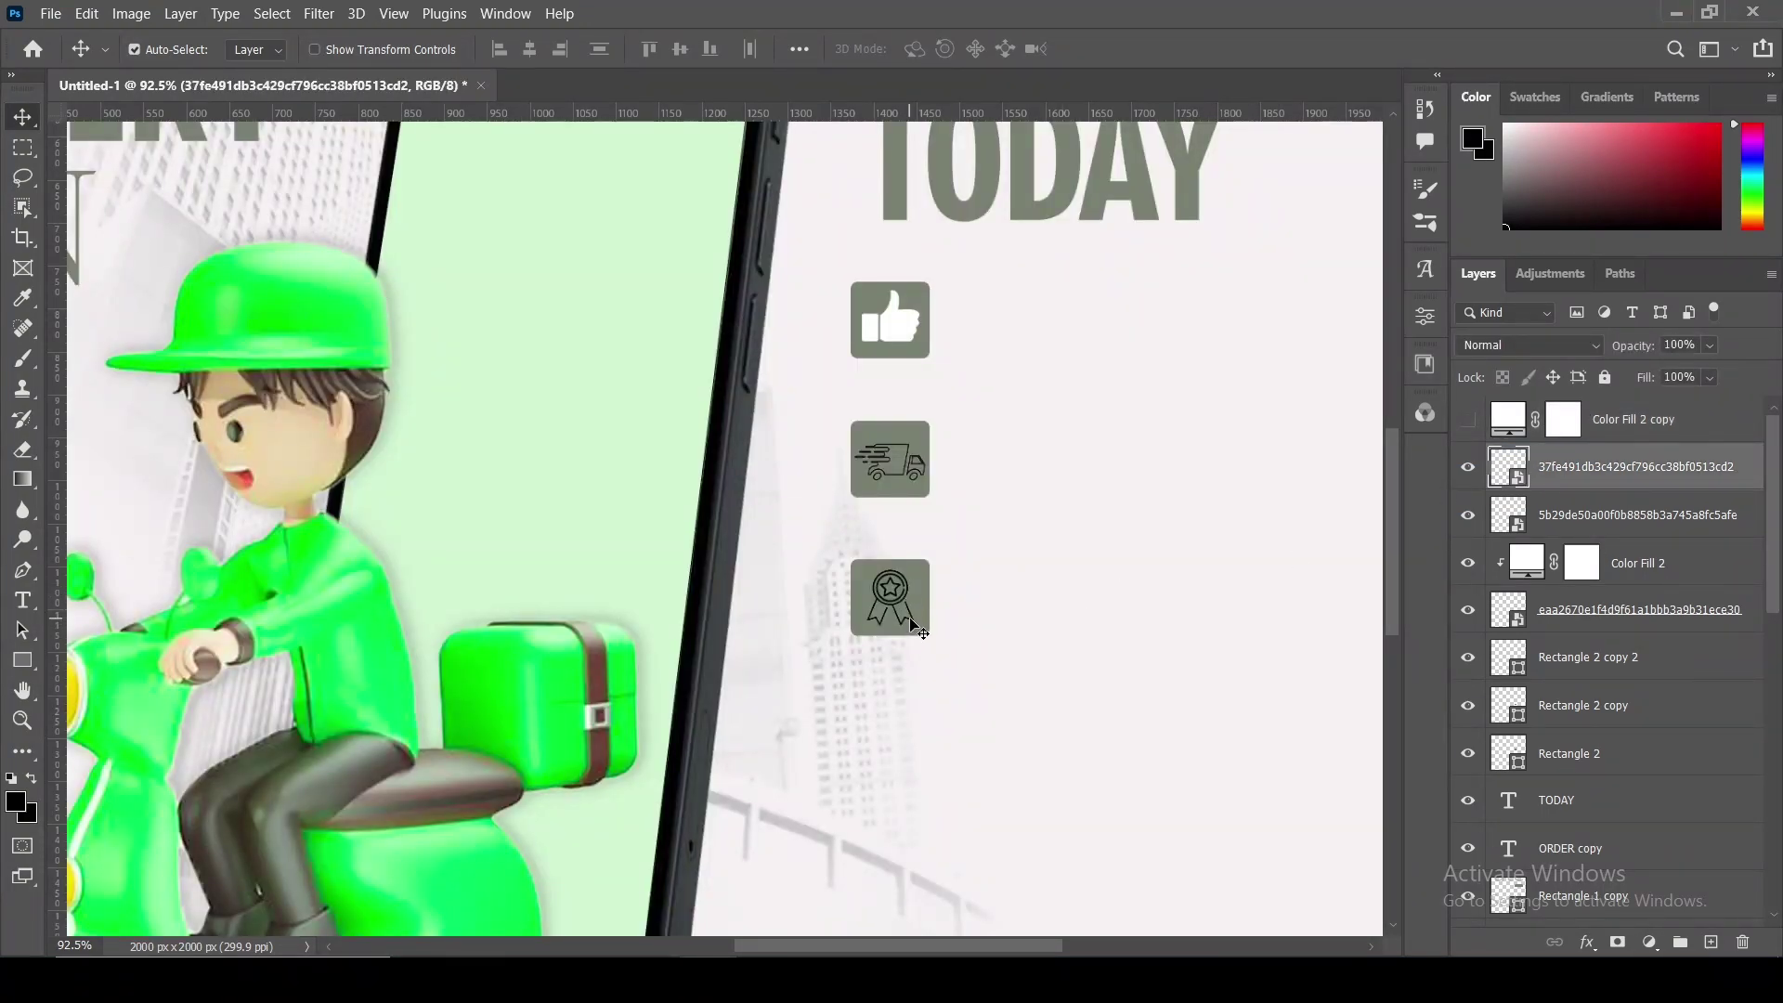
{"action": "key", "text": "ctrl+t"}
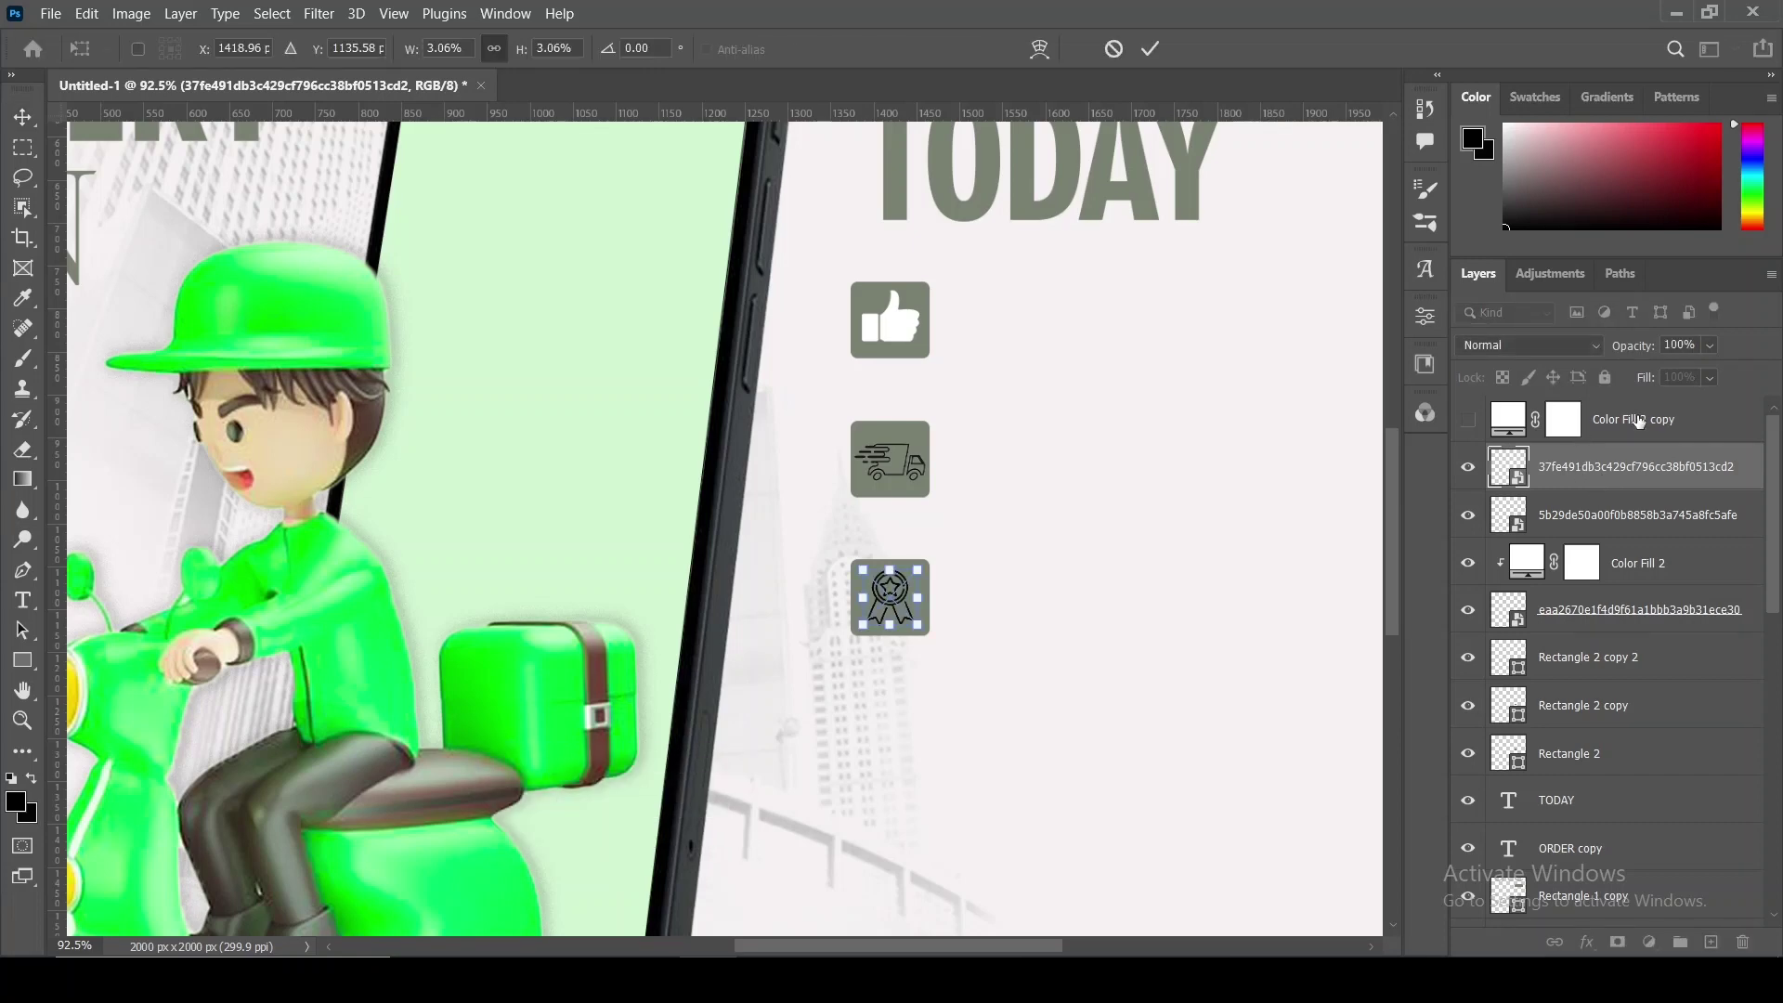
{"action": "left_click", "coordinate": [1625, 420]}
{"action": "left_click", "coordinate": [1468, 420]}
{"action": "right_click", "coordinate": [1609, 416]}
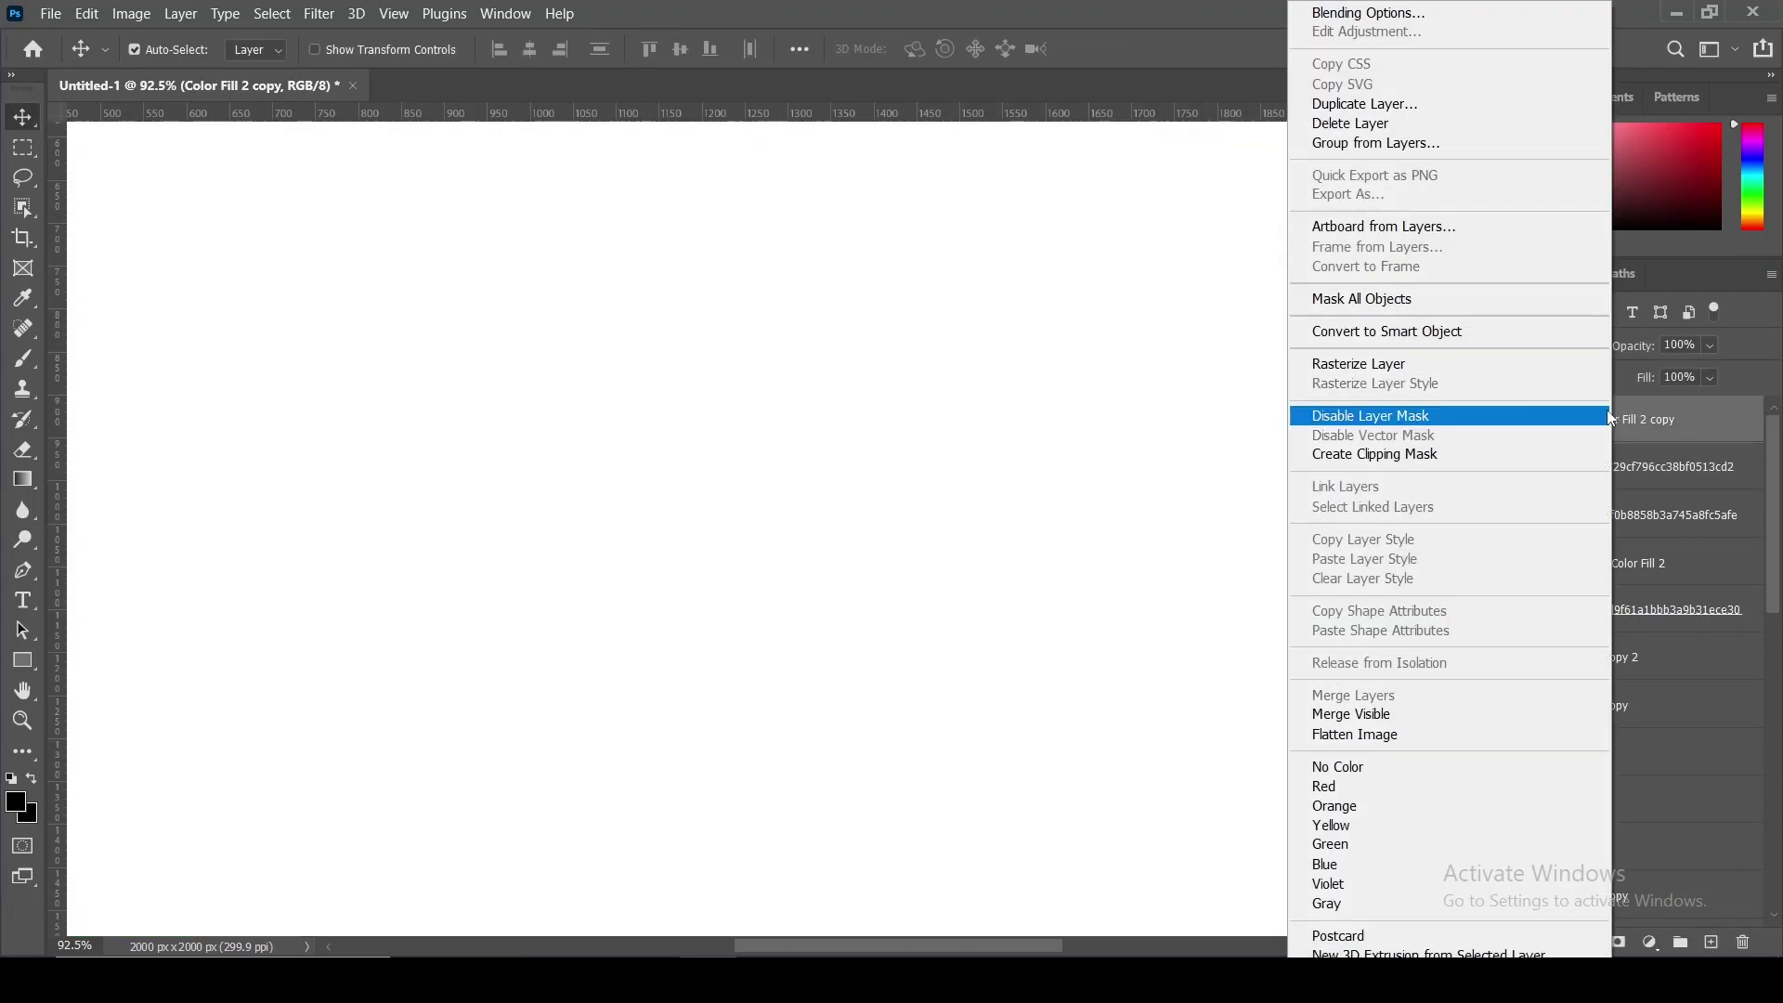
{"action": "left_click", "coordinate": [1471, 453]}
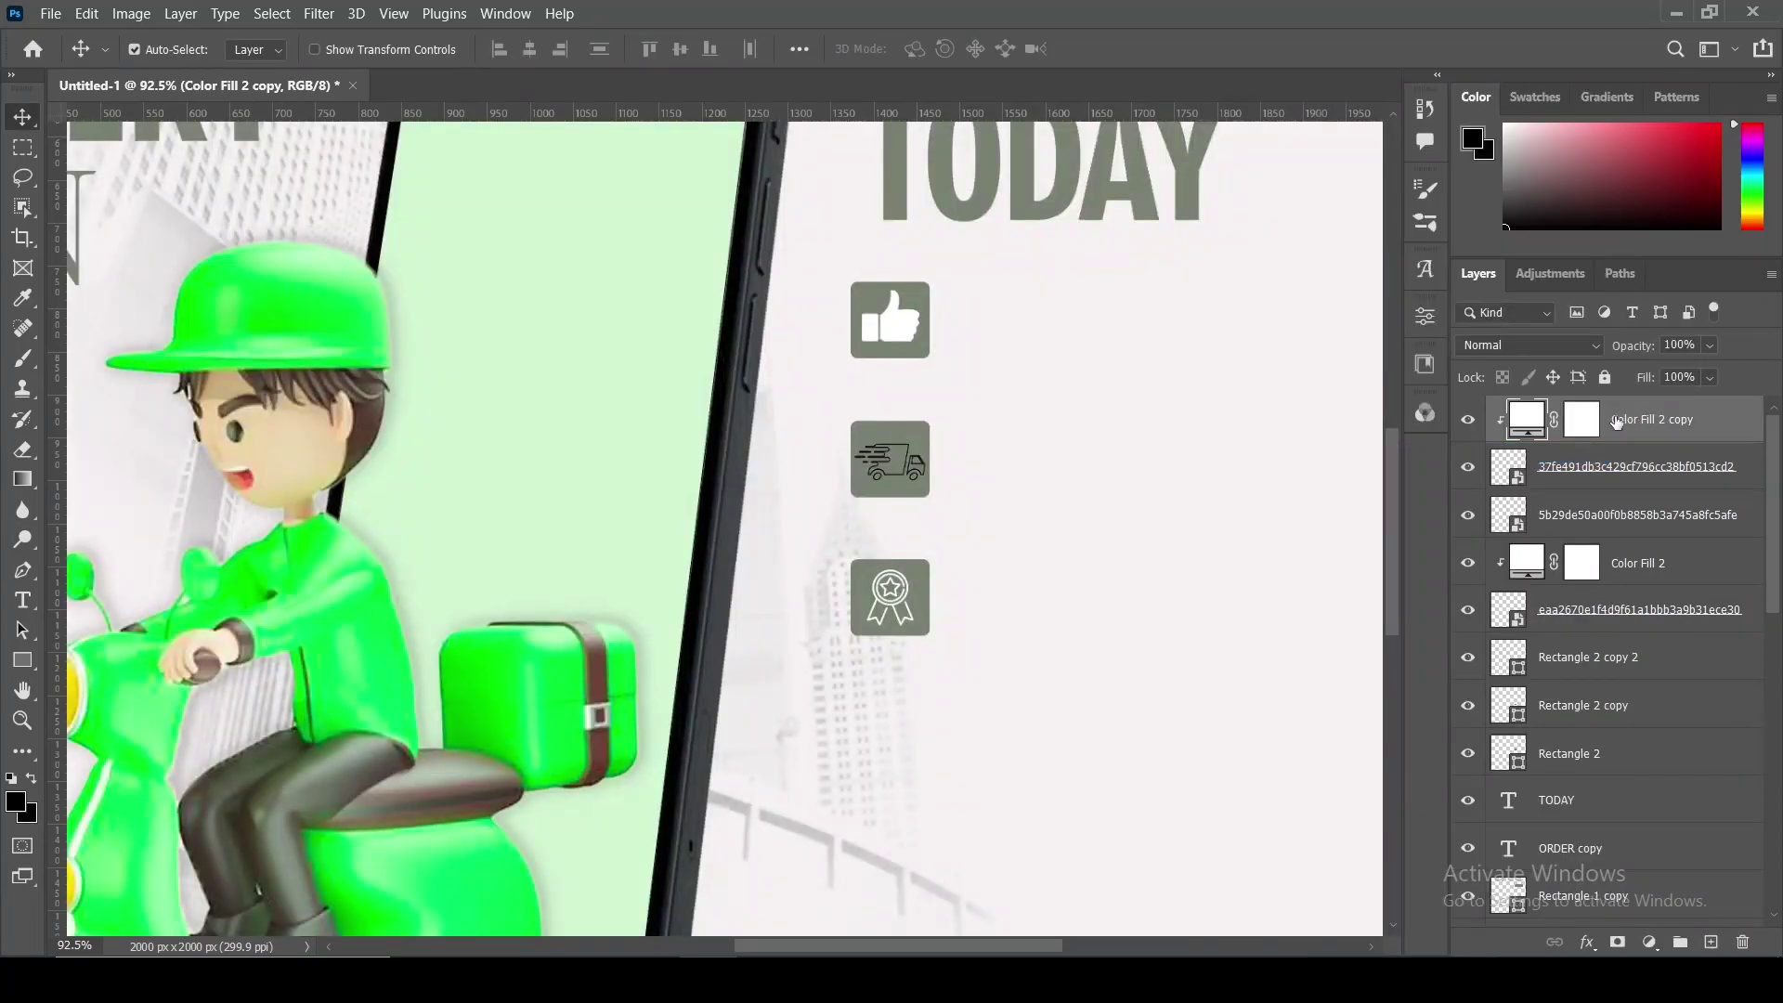
- Duplicate the award icon's white fill to just above the delivery truck icon and clip it to the truck
{"action": "left_click_drag", "start_coordinate": [1617, 422], "coordinate": [1620, 497]}
{"action": "right_click", "coordinate": [1625, 514]}
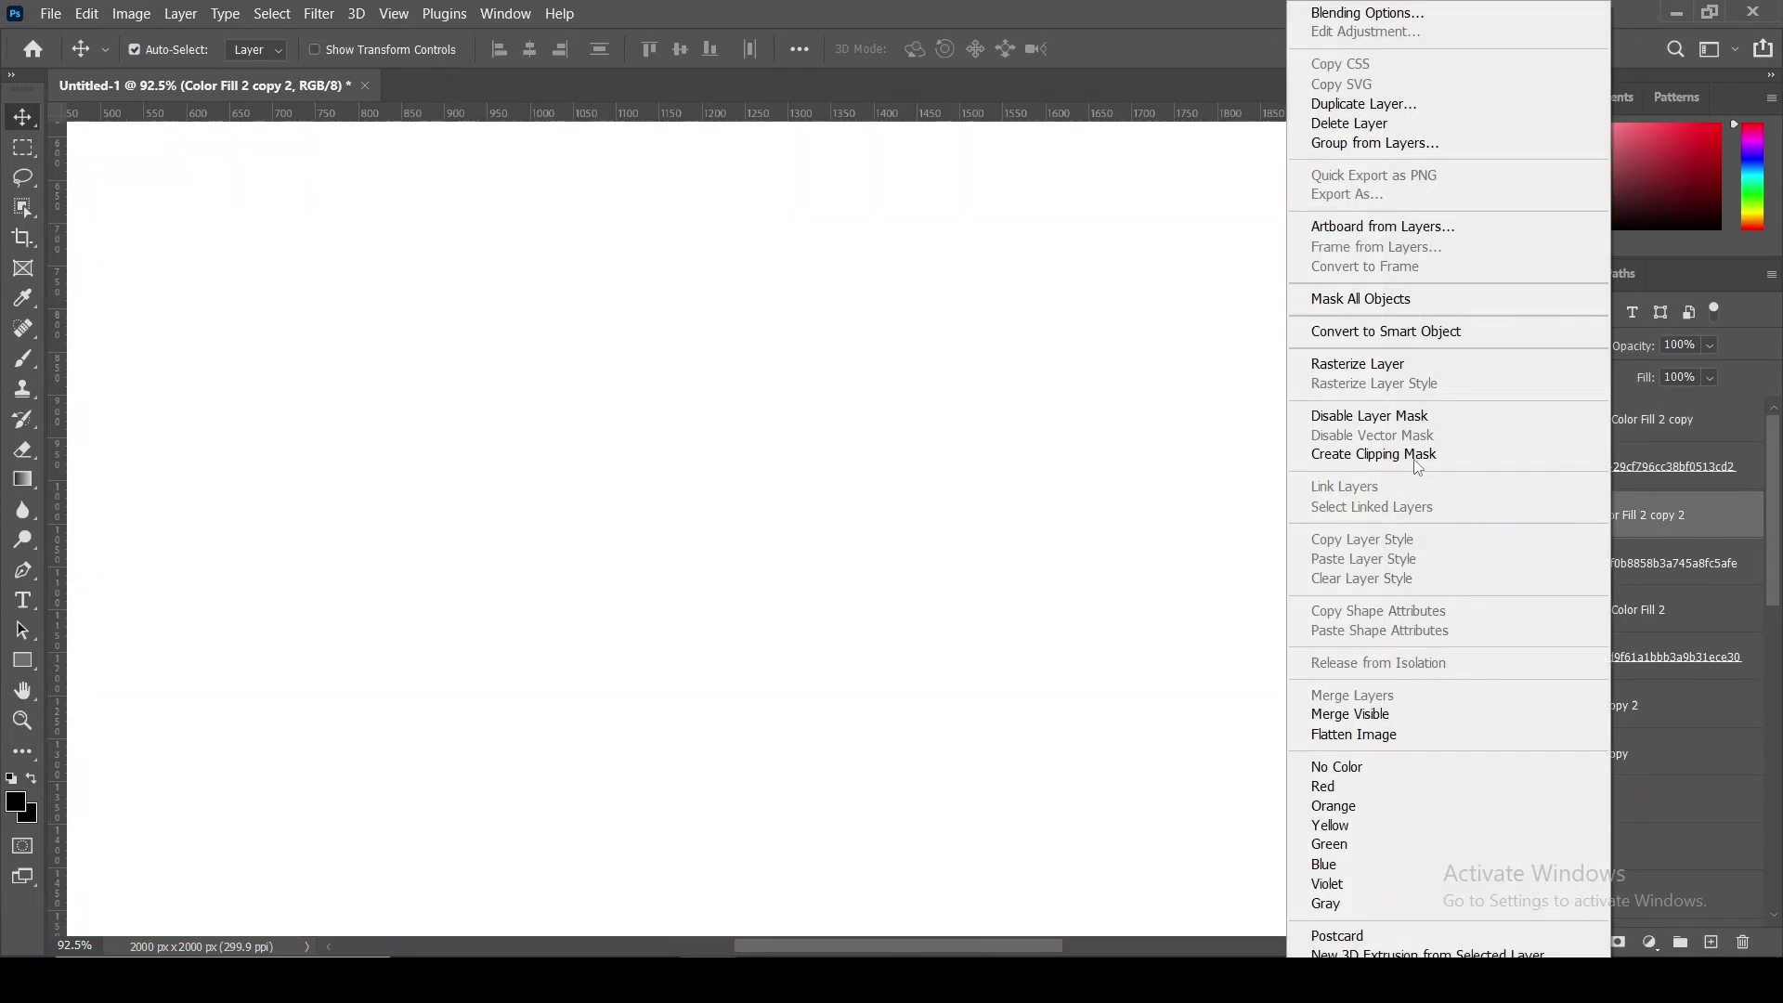
{"action": "left_click", "coordinate": [1417, 464]}
{"action": "scroll", "coordinate": [1282, 521], "scroll_direction": "down", "scroll_amount": 4}
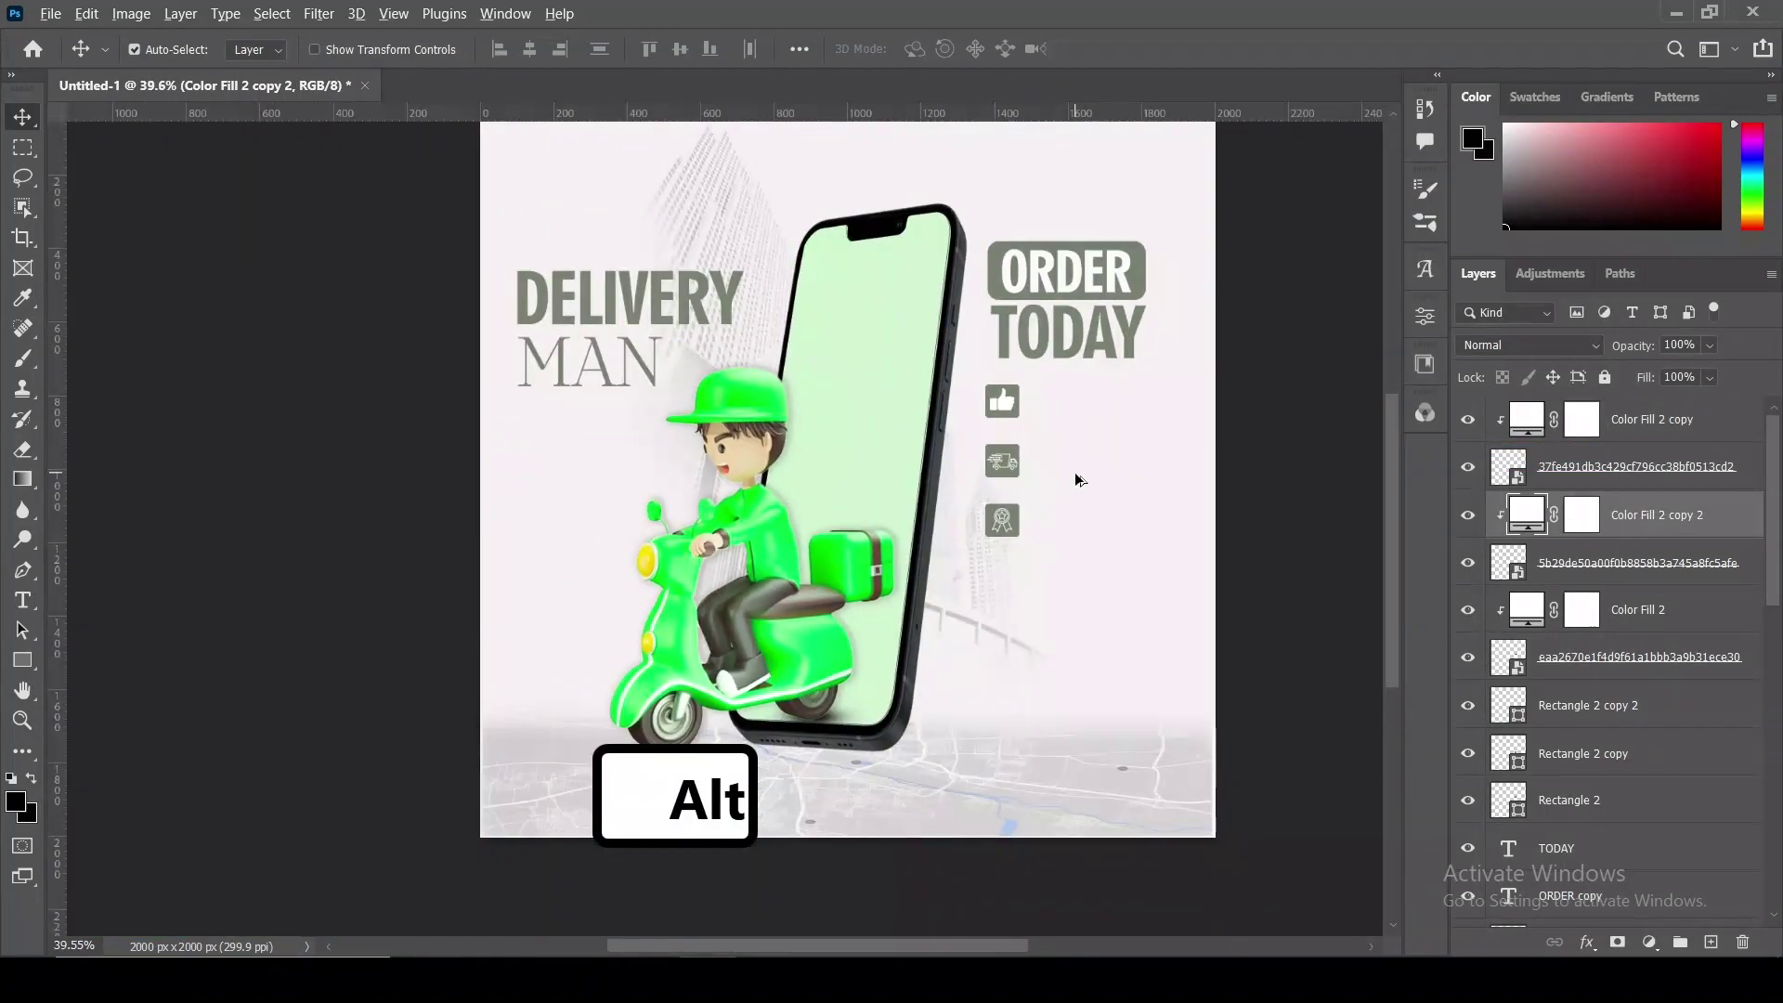
{"action": "scroll", "coordinate": [1077, 479], "scroll_direction": "up", "scroll_amount": 1}
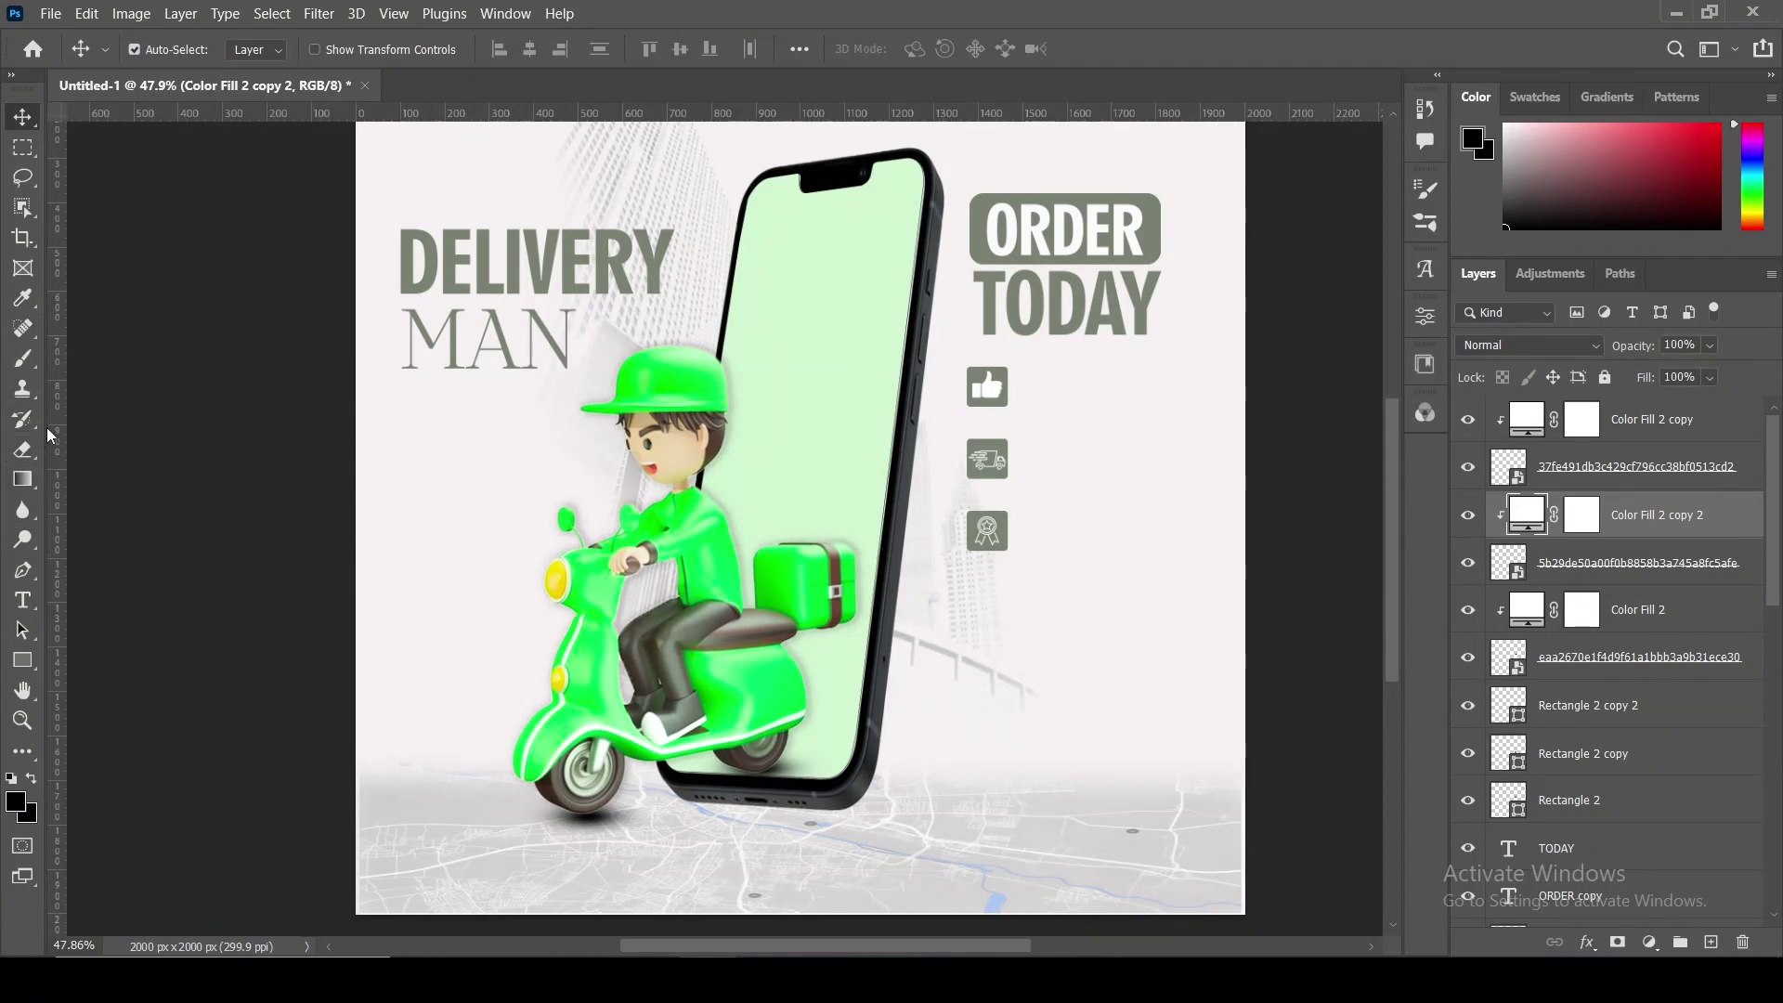
- Add the horizontal text "Fast" in the Arabella font beside the thumbs-up icon
{"action": "right_click", "coordinate": [25, 594]}
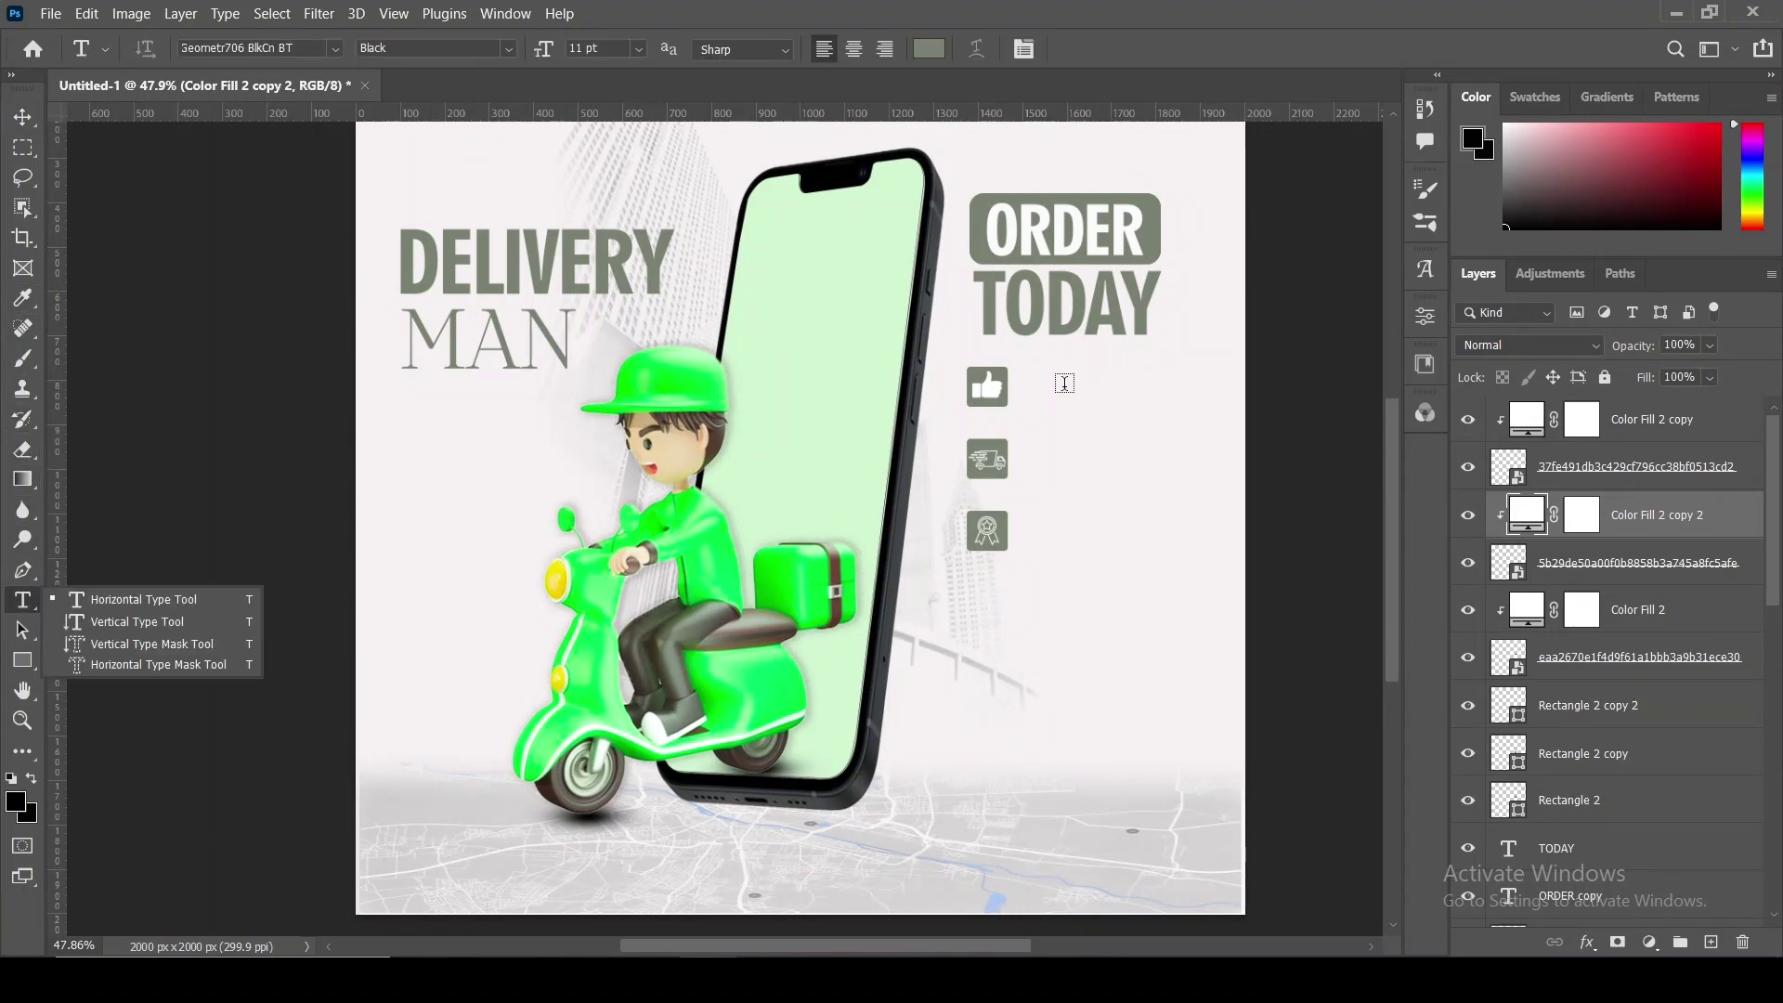
{"action": "left_click", "coordinate": [121, 597]}
{"action": "left_click", "coordinate": [1042, 388]}
{"action": "left_click", "coordinate": [335, 51]}
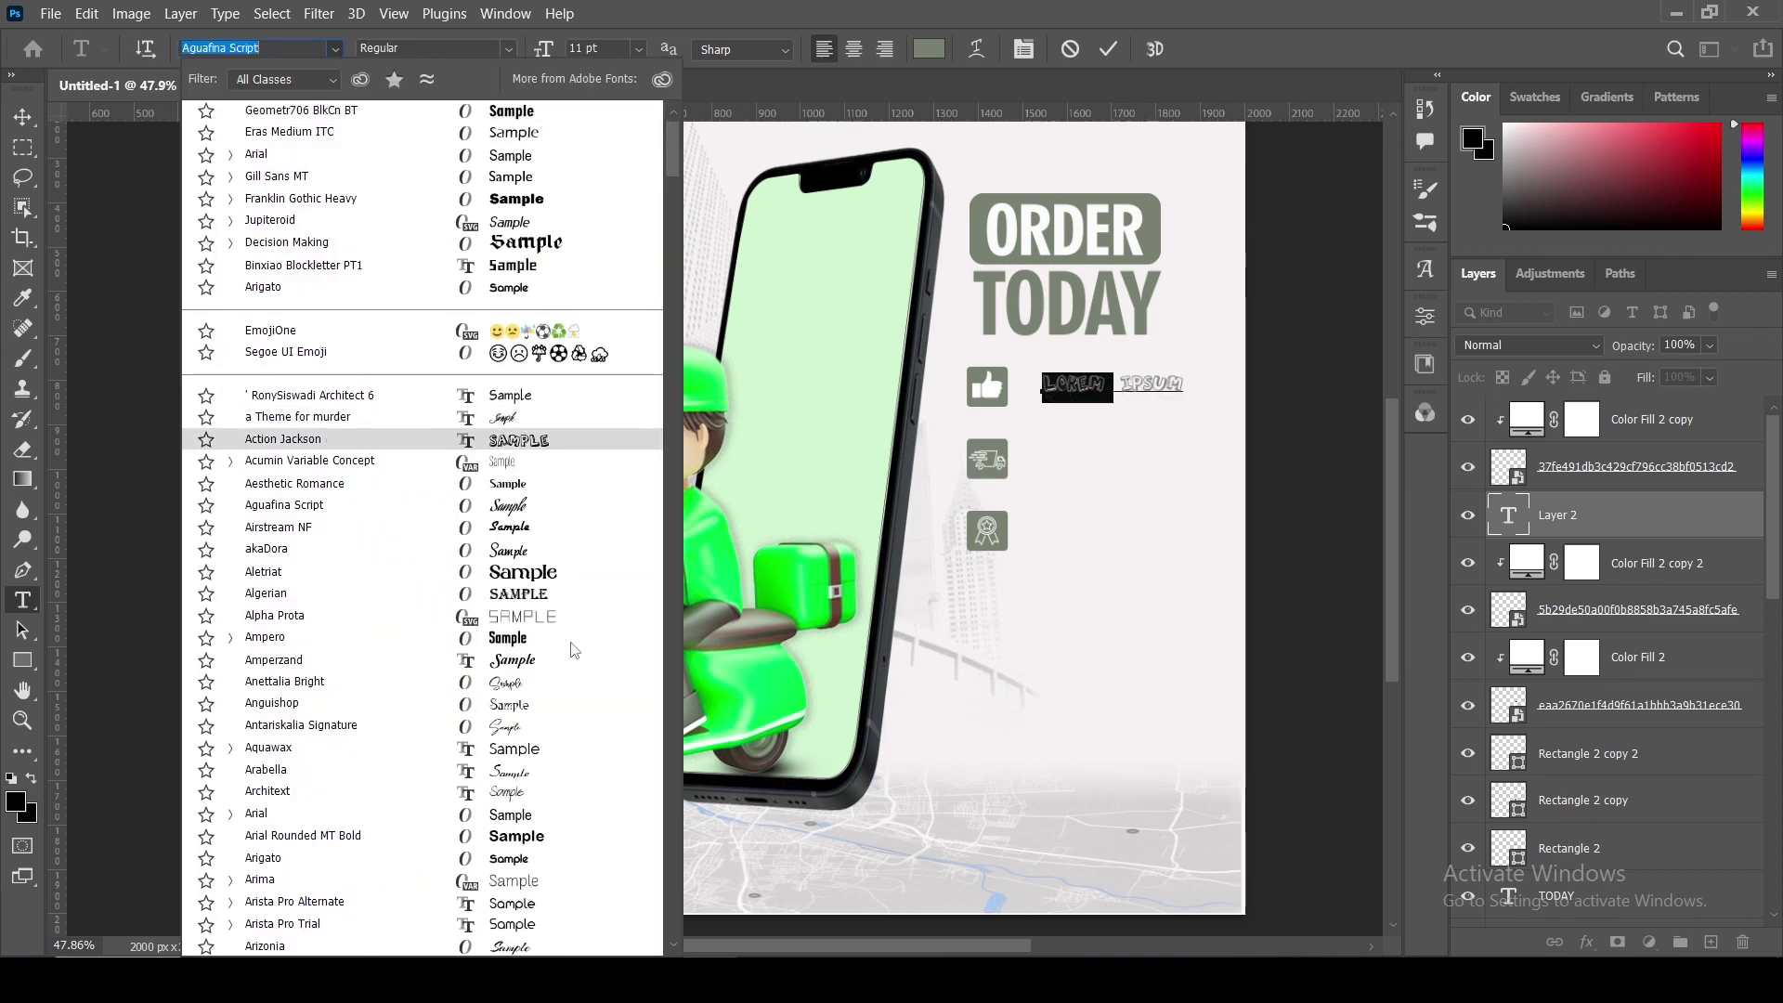
{"action": "left_click", "coordinate": [538, 770]}
{"action": "type", "text": "Fast"}
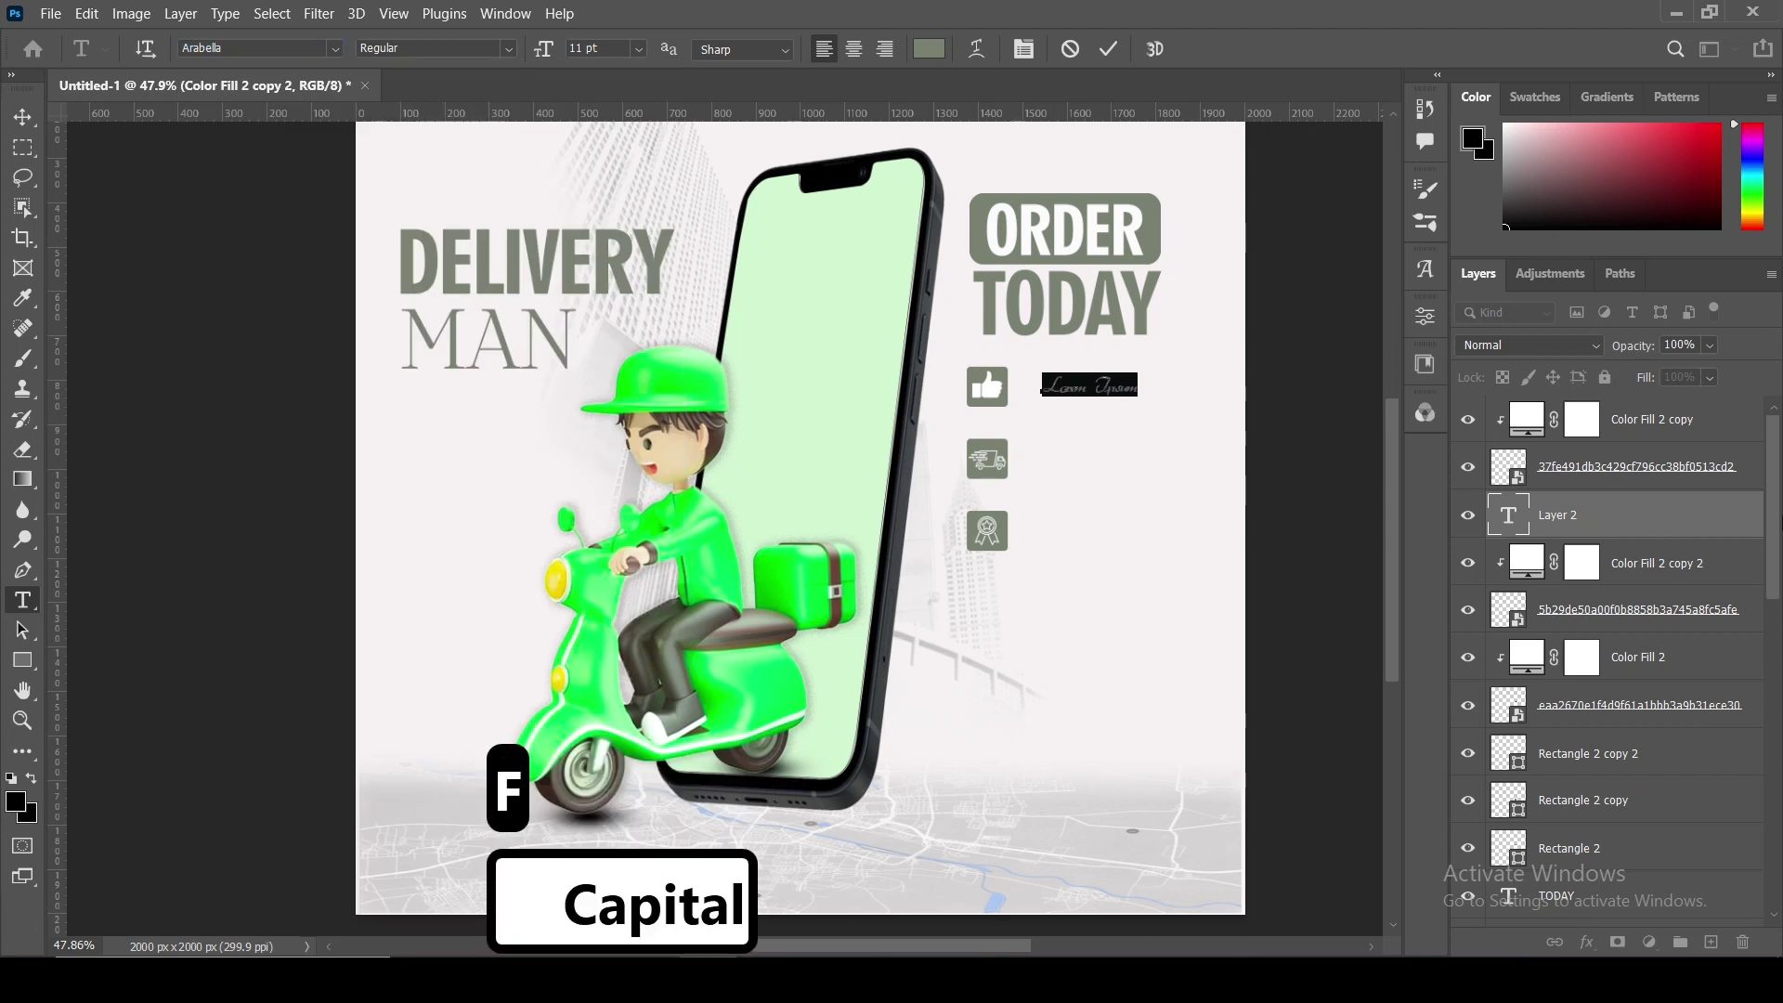
{"action": "left_click", "coordinate": [27, 128]}
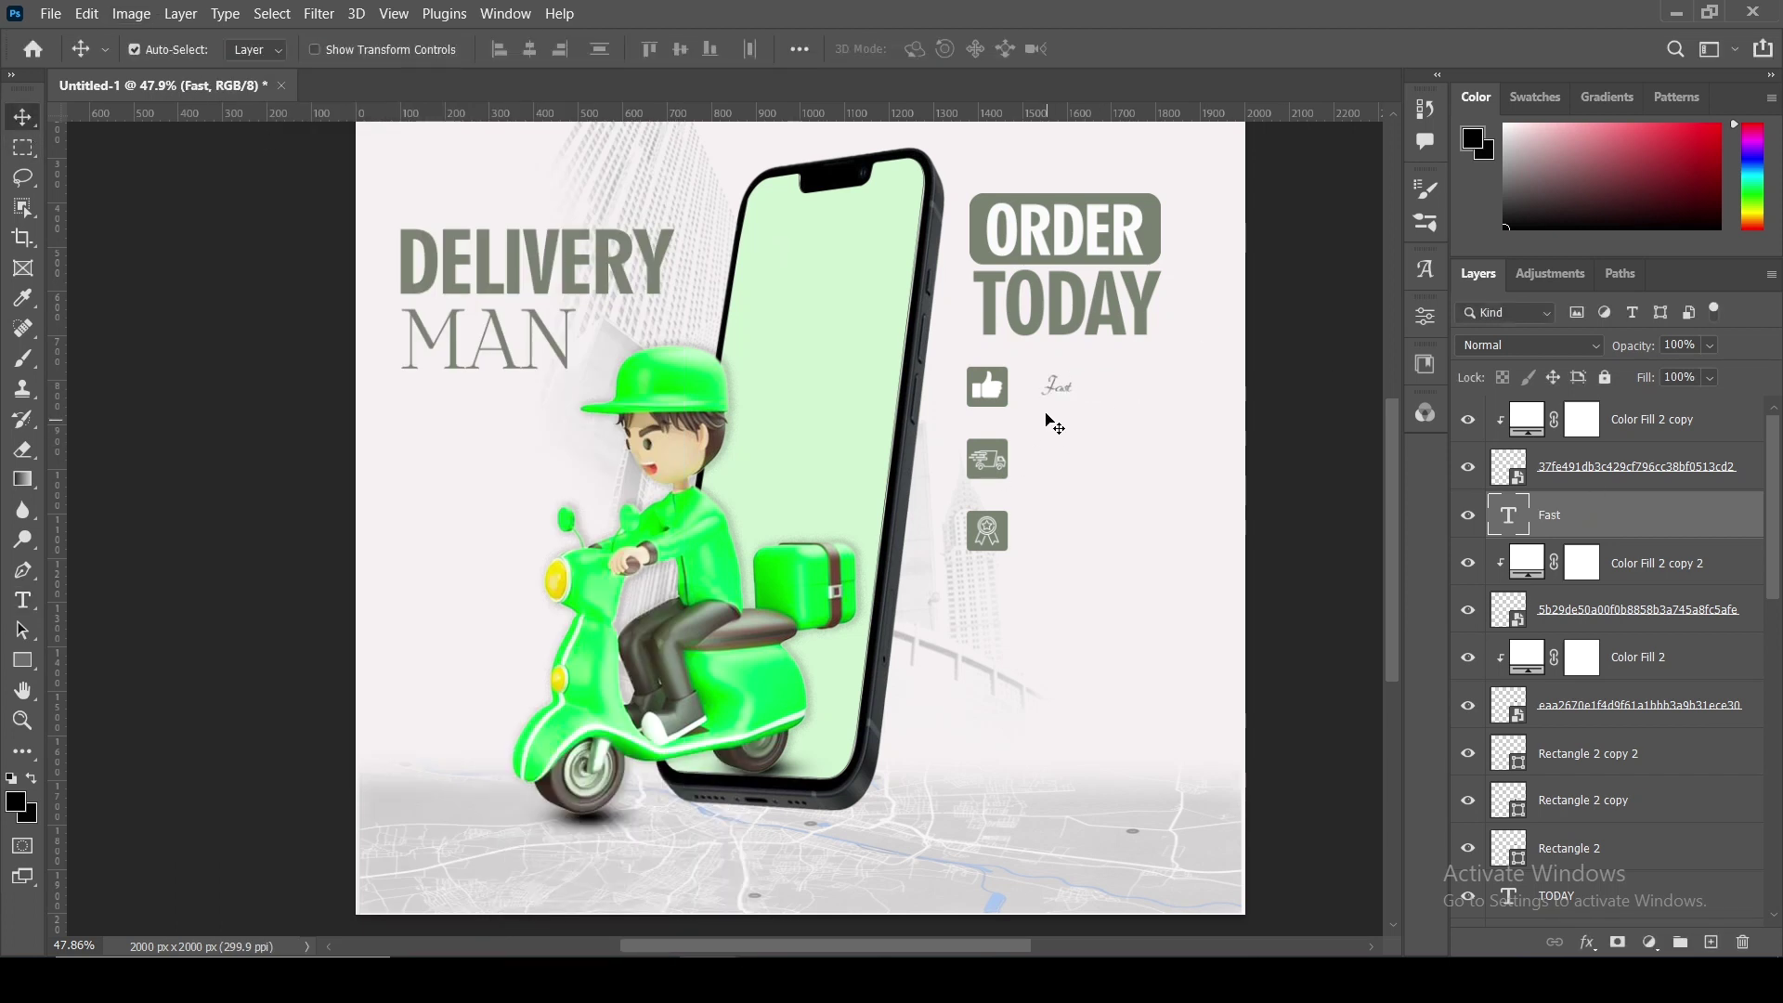
- Scale the Fast text to about 245%, place it beside the truck icon, and bring its layer to the front
{"action": "key", "text": "ctrl+t"}
{"action": "mouse_move", "coordinate": [1077, 371]}
{"action": "left_mouse_down"}
{"action": "mouse_move", "coordinate": [1142, 336]}
{"action": "mouse_move", "coordinate": [1077, 418]}
{"action": "mouse_move", "coordinate": [1068, 464]}
{"action": "mouse_move", "coordinate": [1098, 435]}
{"action": "mouse_move", "coordinate": [1083, 474]}
{"action": "mouse_move", "coordinate": [1068, 393]}
{"action": "left_mouse_up"}
{"action": "key", "text": "ctrl+j"}
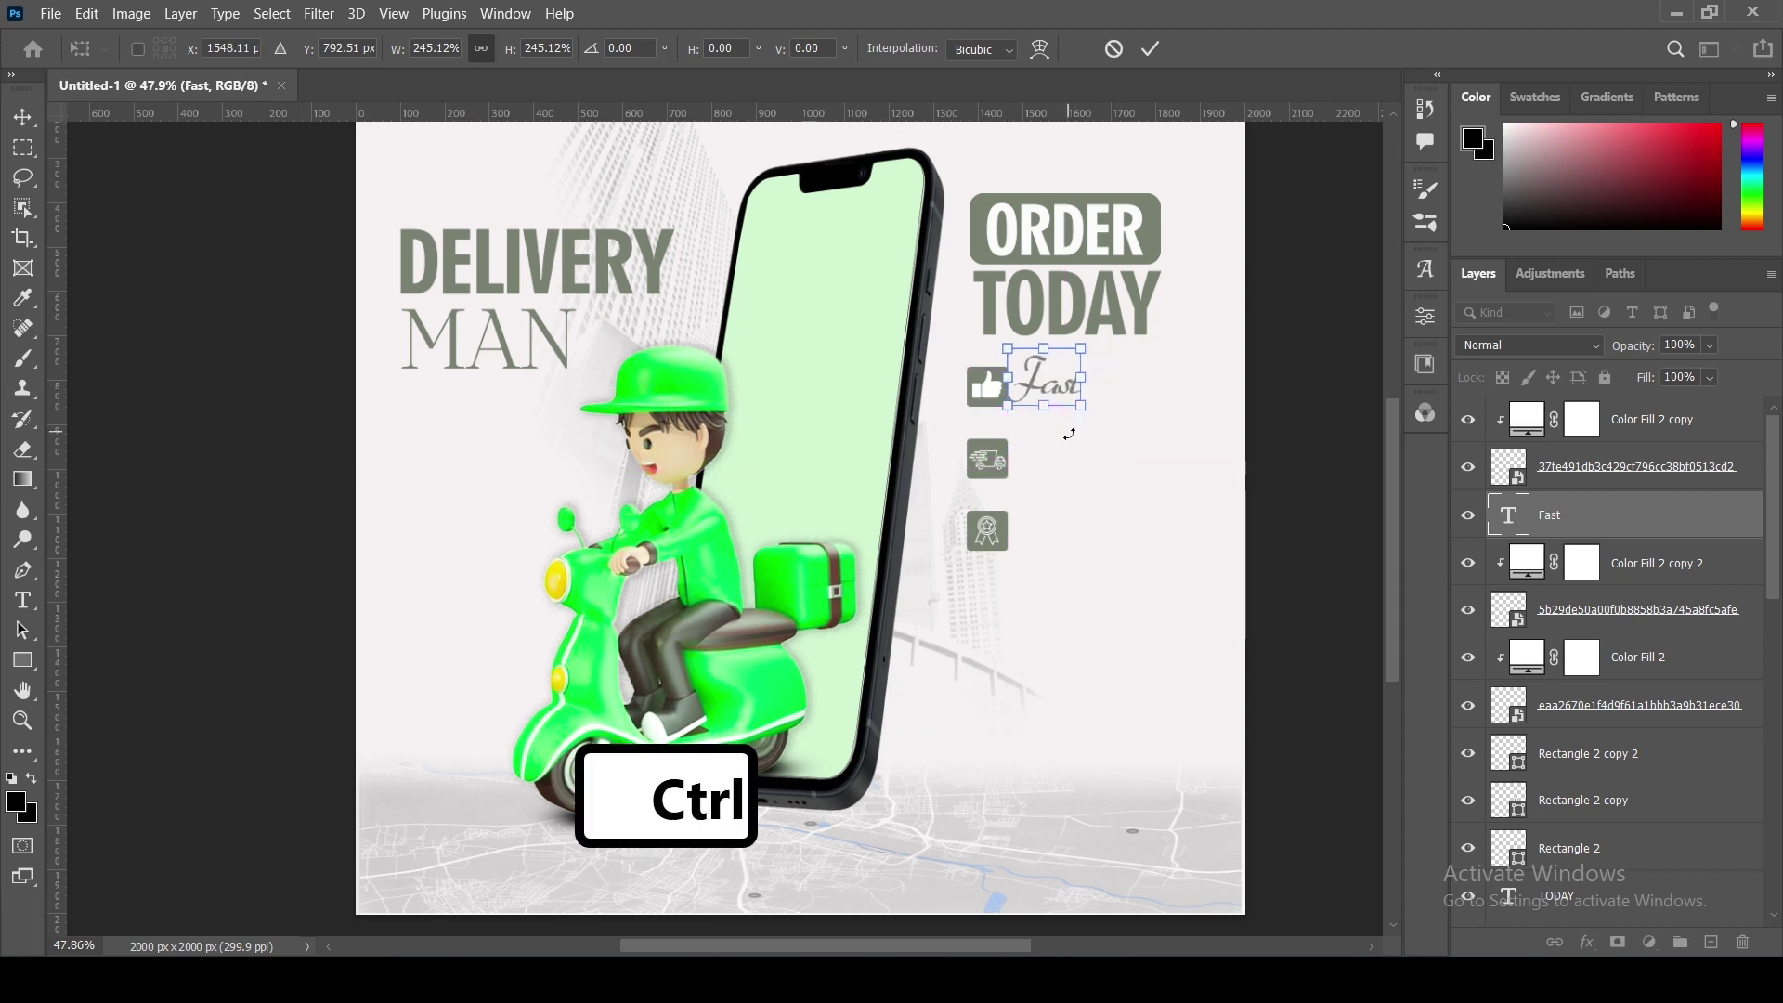
{"action": "key", "text": "ctrl+z"}
{"action": "key", "text": "Return"}
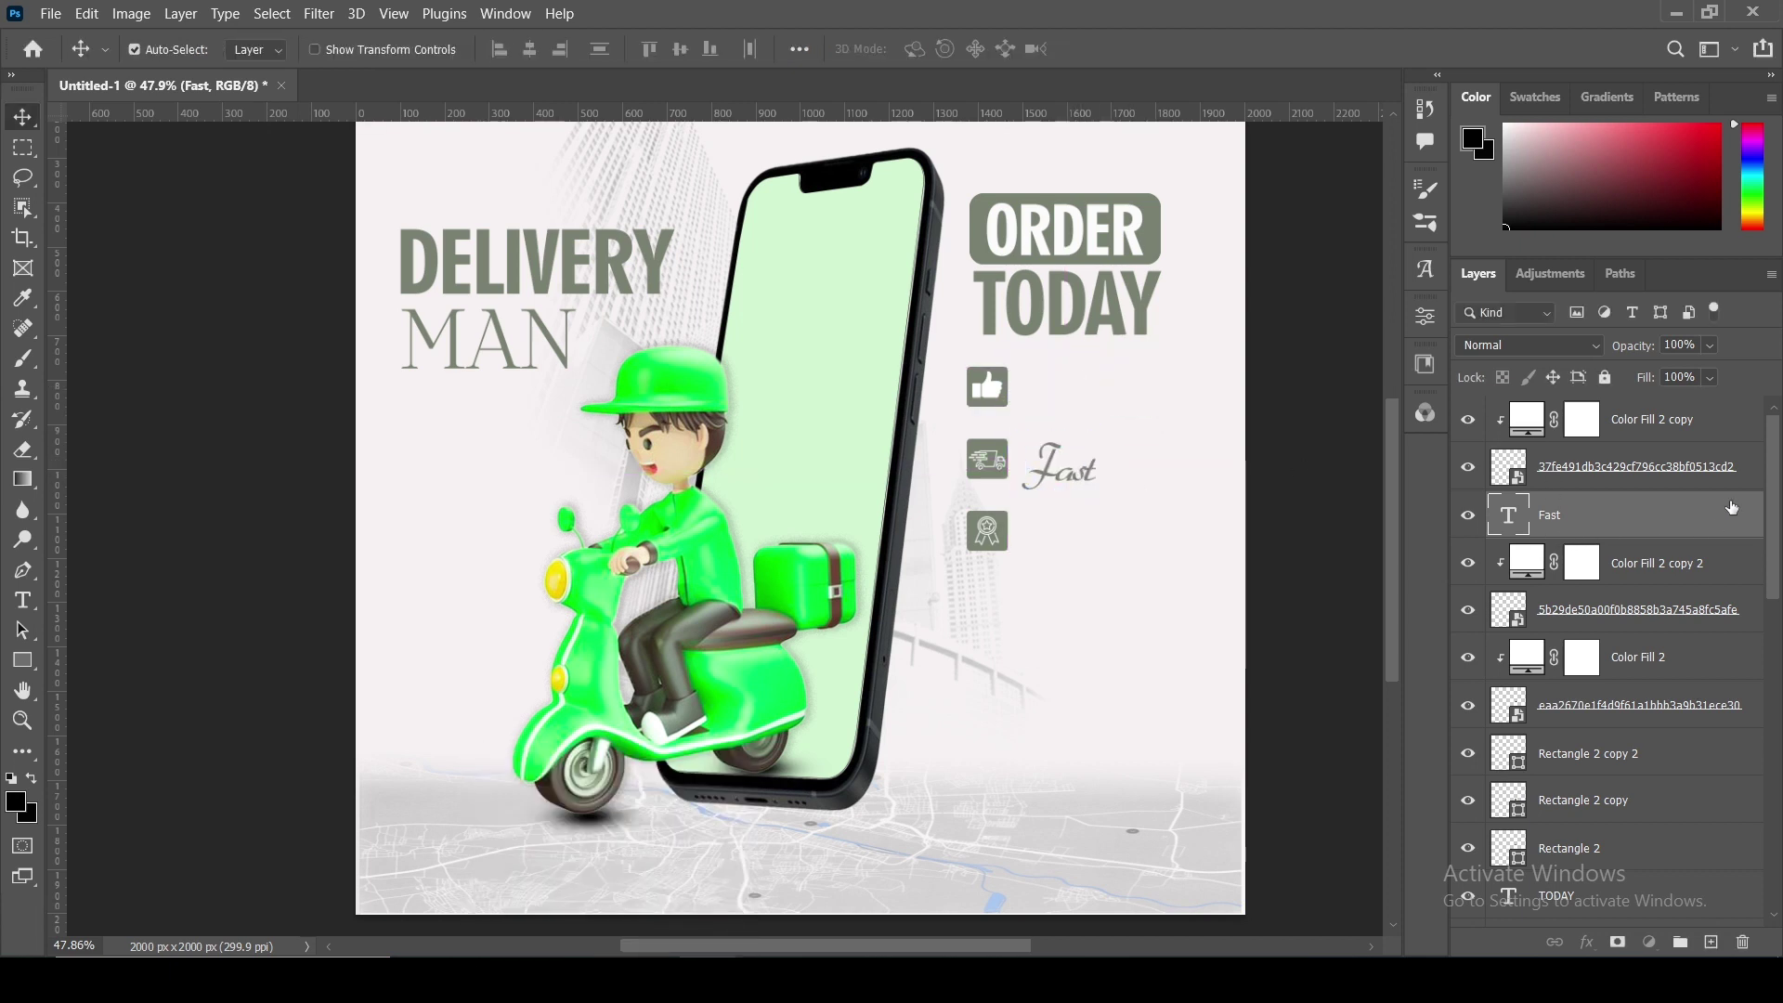
{"action": "left_click_drag", "start_coordinate": [1744, 518], "coordinate": [1688, 429]}
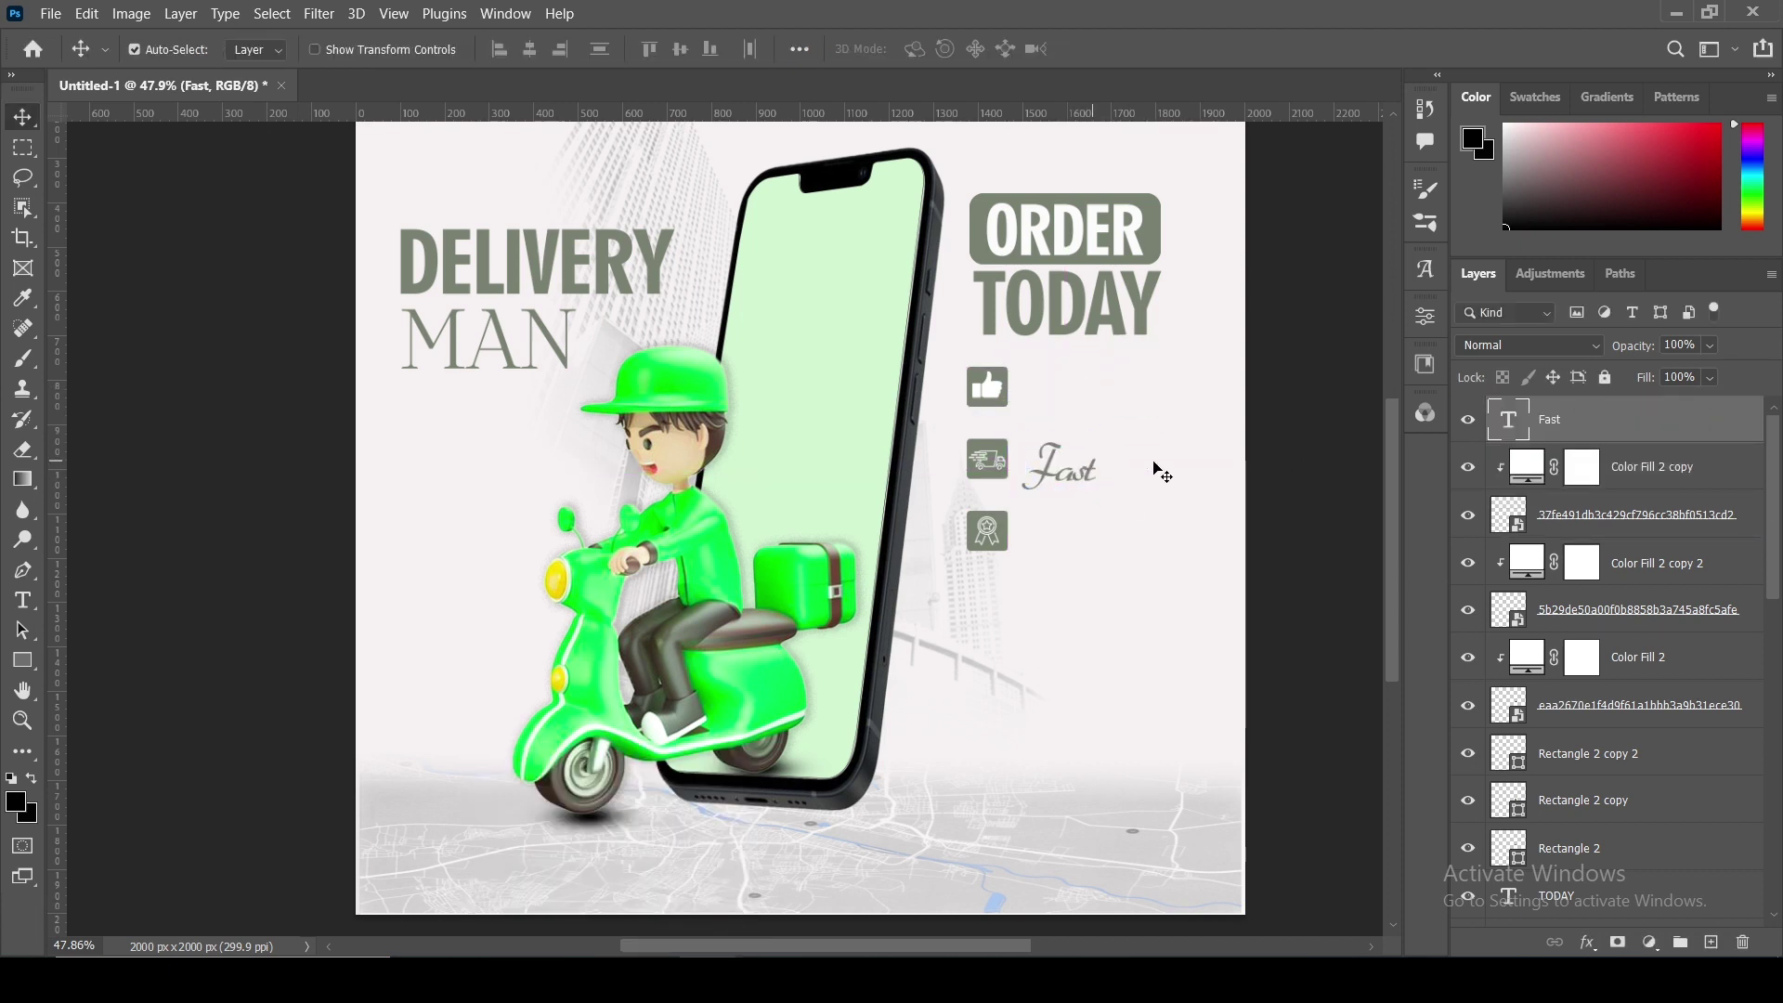
- Duplicate the Fast text layer and place the copy beside the thumbs-up icon
{"action": "key", "text": "ctrl+j"}
{"action": "key", "text": "t"}
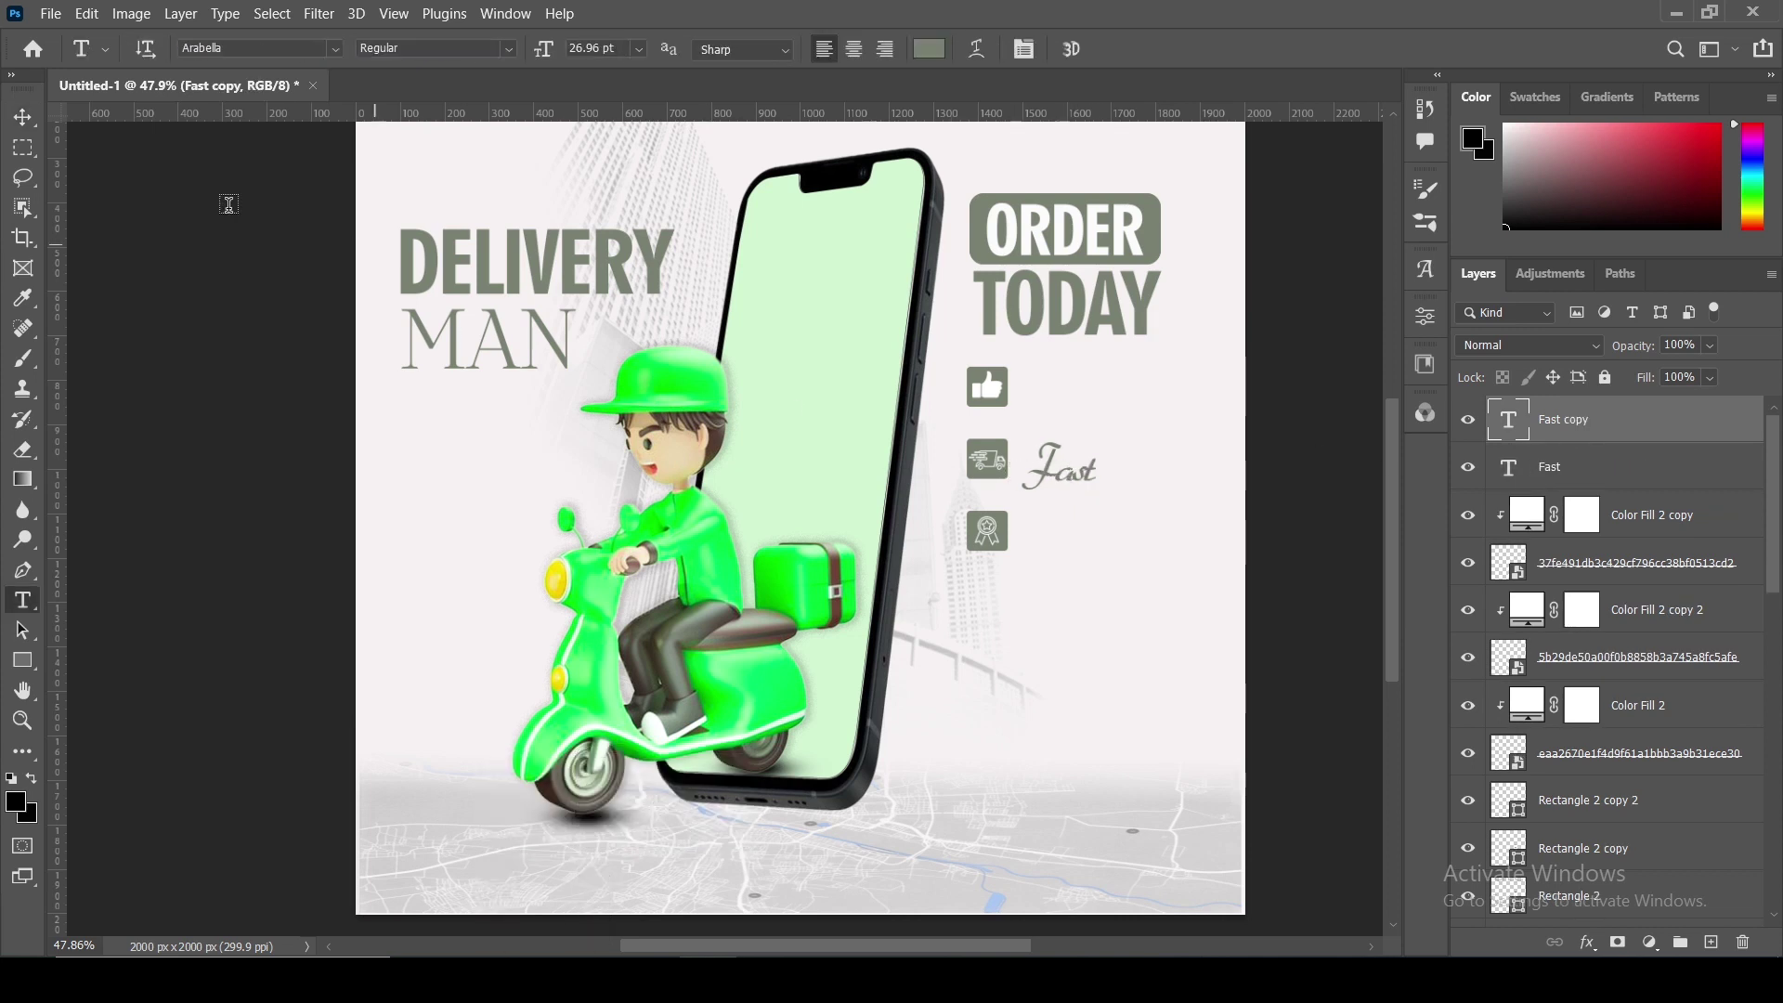
{"action": "key", "text": "v"}
{"action": "key", "text": "ctrl+t"}
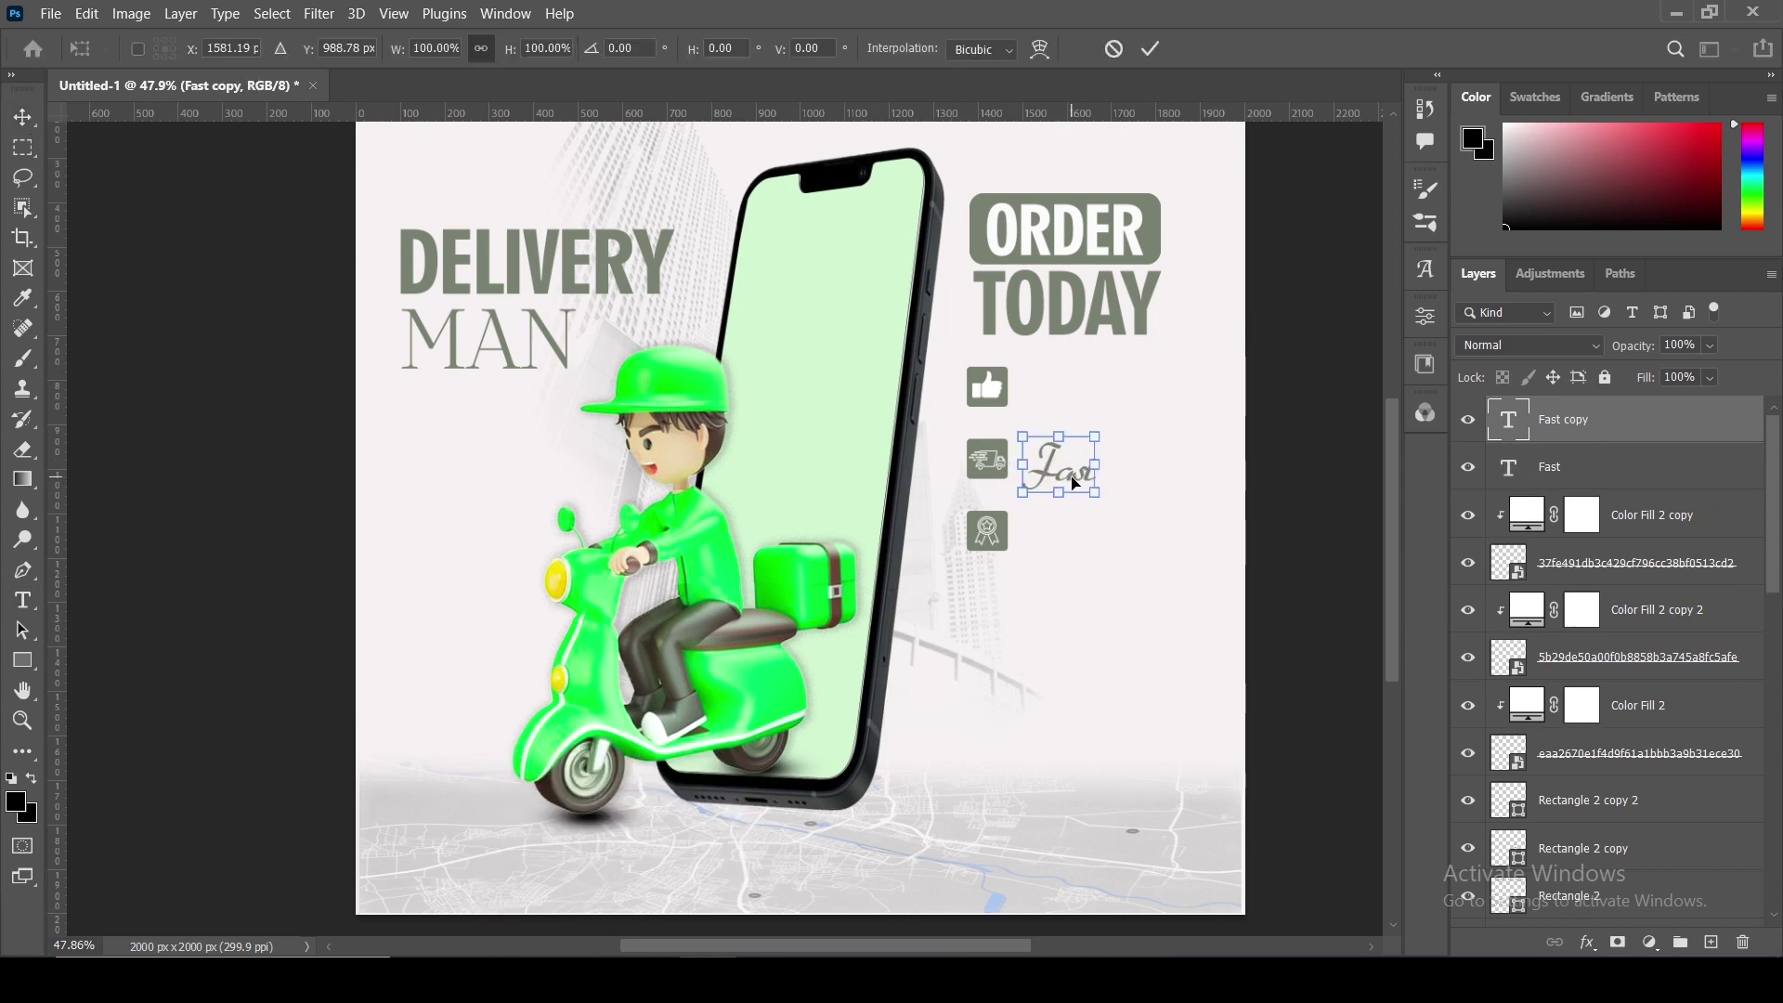
{"action": "left_click_drag", "start_coordinate": [1077, 483], "coordinate": [1077, 408]}
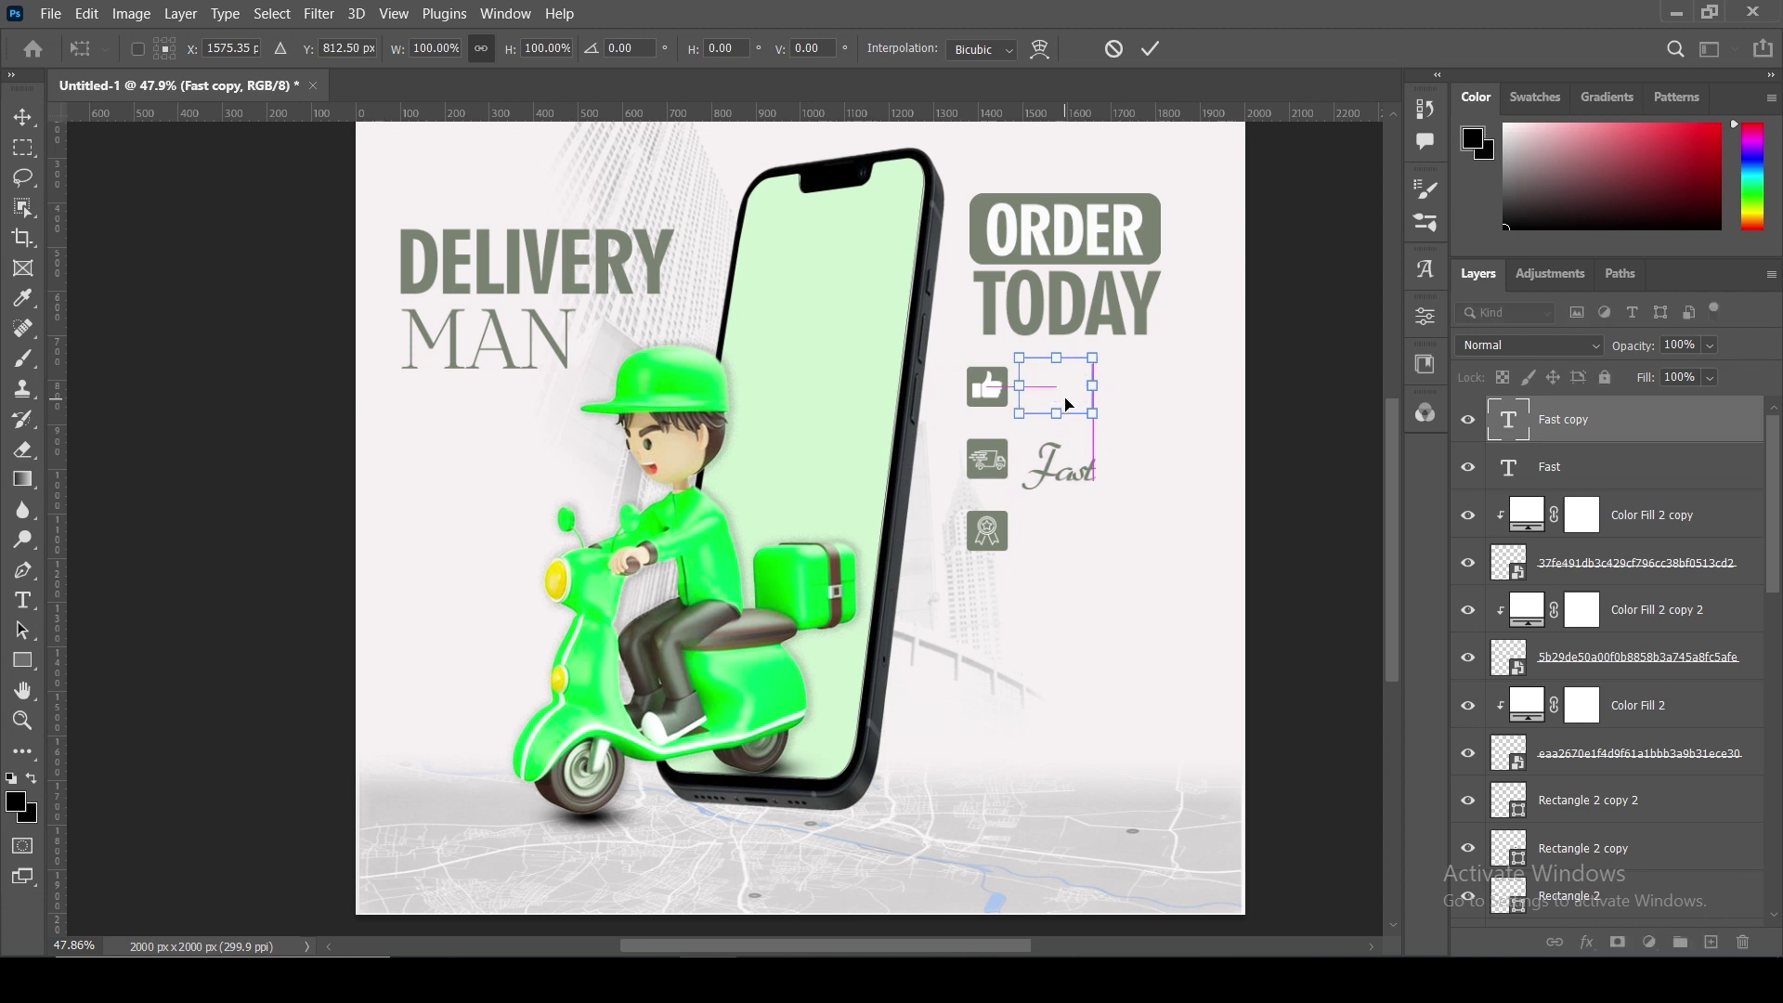
{"action": "key", "text": "Return"}
- Change the text beside the thumbs-up icon to "Reliable"
{"action": "double_click", "coordinate": [1071, 396]}
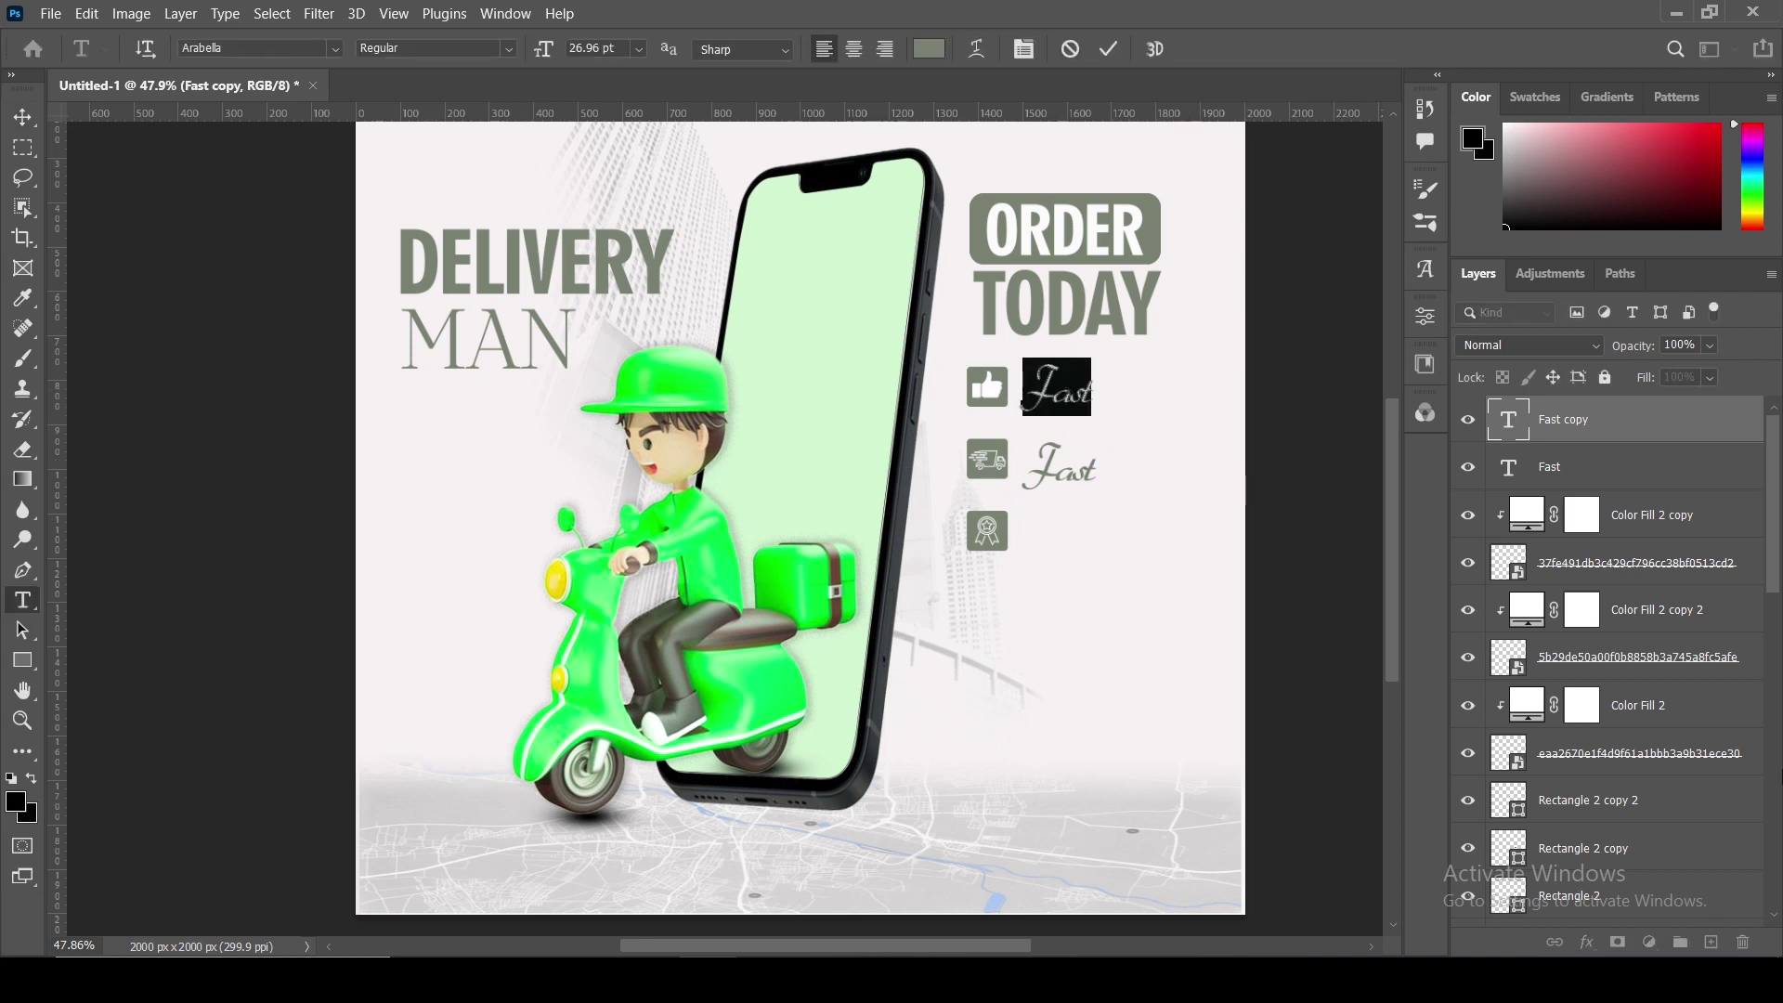
{"action": "type", "text": "Acc"}
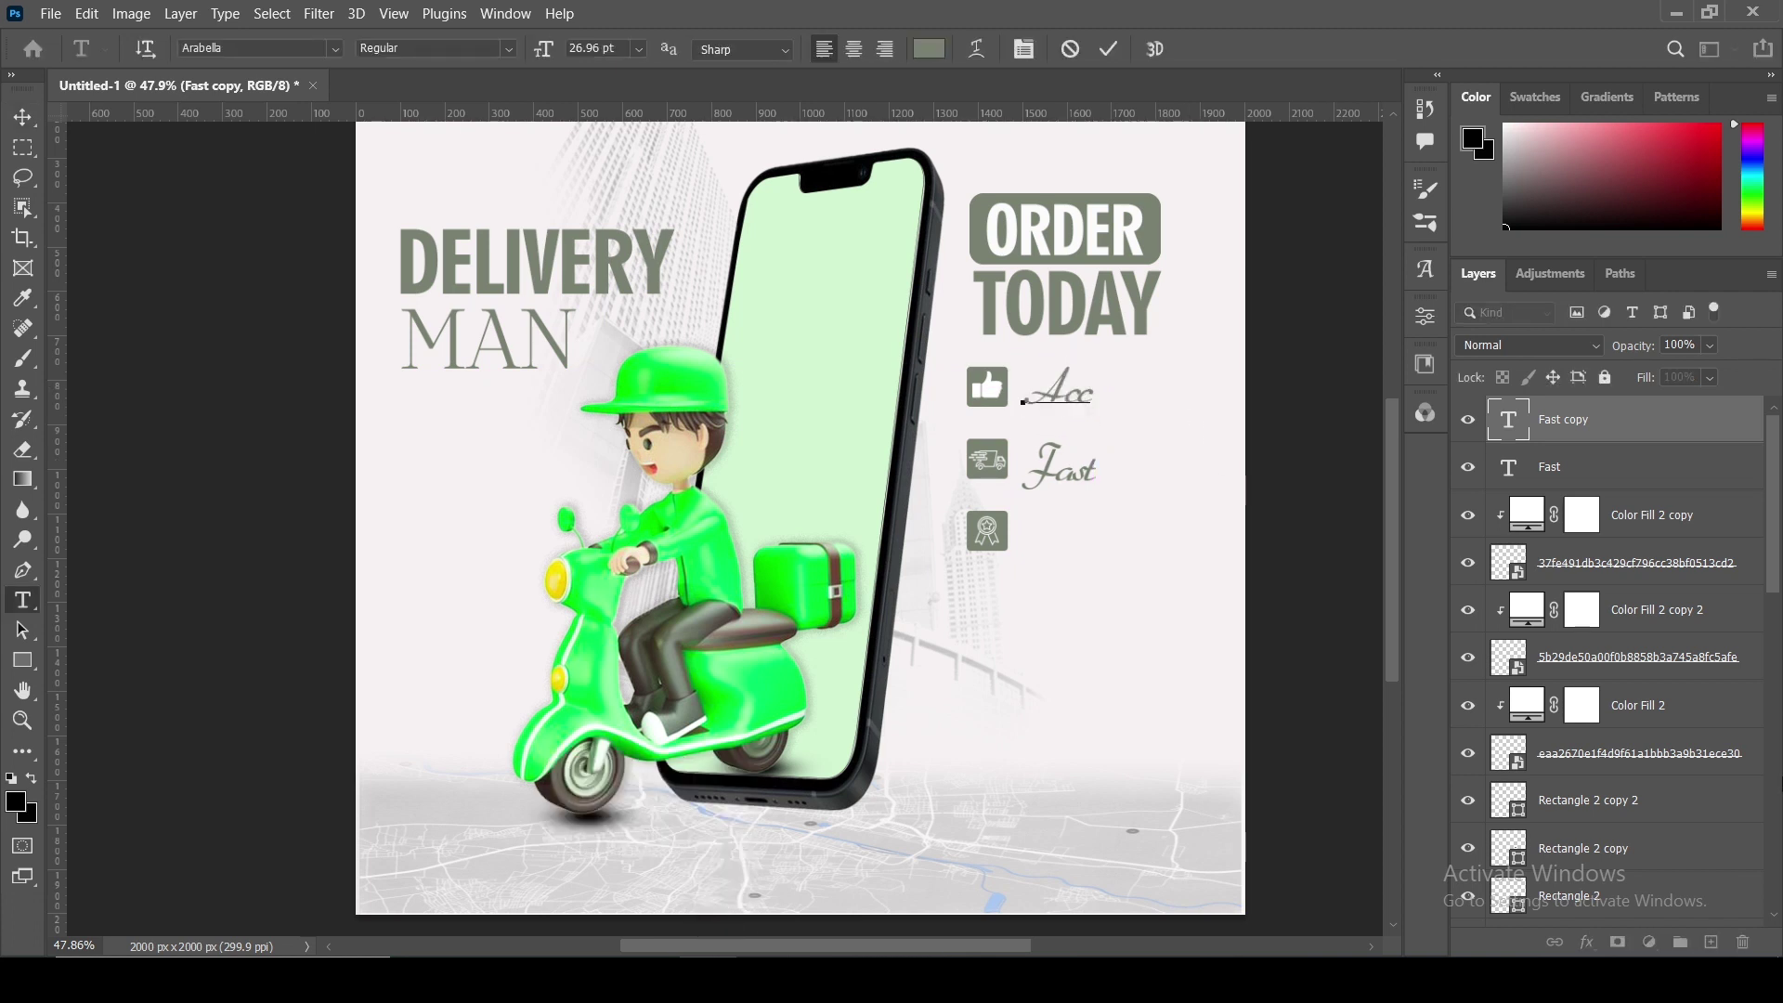
{"action": "key", "text": "BackSpace"}
{"action": "key", "text": "BackSpace"}
{"action": "key", "text": "BackSpace"}
{"action": "type", "text": "Reliable"}
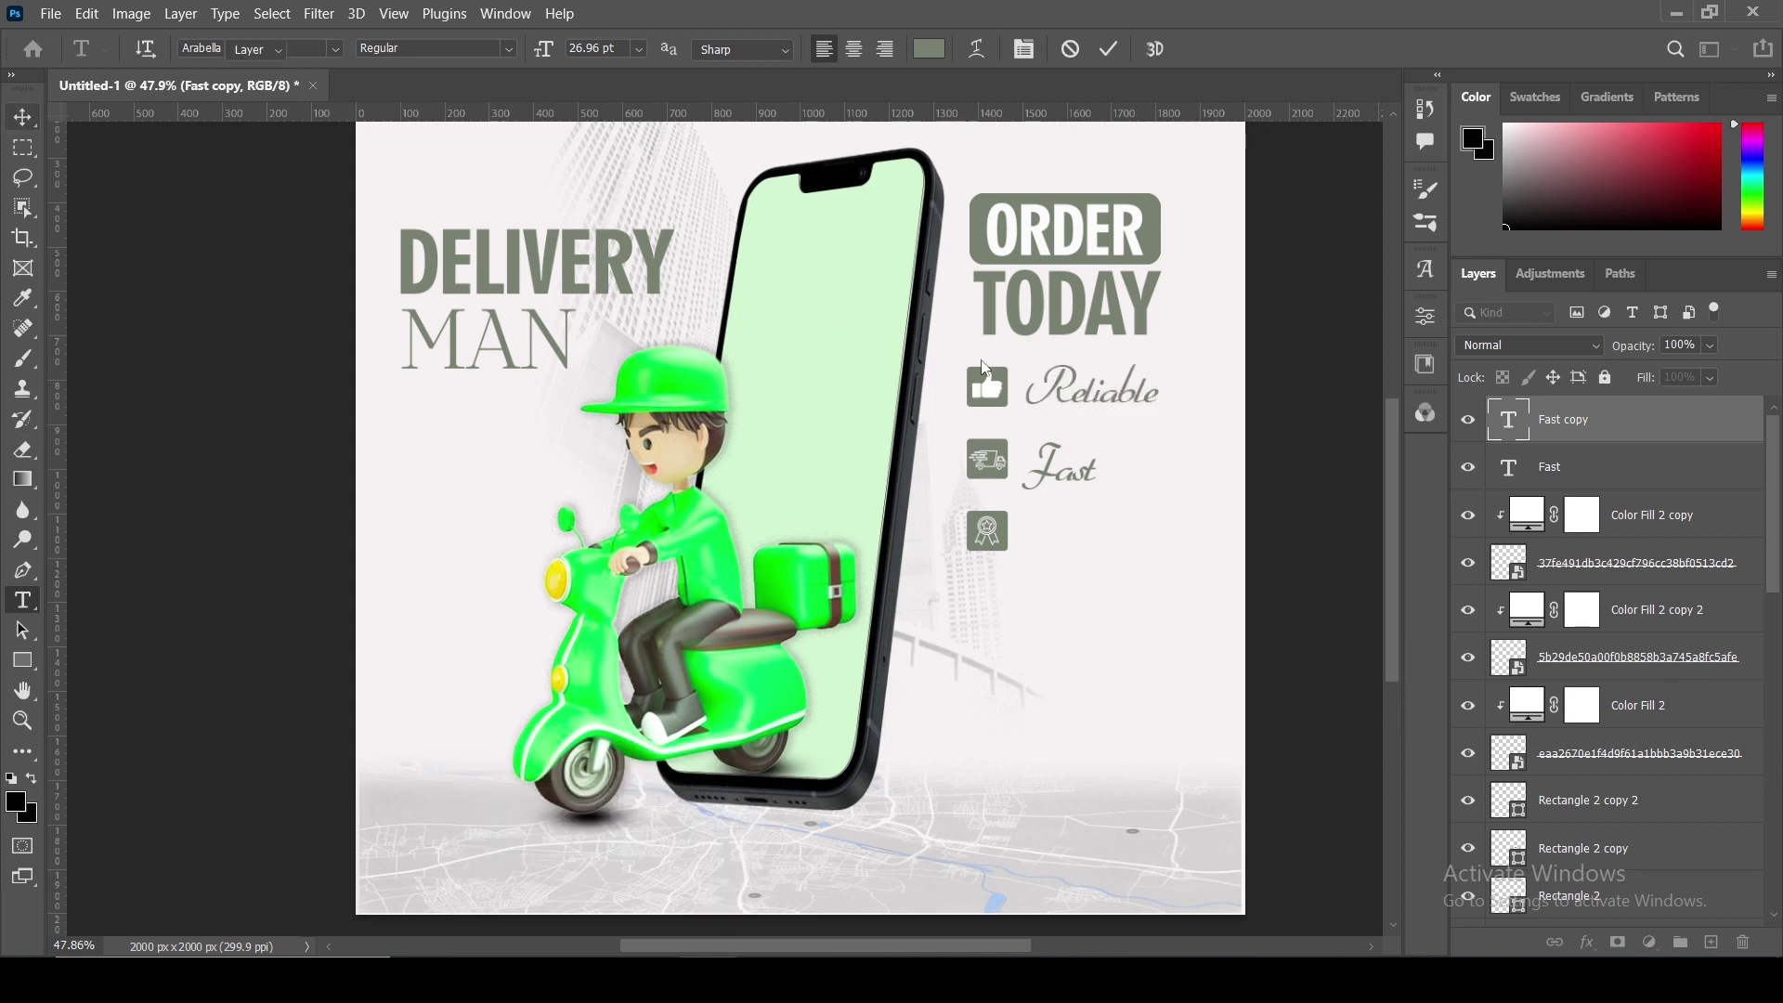
{"action": "key", "text": "ctrl+Return"}
- Duplicate the Fast text beside the award icon and change the copy's wording to "Accurate"
{"action": "left_click", "coordinate": [1083, 485]}
{"action": "key", "text": "ctrl+j"}
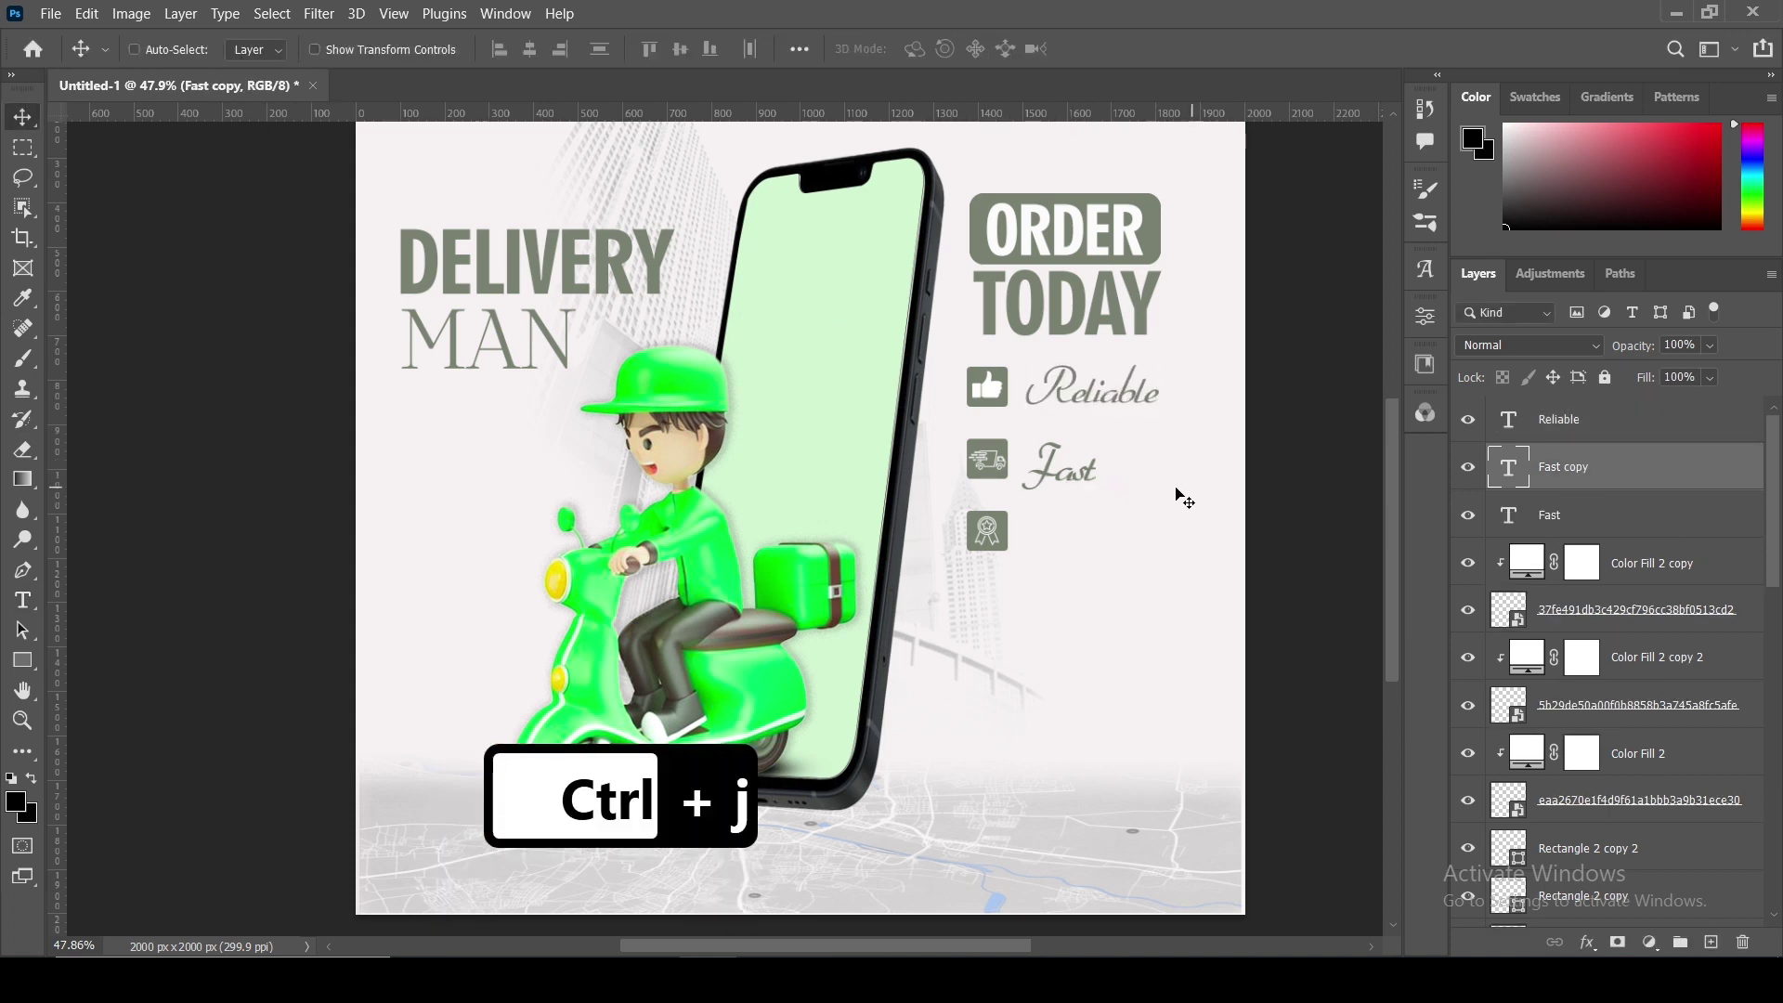
{"action": "left_click_drag", "start_coordinate": [1083, 486], "coordinate": [1082, 547]}
{"action": "double_click", "coordinate": [1080, 534]}
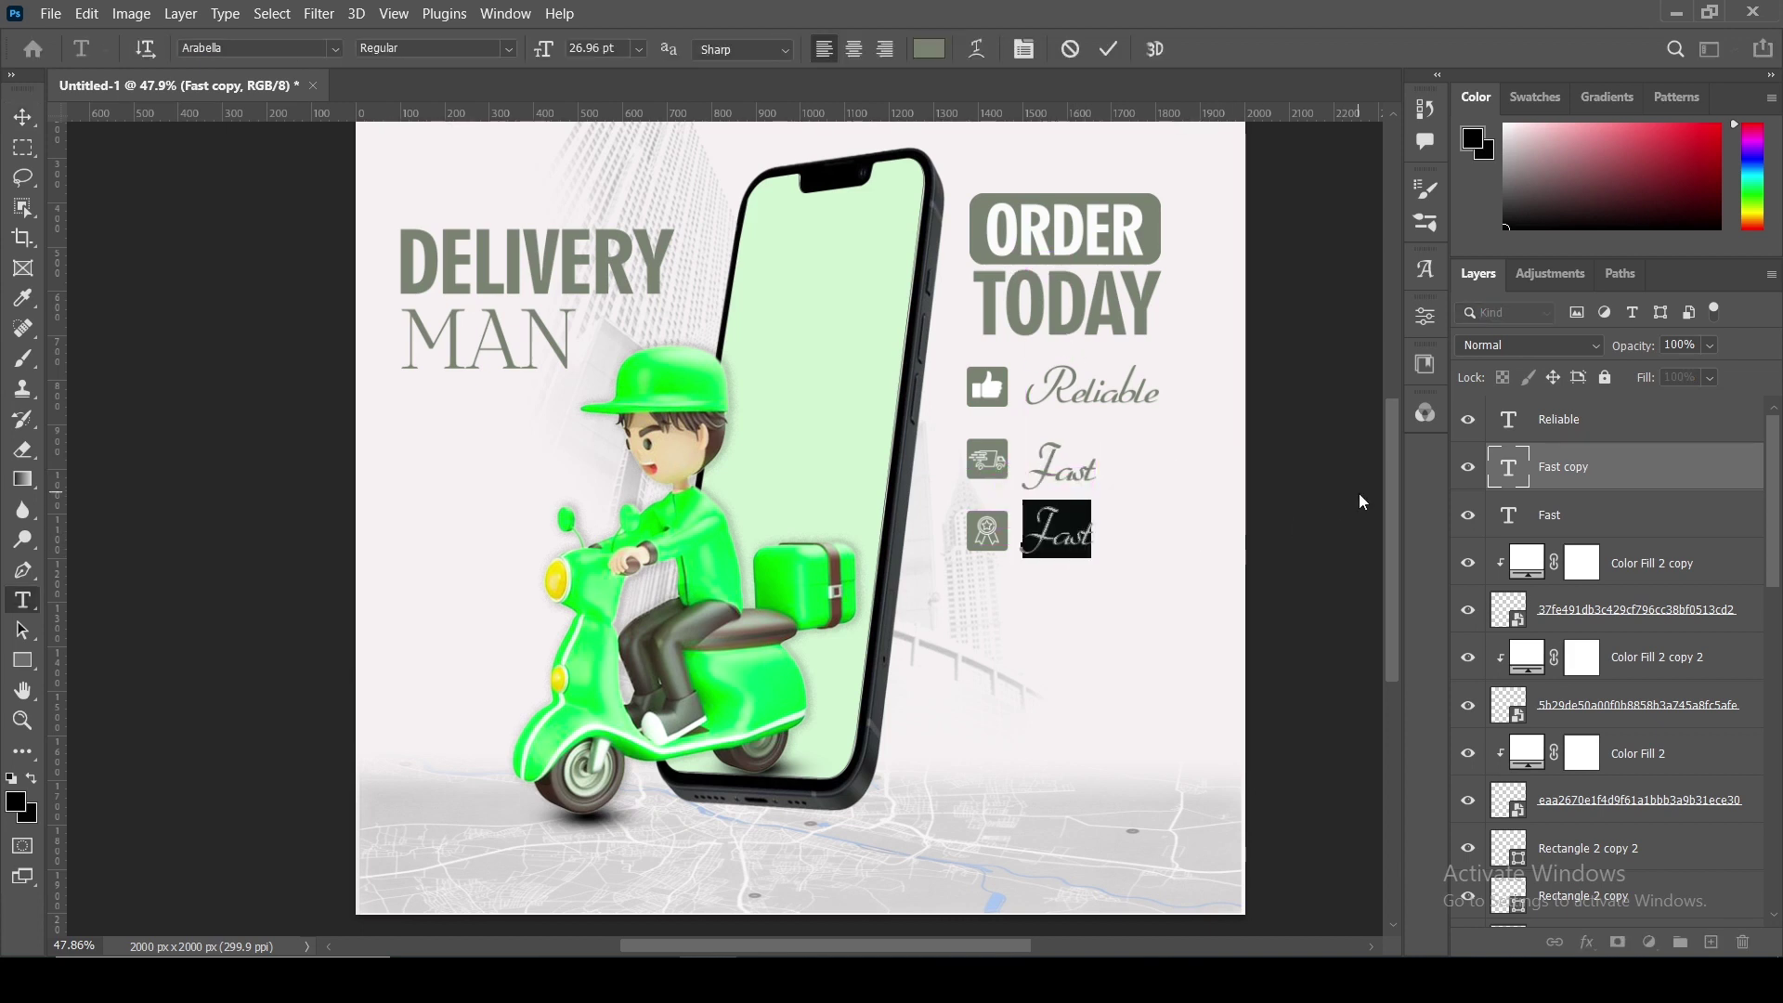
{"action": "type", "text": "Accurate"}
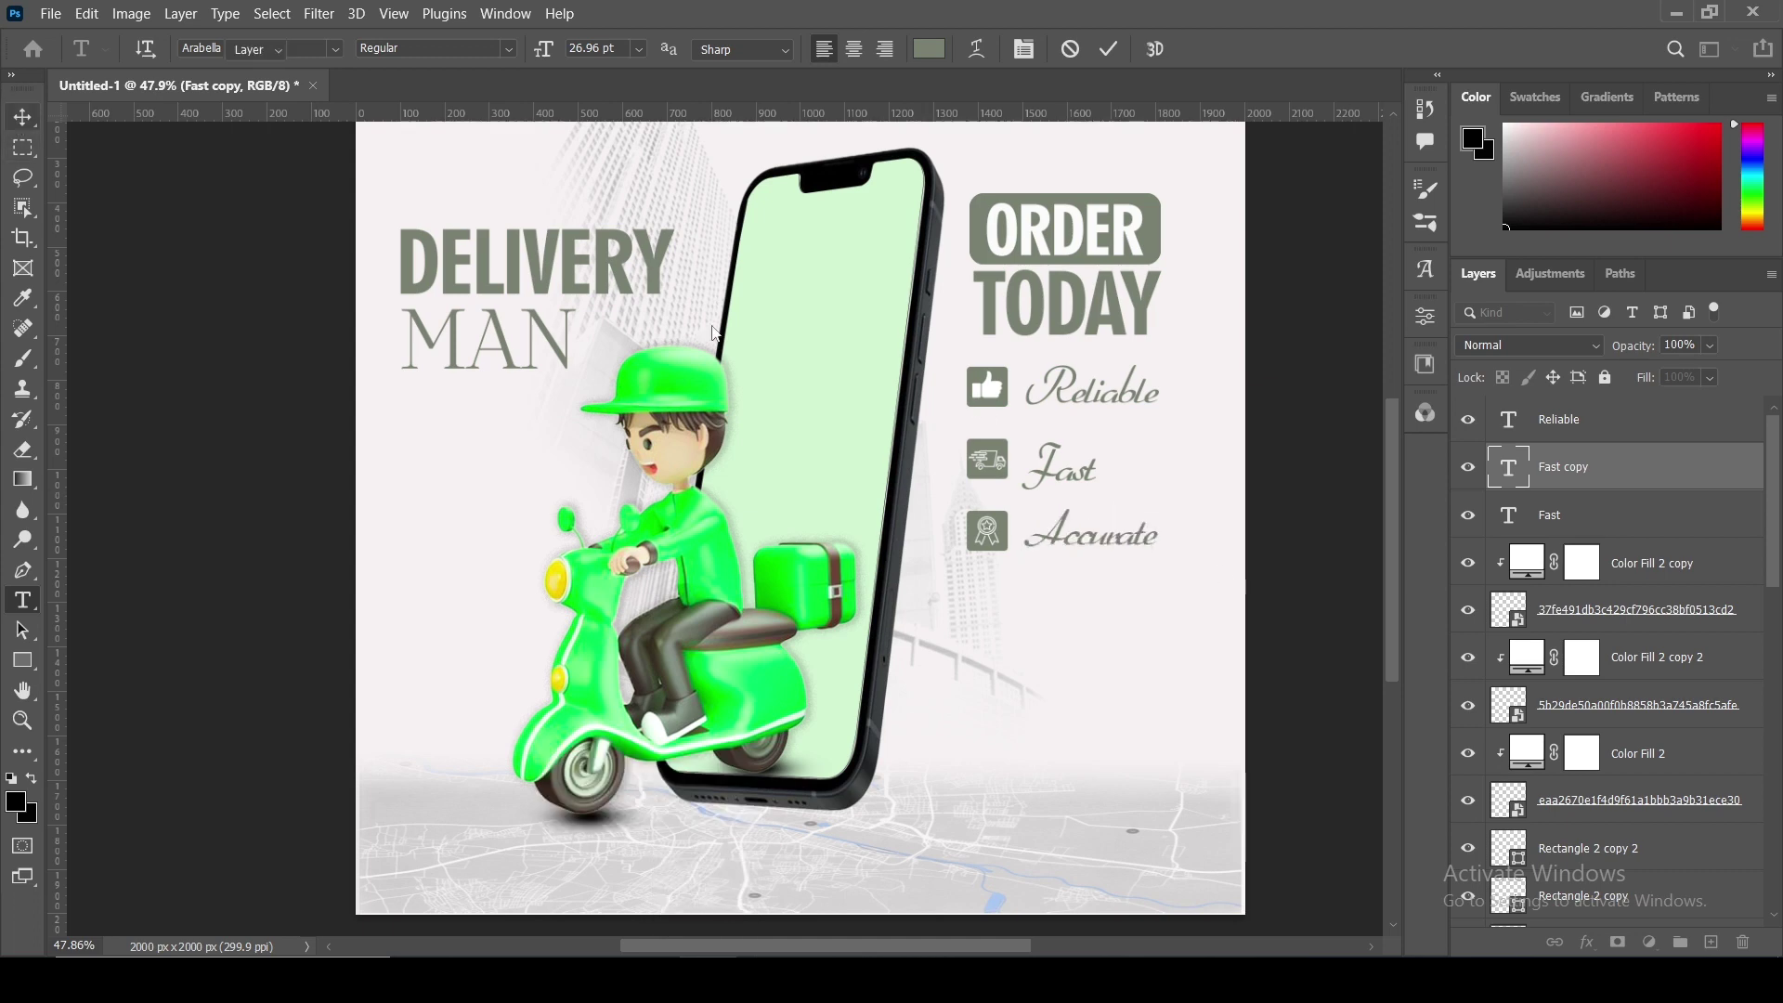
{"action": "key", "text": "ctrl+Return"}
{"action": "key", "text": "v"}
- Shift the Fast text slightly up and left beside the truck icon, and align the Accurate text's left edge with it
{"action": "scroll", "coordinate": [1083, 477], "scroll_direction": "up", "scroll_amount": 1}
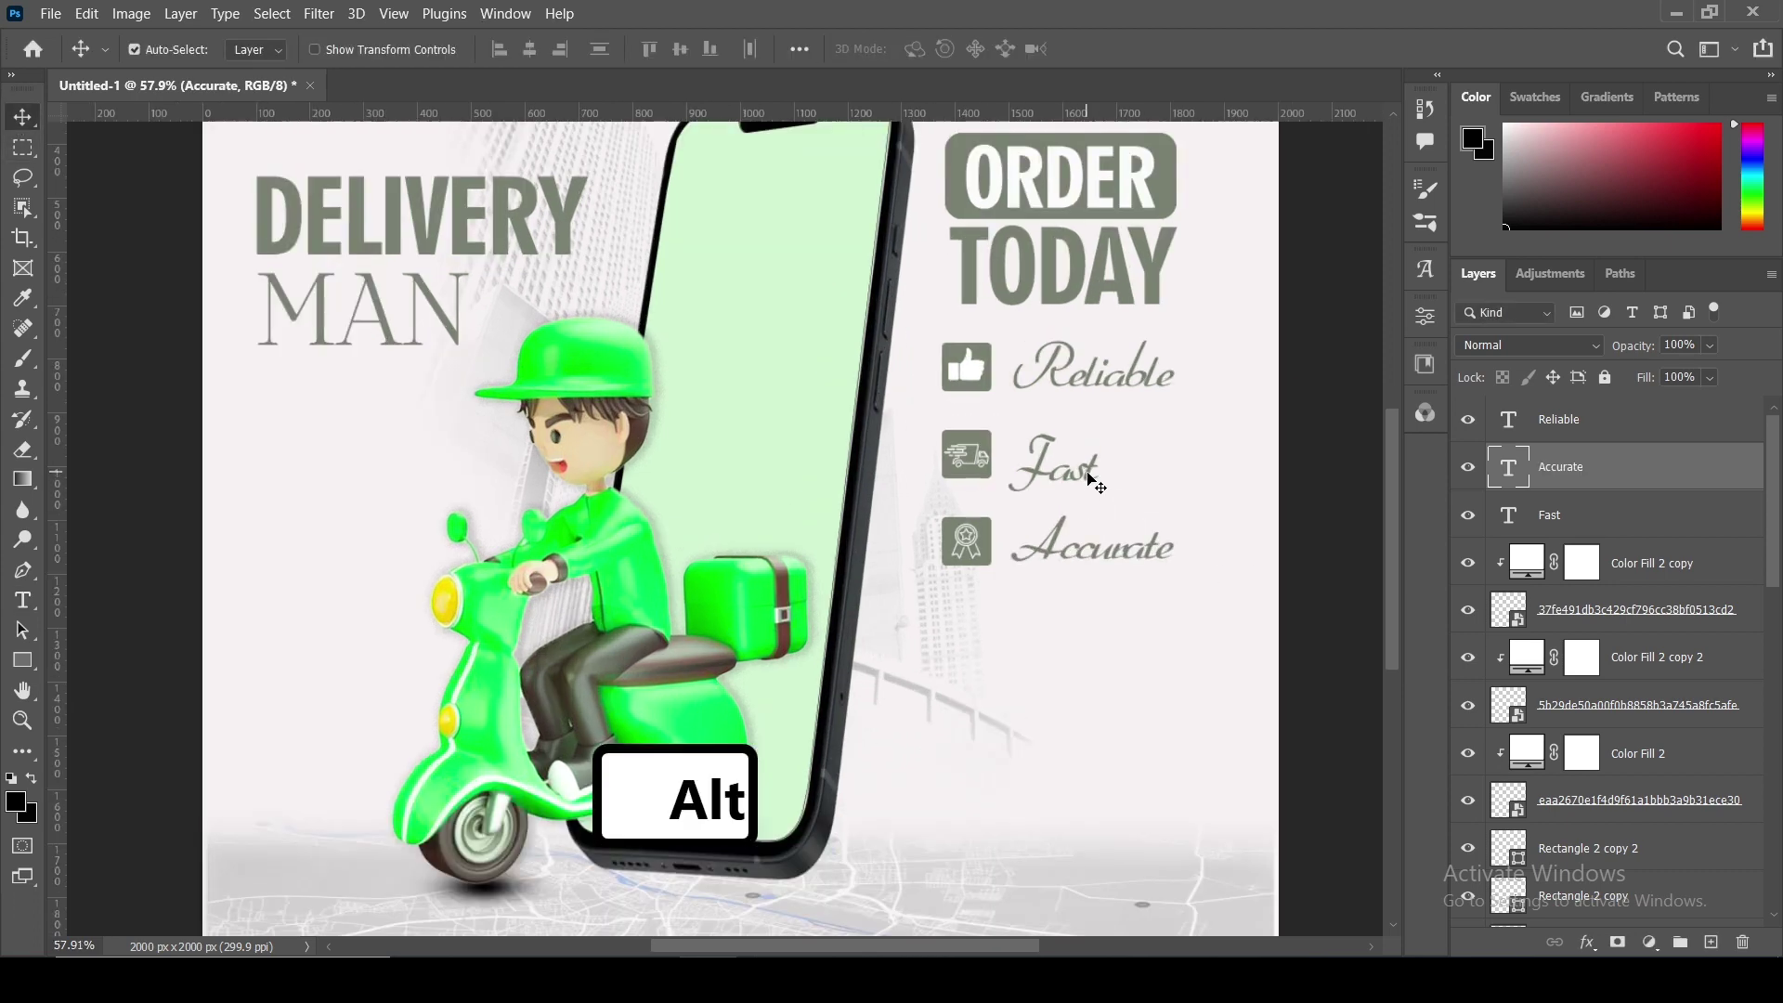
{"action": "left_click", "coordinate": [1082, 478]}
{"action": "left_click", "coordinate": [1122, 563]}
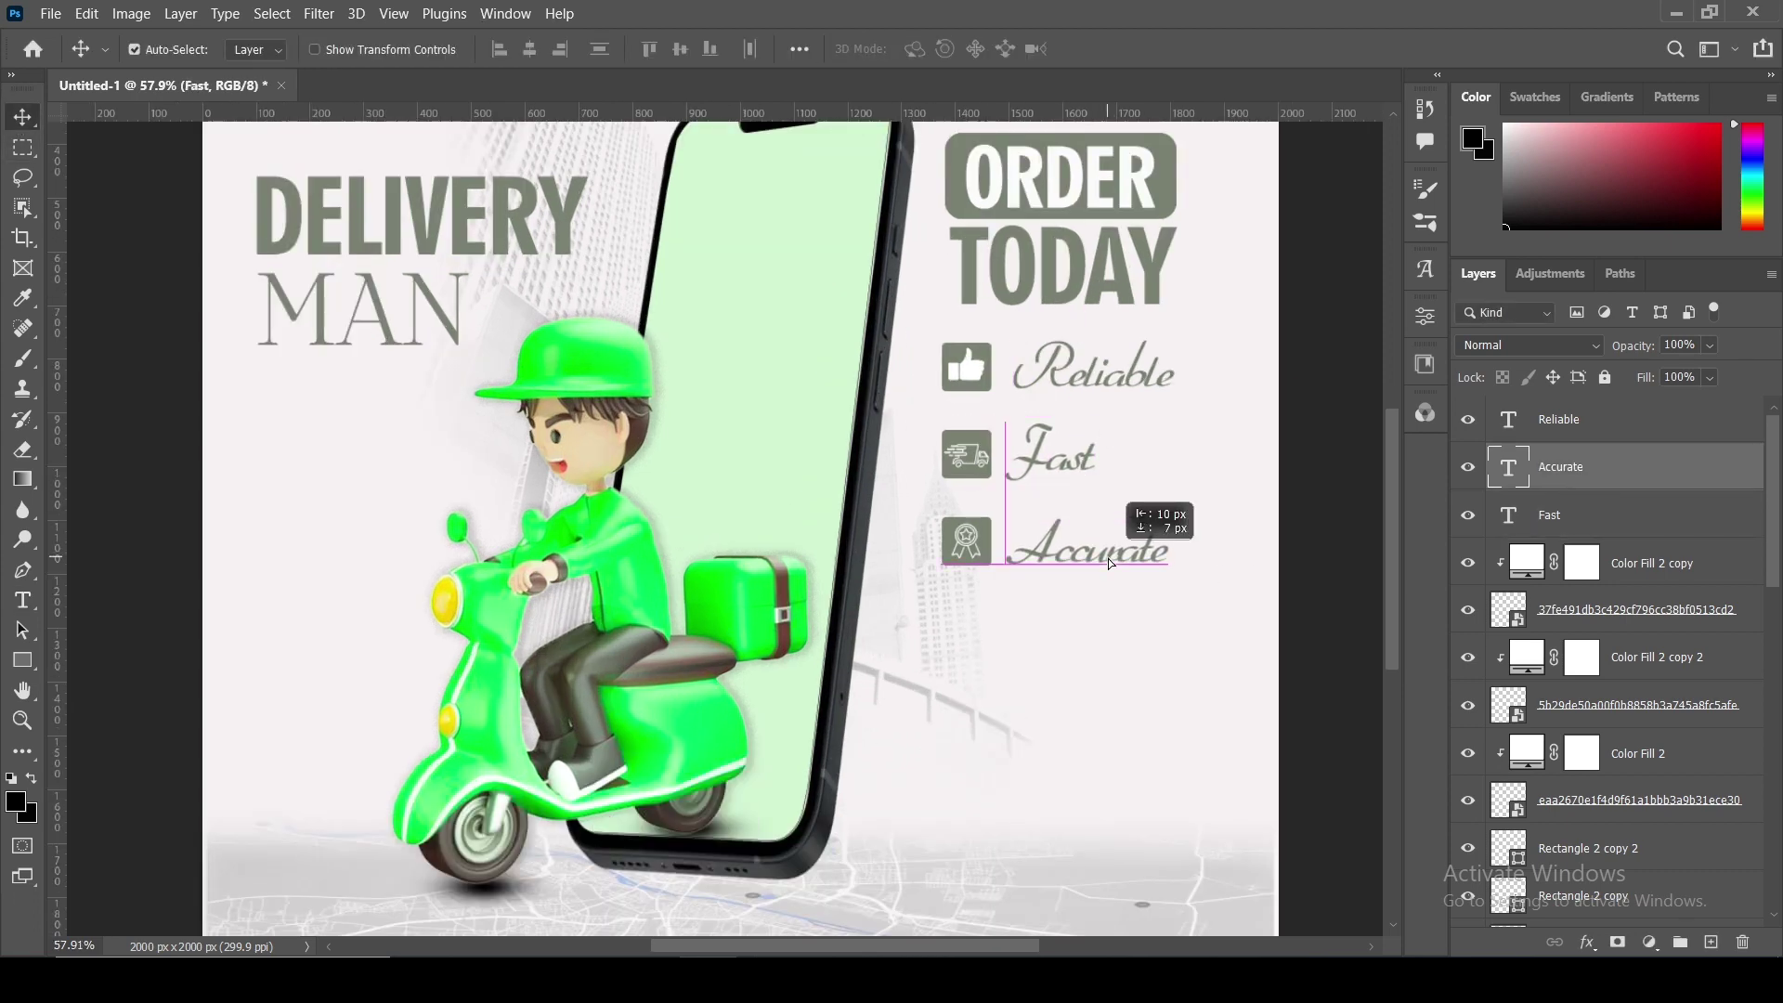
{"action": "scroll", "coordinate": [1124, 461], "scroll_direction": "down", "scroll_amount": 2}
{"action": "scroll", "coordinate": [1124, 461], "scroll_direction": "down", "scroll_amount": 2}
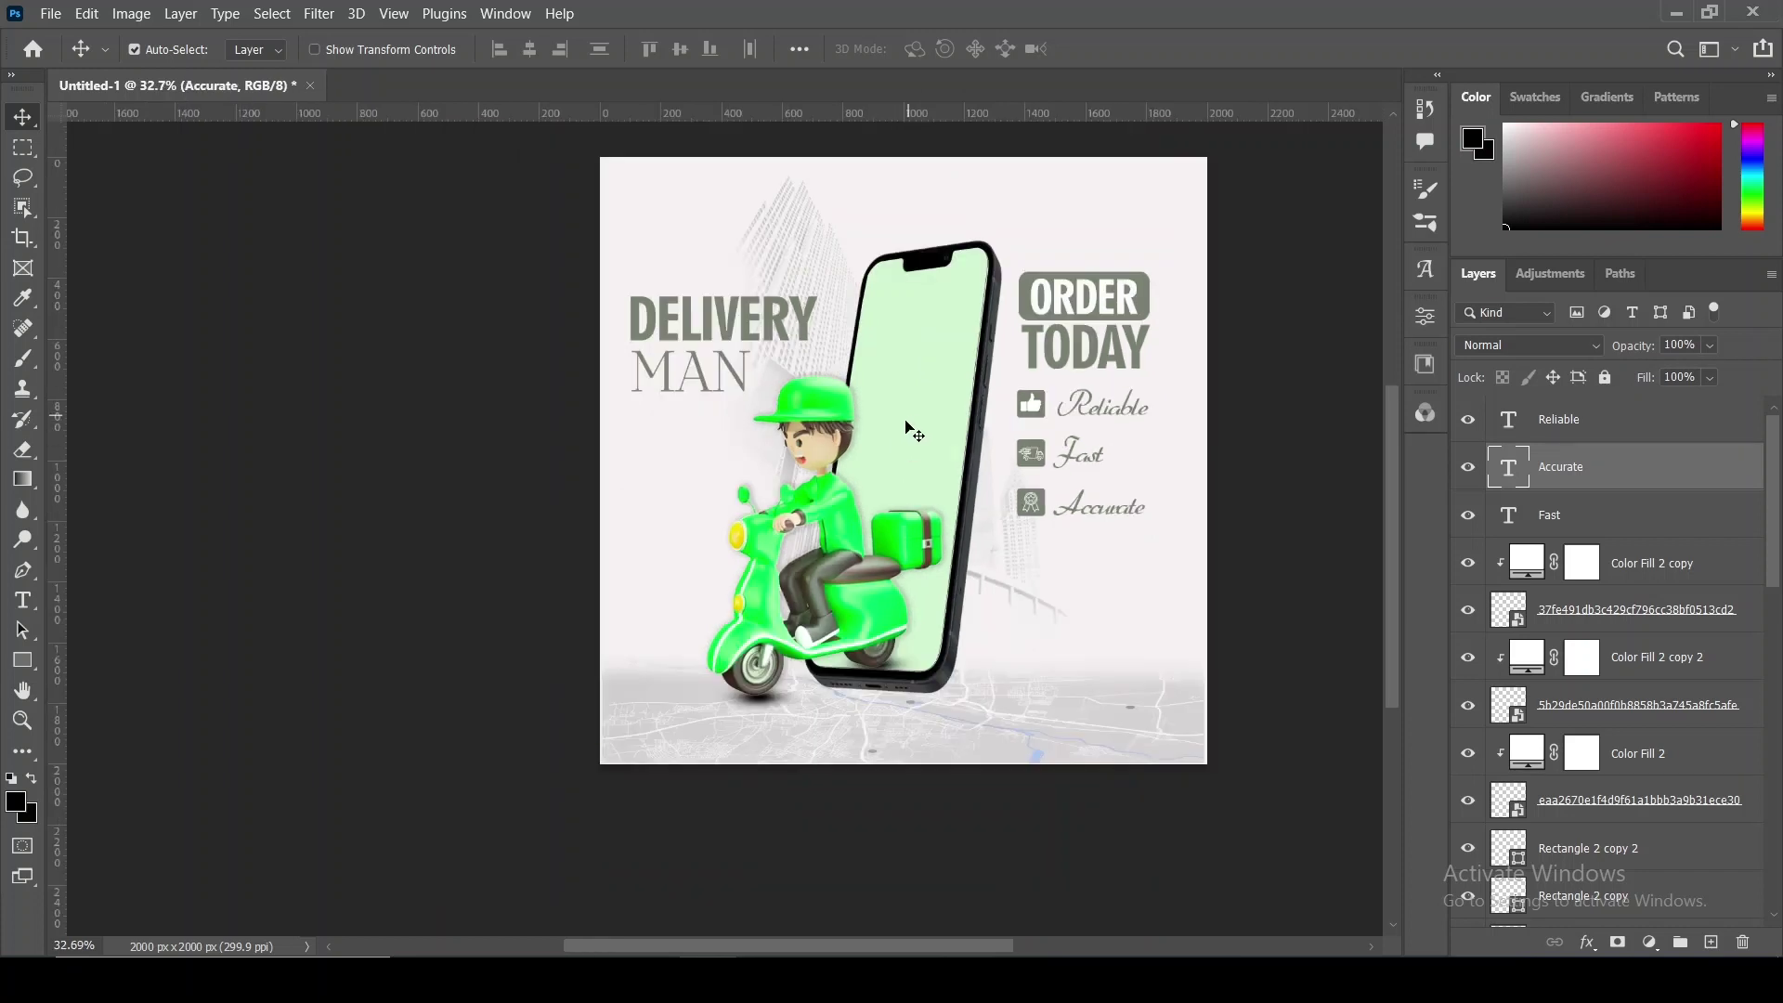
- Select the Reliable, Fast and Accurate texts with their icons and squares, and move them together slightly down and right
{"action": "left_click", "coordinate": [1606, 430]}
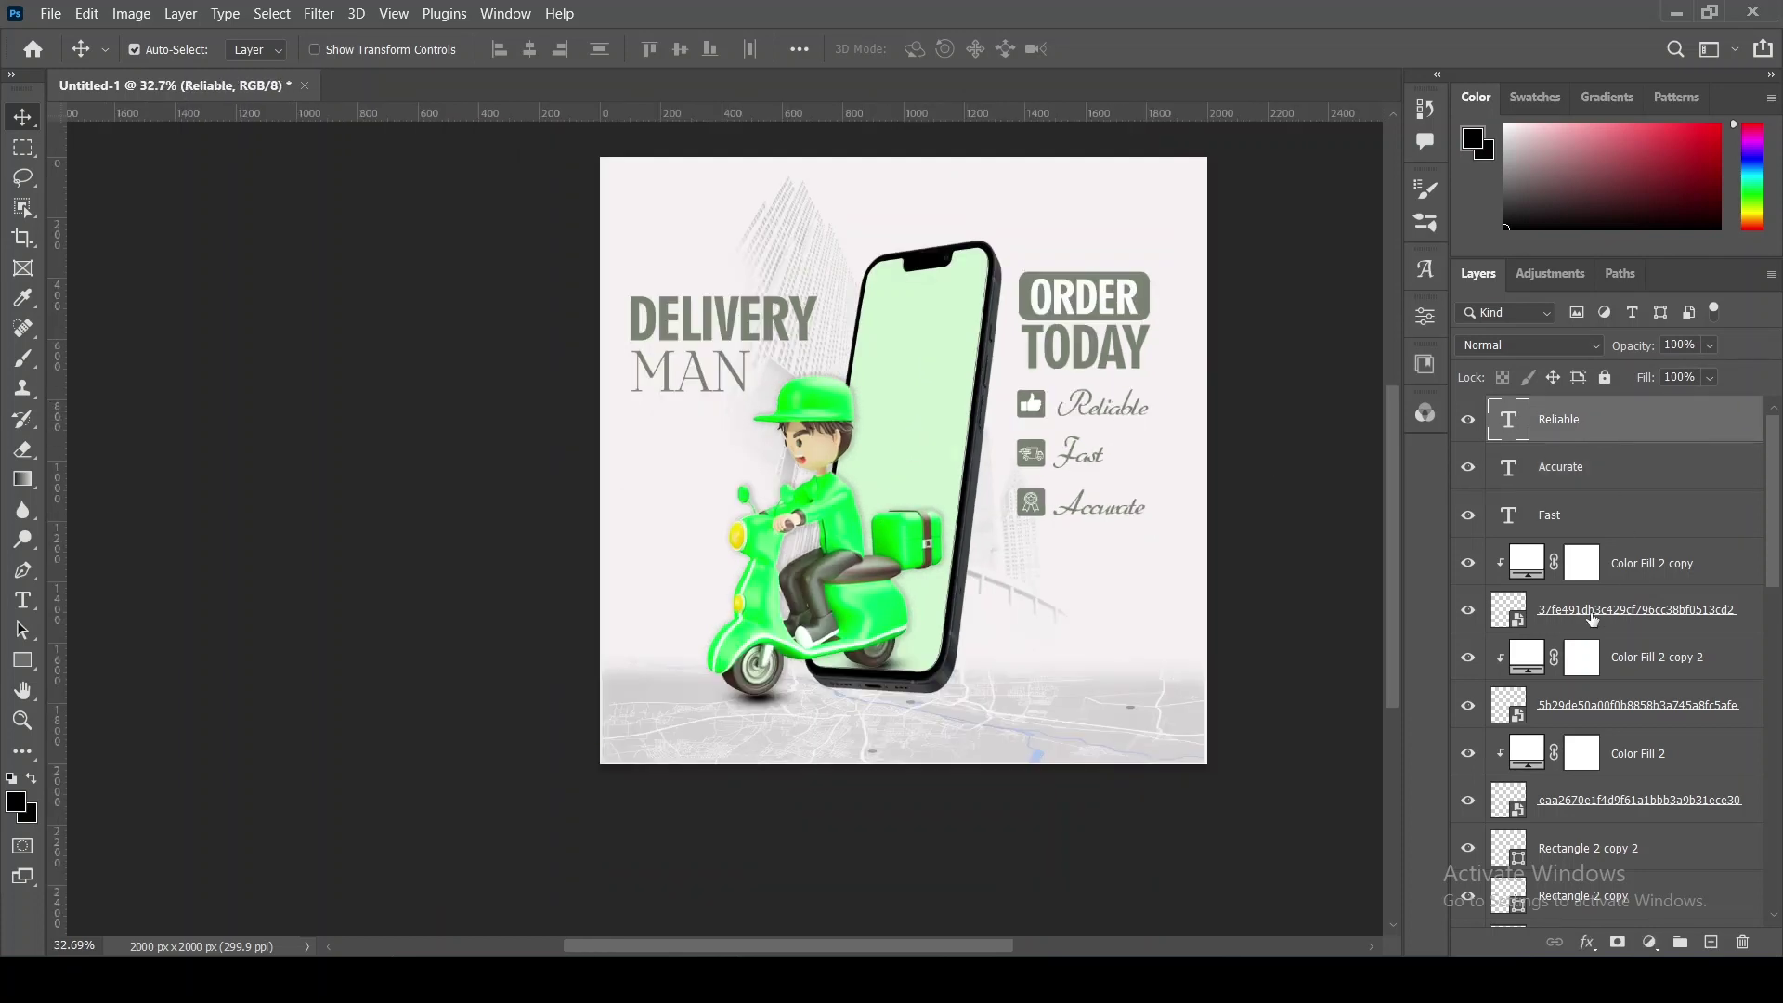
{"action": "scroll", "coordinate": [1624, 672], "scroll_direction": "down", "scroll_amount": 3}
{"action": "left_click", "coordinate": [1634, 671], "text": "shift"}
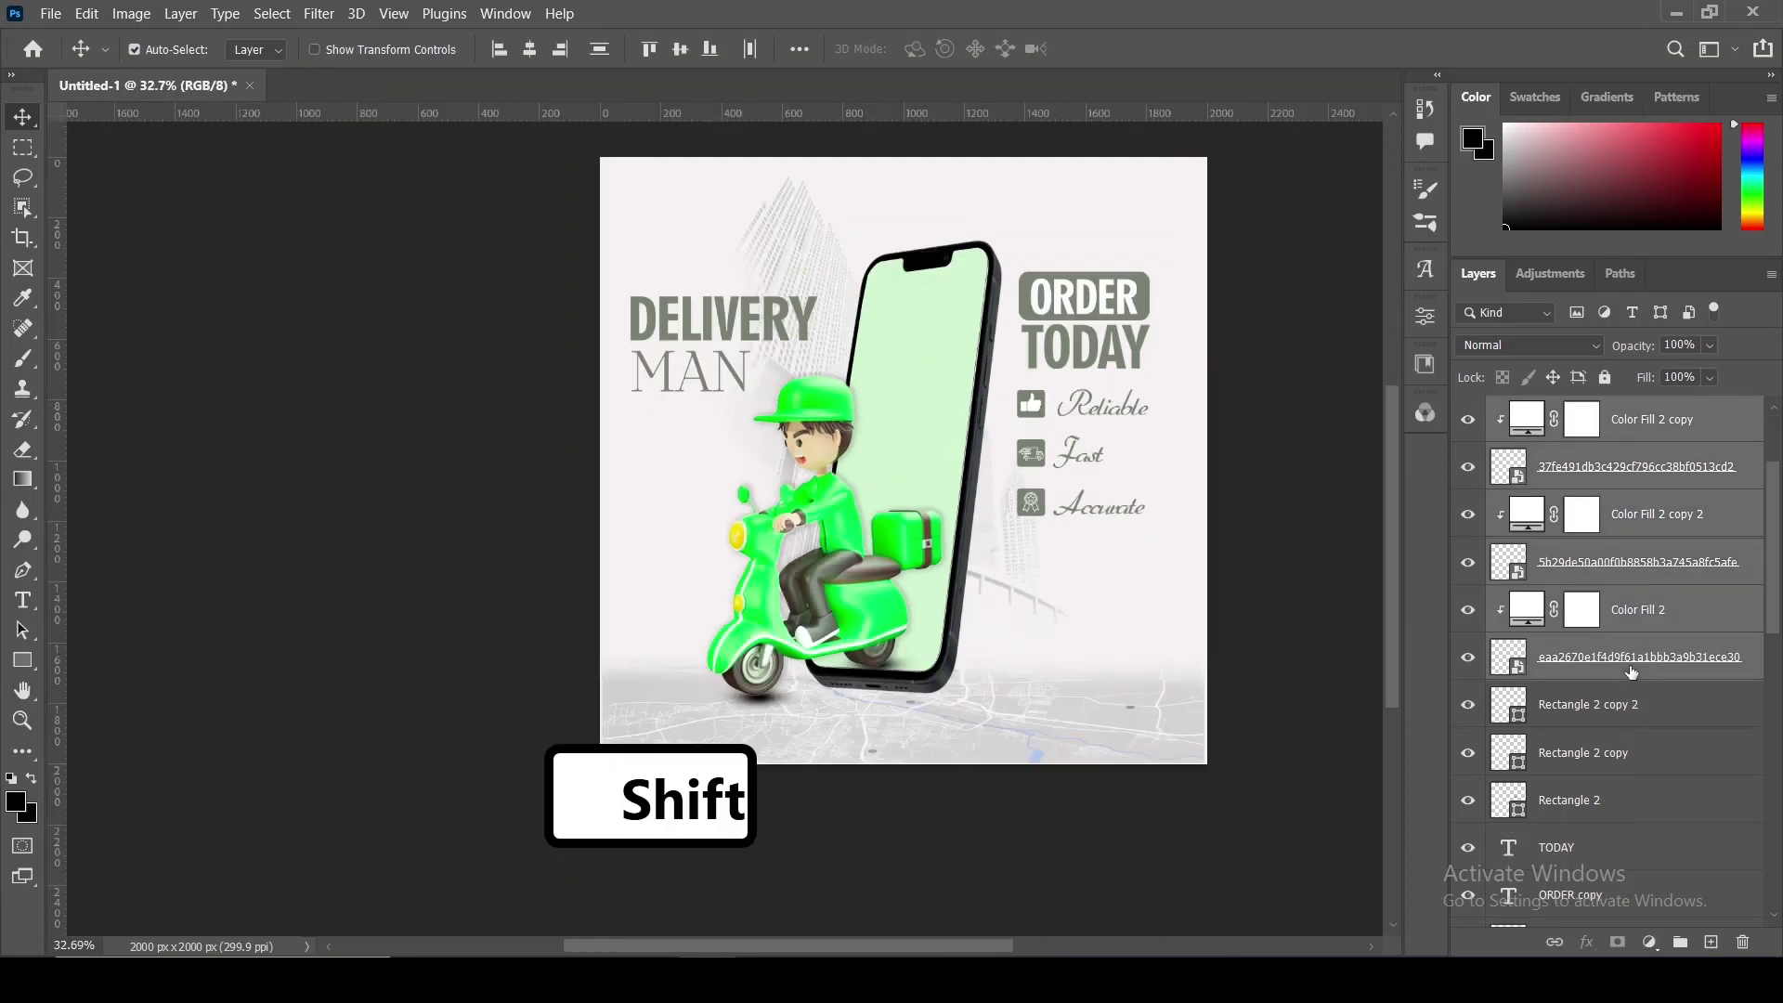
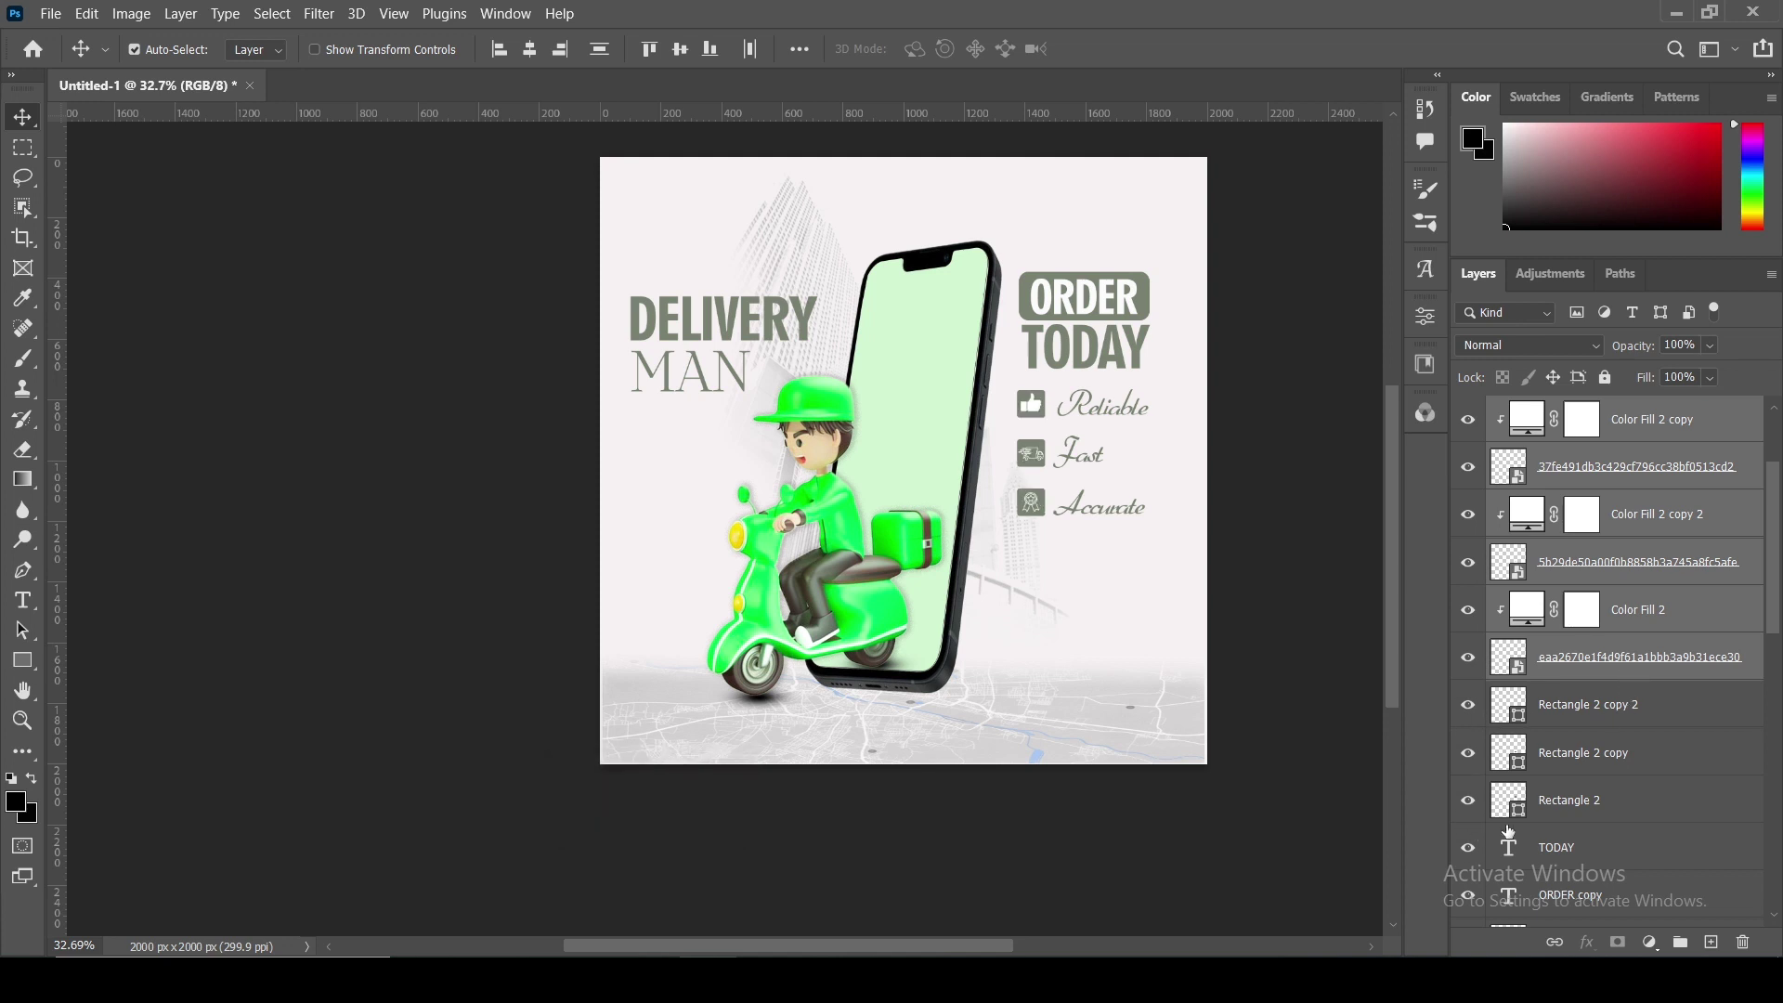
{"action": "left_click", "coordinate": [1606, 717], "text": "ctrl"}
{"action": "left_click", "coordinate": [1606, 751], "text": "ctrl"}
{"action": "left_click", "coordinate": [1605, 800], "text": "ctrl"}
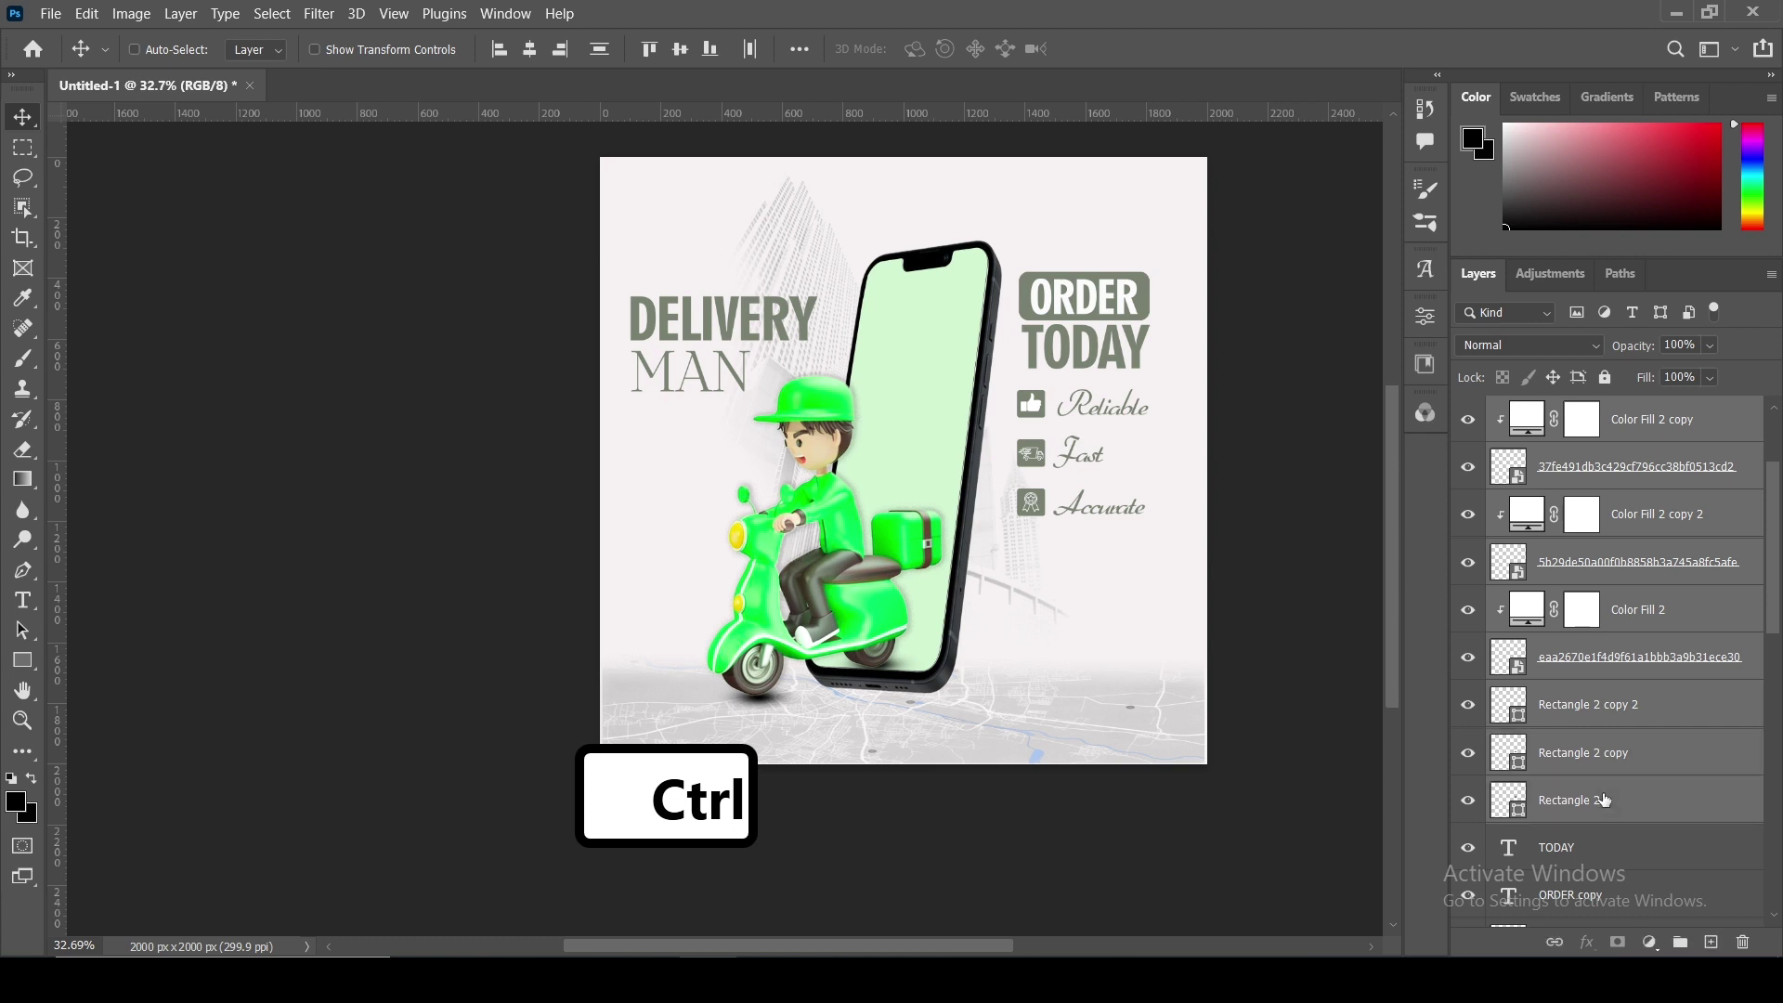
{"action": "key", "text": "ctrl+t"}
{"action": "left_click_drag", "start_coordinate": [1135, 517], "coordinate": [1140, 538]}
{"action": "left_click_drag", "start_coordinate": [1114, 437], "coordinate": [1114, 432]}
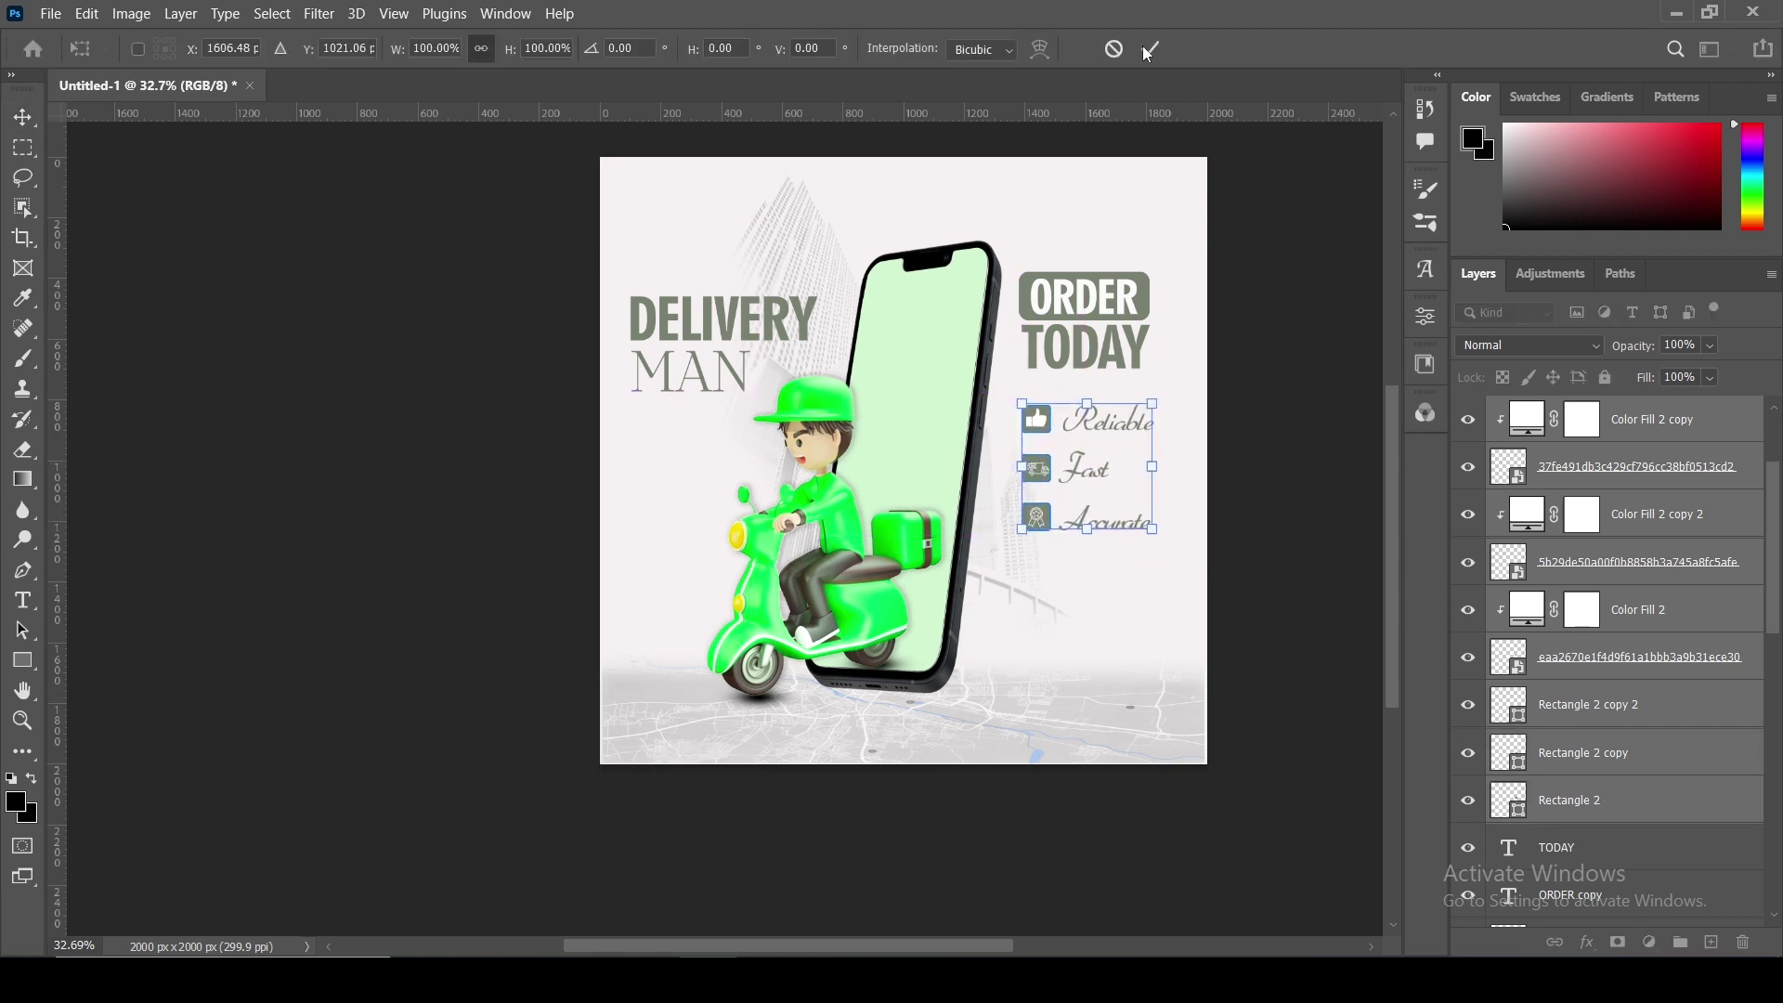
{"action": "key", "text": "Return"}
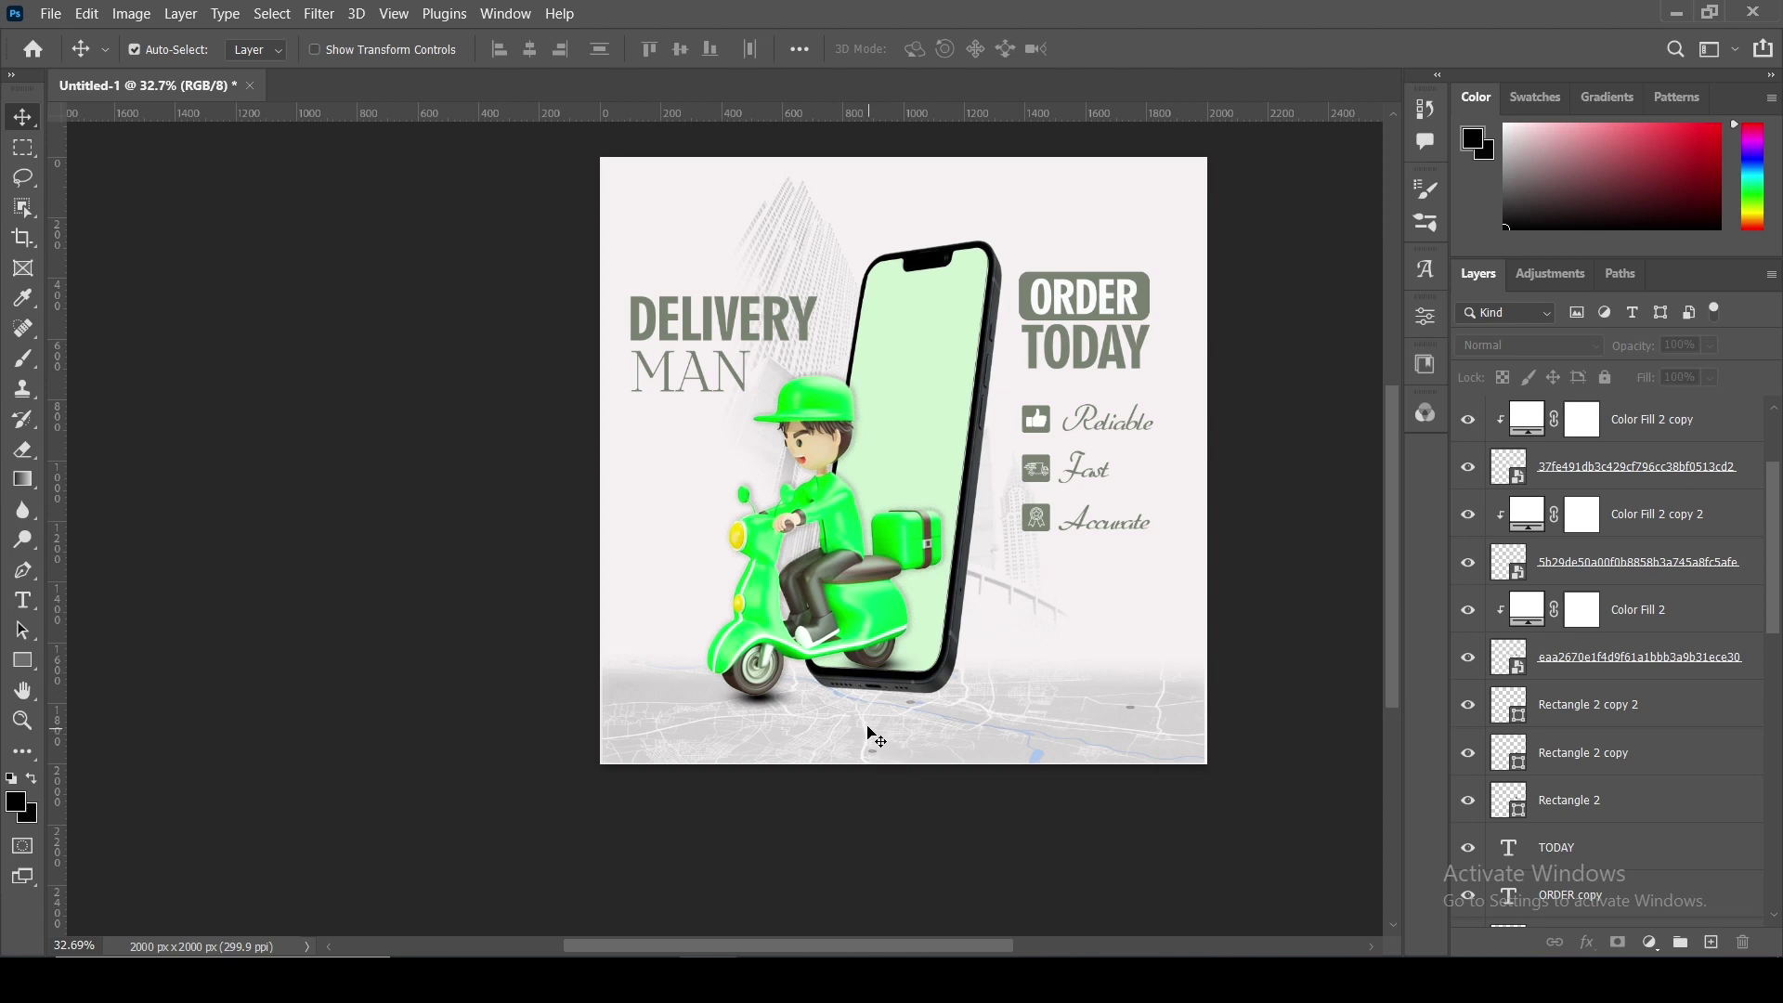
- Add a paragraph text box with placeholder Lorem ipsum text below the Accurate row, beside the phone
{"action": "left_click", "coordinate": [23, 601]}
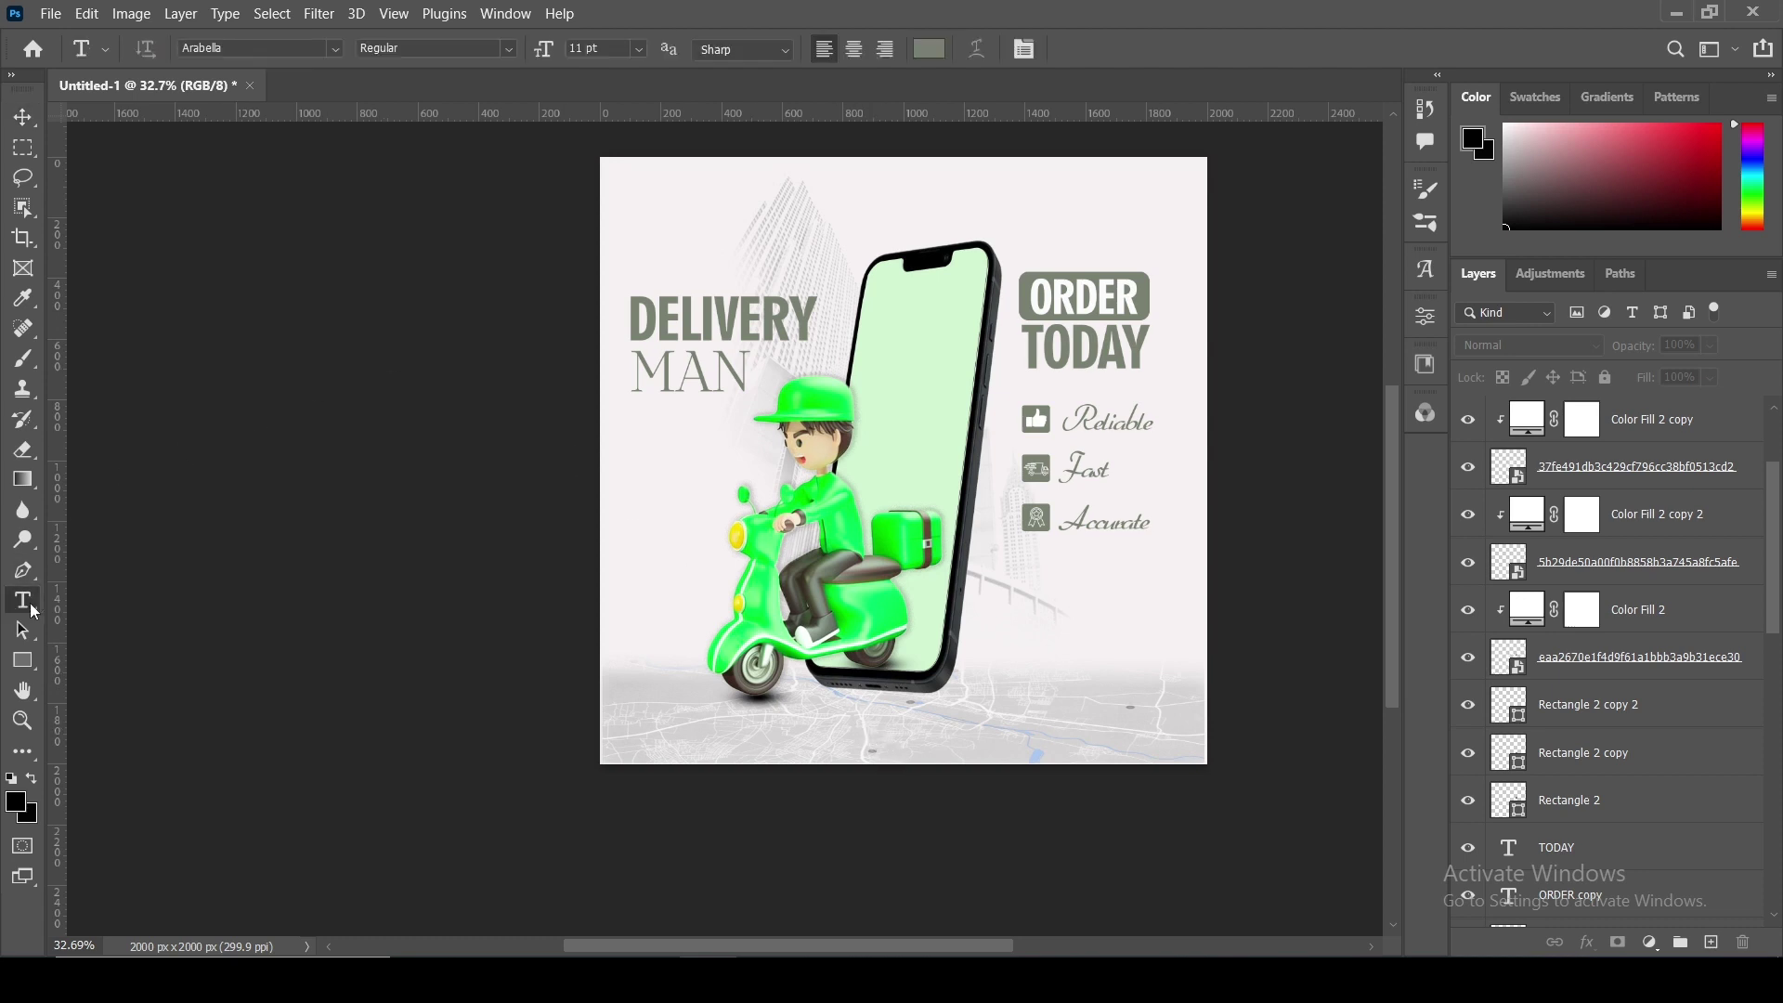
{"action": "left_click_drag", "start_coordinate": [986, 564], "coordinate": [1197, 638]}
{"action": "left_click", "coordinate": [23, 117]}
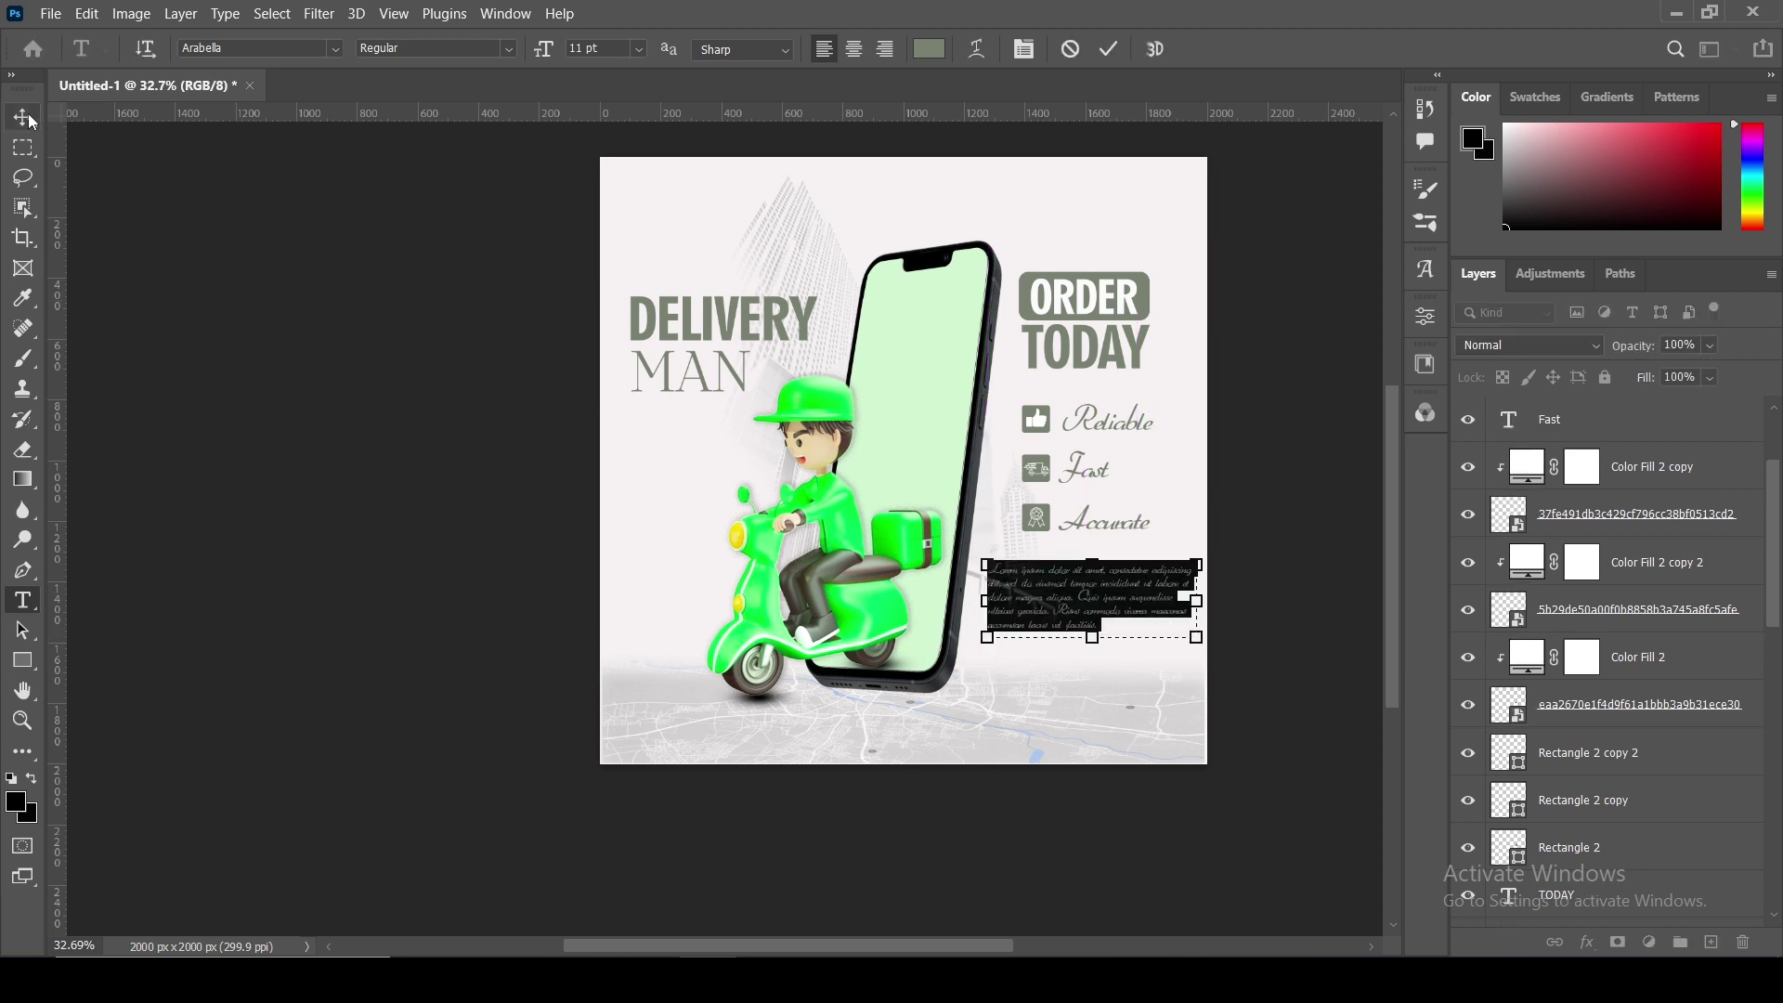
- Delete the last sentence of the Lorem ipsum paragraph, starting at "Risus commodo"
{"action": "scroll", "coordinate": [1151, 620], "scroll_direction": "up", "scroll_amount": 3, "text": "alt"}
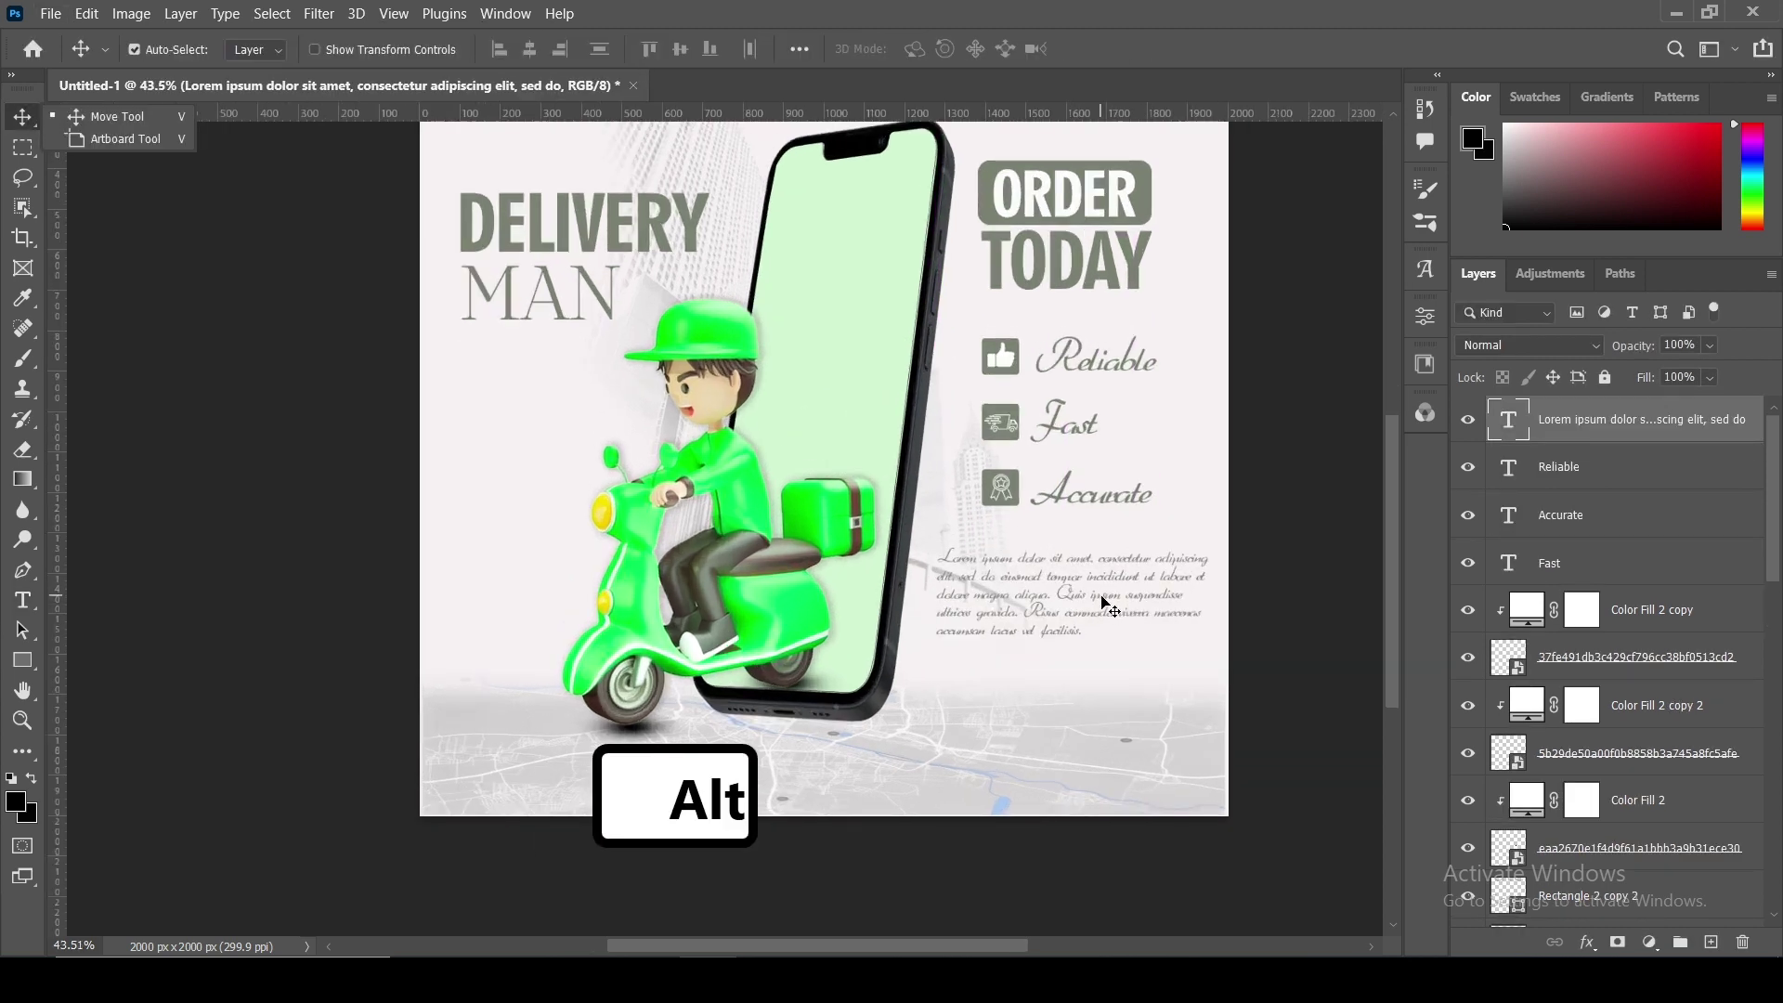
{"action": "key", "text": "t"}
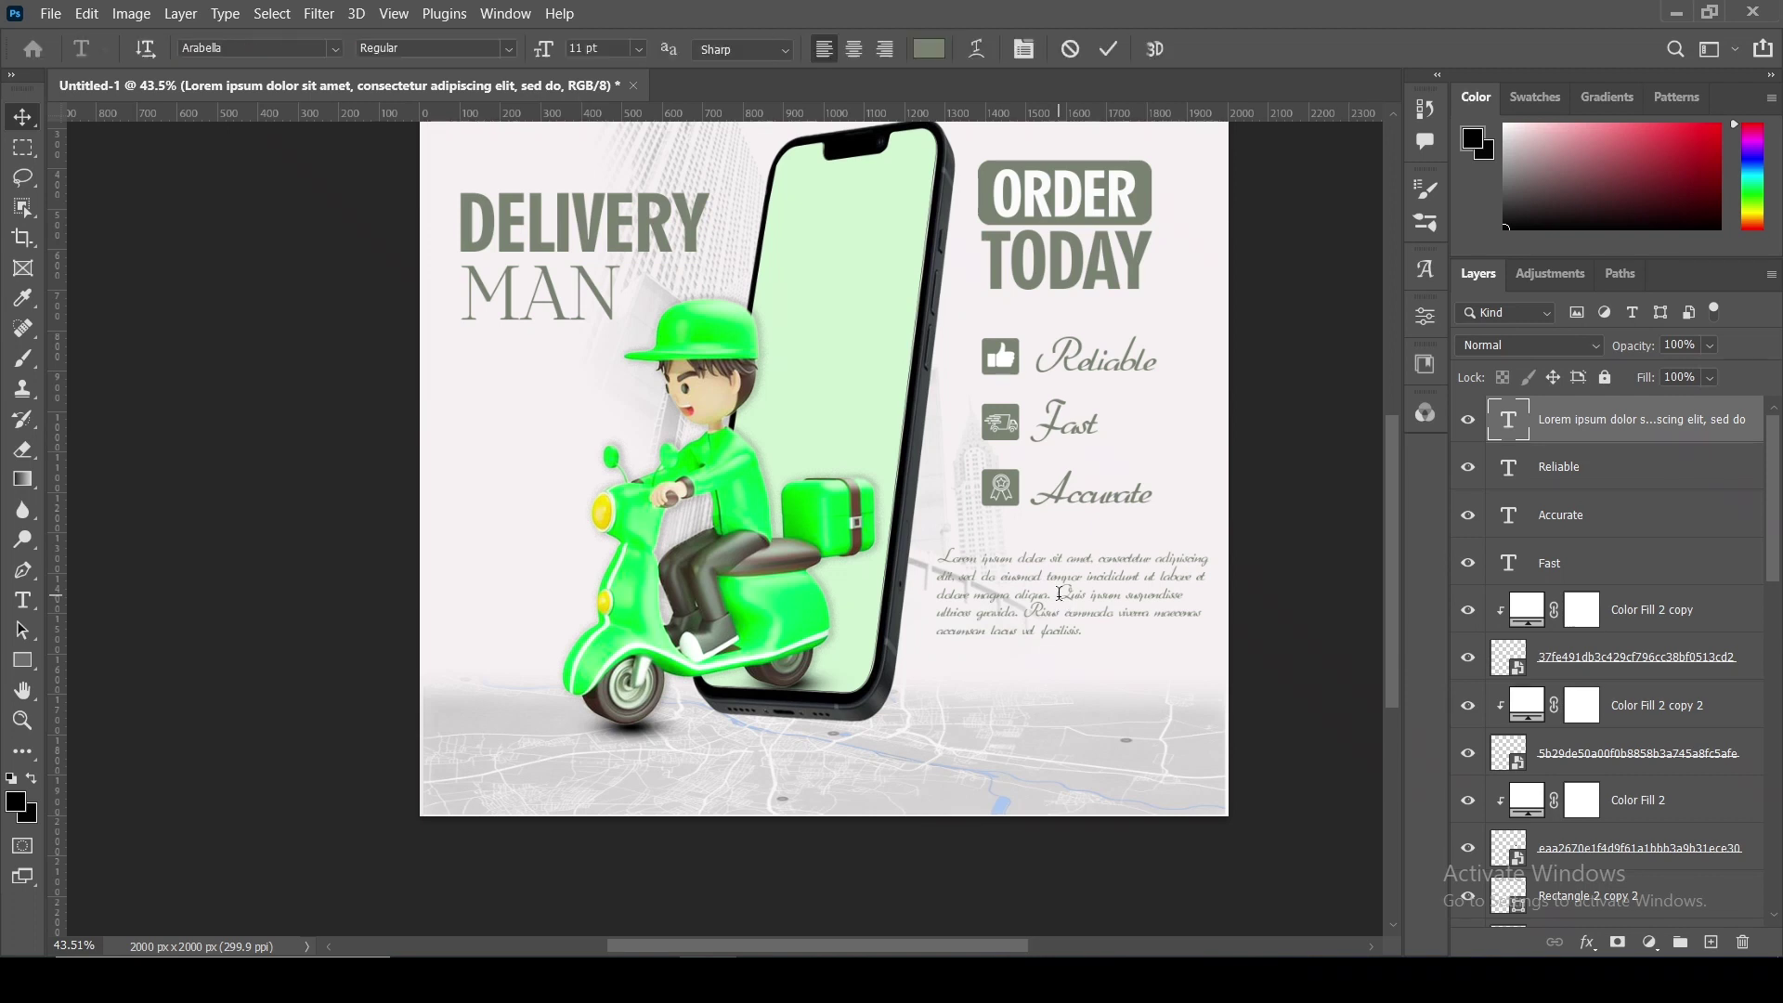
{"action": "left_click", "coordinate": [1060, 608]}
{"action": "key", "text": "ctrl+shift+End"}
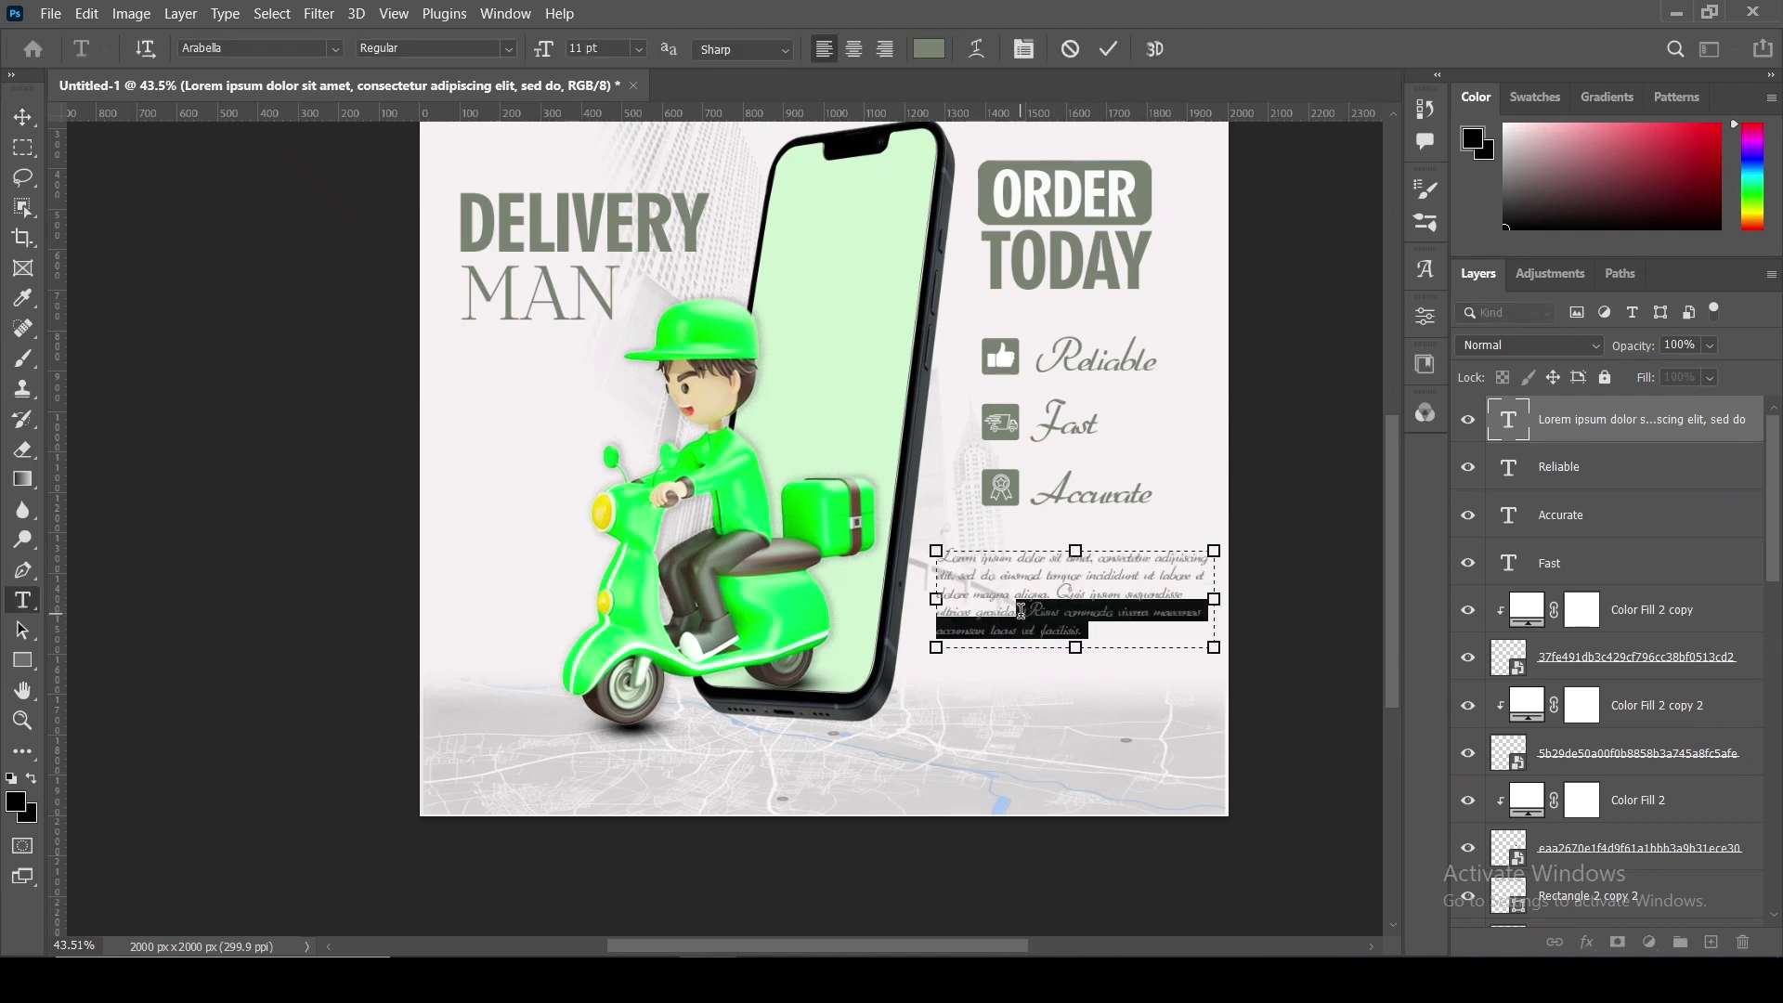
{"action": "key", "text": "BackSpace"}
- Set the font size of the whole Lorem ipsum paragraph to 16 pt
{"action": "key", "text": "ctrl+a"}
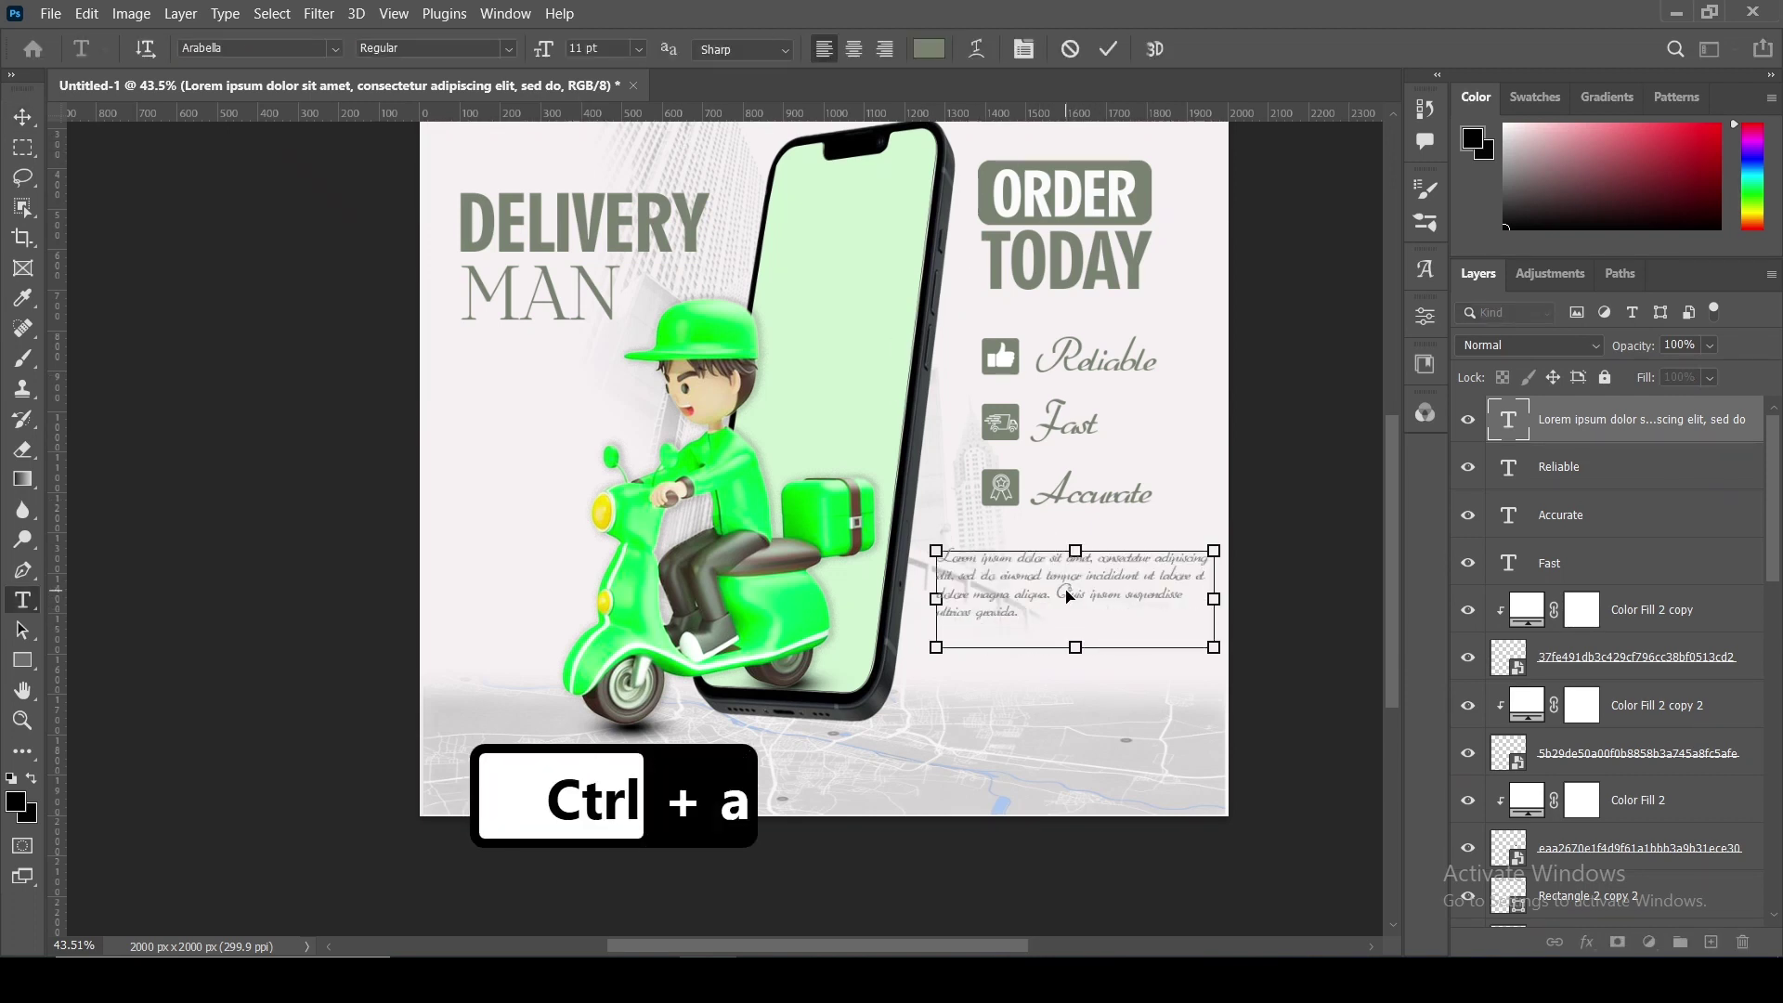
{"action": "left_click", "coordinate": [639, 48]}
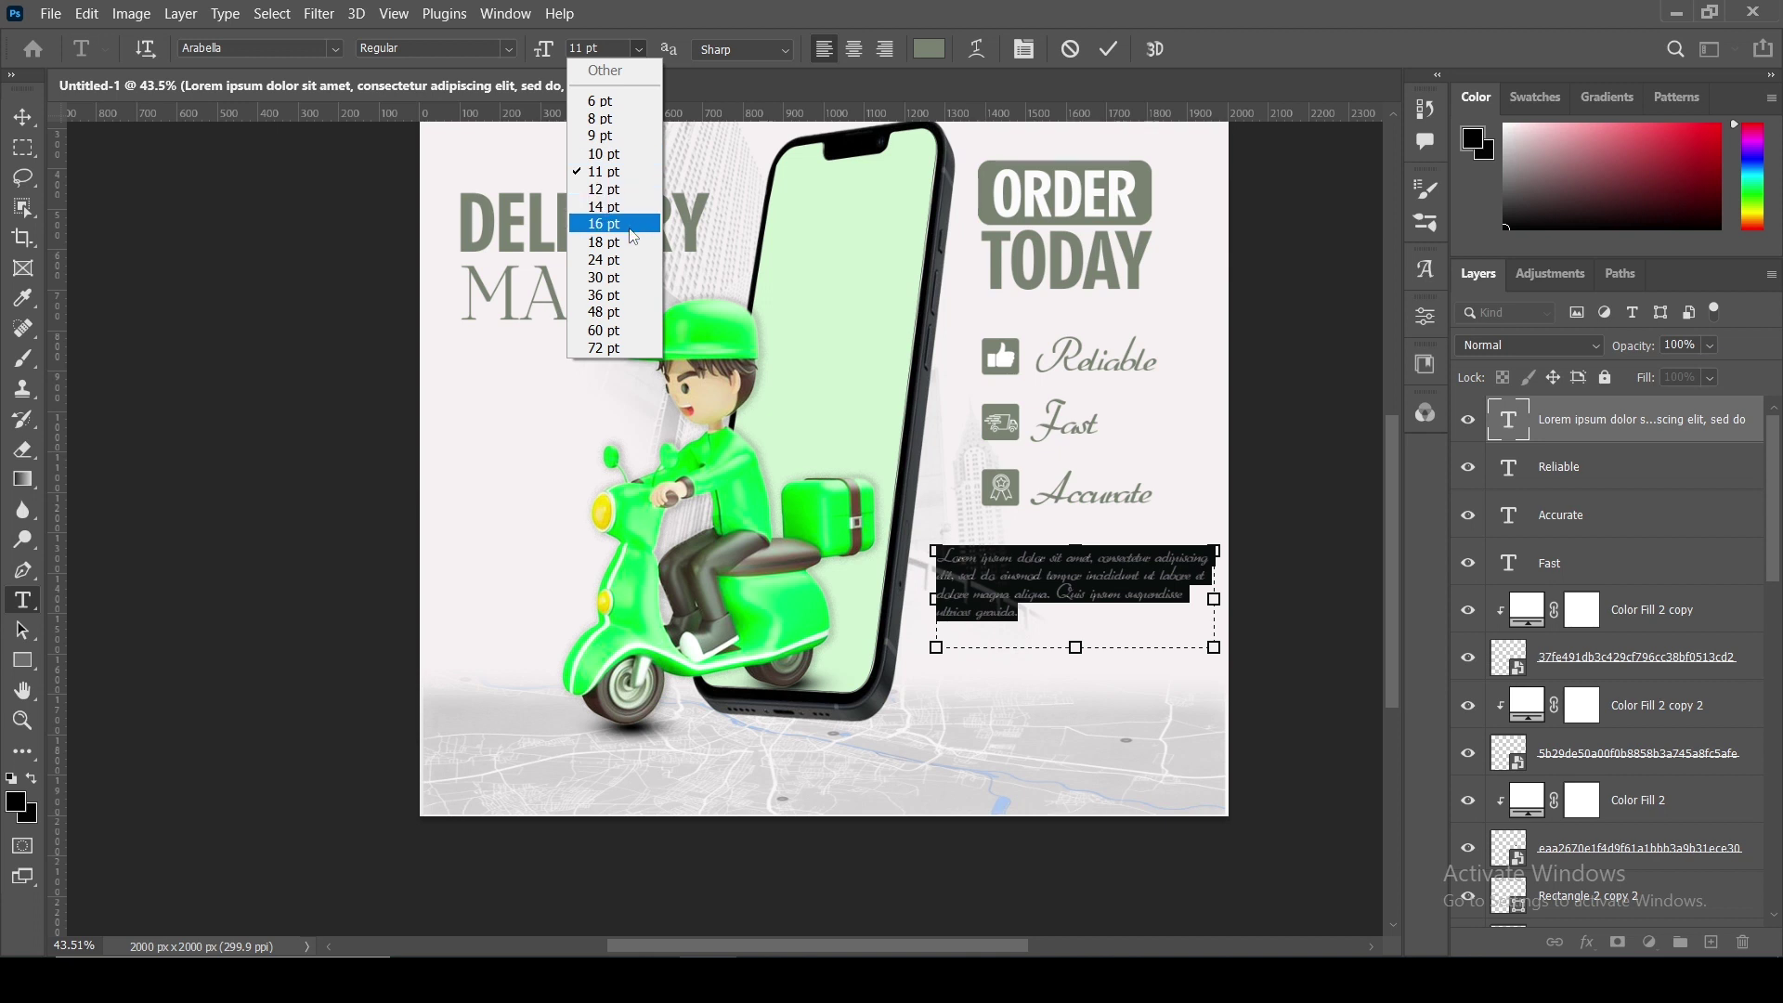
{"action": "left_click", "coordinate": [604, 224]}
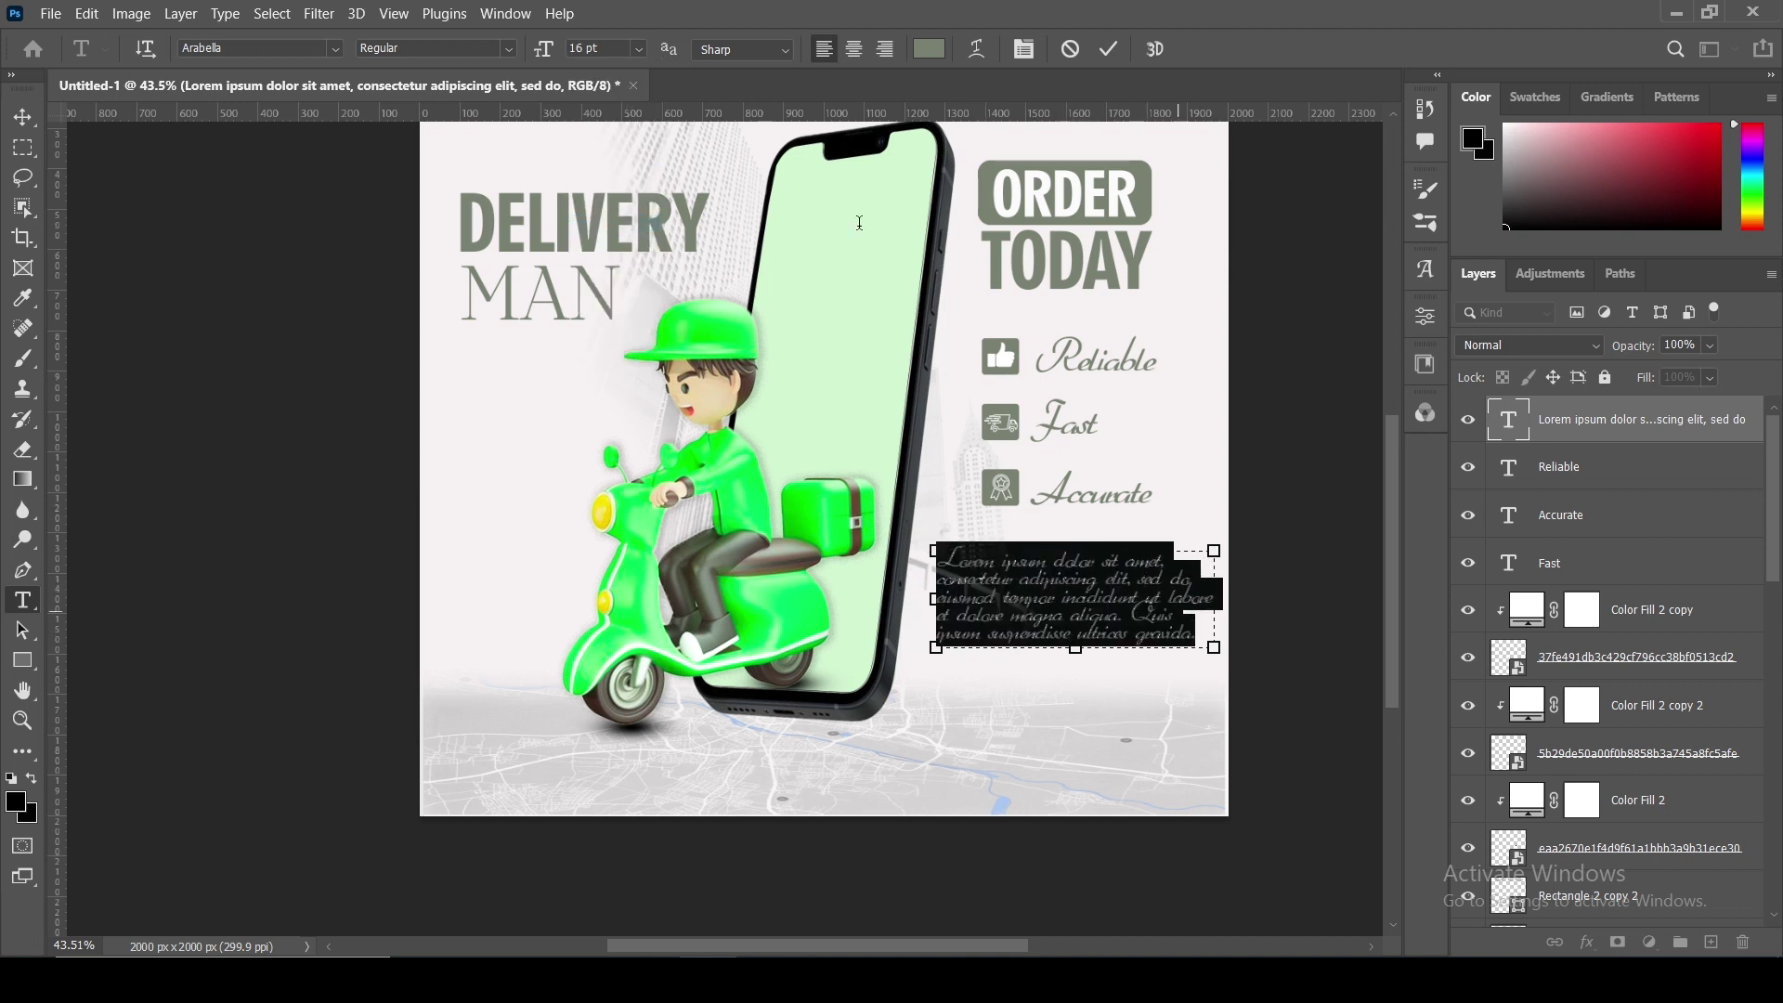
- Enlarge the paragraph's text box to about 747 × 273 px and delete its final sentence, starting at "Quis ipsum"
{"action": "left_click_drag", "start_coordinate": [936, 648], "coordinate": [912, 662]}
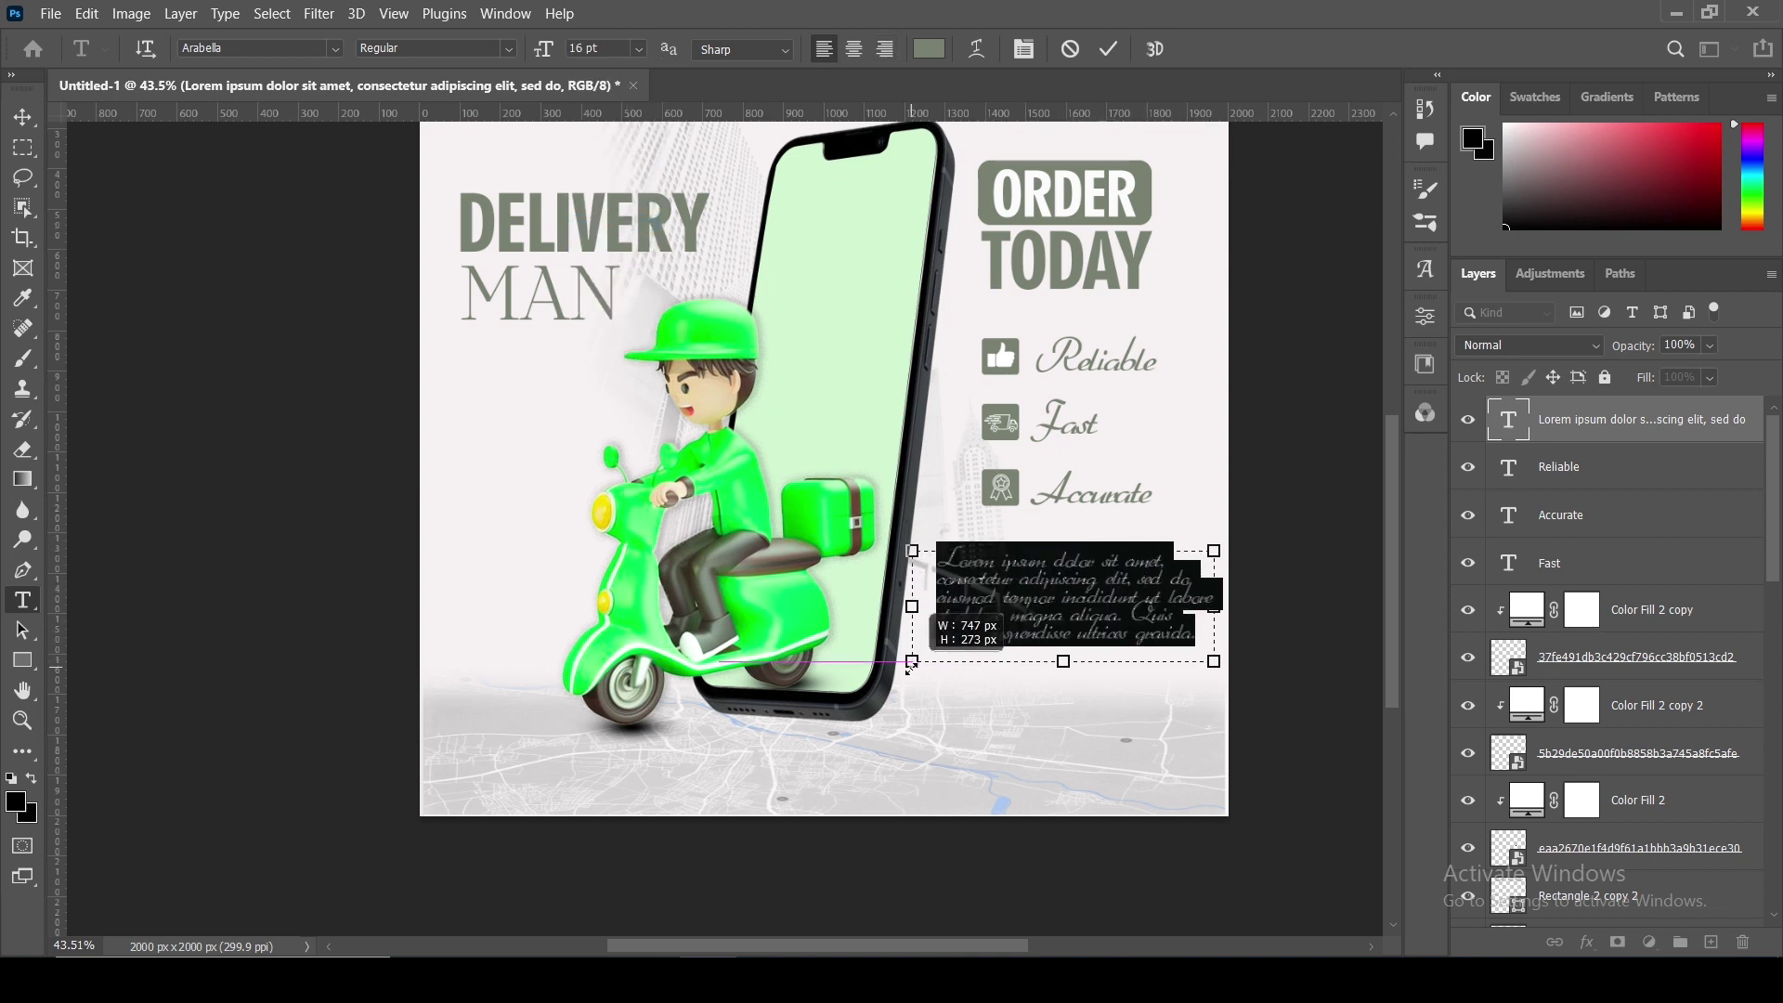
{"action": "left_click", "coordinate": [1124, 636]}
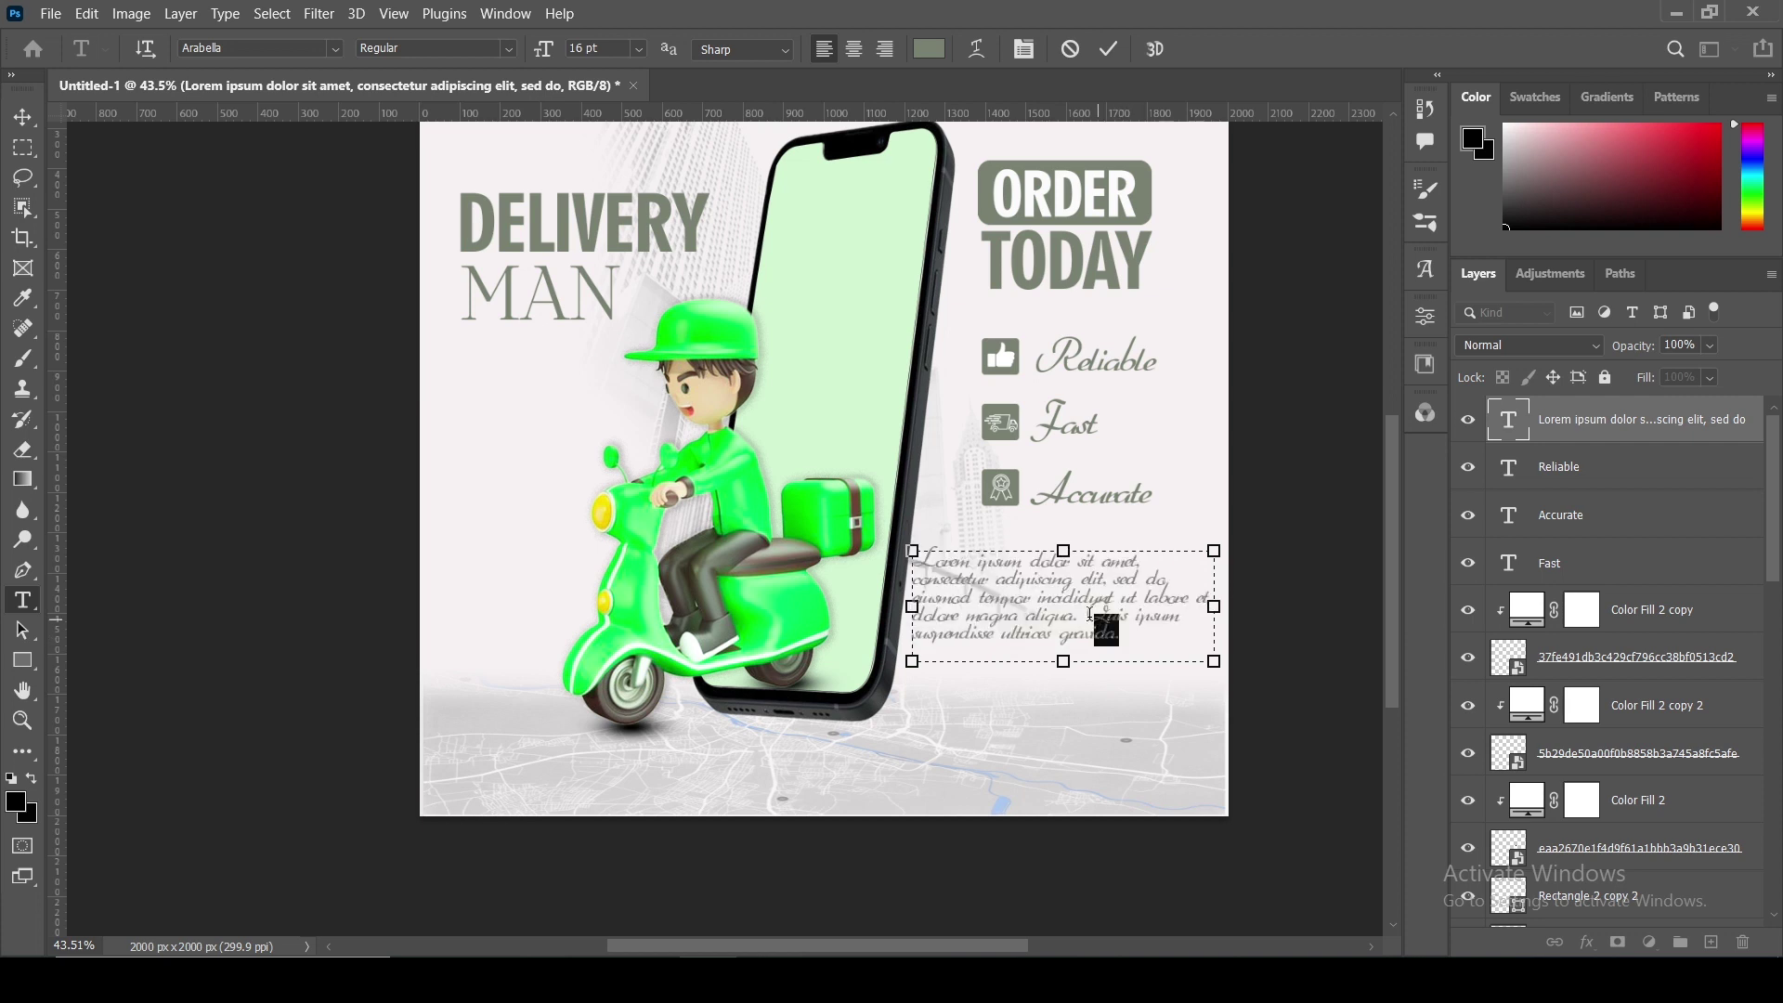
{"action": "left_click_drag", "start_coordinate": [1092, 615], "coordinate": [1091, 608]}
{"action": "key", "text": "BackSpace"}
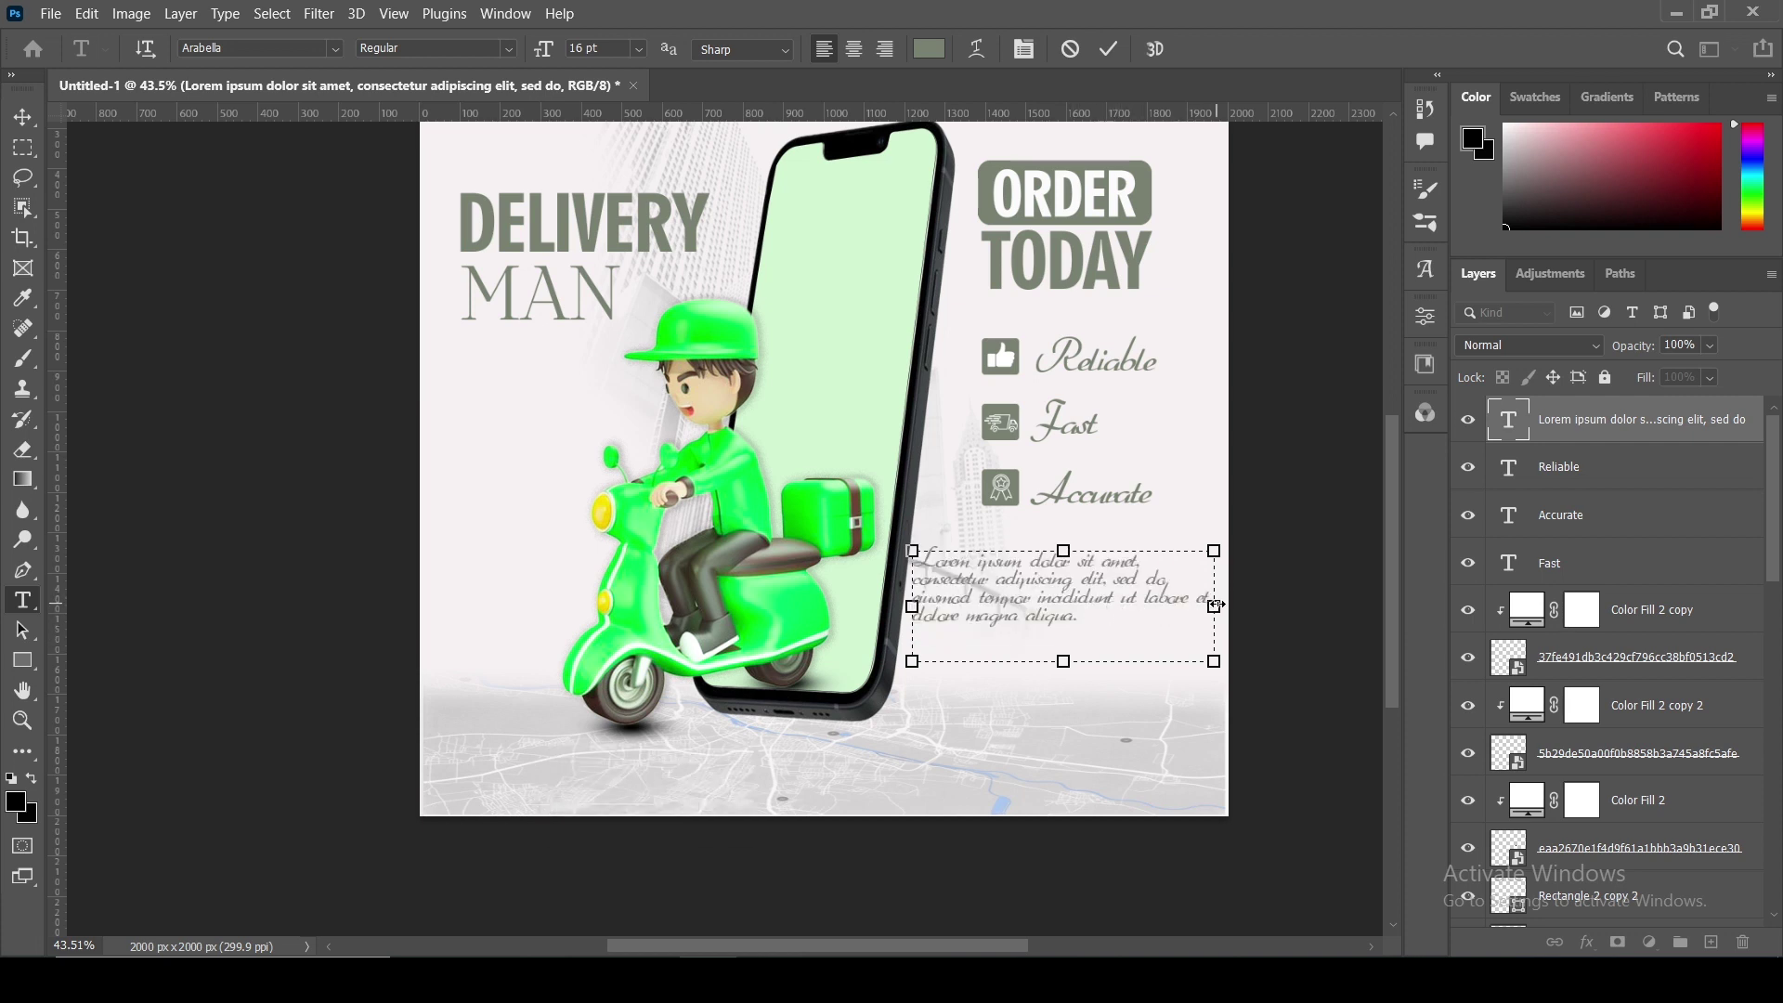
- Narrow the paragraph's text box so the text wraps into five lines, and position it beneath the Accurate row
{"action": "left_click_drag", "start_coordinate": [1214, 606], "coordinate": [1156, 606]}
{"action": "left_click_drag", "start_coordinate": [1035, 661], "coordinate": [1034, 692]}
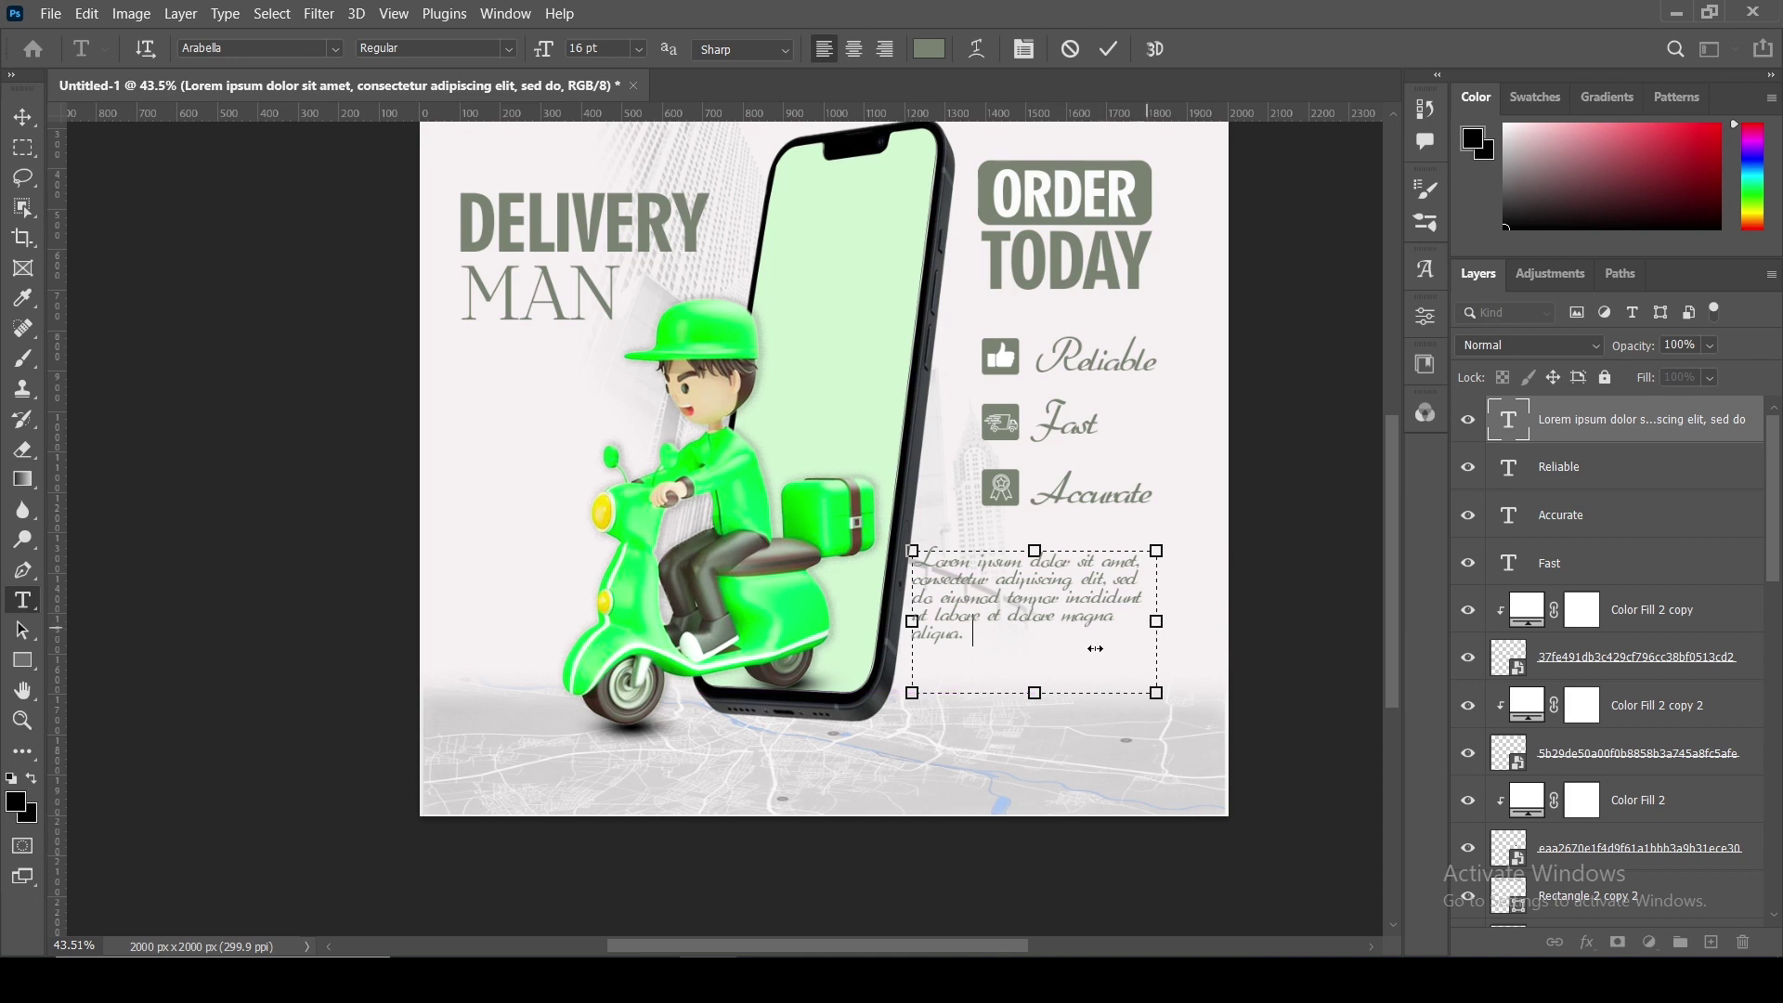
{"action": "left_click_drag", "start_coordinate": [1156, 621], "coordinate": [1134, 621]}
{"action": "left_click_drag", "start_coordinate": [1023, 693], "coordinate": [1023, 661]}
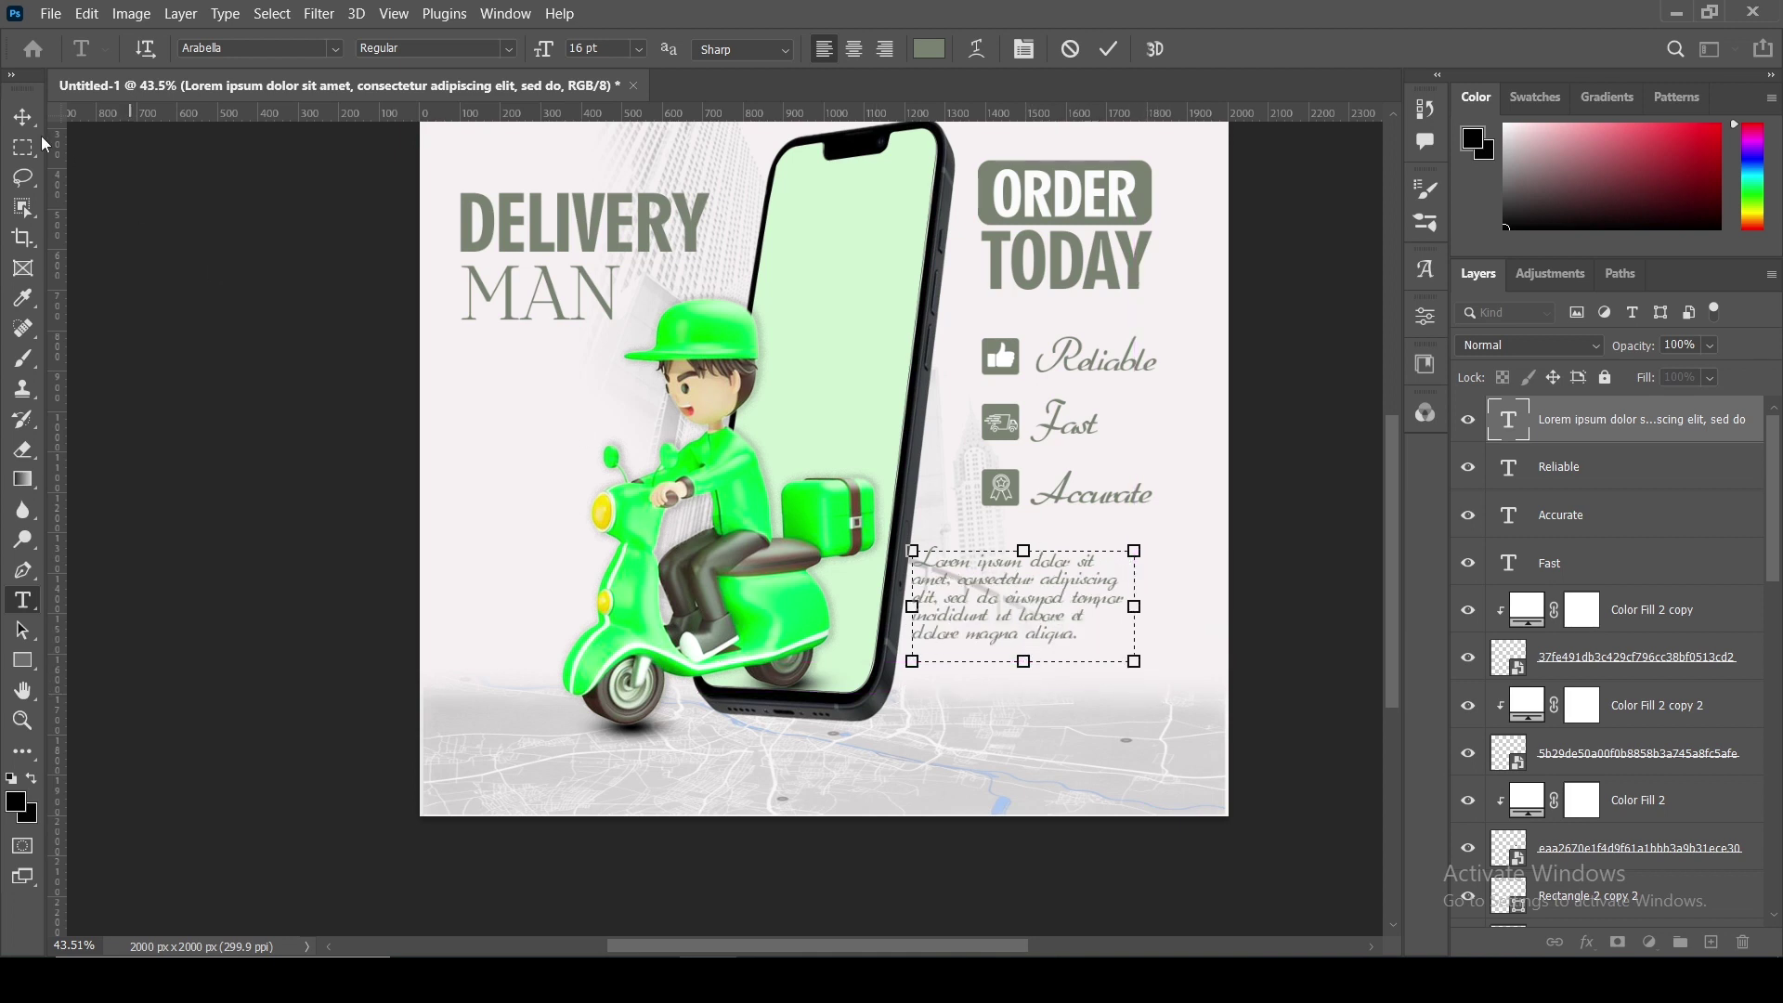
{"action": "left_click", "coordinate": [24, 117]}
{"action": "left_click_drag", "start_coordinate": [1010, 577], "coordinate": [1115, 595]}
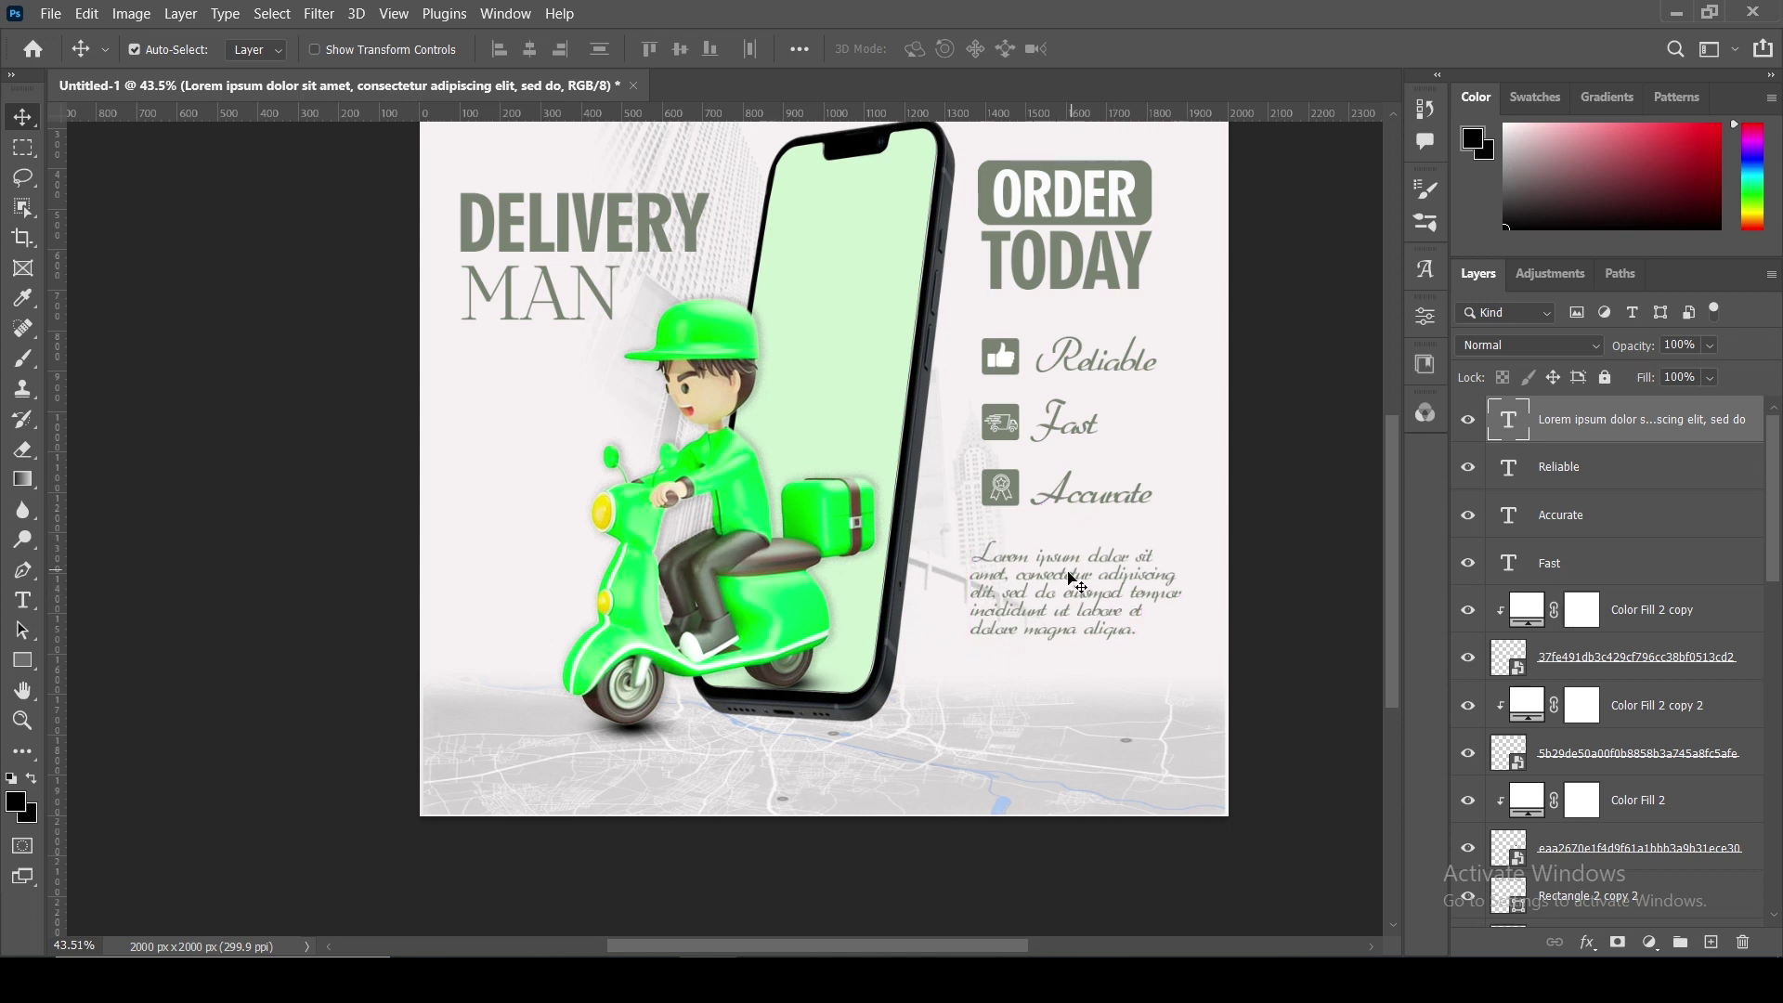
- Duplicate the ORDER text with its rounded rectangle, place the copy in front of the scooter and scale it to about 55.77%
{"action": "key", "text": "ctrl+0"}
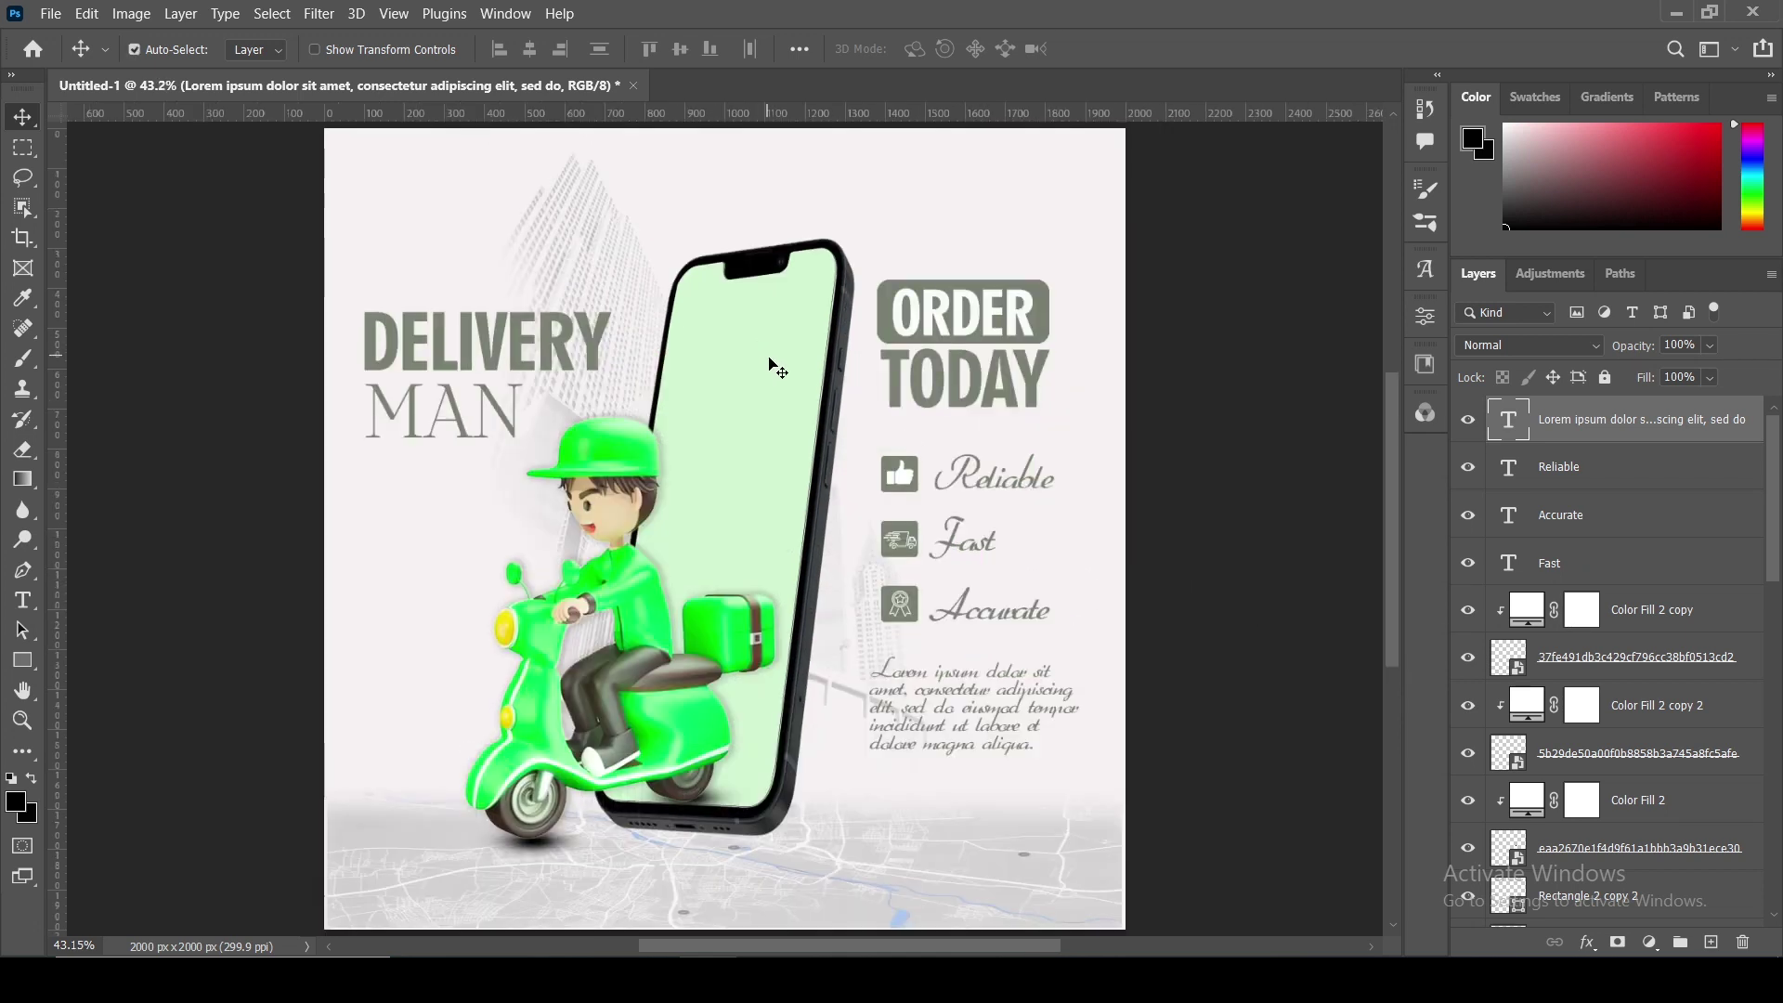
{"action": "left_click", "coordinate": [935, 320], "text": "shift"}
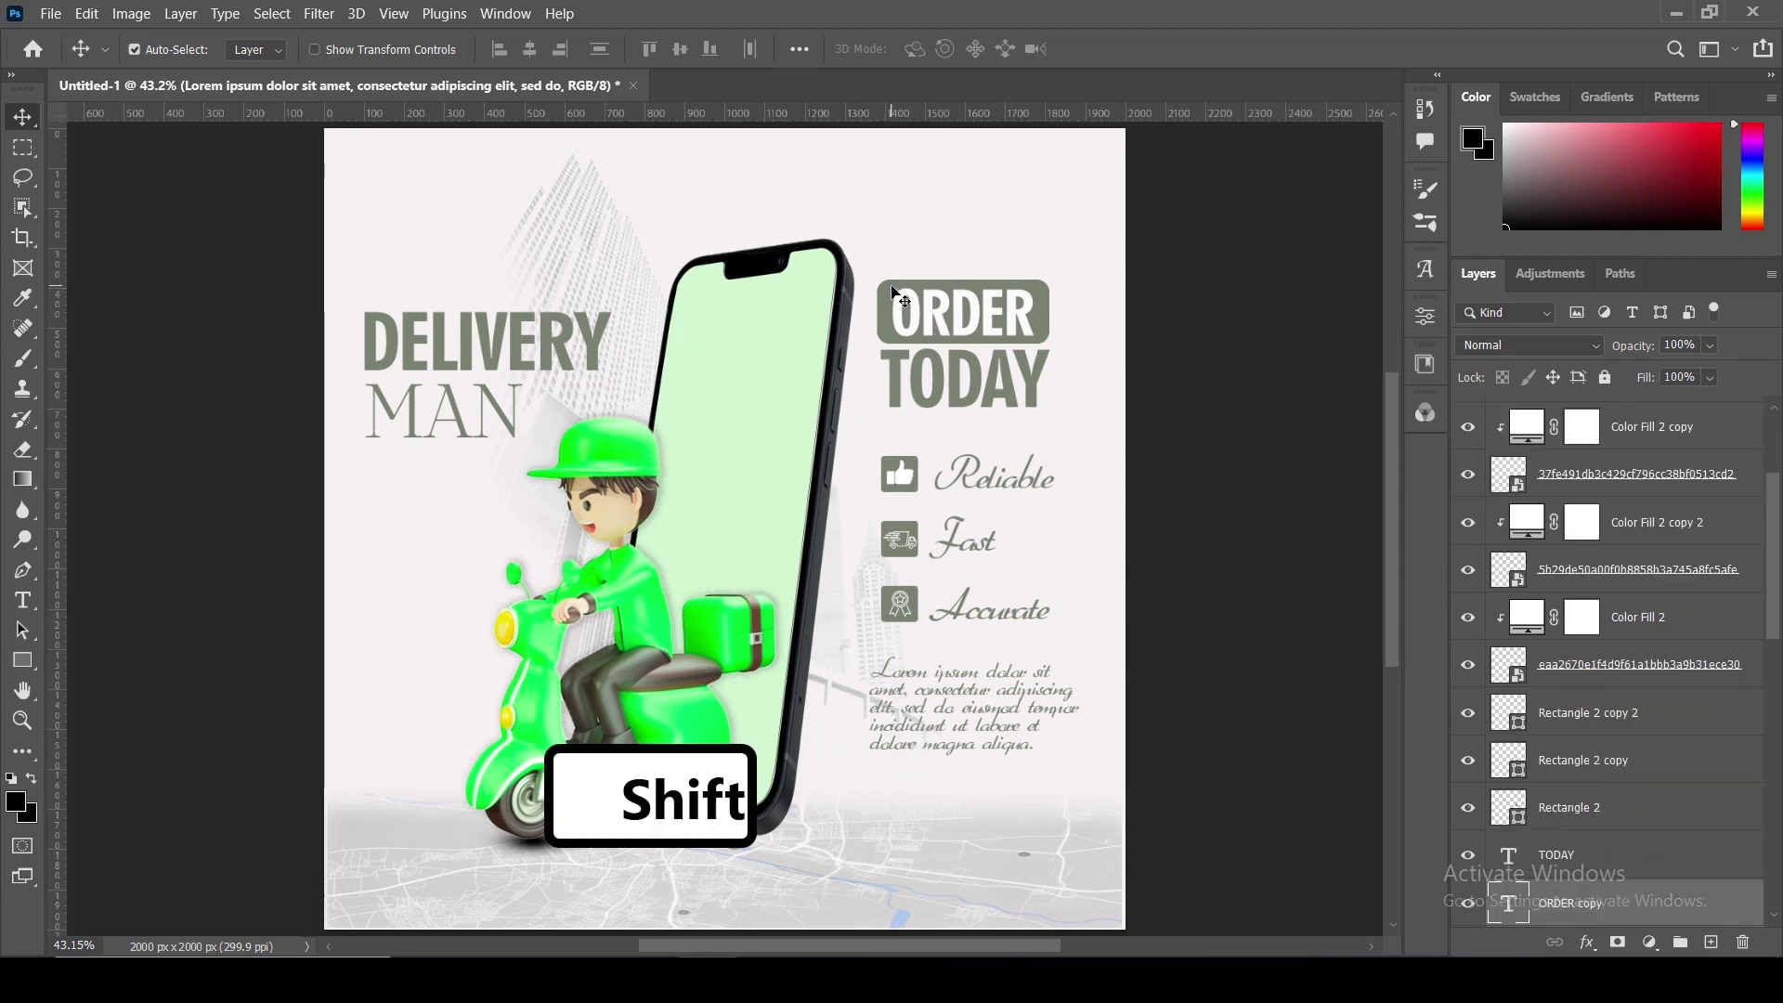
{"action": "key", "text": "ctrl+j"}
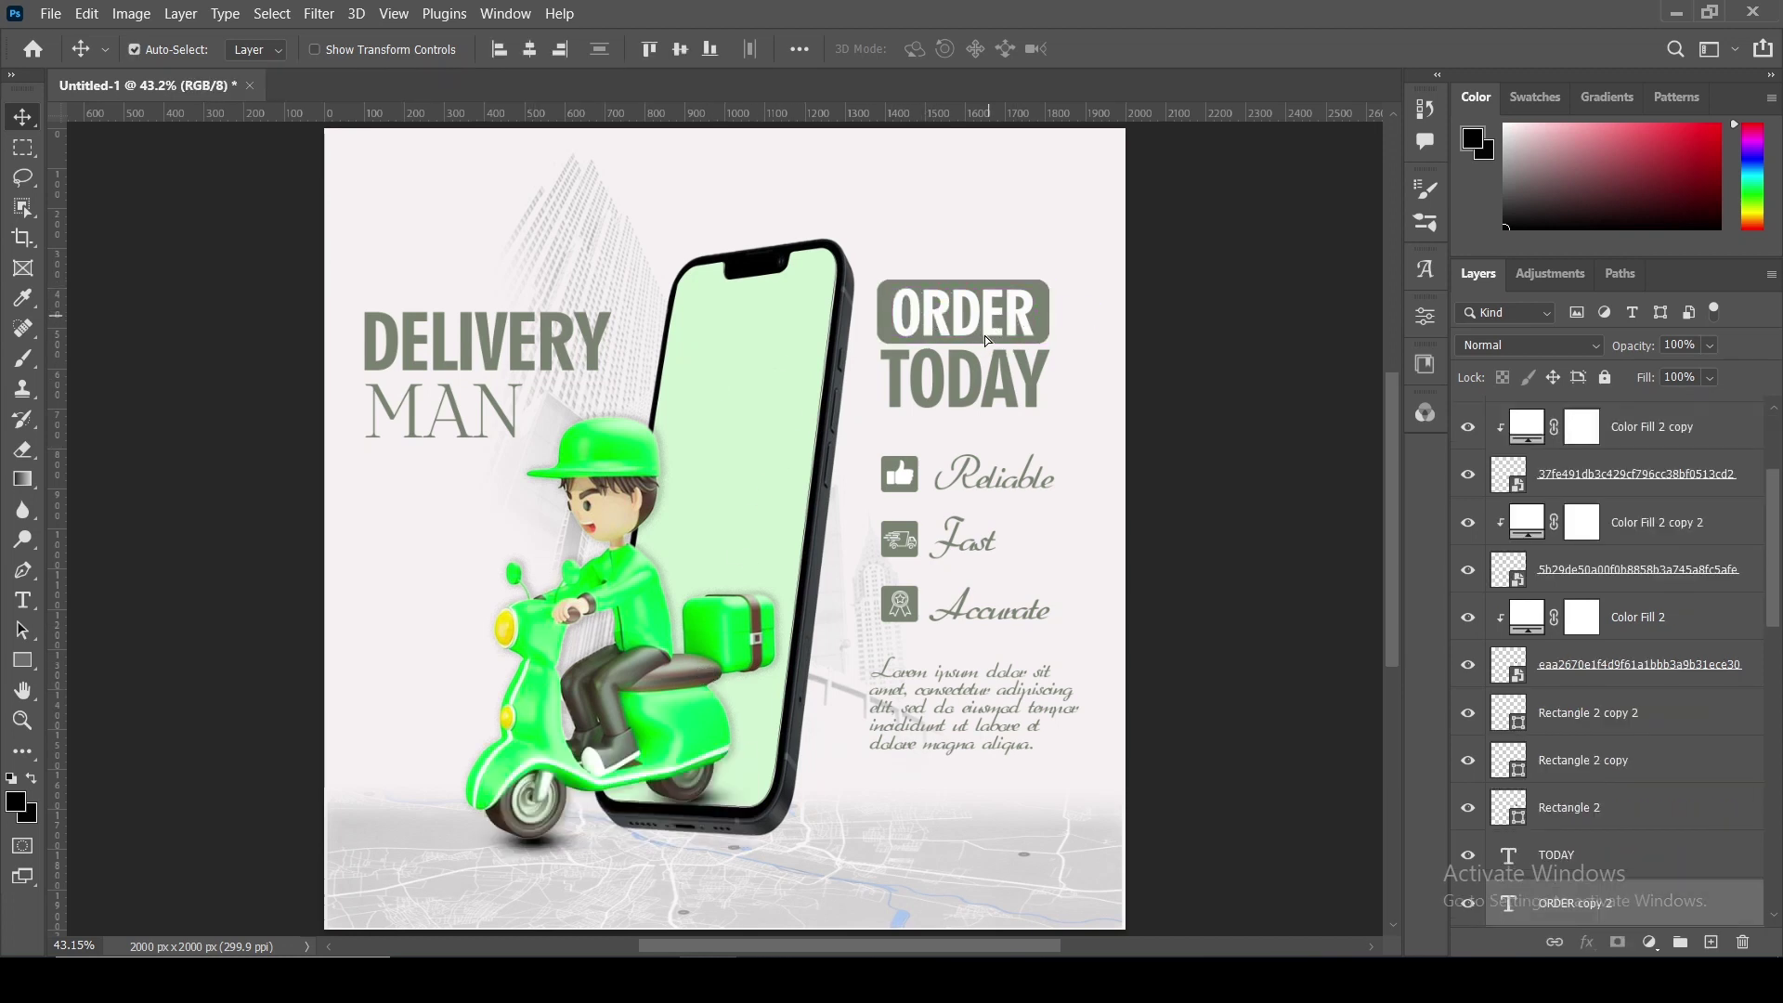
{"action": "left_click_drag", "start_coordinate": [989, 302], "coordinate": [449, 708]}
{"action": "key", "text": "ctrl+t"}
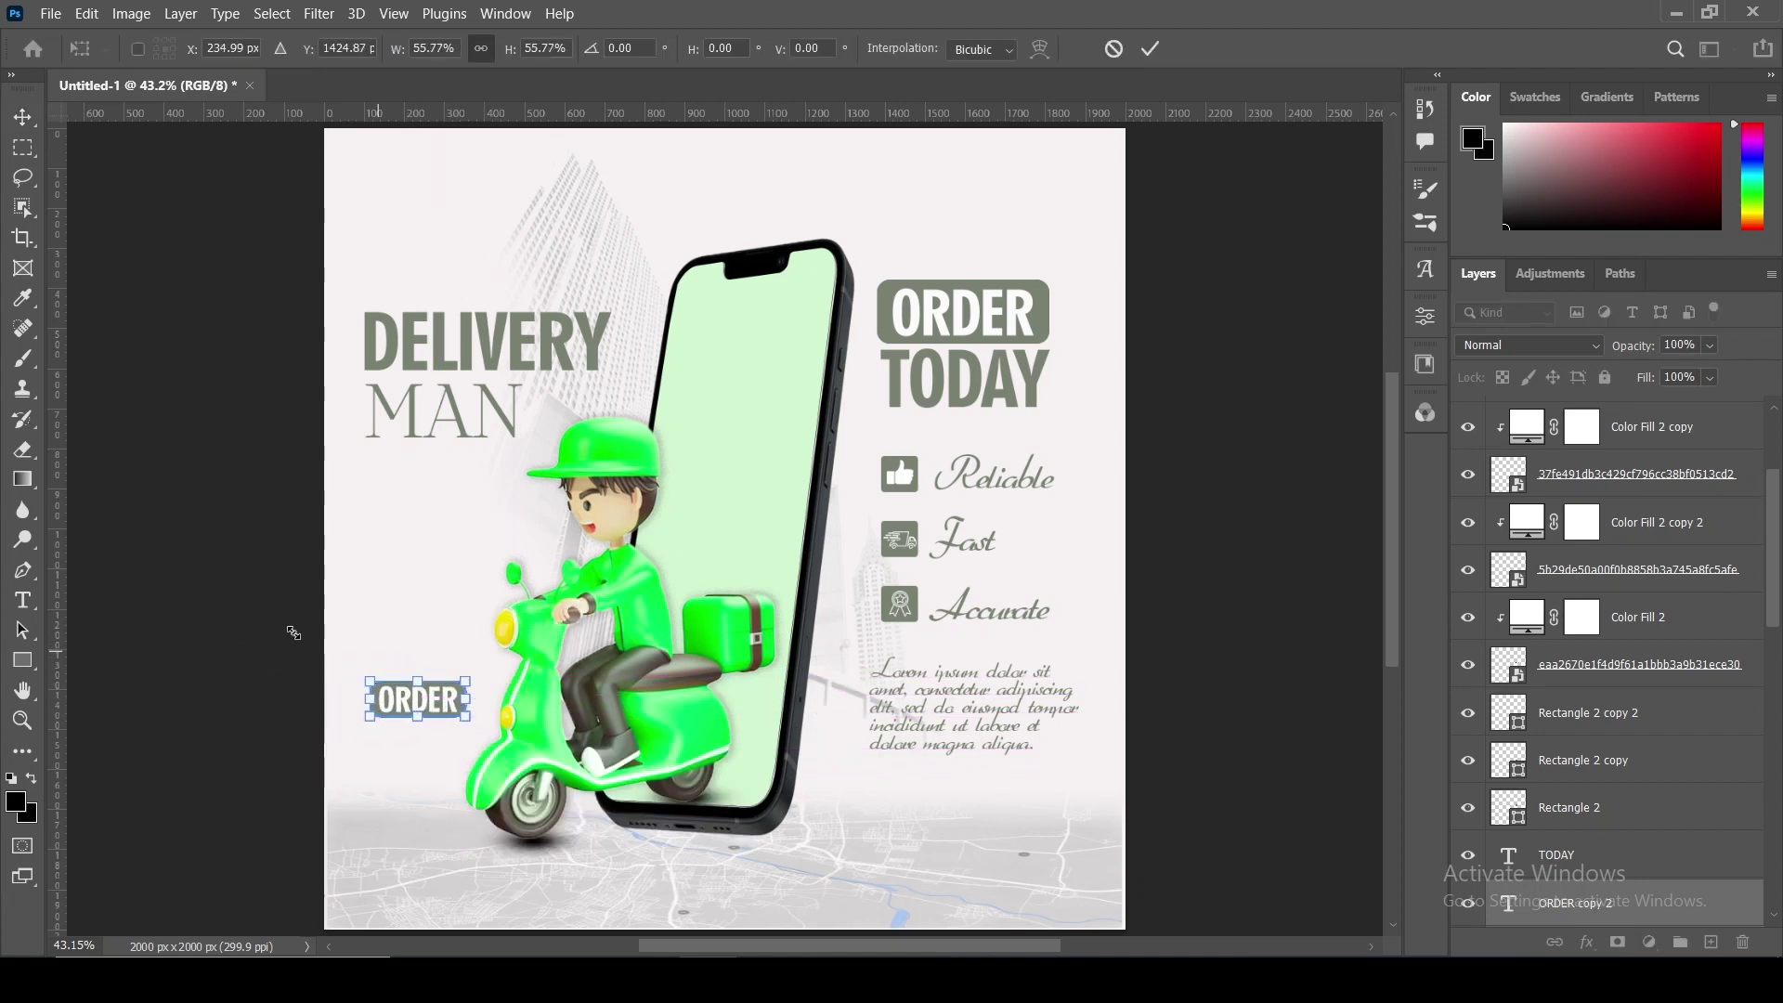
{"action": "key", "text": "Return"}
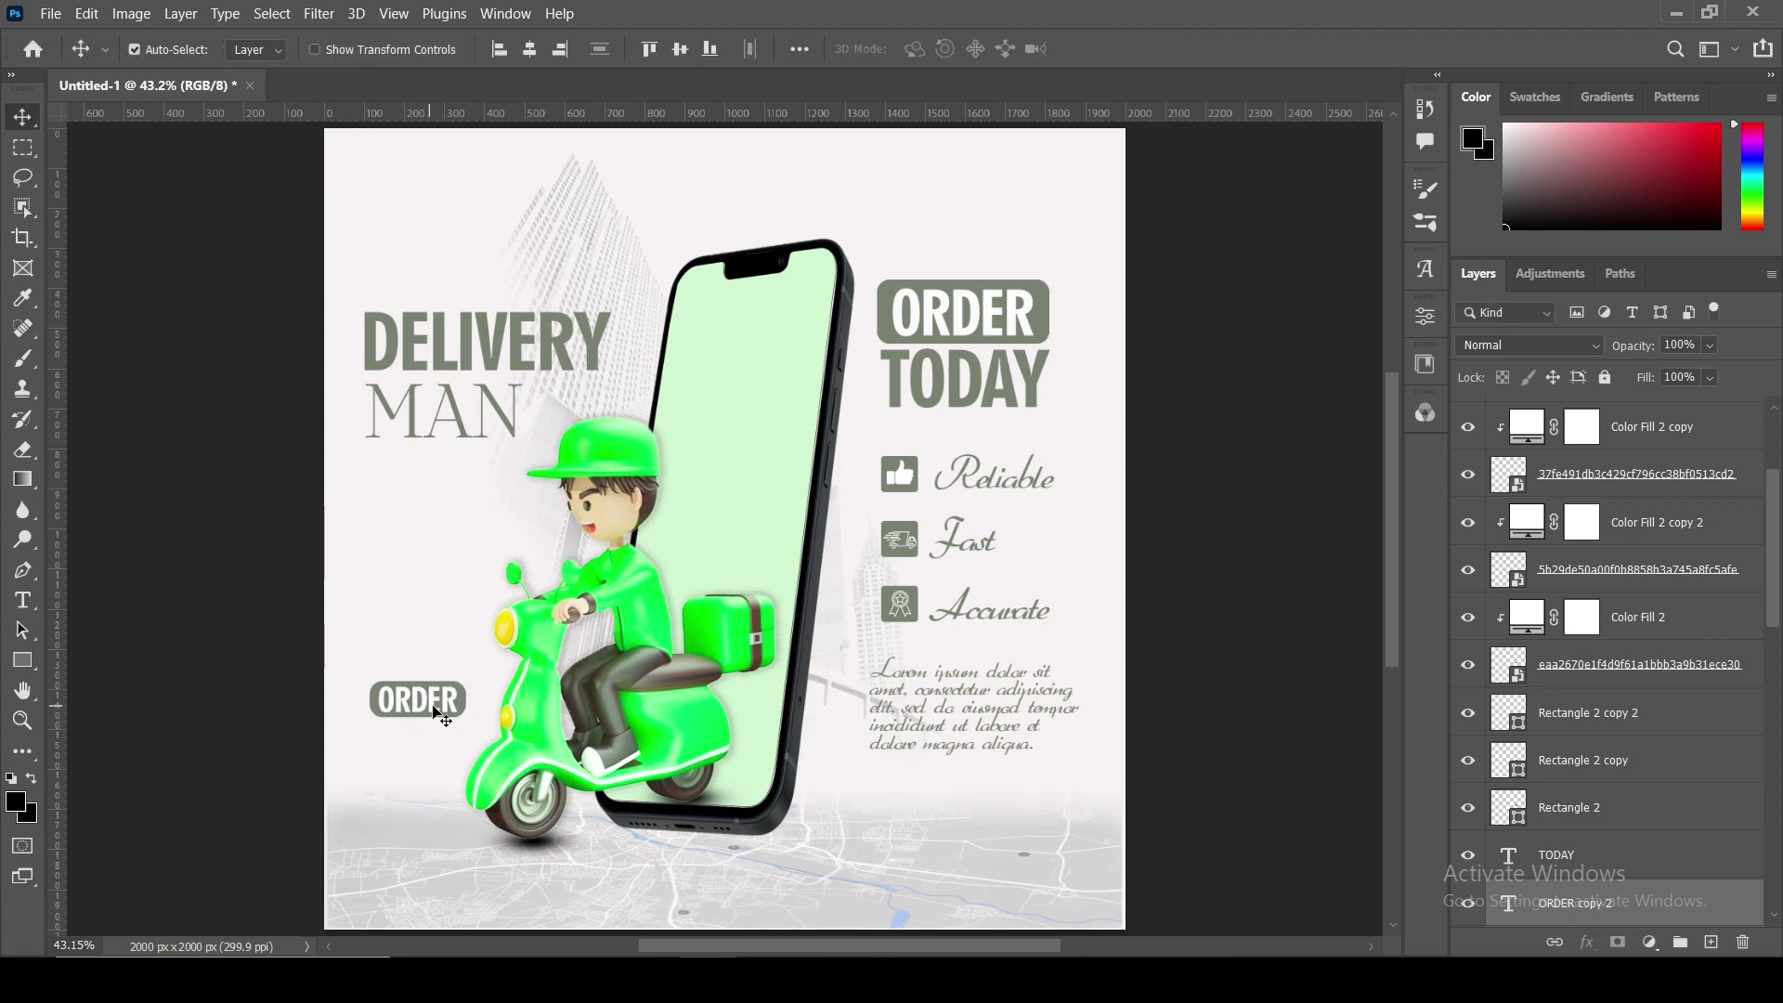
- Change the wording of the small ORDER copy in front of the scooter to "MORE"
{"action": "double_click", "coordinate": [441, 710]}
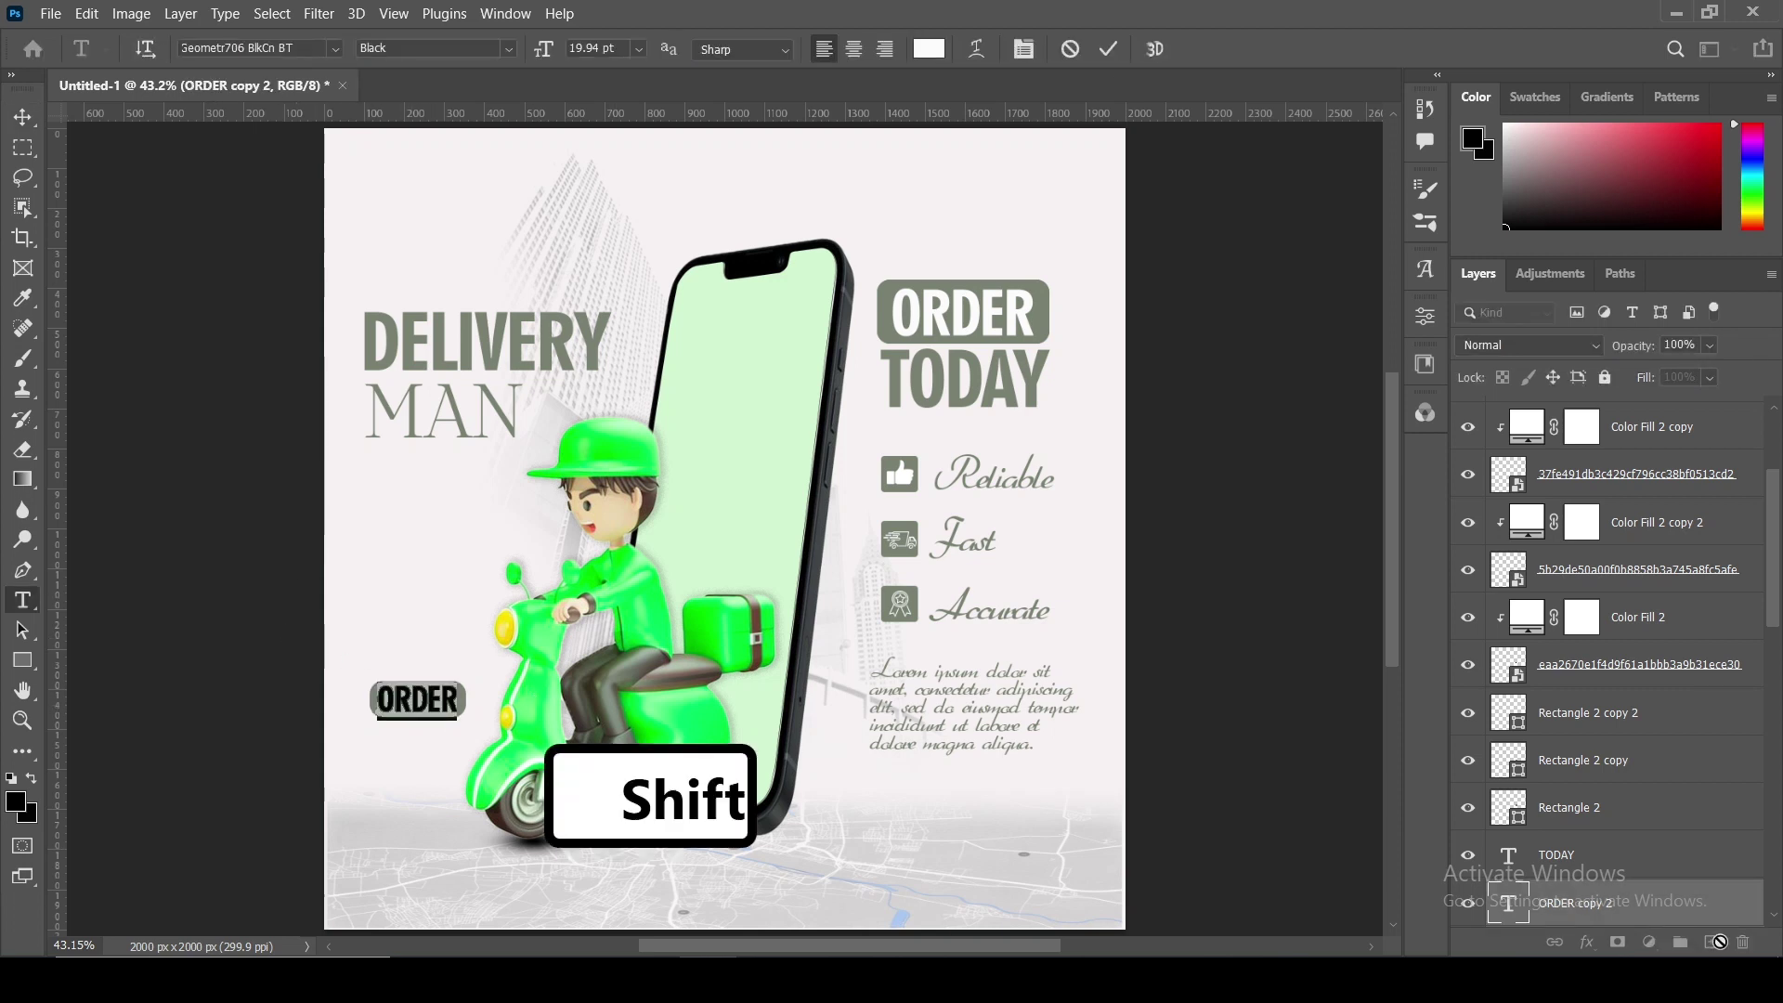
{"action": "type", "text": "More"}
{"action": "key", "text": "BackSpace"}
{"action": "key", "text": "BackSpace"}
{"action": "key", "text": "BackSpace"}
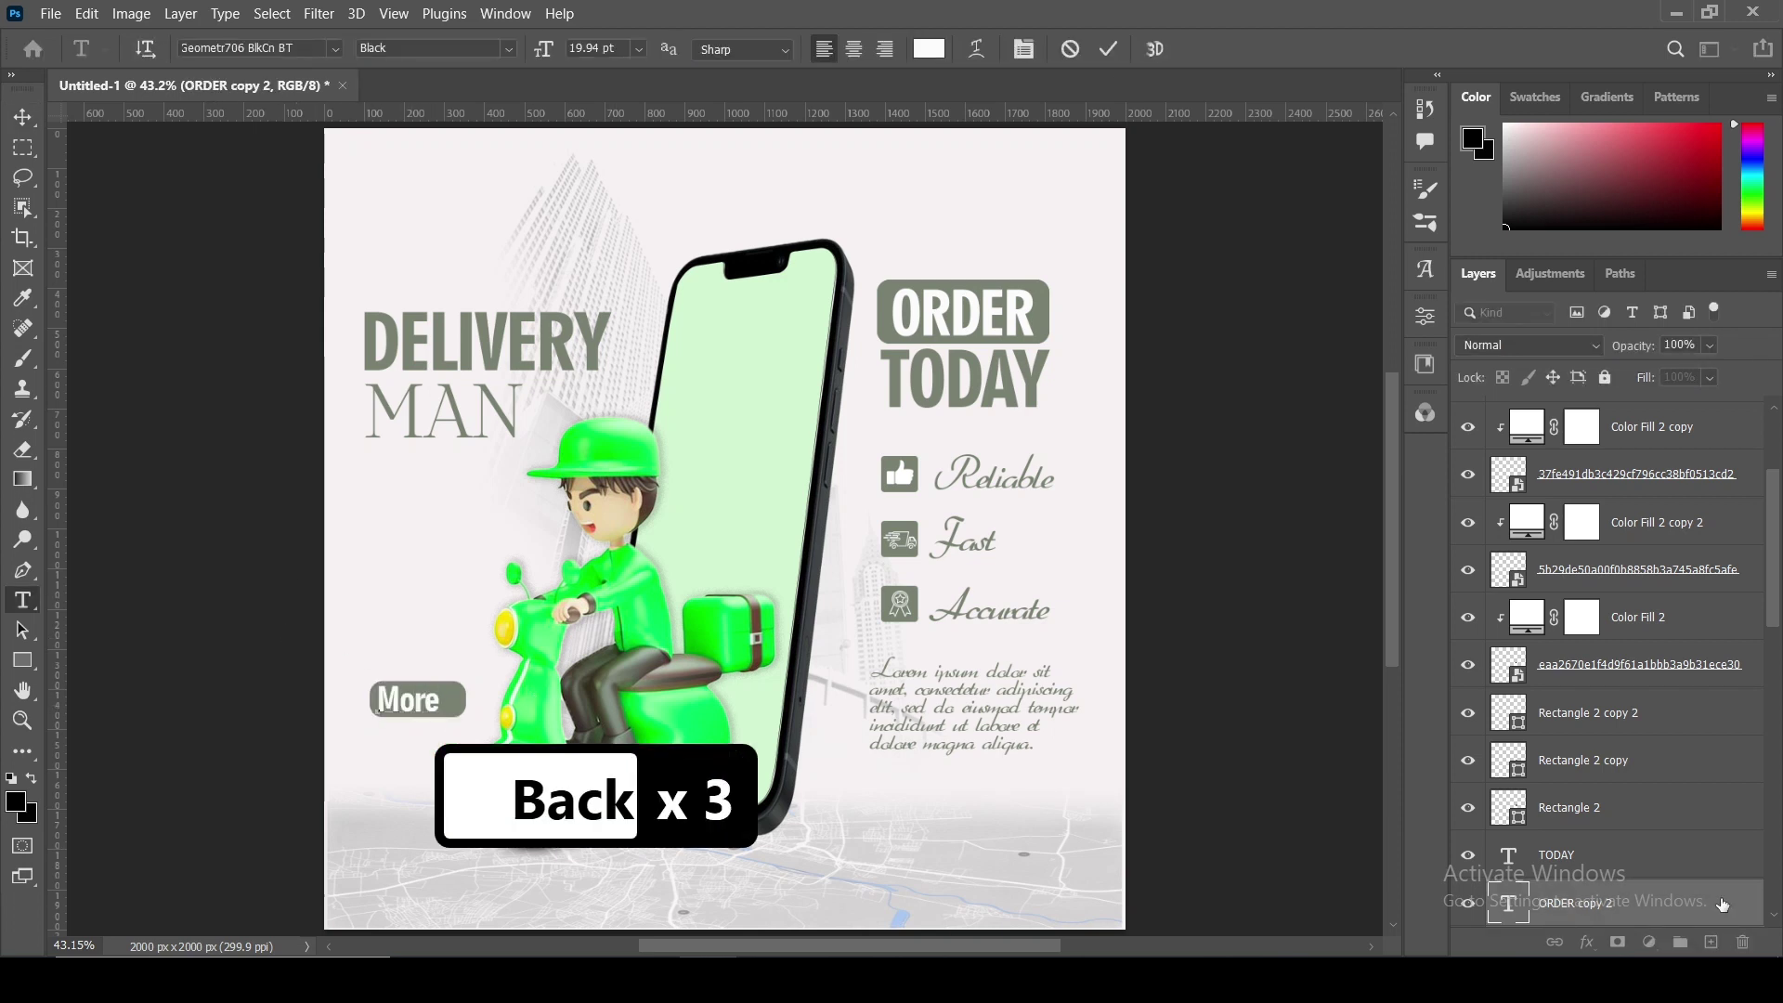
{"action": "type", "text": "ORE"}
{"action": "left_click", "coordinate": [24, 116]}
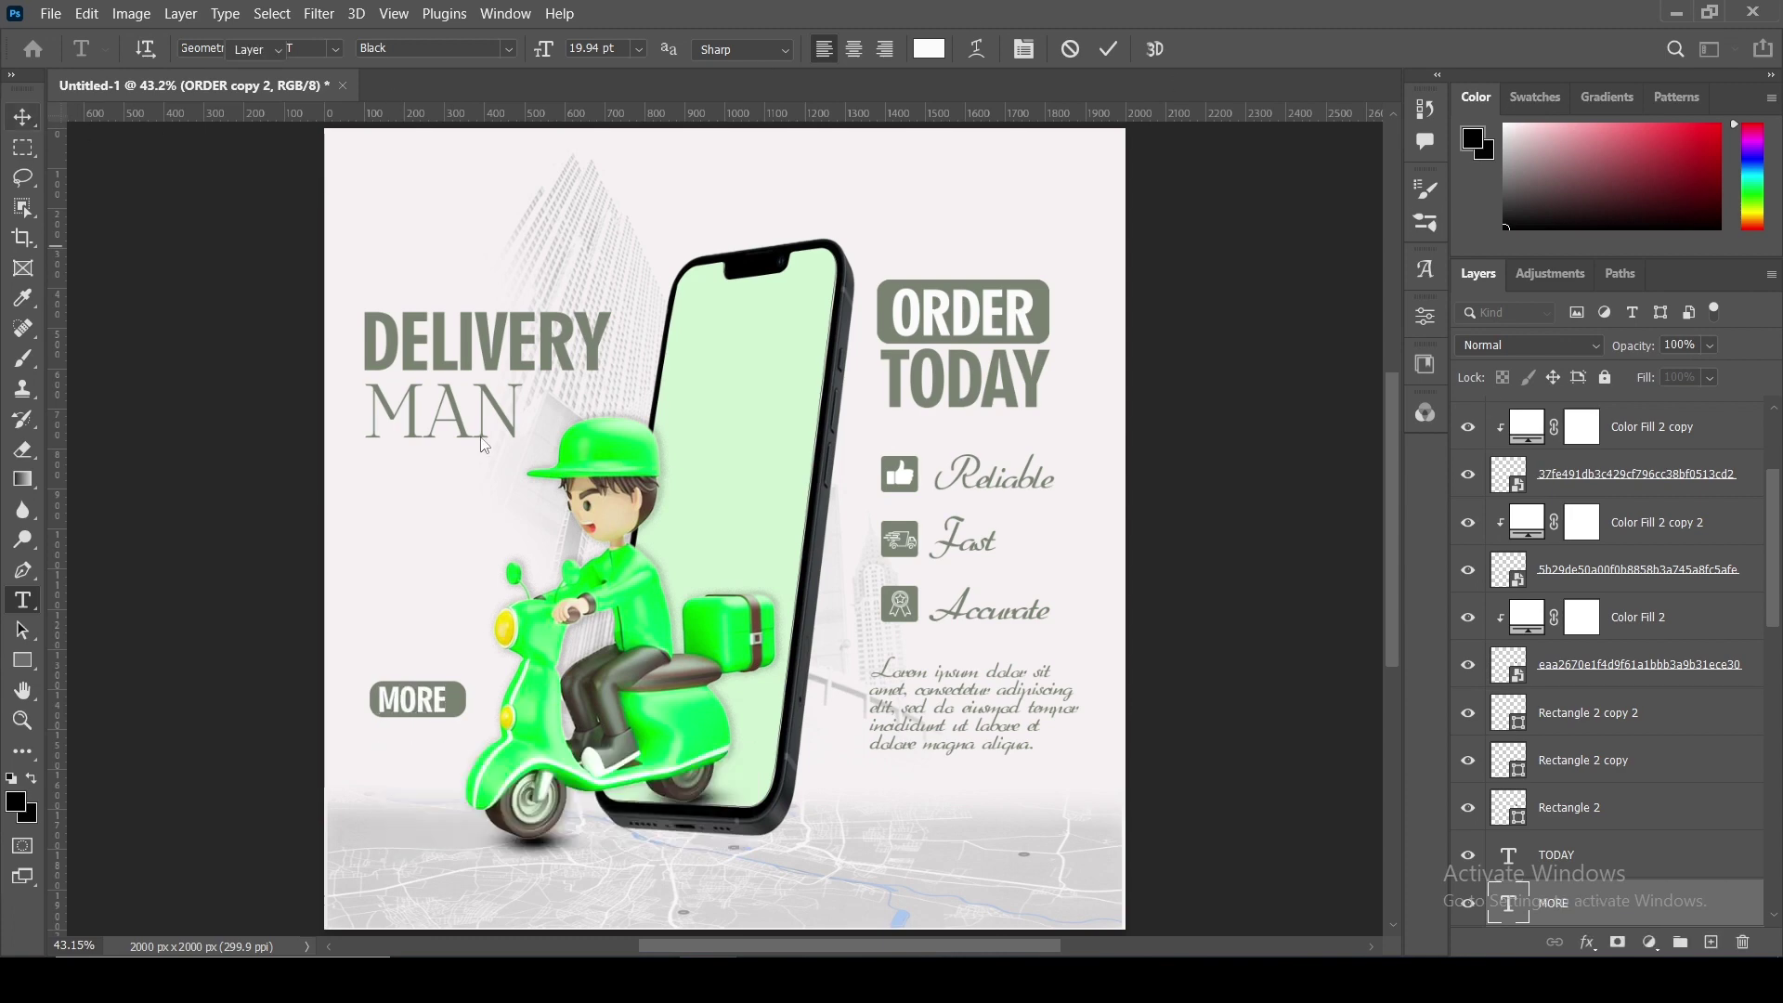
- Scale the rounded rectangle behind the MORE text down to about 88.52% so it fits the word
{"action": "scroll", "coordinate": [441, 748], "scroll_direction": "up", "scroll_amount": 3}
{"action": "left_click", "coordinate": [465, 700]}
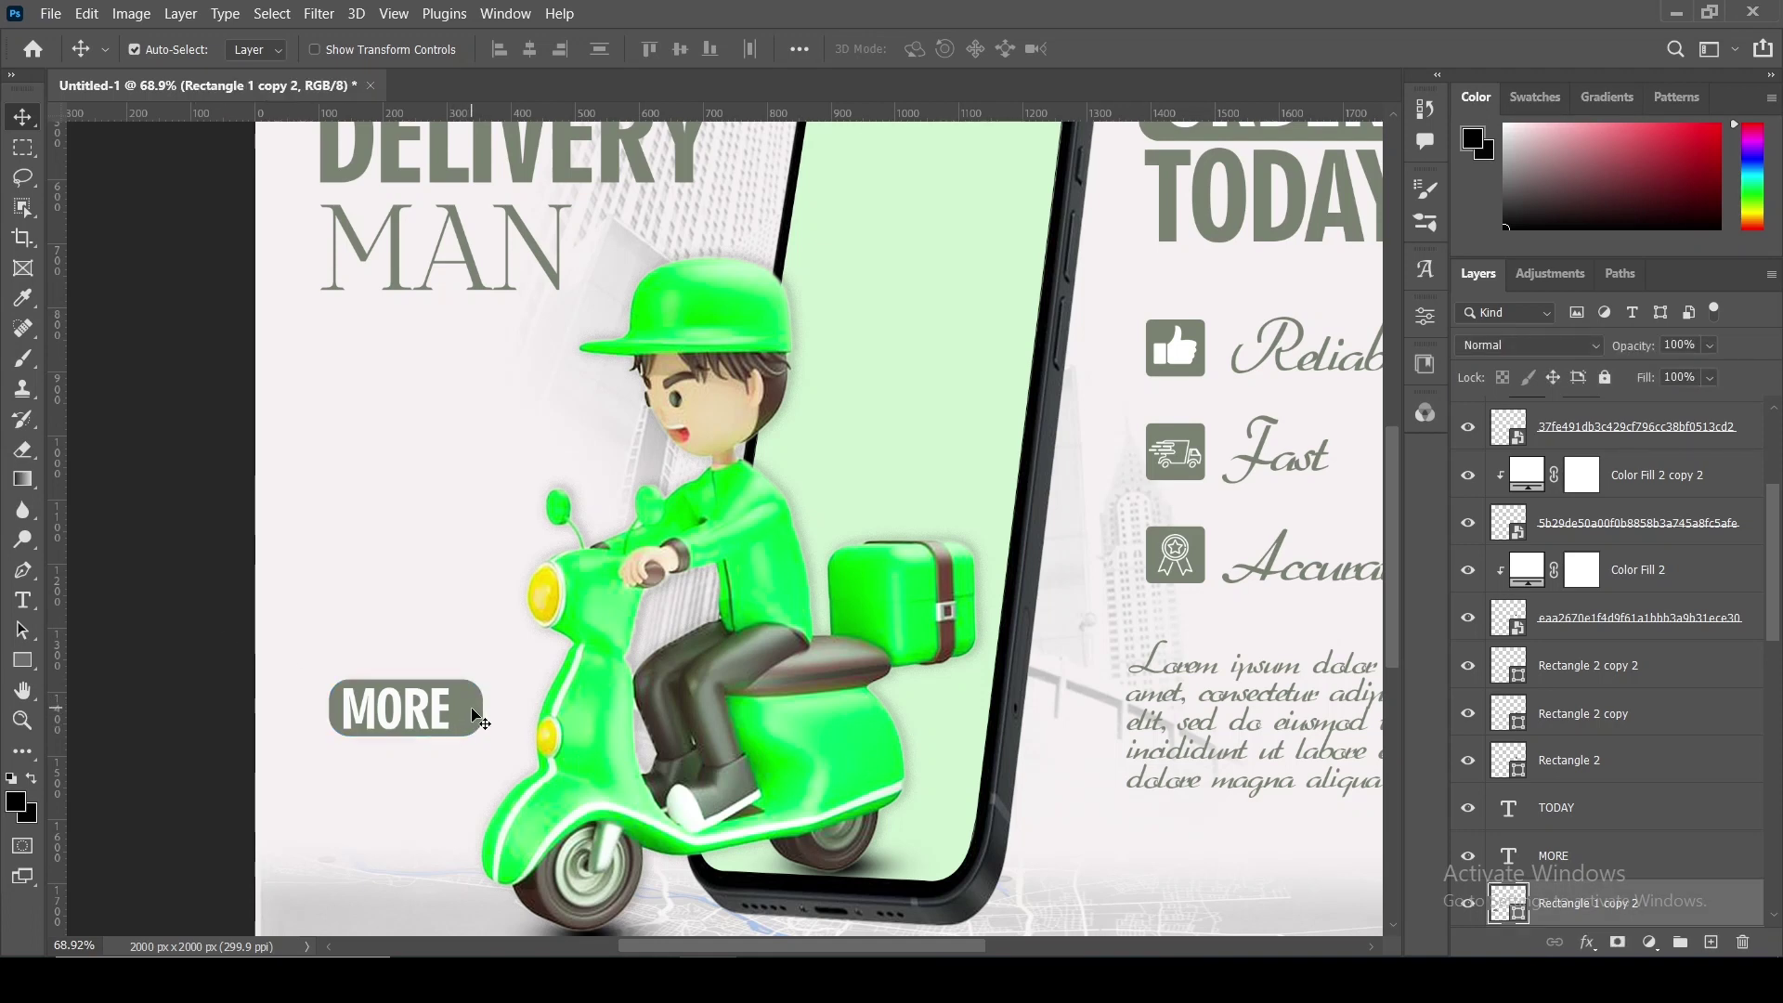
{"action": "key", "text": "ctrl+t"}
{"action": "left_click_drag", "start_coordinate": [480, 708], "coordinate": [443, 727]}
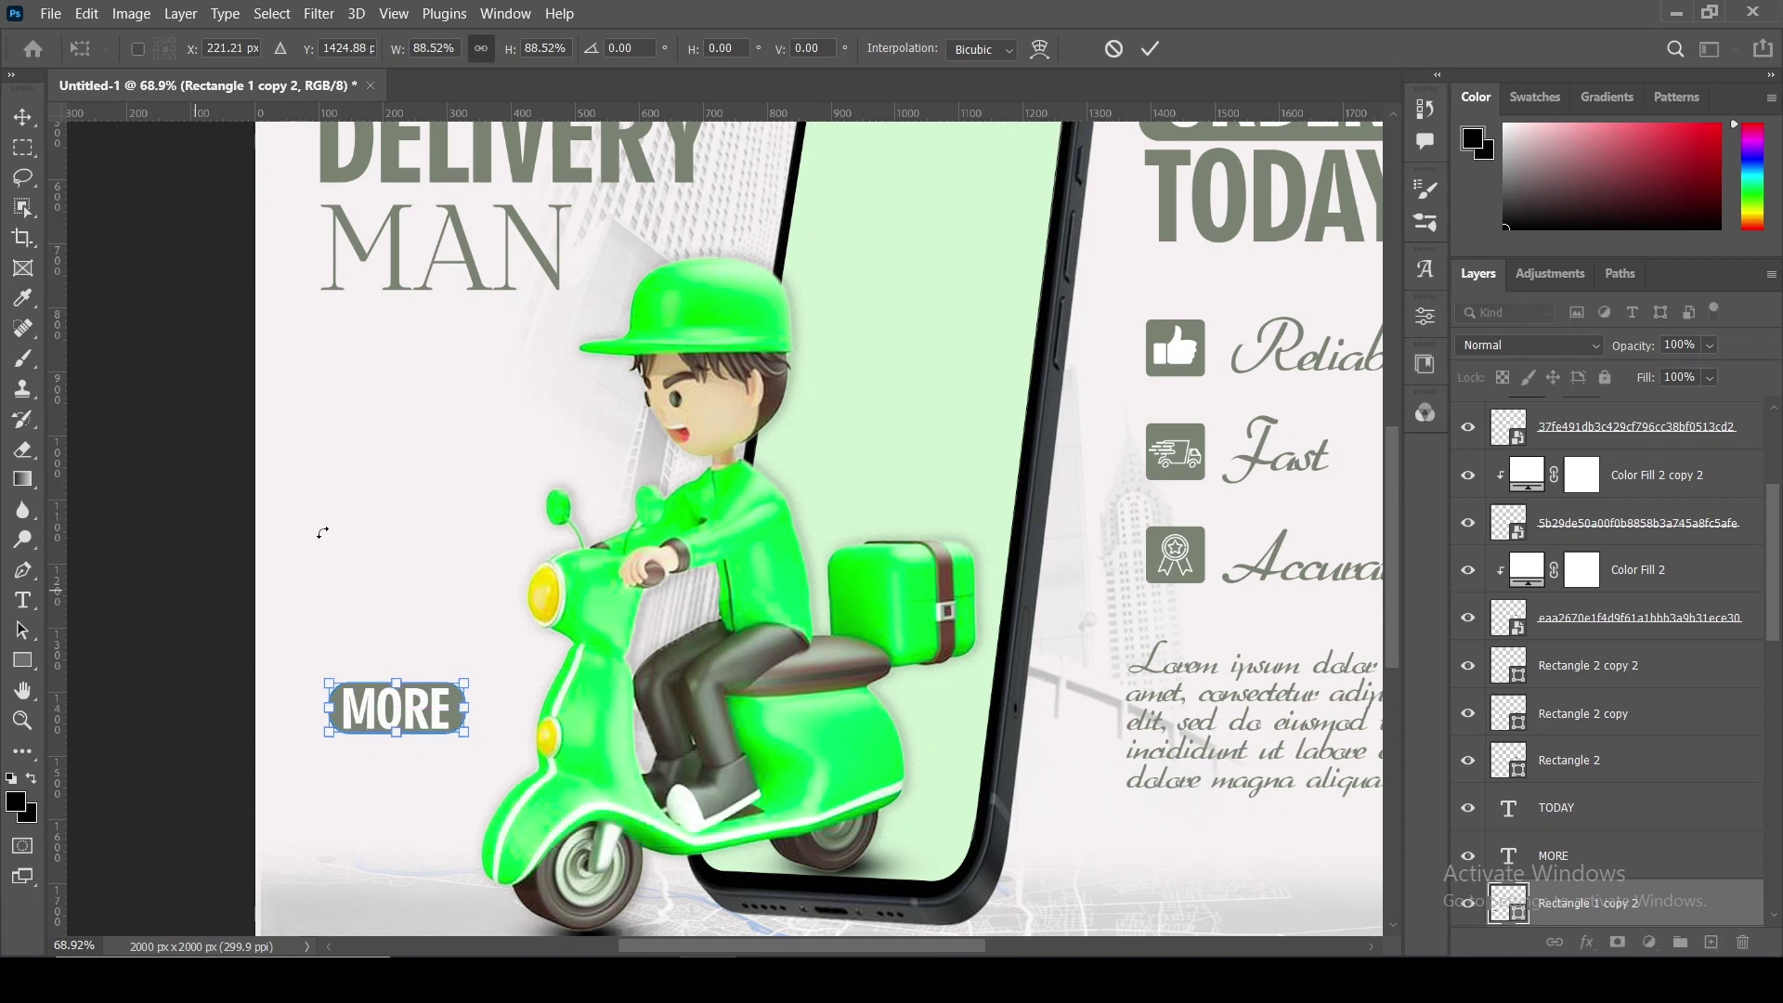
{"action": "key", "text": "Return"}
- Center the MORE text on its rounded rectangle and deselect the layers
{"action": "left_click", "coordinate": [409, 710], "text": "shift"}
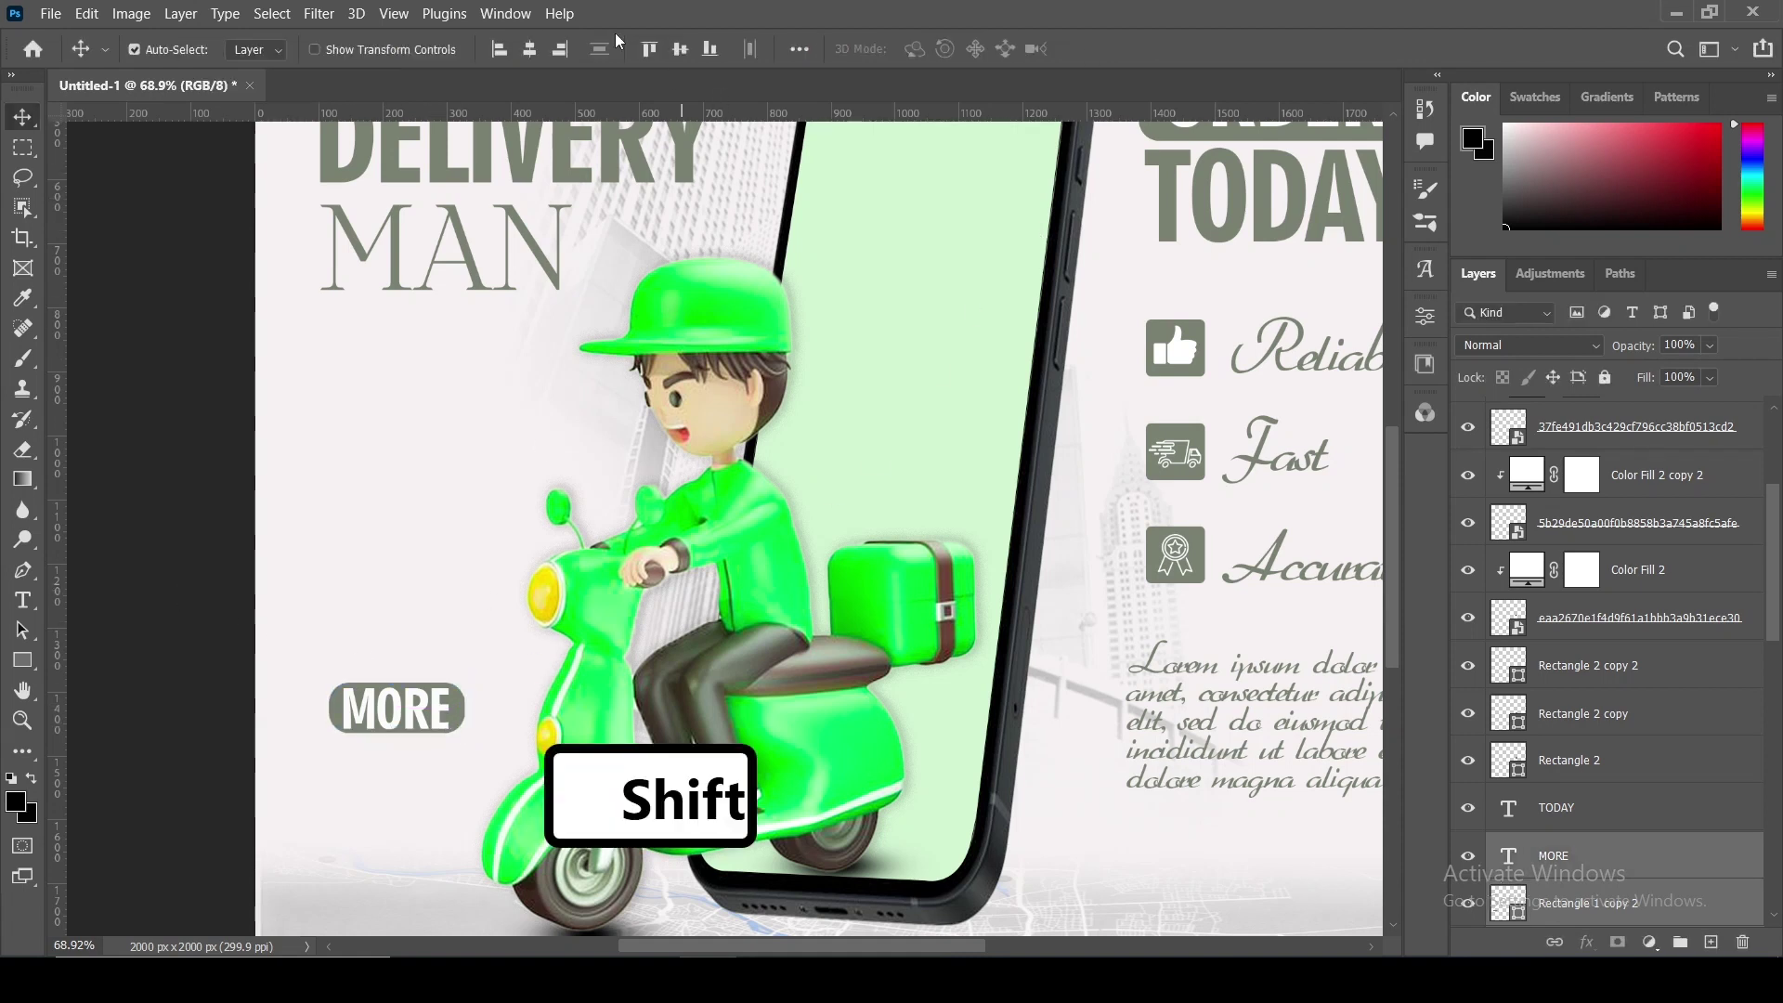
{"action": "left_click", "coordinate": [181, 332]}
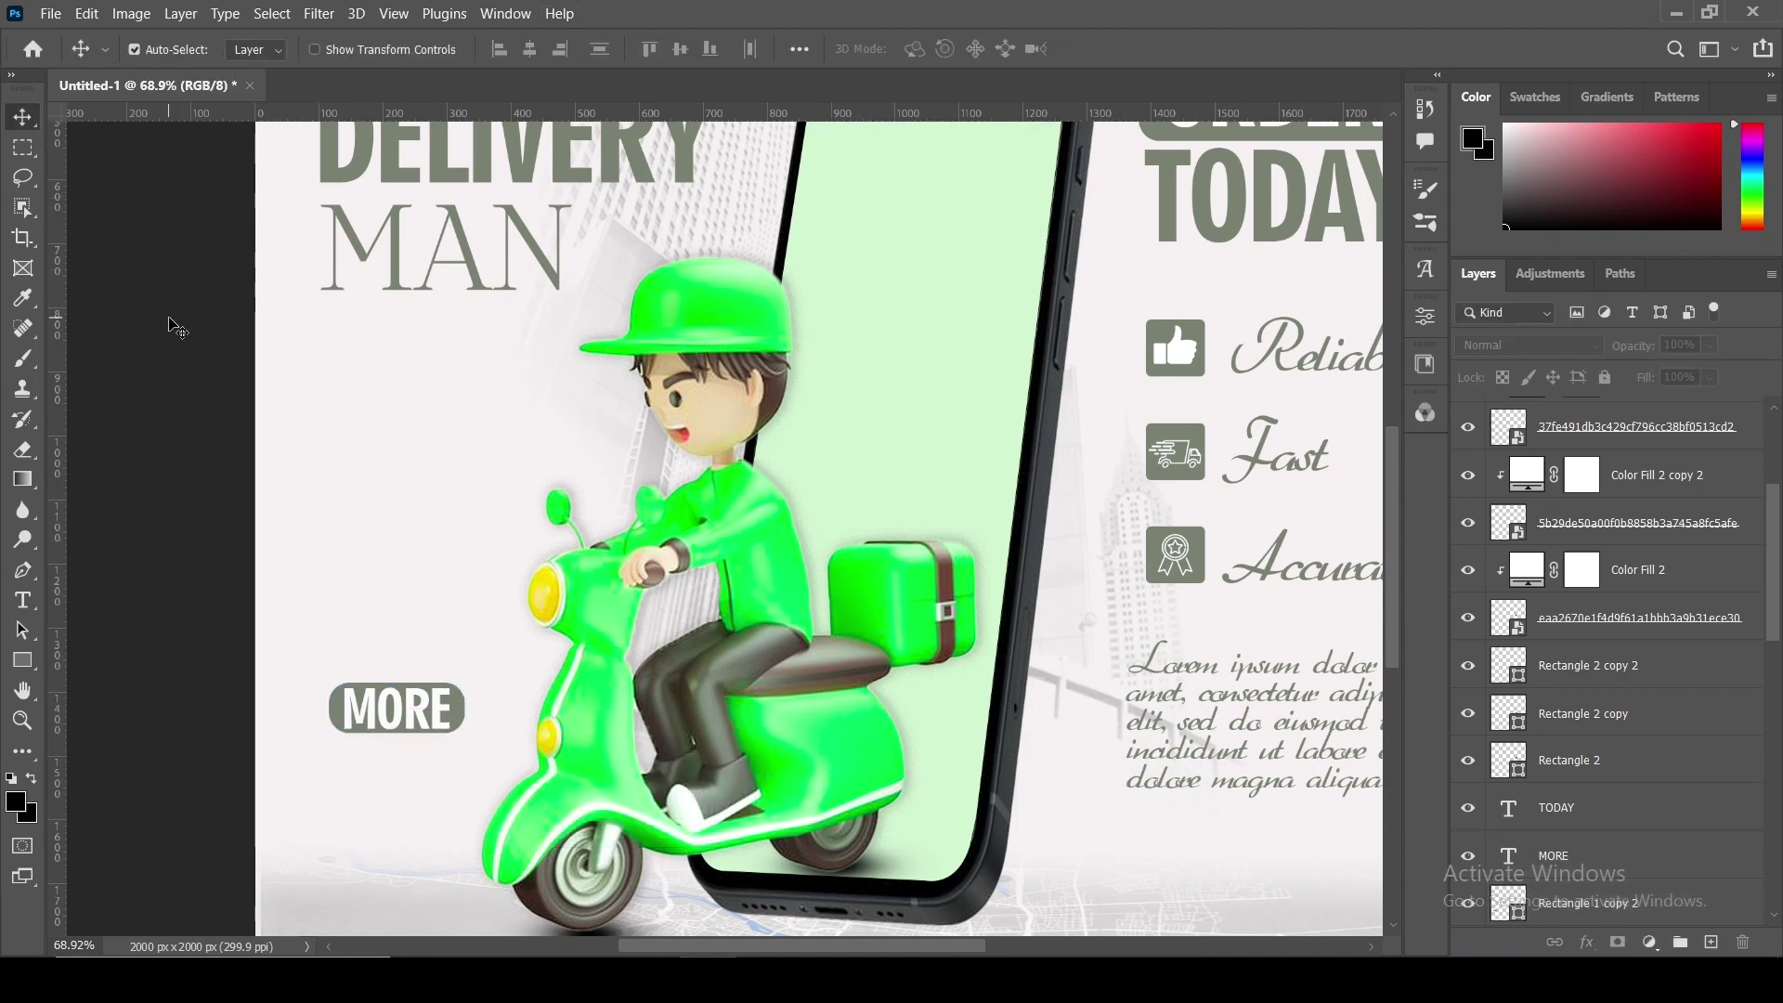
{"action": "key", "text": "ctrl+0"}
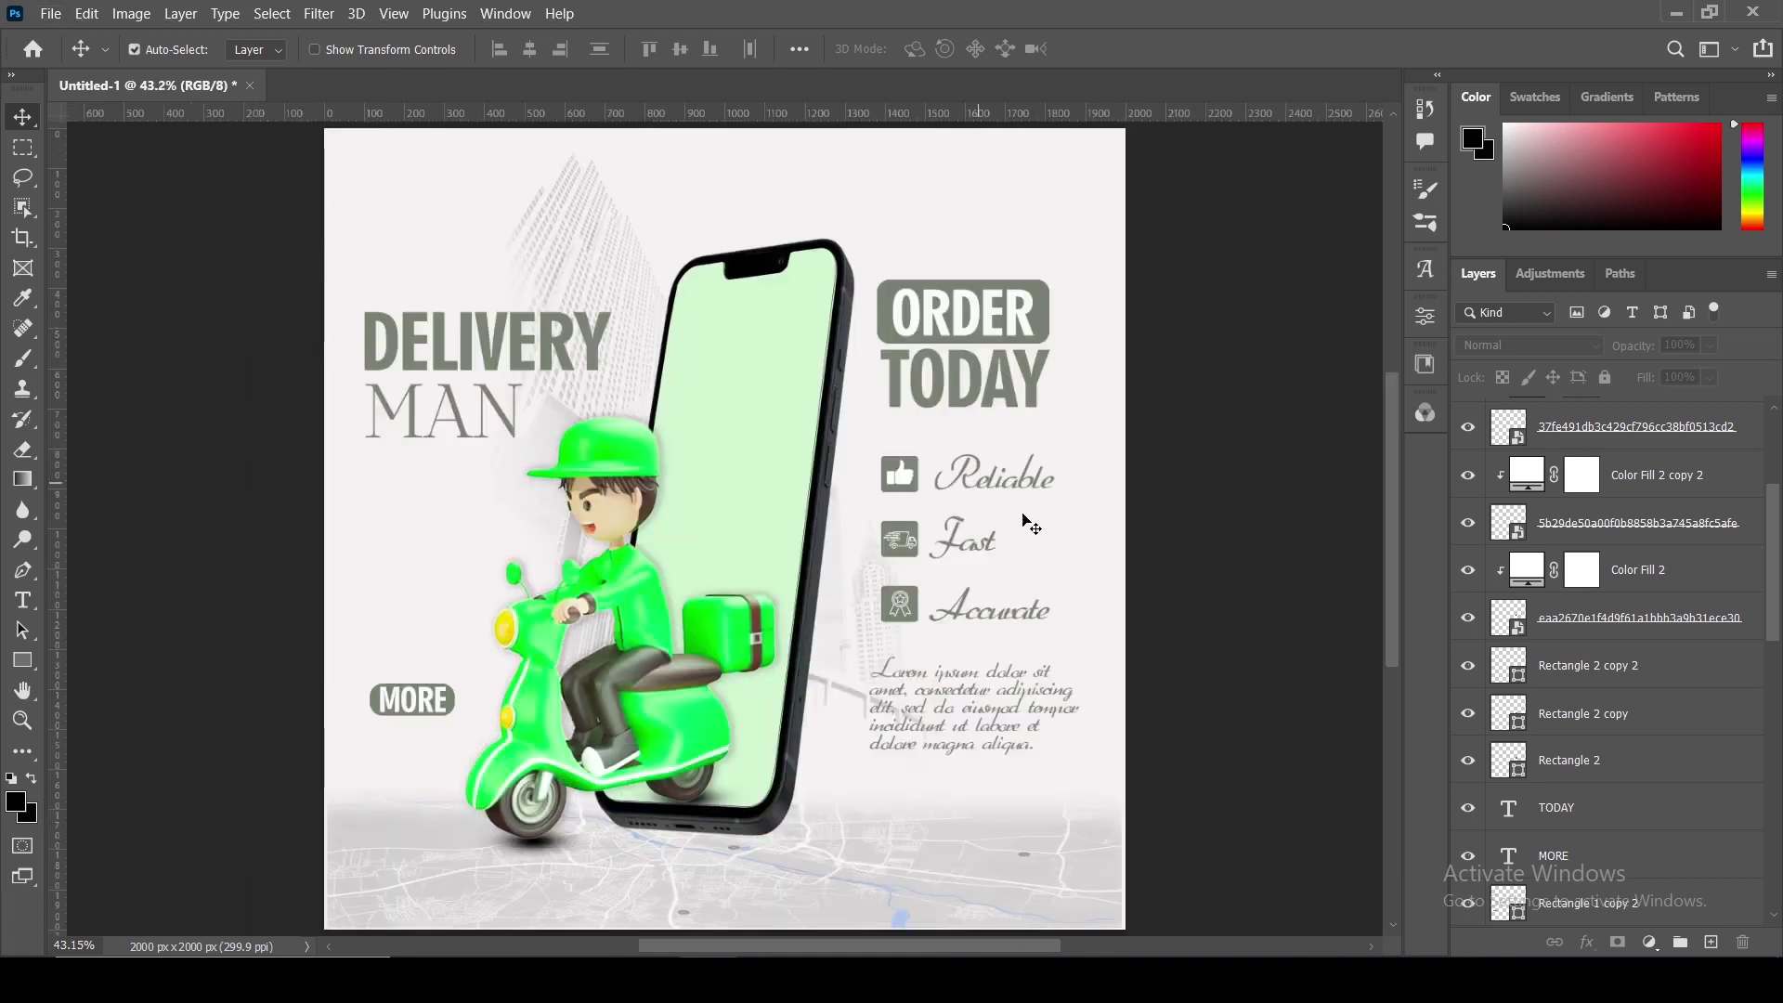